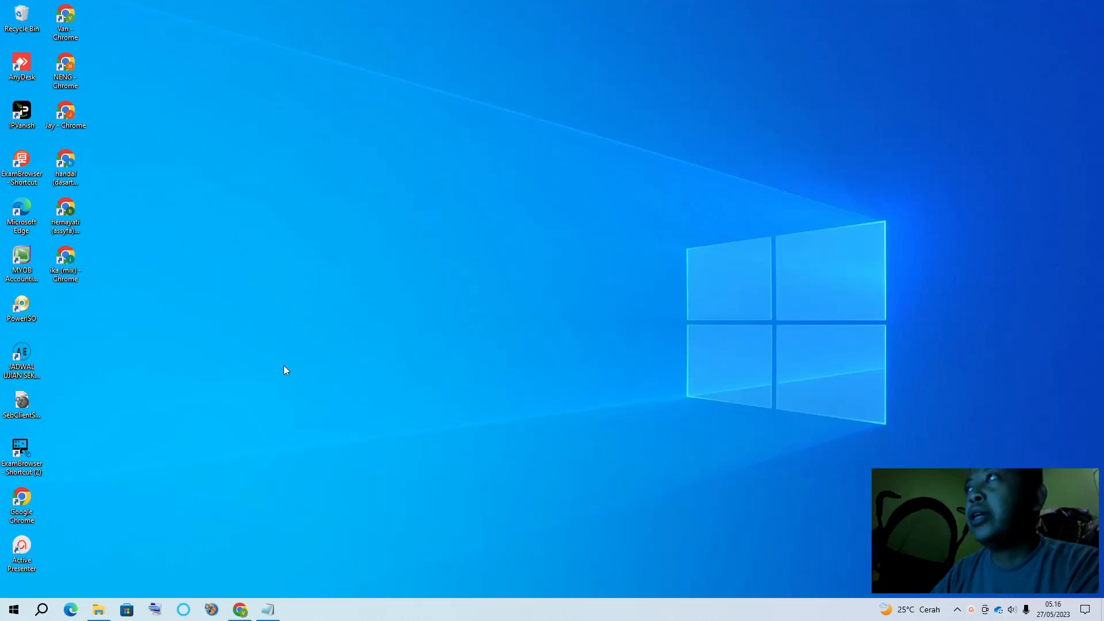
Locate and select the OpenSID-umum folder in Downloads, then switch to This PC
{"action": "mouse_move", "coordinate": [98, 617]}
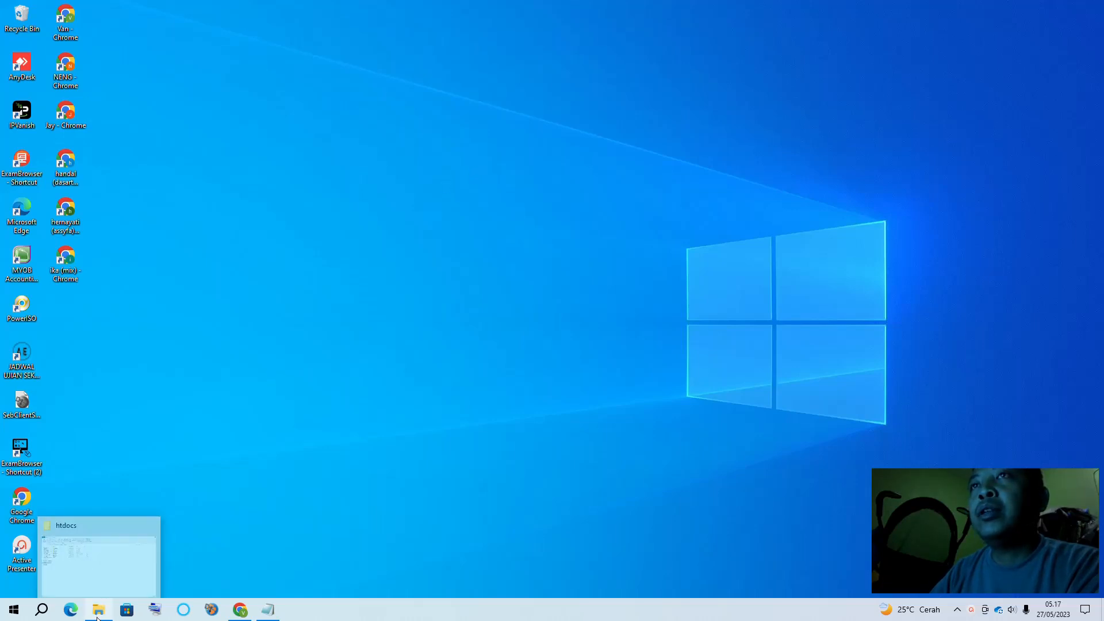
{"action": "left_click", "coordinate": [119, 557]}
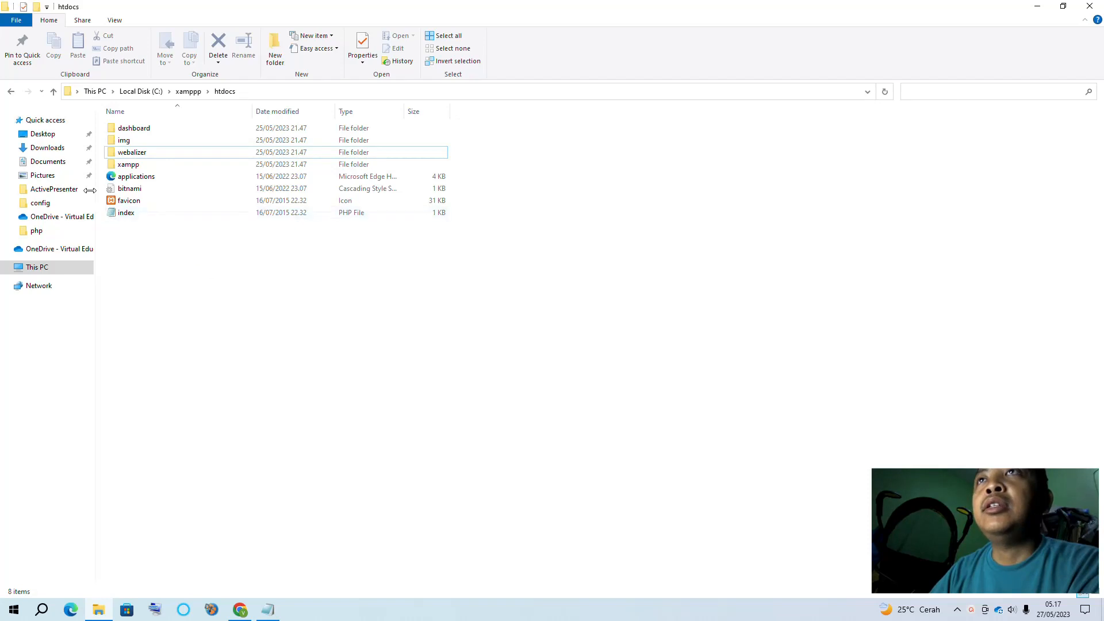
{"action": "left_click", "coordinate": [52, 147]}
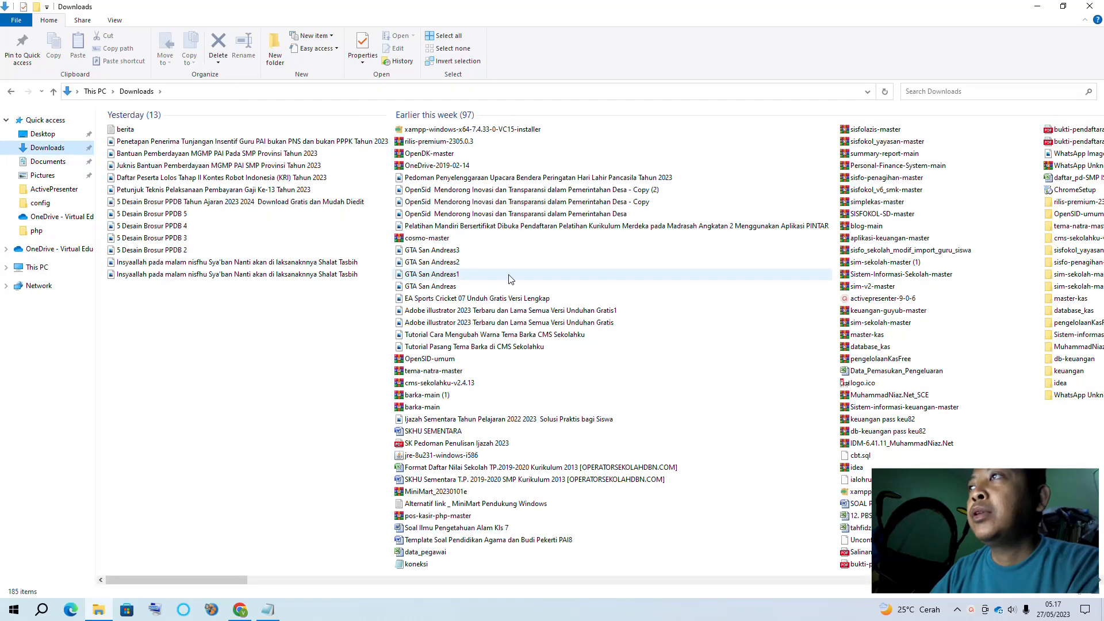
{"action": "scroll", "coordinate": [709, 259], "scroll_direction": "down", "scroll_amount": 3}
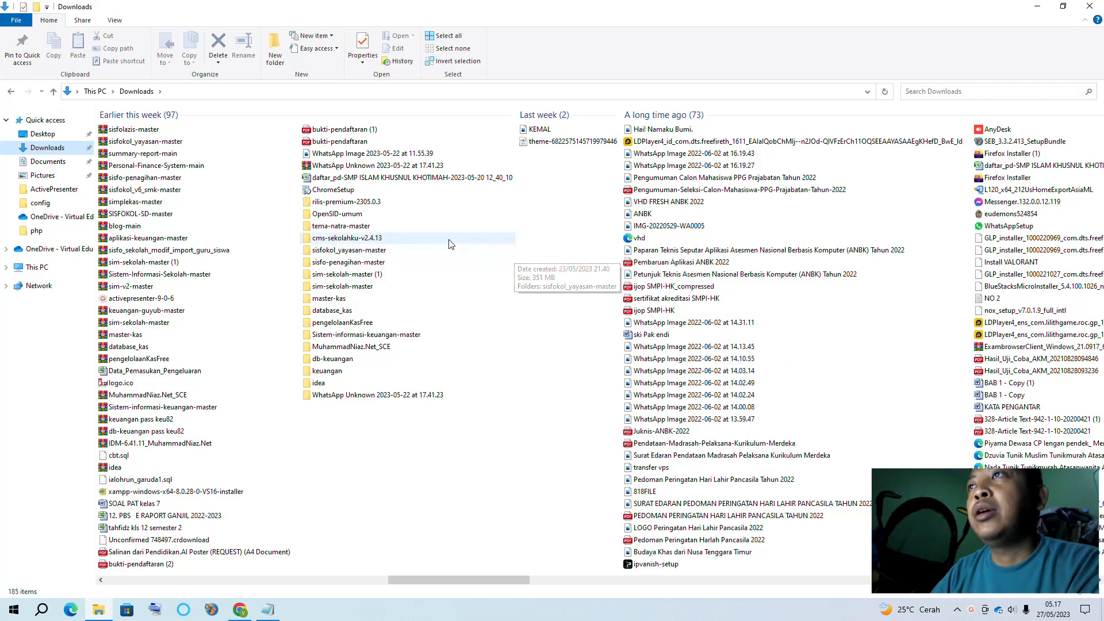
{"action": "left_click", "coordinate": [357, 218]}
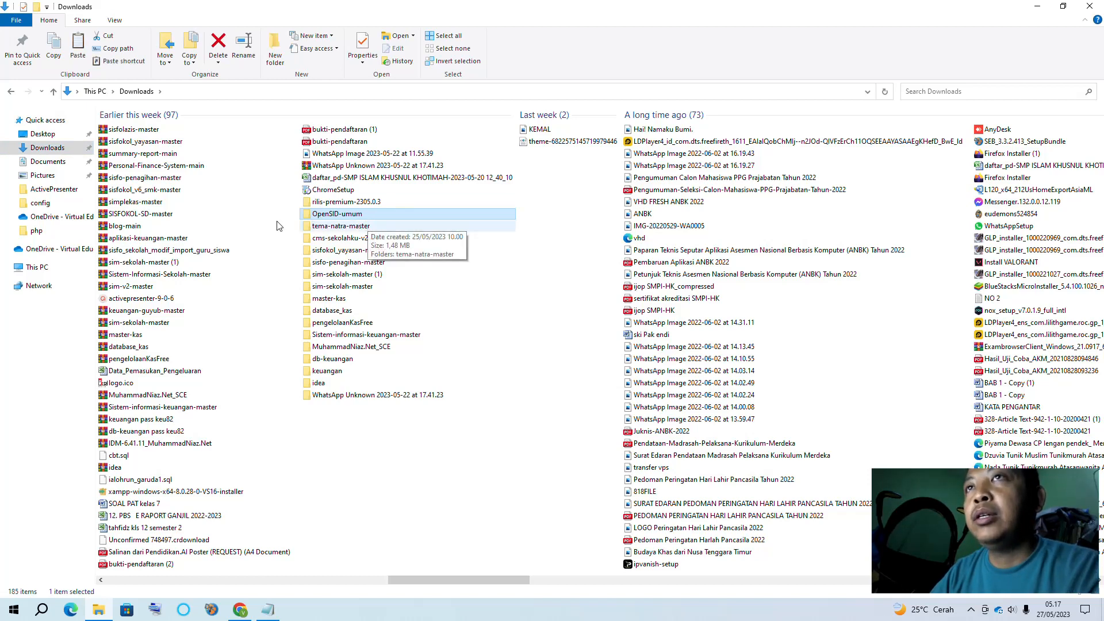
{"action": "left_click", "coordinate": [37, 267]}
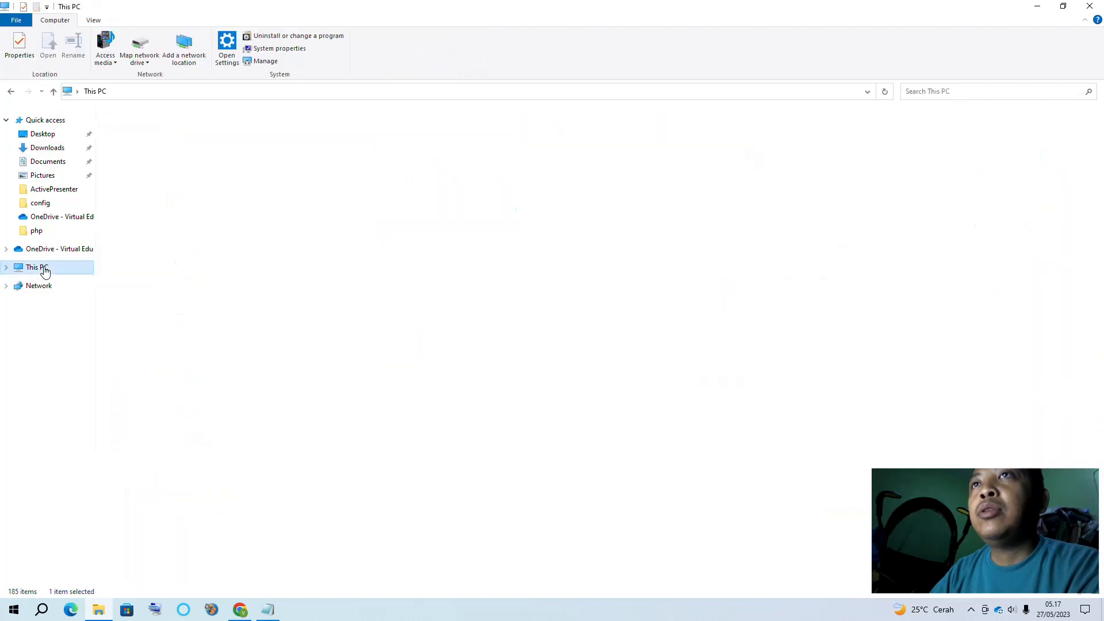
Paste the OpenSID-umum folder into C:\xamppp\htdocs to start copying it
{"action": "left_click", "coordinate": [144, 230]}
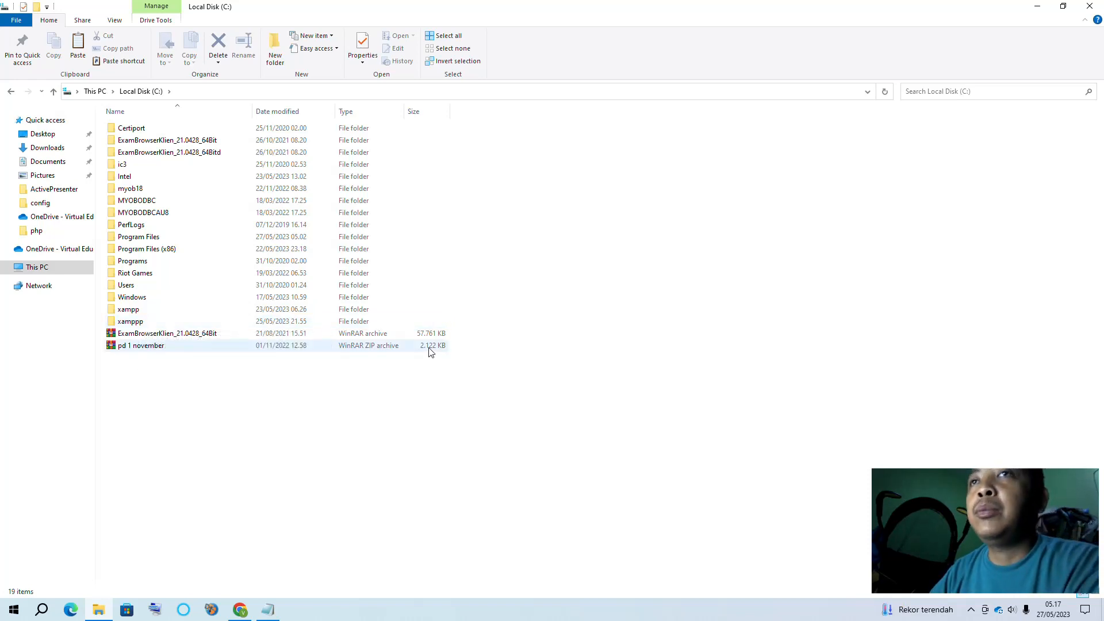
{"action": "double_click", "coordinate": [130, 323]}
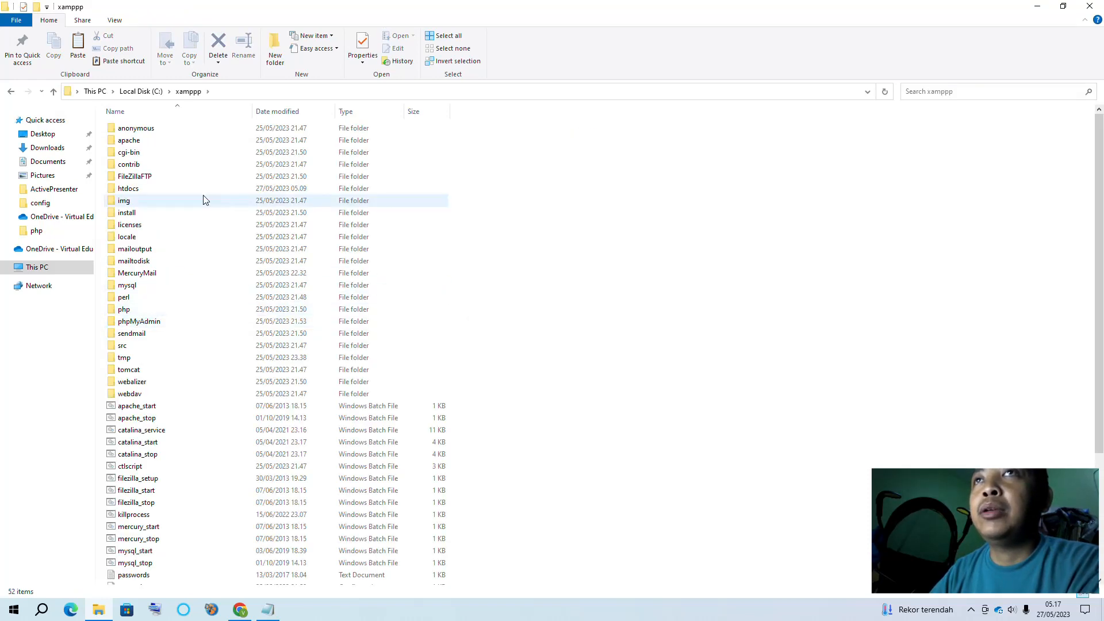
{"action": "double_click", "coordinate": [126, 190]}
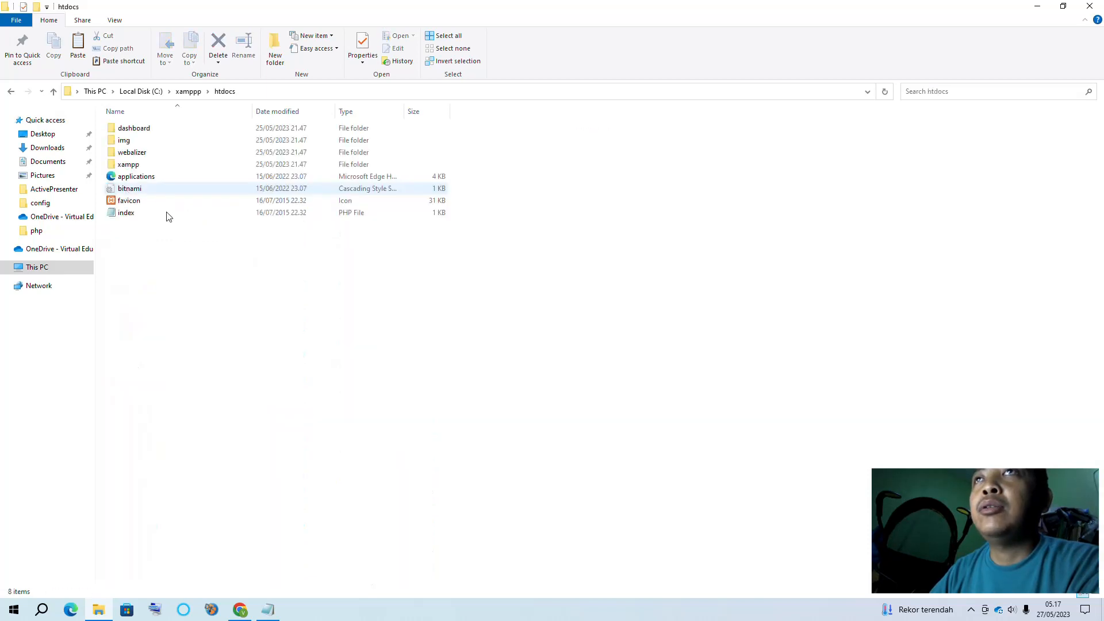
{"action": "right_click", "coordinate": [202, 288]}
{"action": "left_click", "coordinate": [236, 366]}
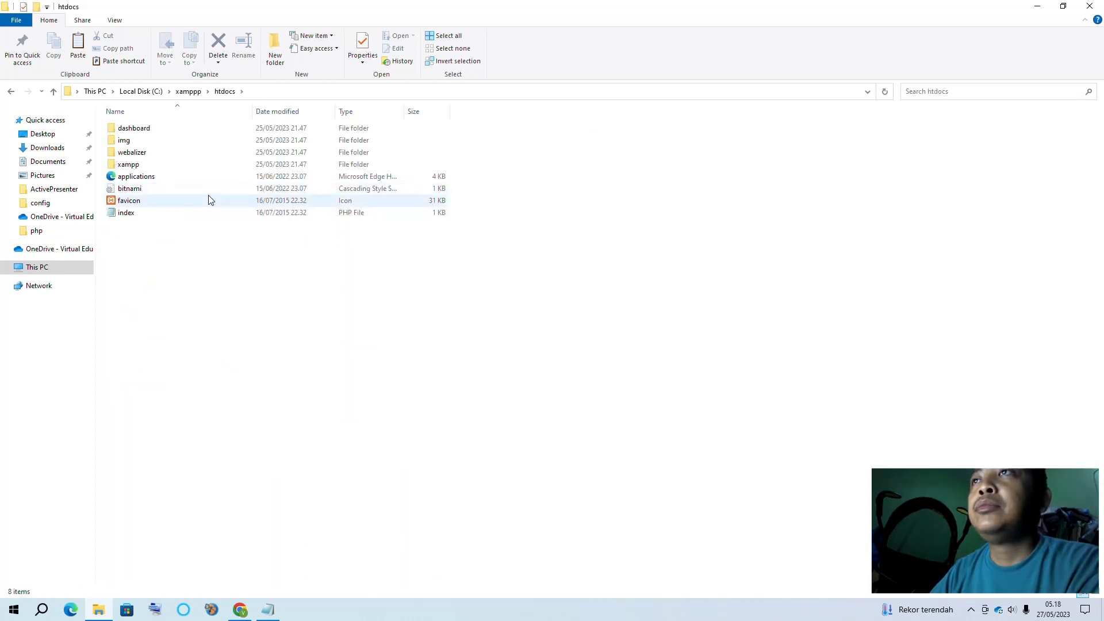
Launch xampp-control from the xamppp folder and bring the copy progress window forward
{"action": "left_click", "coordinate": [53, 91]}
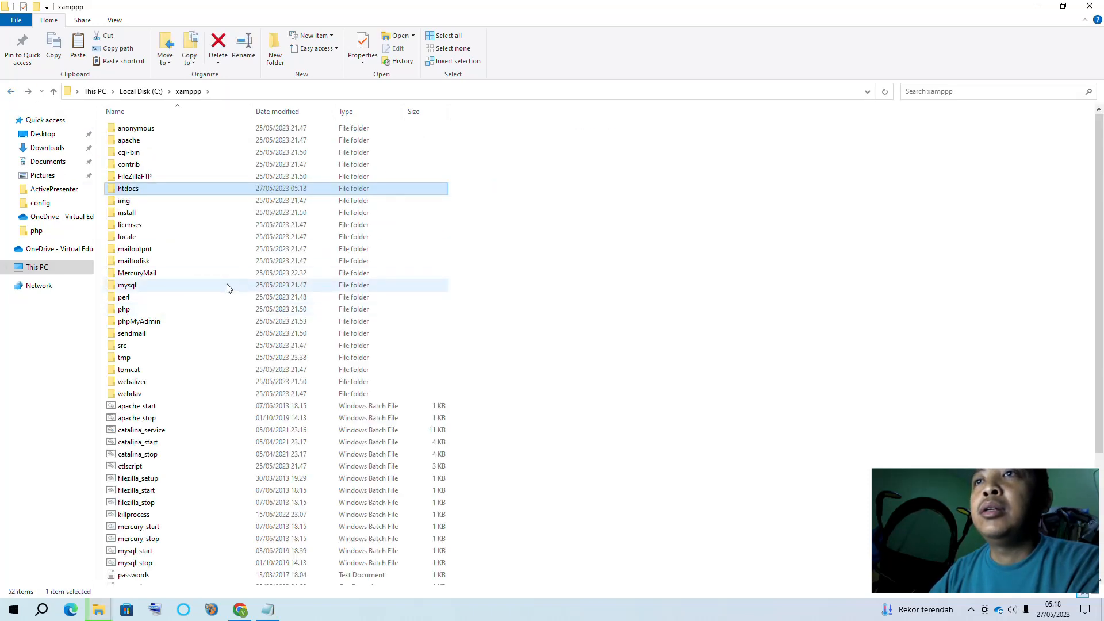
{"action": "scroll", "coordinate": [202, 448], "scroll_direction": "down", "scroll_amount": 4}
{"action": "scroll", "coordinate": [201, 447], "scroll_direction": "down", "scroll_amount": 1}
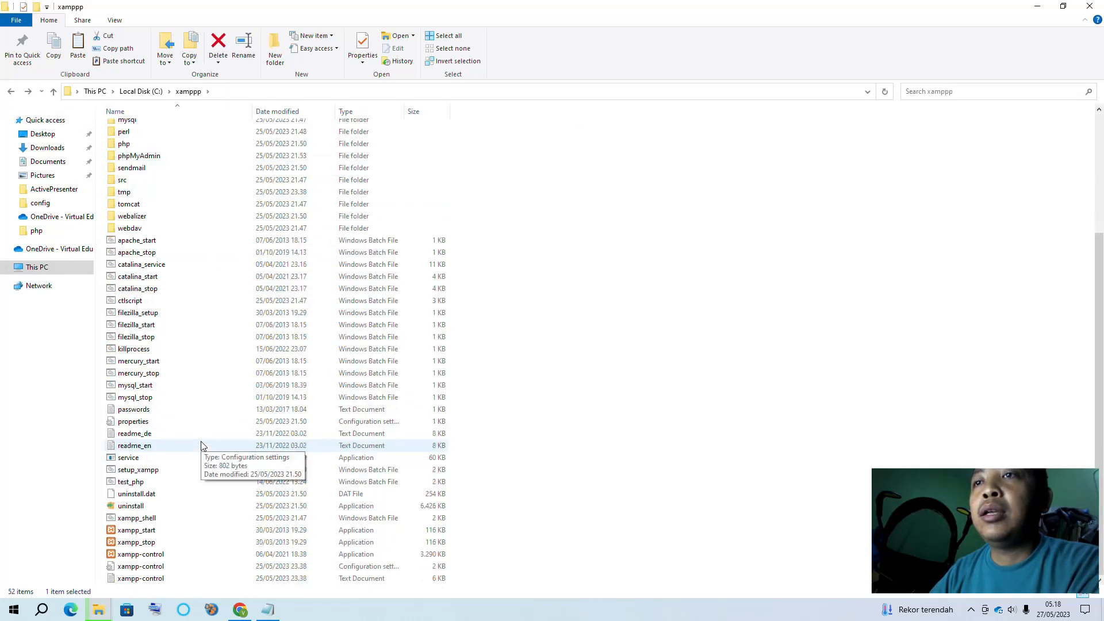
{"action": "double_click", "coordinate": [161, 554]}
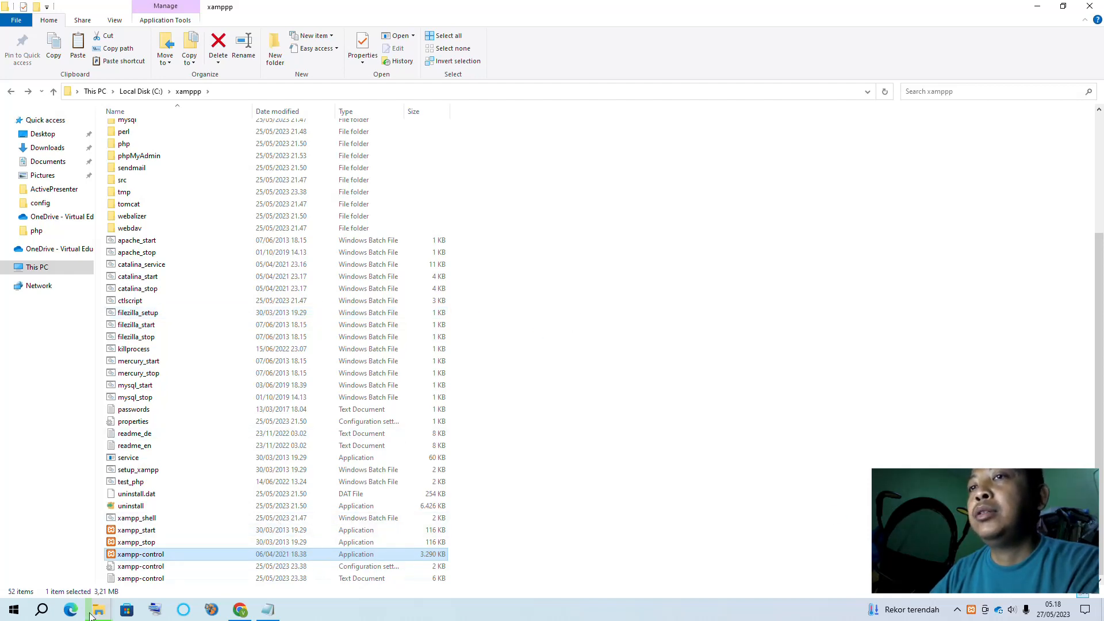
{"action": "mouse_move", "coordinate": [102, 611]}
{"action": "left_click", "coordinate": [192, 555]}
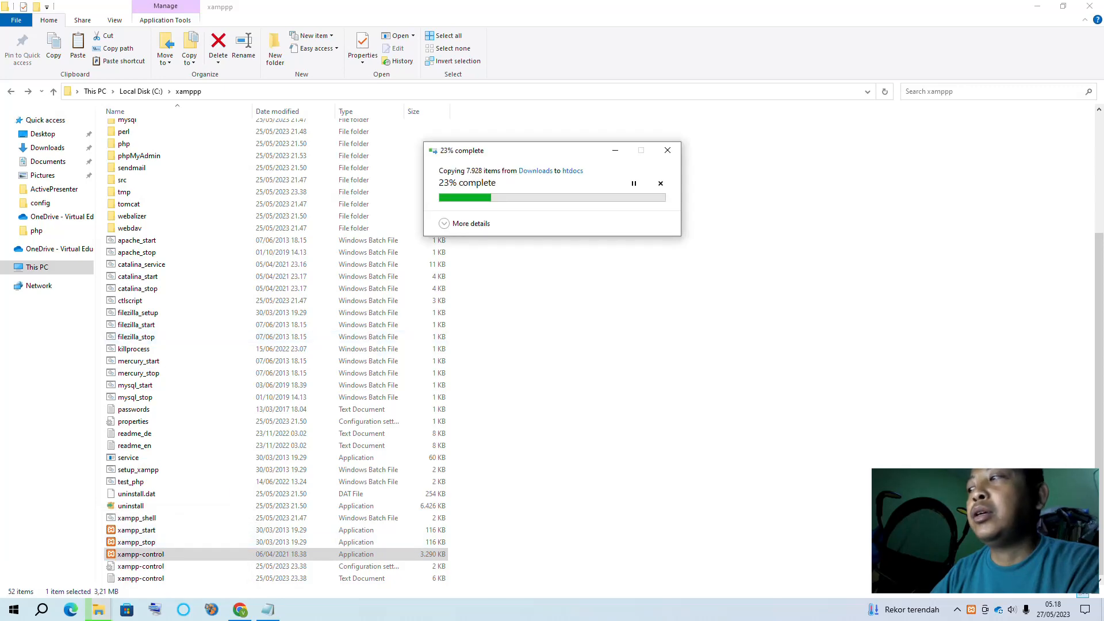
Minimize the xamppp folder window and refresh the desktop
{"action": "left_click", "coordinate": [972, 610]}
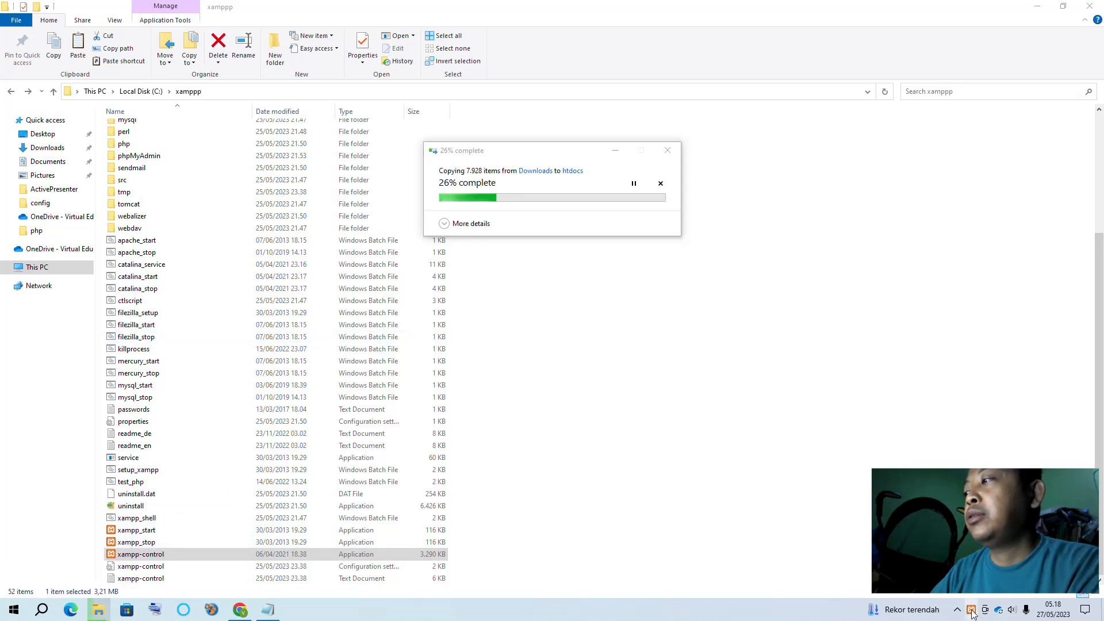
{"action": "left_click", "coordinate": [1033, 6]}
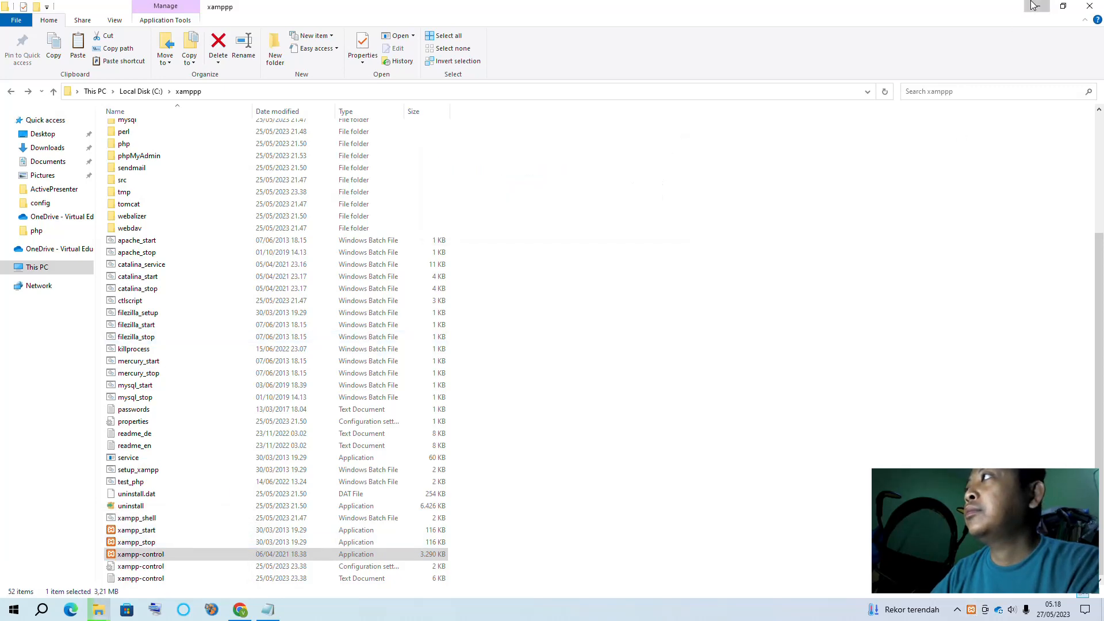
{"action": "right_click", "coordinate": [259, 203]}
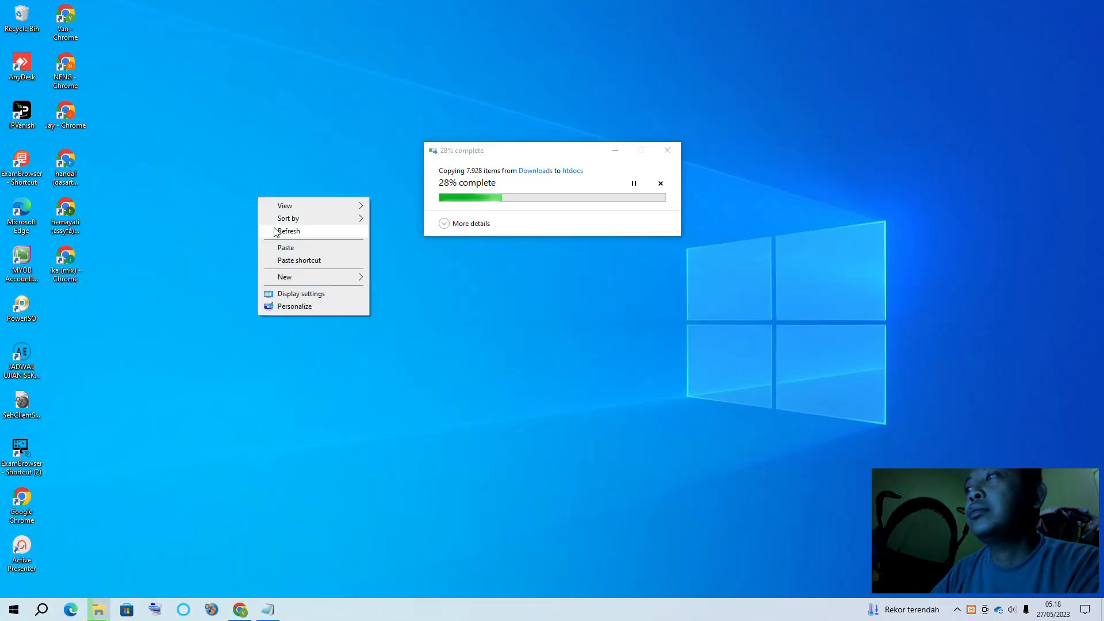
{"action": "left_click", "coordinate": [276, 228]}
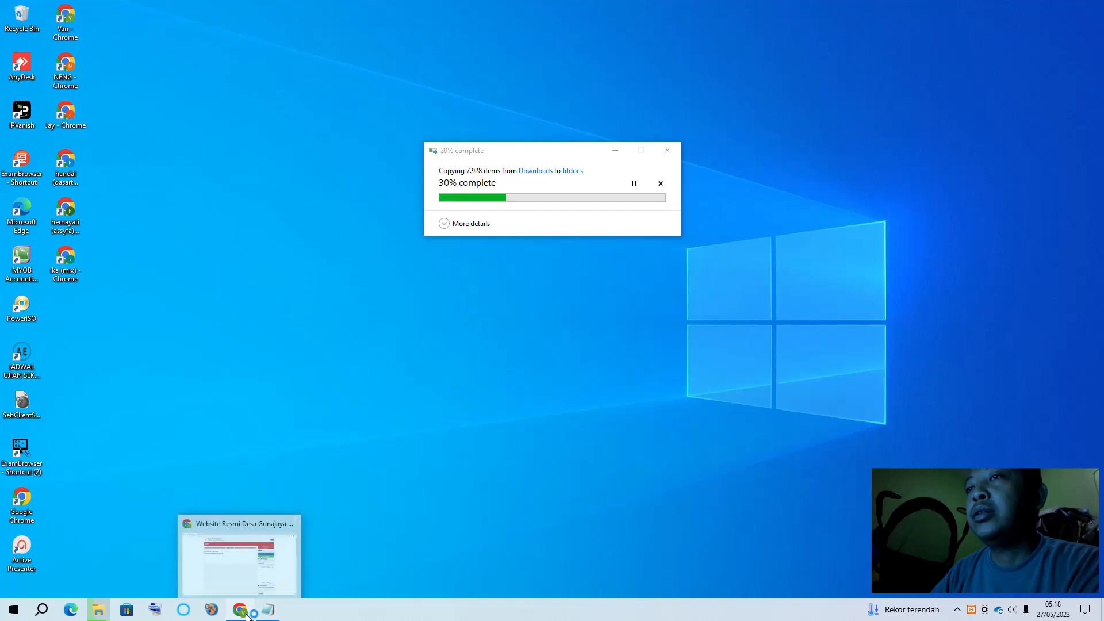
Try loading localhost in a new Chrome tab, which refuses the connection
{"action": "left_click", "coordinate": [240, 552]}
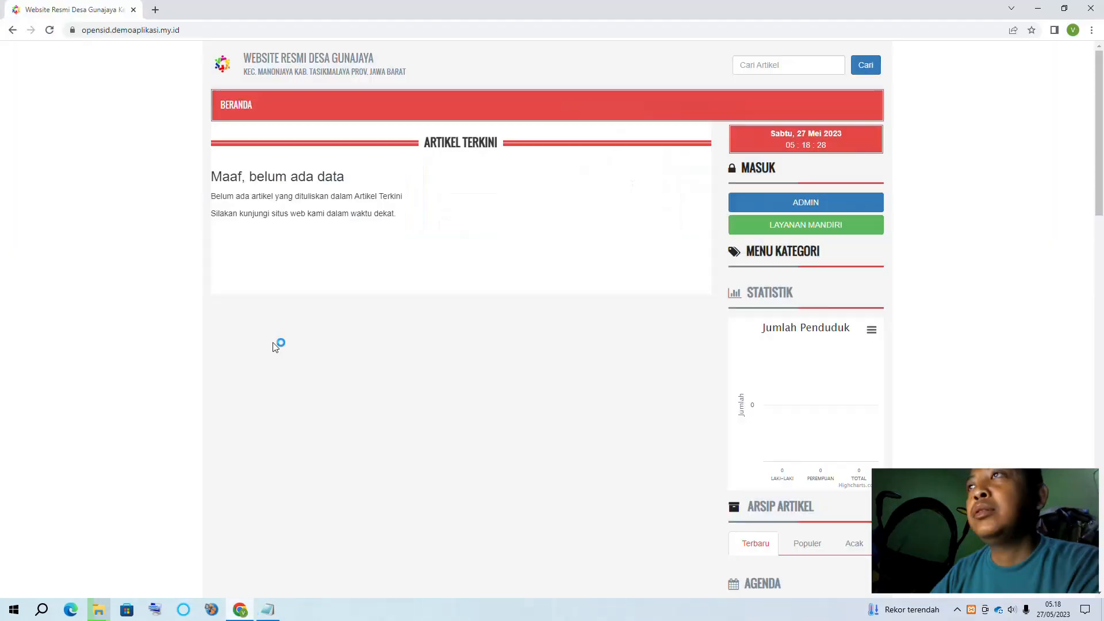
{"action": "left_click", "coordinate": [155, 10]}
{"action": "type", "text": "lo"}
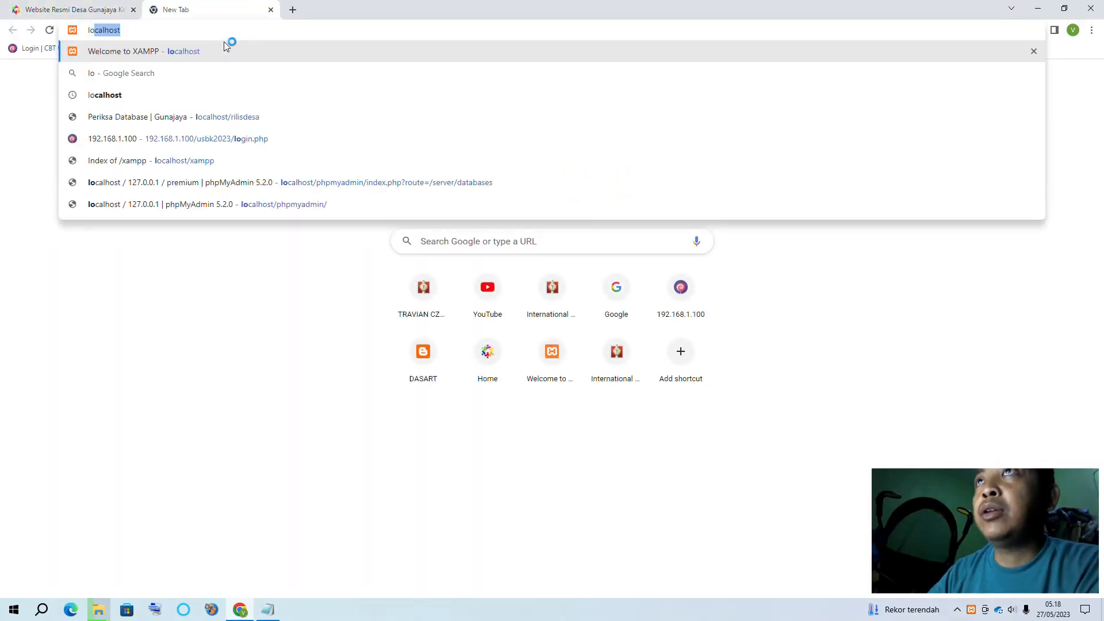
{"action": "left_click", "coordinate": [201, 55]}
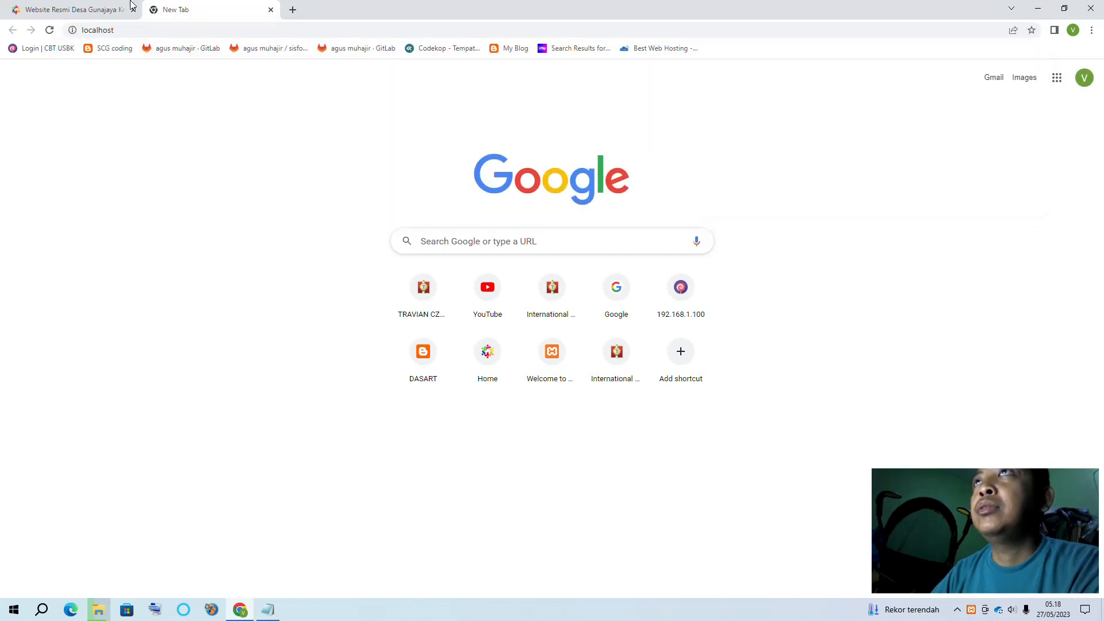
Check the system tray, then bring the xamppp folder window back
{"action": "left_click", "coordinate": [960, 609]}
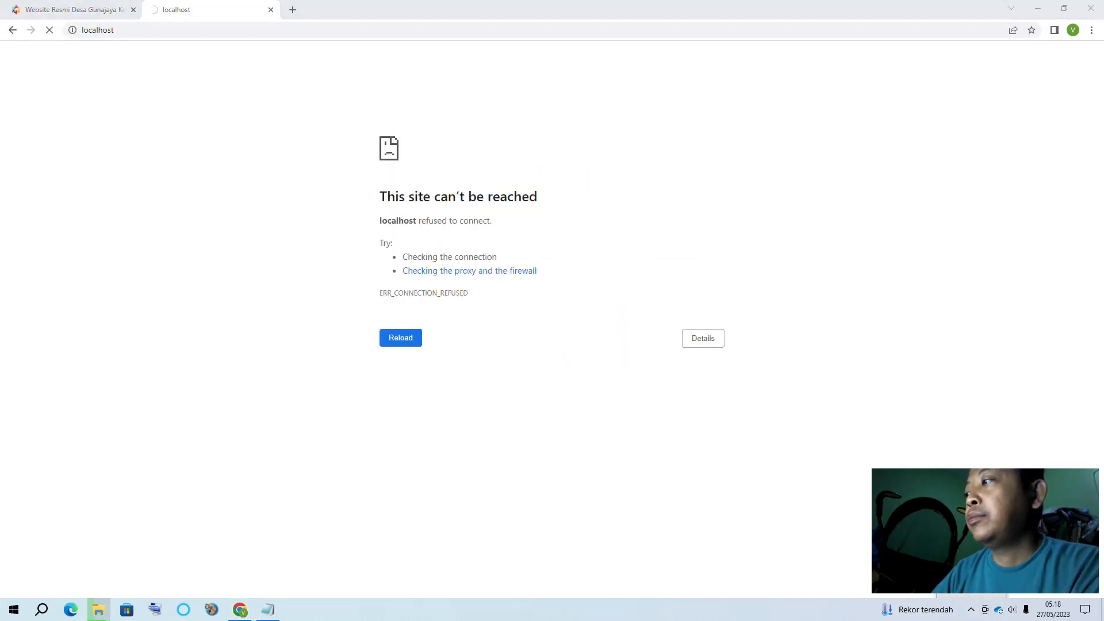
{"action": "mouse_move", "coordinate": [99, 610]}
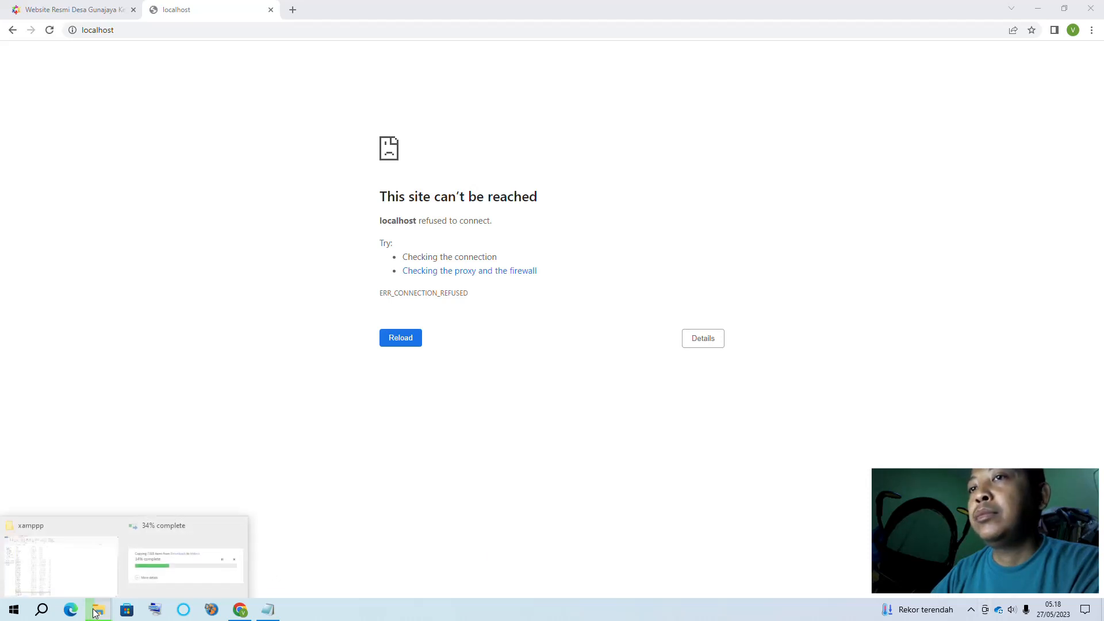
{"action": "left_click", "coordinate": [121, 568]}
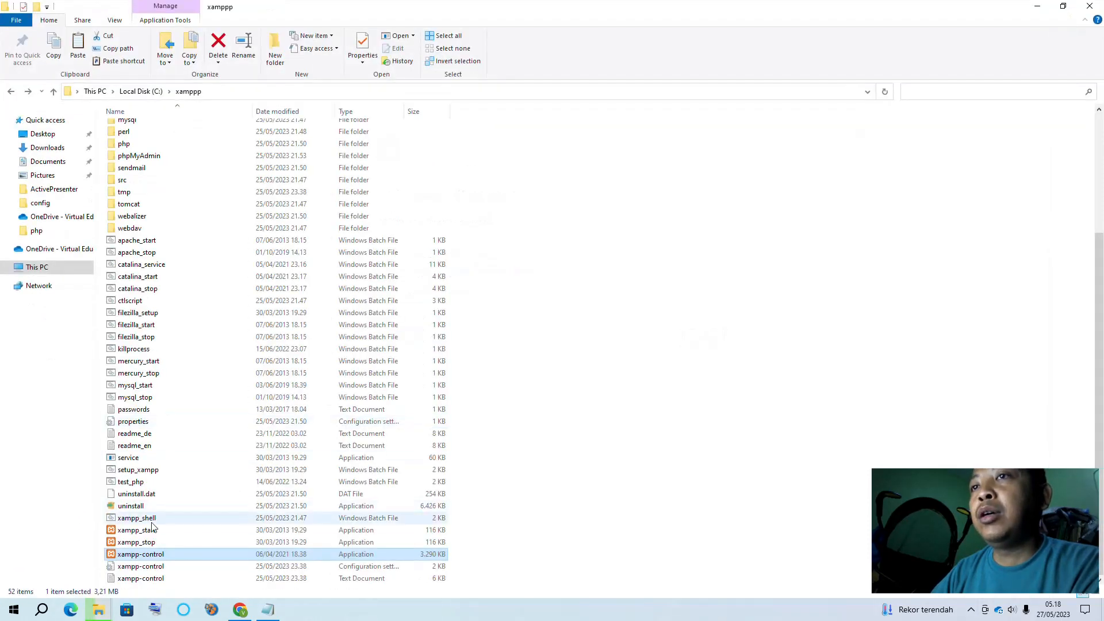
Start Apache and MySQL in XAMPP Control Panel, then reload localhost to show the XAMPP dashboard
{"action": "double_click", "coordinate": [141, 556]}
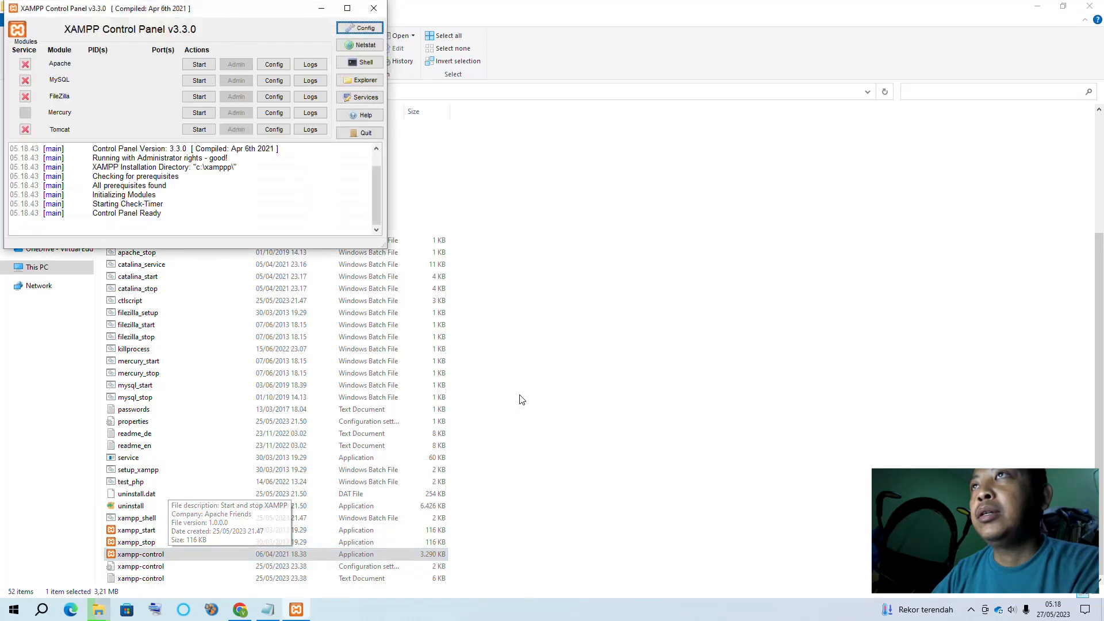
{"action": "left_click", "coordinate": [199, 65]}
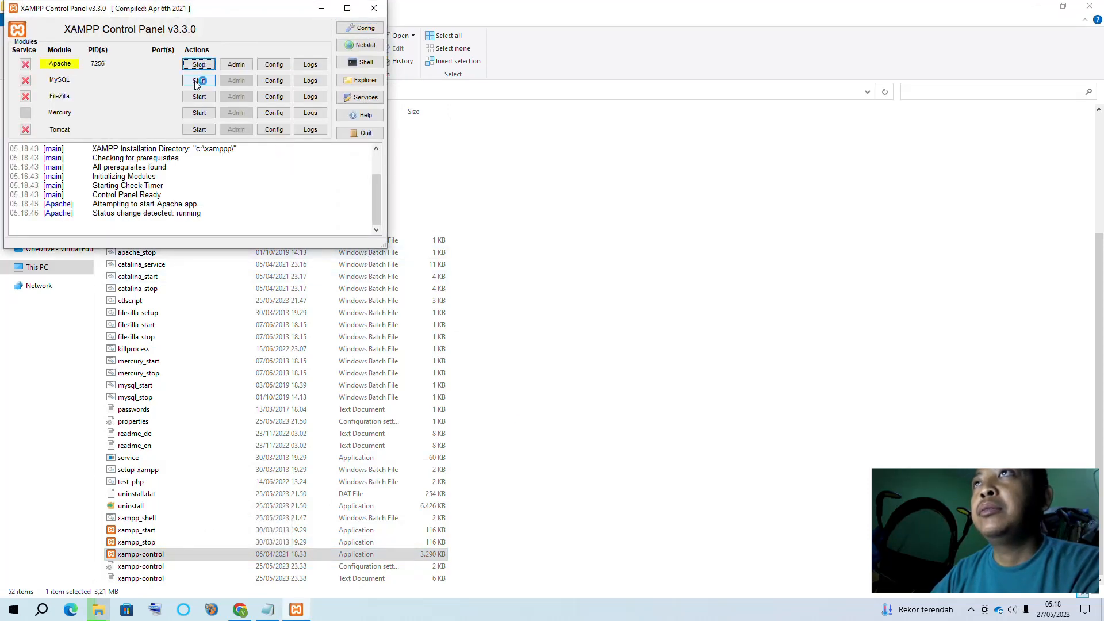
{"action": "left_click", "coordinate": [199, 81]}
{"action": "left_click", "coordinate": [658, 192]}
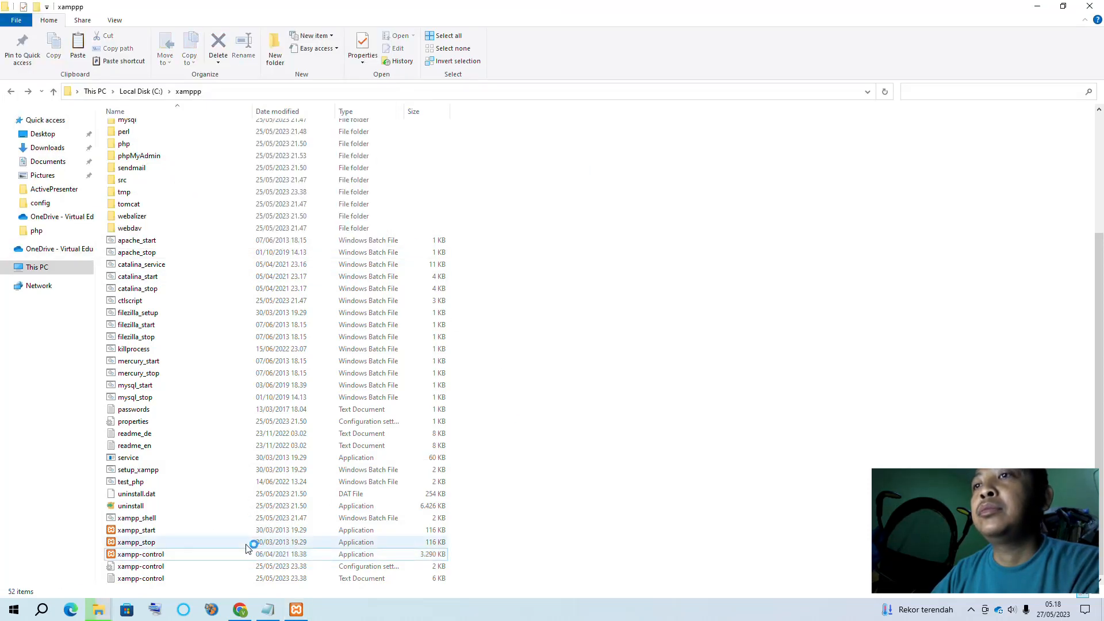
{"action": "left_click", "coordinate": [240, 609]}
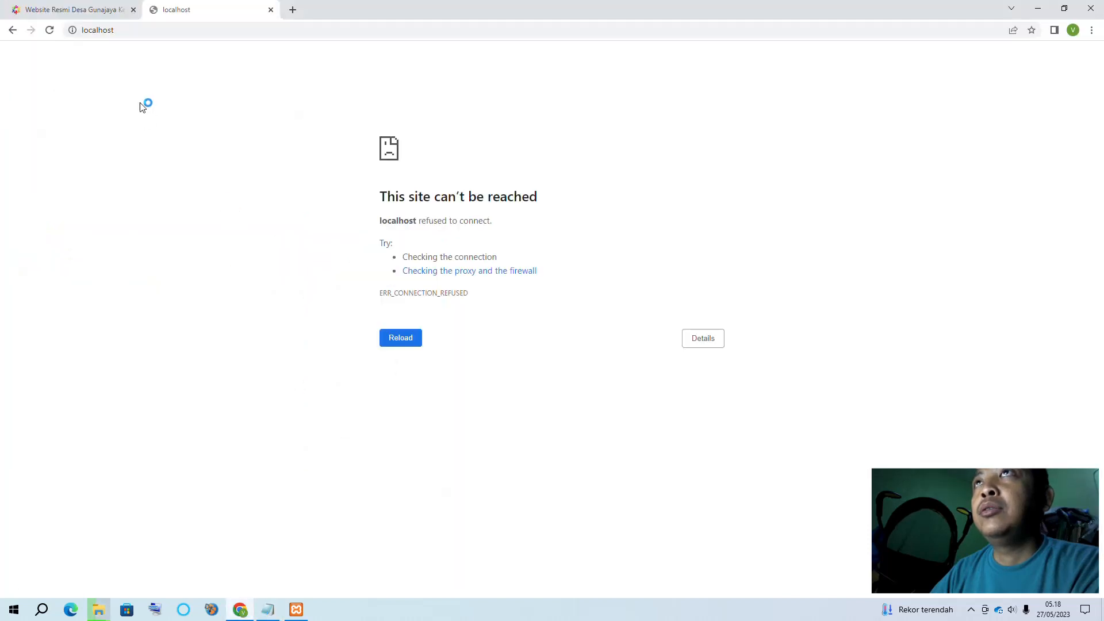
{"action": "left_click", "coordinate": [117, 31]}
{"action": "key", "text": "Return"}
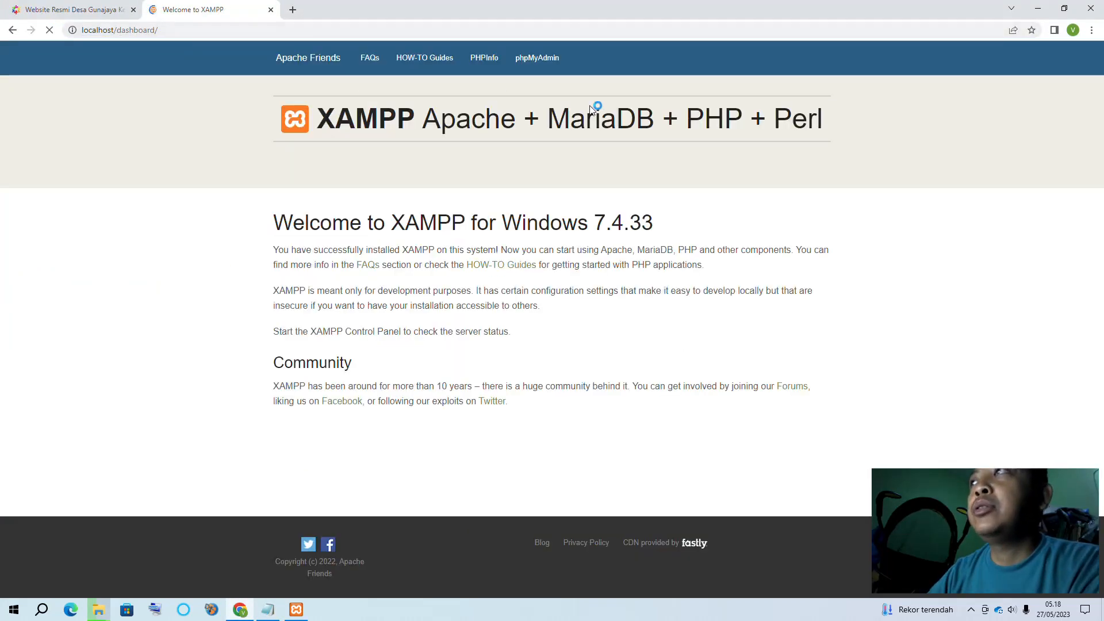
Open phpMyAdmin from the XAMPP dashboard, then check the copy and return to htdocs
{"action": "left_click", "coordinate": [543, 67]}
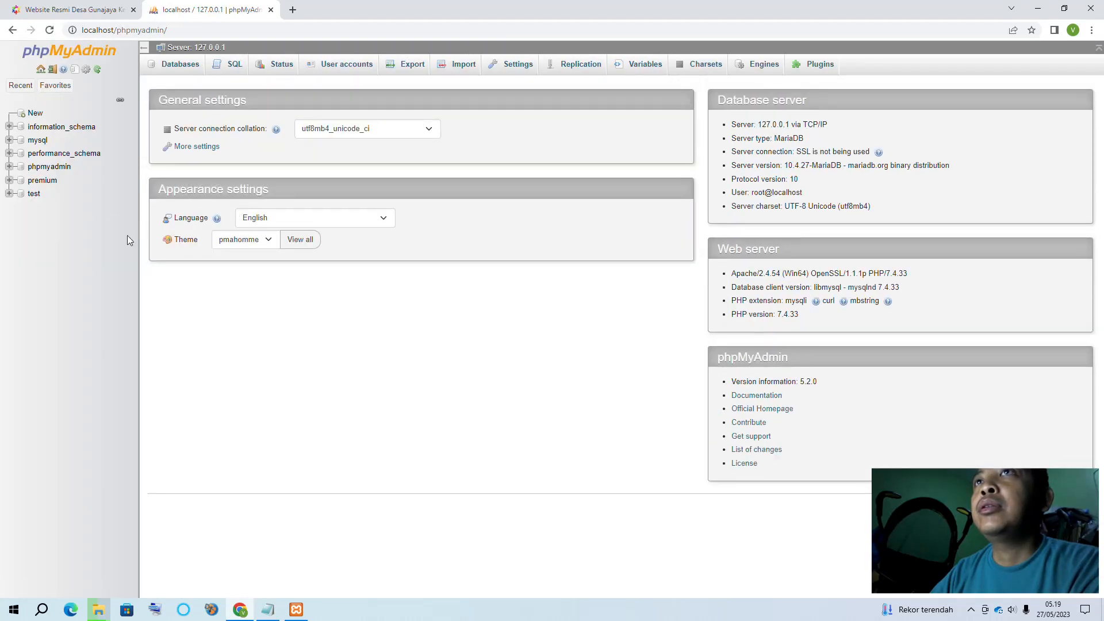
{"action": "mouse_move", "coordinate": [103, 614]}
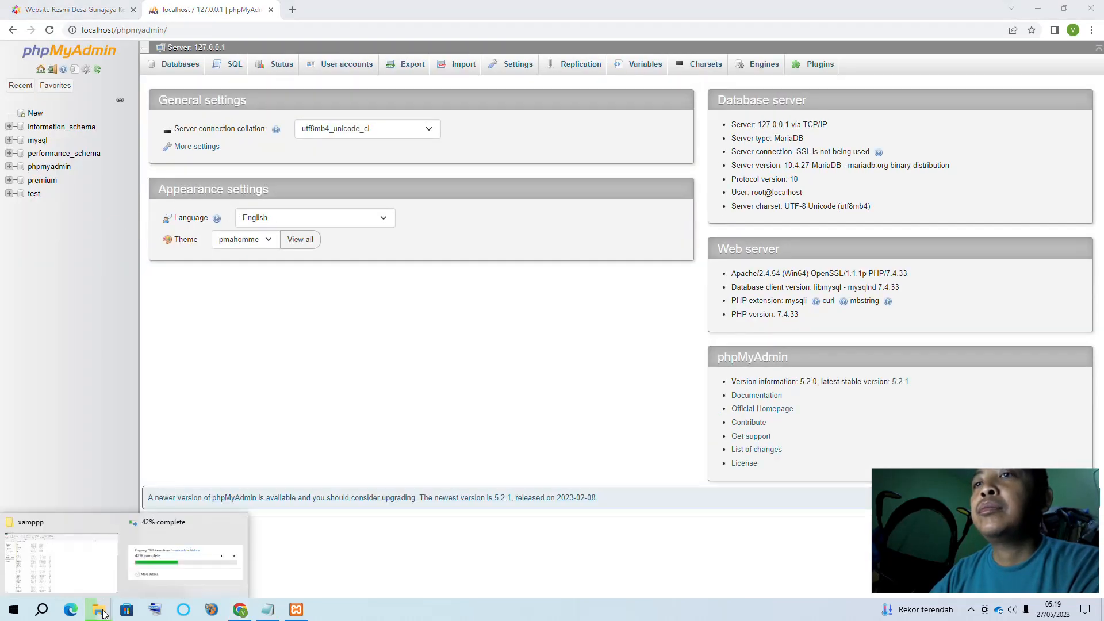
{"action": "left_click", "coordinate": [167, 566]}
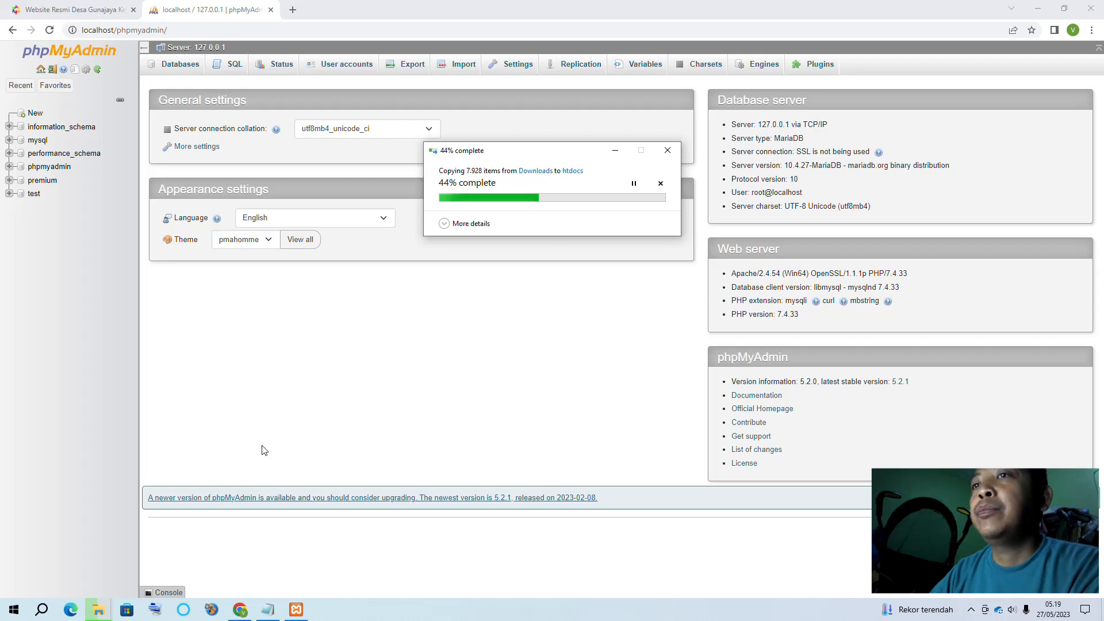
{"action": "left_click", "coordinate": [972, 612]}
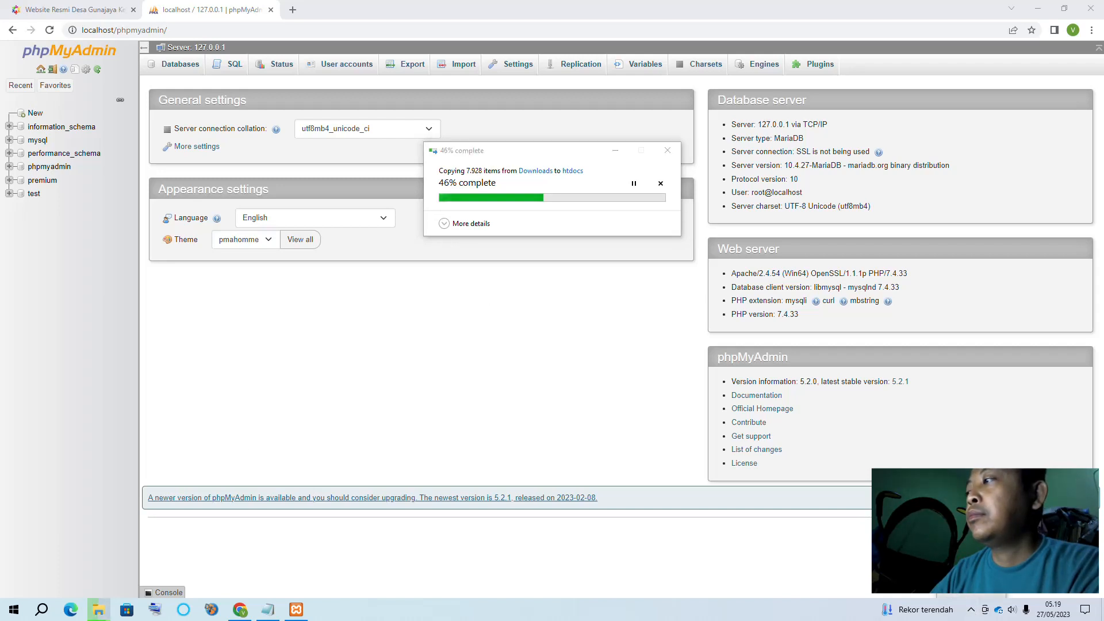
{"action": "left_click", "coordinate": [972, 567]}
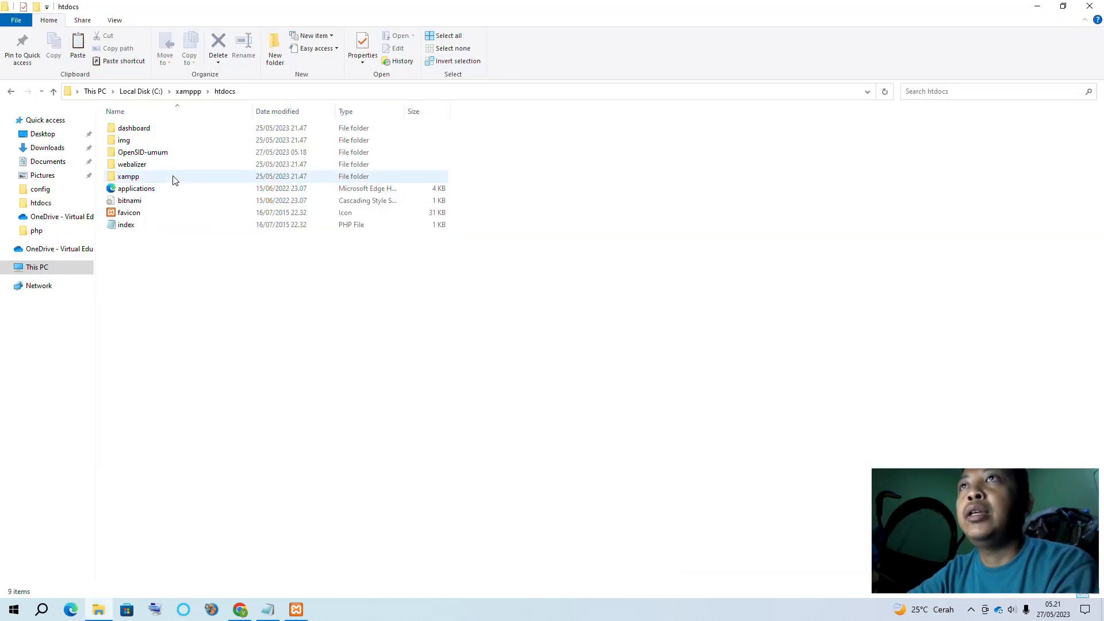
Rename the OpenSID-umum folder to desalocal, then to gunajaya
{"action": "right_click", "coordinate": [160, 154]}
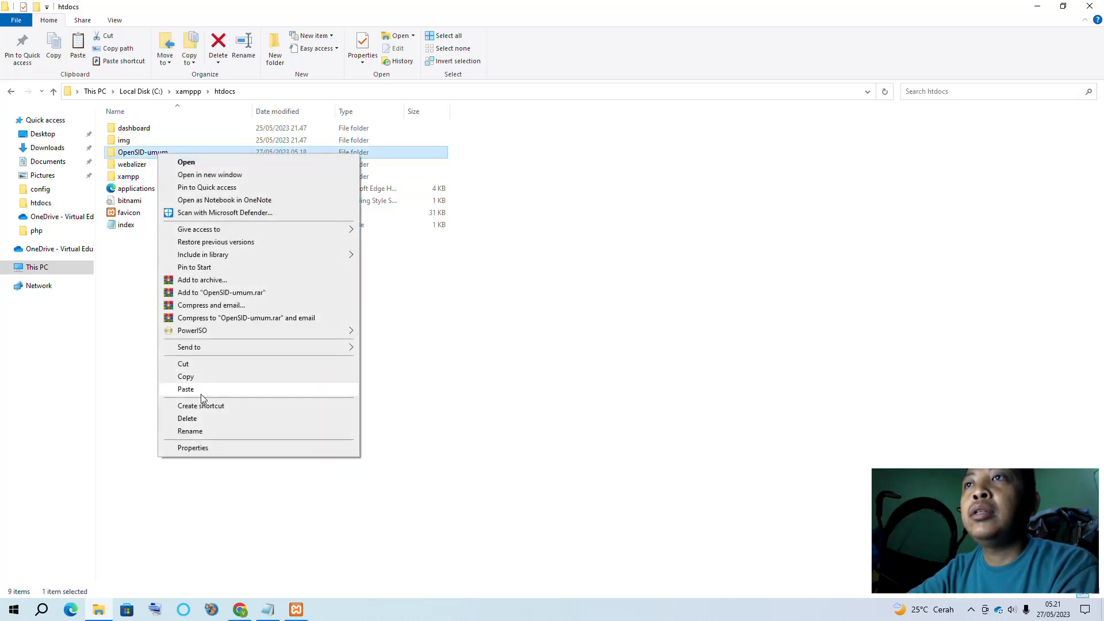
{"action": "left_click", "coordinate": [192, 431]}
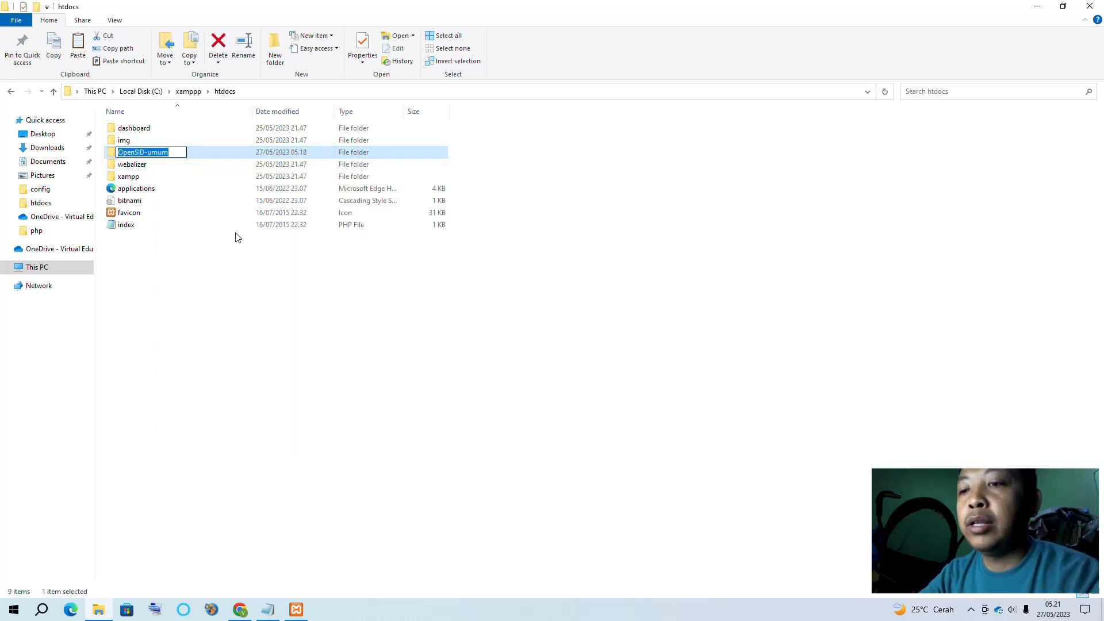
{"action": "type", "text": "desalocal"}
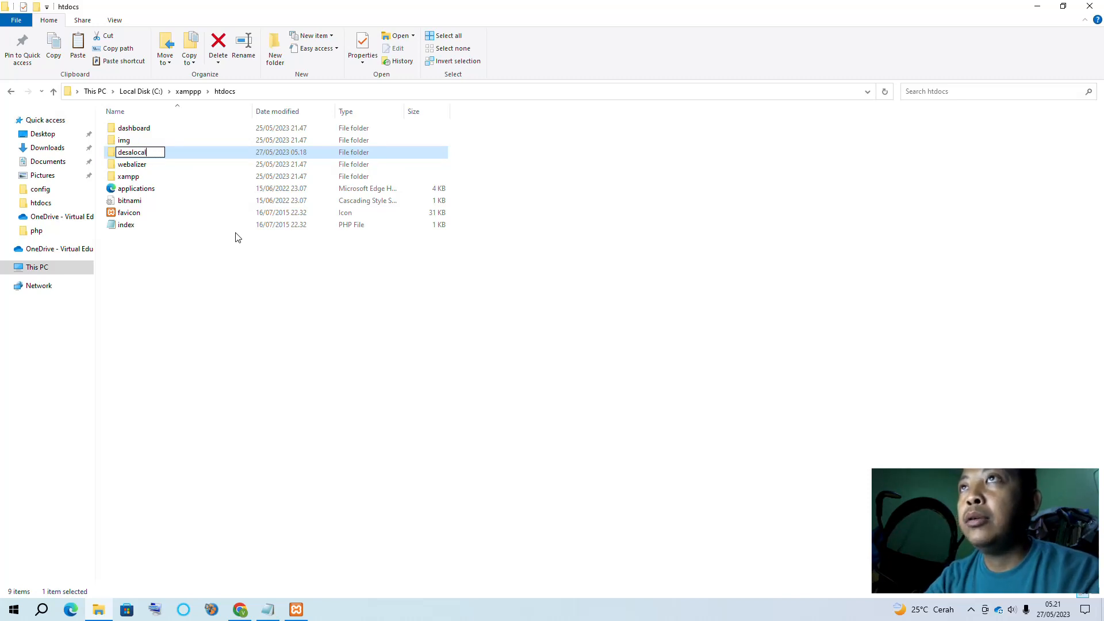
{"action": "left_click", "coordinate": [202, 284]}
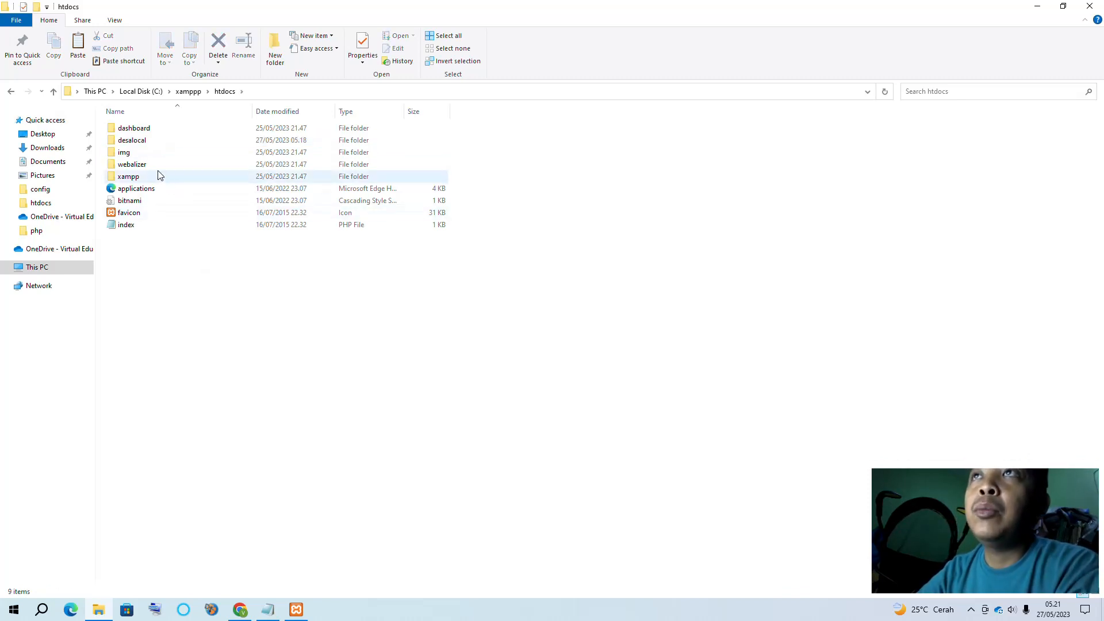
{"action": "left_click", "coordinate": [146, 141]}
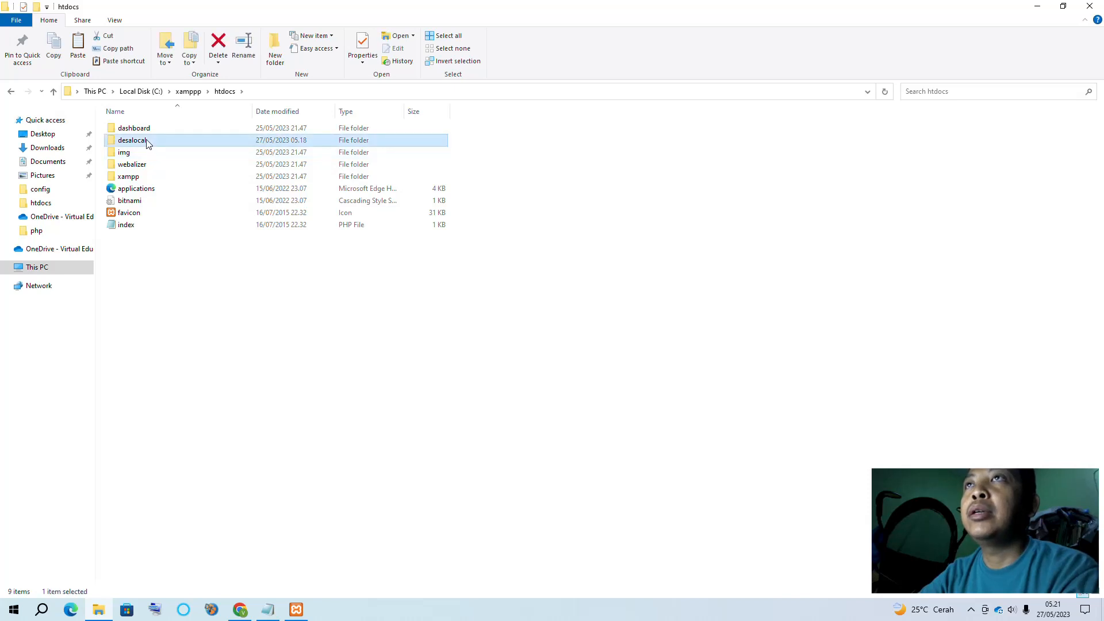
{"action": "left_click", "coordinate": [146, 140]}
{"action": "type", "text": "gunajaya"}
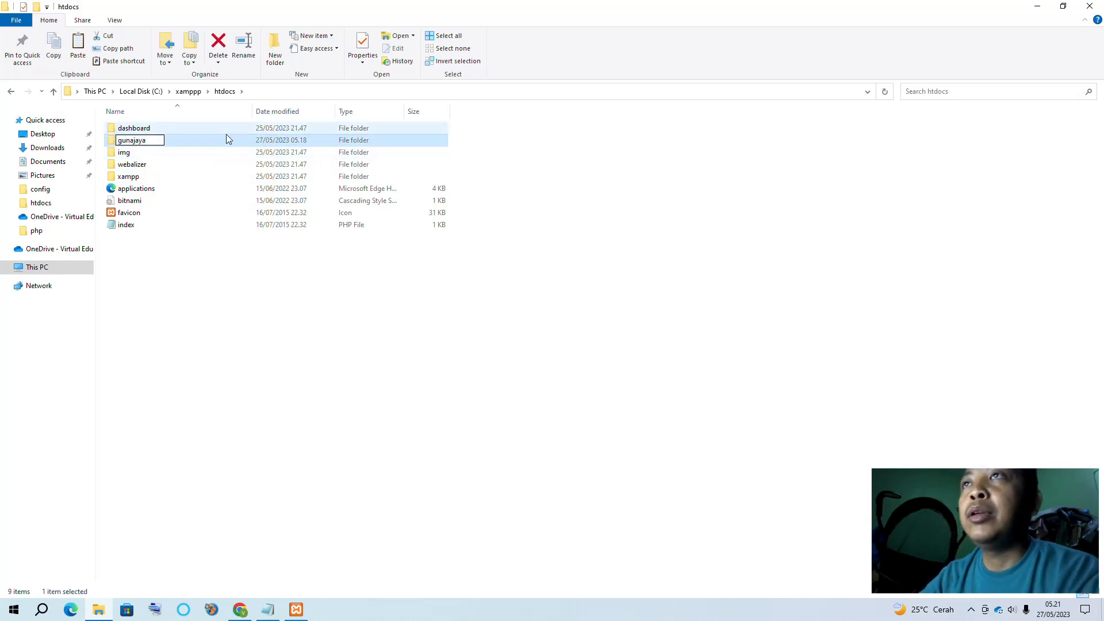
{"action": "key", "text": "Return"}
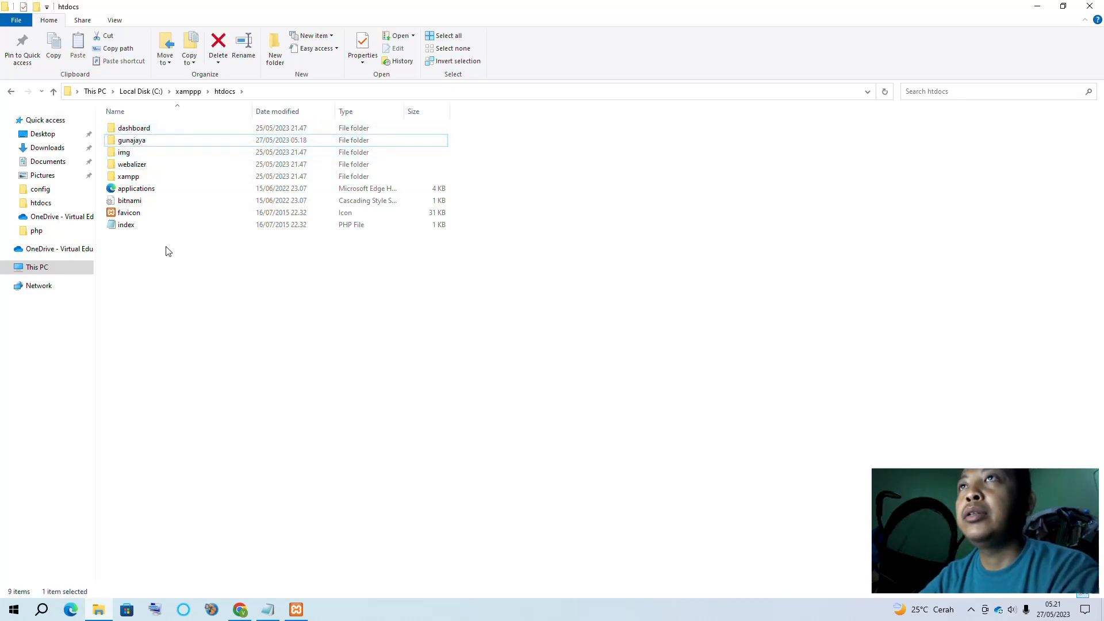
Move all 23 items from the nested OpenSID-umum up into gunajaya and delete the empty subfolder
{"action": "double_click", "coordinate": [137, 142]}
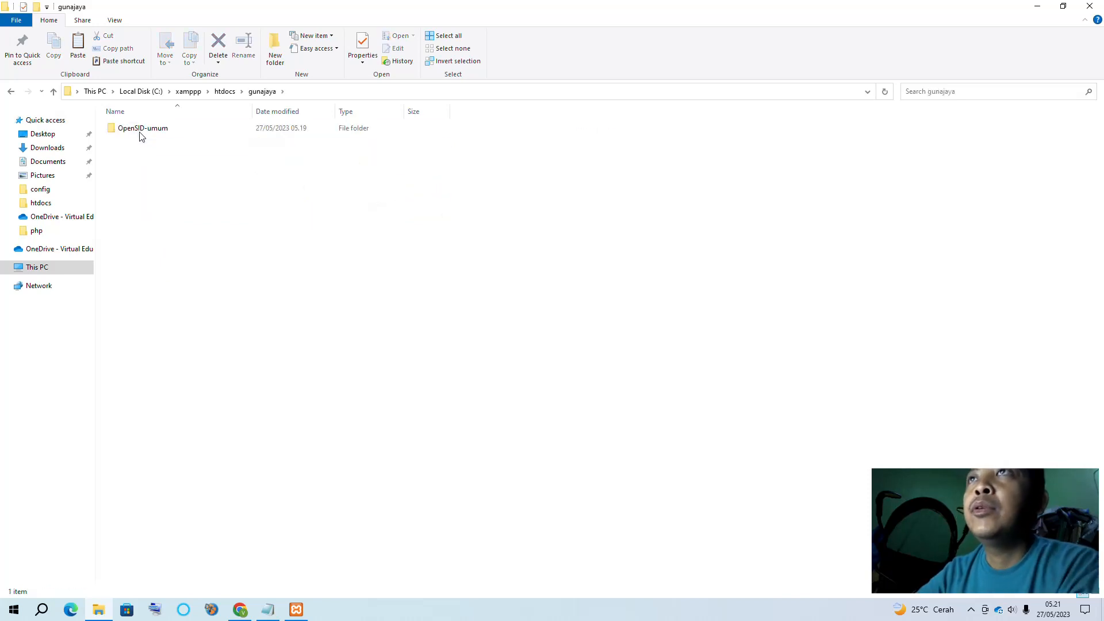
{"action": "double_click", "coordinate": [141, 134]}
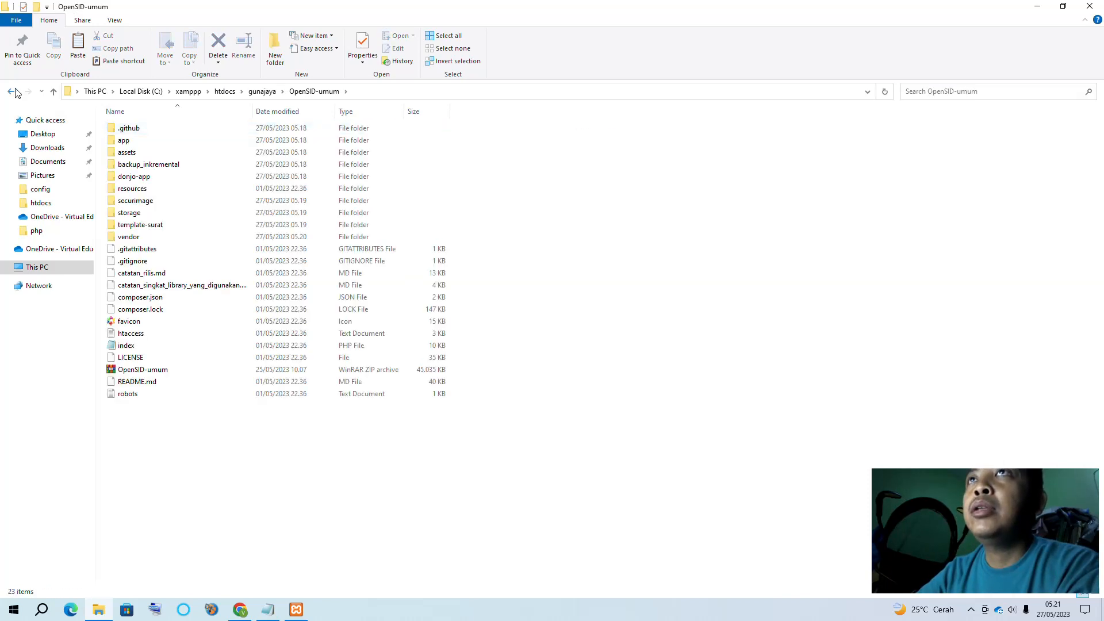
{"action": "left_click_drag", "start_coordinate": [225, 479], "coordinate": [112, 116]}
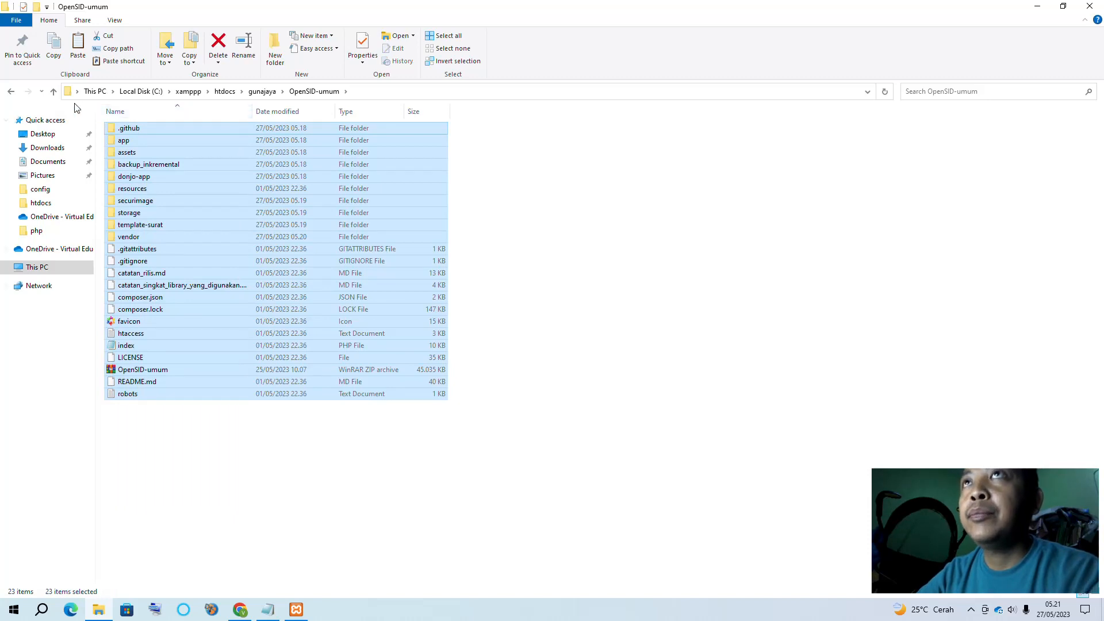
{"action": "key", "text": "ctrl+x"}
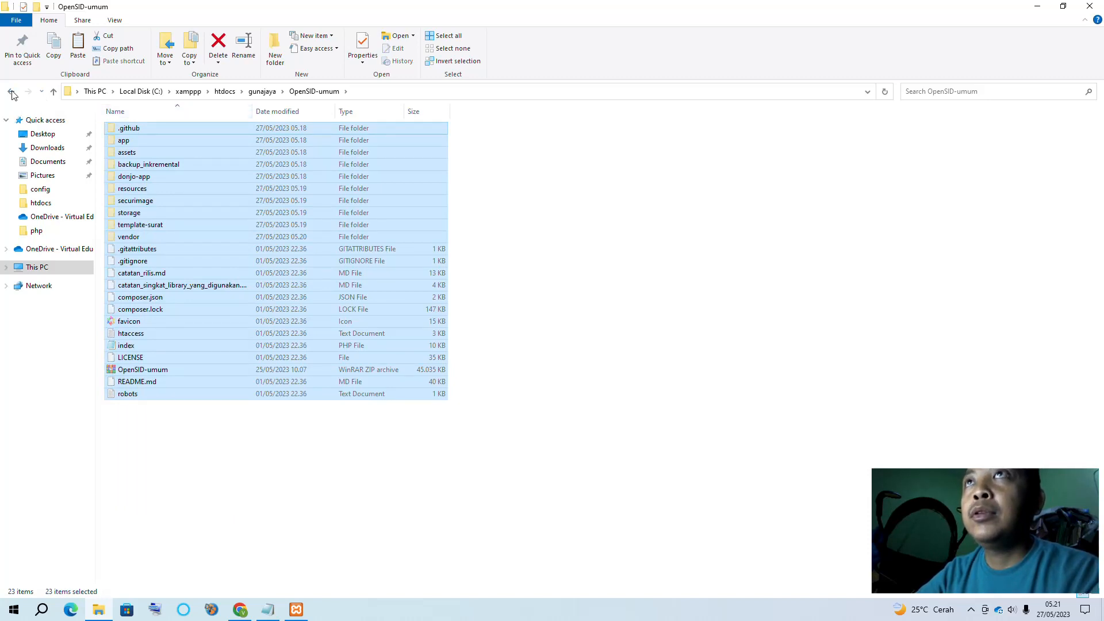
{"action": "left_click", "coordinate": [11, 92]}
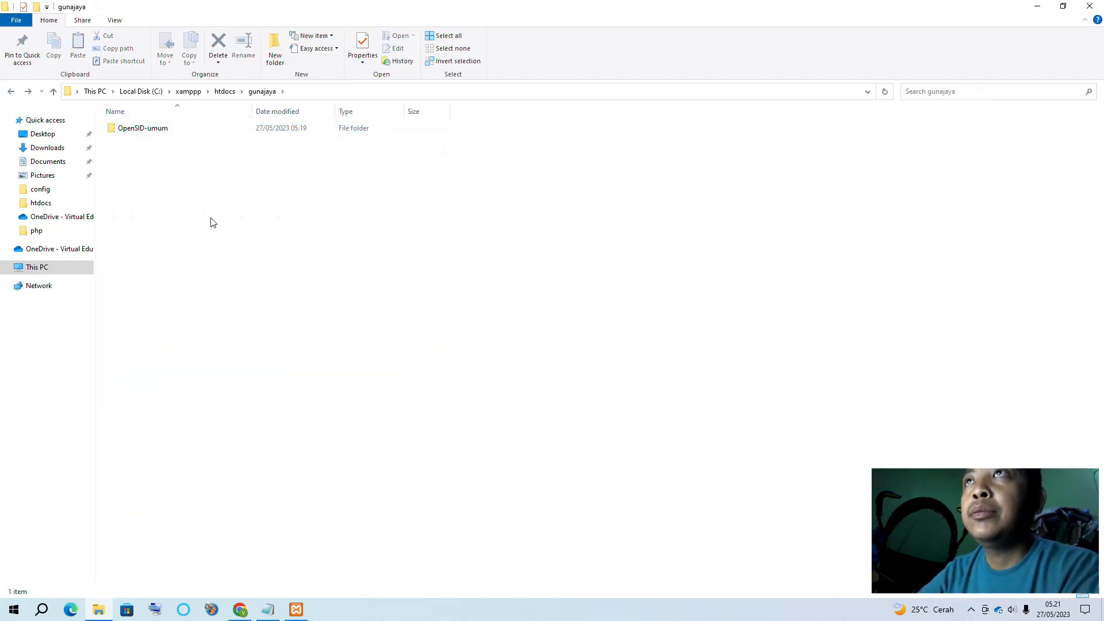
{"action": "key", "text": "ctrl+v"}
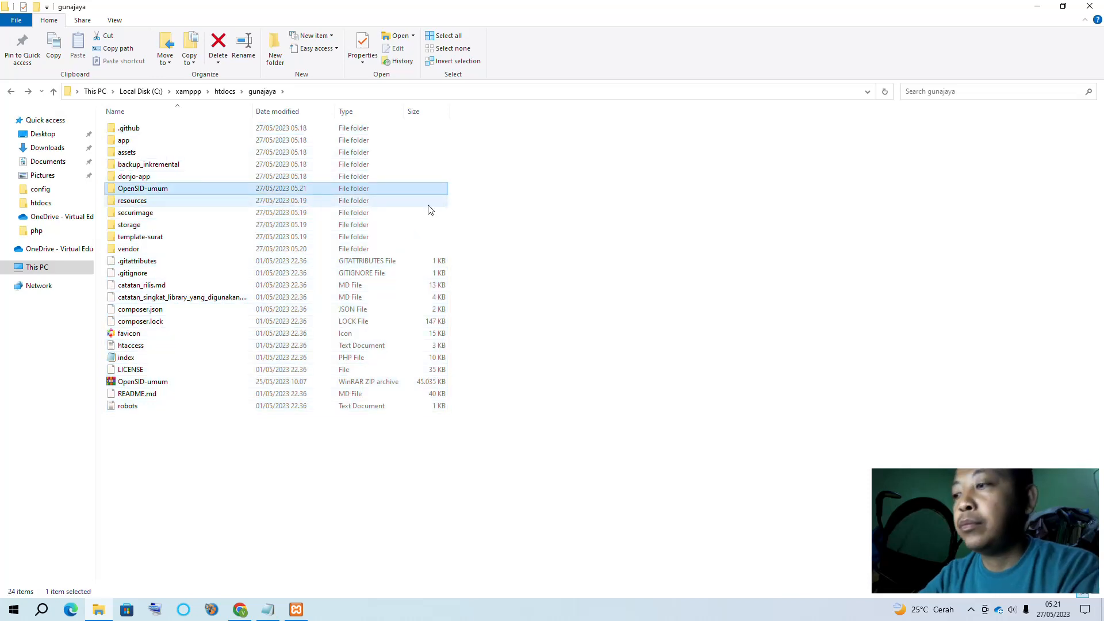
{"action": "key", "text": "Delete"}
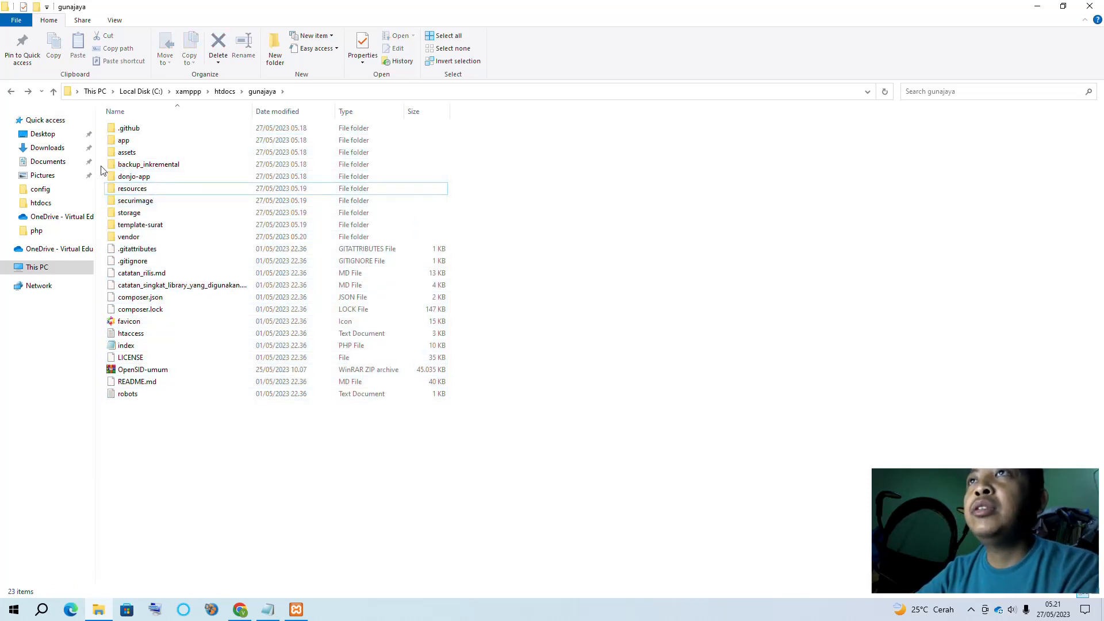
{"action": "left_click", "coordinate": [240, 610]}
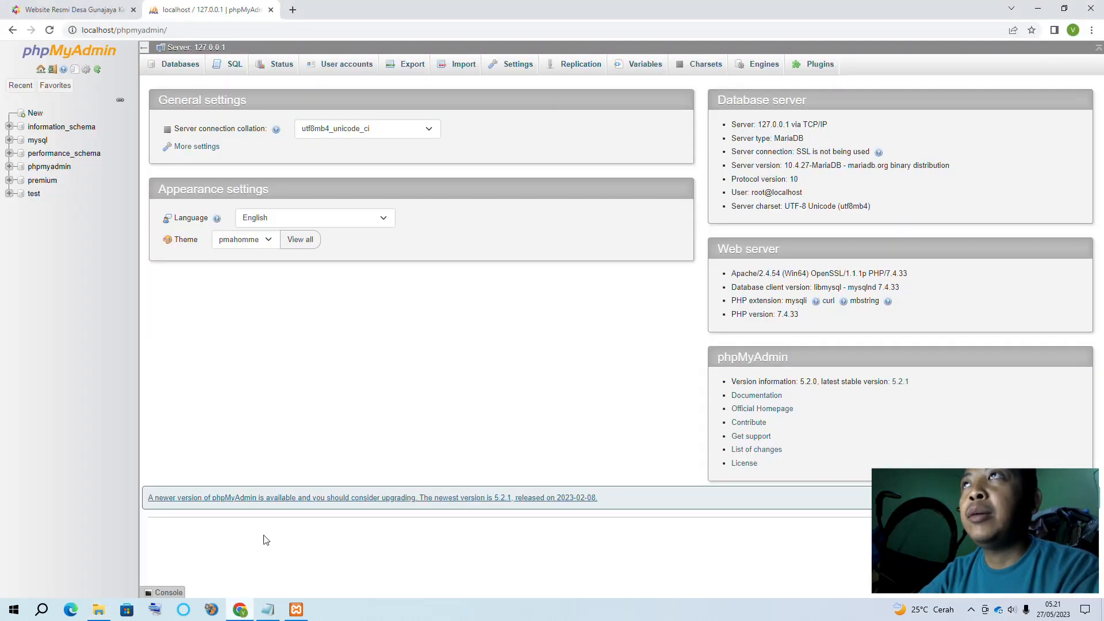
Open localhost/gunajaya in a new tab to load the local Desa Gunajaya site
{"action": "left_click", "coordinate": [293, 10]}
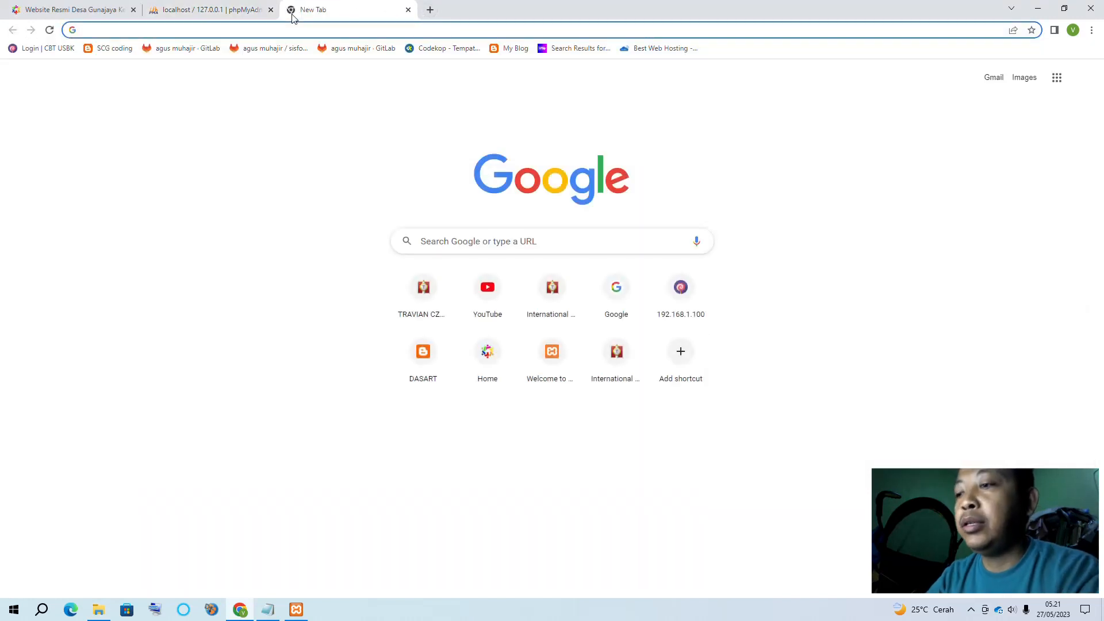
{"action": "type", "text": "localhost"}
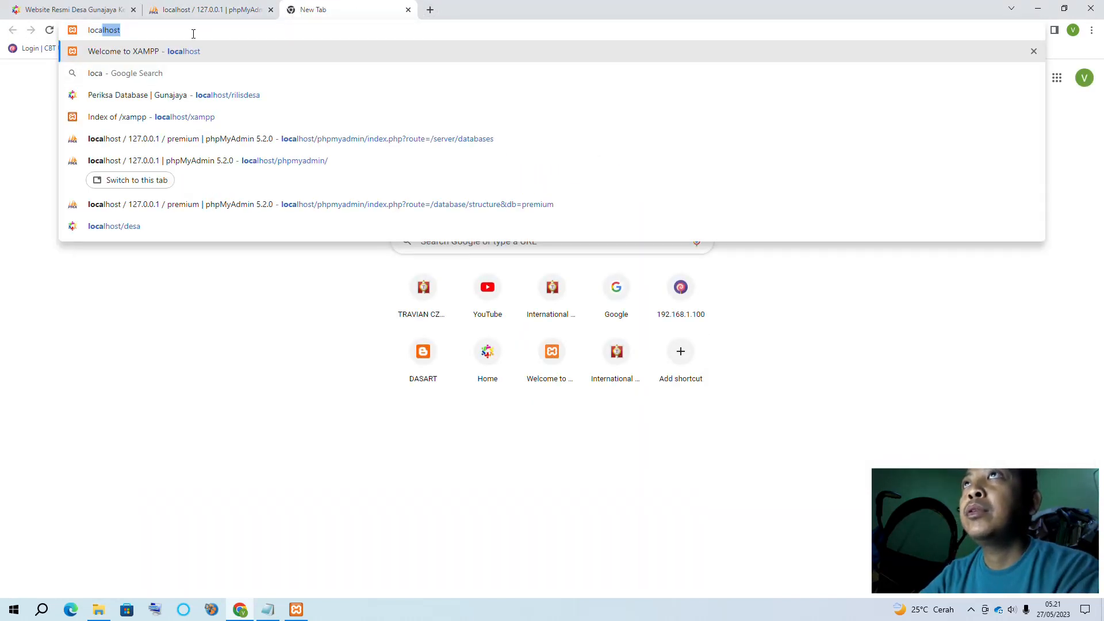
{"action": "type", "text": "/gunajaya"}
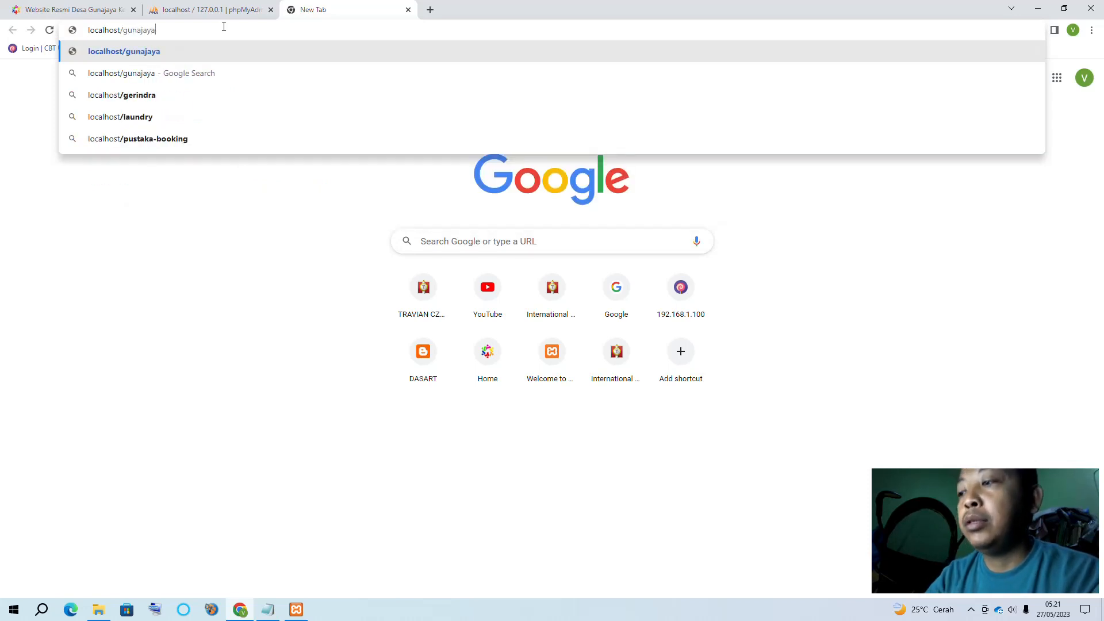
{"action": "key", "text": "Return"}
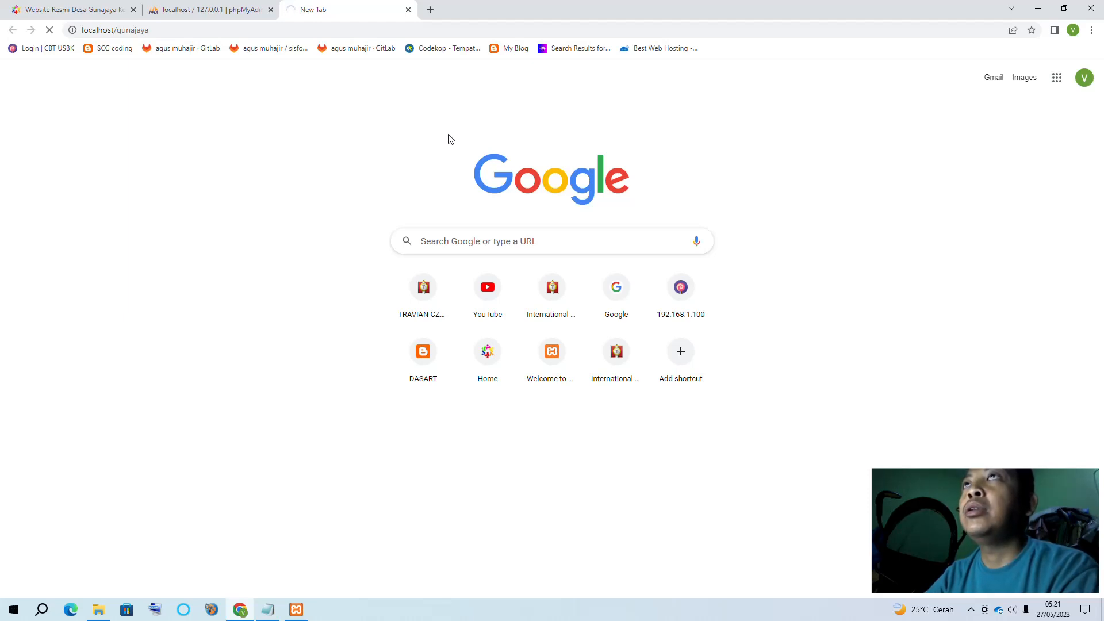
Show phpMyAdmin's Databases list, comparing it with the local and demo Desa Gunajaya tabs
{"action": "left_click", "coordinate": [228, 13]}
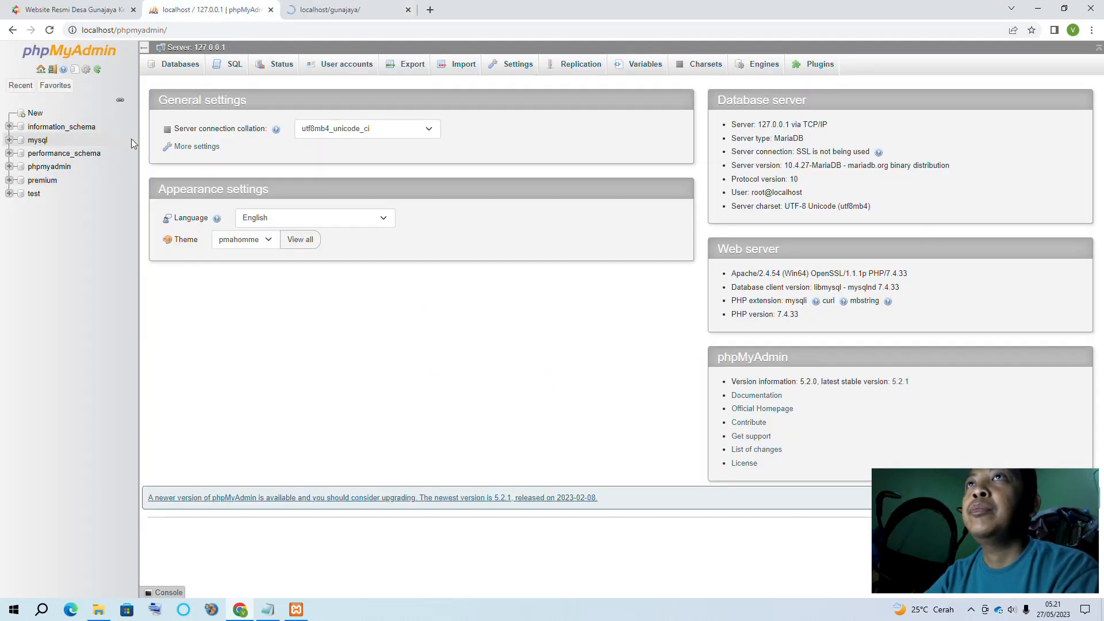
{"action": "left_click", "coordinate": [41, 69]}
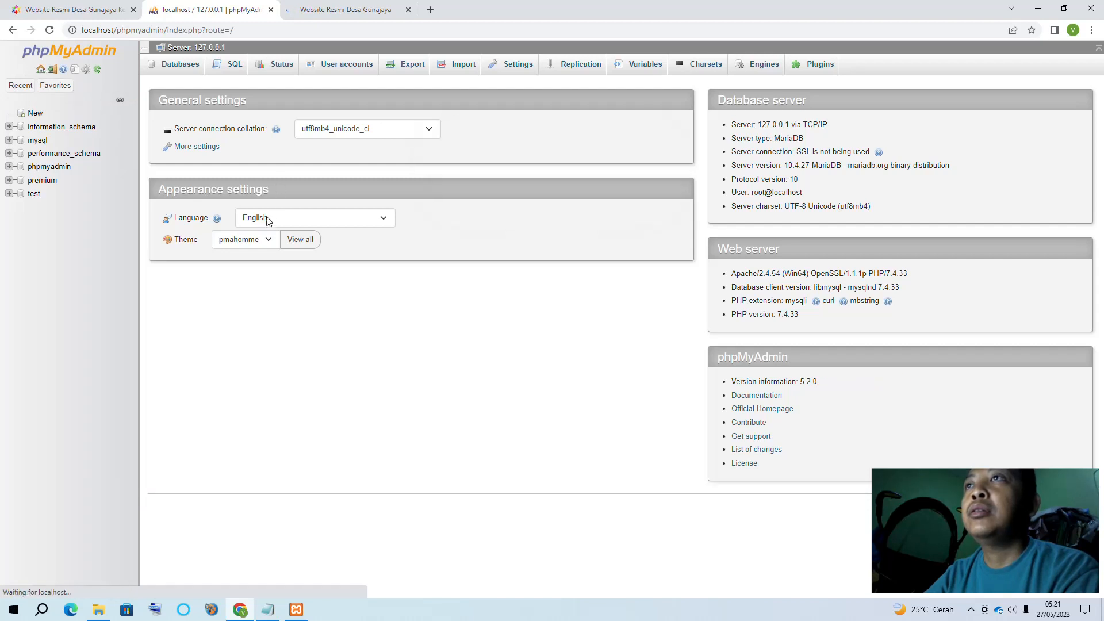
{"action": "left_click", "coordinate": [180, 63]}
{"action": "left_click", "coordinate": [375, 9]}
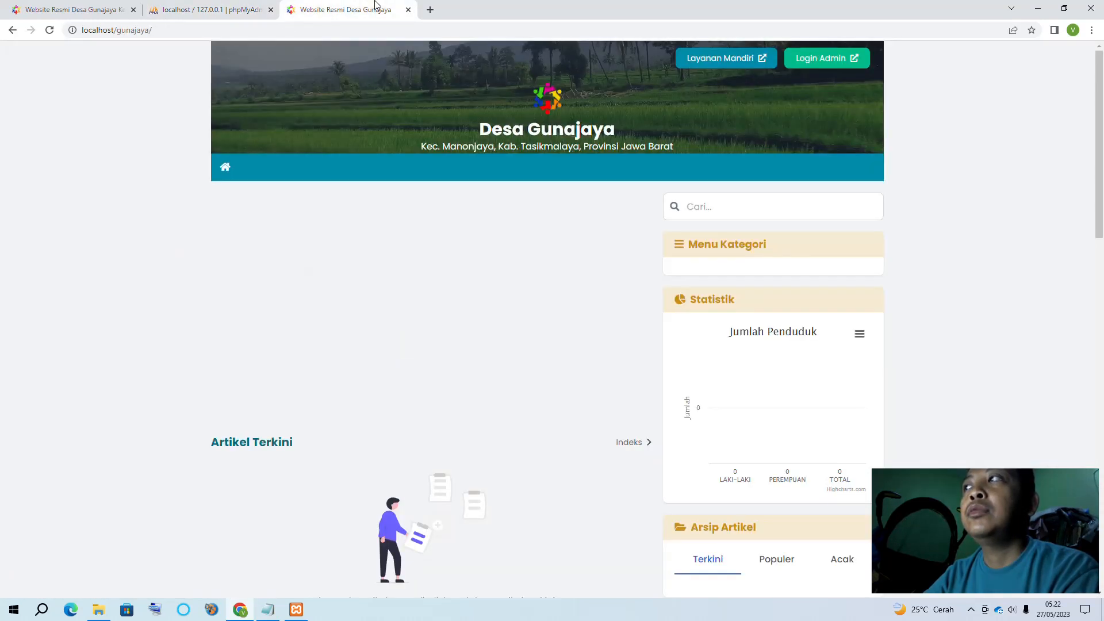
{"action": "left_click", "coordinate": [95, 11]}
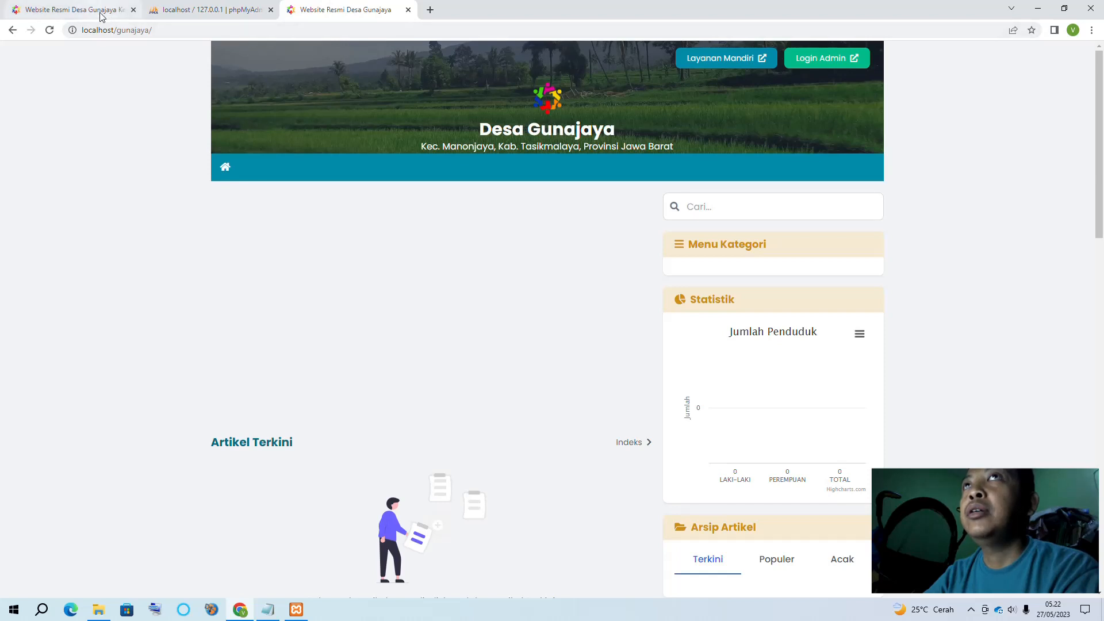
{"action": "left_click", "coordinate": [227, 9]}
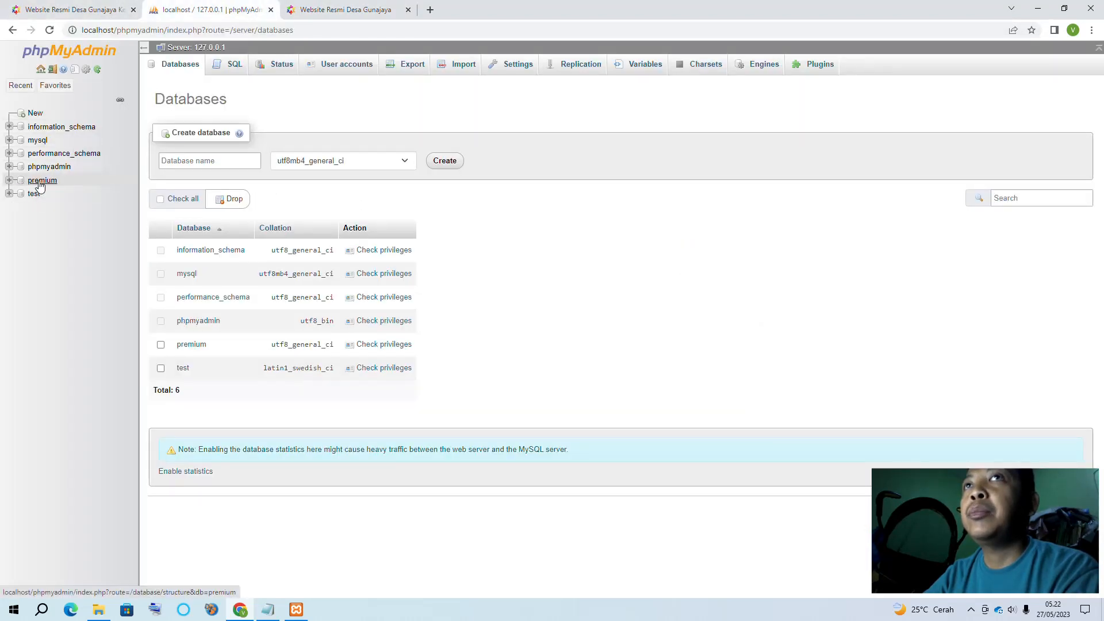
Open database.php from gunajaya\desa\config, then focus phpMyAdmin's new database name field
{"action": "left_click", "coordinate": [98, 610]}
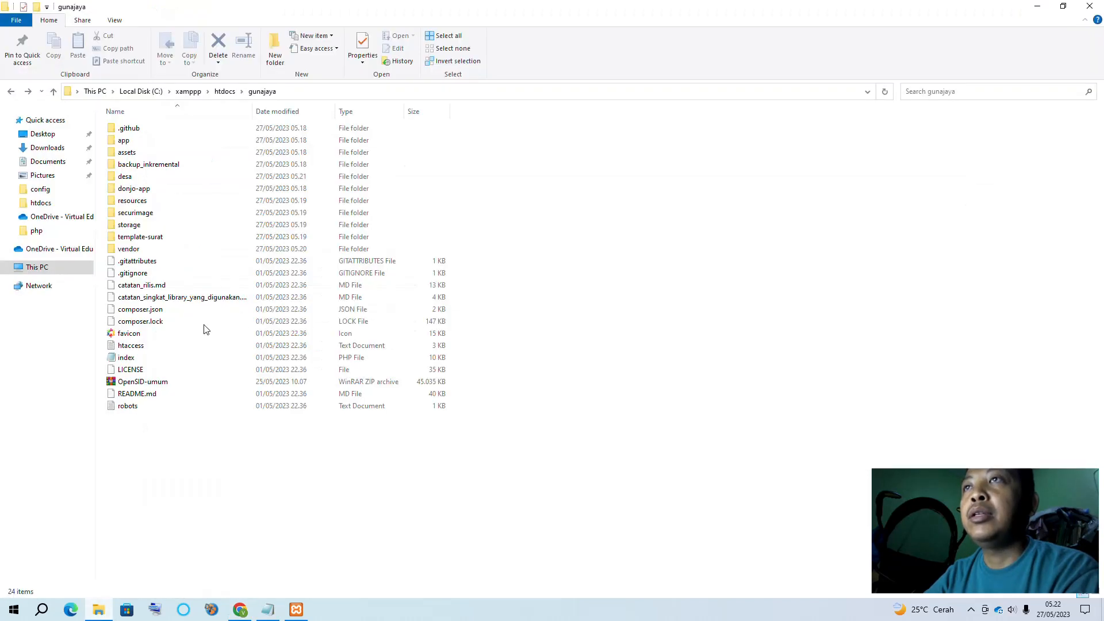
{"action": "double_click", "coordinate": [126, 176]}
{"action": "double_click", "coordinate": [128, 153]}
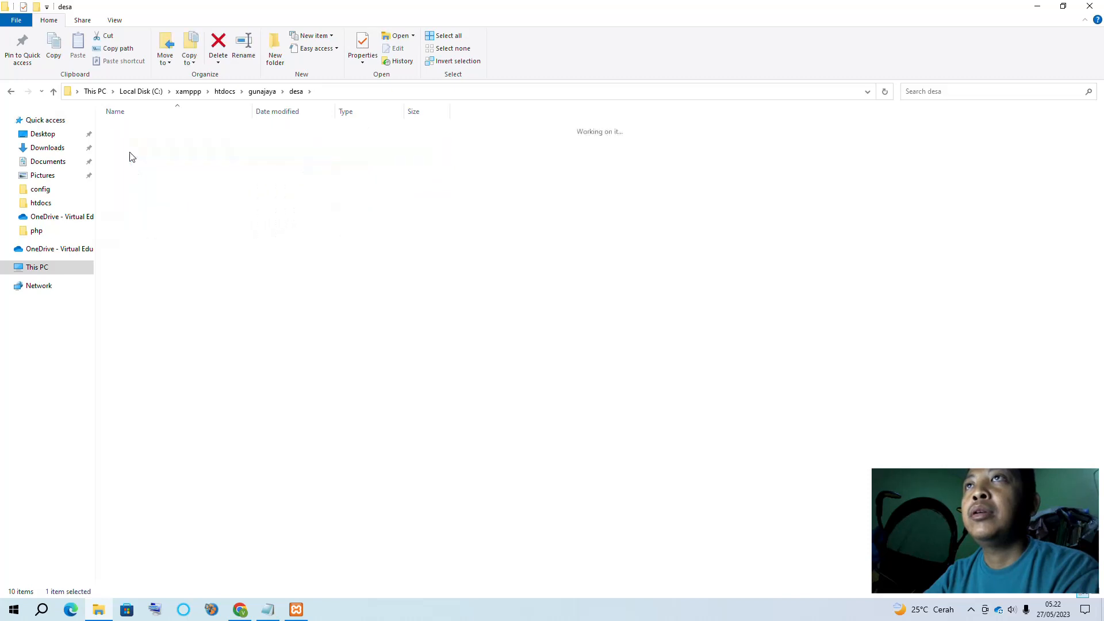
{"action": "left_click", "coordinate": [129, 142]}
{"action": "double_click", "coordinate": [129, 142]}
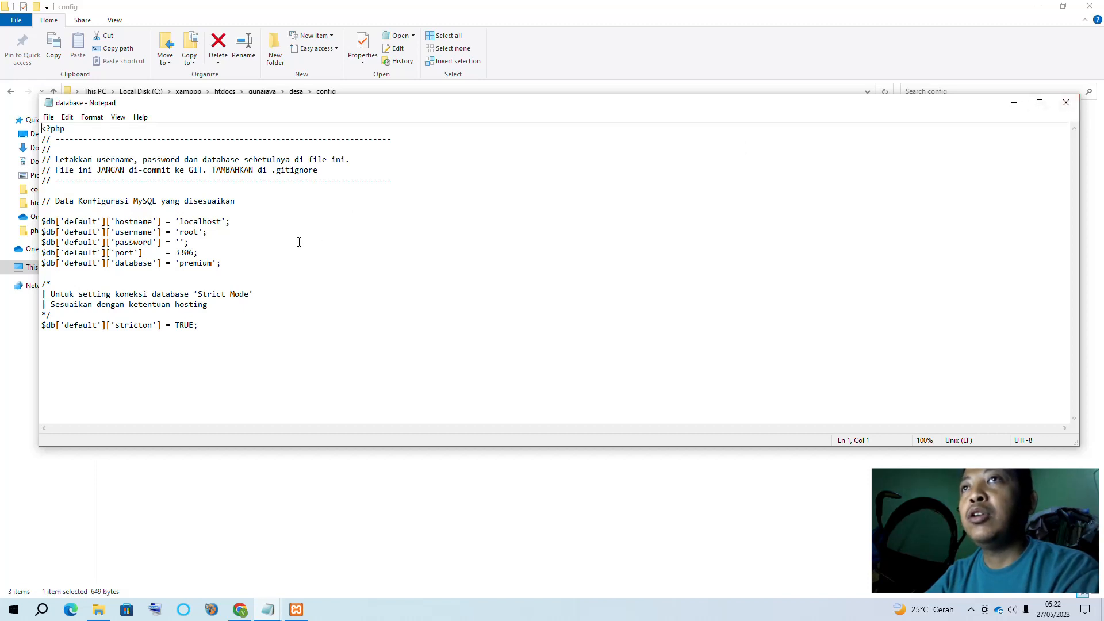
{"action": "left_click", "coordinate": [1014, 103]}
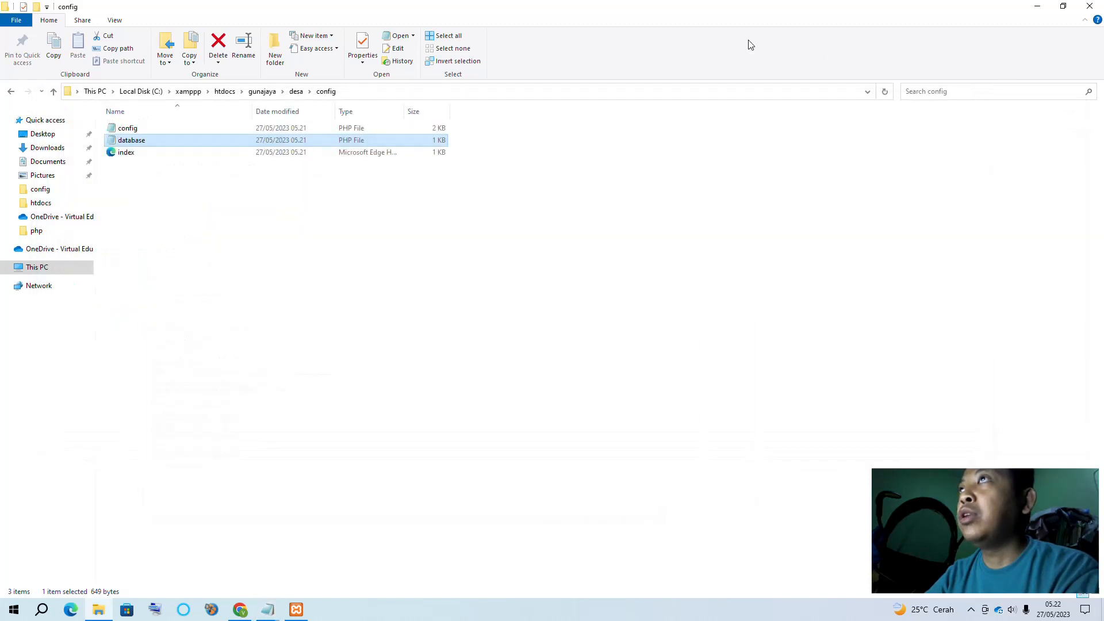
{"action": "left_click", "coordinate": [240, 609]}
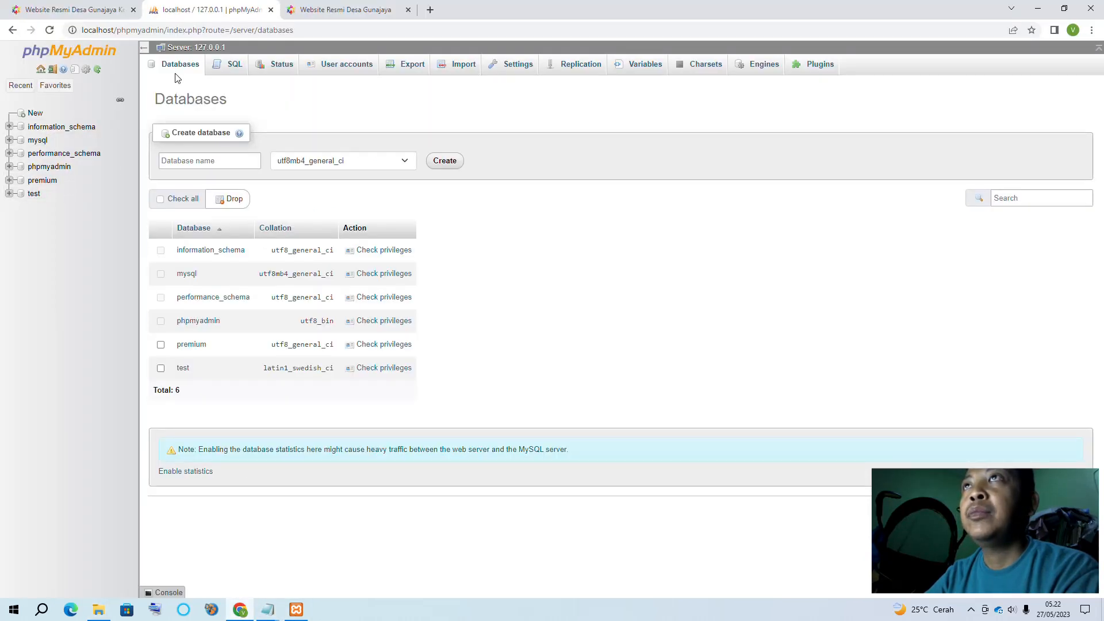
{"action": "left_click", "coordinate": [192, 162]}
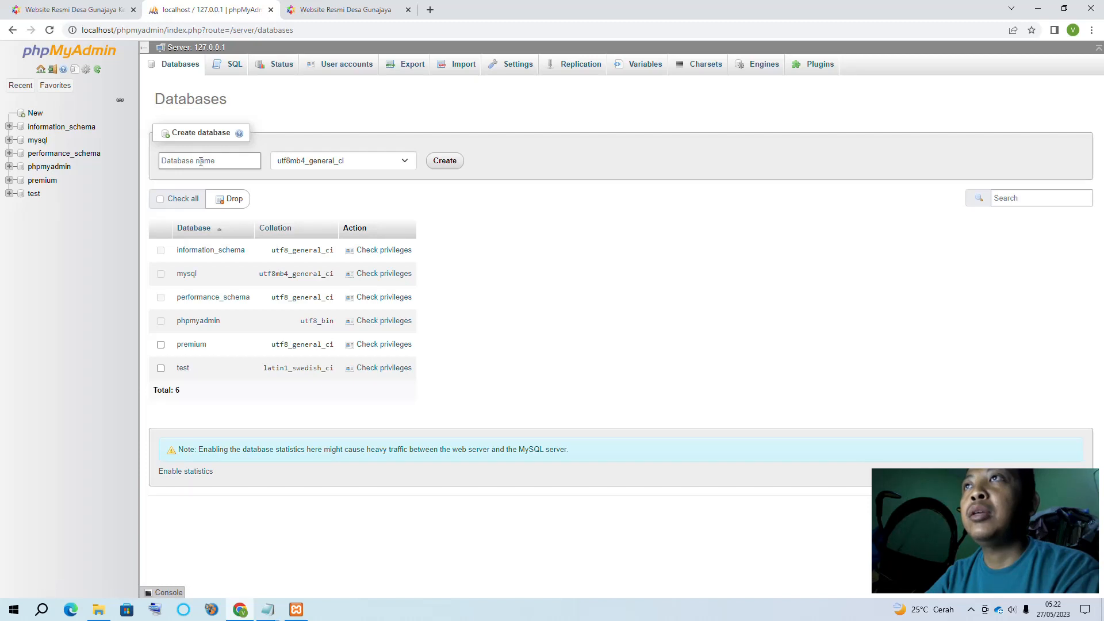
Navigate again from C: to xamppp\htdocs\gunajaya\desa\config and reopen database.php in Notepad
{"action": "left_click", "coordinate": [95, 610]}
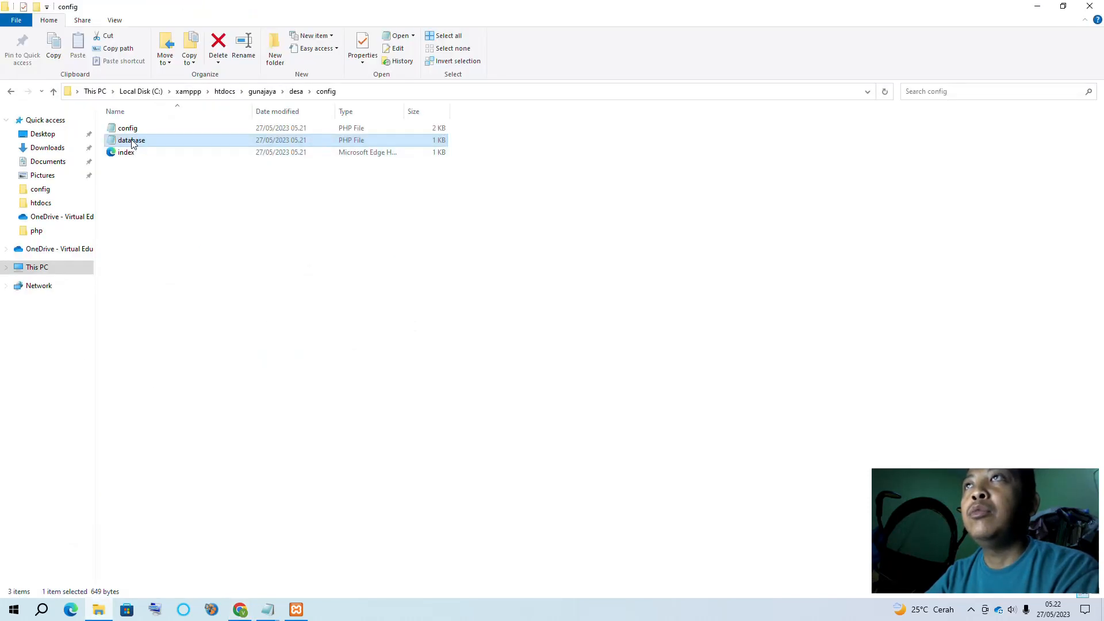
{"action": "left_click", "coordinate": [180, 96]}
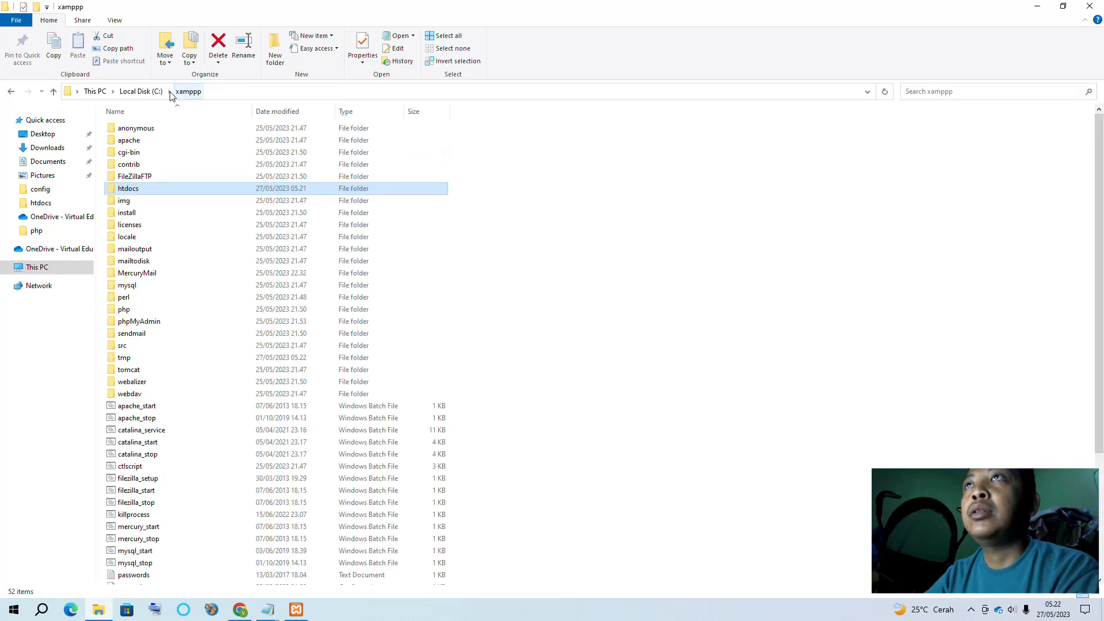
{"action": "left_click", "coordinate": [141, 91]}
{"action": "double_click", "coordinate": [136, 325]}
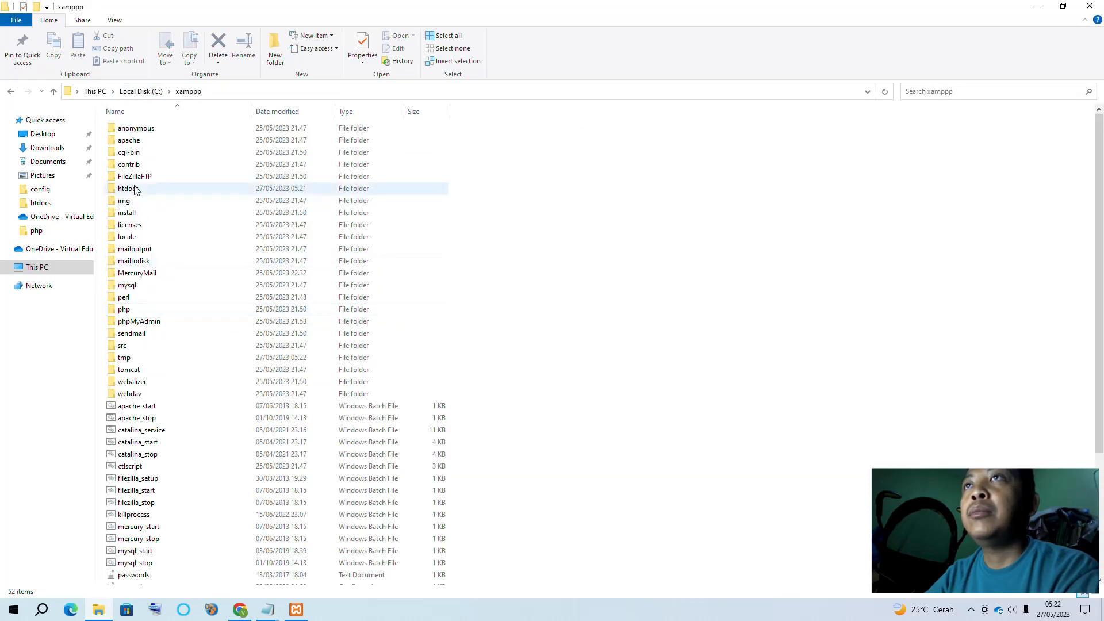
{"action": "double_click", "coordinate": [132, 189]}
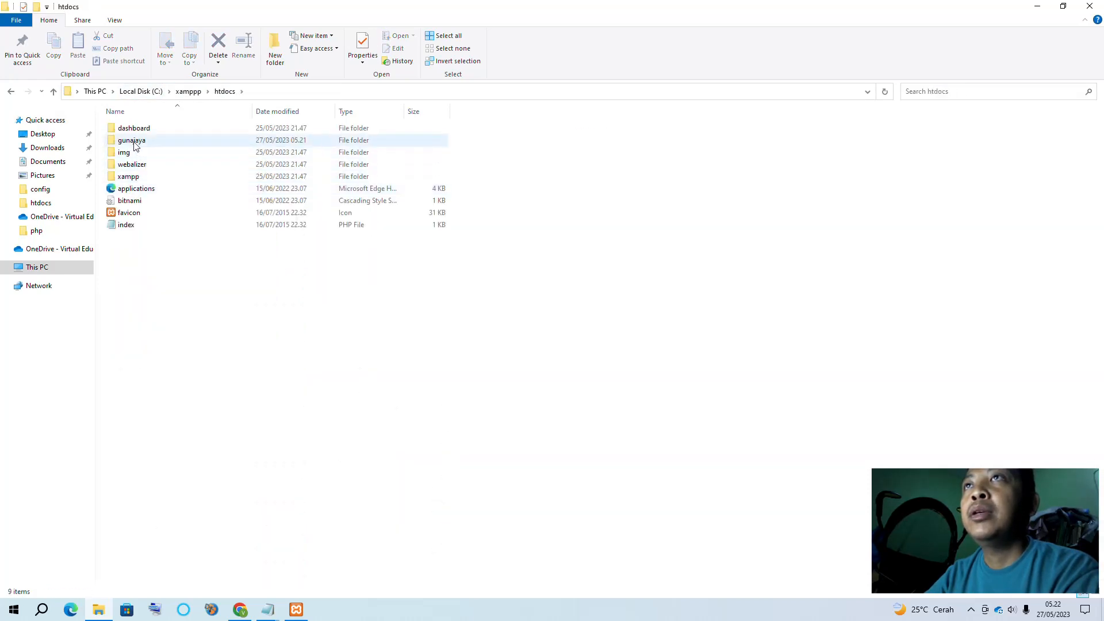
{"action": "double_click", "coordinate": [132, 142]}
{"action": "double_click", "coordinate": [132, 177]}
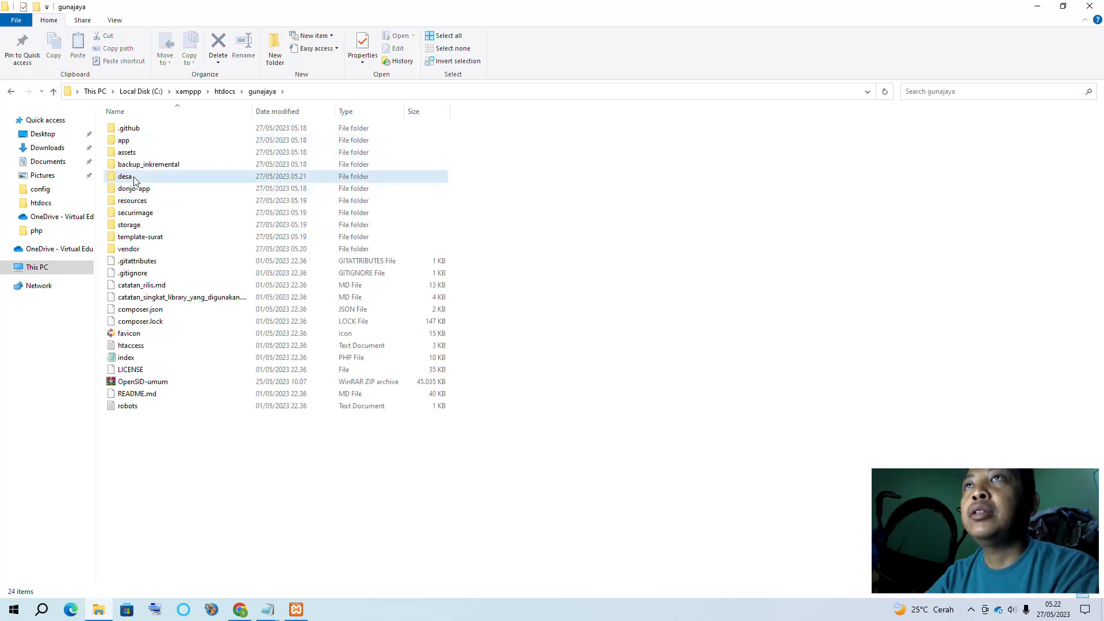
{"action": "double_click", "coordinate": [128, 154]}
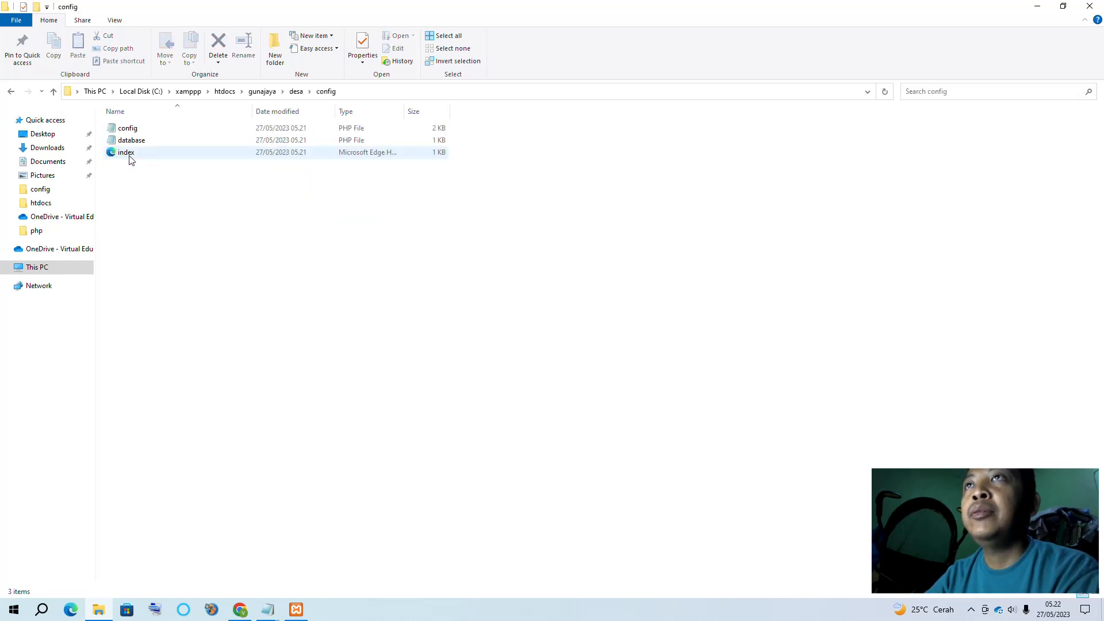
{"action": "double_click", "coordinate": [132, 141]}
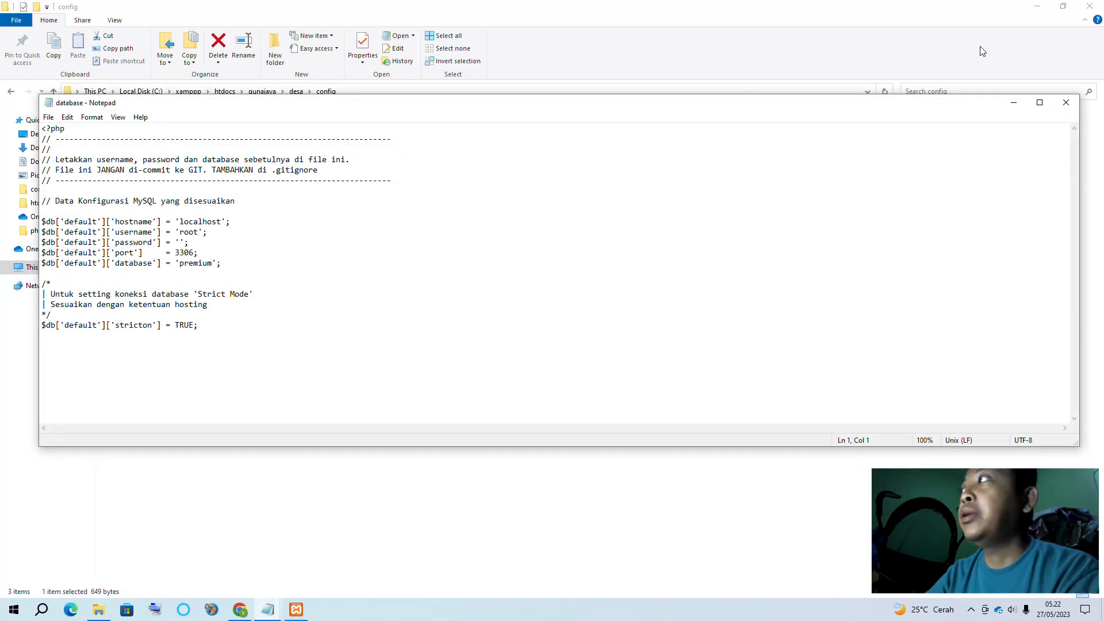
Close the database.php and both notes Notepad windows, then return to the Desa Gunajaya site tab
{"action": "left_click", "coordinate": [1066, 102]}
{"action": "left_click", "coordinate": [267, 610]}
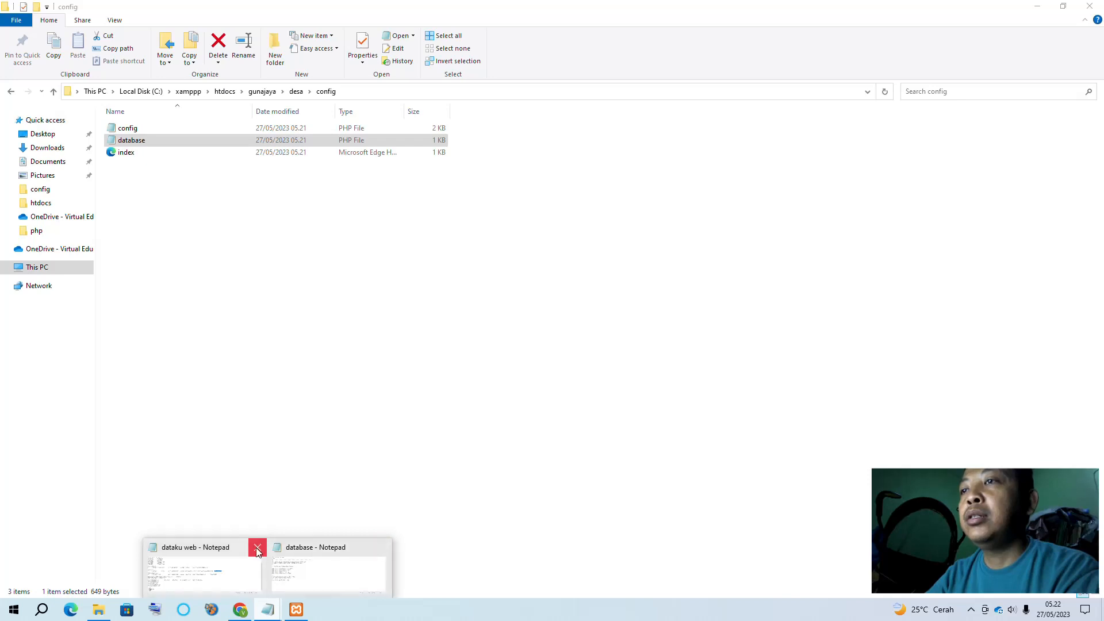
{"action": "left_click", "coordinate": [255, 547]}
{"action": "left_click", "coordinate": [317, 547]}
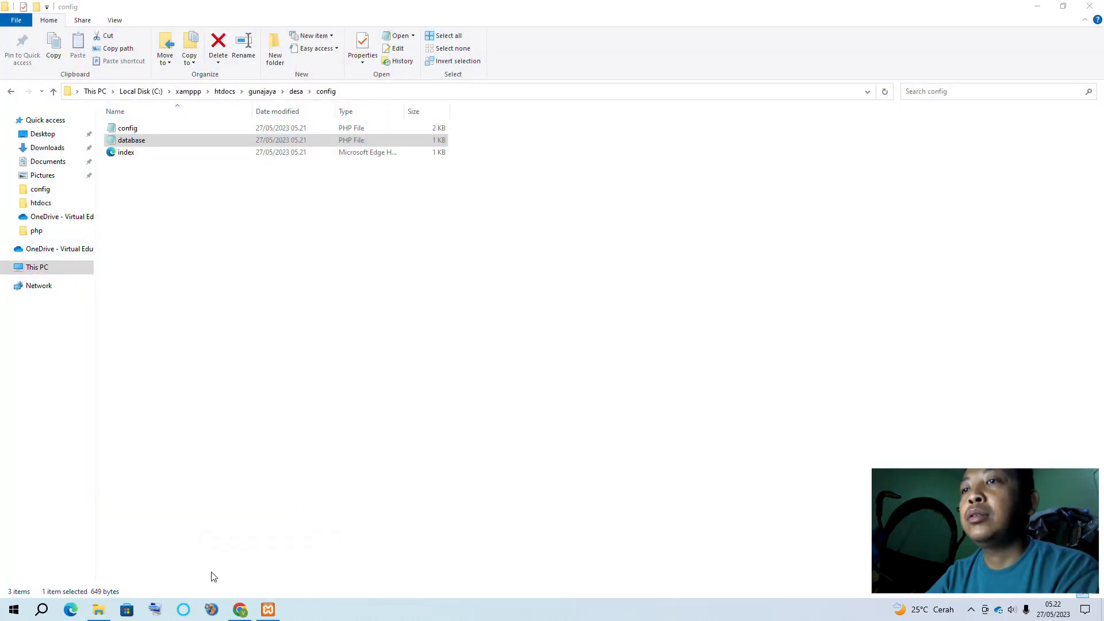
{"action": "left_click", "coordinate": [240, 610]}
{"action": "left_click", "coordinate": [336, 6]}
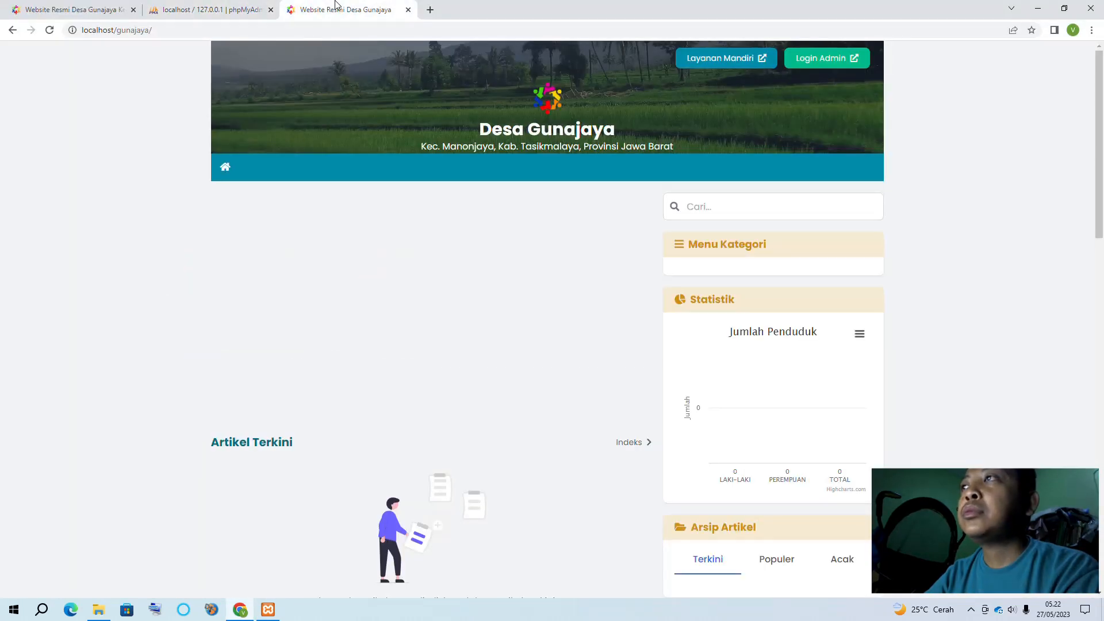
Reload the village site, open Login Admin, reveal the password and try logging in
{"action": "left_click", "coordinate": [115, 31]}
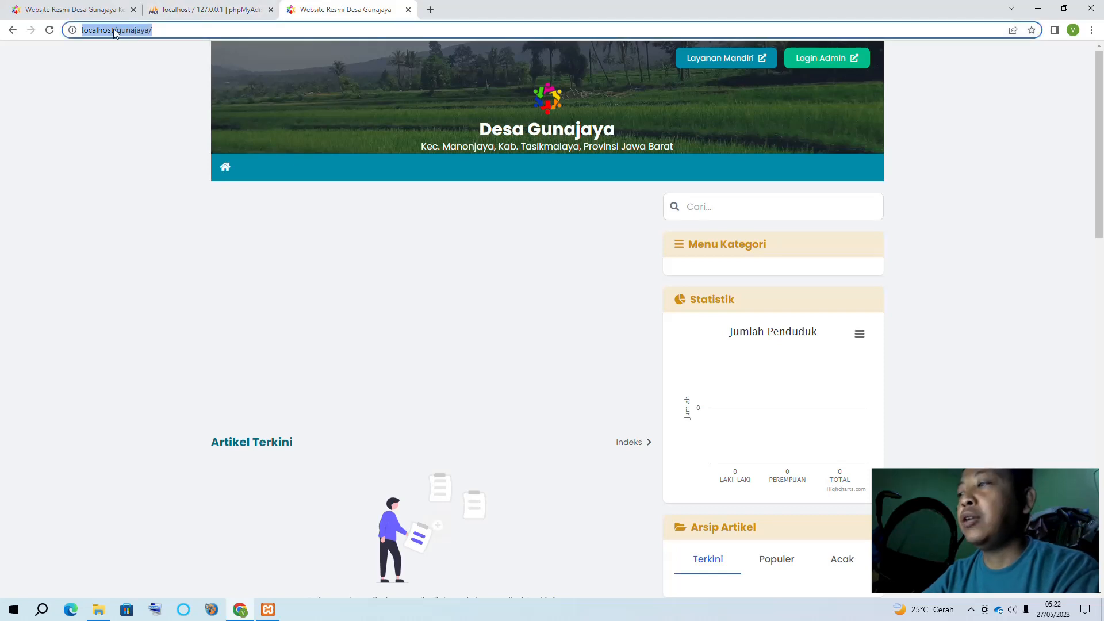
{"action": "key", "text": "Return"}
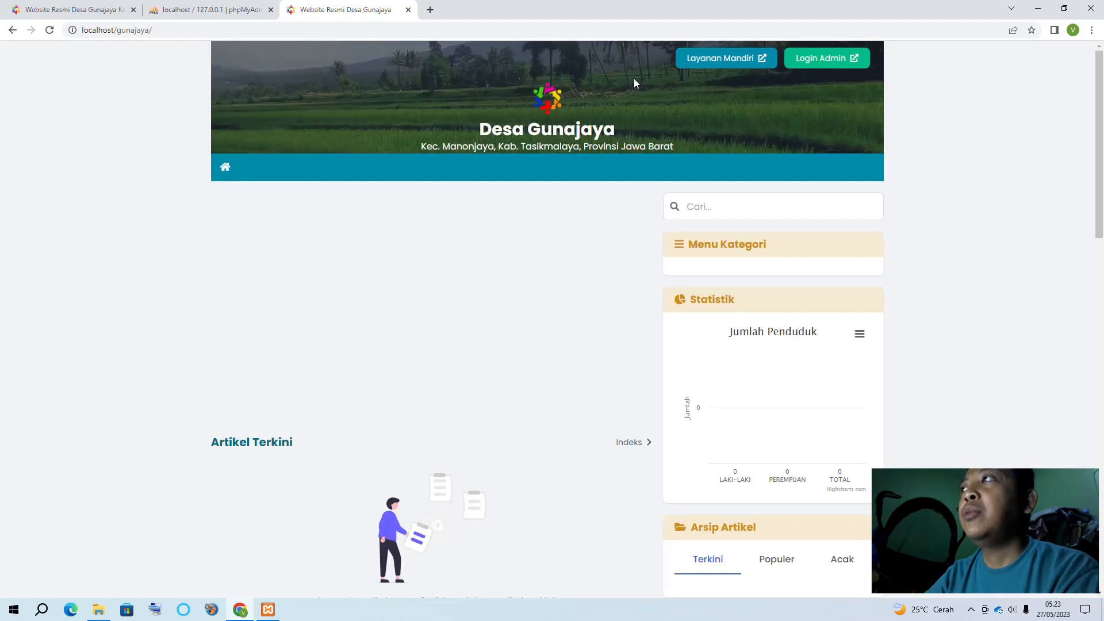
{"action": "left_click", "coordinate": [826, 67]}
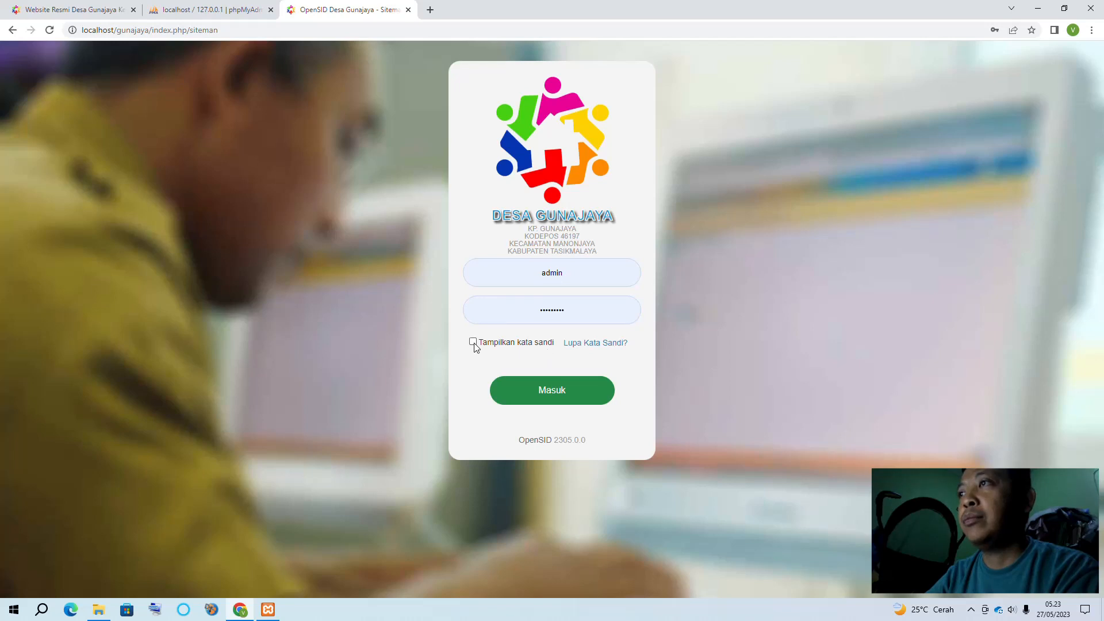
{"action": "left_click", "coordinate": [473, 343]}
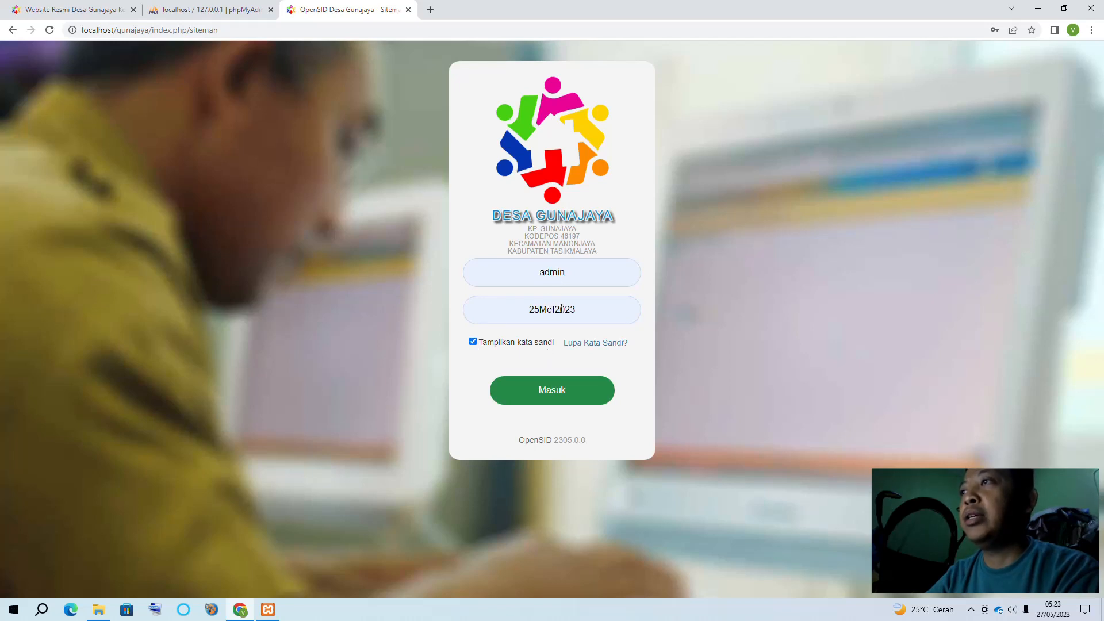
{"action": "left_click", "coordinate": [541, 395]}
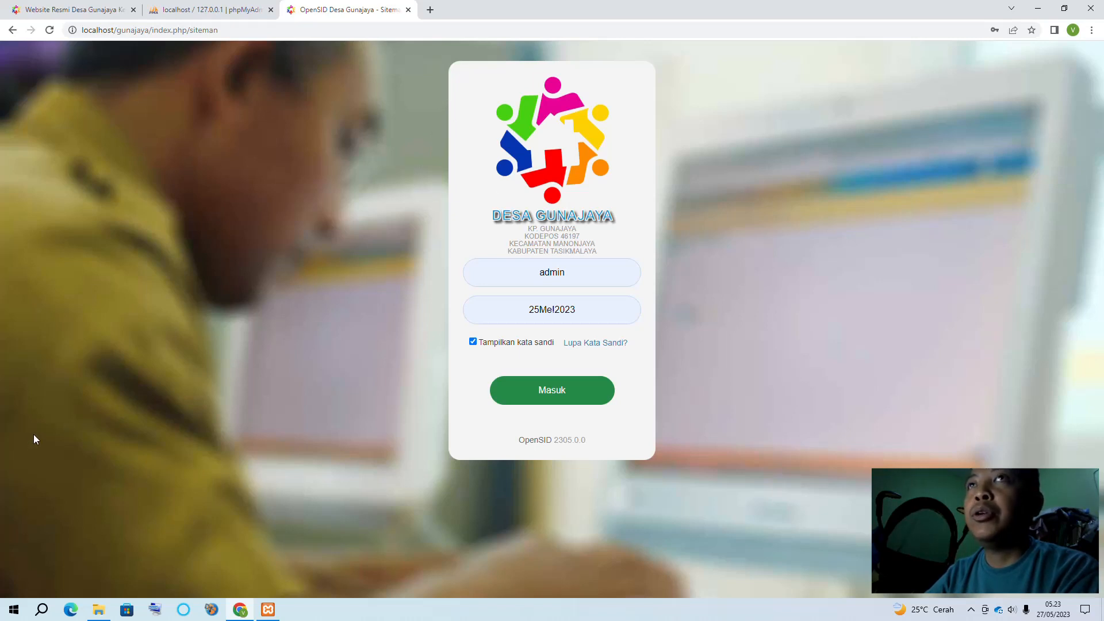
Write the admin username and a login password into a new Notepad note
{"action": "key", "text": "super"}
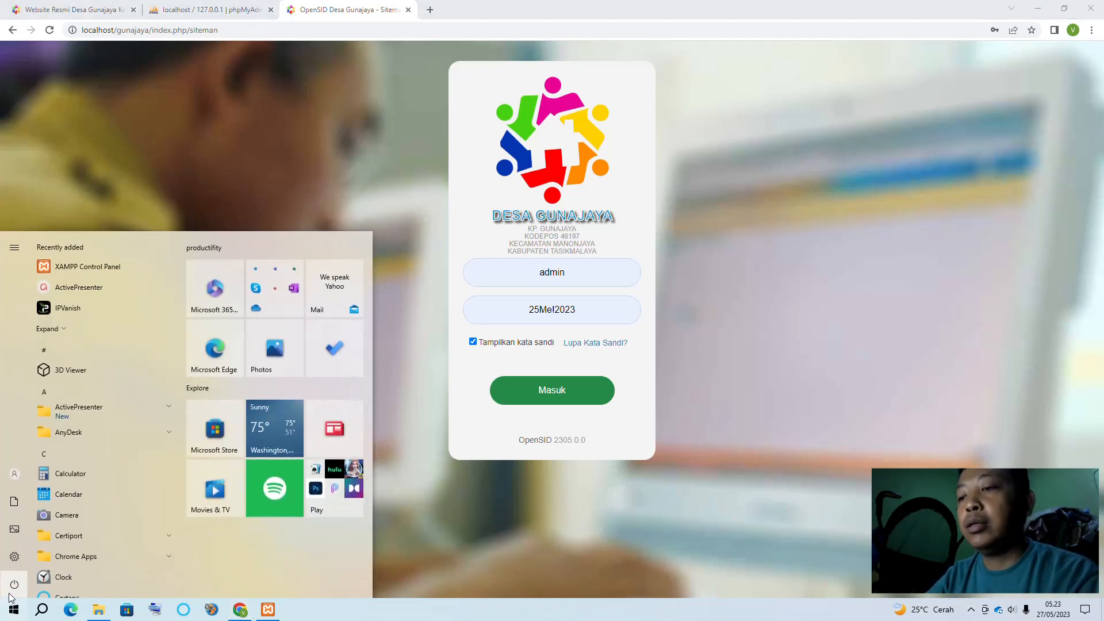
{"action": "type", "text": "notepad"}
{"action": "left_click", "coordinate": [80, 319]}
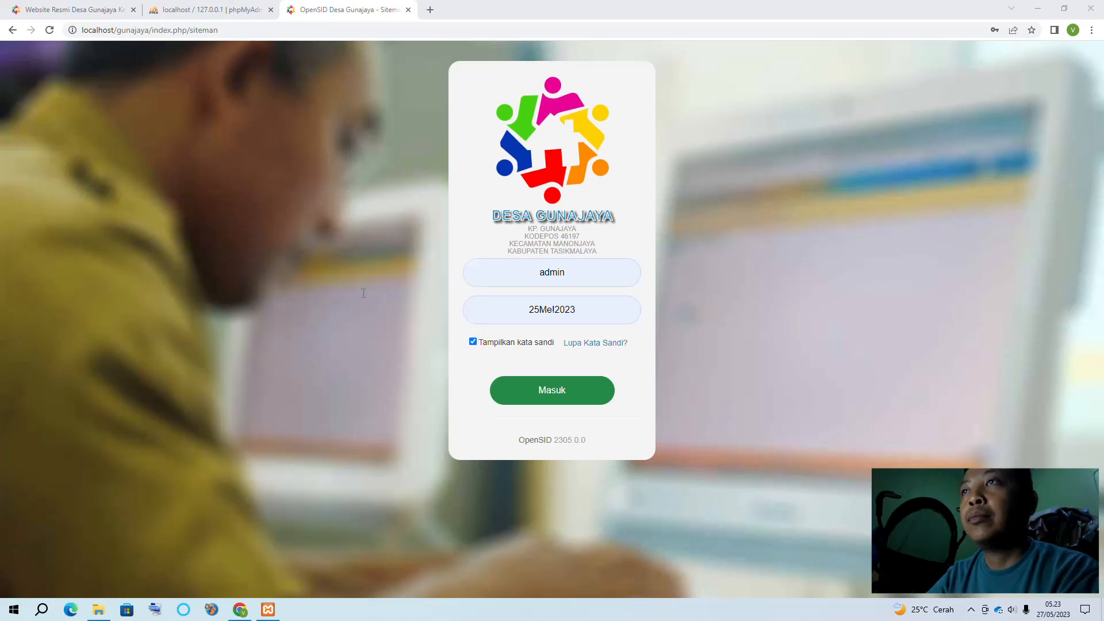
{"action": "type", "text": "adm"}
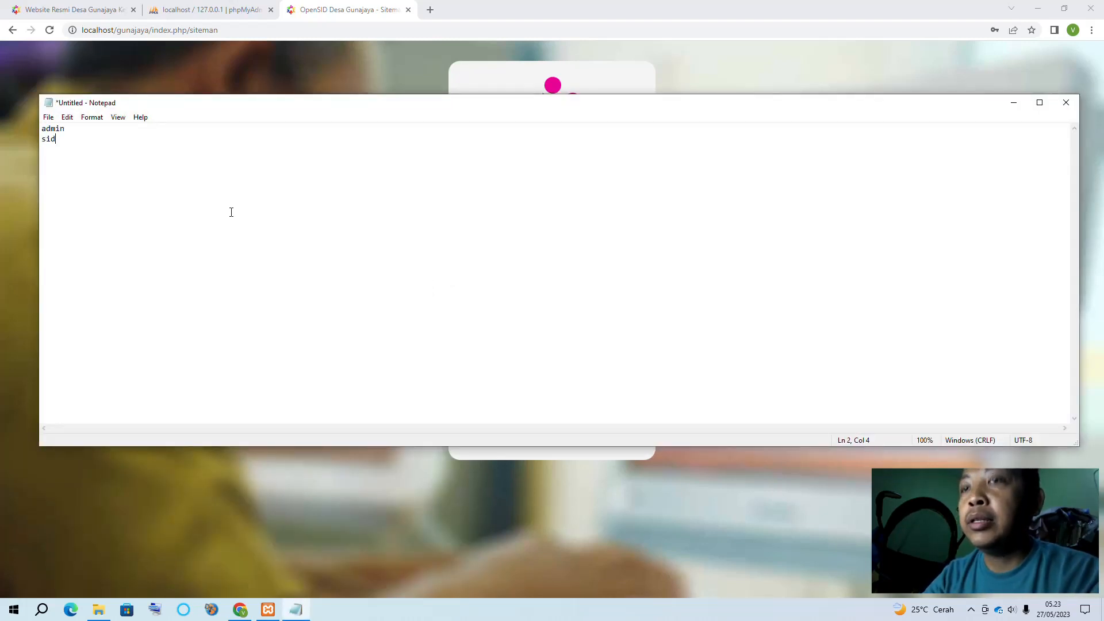
{"action": "type", "text": "in"}
{"action": "key", "text": "Return"}
{"action": "type", "text": "sid304"}
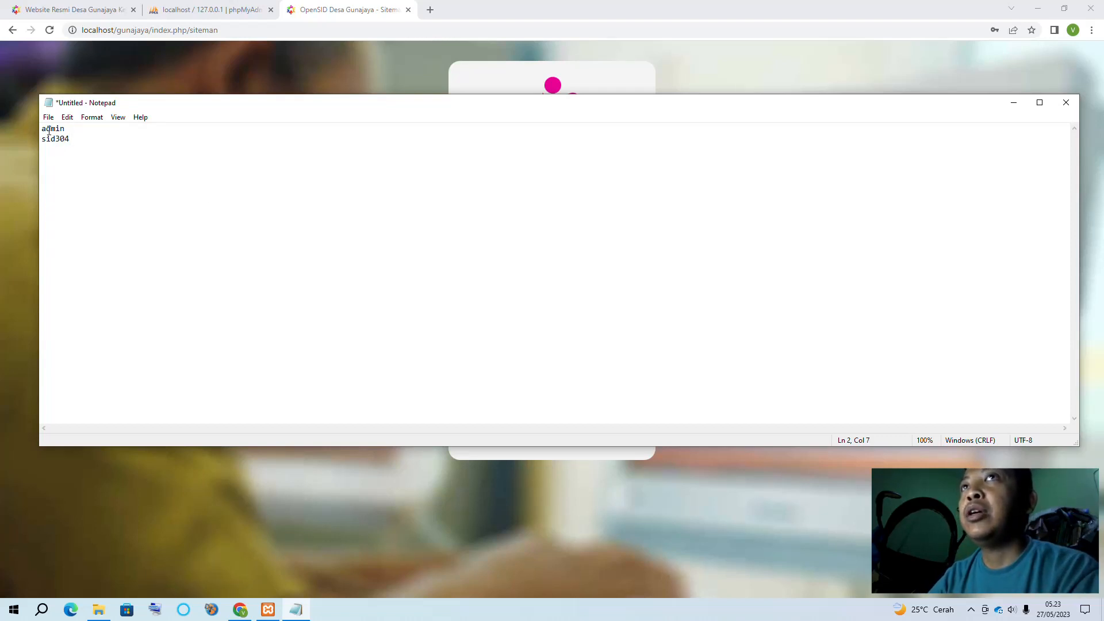
{"action": "left_click", "coordinate": [332, 13]}
Log in to OpenSID as Administrator and expand the Pengaturan section in the sidebar
{"action": "left_click", "coordinate": [569, 397]}
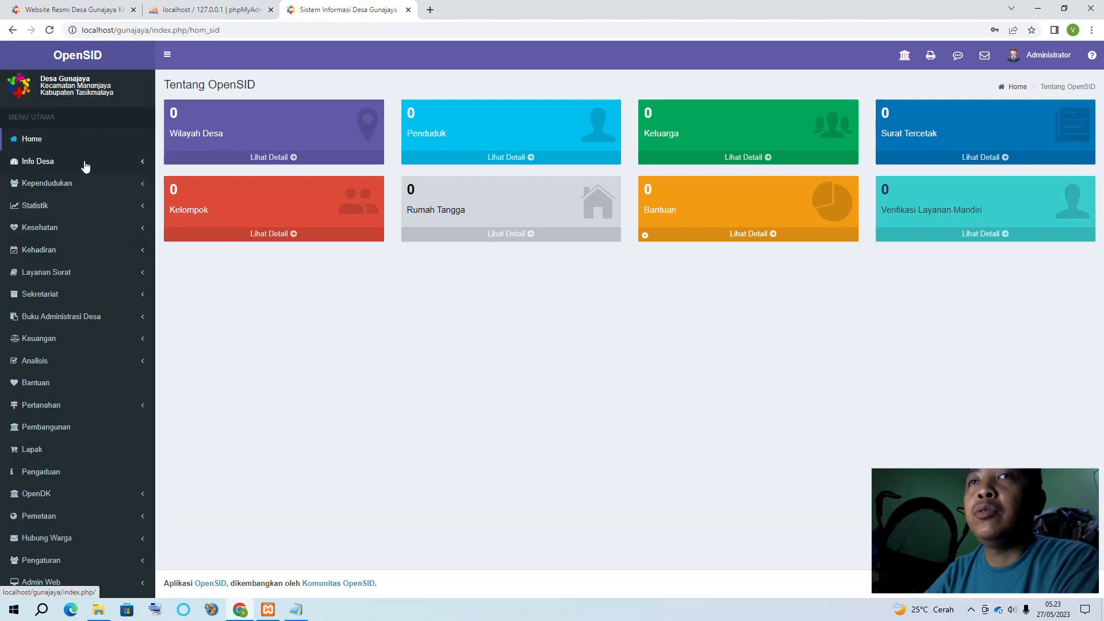
{"action": "scroll", "coordinate": [88, 419], "scroll_direction": "down", "scroll_amount": 1}
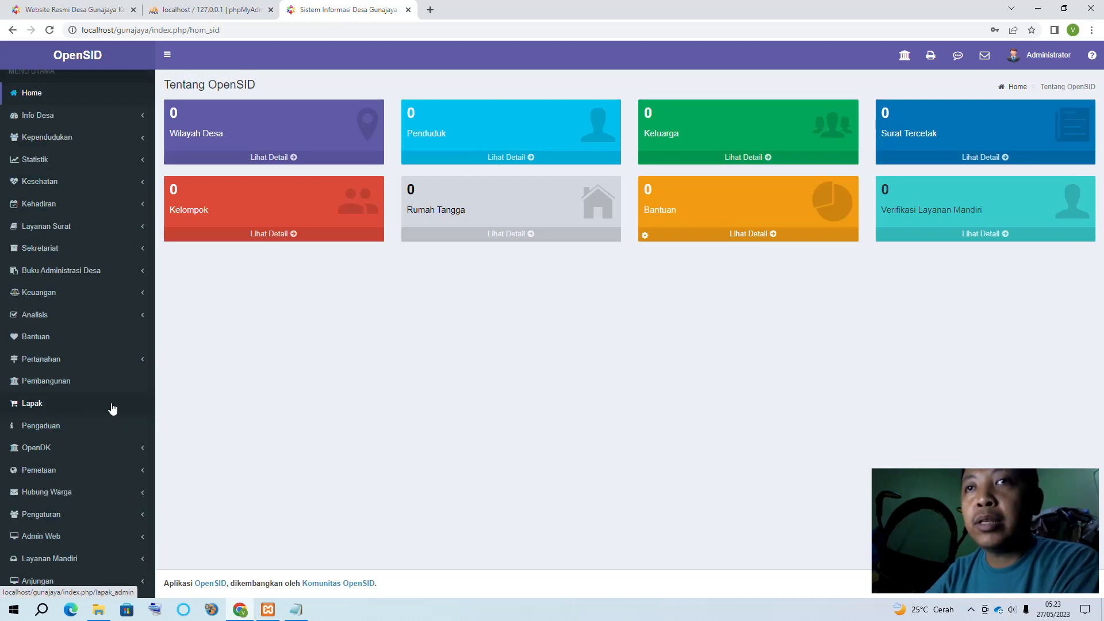
{"action": "left_click", "coordinate": [119, 518]}
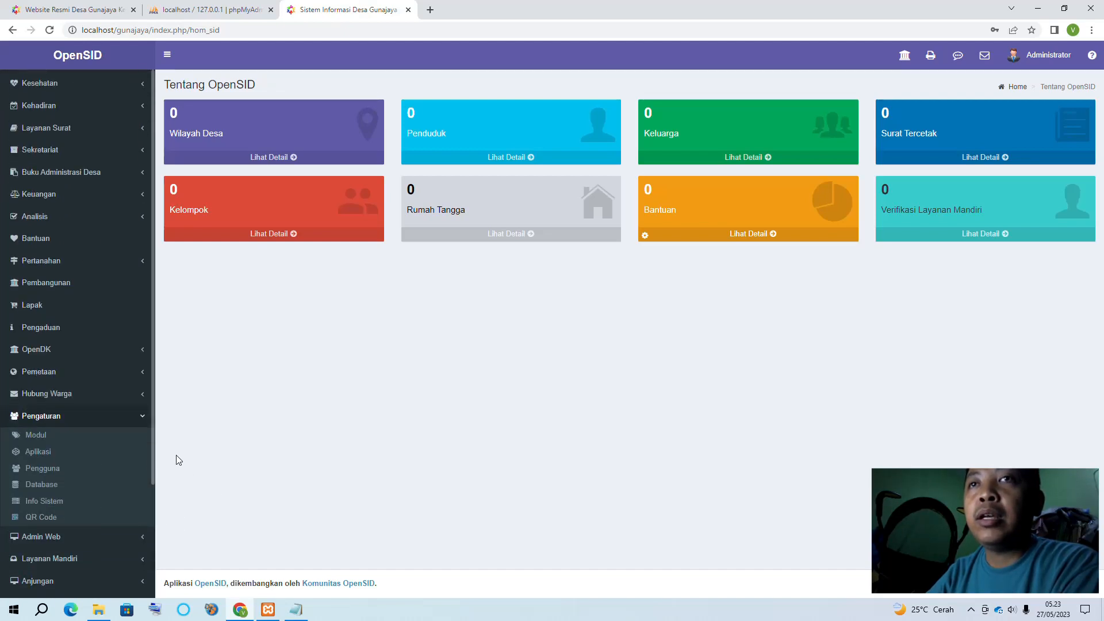
Change the Web Theme on Pengaturan Aplikasi from esensi to natra, then copy the localhost/gunajaya address
{"action": "left_click", "coordinate": [36, 454]}
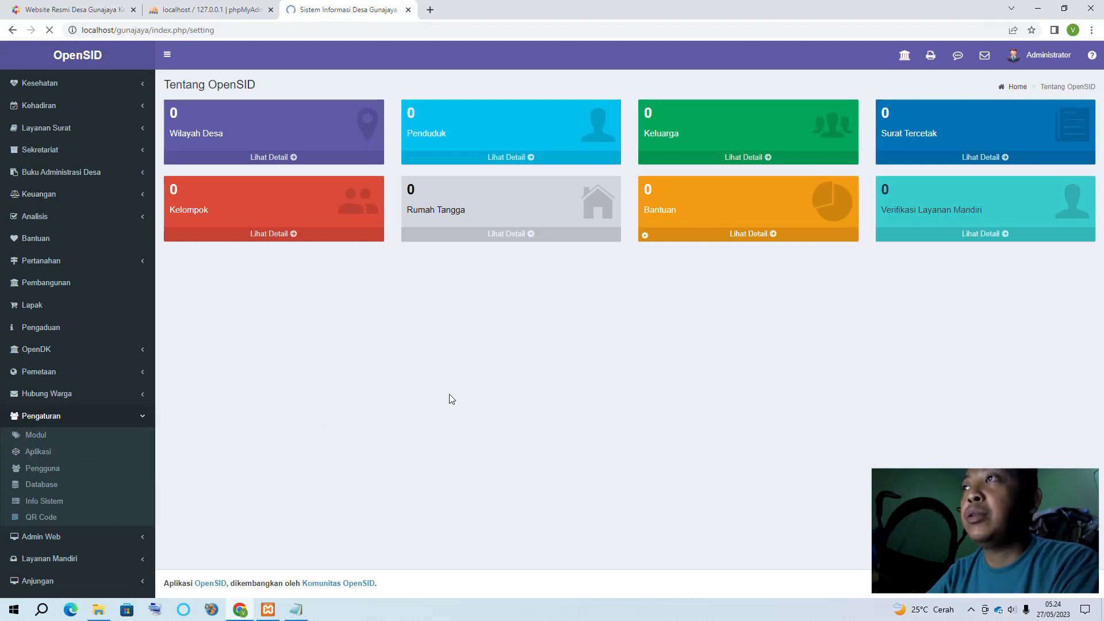
{"action": "scroll", "coordinate": [758, 496], "scroll_direction": "down", "scroll_amount": 3}
{"action": "scroll", "coordinate": [757, 496], "scroll_direction": "down", "scroll_amount": 3}
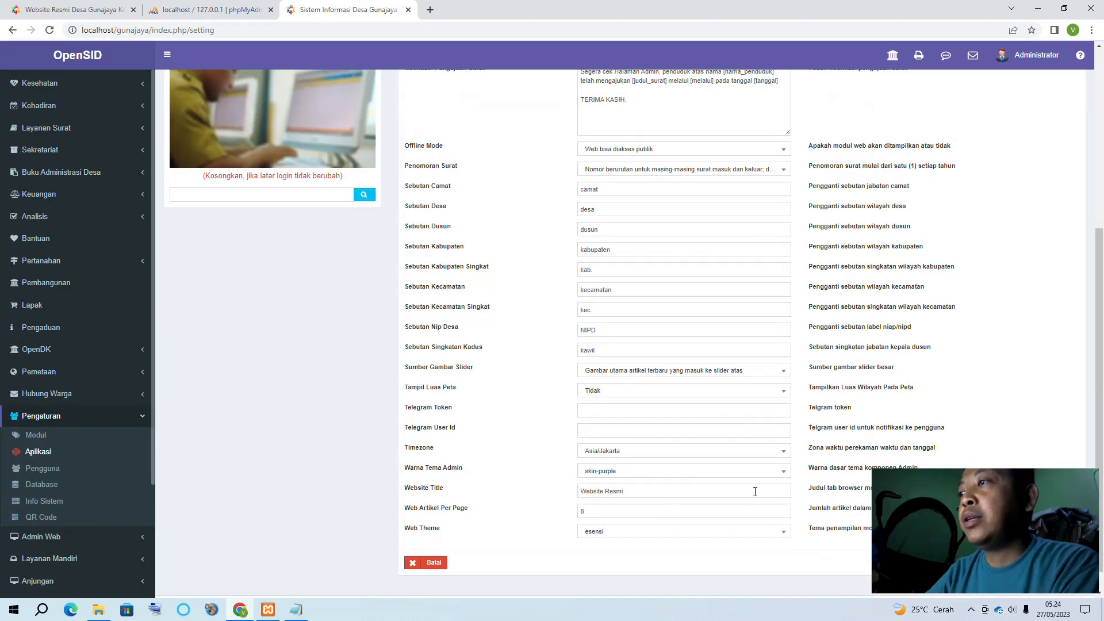
{"action": "left_click", "coordinate": [627, 535]}
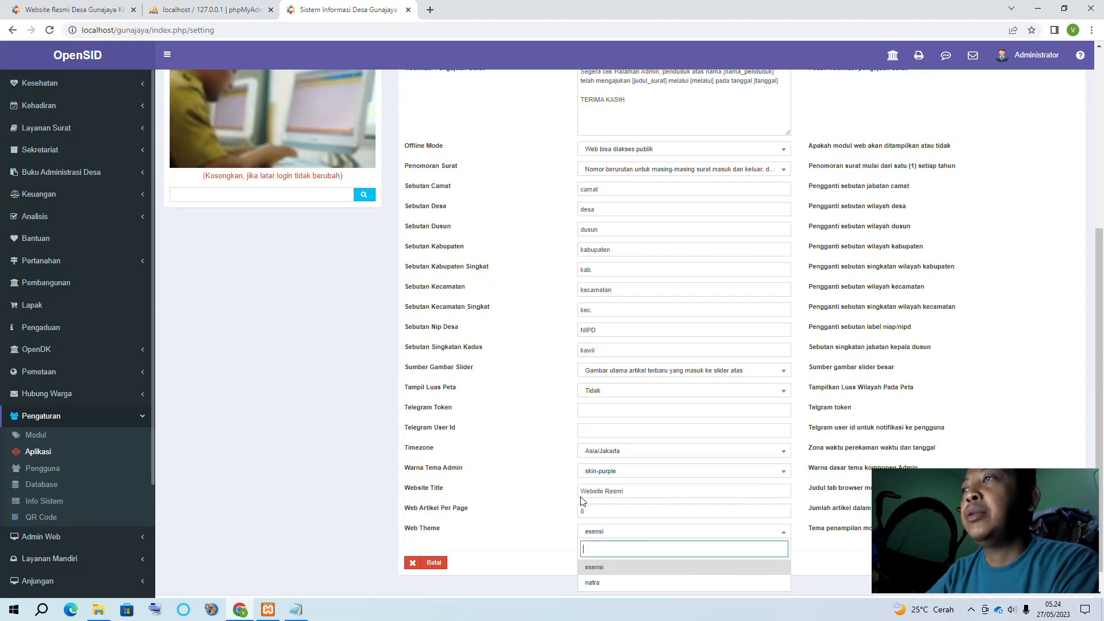
{"action": "left_click", "coordinate": [609, 583]}
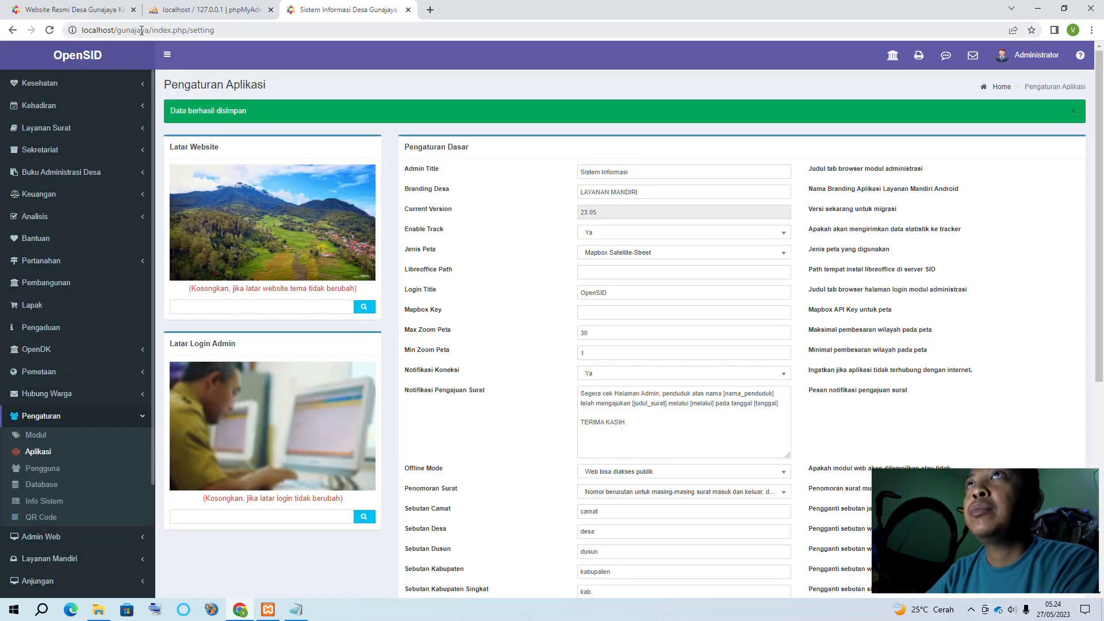
{"action": "left_click_drag", "start_coordinate": [149, 30], "coordinate": [81, 30]}
{"action": "key", "text": "ctrl+c"}
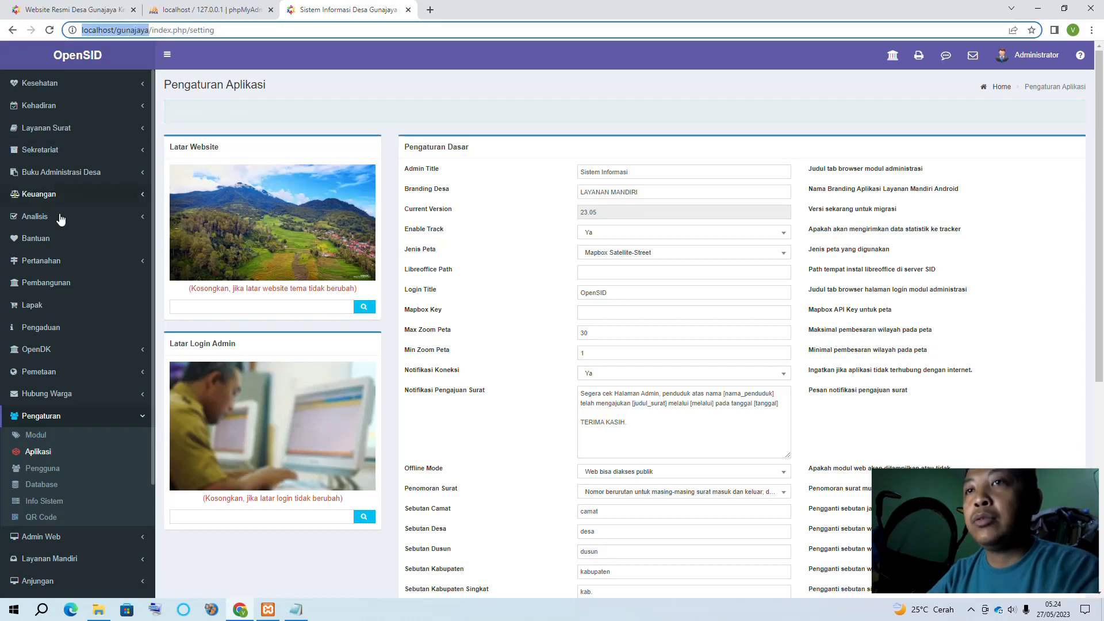
Load localhost/gunajaya in Edge to see the natra-themed village site, then return to Chrome
{"action": "left_click", "coordinate": [71, 610]}
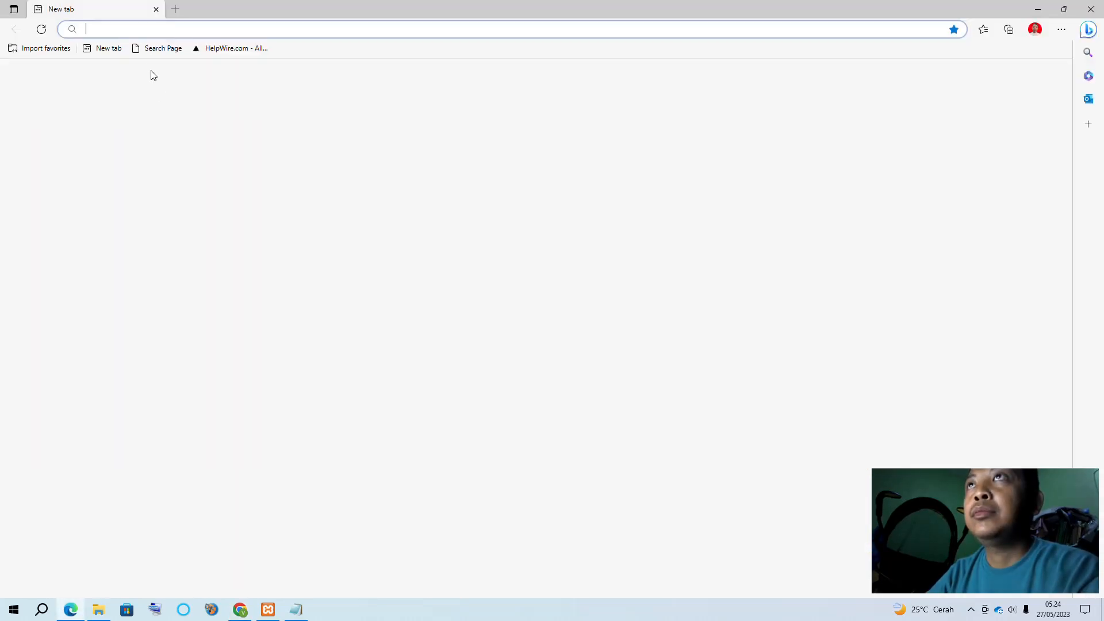
{"action": "key", "text": "ctrl+v"}
{"action": "key", "text": "Return"}
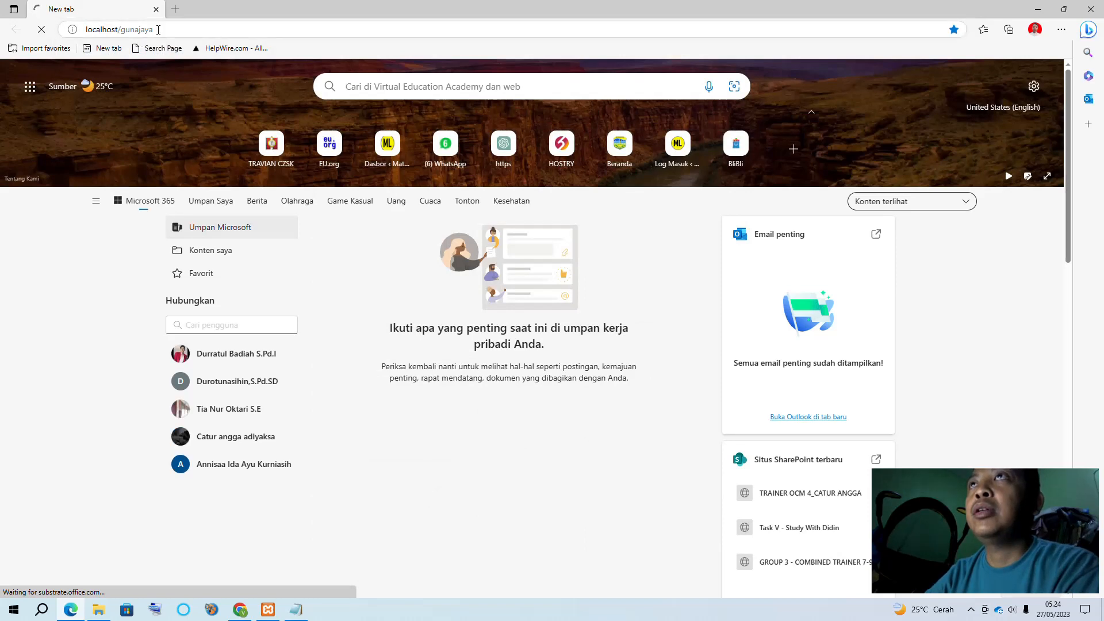
{"action": "left_click", "coordinate": [175, 9]}
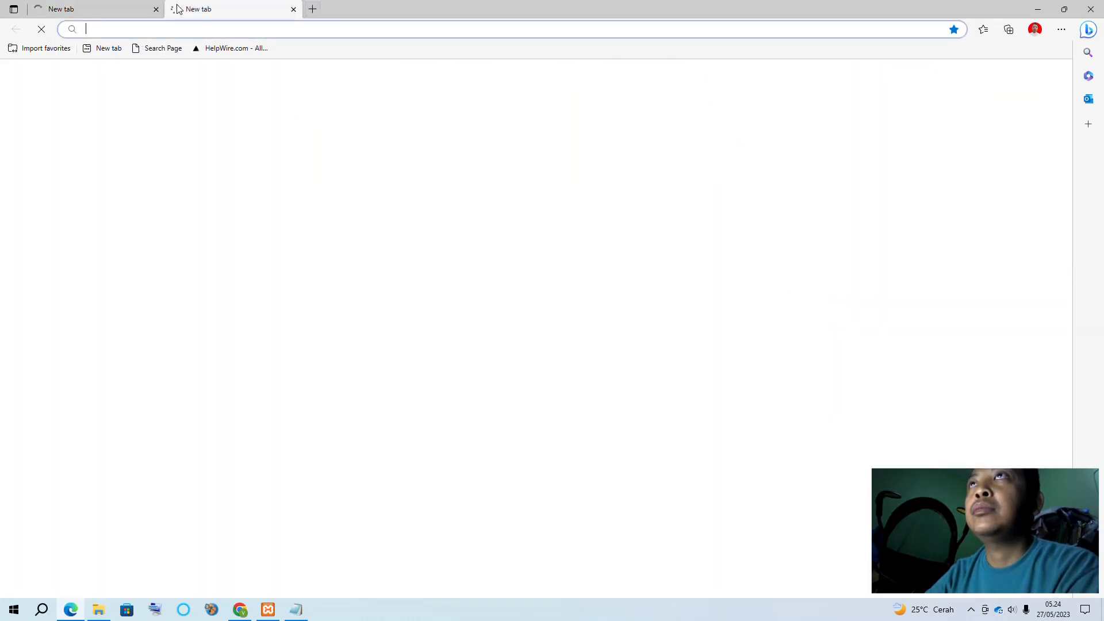
{"action": "left_click", "coordinate": [106, 8]}
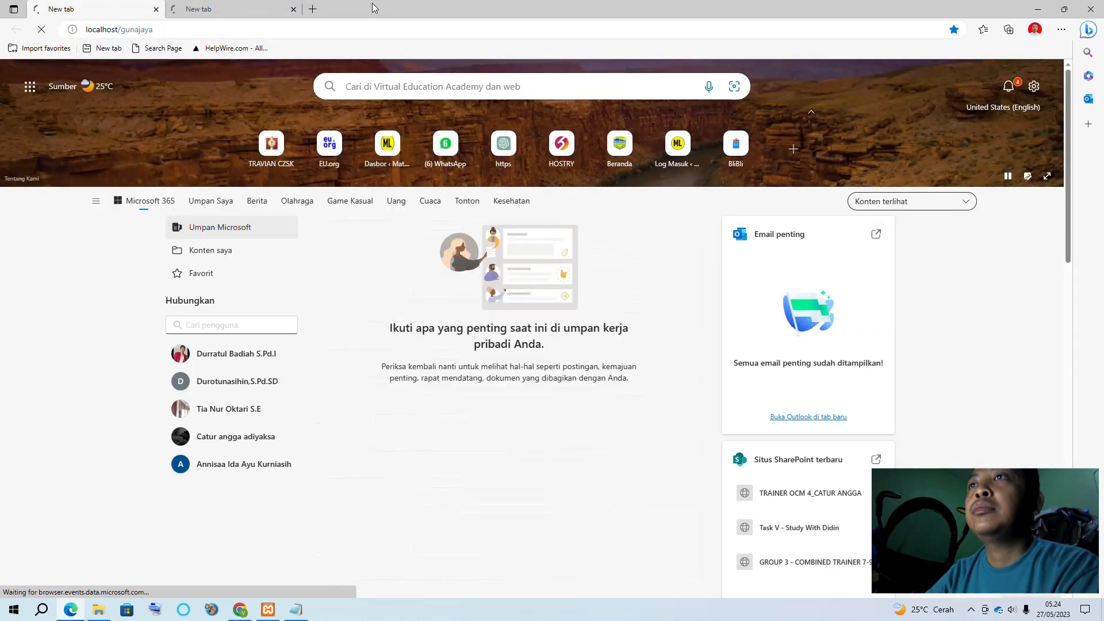
{"action": "left_click", "coordinate": [254, 7]}
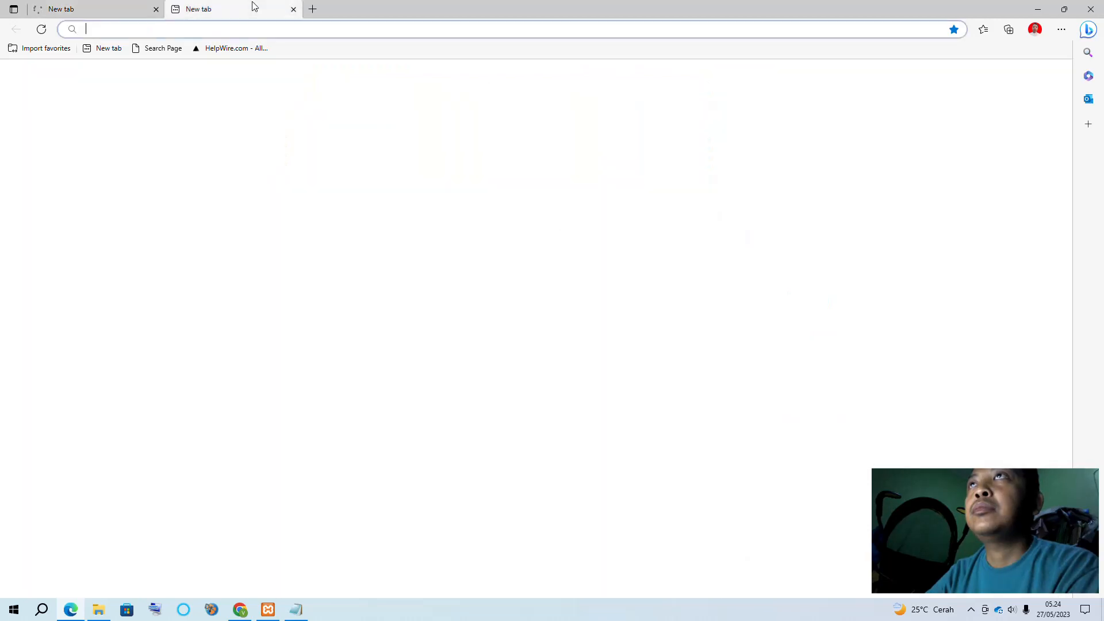
{"action": "left_click", "coordinate": [293, 9]}
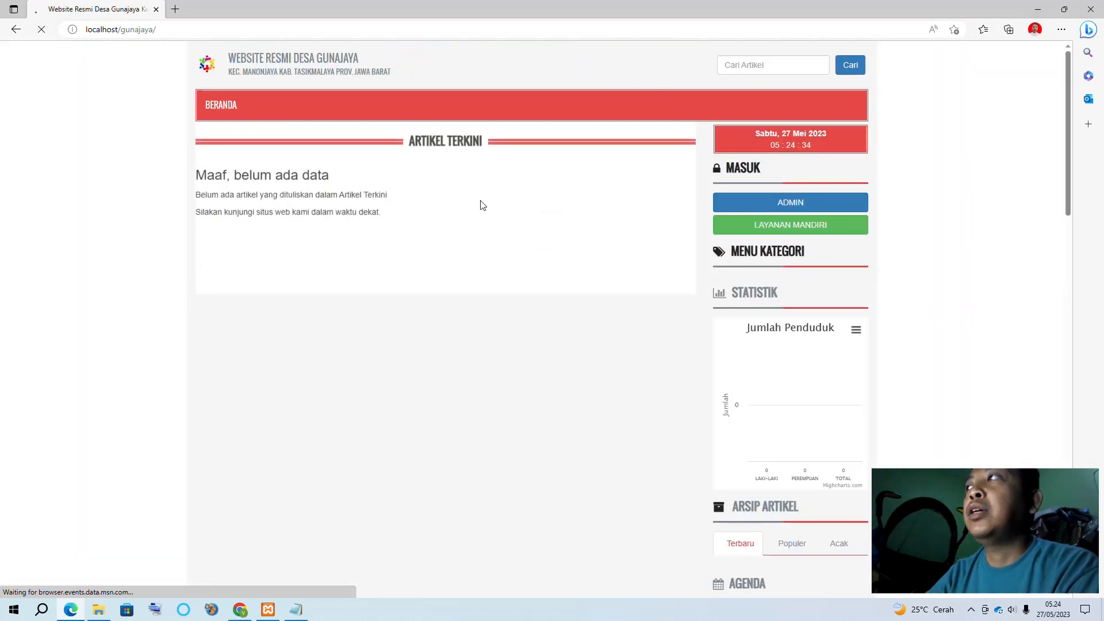
{"action": "left_click", "coordinate": [246, 614]}
{"action": "scroll", "coordinate": [646, 468], "scroll_direction": "down", "scroll_amount": 5}
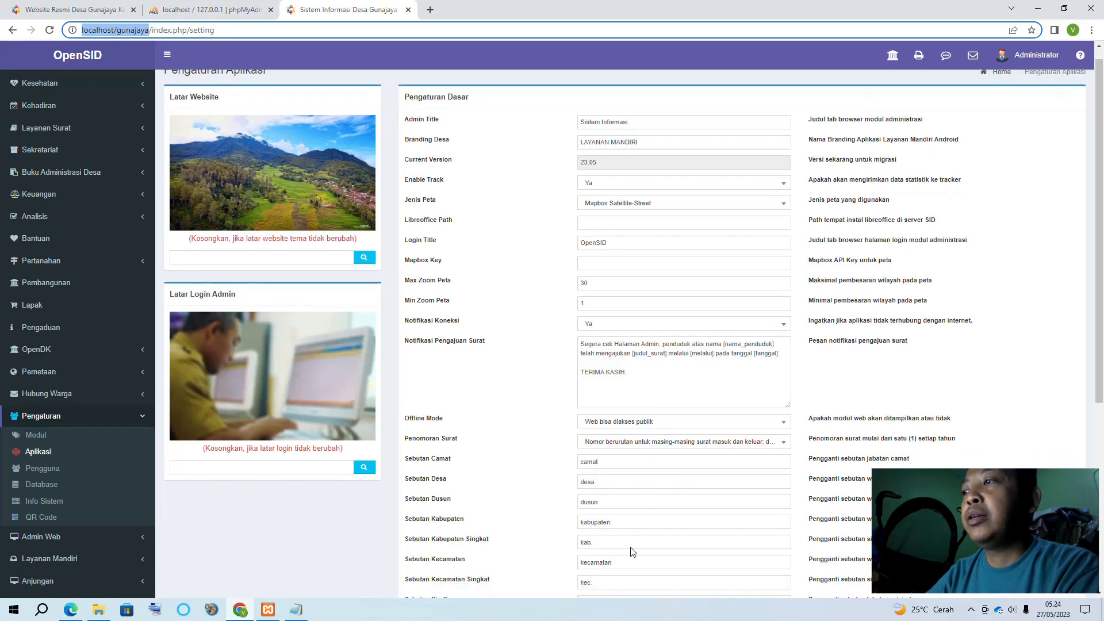
Set Web Theme back to esensi and reload the Desa Gunajaya site in Edge
{"action": "left_click", "coordinate": [602, 511]}
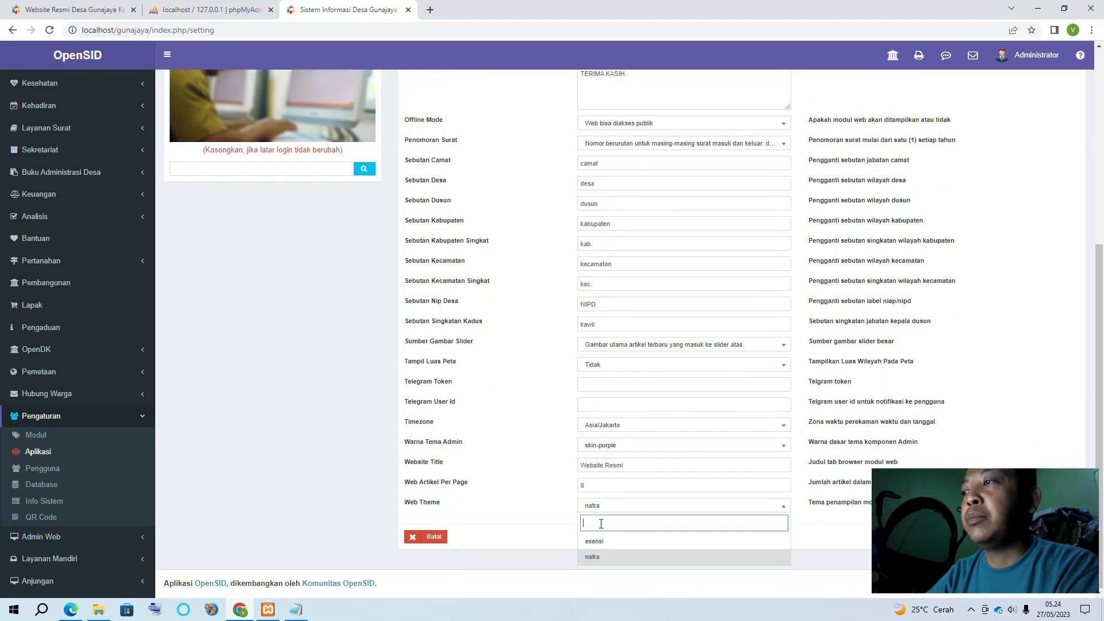
{"action": "left_click", "coordinate": [613, 538]}
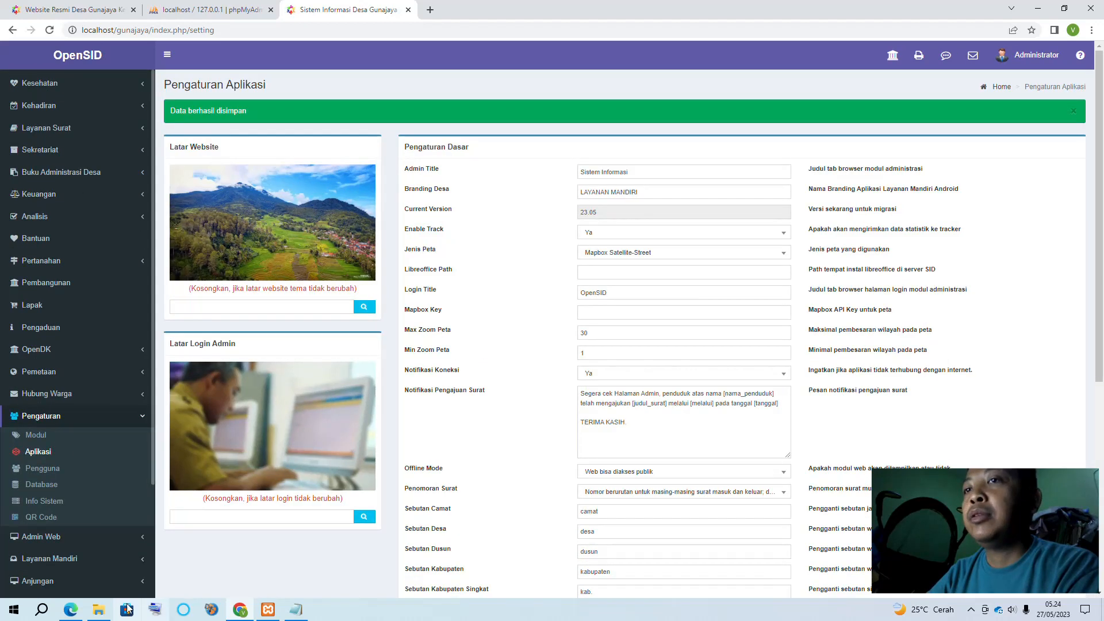
{"action": "left_click", "coordinate": [72, 611]}
{"action": "left_click", "coordinate": [41, 31]}
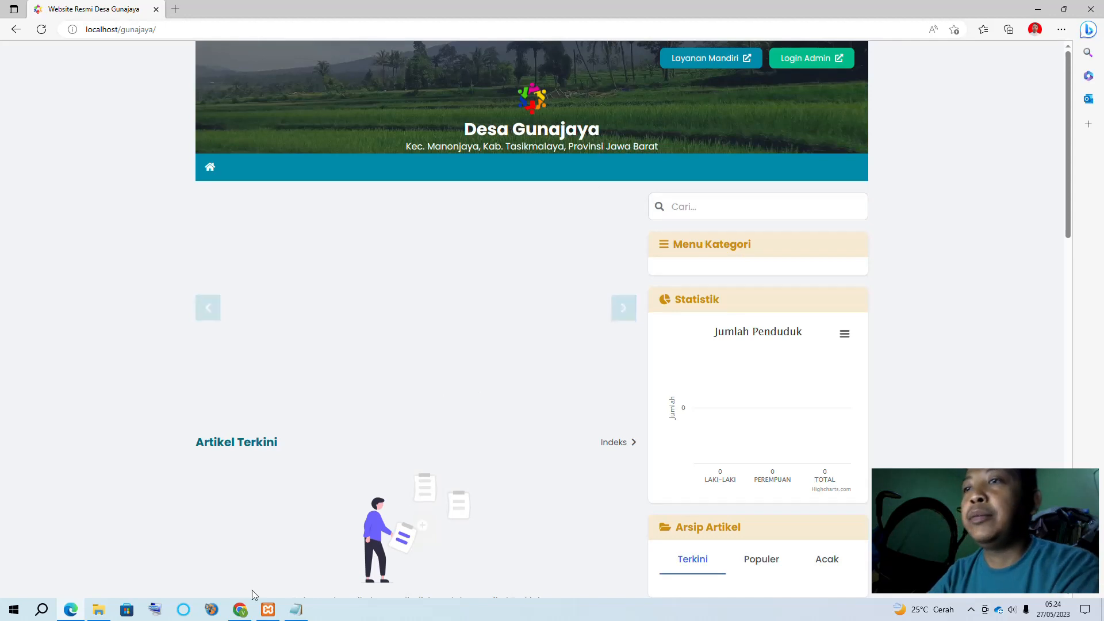
Switch back to Chrome with the OpenSID admin pages
{"action": "left_click", "coordinate": [239, 609]}
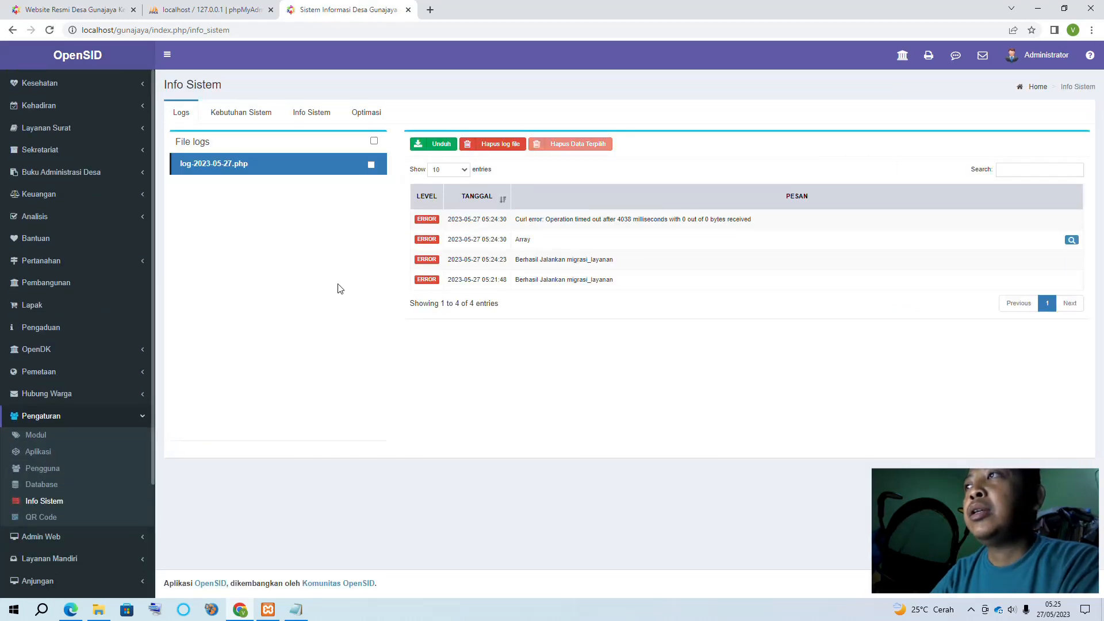
View Kebutuhan Sistem, which flags tidy and max_execution_time, then bring up XAMPP Control Panel
{"action": "left_click", "coordinate": [252, 121]}
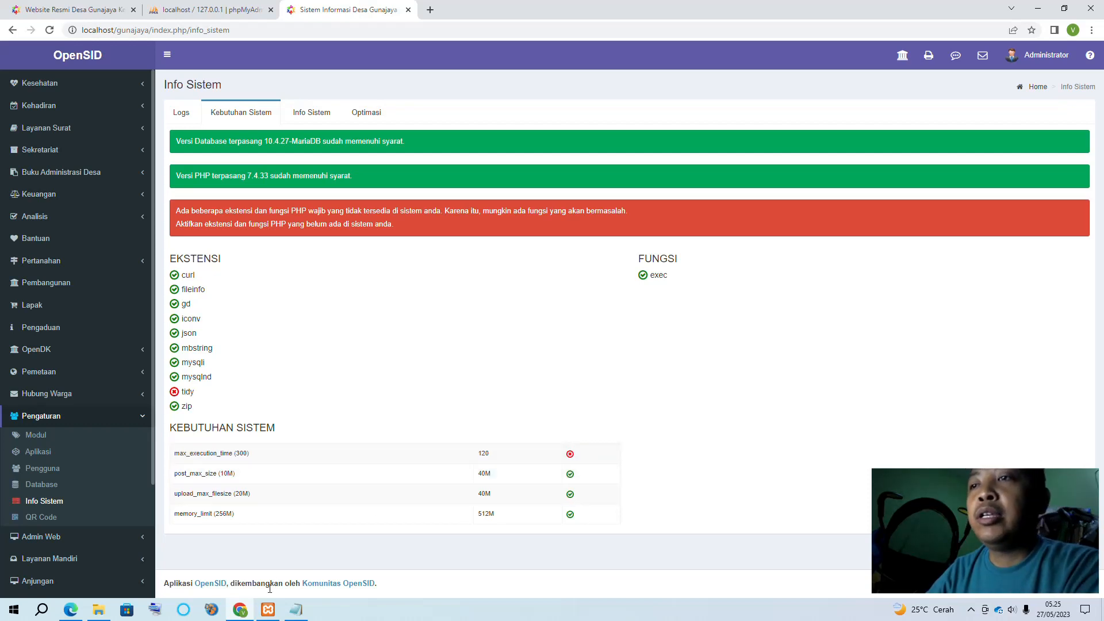
{"action": "left_click", "coordinate": [265, 613]}
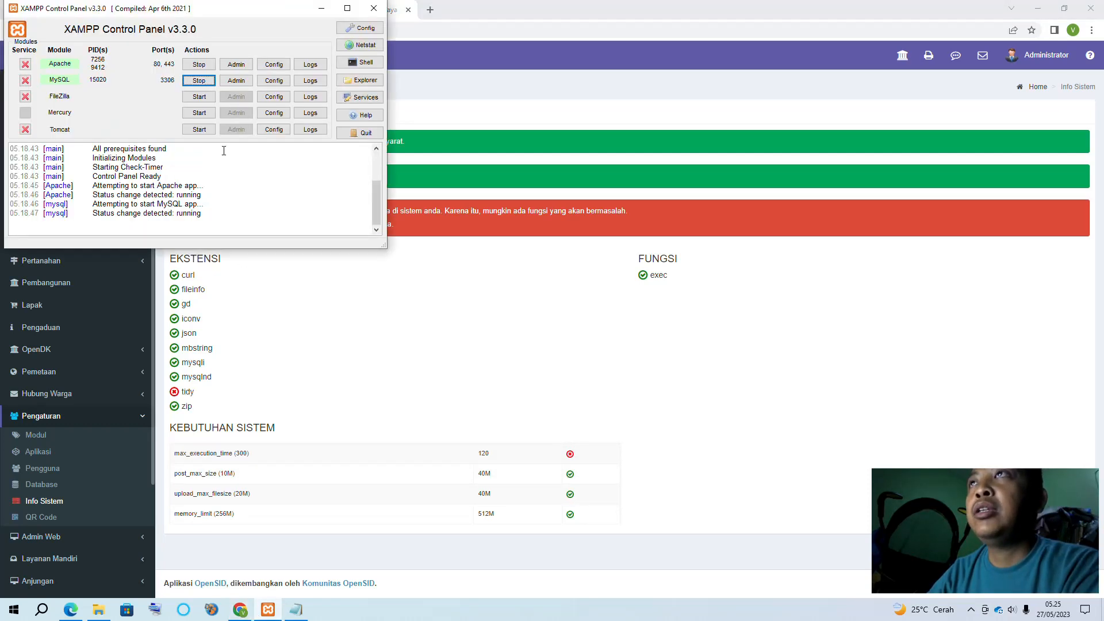
Open php.ini from XAMPP's Apache Config and change max_execution_time from 120 to 300
{"action": "left_click", "coordinate": [275, 65]}
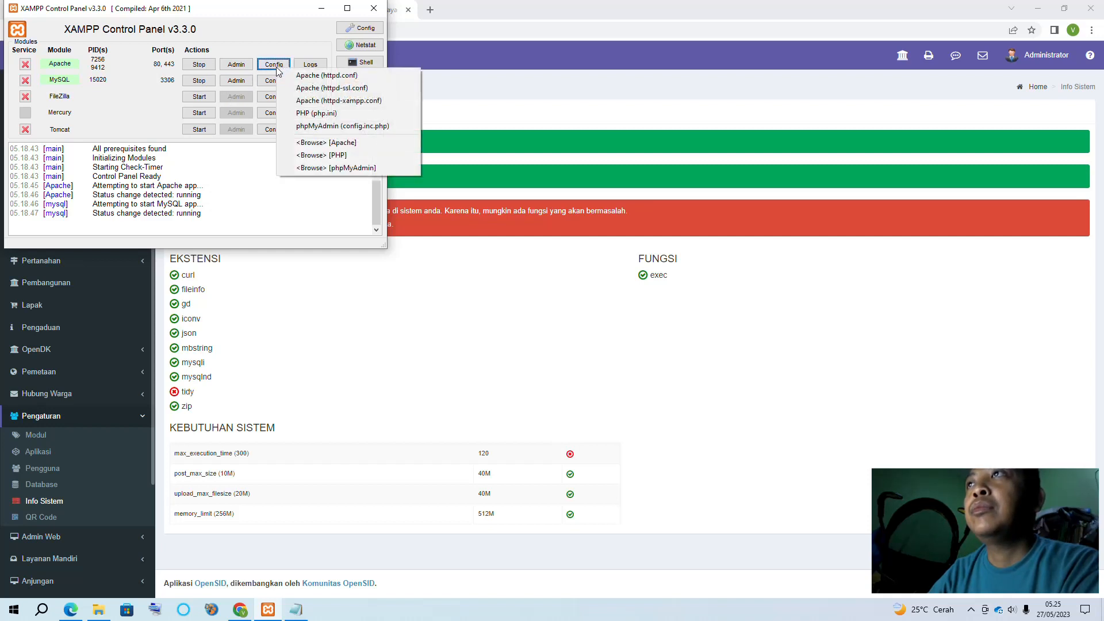
{"action": "left_click", "coordinate": [324, 118]}
{"action": "left_click", "coordinate": [592, 211]}
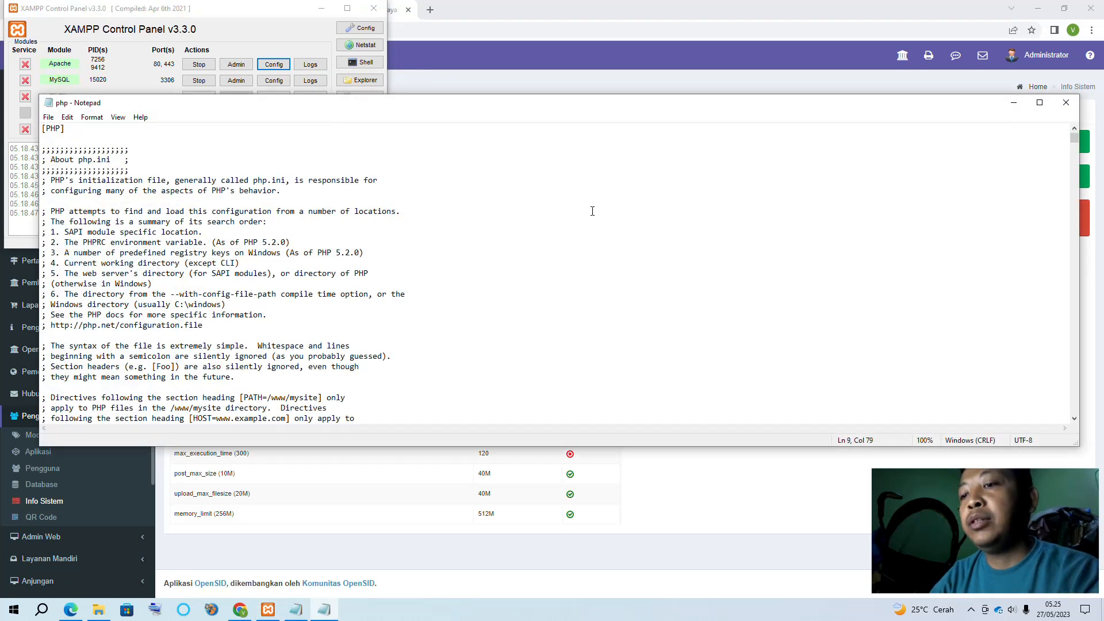
{"action": "key", "text": "ctrl+f"}
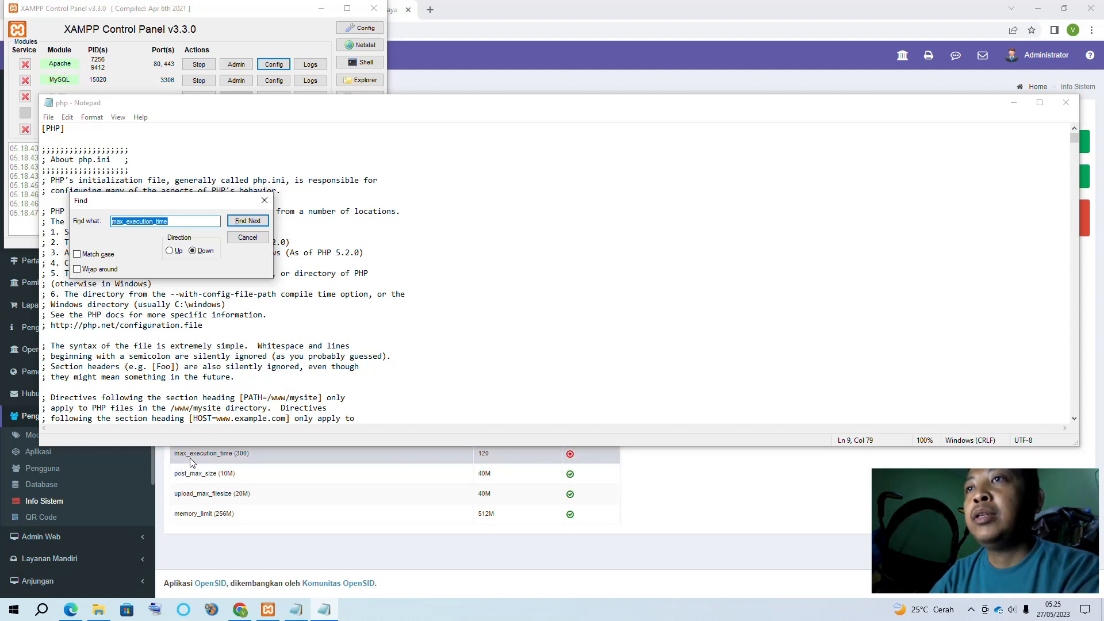
{"action": "left_click", "coordinate": [254, 222]}
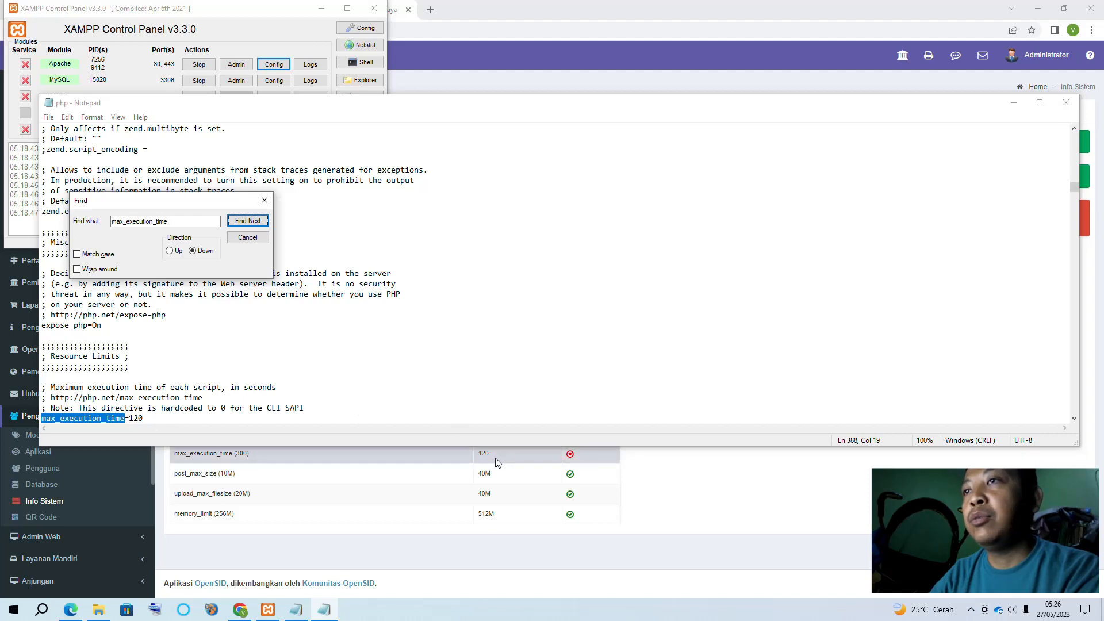
{"action": "double_click", "coordinate": [139, 419]}
{"action": "left_click", "coordinate": [150, 420]}
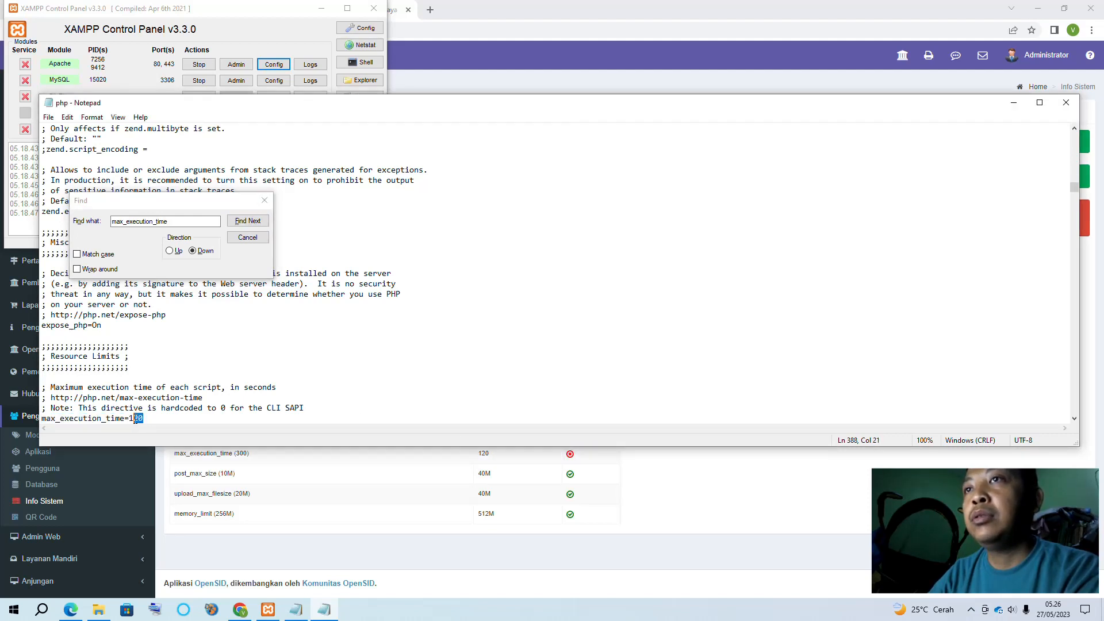
{"action": "type", "text": "300"}
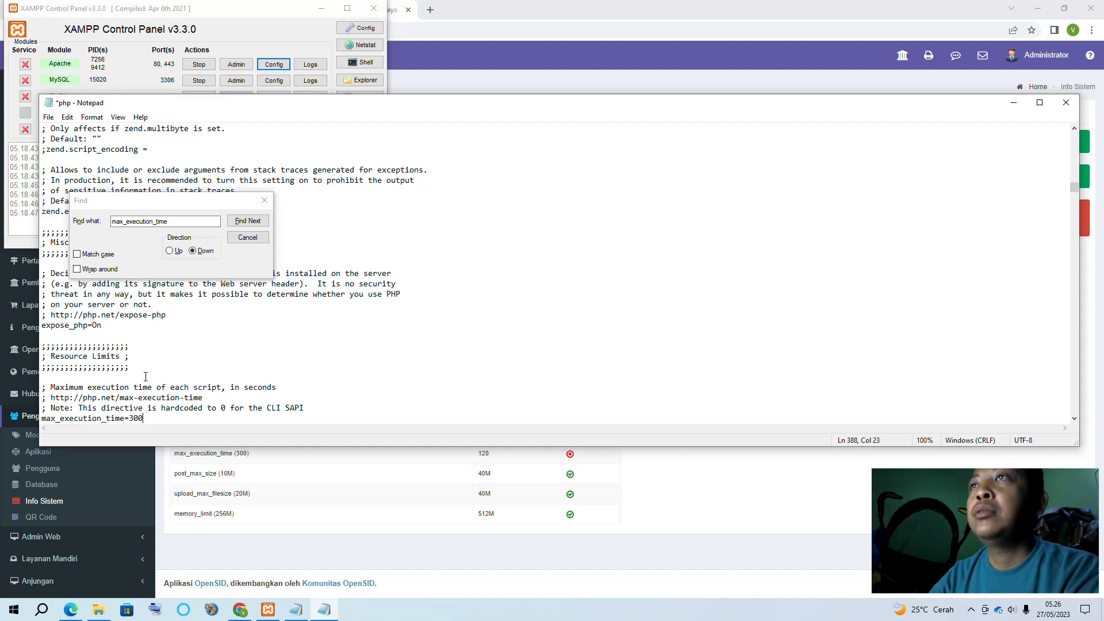
{"action": "left_click", "coordinate": [207, 350]}
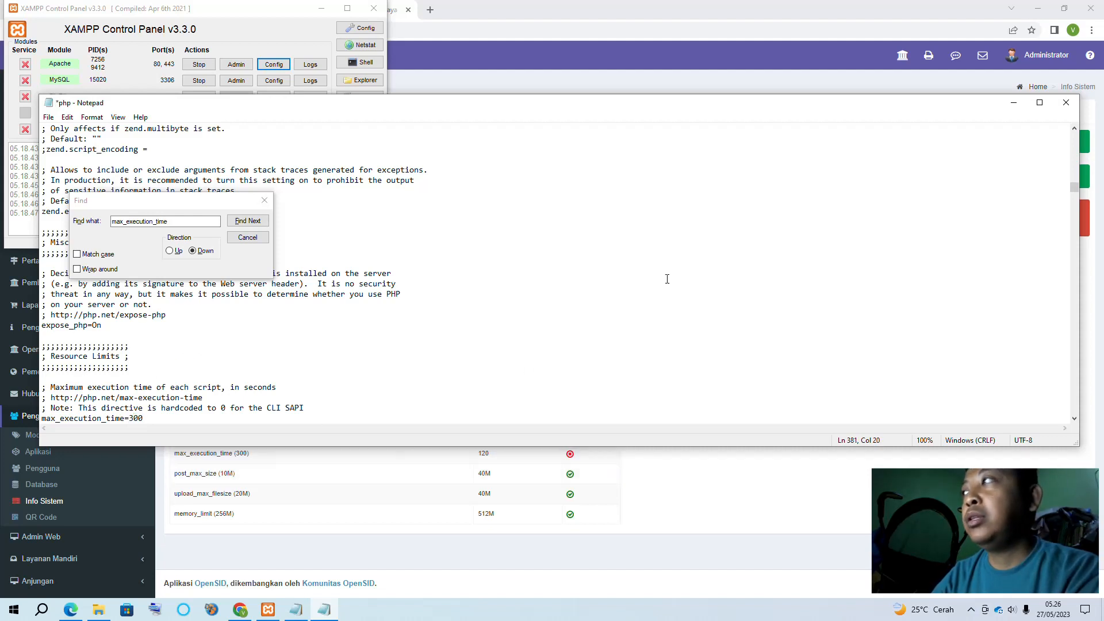
{"action": "left_click", "coordinate": [1014, 103]}
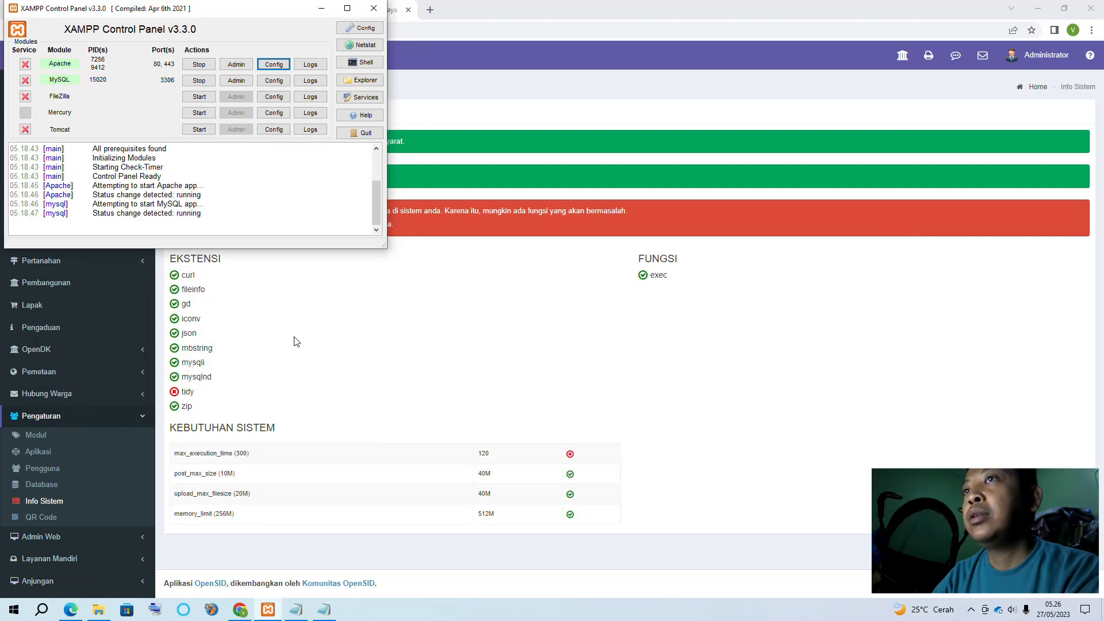
{"action": "left_click", "coordinate": [324, 611]}
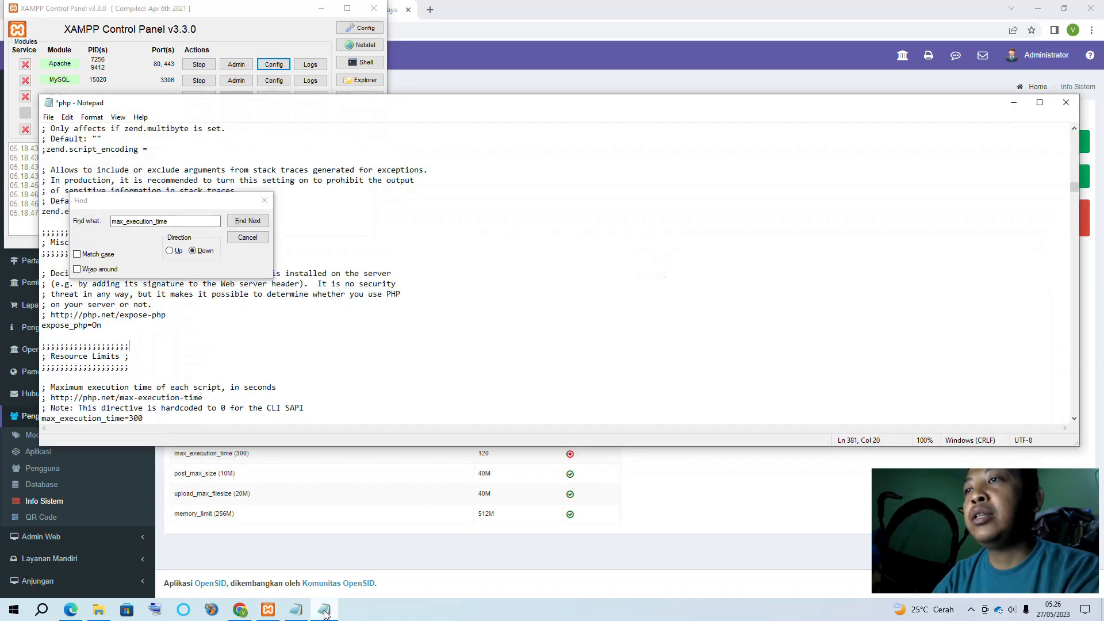
Uncomment the extension=tidy line in php.ini and save the file
{"action": "left_click", "coordinate": [190, 230]}
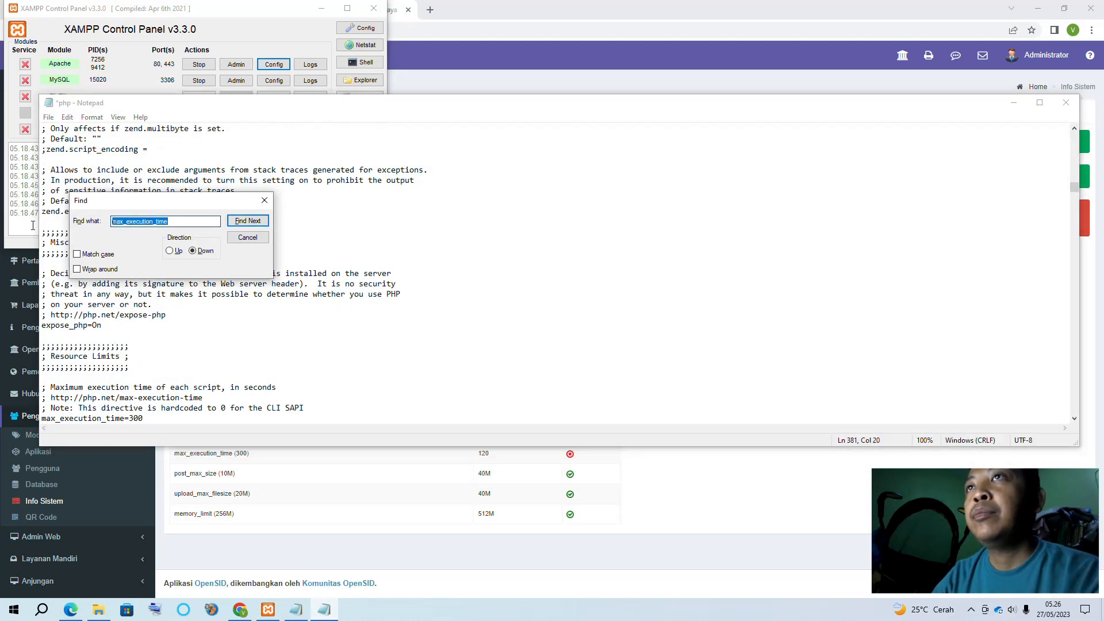
{"action": "type", "text": "tidy"}
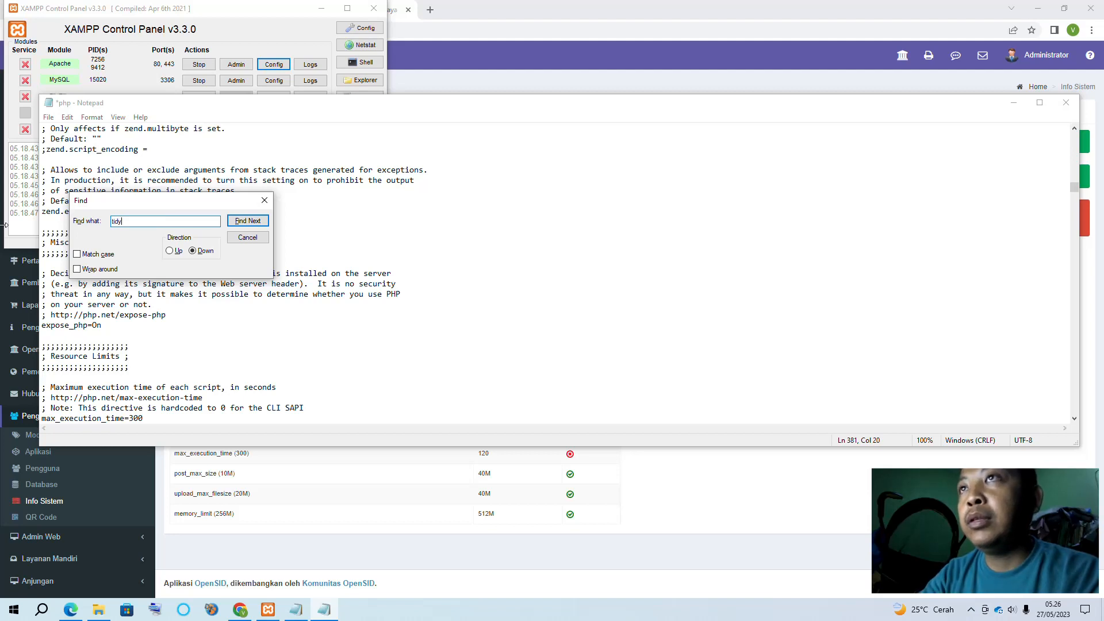
{"action": "key", "text": "Return"}
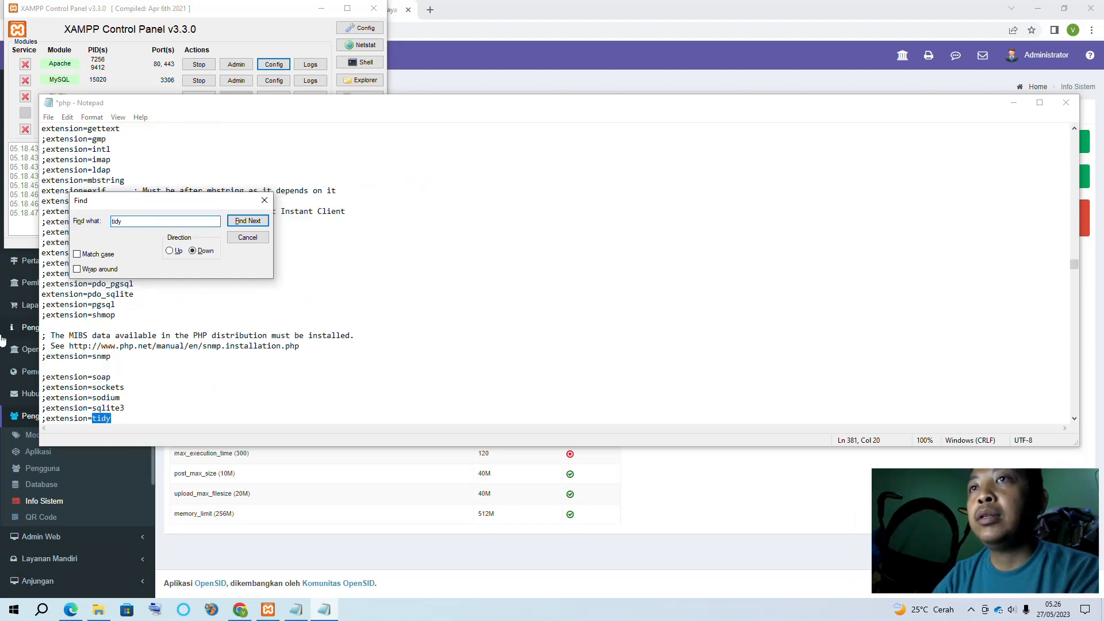
{"action": "left_click", "coordinate": [44, 420]}
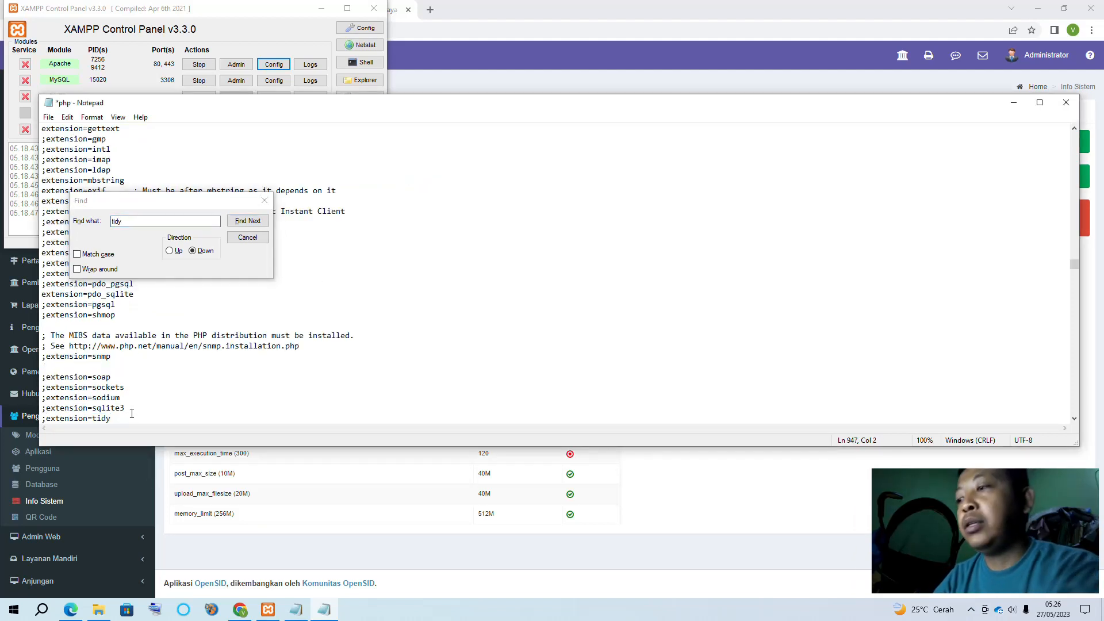
{"action": "key", "text": "Delete"}
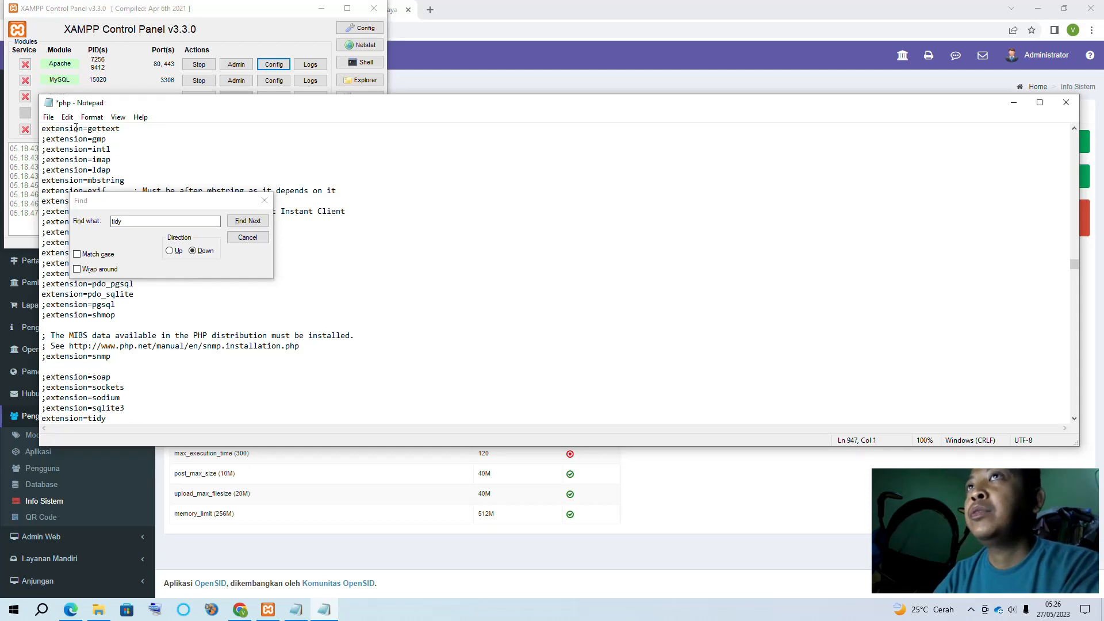
{"action": "left_click", "coordinate": [49, 117]}
{"action": "left_click", "coordinate": [81, 168]}
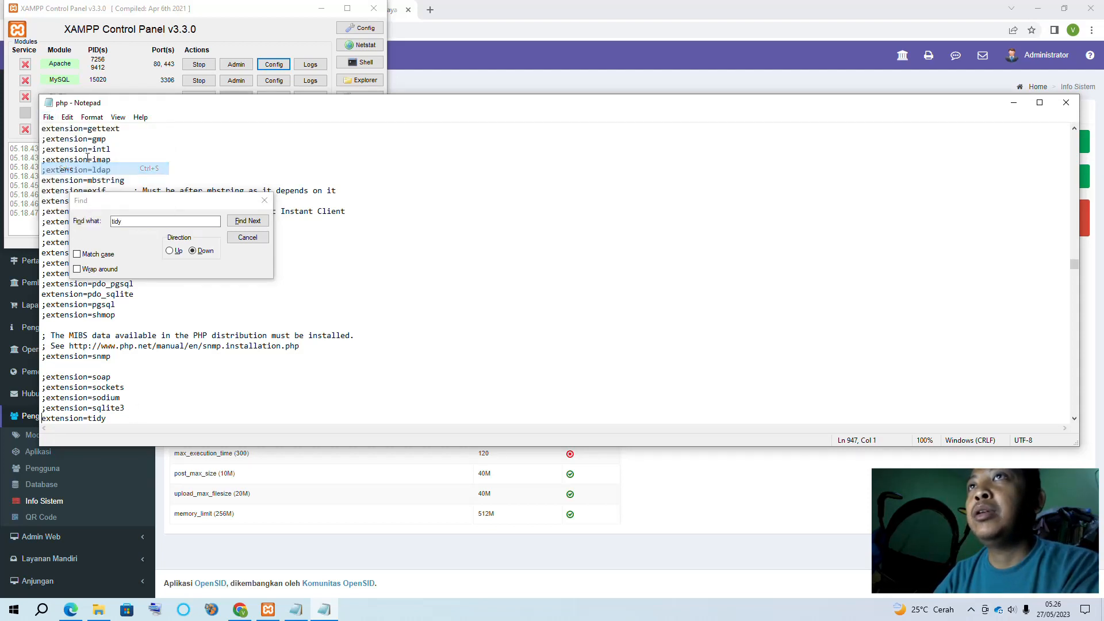
{"action": "left_click", "coordinate": [478, 54]}
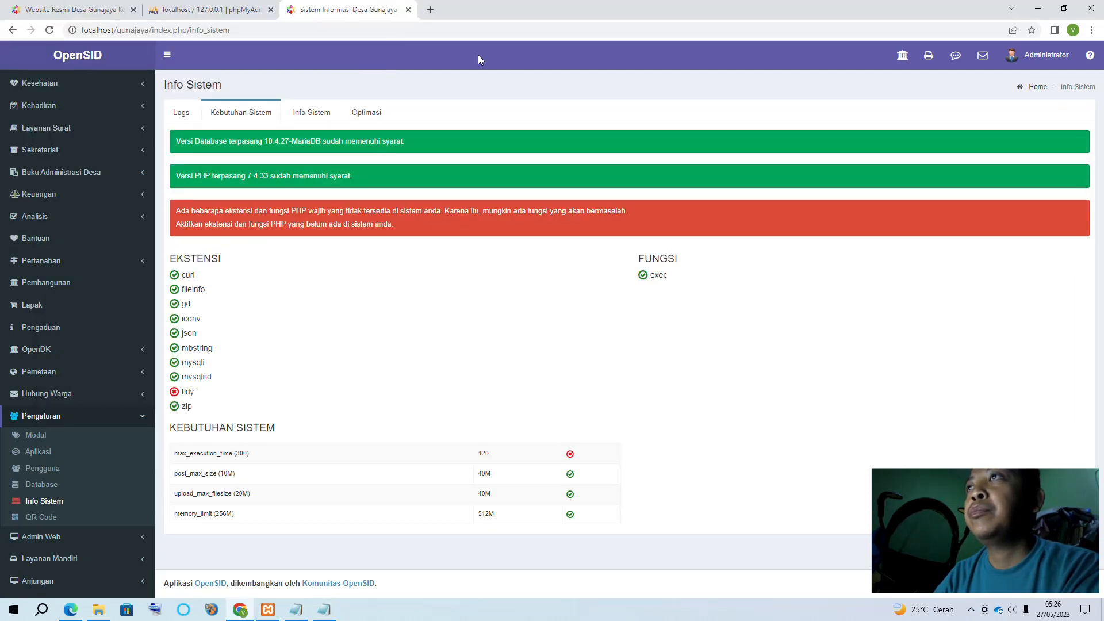
Reload Info Sistem and recheck the Kebutuhan Sistem tab
{"action": "left_click", "coordinate": [51, 33]}
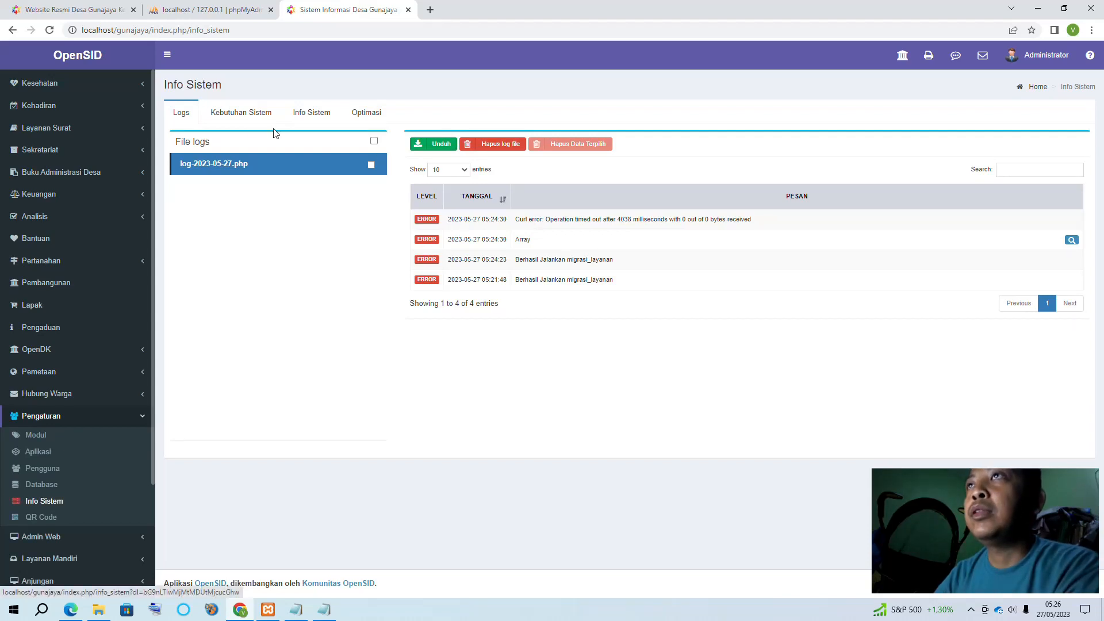
{"action": "left_click", "coordinate": [241, 115]}
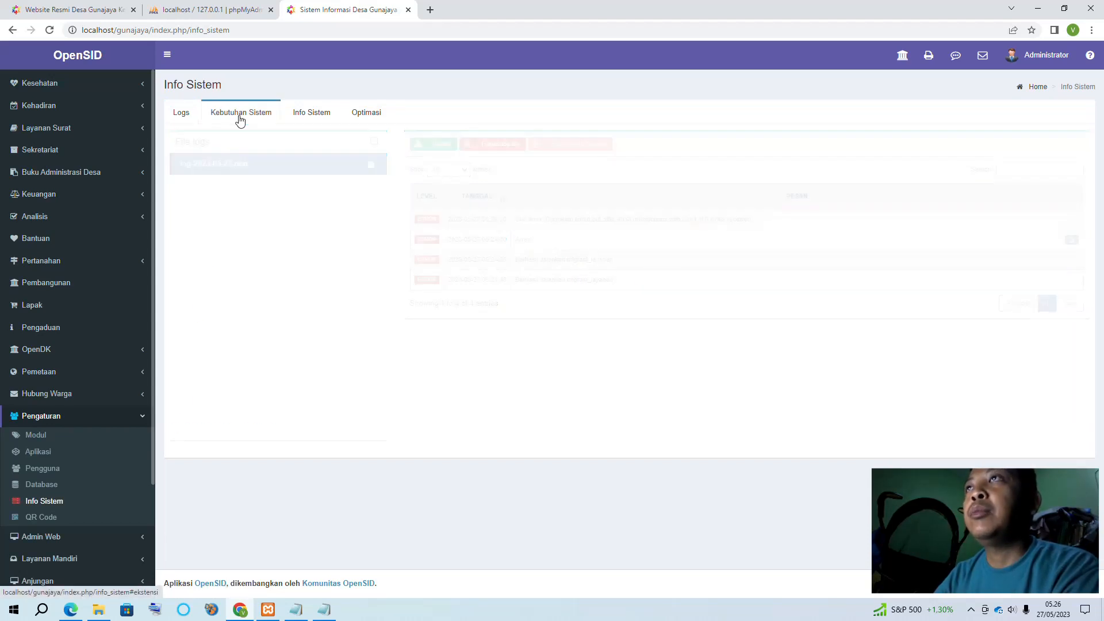
{"action": "left_click", "coordinate": [51, 31]}
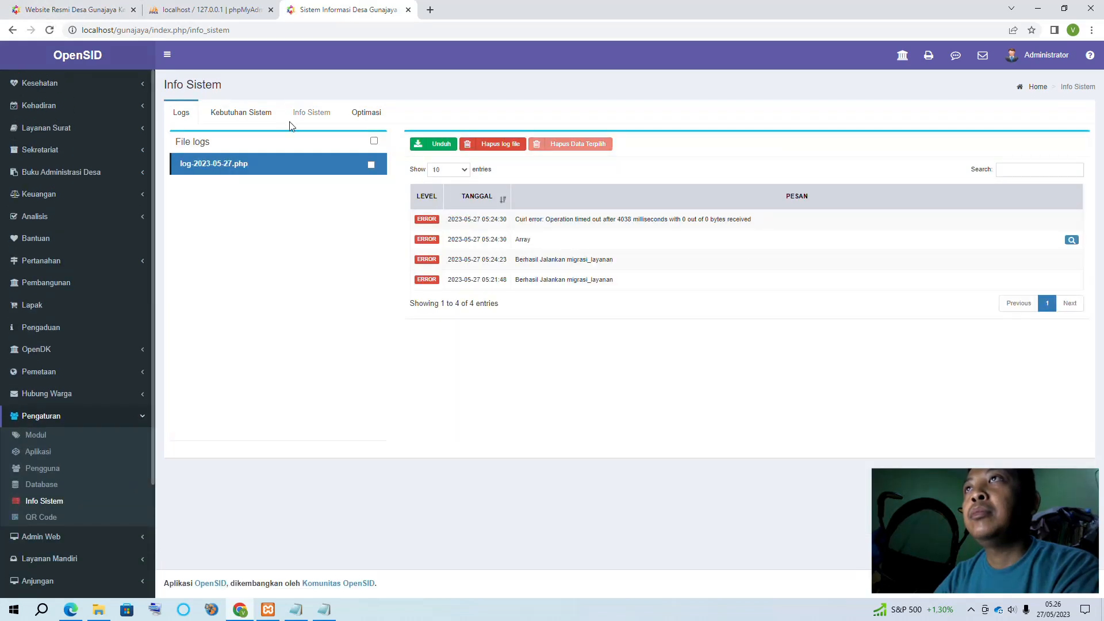
{"action": "left_click", "coordinate": [245, 113]}
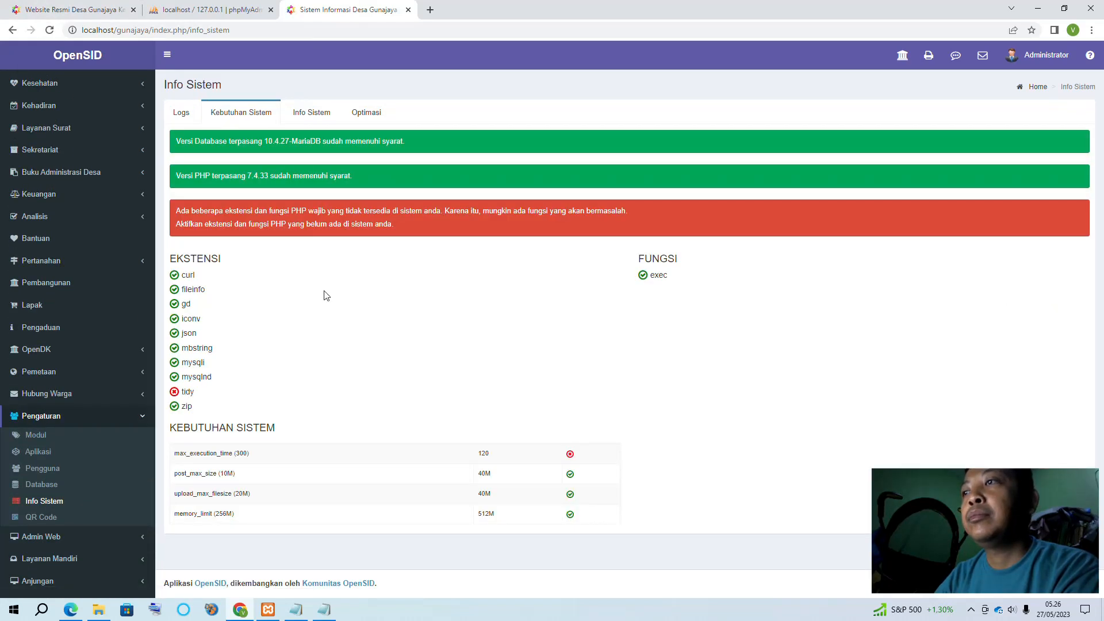
Stop Apache and MySQL in XAMPP, then start MySQL and Apache again
{"action": "left_click", "coordinate": [322, 609]}
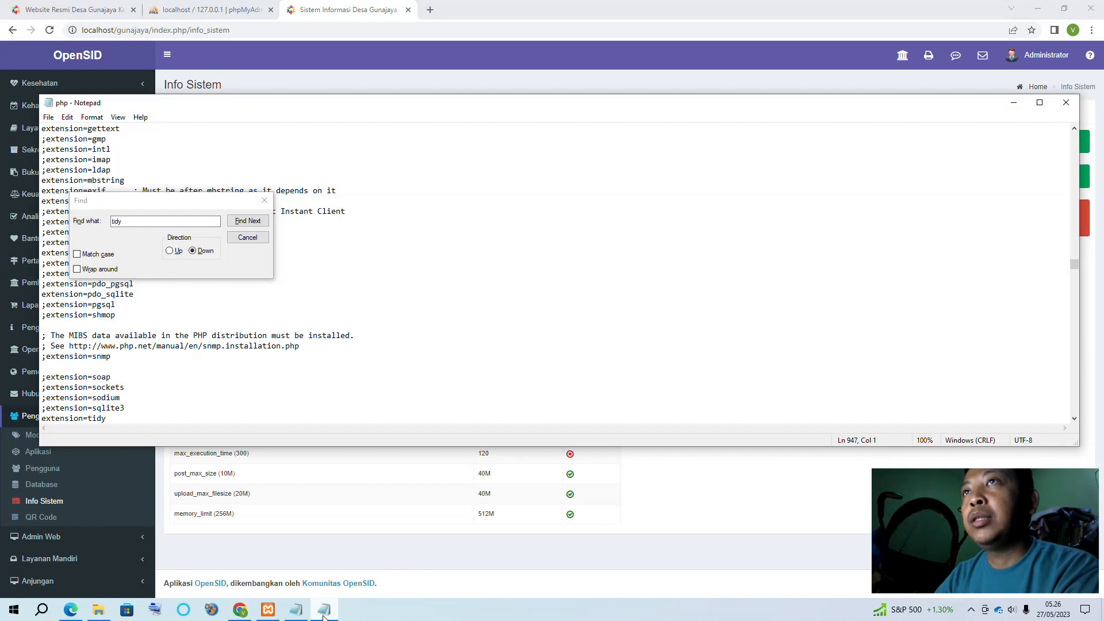
{"action": "left_click", "coordinate": [268, 609]}
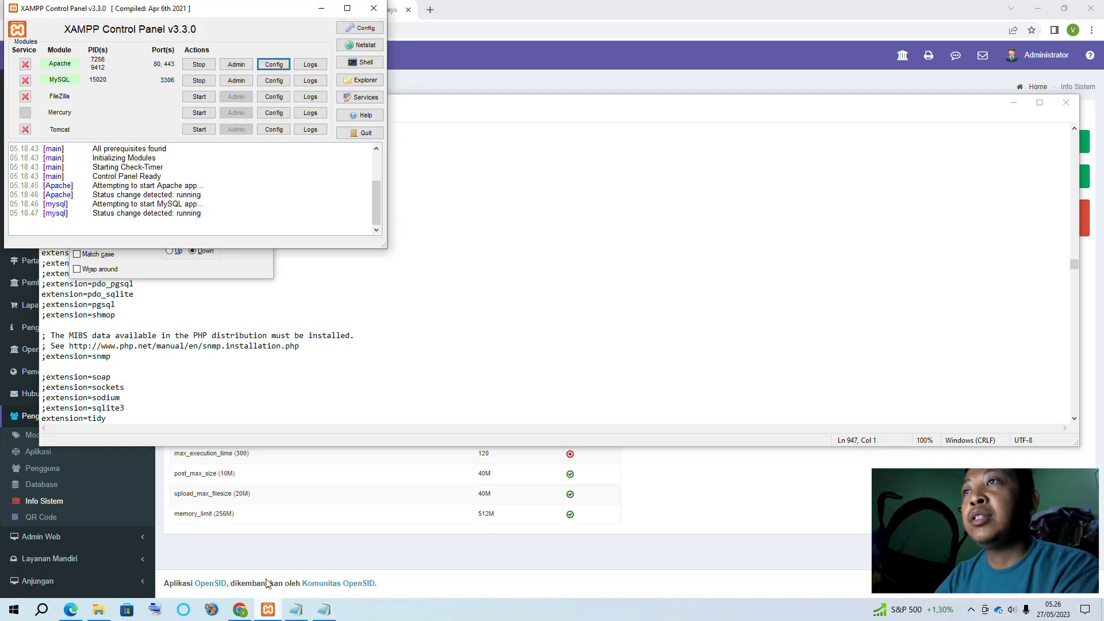
{"action": "left_click", "coordinate": [191, 65]}
{"action": "left_click", "coordinate": [197, 81]}
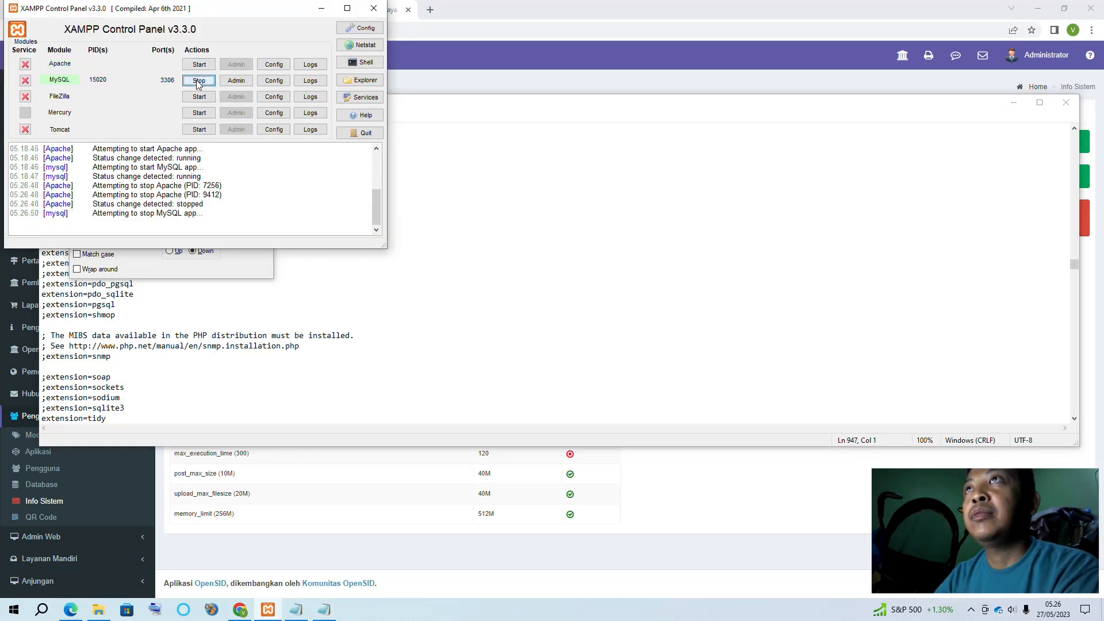
{"action": "left_click", "coordinate": [197, 81]}
{"action": "left_click", "coordinate": [197, 65]}
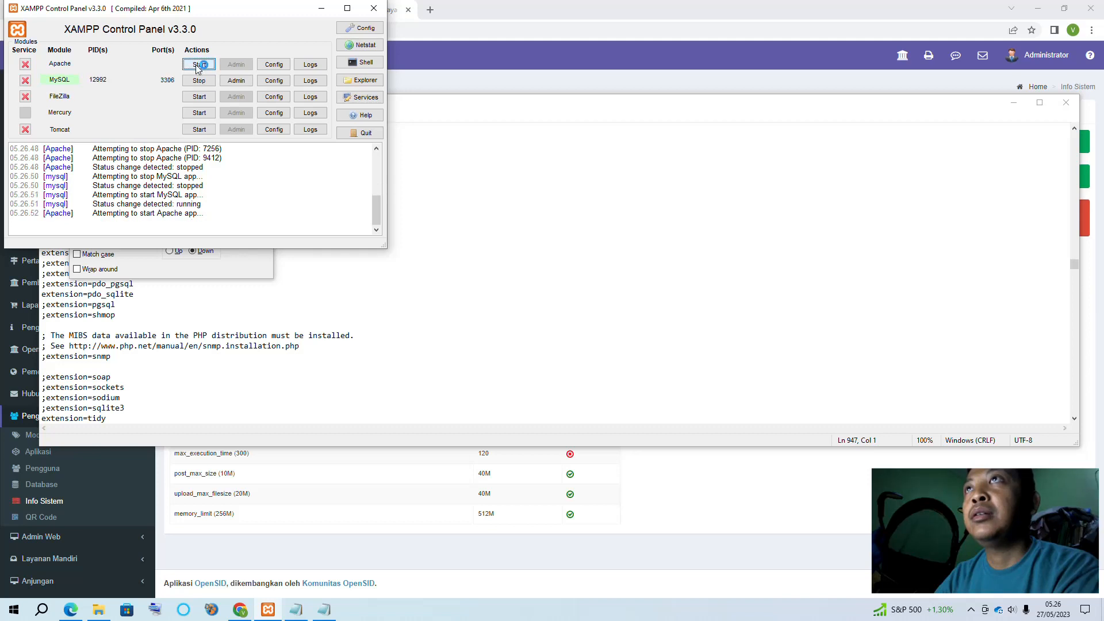
Close php.ini and confirm Kebutuhan Sistem passes, with tidy enabled and max_execution_time 300
{"action": "left_click", "coordinate": [454, 190]}
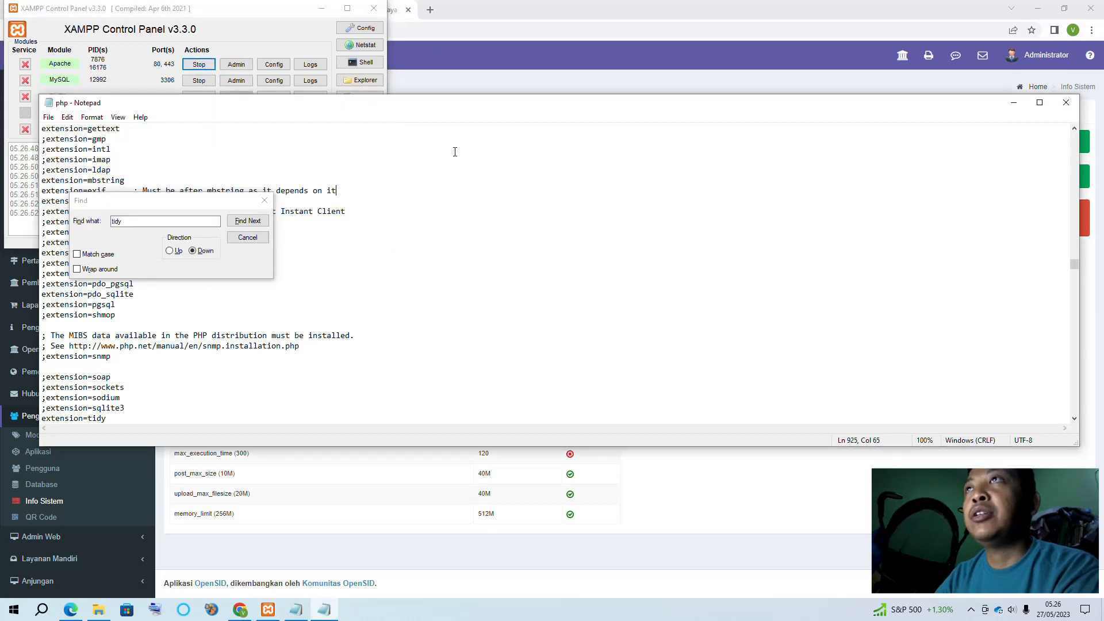
{"action": "left_click", "coordinate": [1066, 102]}
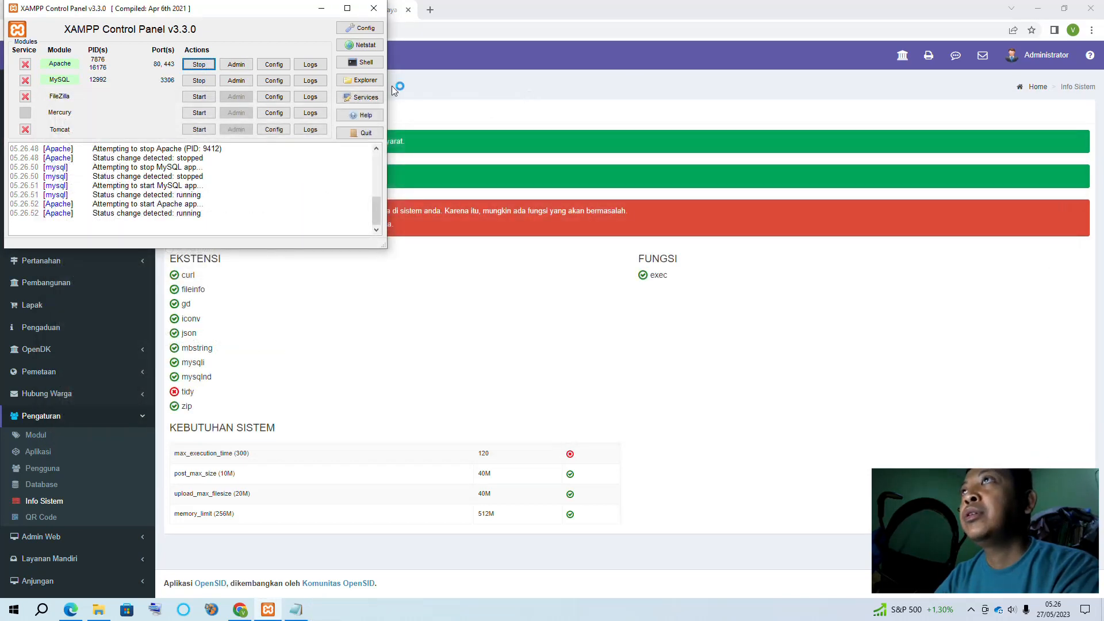
{"action": "left_click", "coordinate": [322, 8]}
{"action": "left_click", "coordinate": [46, 32]}
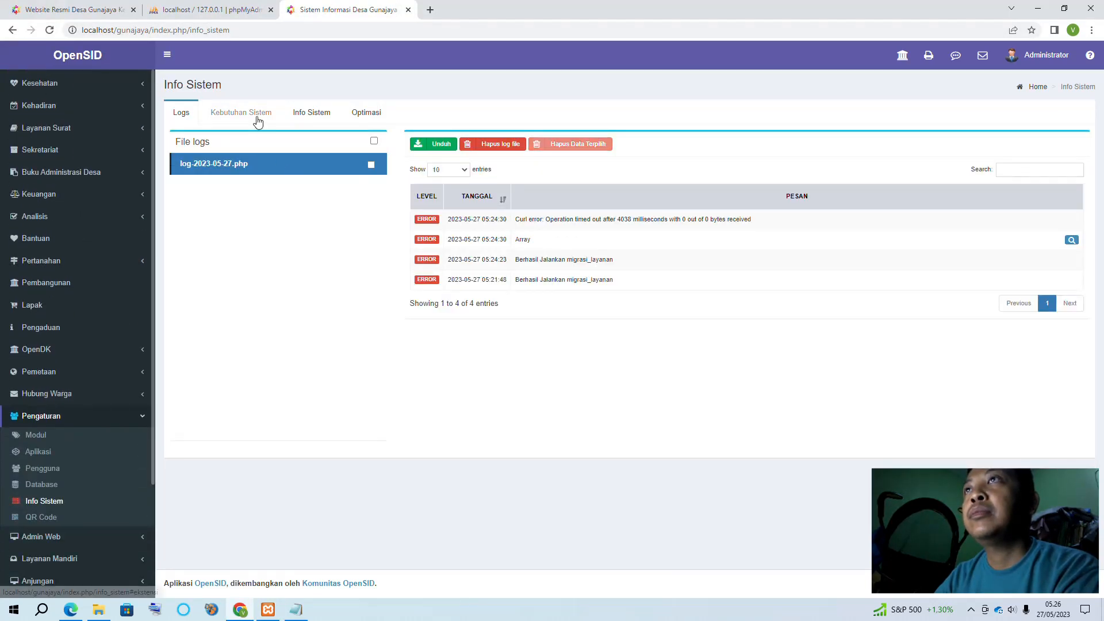
{"action": "left_click", "coordinate": [258, 119]}
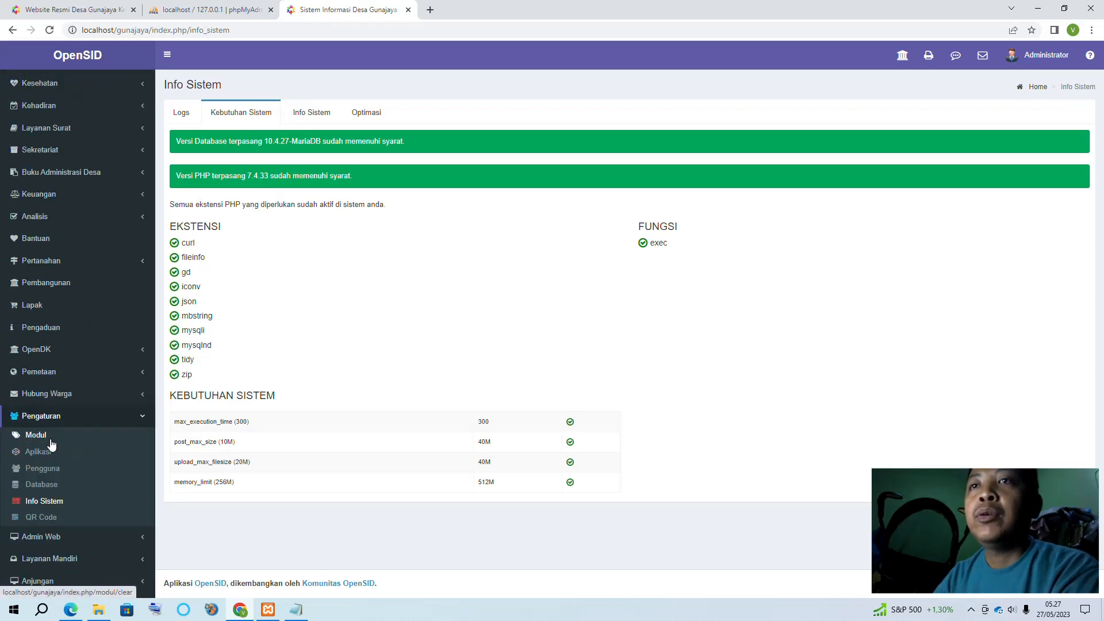
{"action": "scroll", "coordinate": [115, 418], "scroll_direction": "up", "scroll_amount": 3}
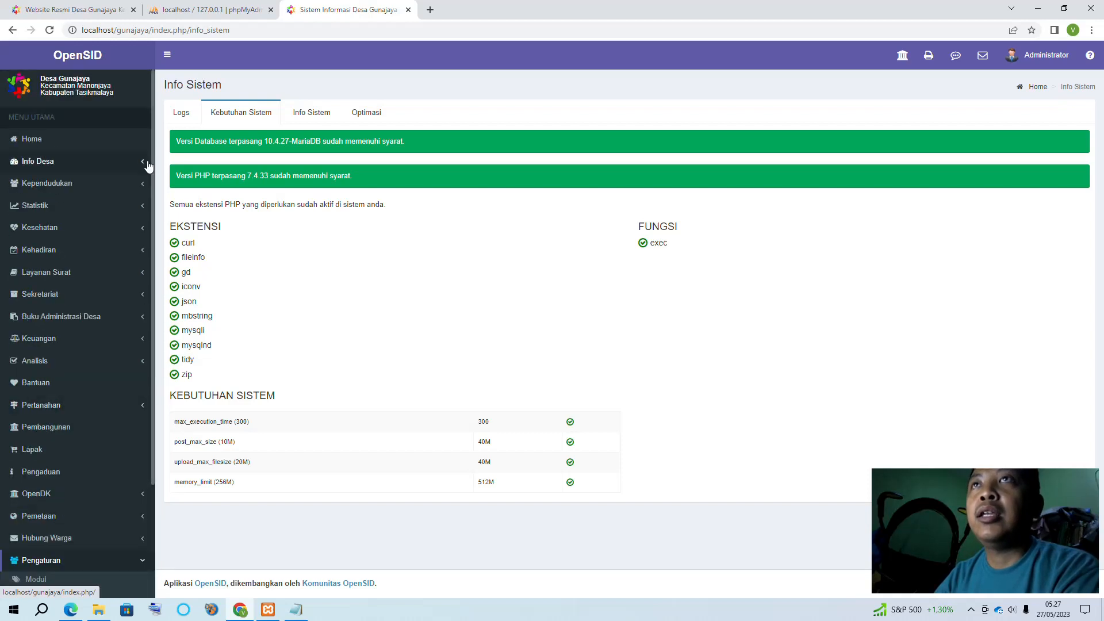
Browse the Info Desa pages and the Tambah Dusun form, then open Kependudukan > Penduduk
{"action": "left_click", "coordinate": [85, 165]}
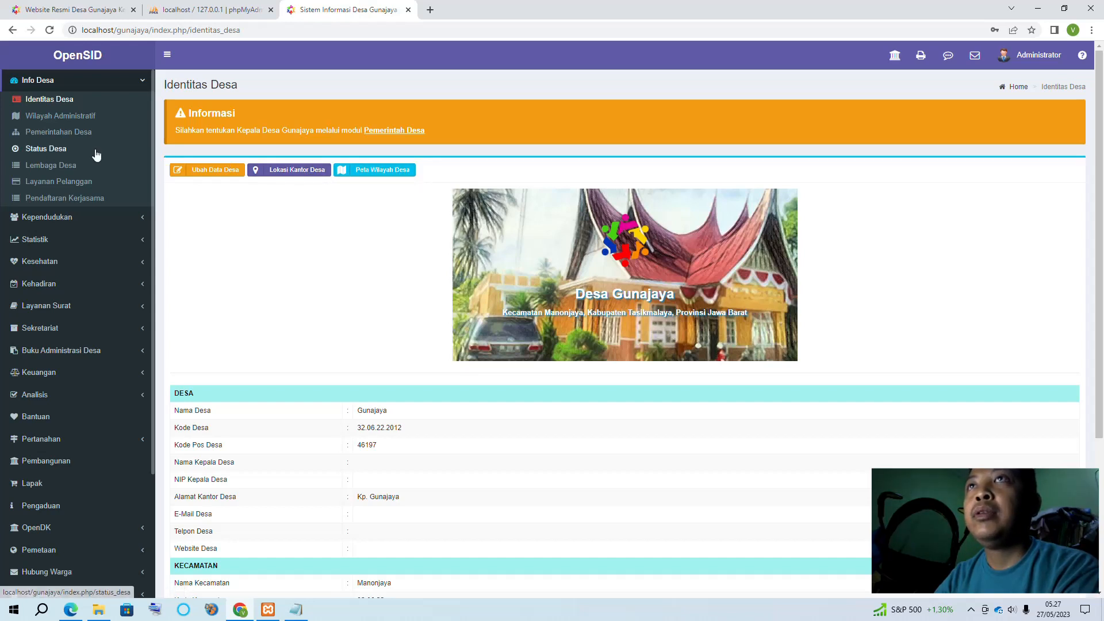
{"action": "scroll", "coordinate": [92, 167], "scroll_direction": "up", "scroll_amount": 2}
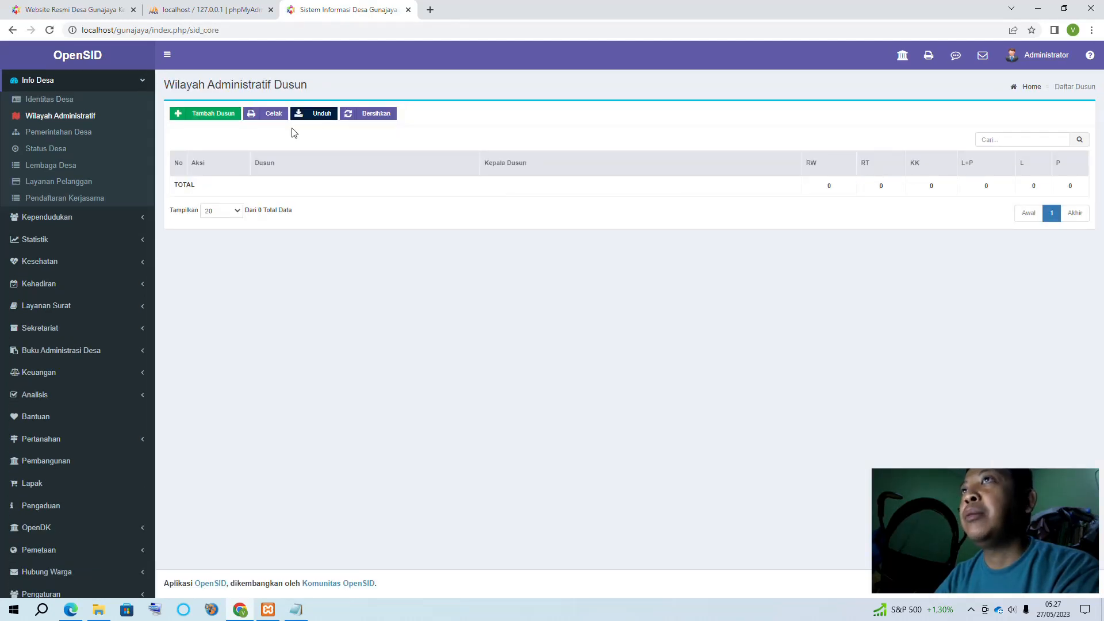
{"action": "left_click", "coordinate": [223, 120]}
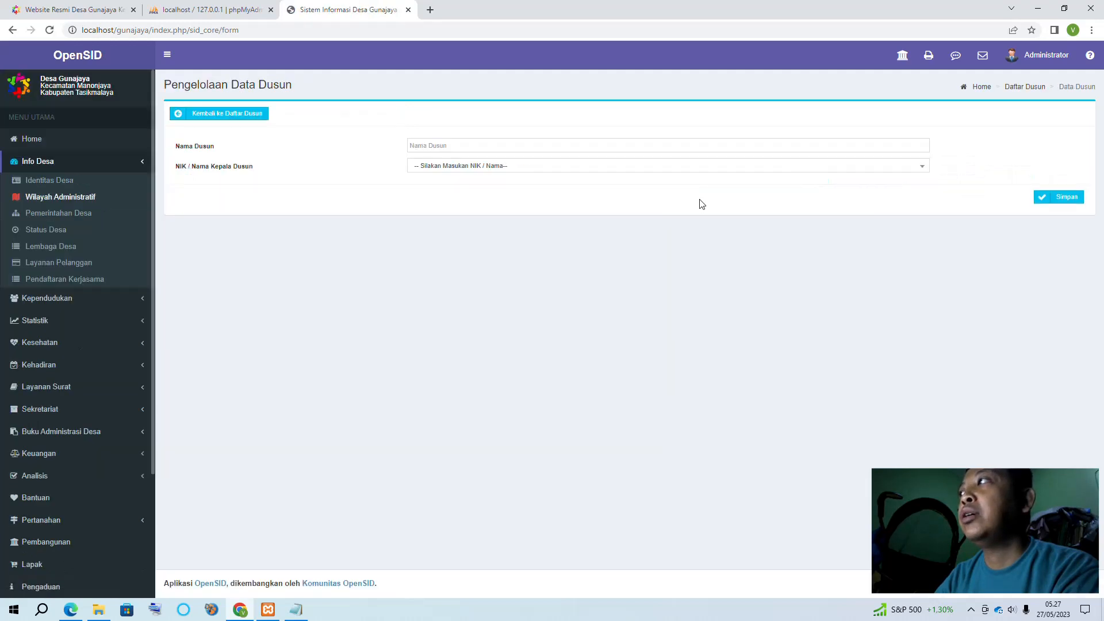
{"action": "left_click", "coordinate": [448, 175]}
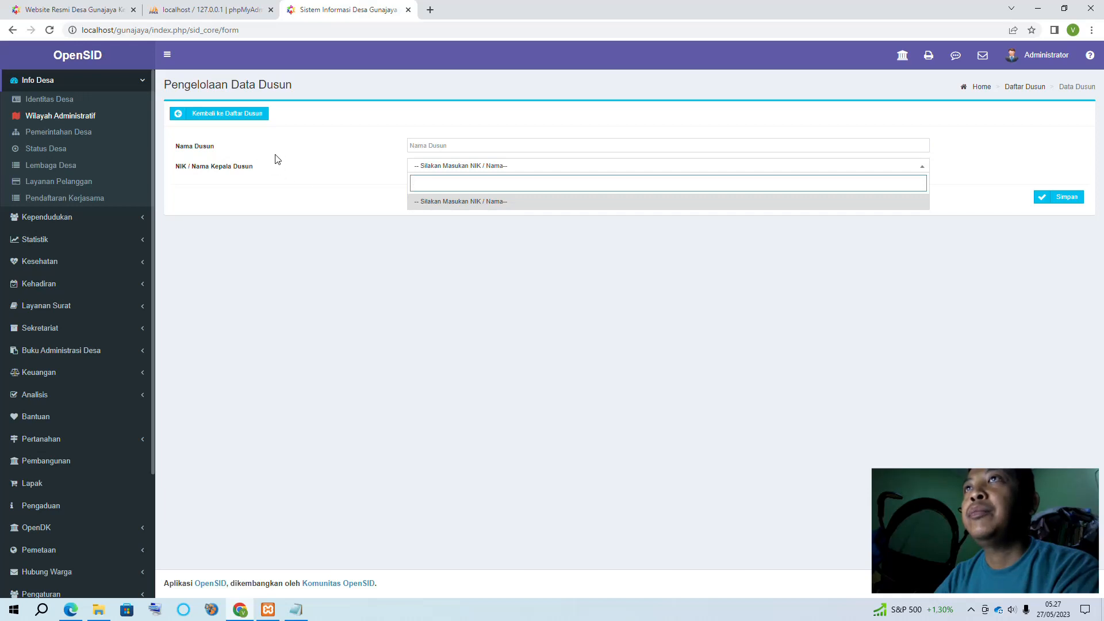
{"action": "left_click", "coordinate": [79, 219]}
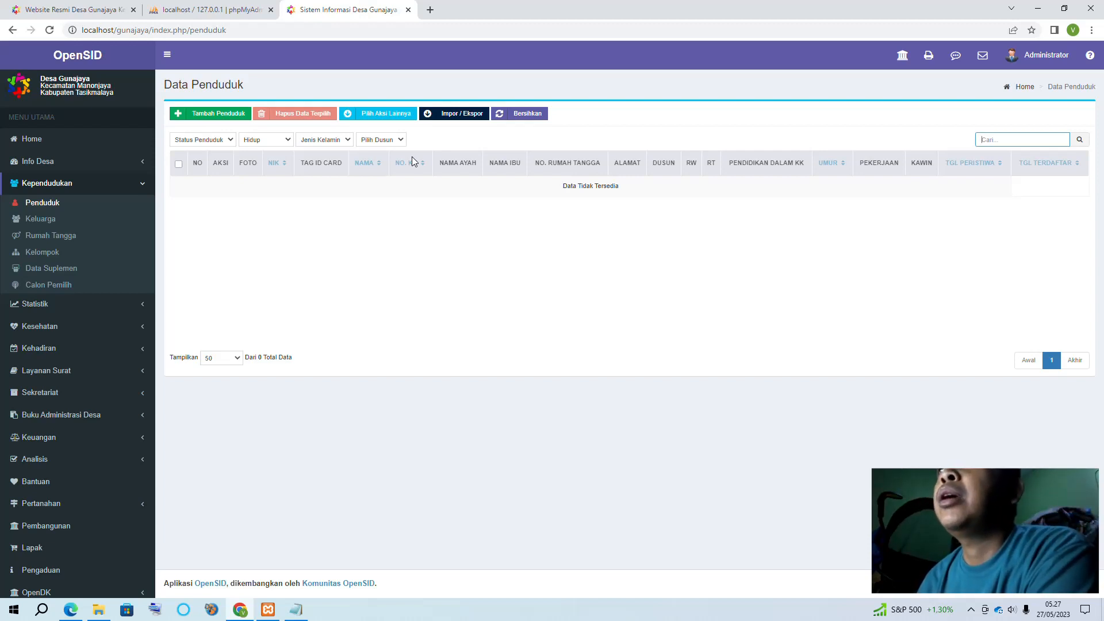
Preview the Penduduk Masuk and Penduduk Lahir add-resident forms, returning to the resident list each time
{"action": "left_click", "coordinate": [197, 113]}
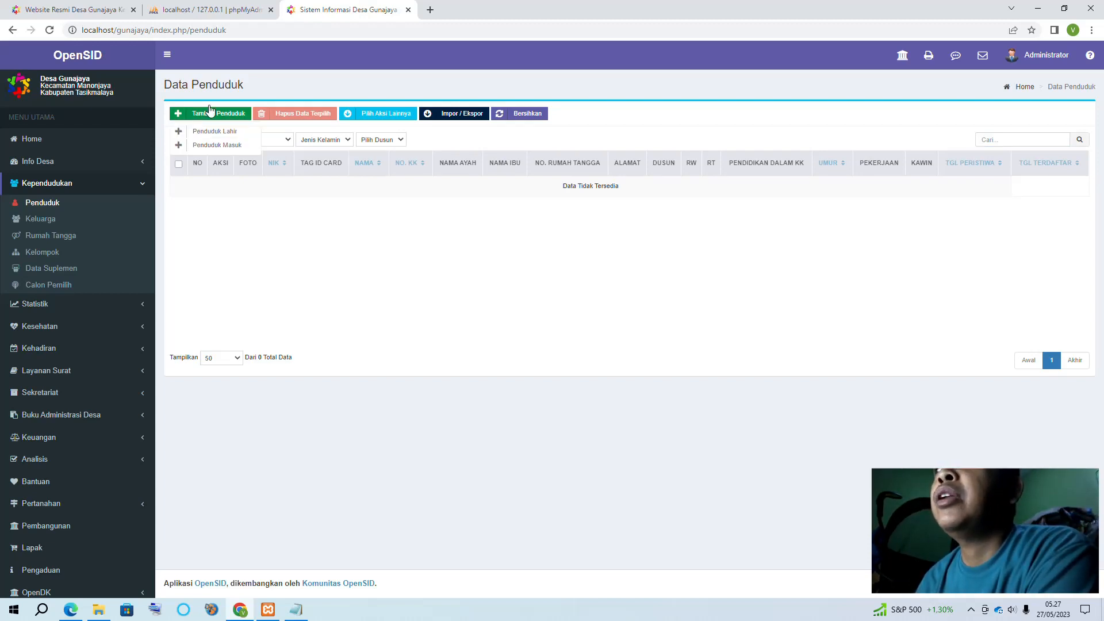
{"action": "left_click", "coordinate": [233, 146]}
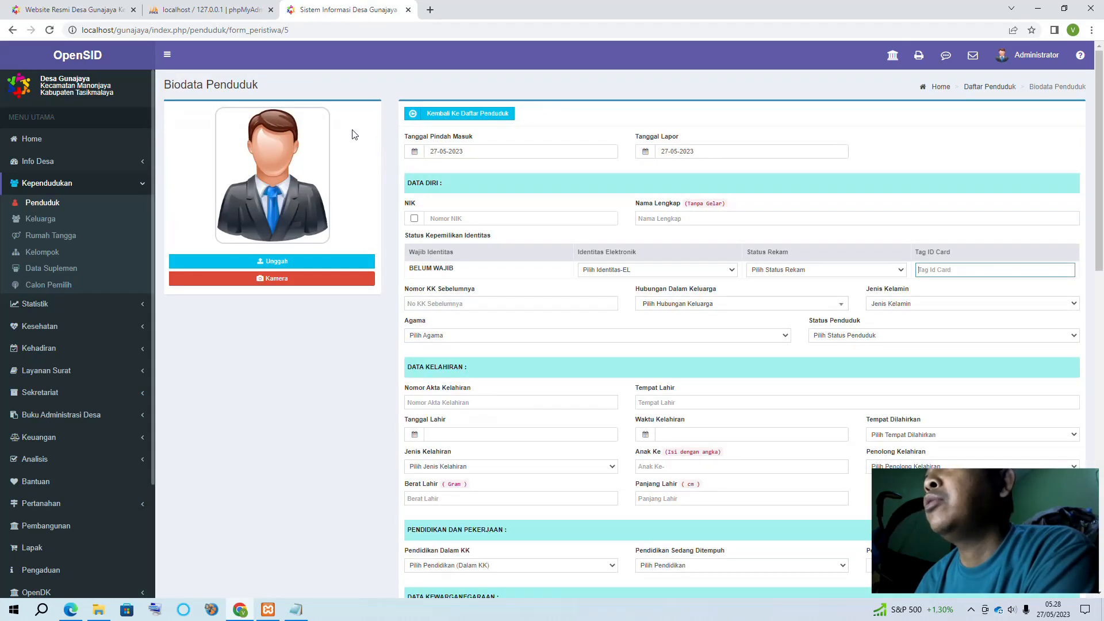
{"action": "left_click", "coordinate": [433, 114]}
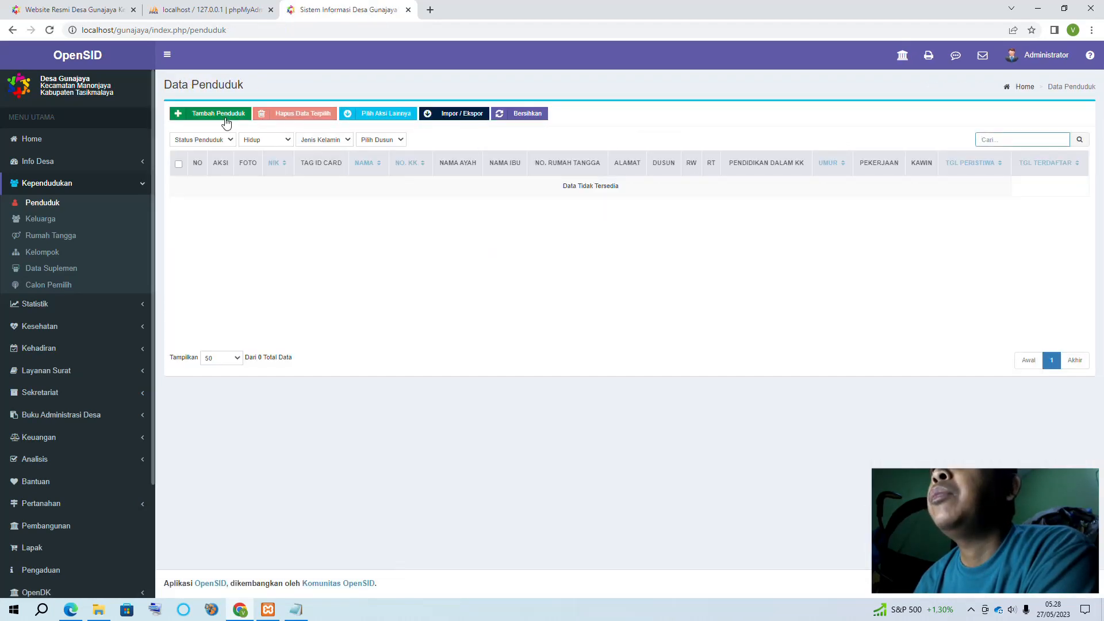
{"action": "left_click", "coordinate": [225, 115]}
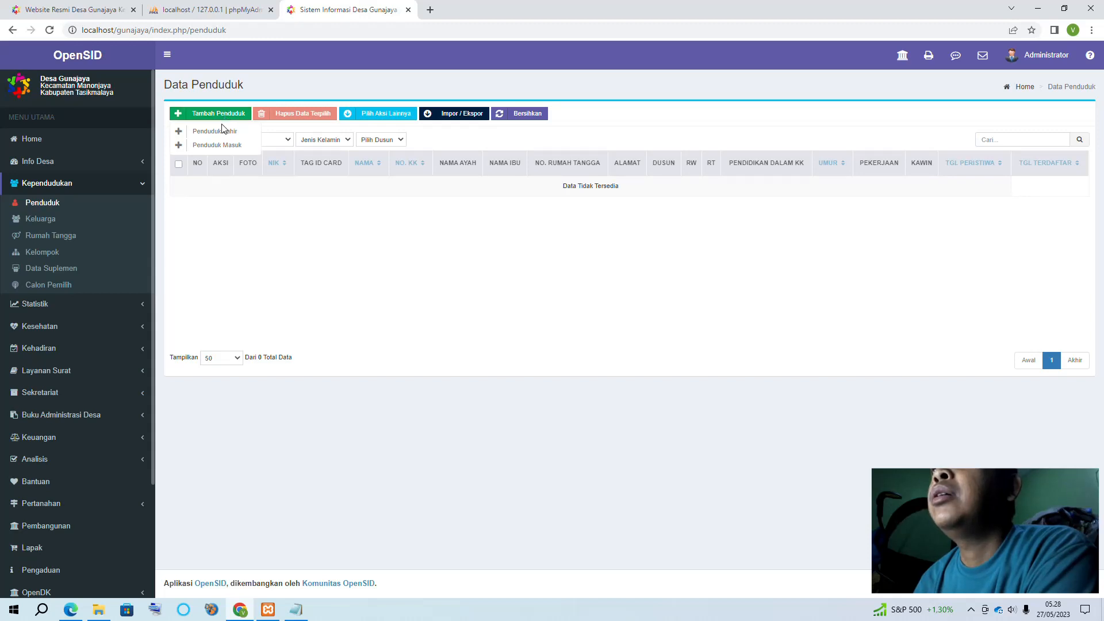
{"action": "left_click", "coordinate": [217, 131]}
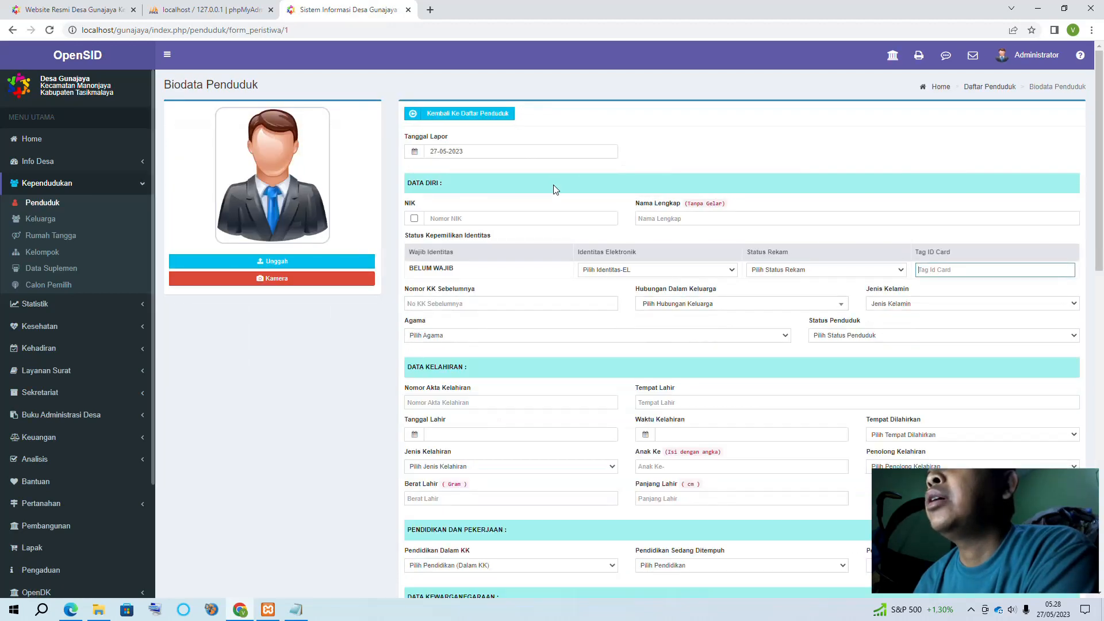
{"action": "left_click", "coordinate": [471, 115]}
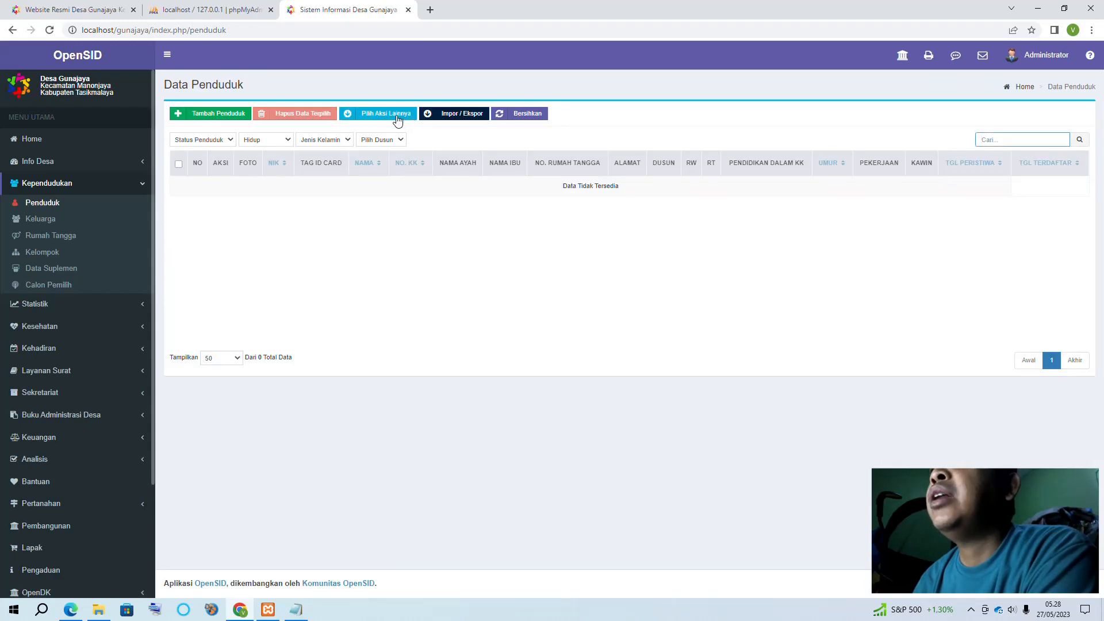
Browse Pilih Aksi Lainnya, then choose Impor / Ekspor > Impor Penduduk
{"action": "left_click", "coordinate": [398, 119]}
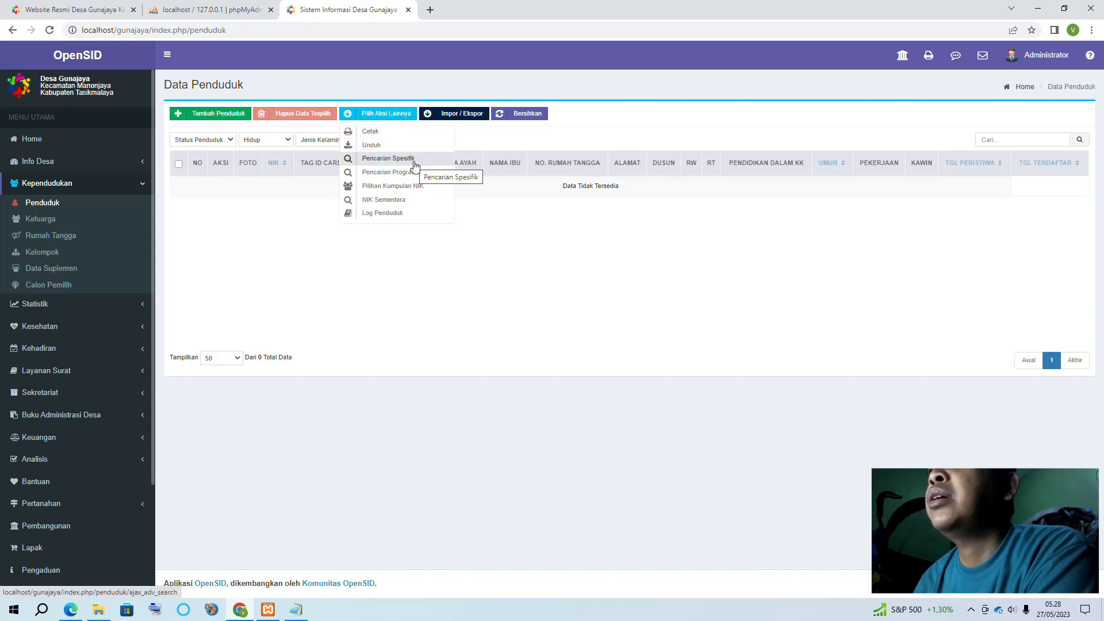
{"action": "left_click", "coordinate": [462, 231]}
{"action": "left_click", "coordinate": [458, 114]}
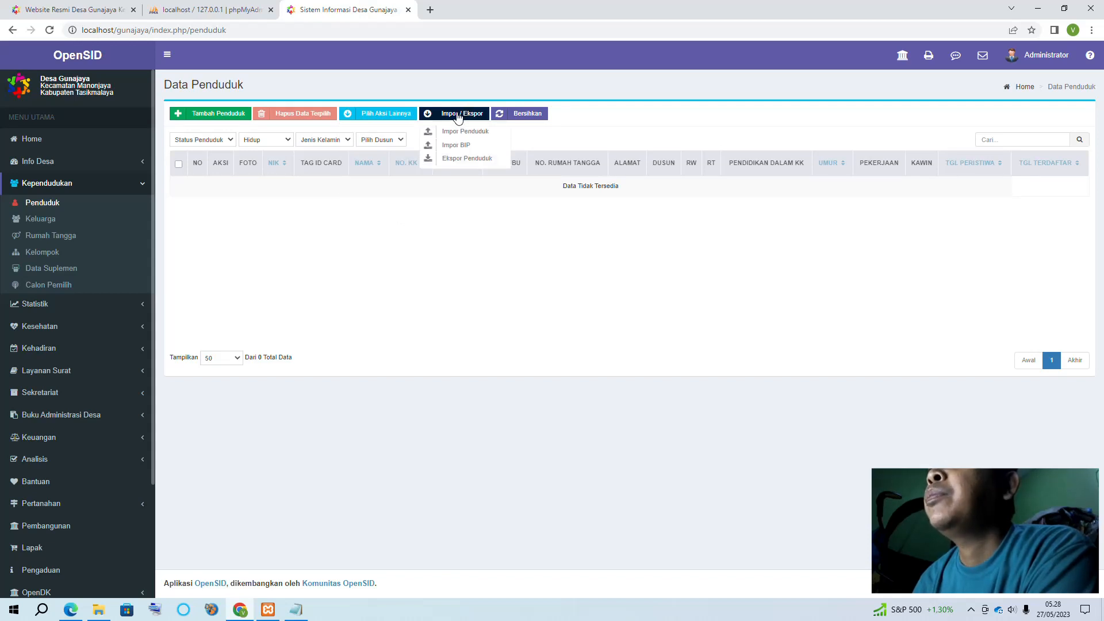
{"action": "left_click", "coordinate": [454, 135]}
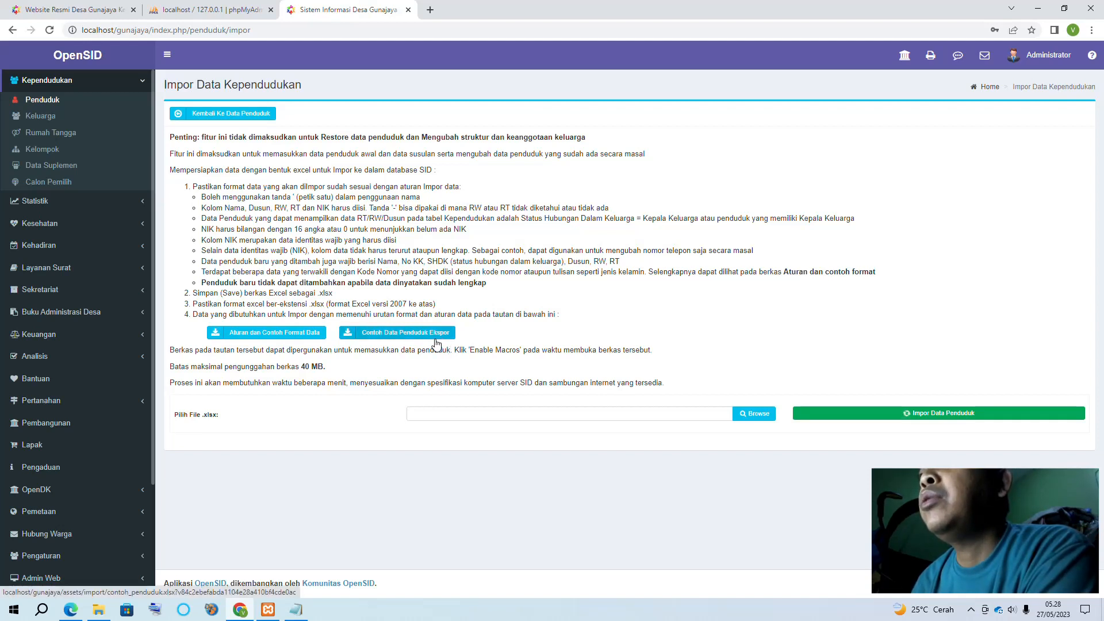
Download the import rules file and the sample resident data, then open contoh_penduduk.xlsx in Excel
{"action": "left_click", "coordinate": [310, 339]}
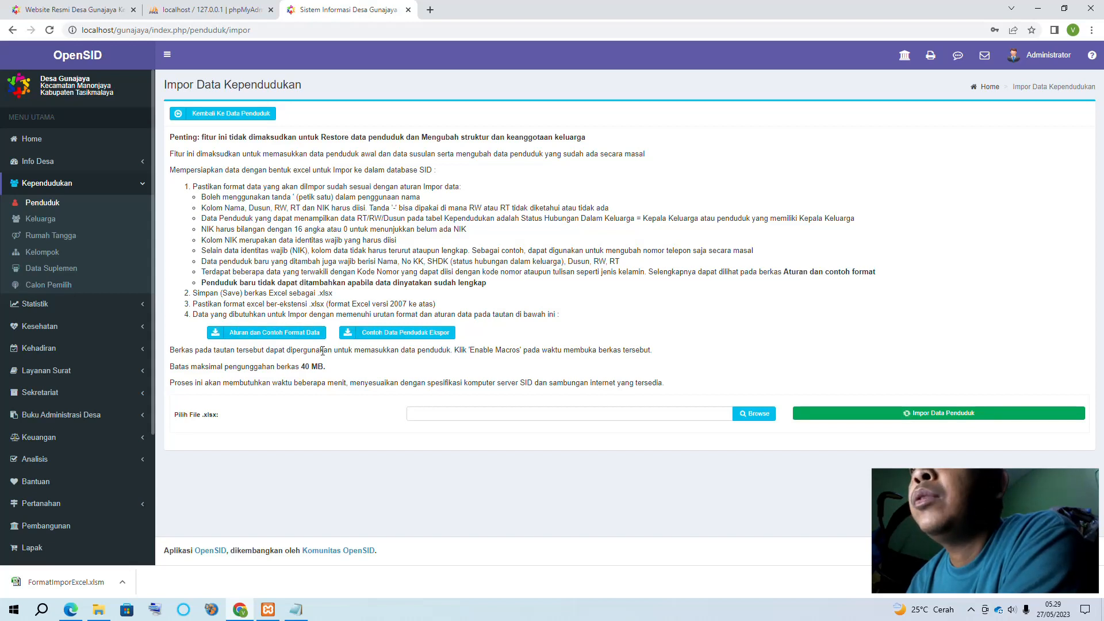
{"action": "left_click", "coordinate": [408, 333]}
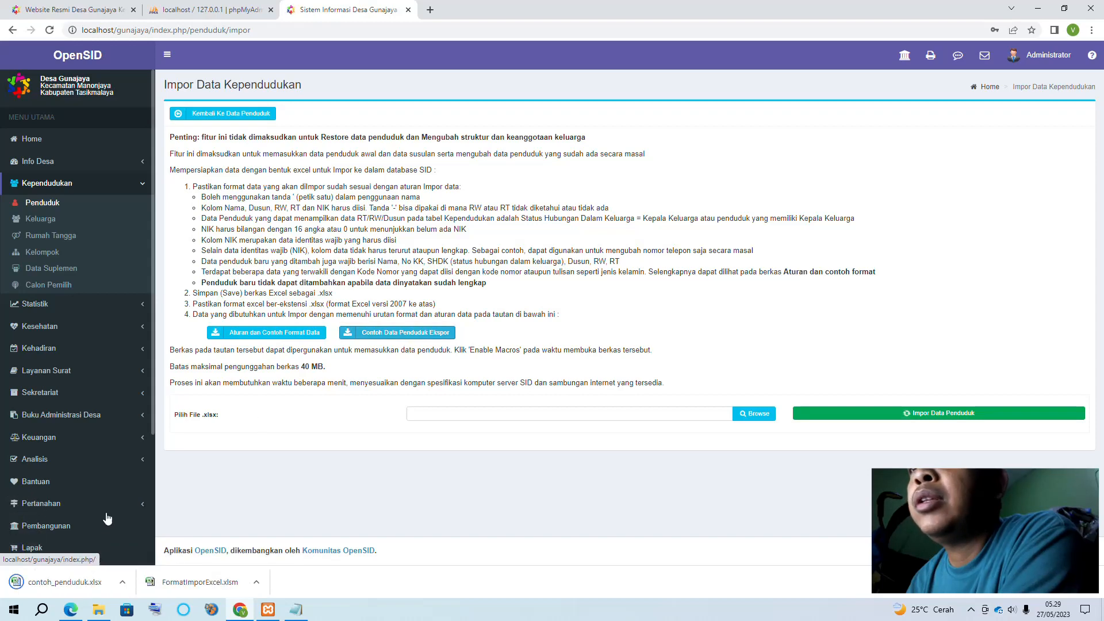
{"action": "left_click", "coordinate": [63, 582]}
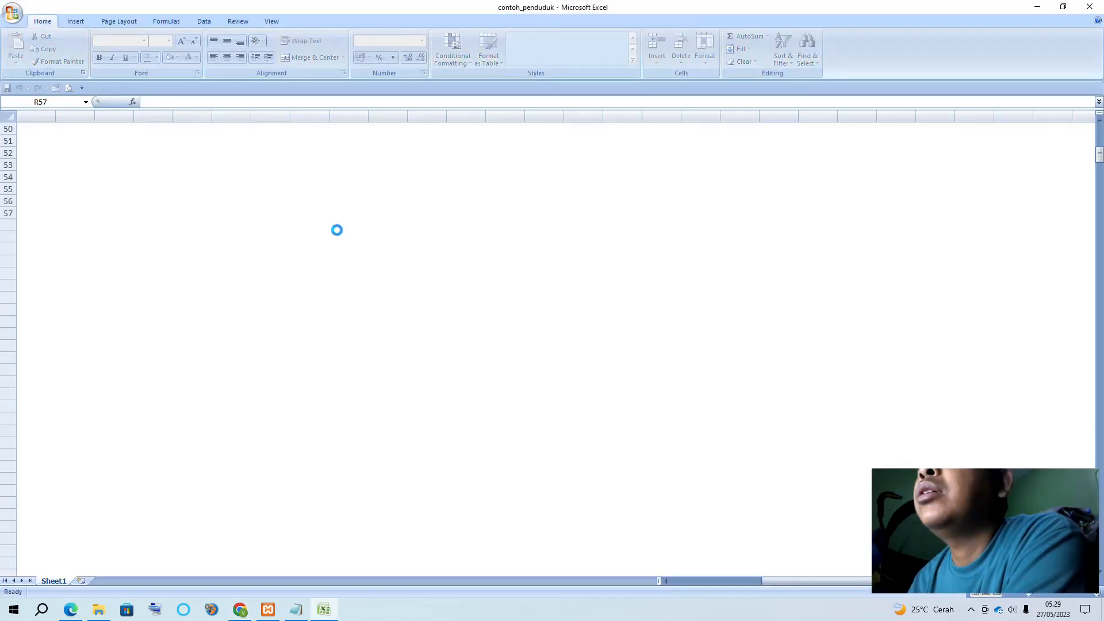
Scroll contoh_penduduk back to row 1, then open FormatImporExcel.xlsm from Chrome's downloads bar
{"action": "scroll", "coordinate": [379, 358], "scroll_direction": "up", "scroll_amount": 10}
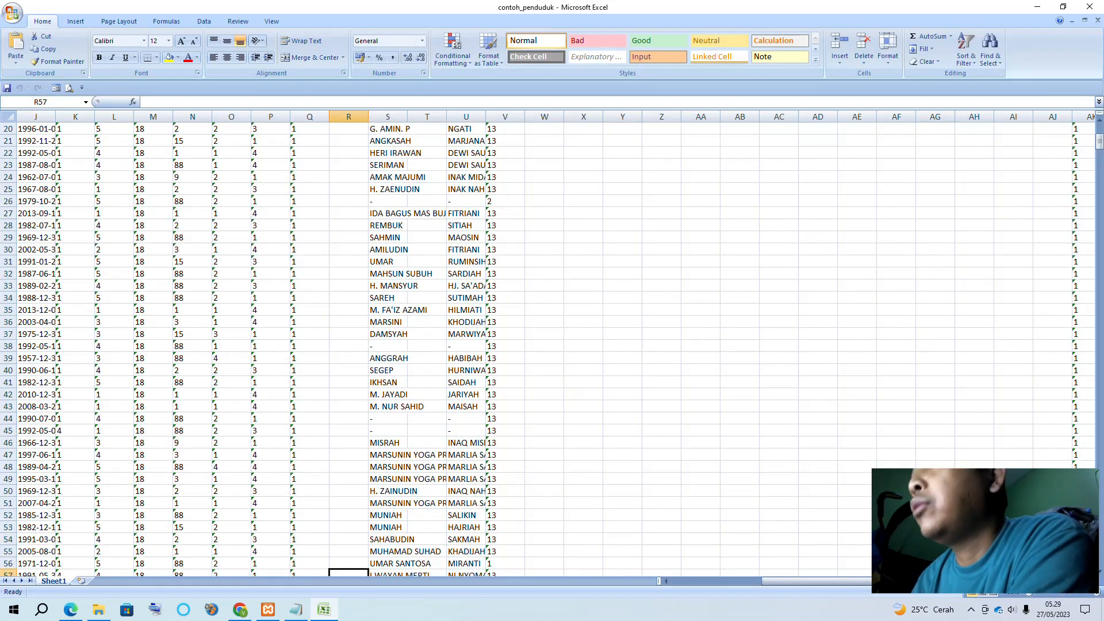
{"action": "left_click", "coordinate": [770, 583]}
{"action": "scroll", "coordinate": [208, 190], "scroll_direction": "up", "scroll_amount": 7}
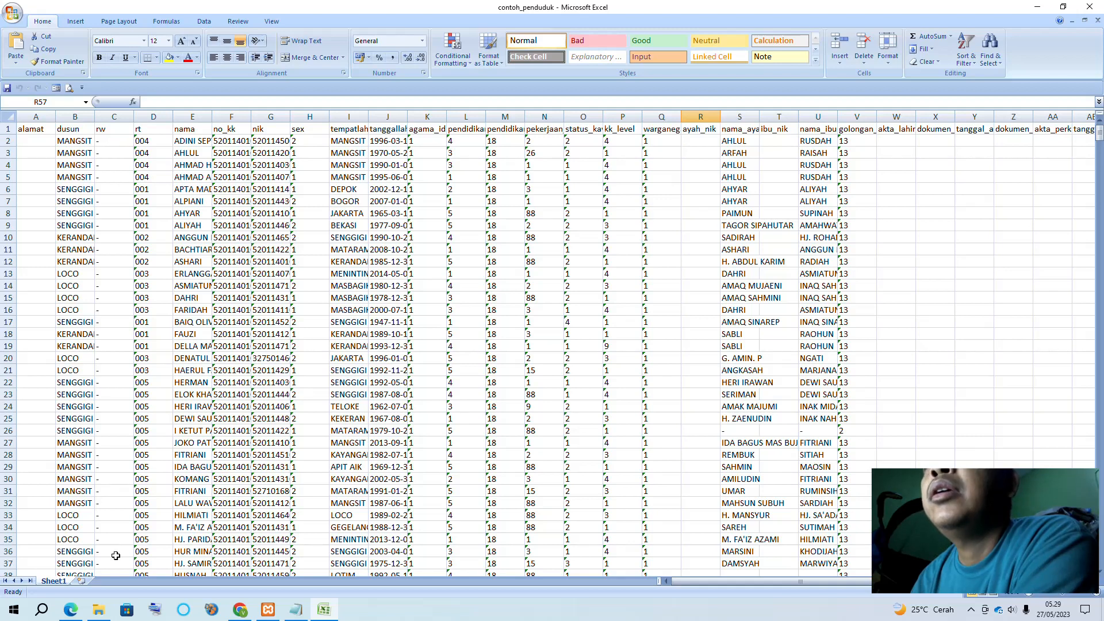
{"action": "left_click", "coordinate": [239, 613]}
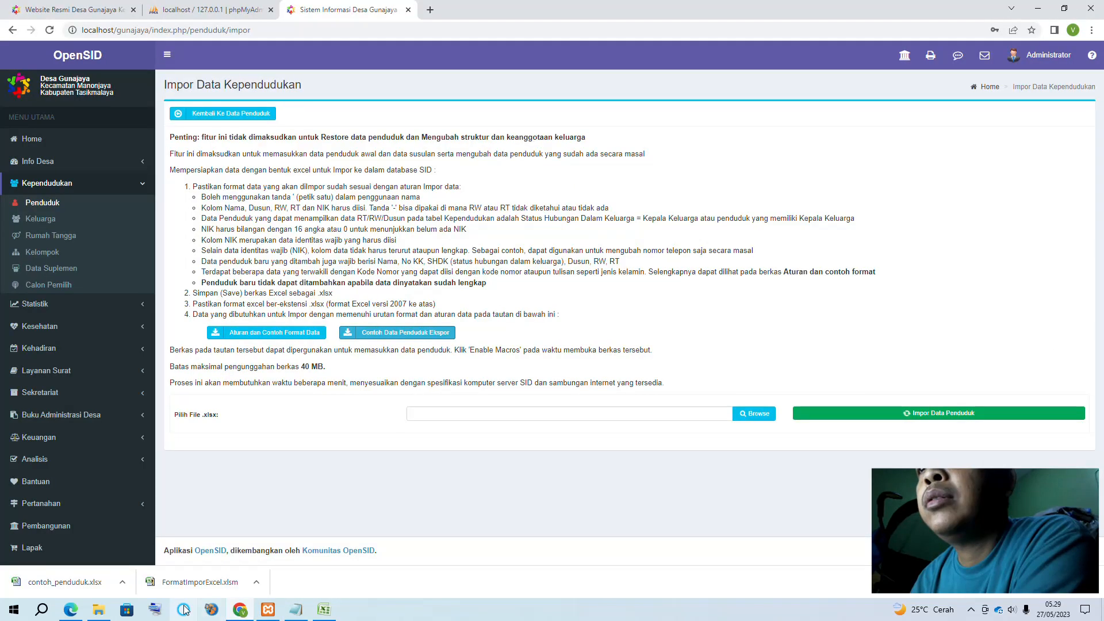
{"action": "left_click", "coordinate": [176, 587]}
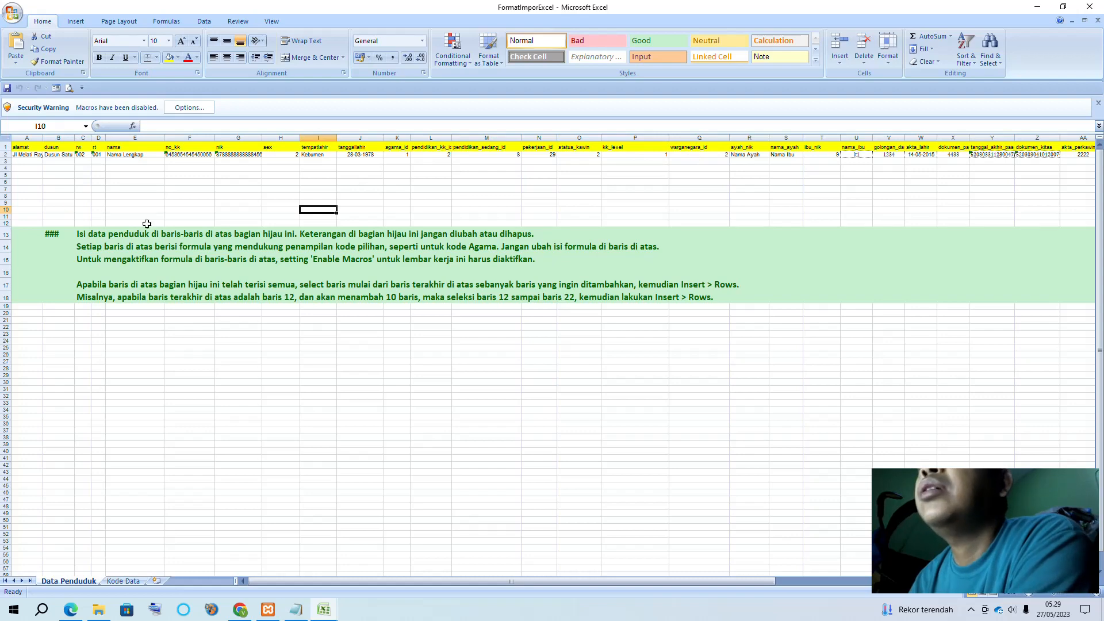
Enable the macros in the FormatImporExcel template
{"action": "left_click", "coordinate": [206, 110]}
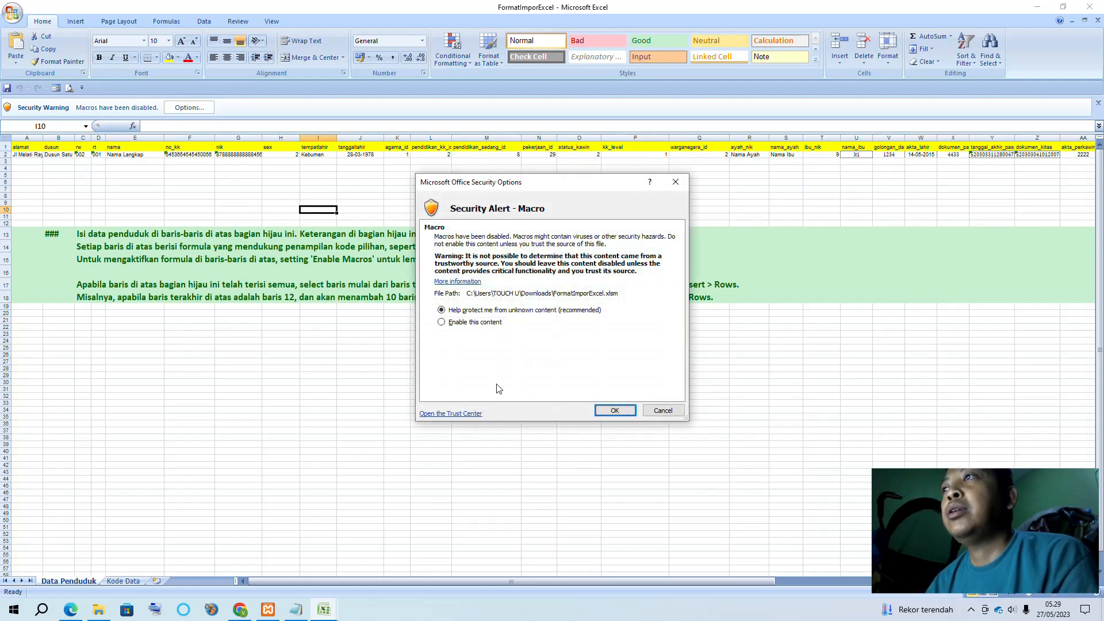
{"action": "left_click", "coordinate": [481, 323]}
{"action": "left_click", "coordinate": [613, 412]}
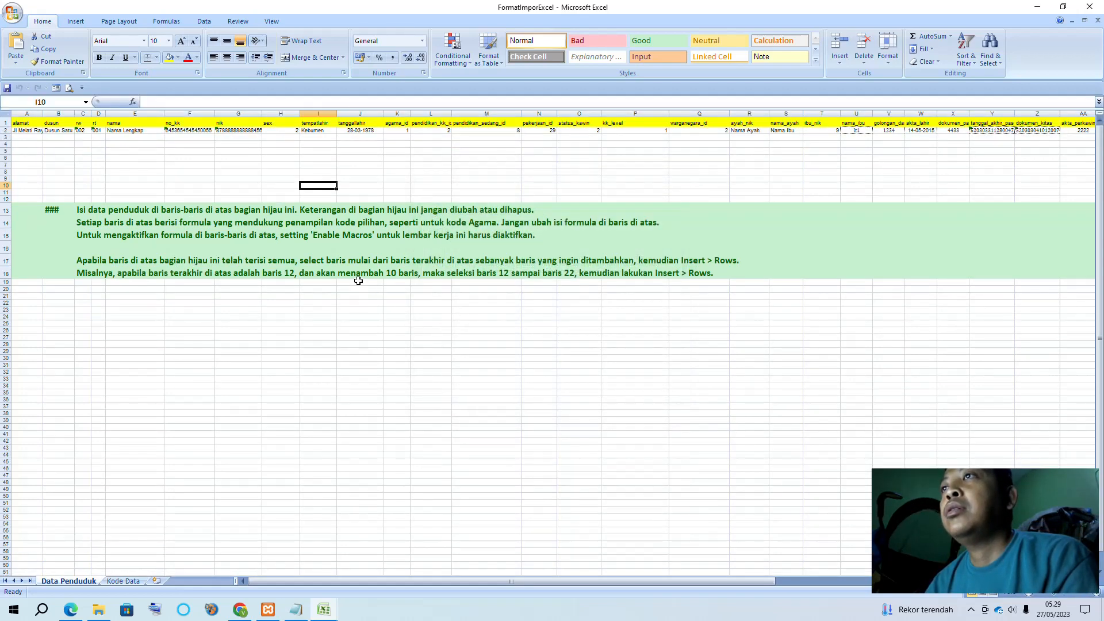
{"action": "scroll", "coordinate": [358, 280], "scroll_direction": "up", "scroll_amount": 1, "text": "ctrl"}
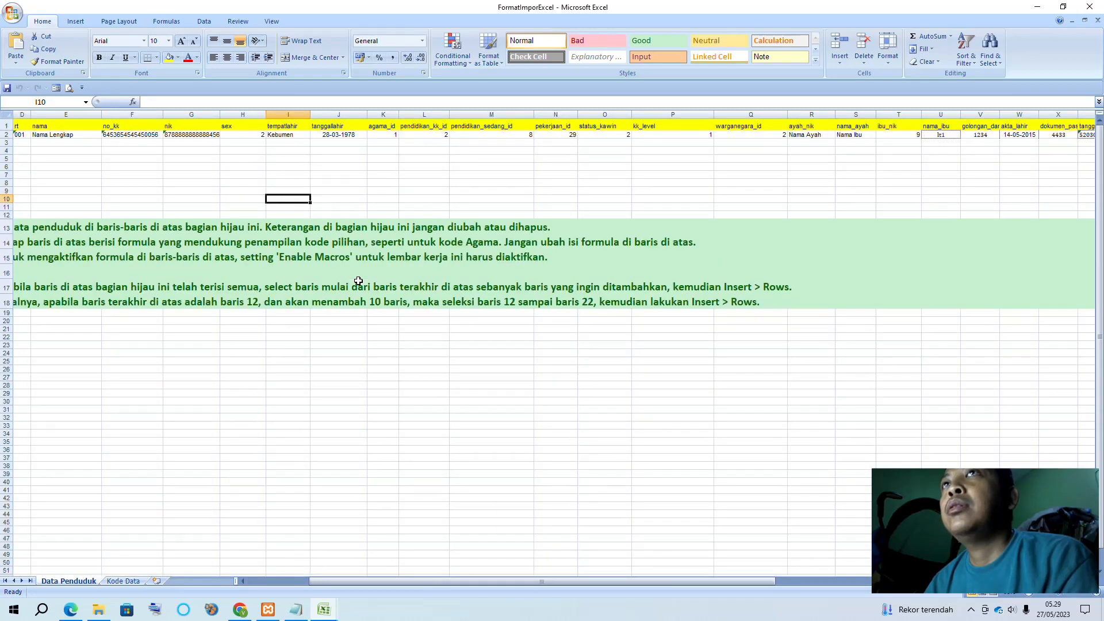
{"action": "left_click_drag", "start_coordinate": [456, 584], "coordinate": [107, 548]}
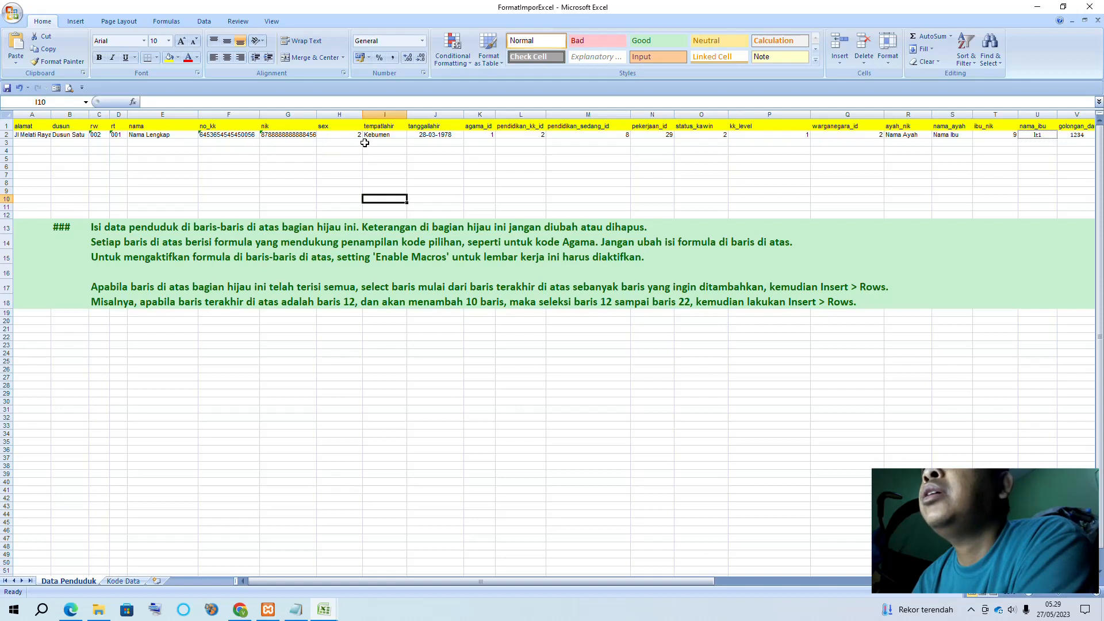
Inspect the sample row's sex options in H2, birthplace Kebumen in I2, and K2–L2 codes
{"action": "left_click", "coordinate": [343, 136]}
{"action": "left_click", "coordinate": [367, 134]}
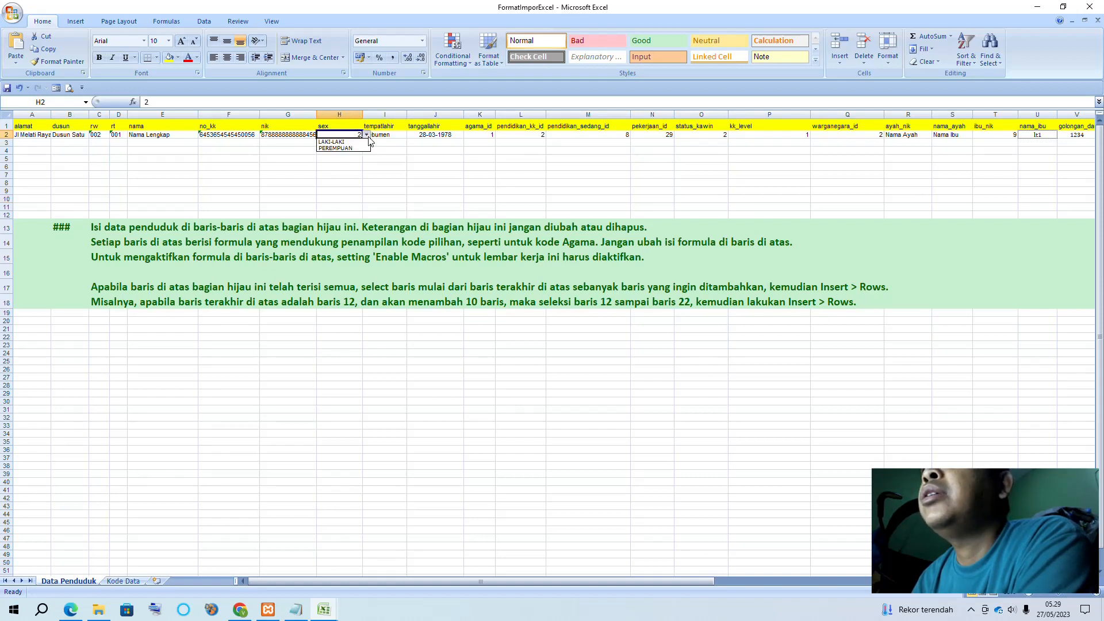
{"action": "left_click", "coordinate": [391, 166]}
{"action": "left_click", "coordinate": [389, 134]}
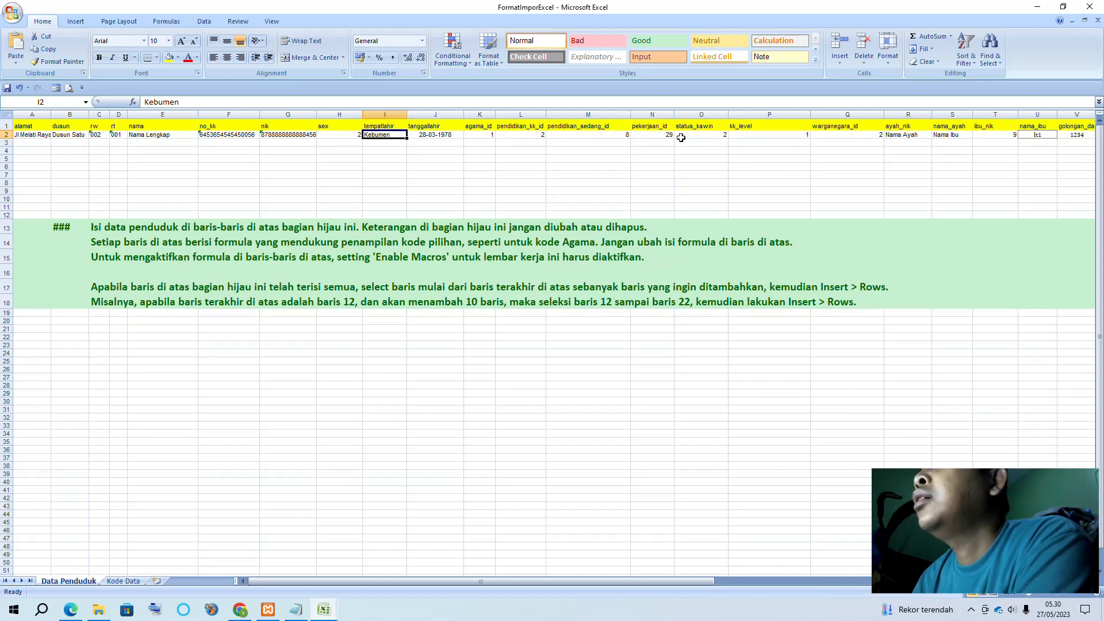
{"action": "left_click", "coordinate": [498, 135]}
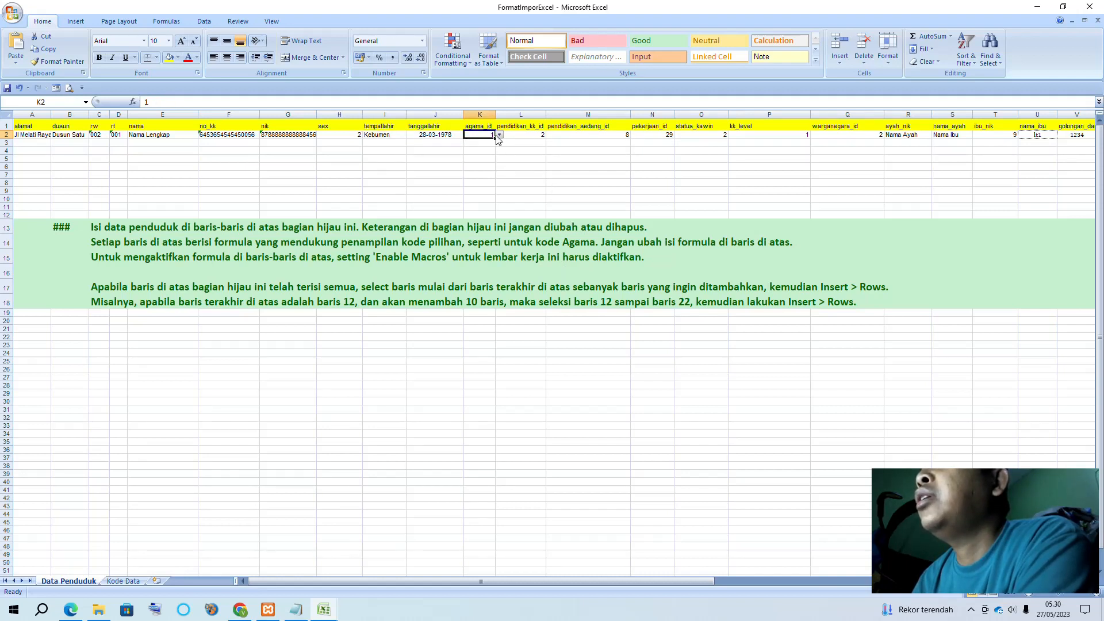
{"action": "left_click", "coordinate": [521, 137]}
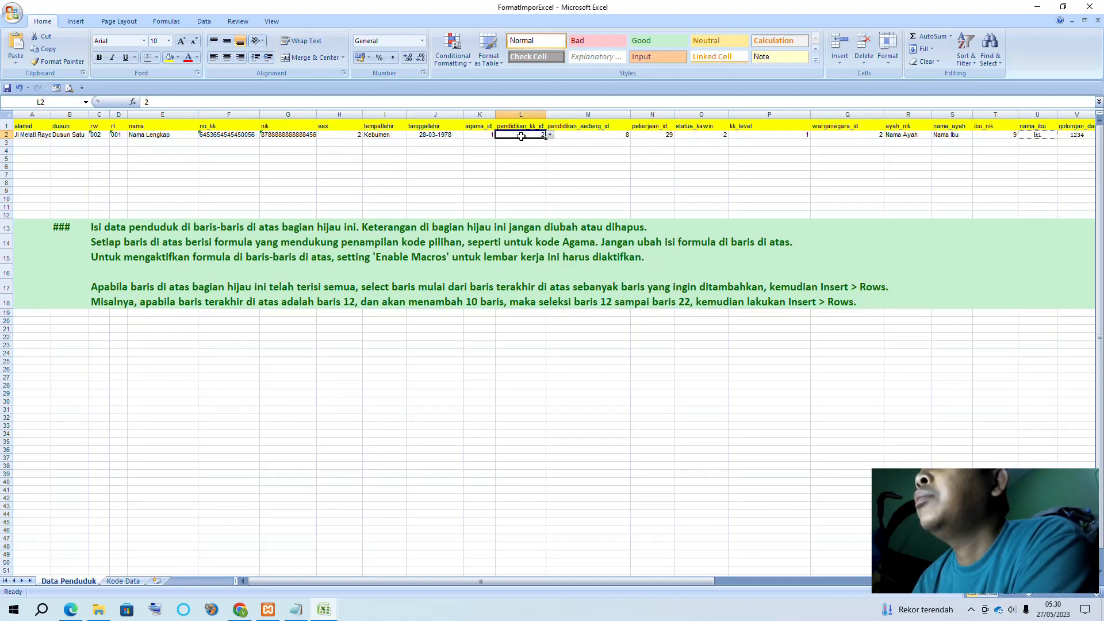
{"action": "left_click", "coordinate": [550, 135]}
{"action": "left_click", "coordinate": [550, 135]}
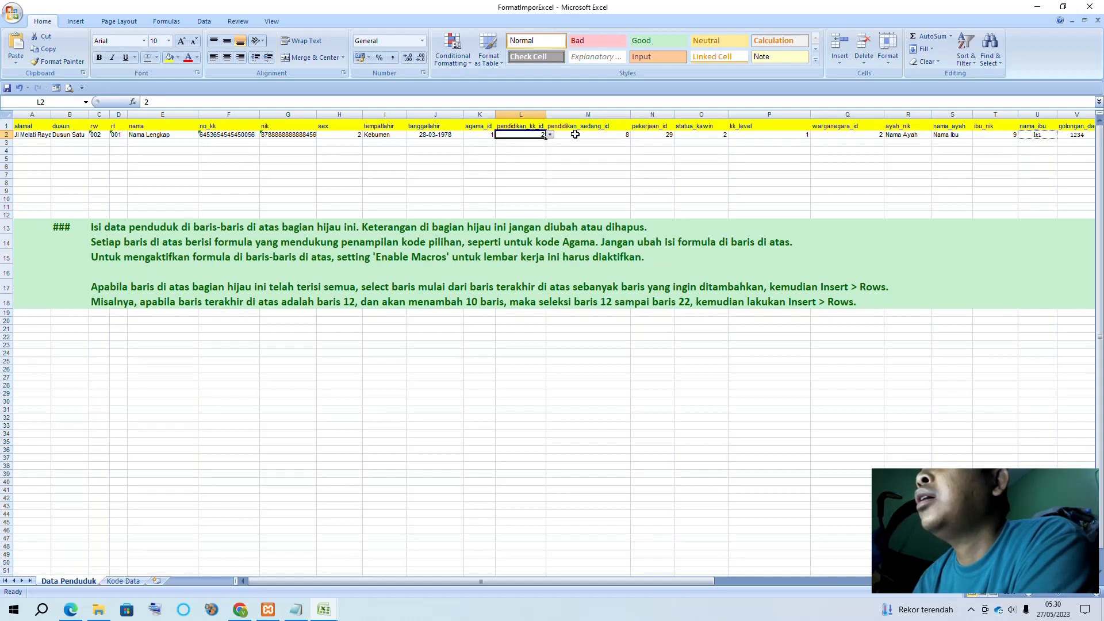
Check the pendidikan_sedang_id options in M2 and revisit pendidikan_kk_id in L2
{"action": "left_click", "coordinate": [576, 134]}
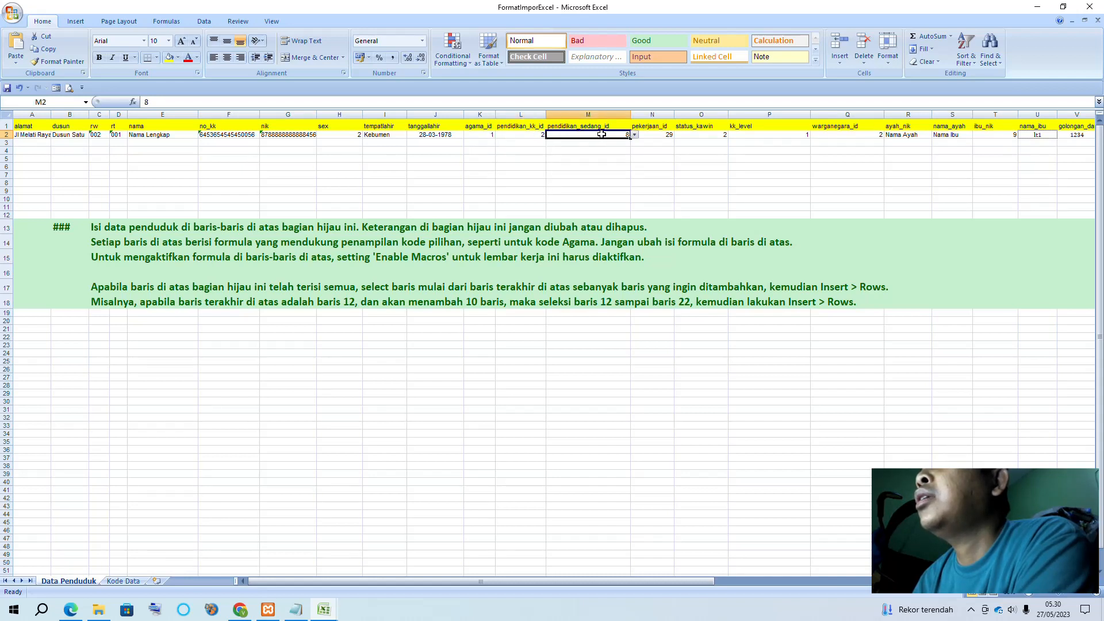
{"action": "left_click", "coordinate": [635, 135]}
{"action": "left_click", "coordinate": [635, 135]}
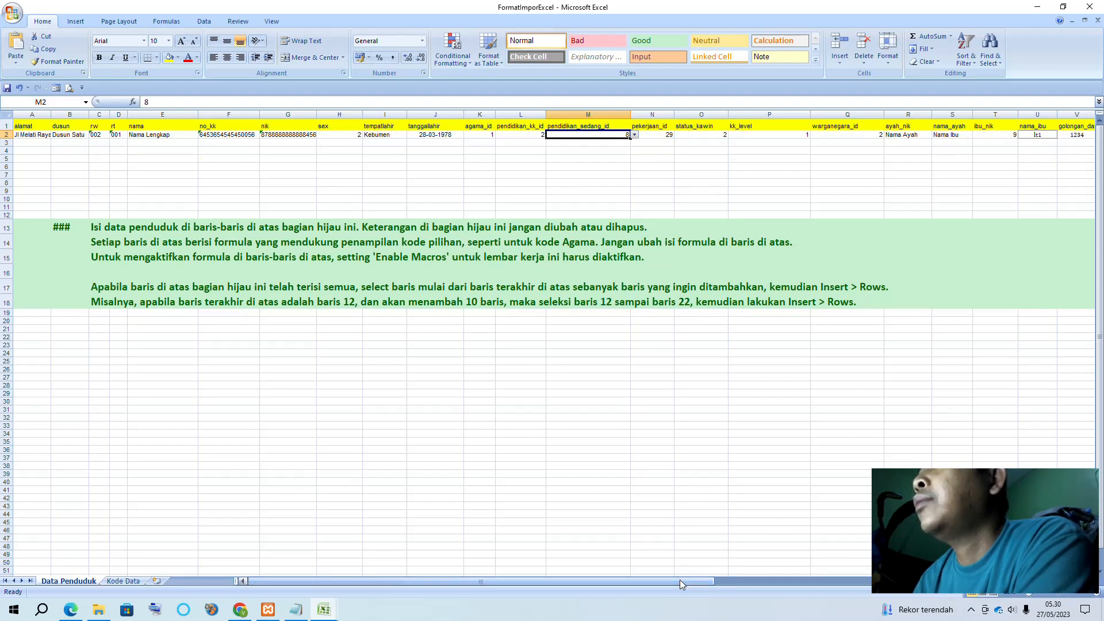
{"action": "left_click_drag", "start_coordinate": [680, 580], "coordinate": [692, 579]}
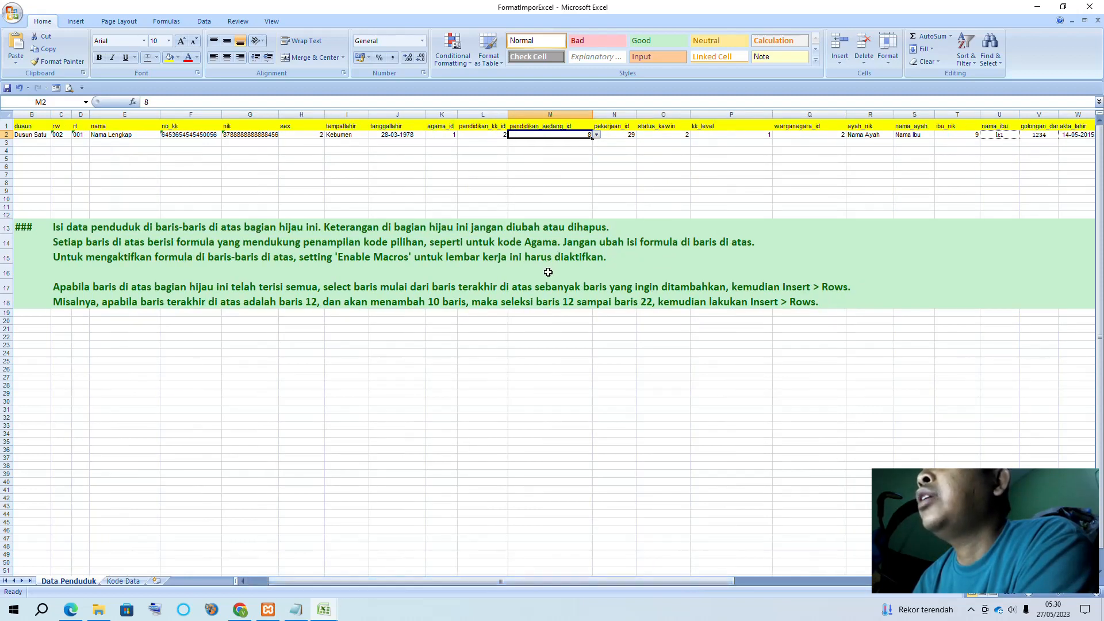
{"action": "left_click", "coordinate": [488, 134]}
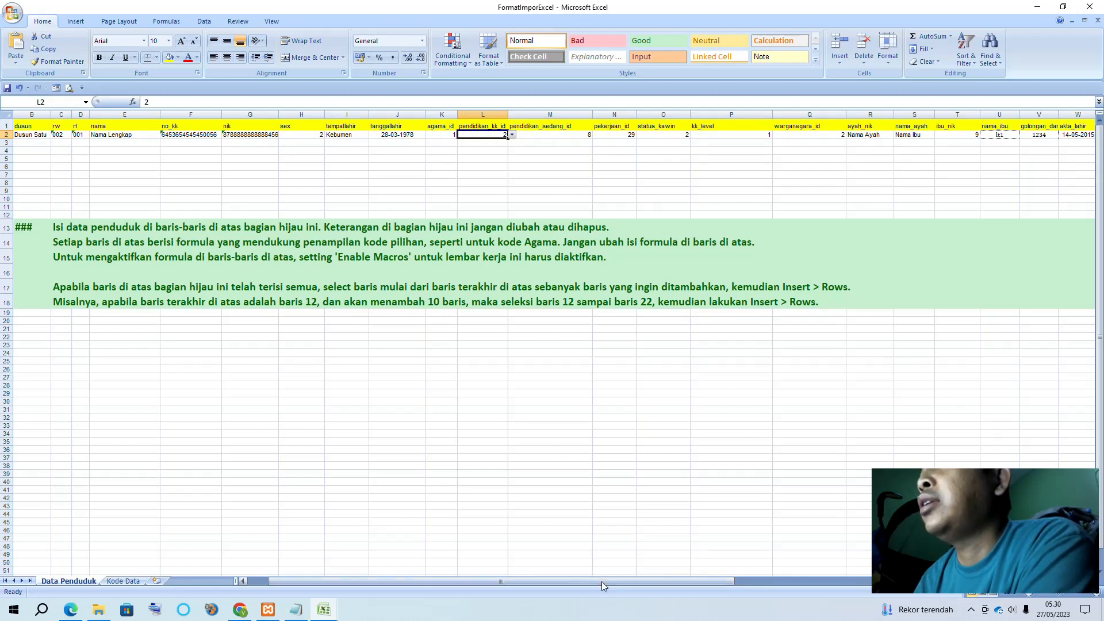
{"action": "left_click_drag", "start_coordinate": [602, 582], "coordinate": [731, 582]}
Check pekerjaan_id 29 in N2, marital status options in O2, then kk_level and warganegara_id
{"action": "left_click", "coordinate": [362, 135]}
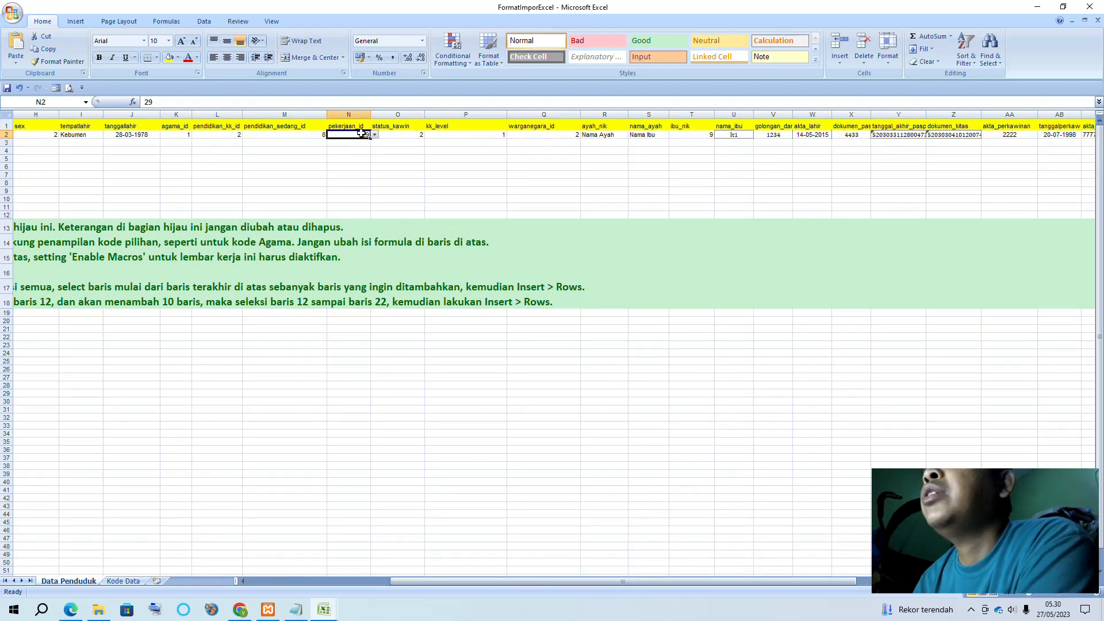
{"action": "left_click", "coordinate": [395, 136]}
{"action": "left_click", "coordinate": [428, 136]}
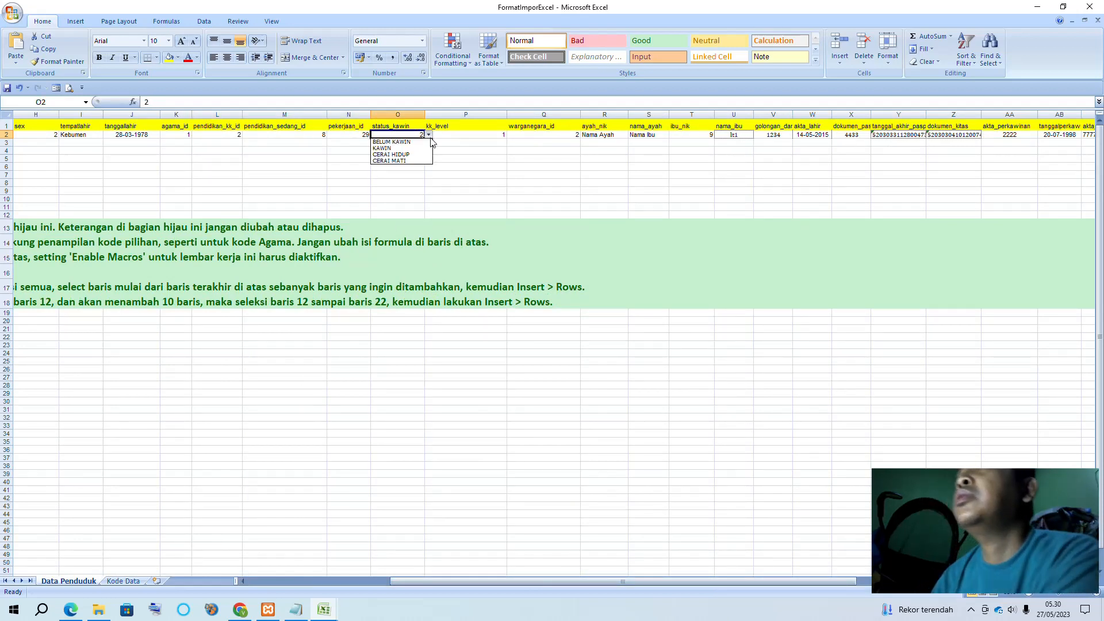
{"action": "left_click", "coordinate": [430, 138]}
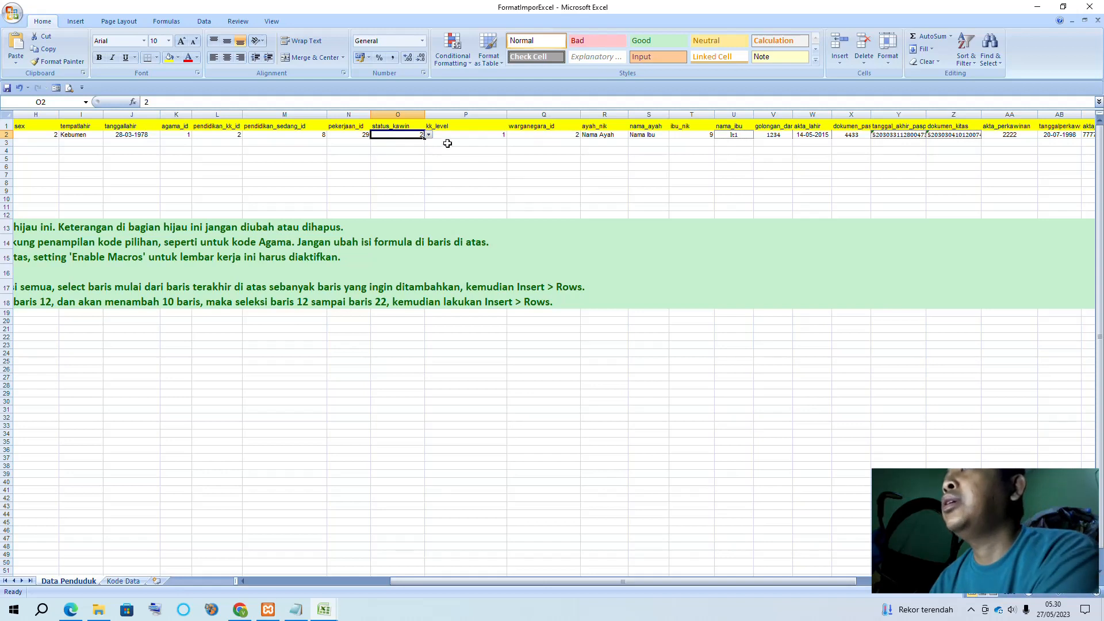
{"action": "left_click", "coordinate": [483, 134]}
{"action": "left_click", "coordinate": [548, 135]}
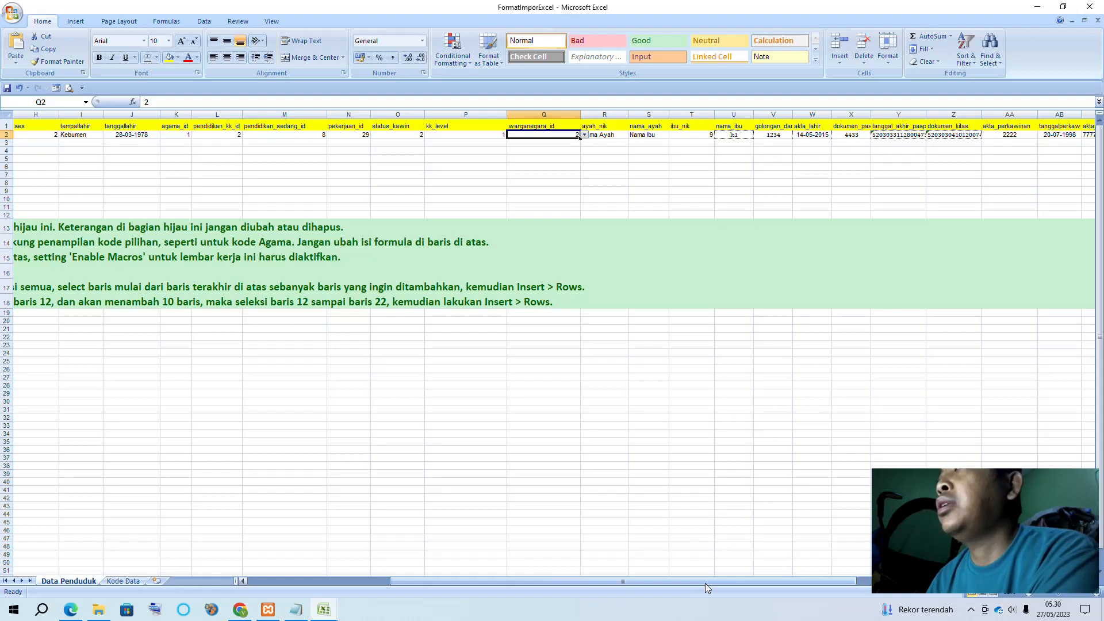
{"action": "left_click_drag", "start_coordinate": [705, 583], "coordinate": [843, 570]}
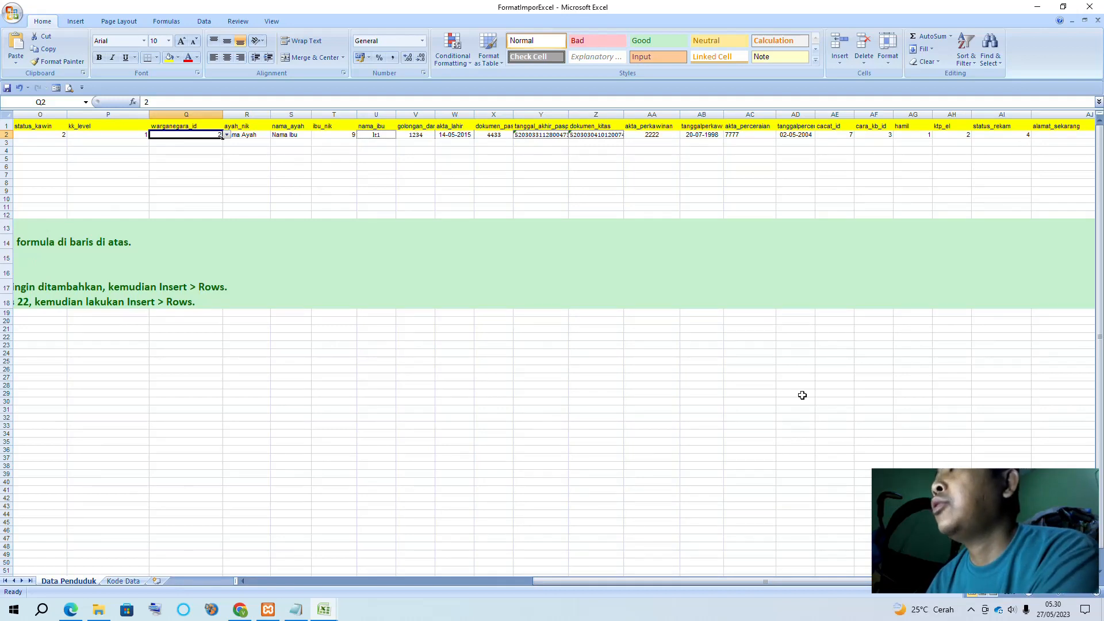
{"action": "left_click_drag", "start_coordinate": [782, 580], "coordinate": [862, 582]}
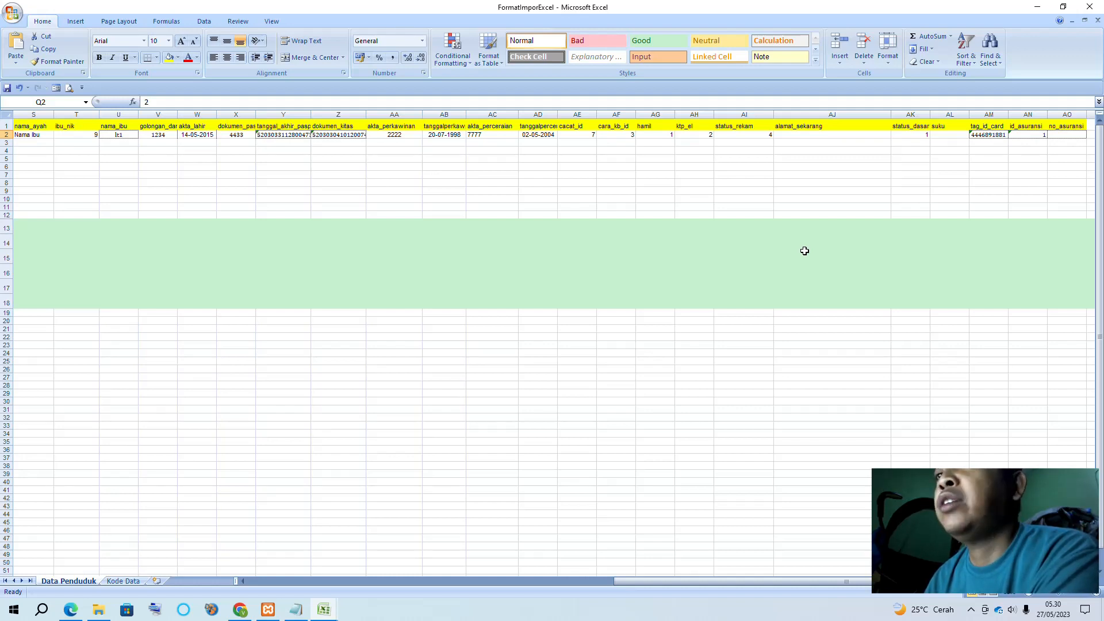
Read the ktp_el codes (BELUM, KTP-EL) and HIDUP status_dasar code on the Kode Data sheet
{"action": "left_click", "coordinate": [127, 580]}
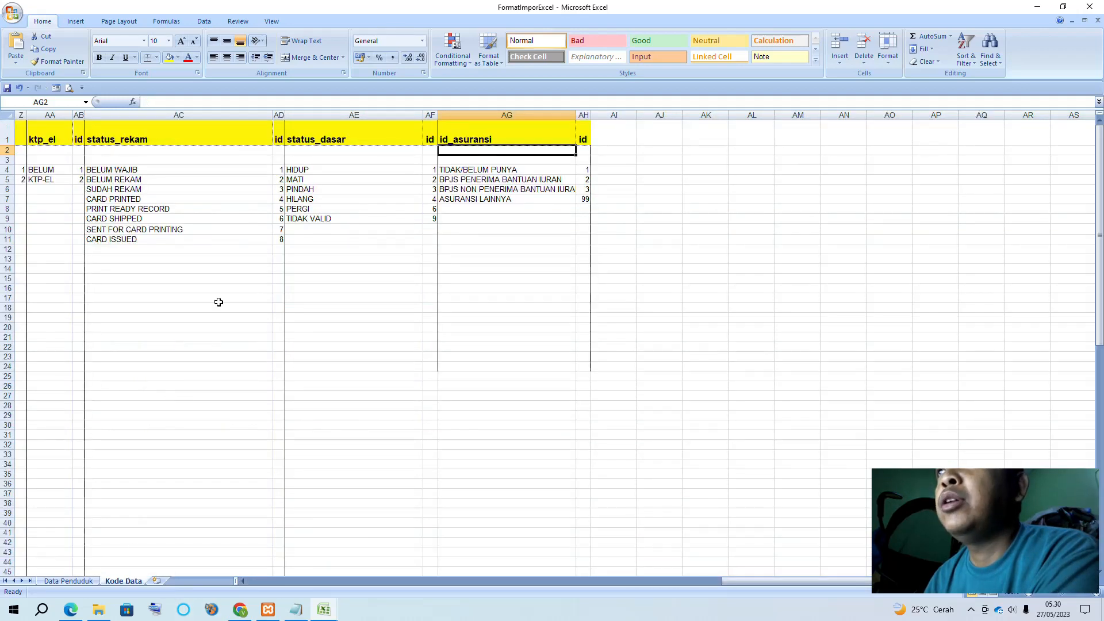
{"action": "left_click", "coordinate": [39, 171]}
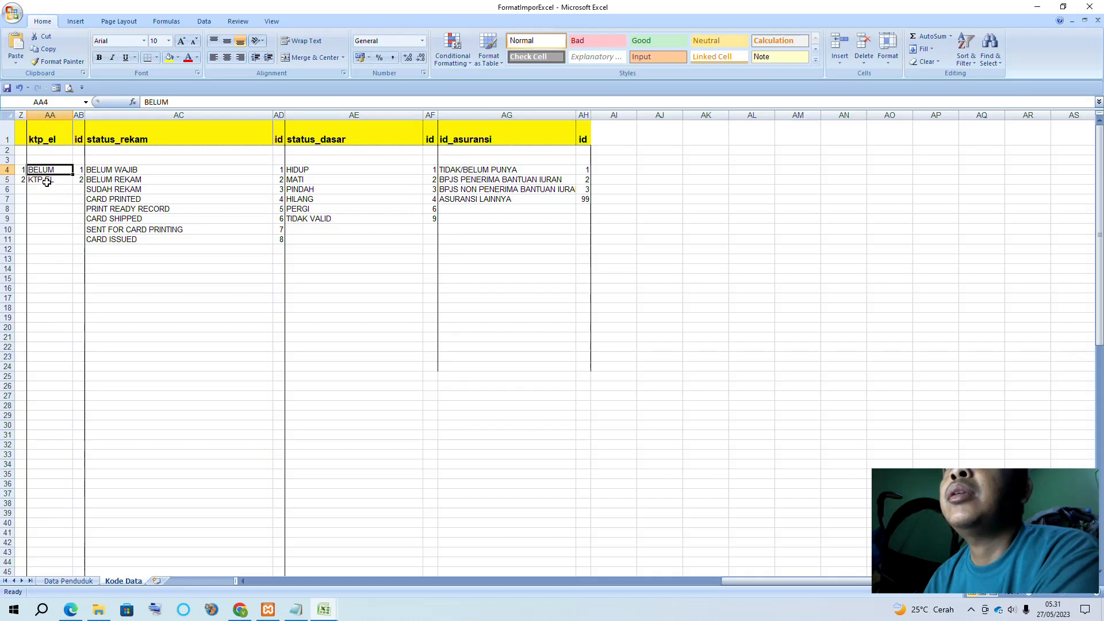
{"action": "left_click", "coordinate": [47, 182]}
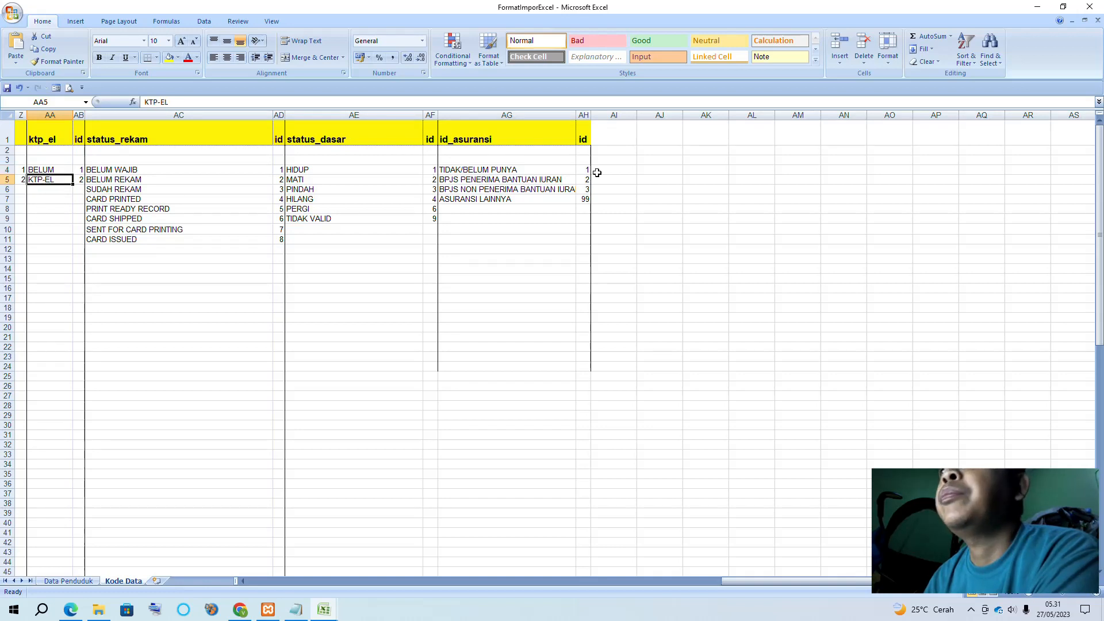
{"action": "left_click", "coordinate": [488, 161]}
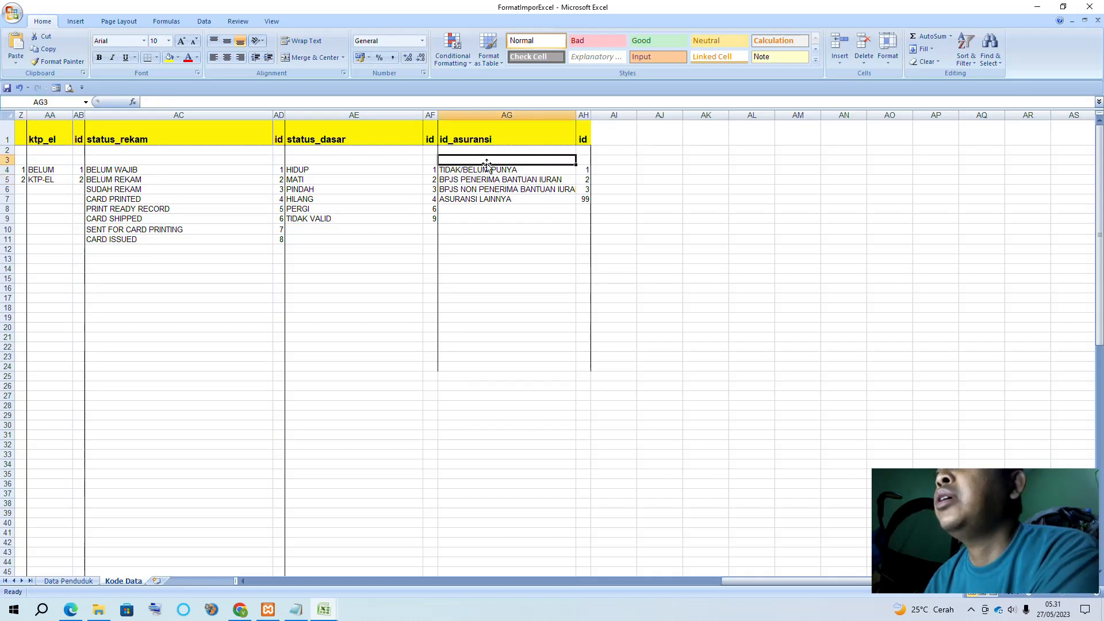
{"action": "left_click", "coordinate": [325, 169]}
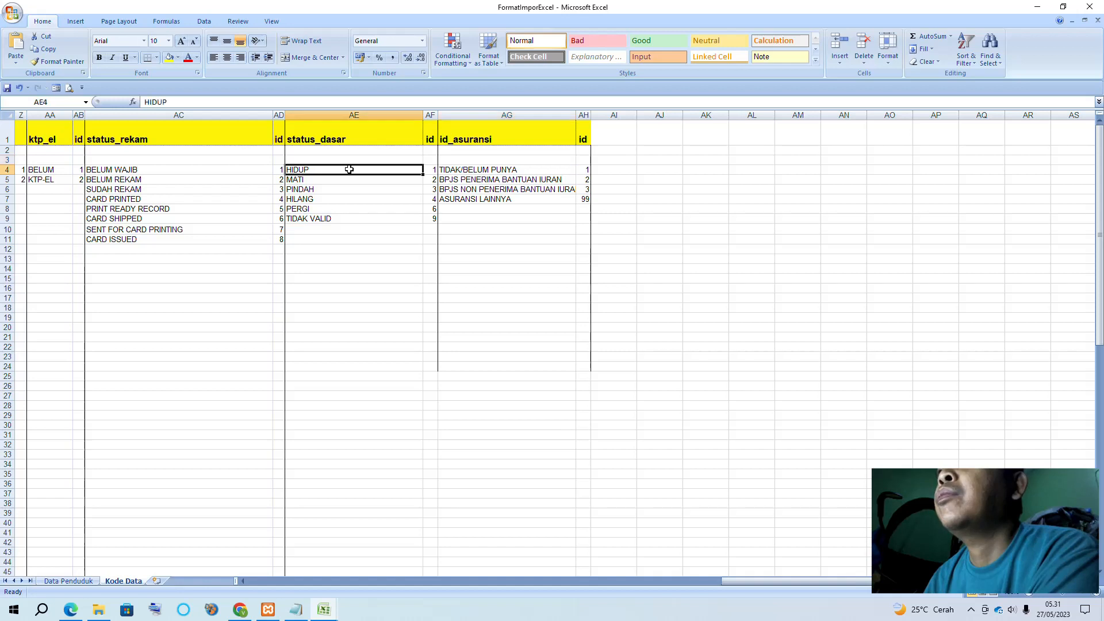
{"action": "left_click", "coordinate": [638, 183]}
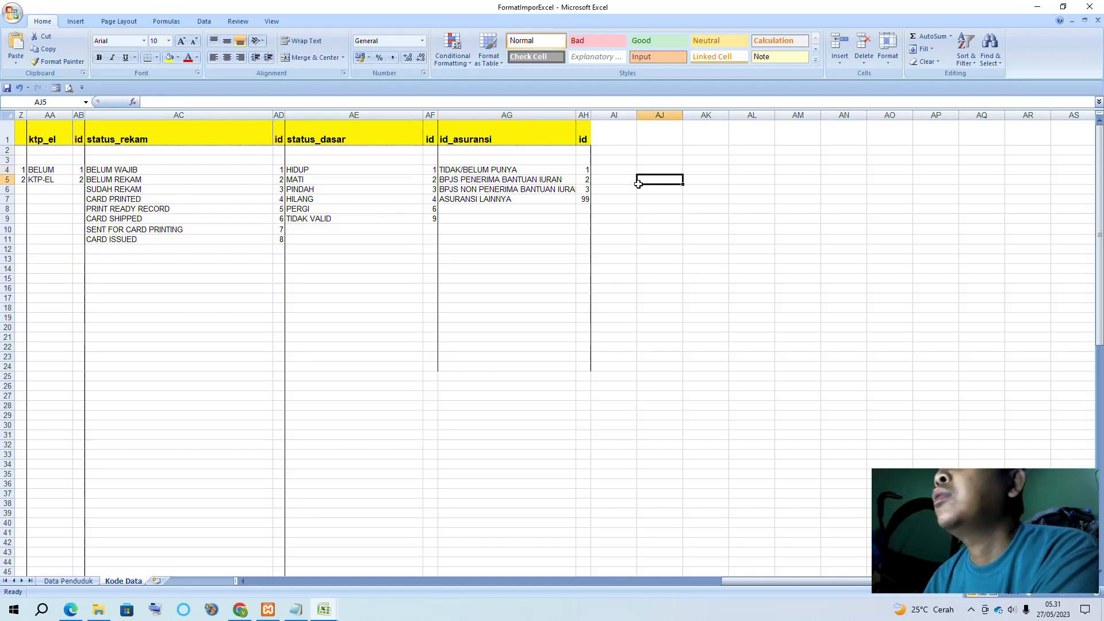
{"action": "left_click", "coordinate": [68, 581]}
Check cacat_id 7 and the insurance fields, matching ASURANSI LAINNYA on the Kode Data sheet
{"action": "left_click", "coordinate": [577, 134]}
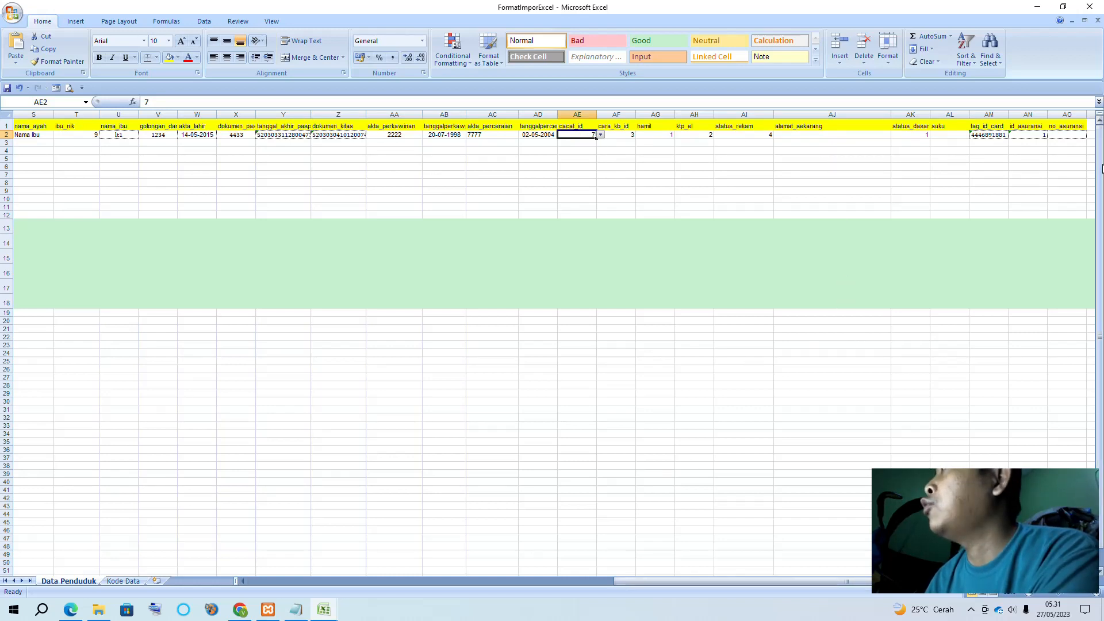
{"action": "left_click", "coordinate": [1079, 136]}
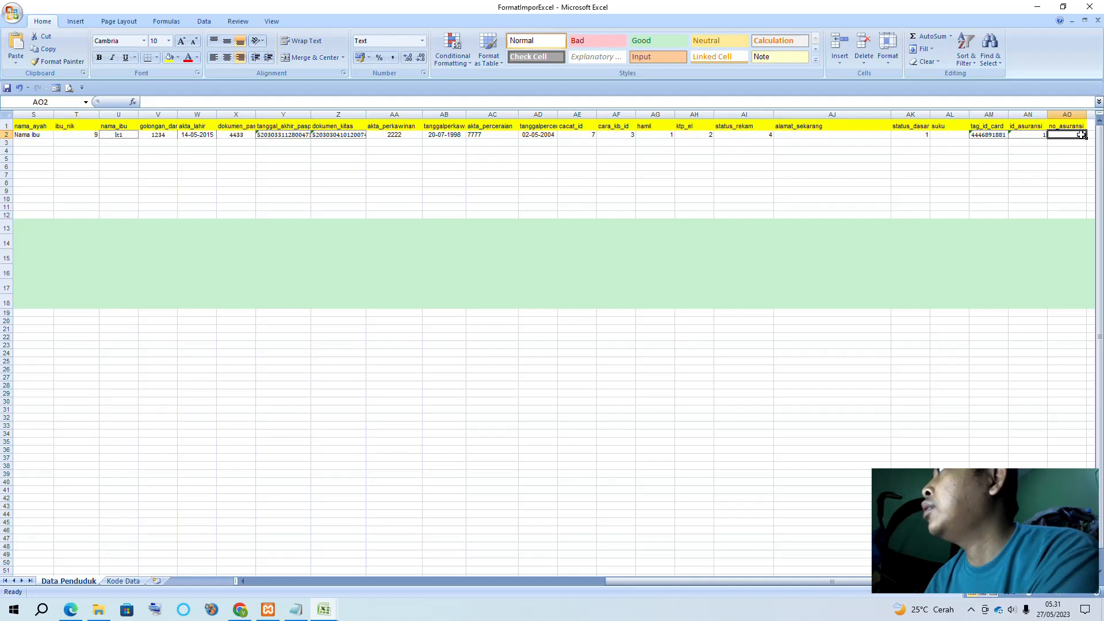
{"action": "left_click", "coordinate": [1034, 135]}
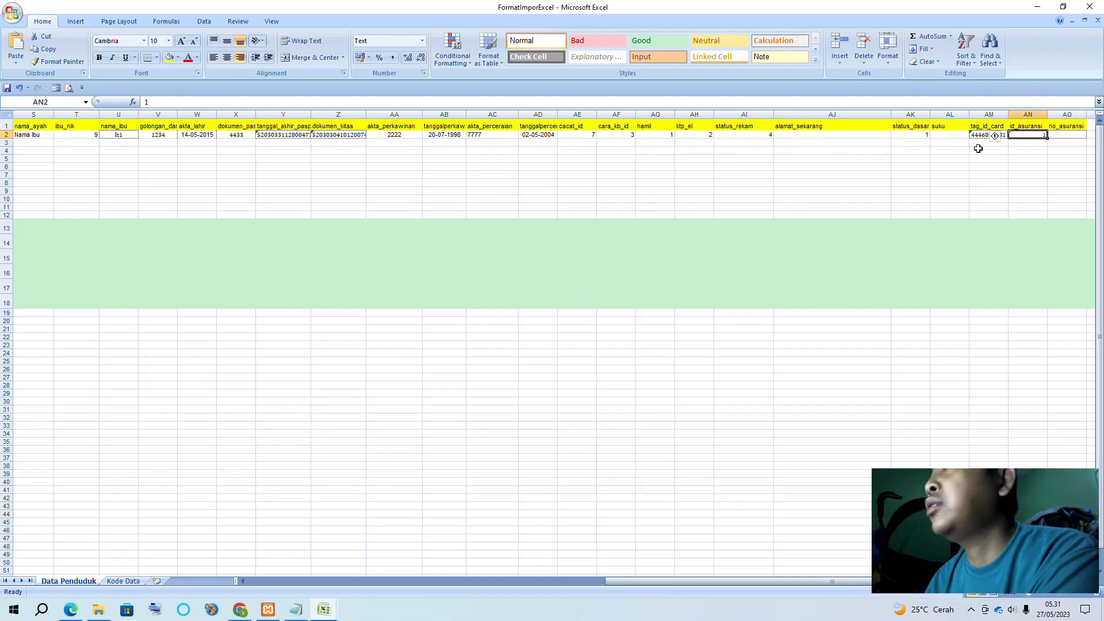
{"action": "left_click", "coordinate": [137, 582]}
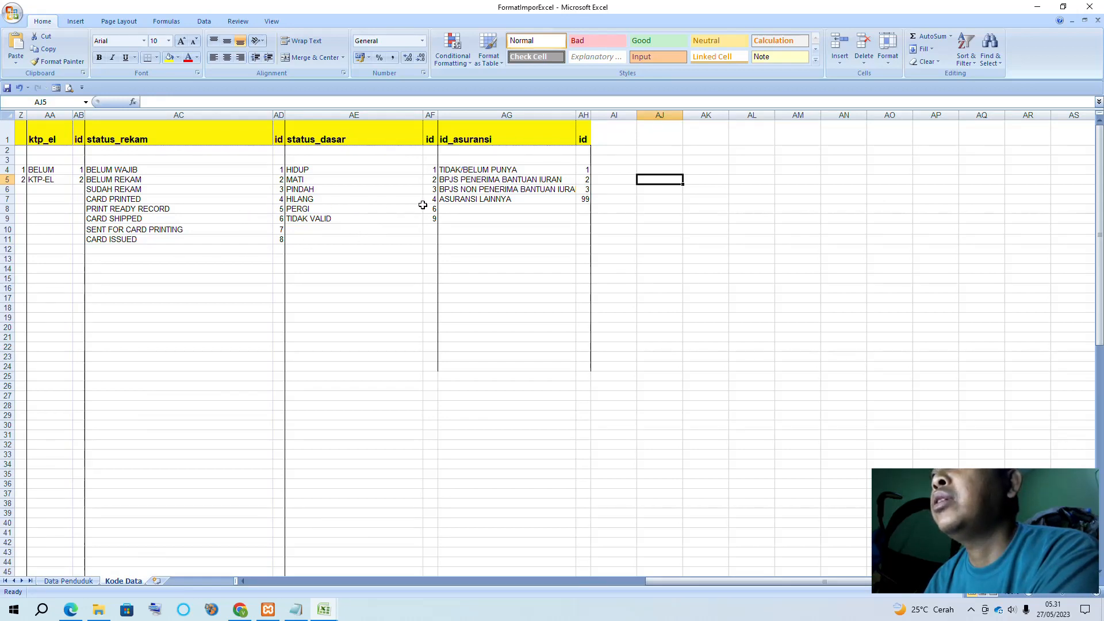
{"action": "left_click", "coordinate": [490, 200]}
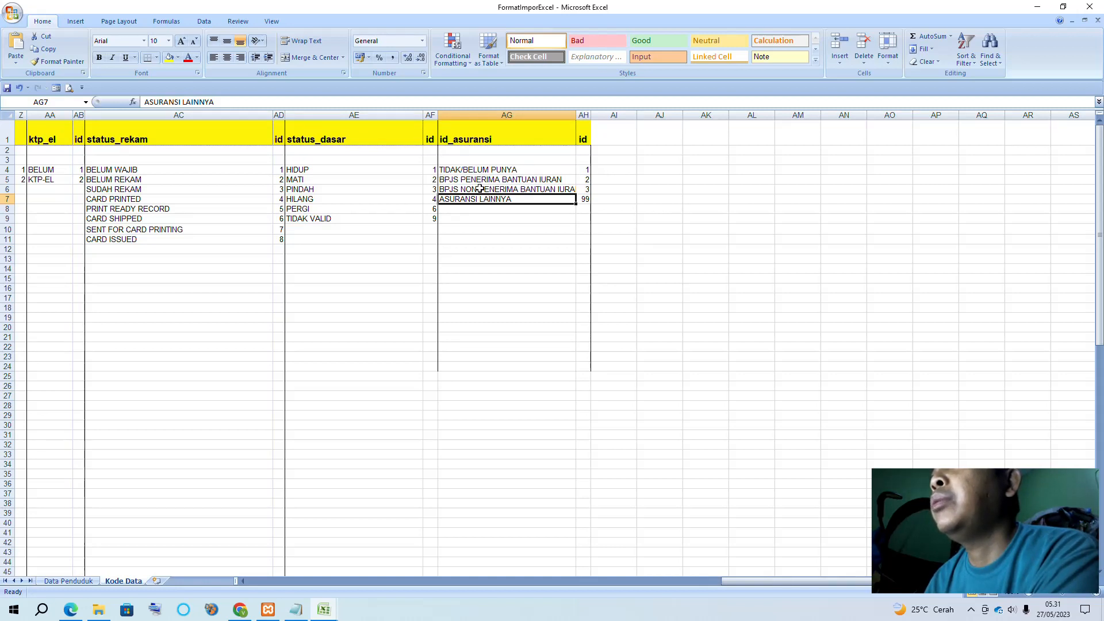
{"action": "left_click", "coordinate": [66, 580]}
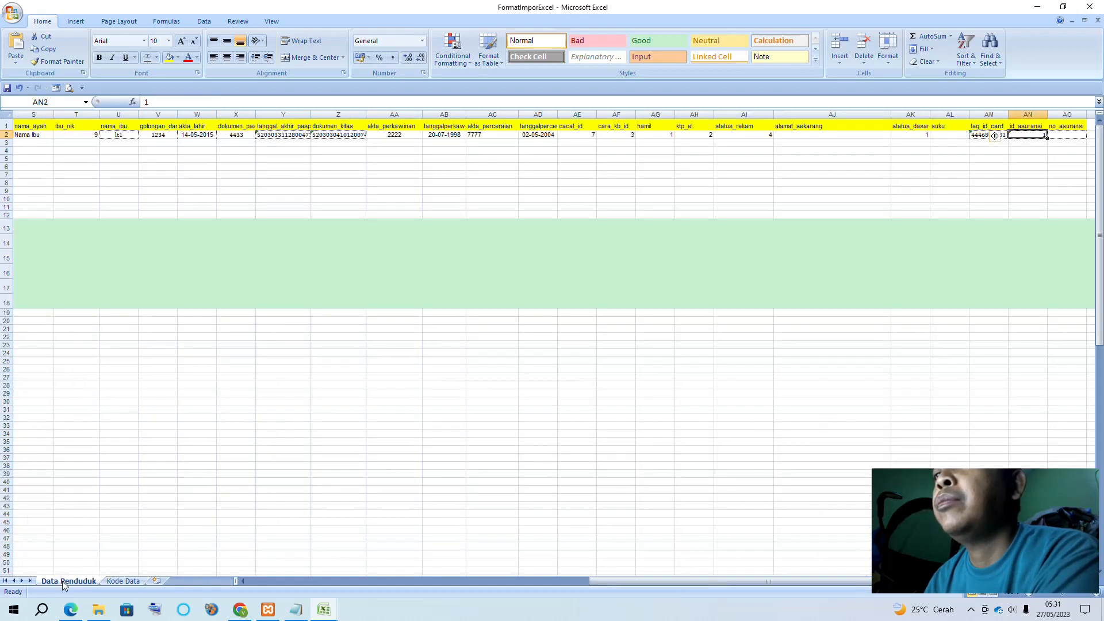
Check the status_dasar options and the alamat_sekarang cell, then close the FormatImporExcel workbook
{"action": "left_click", "coordinate": [910, 135]}
{"action": "left_click", "coordinate": [933, 135]}
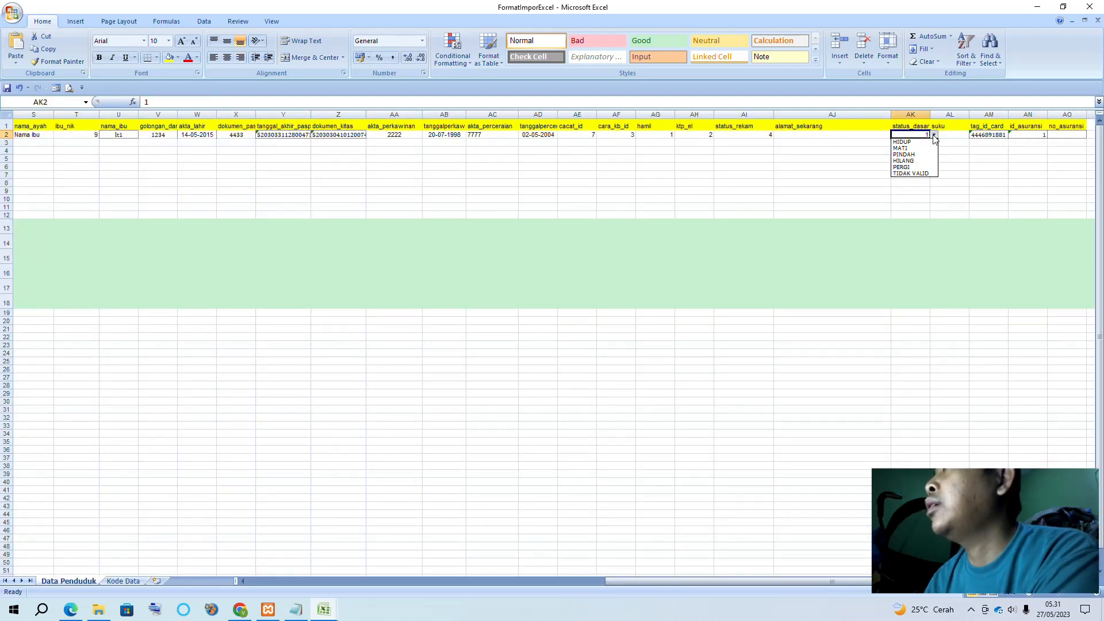
{"action": "left_click", "coordinate": [982, 193]}
{"action": "left_click", "coordinate": [851, 137]}
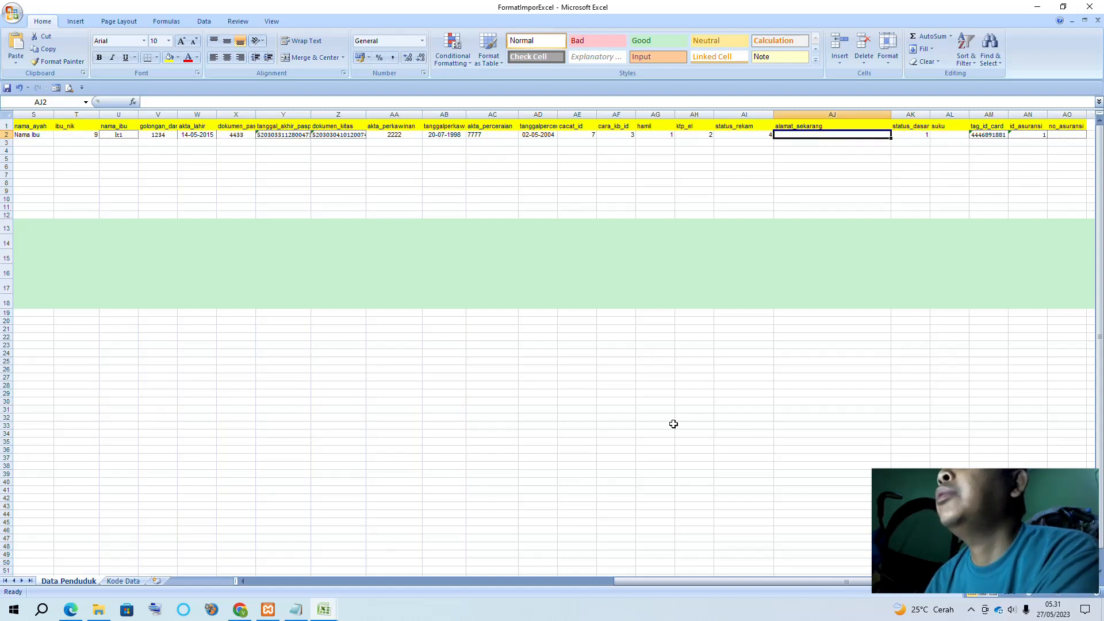
{"action": "left_click_drag", "start_coordinate": [725, 581], "coordinate": [353, 577]}
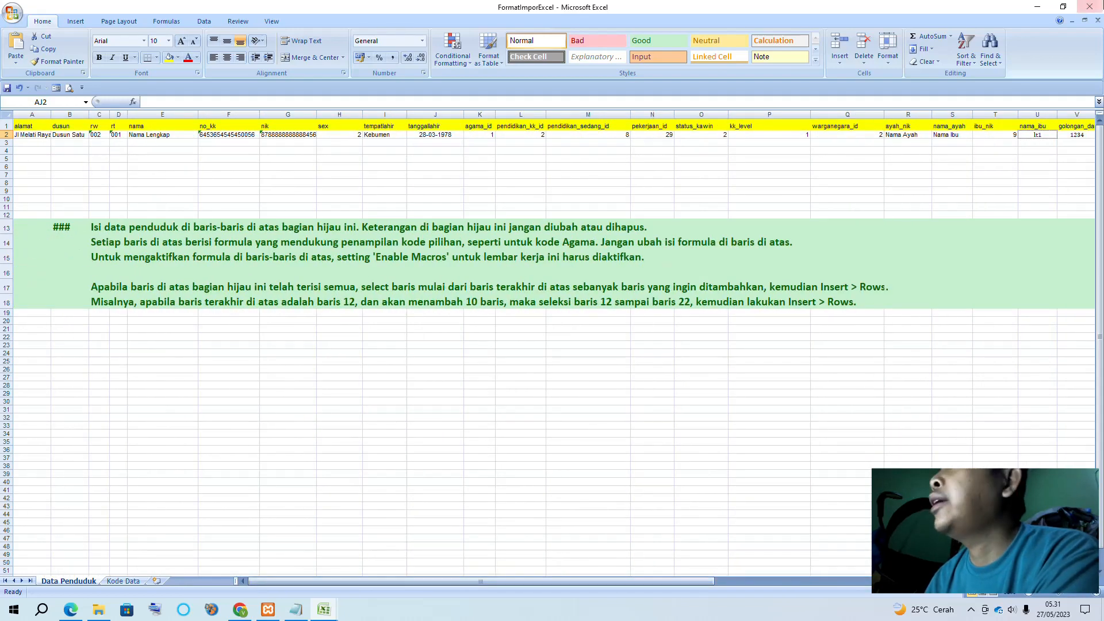
{"action": "left_click", "coordinate": [1088, 8]}
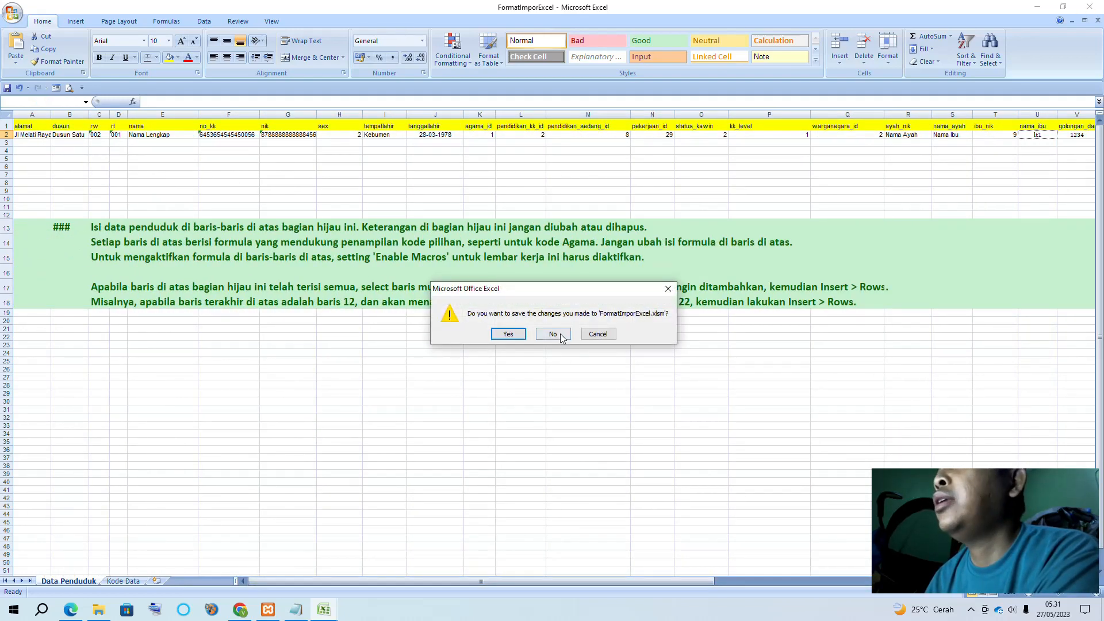
Discard the template changes, scroll through contoh_penduduk's rows up to 98, then close Excel
{"action": "left_click", "coordinate": [553, 335]}
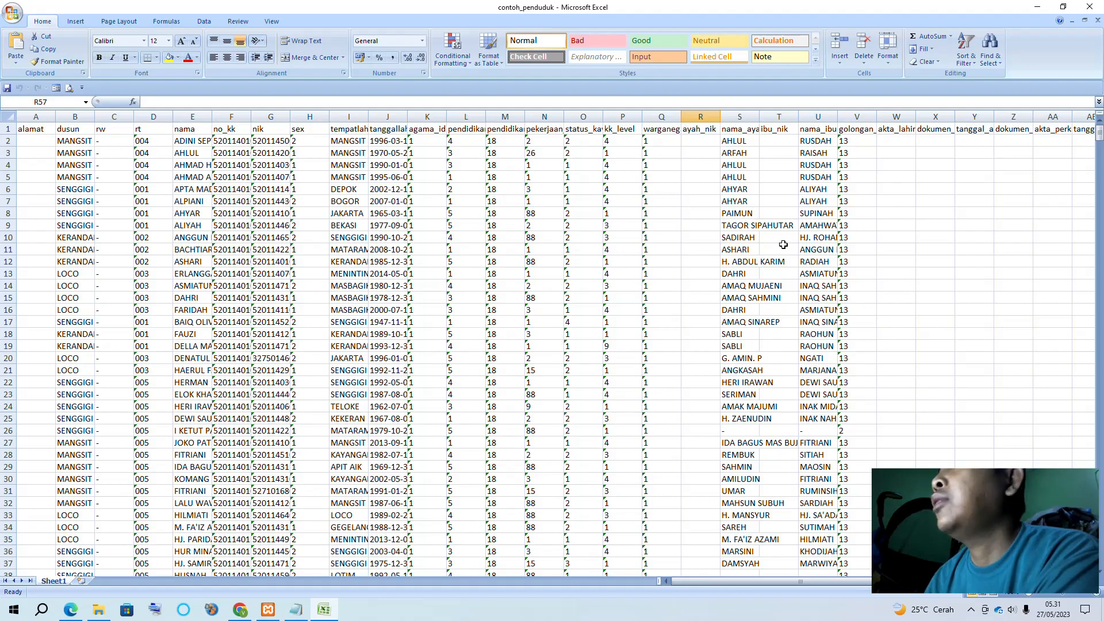
{"action": "left_click_drag", "start_coordinate": [850, 581], "coordinate": [741, 577]}
{"action": "scroll", "coordinate": [371, 399], "scroll_direction": "down", "scroll_amount": 6}
{"action": "scroll", "coordinate": [370, 399], "scroll_direction": "down", "scroll_amount": 20}
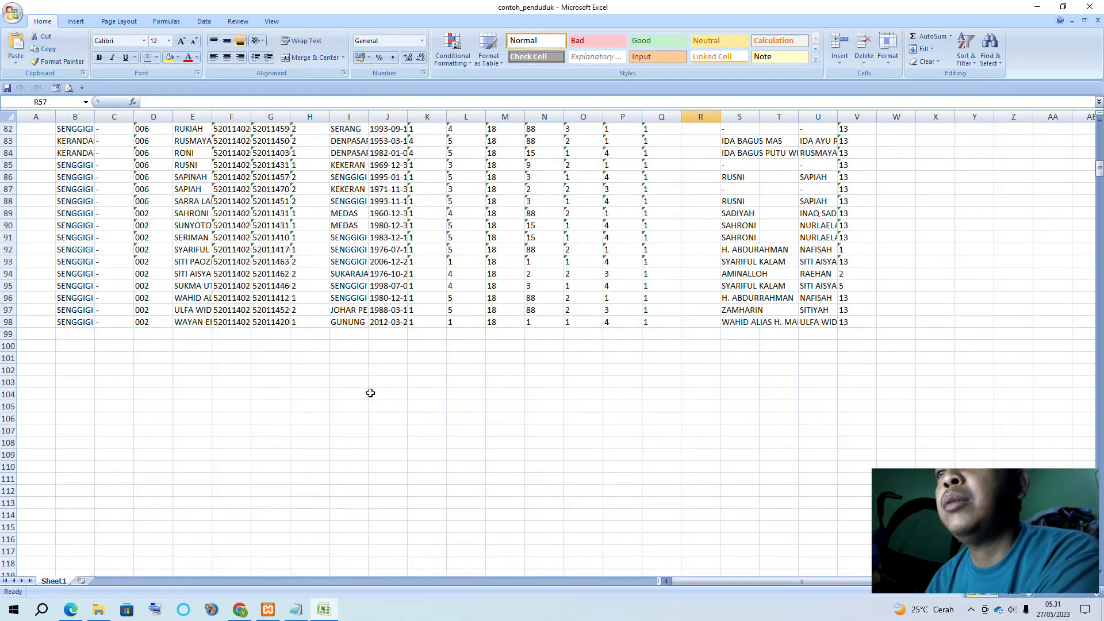
{"action": "scroll", "coordinate": [371, 393], "scroll_direction": "up", "scroll_amount": 8}
{"action": "scroll", "coordinate": [371, 394], "scroll_direction": "up", "scroll_amount": 20}
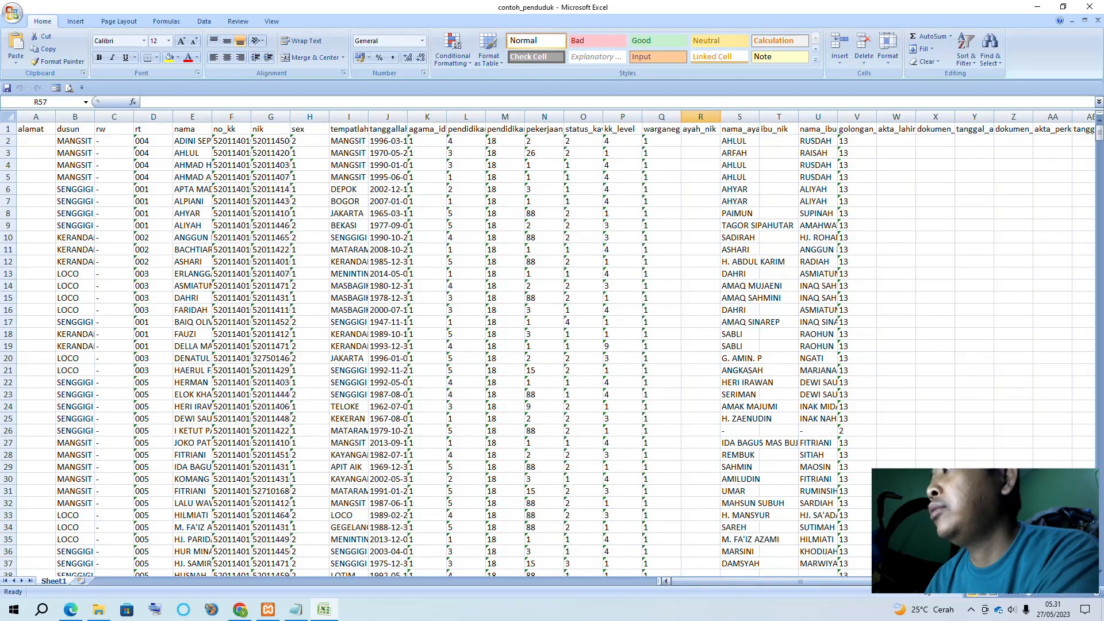
{"action": "scroll", "coordinate": [960, 310], "scroll_direction": "down", "scroll_amount": 4}
{"action": "scroll", "coordinate": [959, 311], "scroll_direction": "down", "scroll_amount": 20}
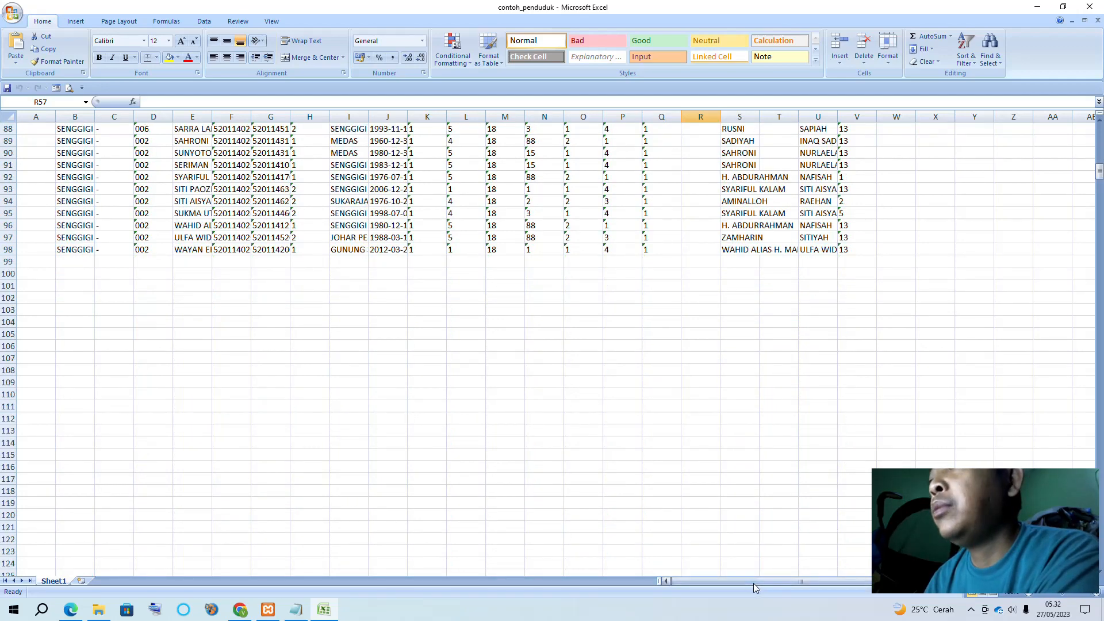
{"action": "left_click_drag", "start_coordinate": [754, 582], "coordinate": [704, 580]}
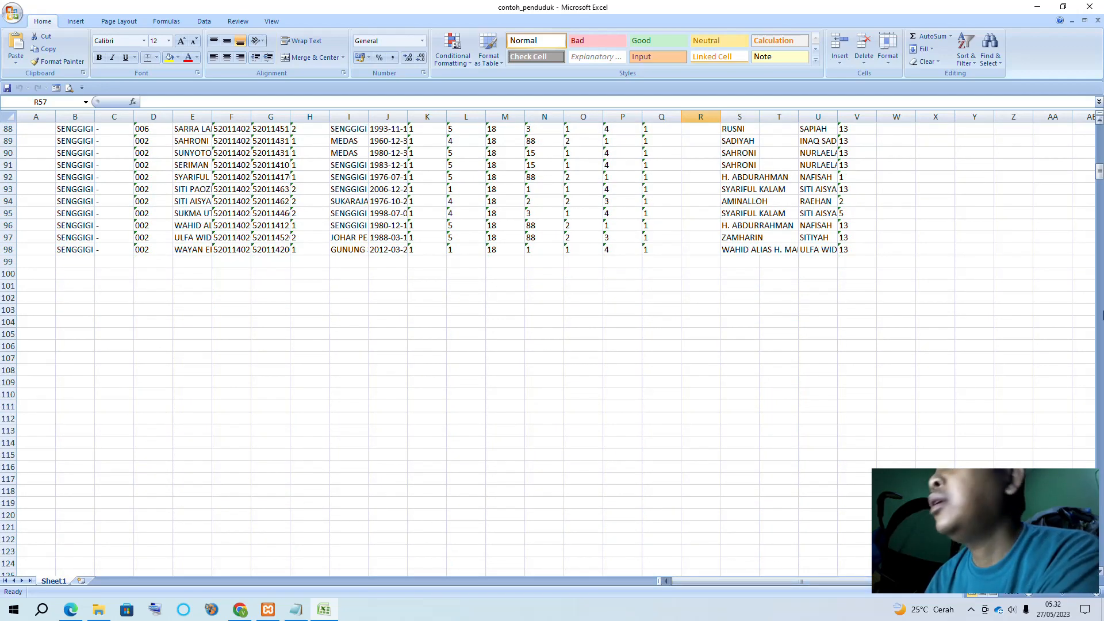
{"action": "left_click_drag", "start_coordinate": [1100, 173], "coordinate": [1100, 131]}
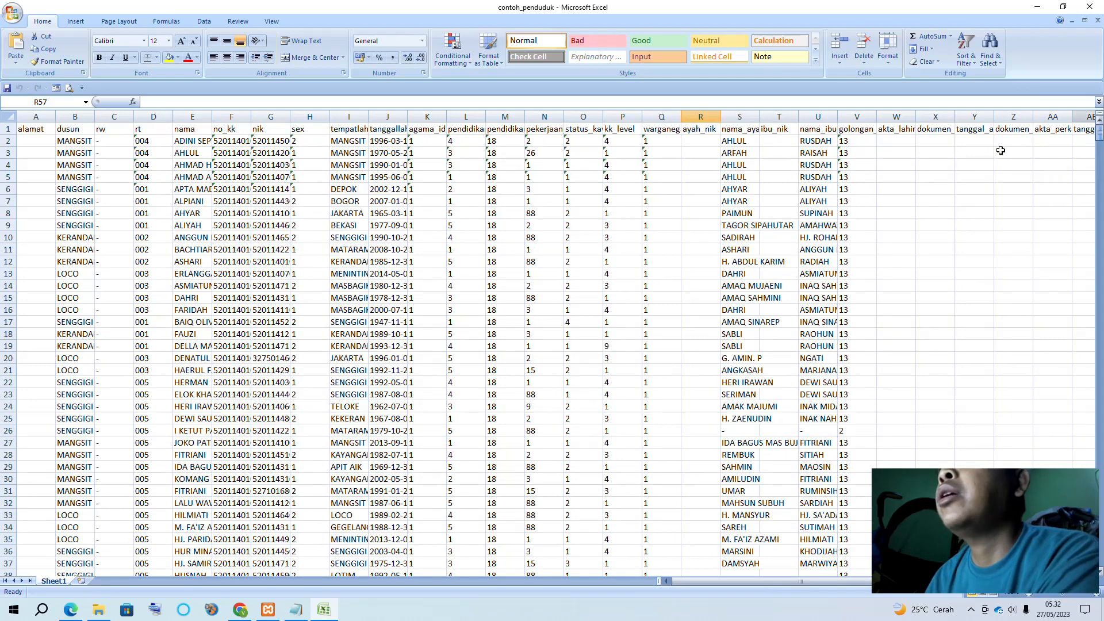
{"action": "left_click_drag", "start_coordinate": [734, 581], "coordinate": [828, 580]}
{"action": "left_click", "coordinate": [1090, 6]}
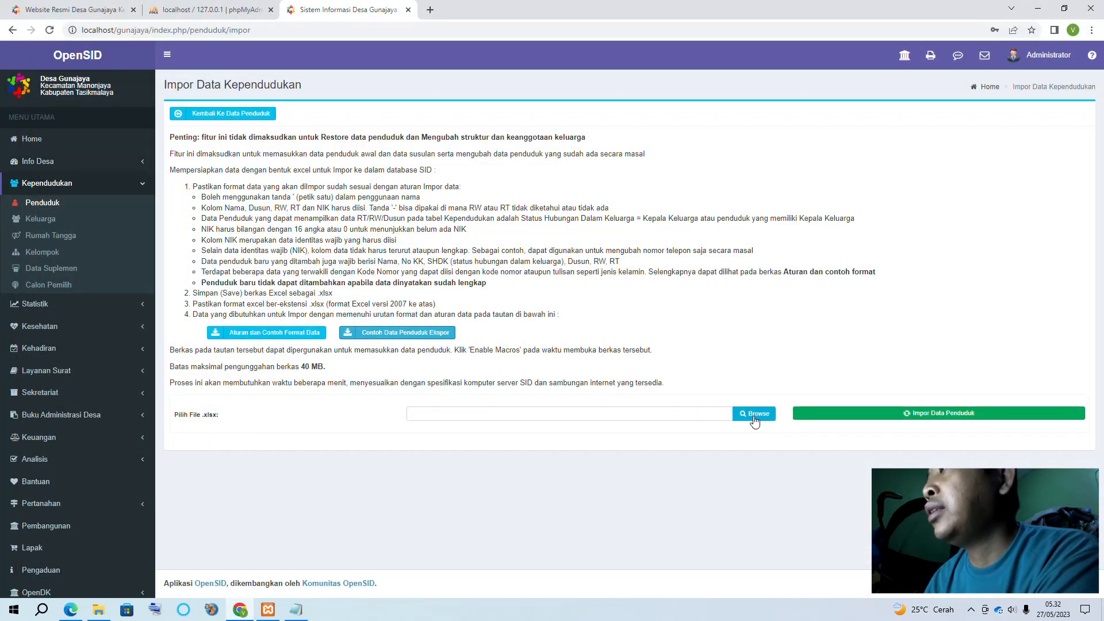
Choose contoh_penduduk.xlsx from Downloads as the import file and start the resident import
{"action": "left_click", "coordinate": [754, 414]}
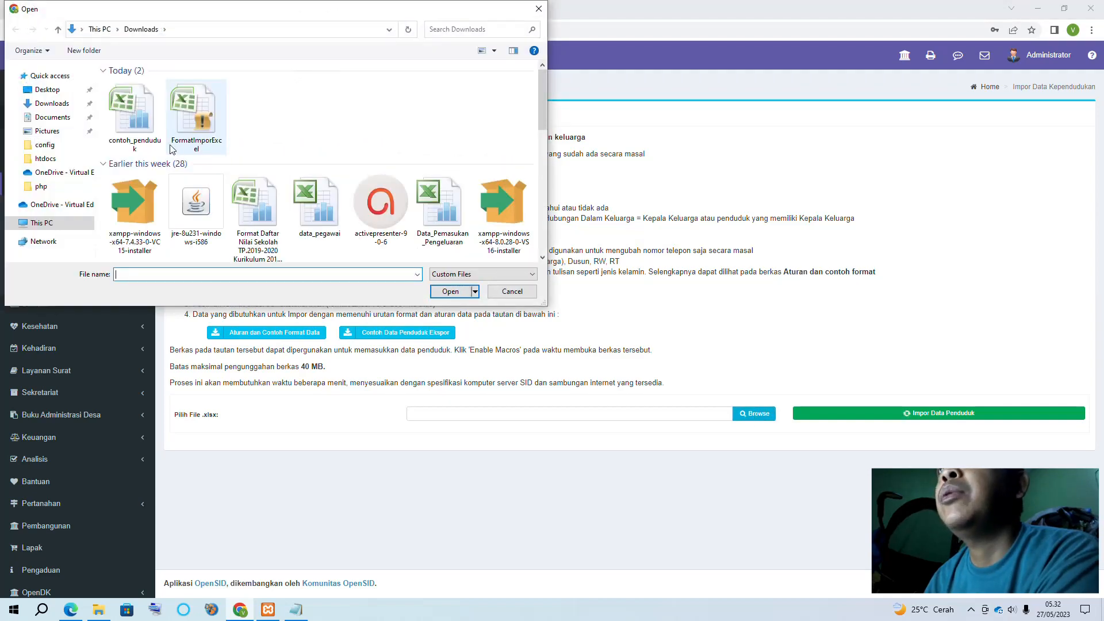
{"action": "double_click", "coordinate": [130, 133]}
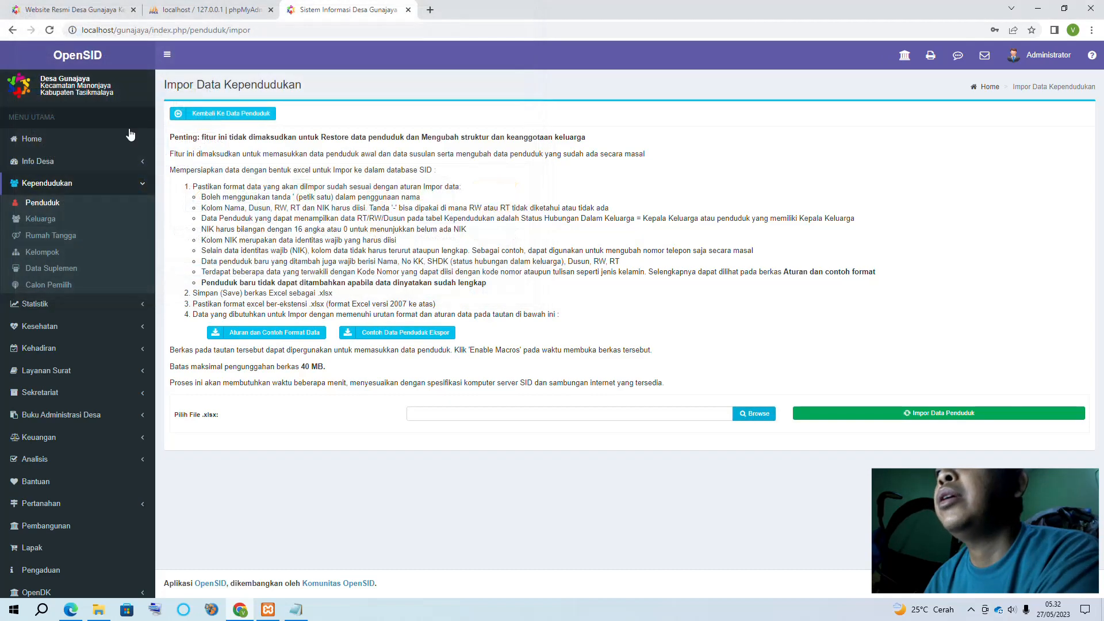
{"action": "left_click", "coordinate": [924, 411]}
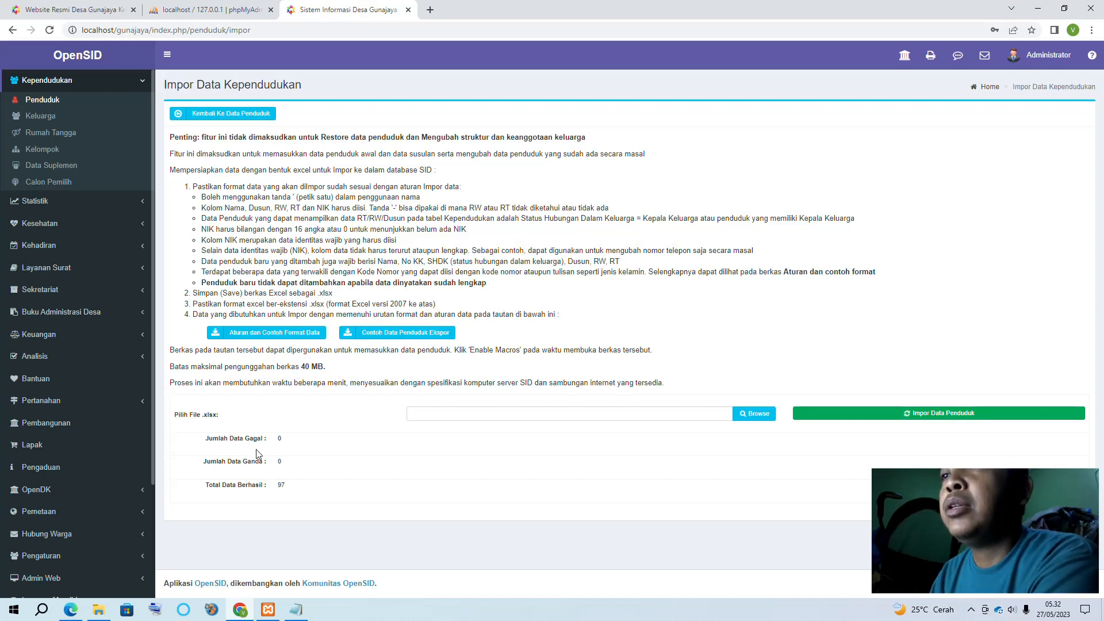
{"action": "left_click", "coordinate": [98, 612]}
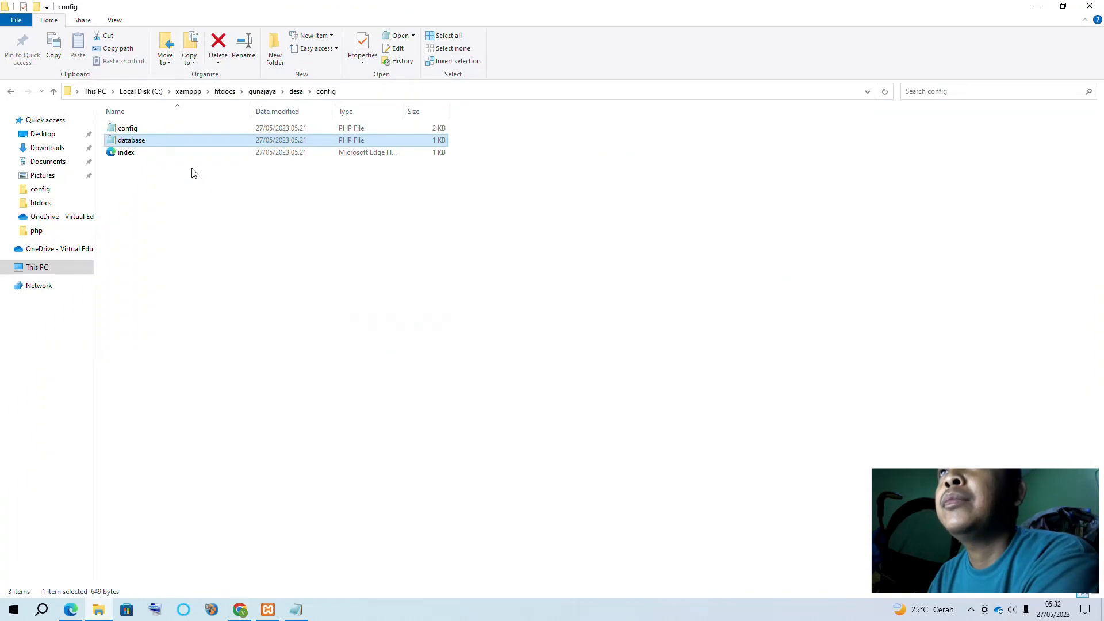
{"action": "left_click", "coordinate": [50, 148]}
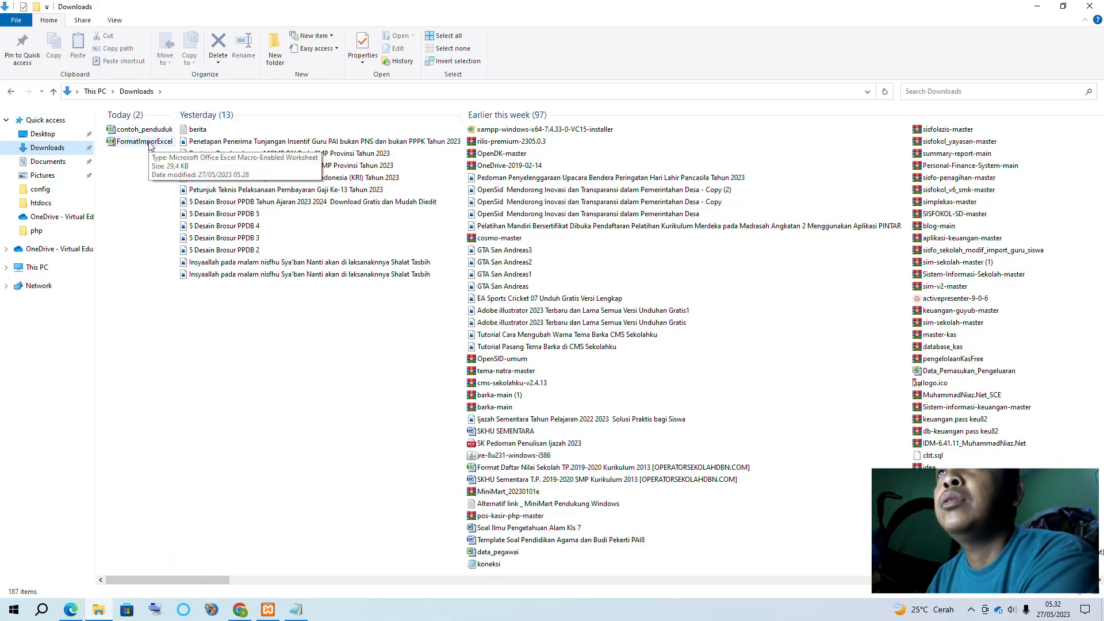
{"action": "left_click", "coordinate": [240, 610]}
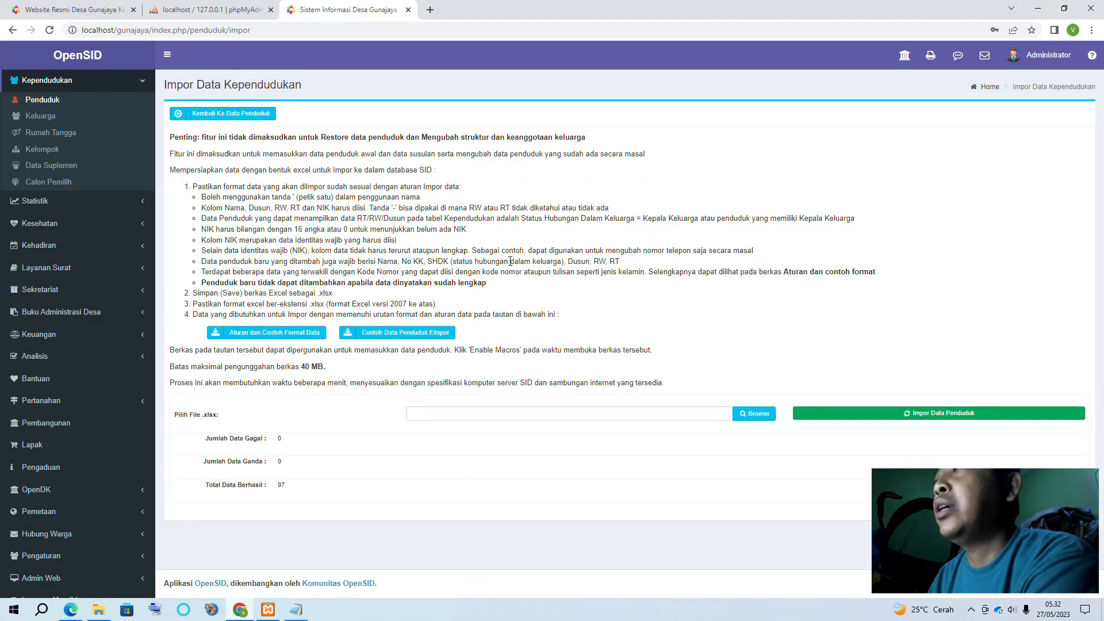
View the Wilayah Administratif hamlet list under Info Desa
{"action": "scroll", "coordinate": [73, 216], "scroll_direction": "up", "scroll_amount": 3}
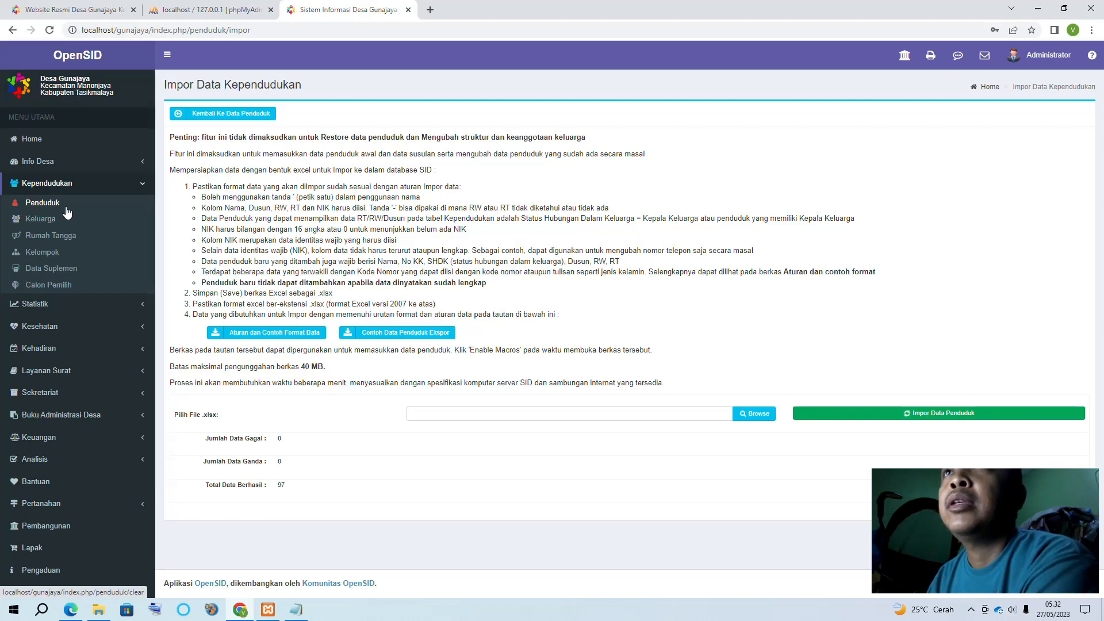
{"action": "left_click", "coordinate": [47, 162]}
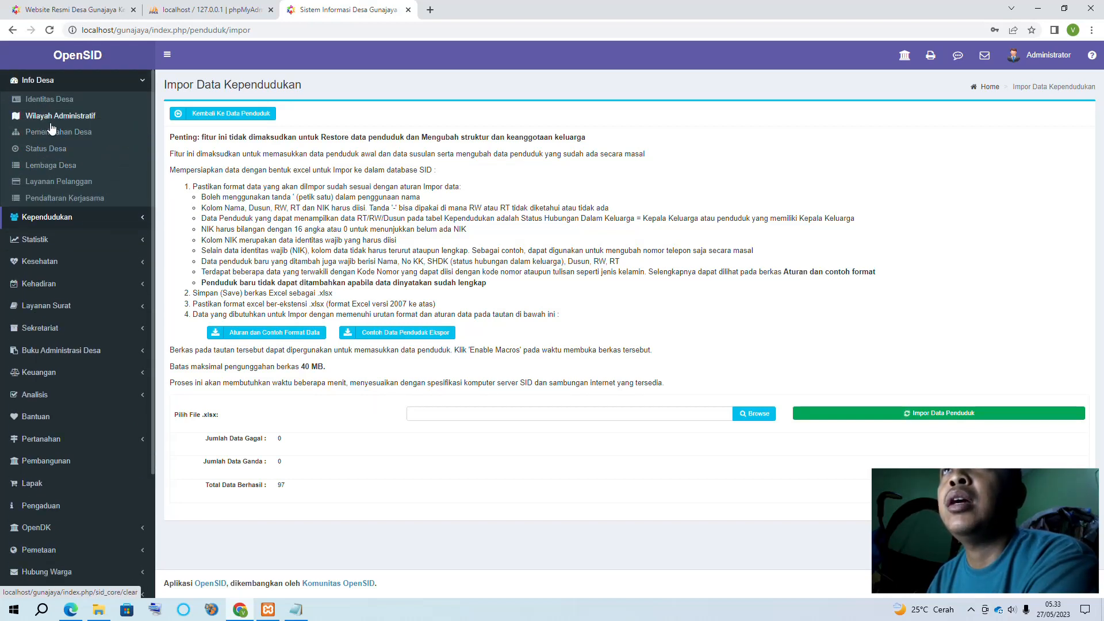
{"action": "left_click", "coordinate": [51, 118]}
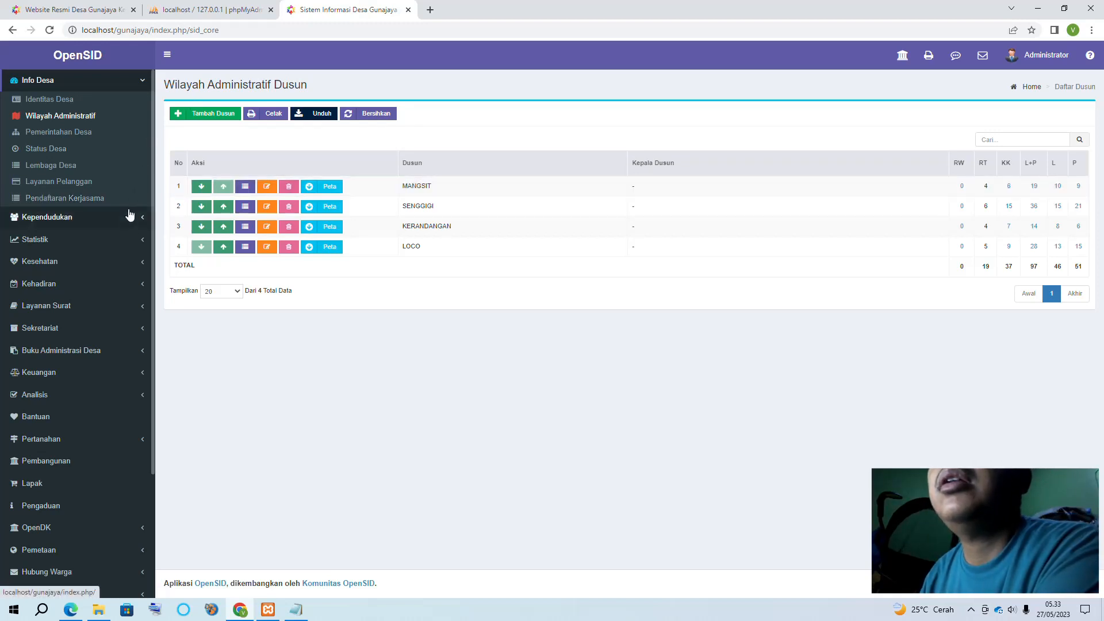
Browse the Sekretariat section, then open Pemerintahan Desa from Info Desa
{"action": "left_click", "coordinate": [143, 330]}
{"action": "scroll", "coordinate": [143, 335], "scroll_direction": "down", "scroll_amount": 1}
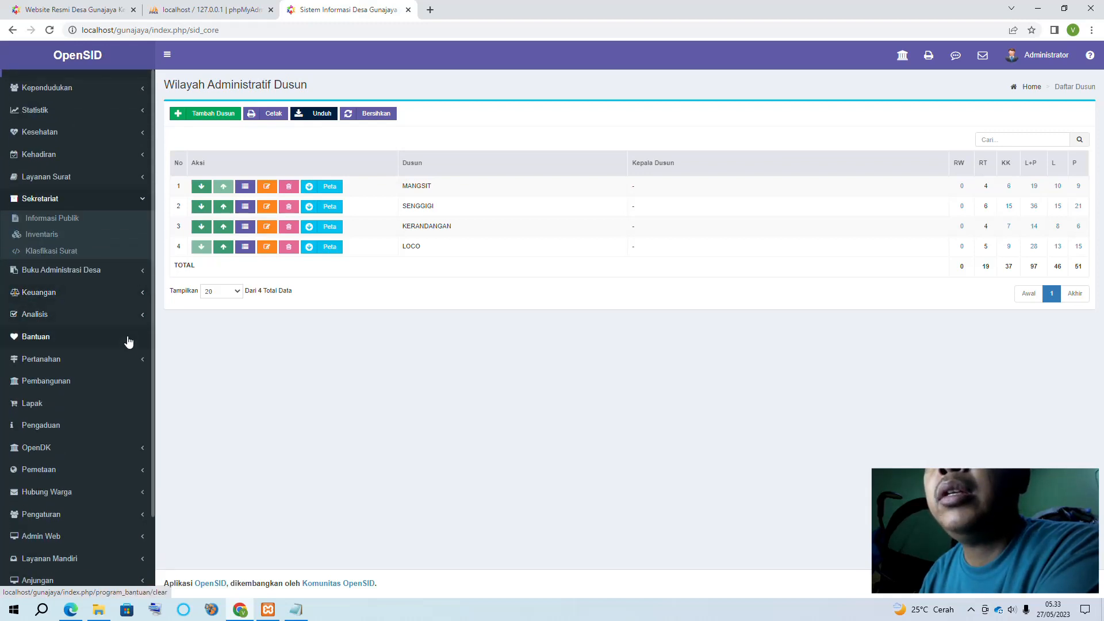
{"action": "scroll", "coordinate": [129, 342], "scroll_direction": "up", "scroll_amount": 2}
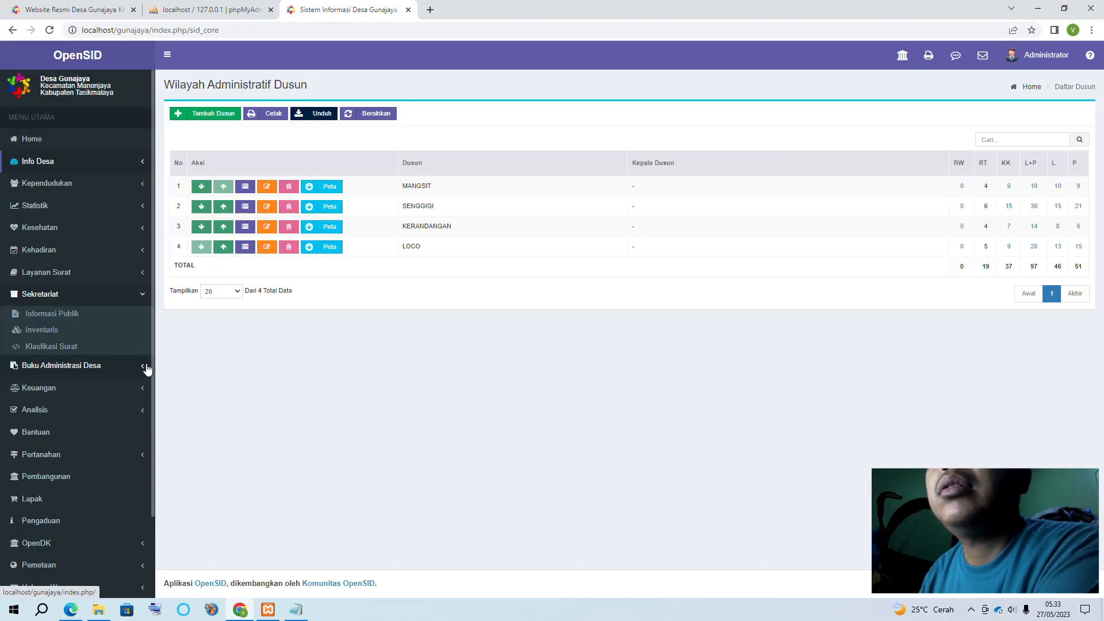
{"action": "scroll", "coordinate": [147, 368], "scroll_direction": "down", "scroll_amount": 2}
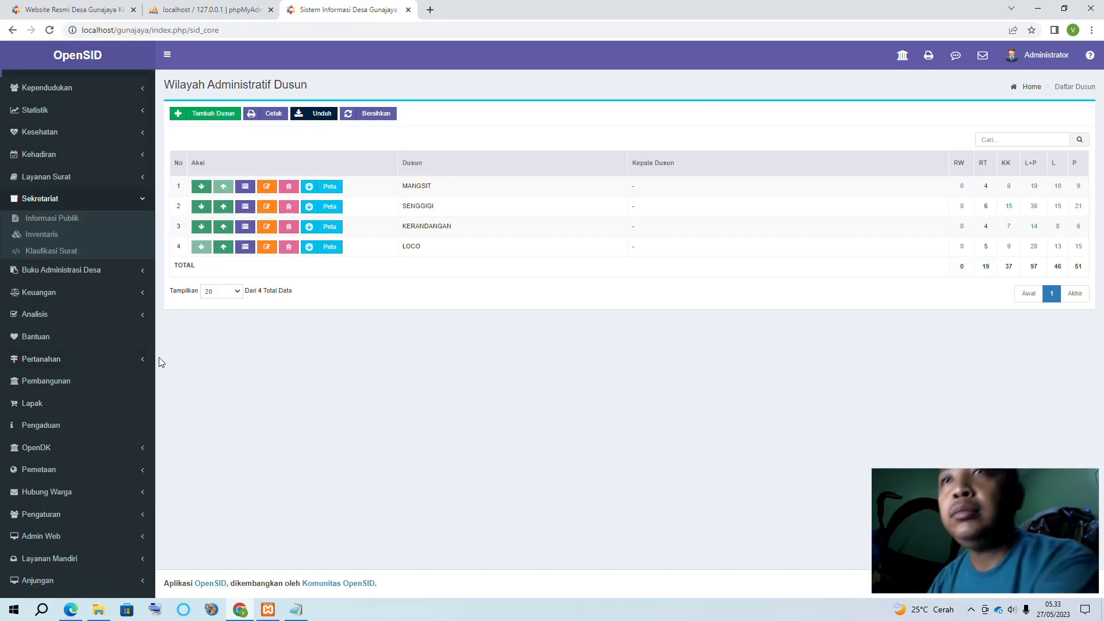
{"action": "scroll", "coordinate": [129, 421], "scroll_direction": "up", "scroll_amount": 2}
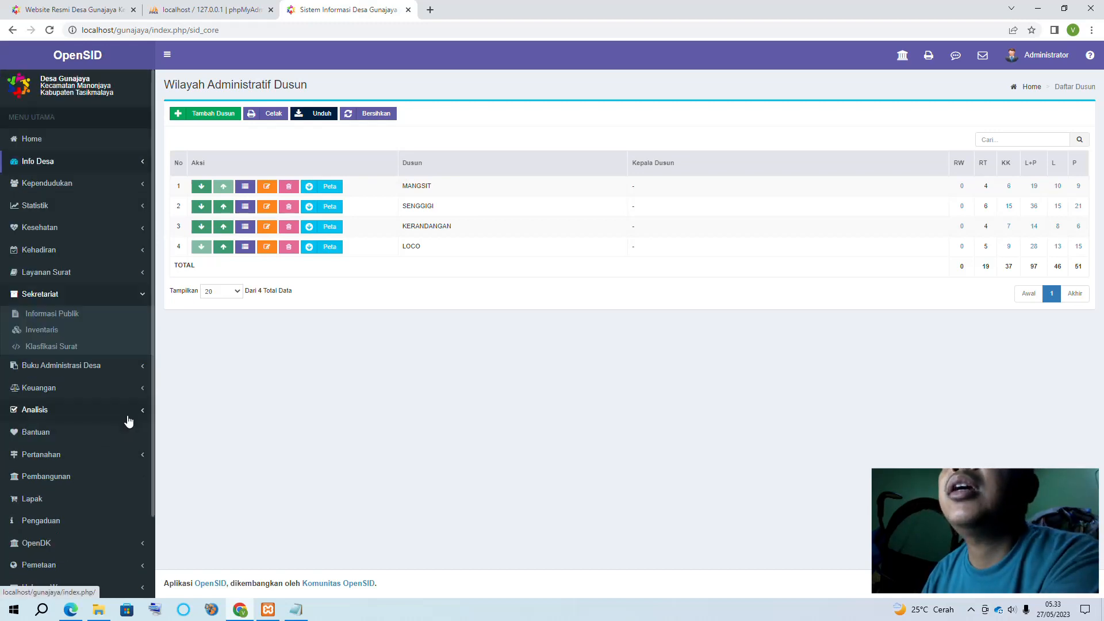
{"action": "left_click", "coordinate": [143, 165]}
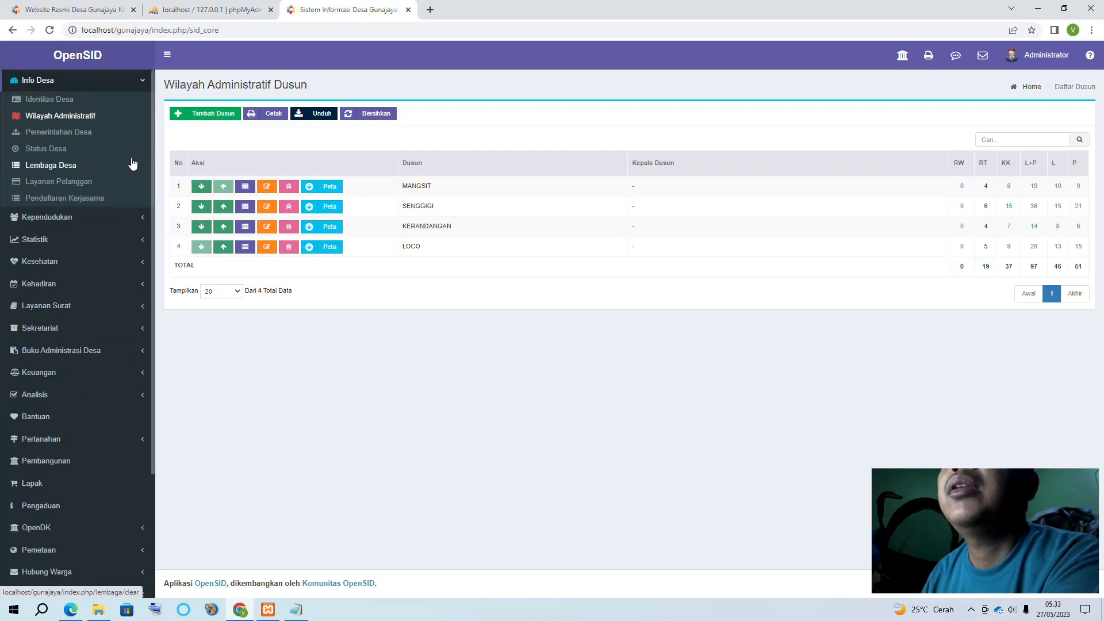
{"action": "left_click", "coordinate": [69, 133]}
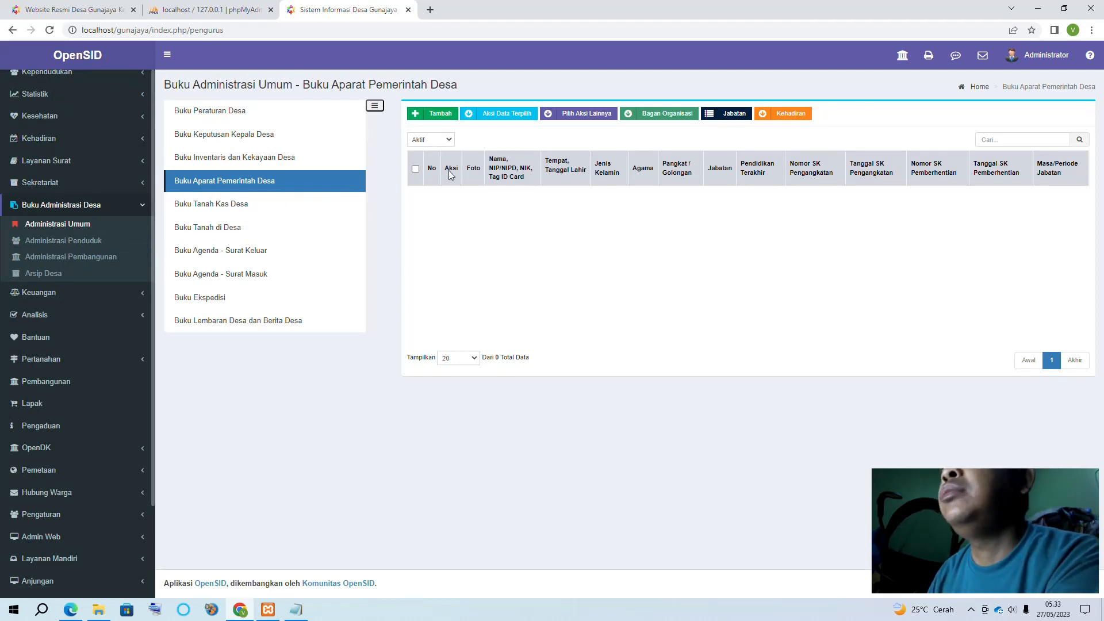
Open Buku Peraturan Desa and start a new regulation, keeping File as the document type
{"action": "left_click", "coordinate": [229, 115]}
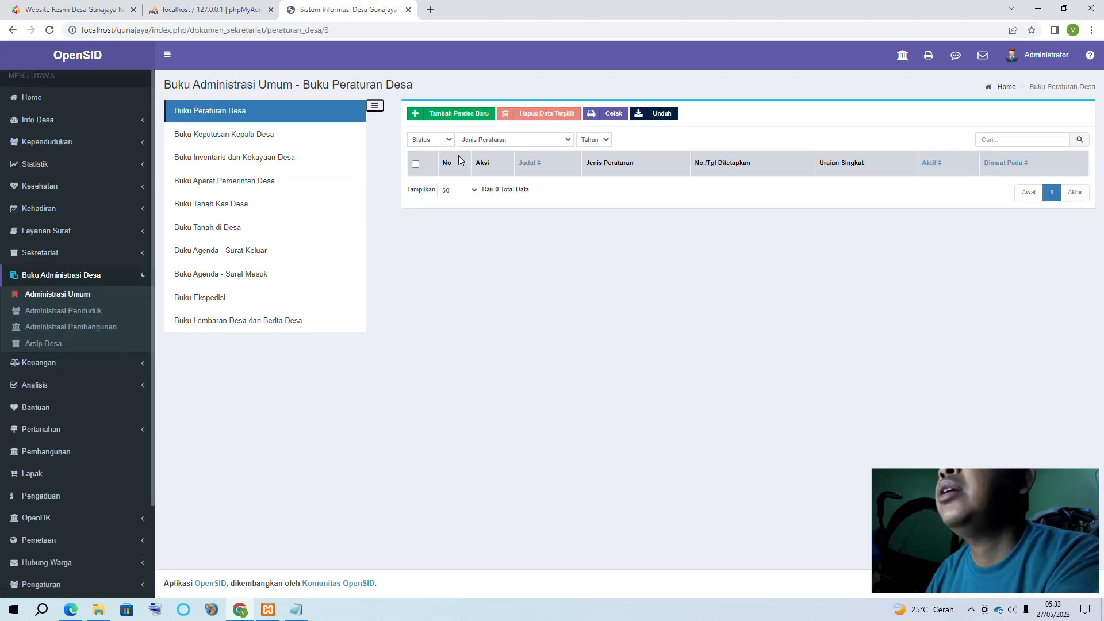
{"action": "left_click", "coordinate": [458, 120]}
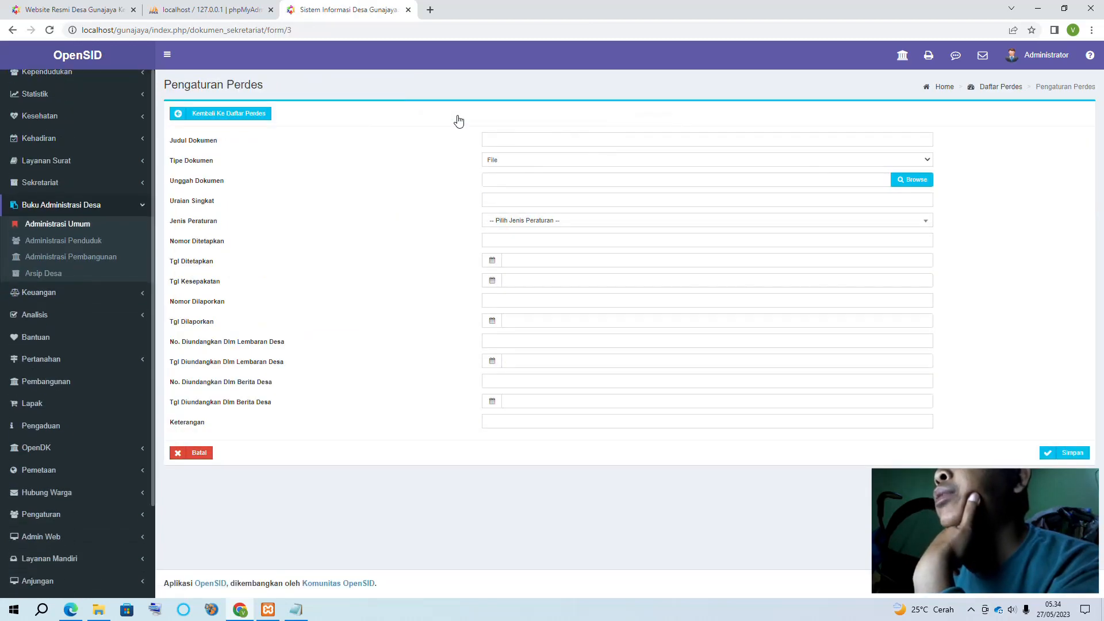
{"action": "left_click", "coordinate": [486, 139]}
{"action": "left_click", "coordinate": [506, 162]}
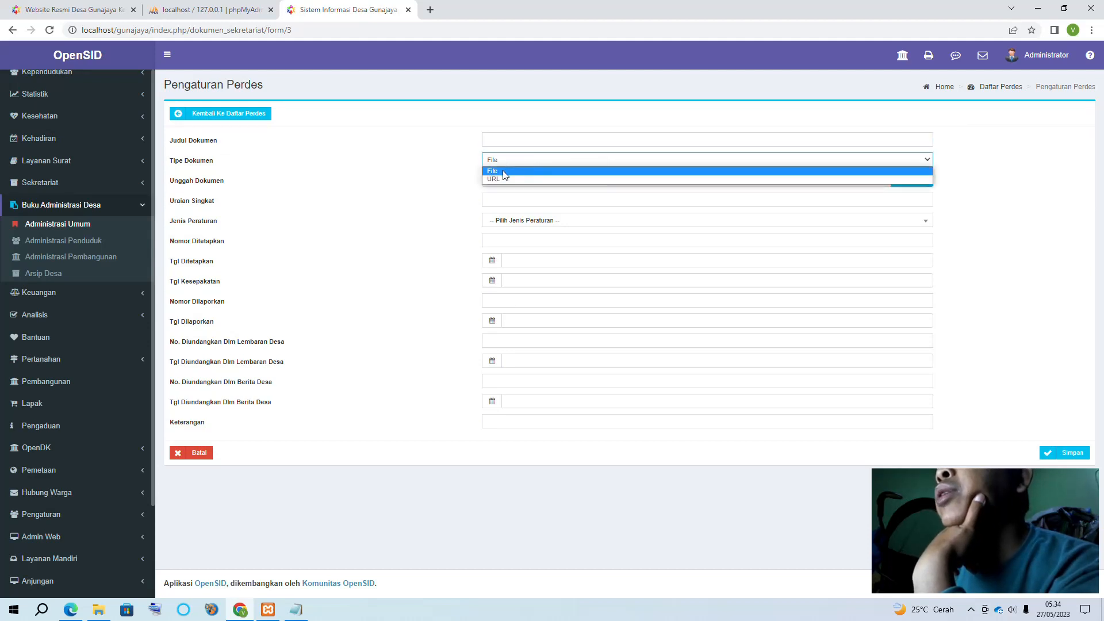
{"action": "left_click", "coordinate": [344, 167]}
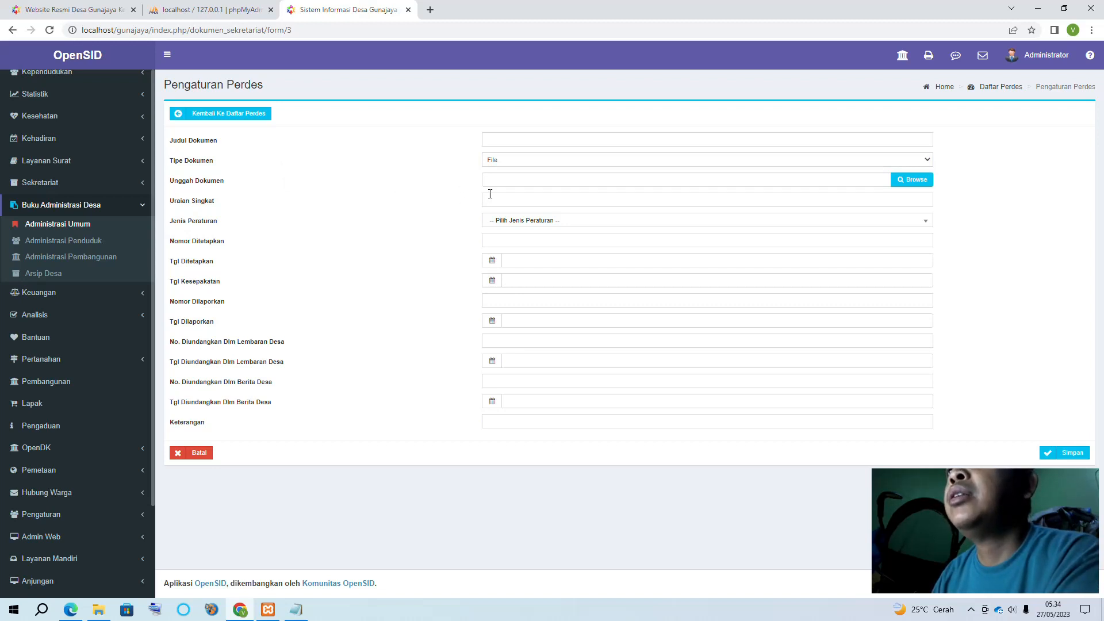
Review the Jenis Peraturan options without choosing one, then return to the regulations list
{"action": "left_click", "coordinate": [511, 225]}
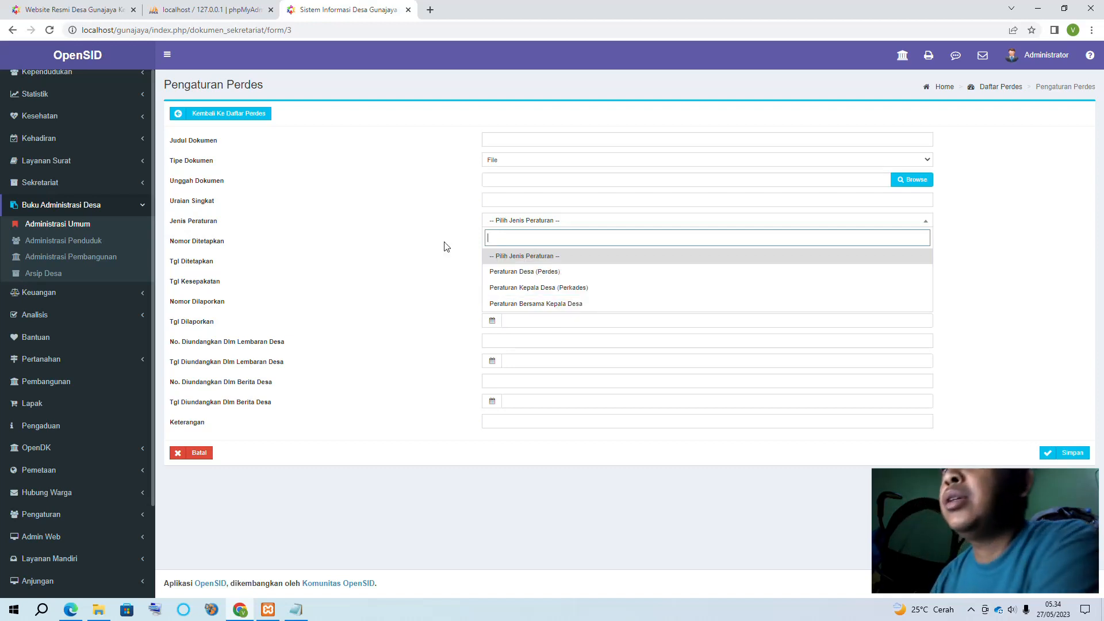
{"action": "left_click", "coordinate": [394, 234]}
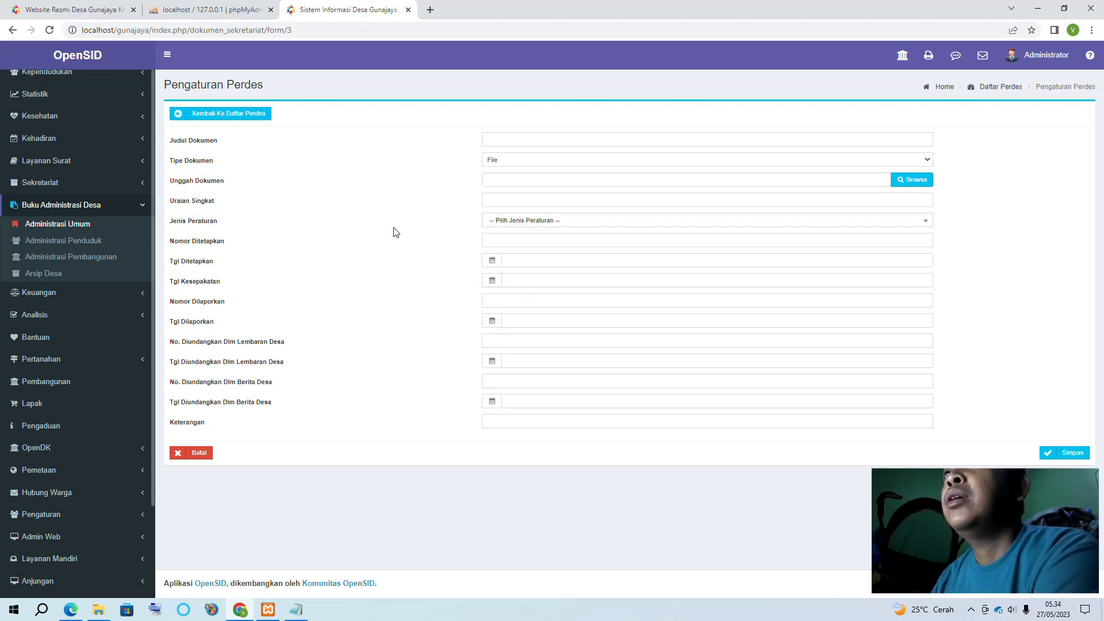
{"action": "left_click", "coordinate": [523, 224]}
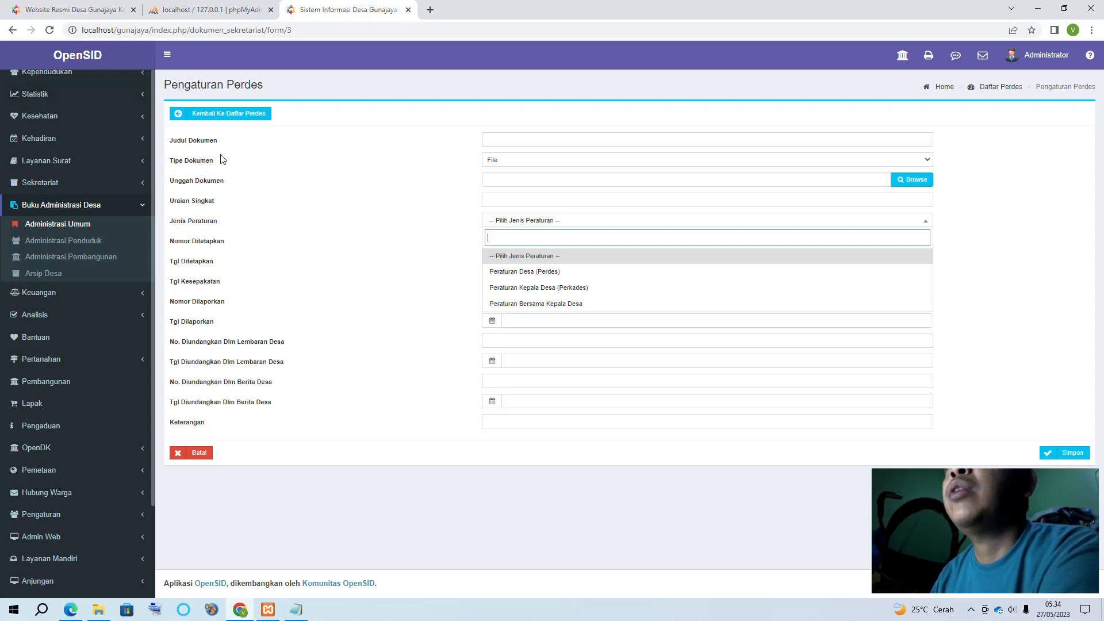
{"action": "left_click", "coordinate": [178, 114]}
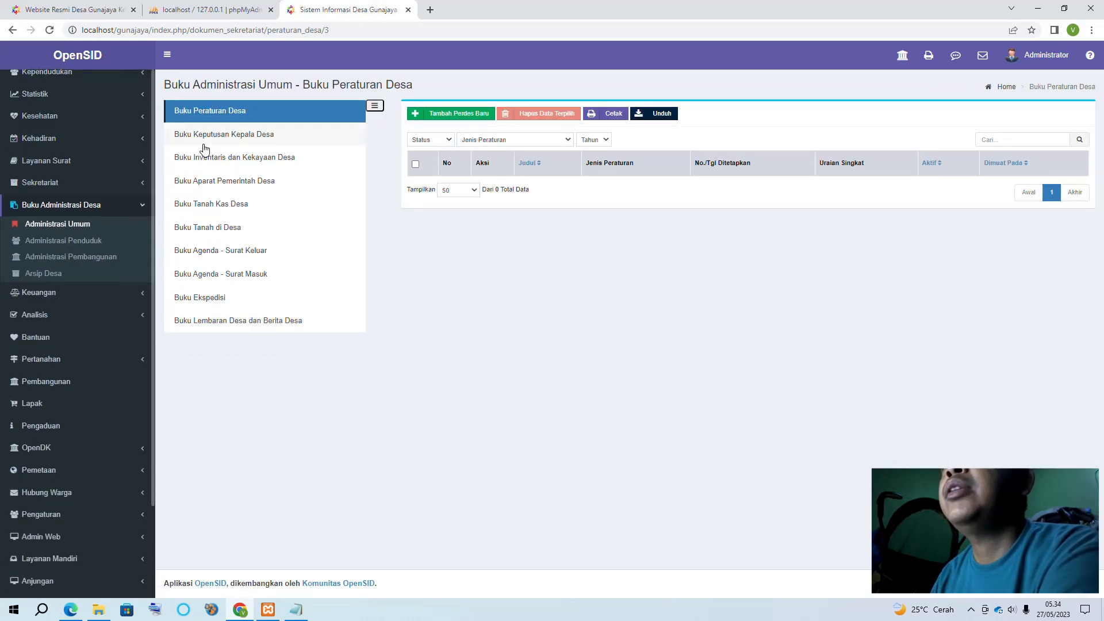
Open Buku Keputusan Kepala Desa and start a new decree, keeping File as the document type
{"action": "left_click", "coordinate": [239, 138]}
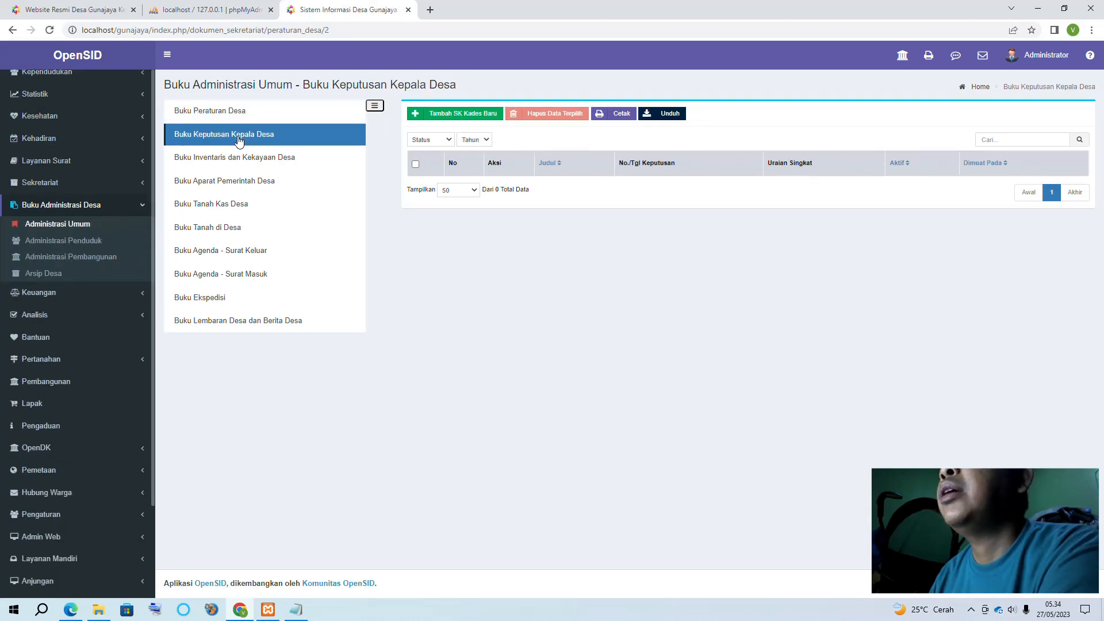
{"action": "left_click", "coordinate": [444, 117]}
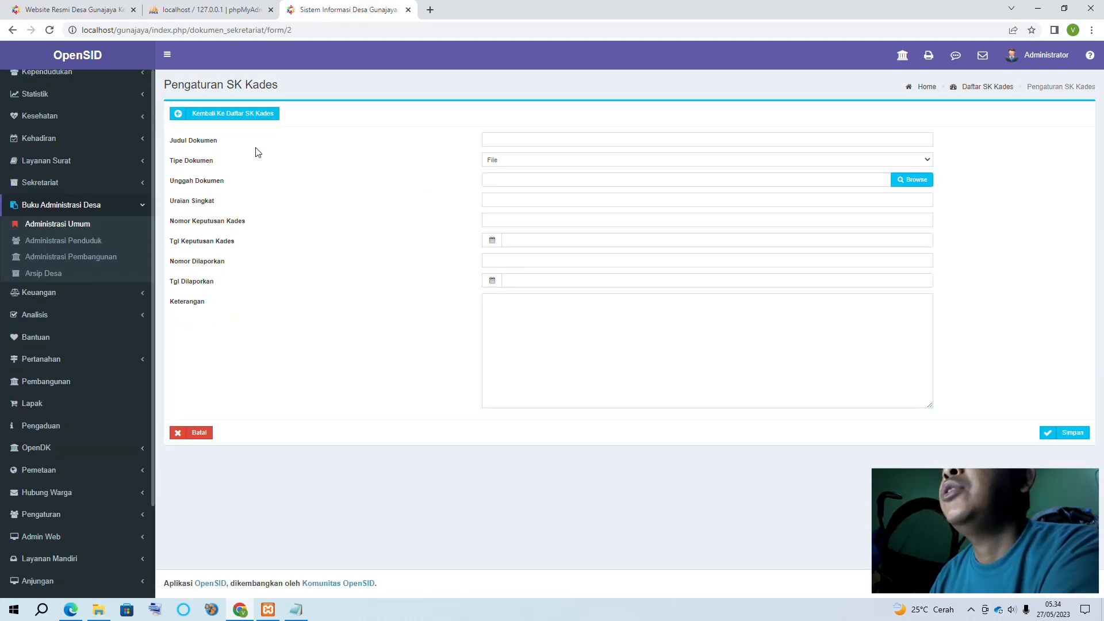
{"action": "left_click", "coordinate": [490, 139]}
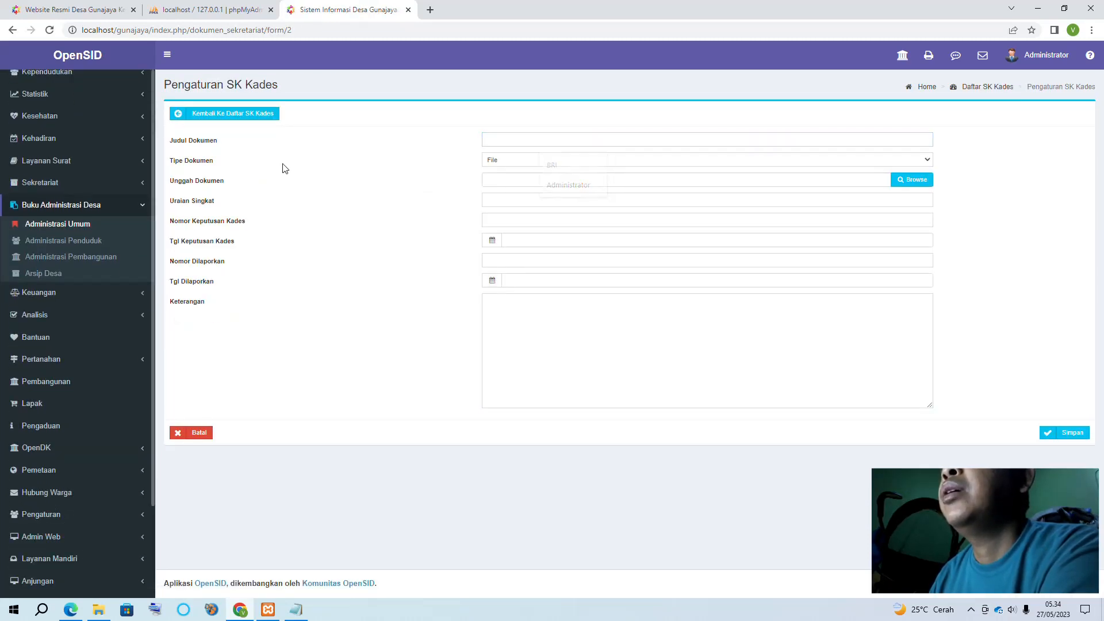
{"action": "left_click", "coordinate": [522, 159]}
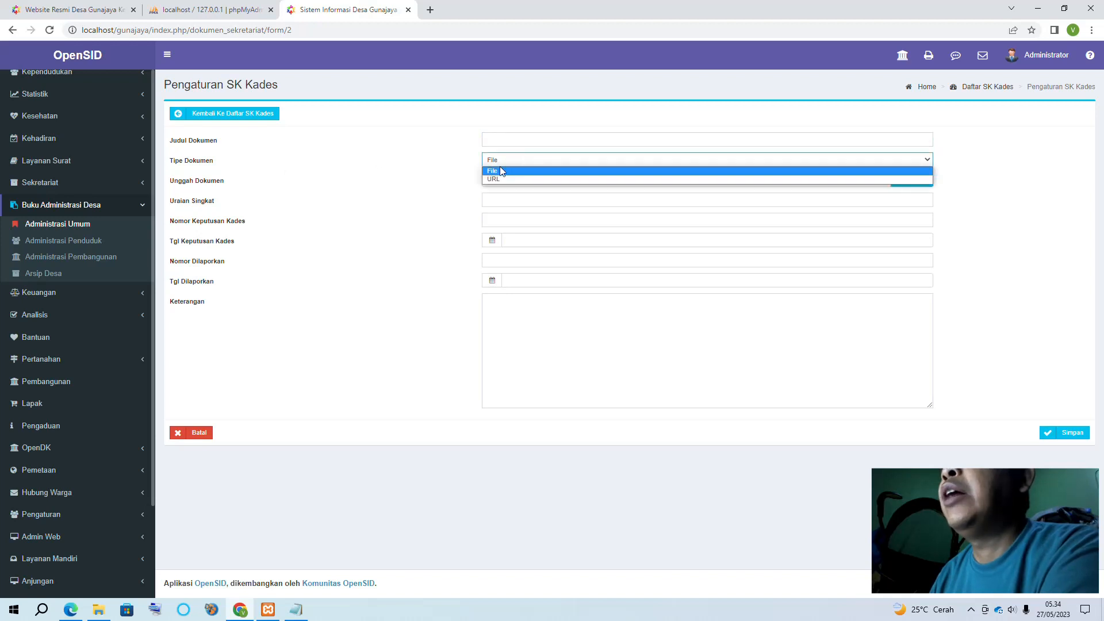
{"action": "left_click", "coordinate": [388, 174]}
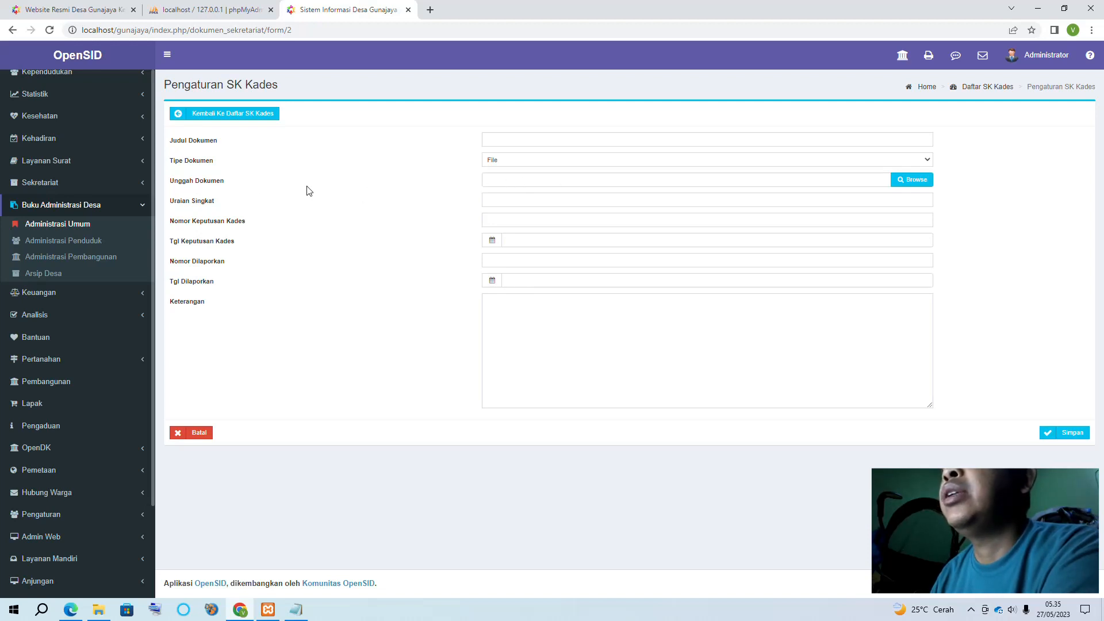
Try choosing a decree file, cancel it, and return to the decrees list
{"action": "left_click", "coordinate": [901, 181]}
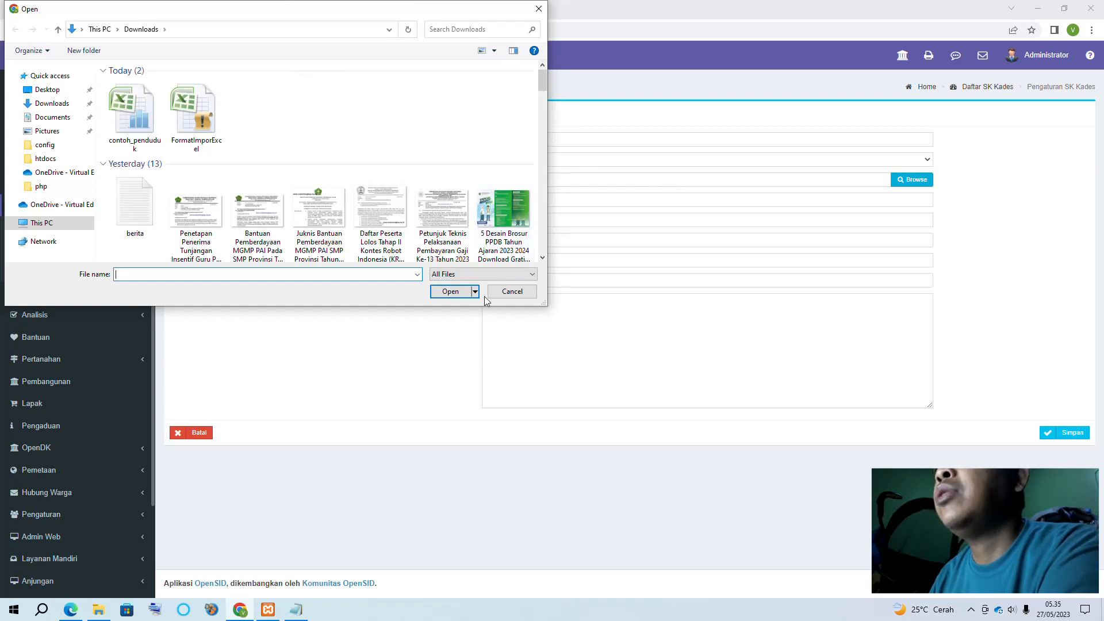
{"action": "left_click", "coordinate": [505, 292]}
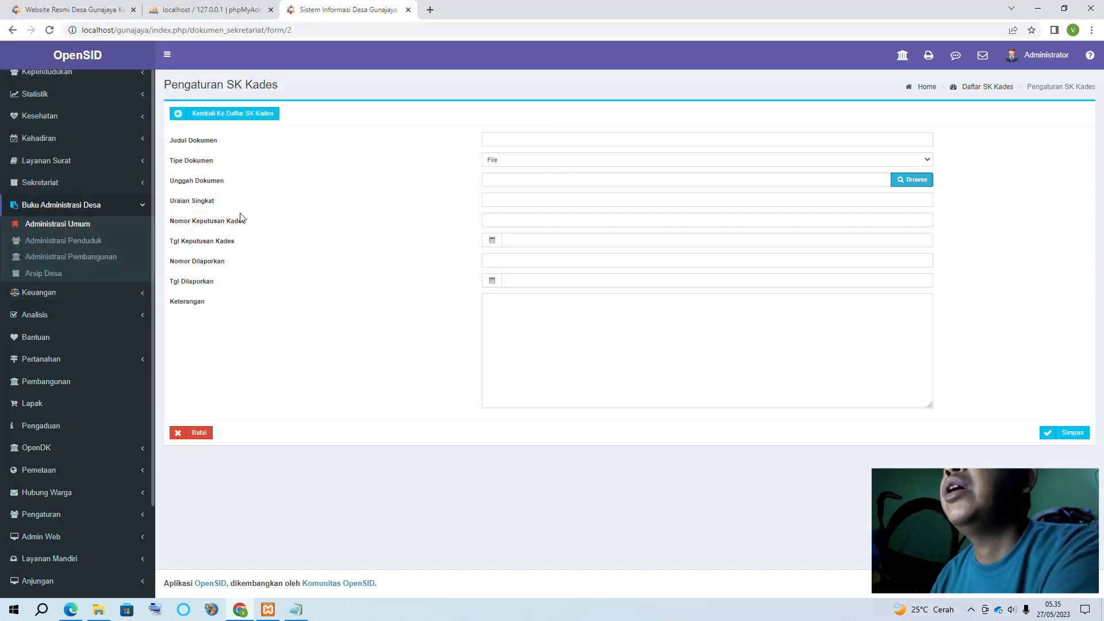
{"action": "left_click", "coordinate": [520, 198]}
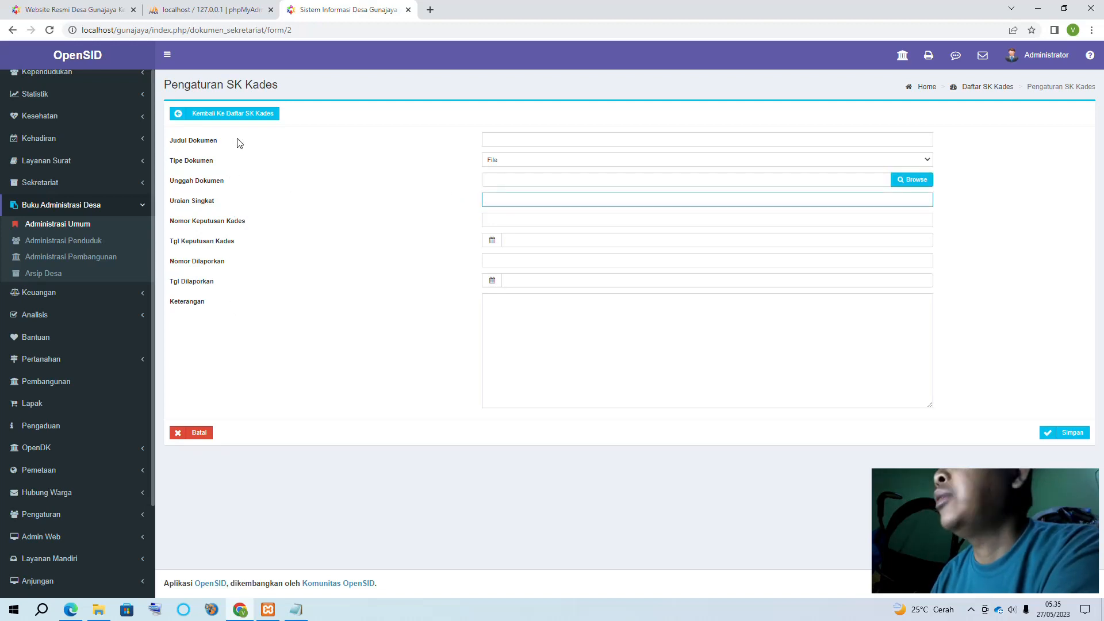
{"action": "left_click", "coordinate": [218, 114]}
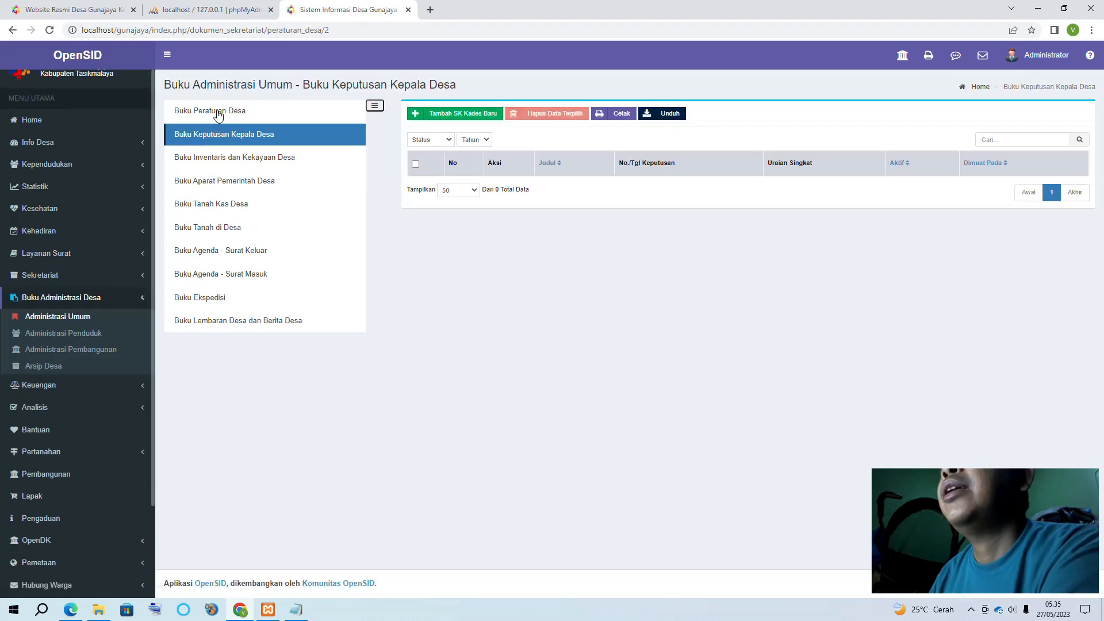
Open the empty inventory register, preview and close Cetak Inventaris, then open Buku Aparat Pemerintah Desa
{"action": "left_click", "coordinate": [288, 165]}
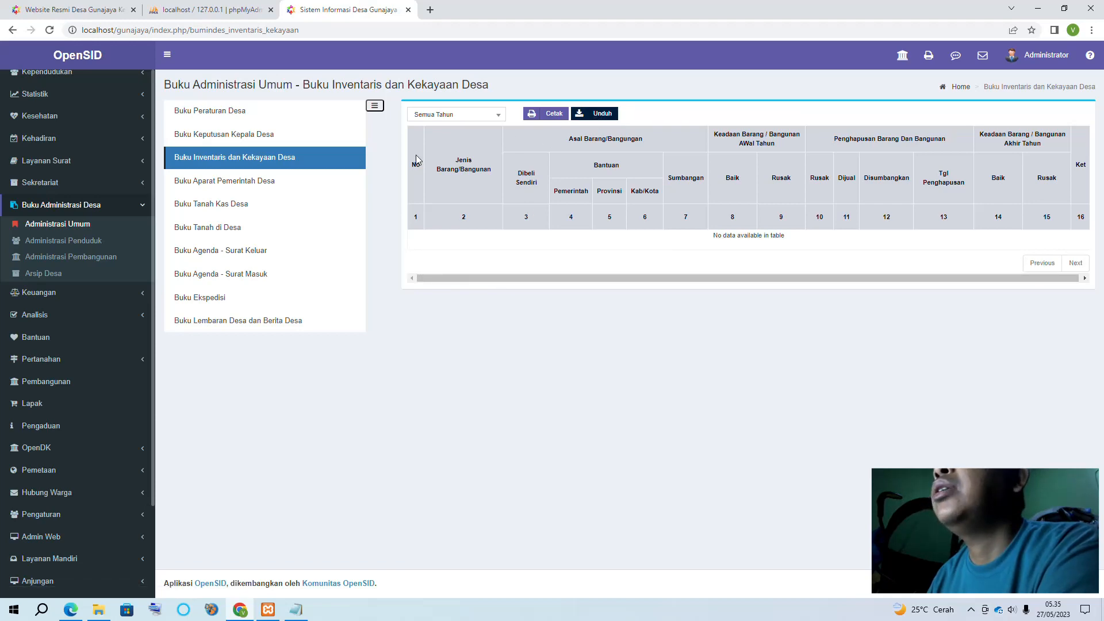
{"action": "left_click", "coordinate": [601, 115]}
{"action": "left_click", "coordinate": [608, 125]}
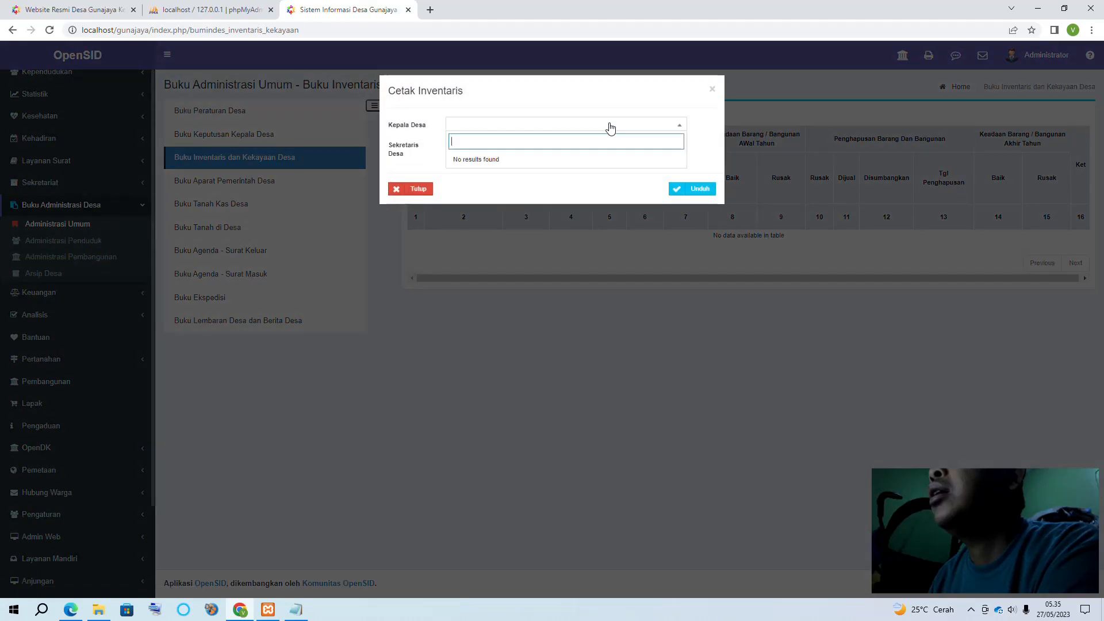
{"action": "left_click", "coordinate": [610, 126]}
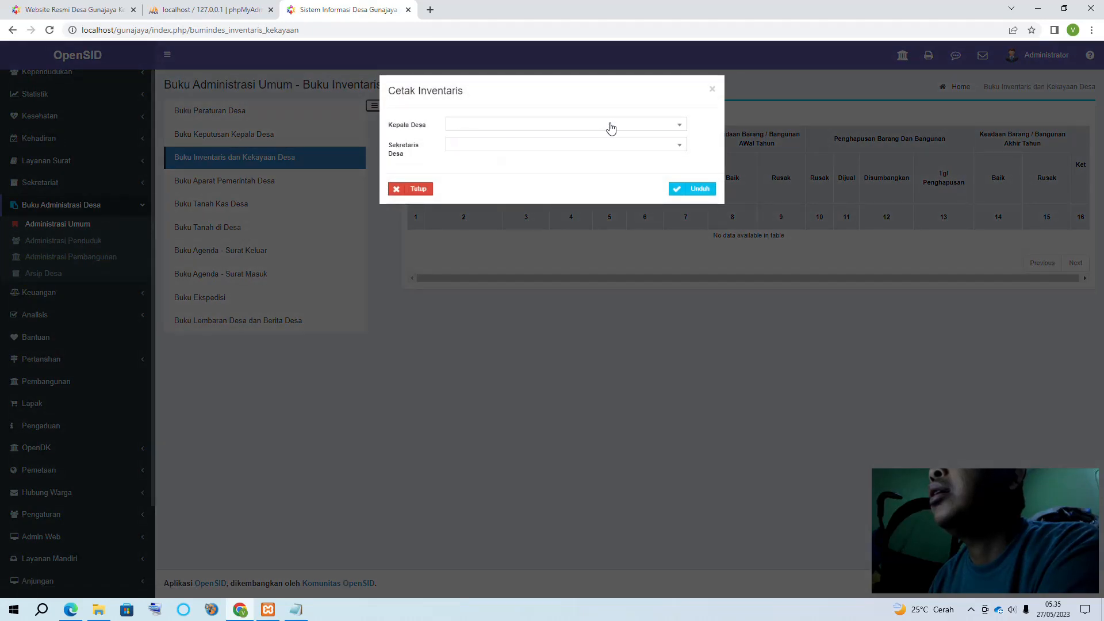
{"action": "left_click", "coordinate": [712, 90]}
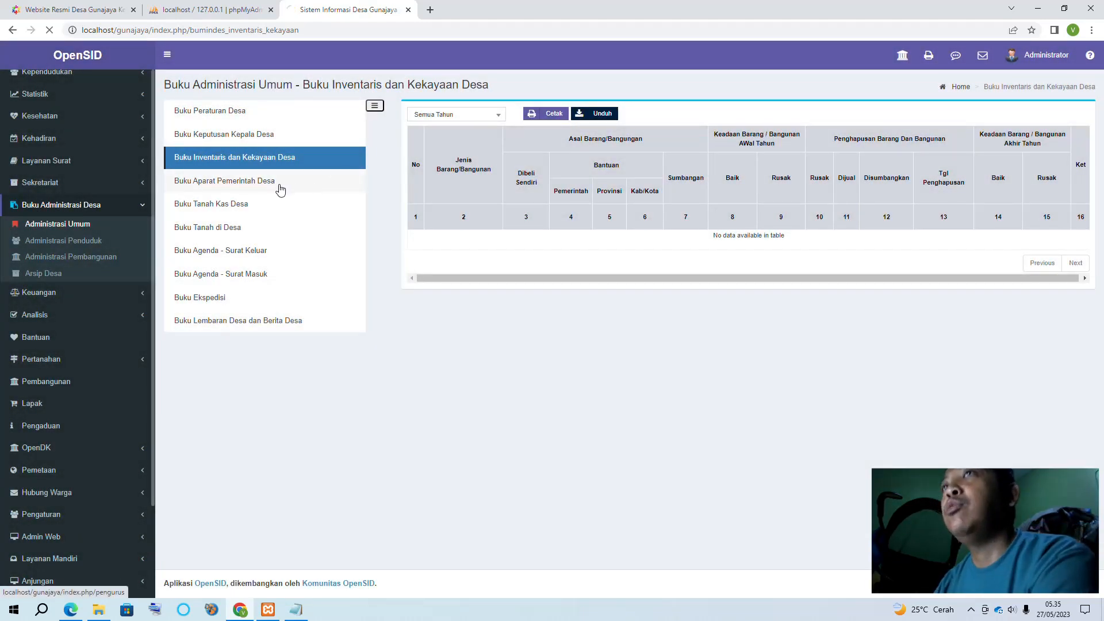
{"action": "left_click", "coordinate": [280, 185]}
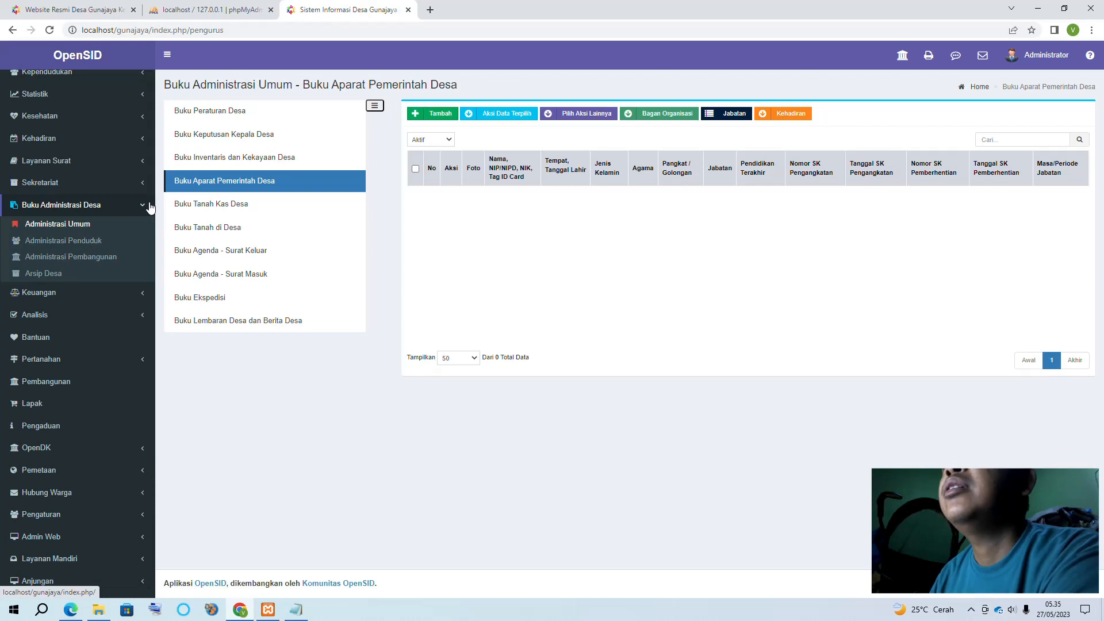
Expand the Info Desa sidebar section and reload the village officials list
{"action": "scroll", "coordinate": [148, 207], "scroll_direction": "up", "scroll_amount": 2}
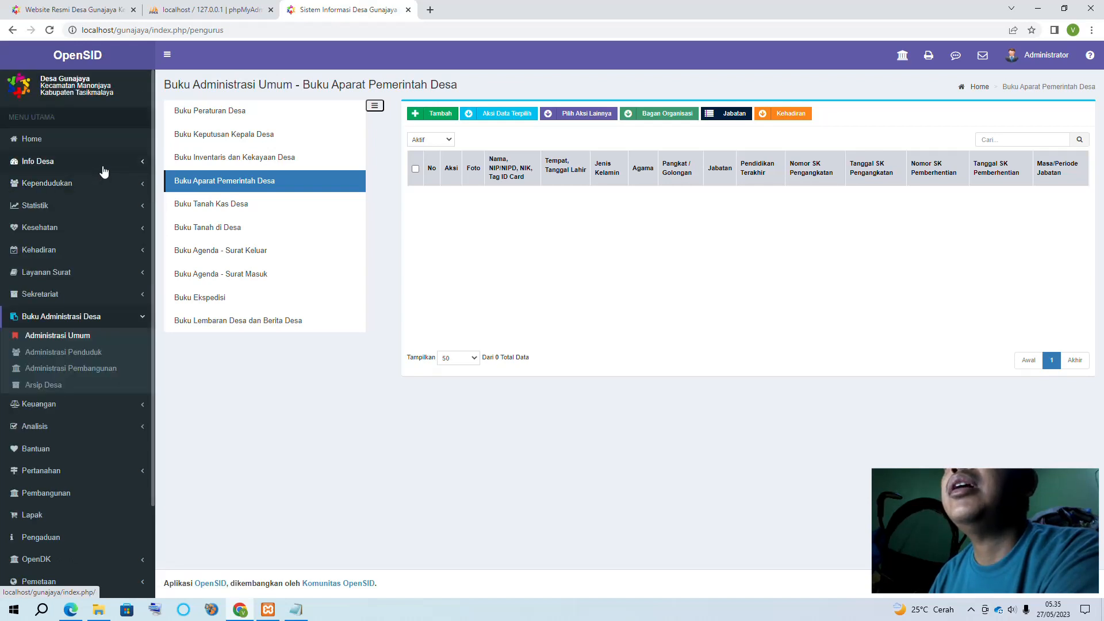
{"action": "left_click", "coordinate": [86, 161]}
{"action": "scroll", "coordinate": [84, 152], "scroll_direction": "down", "scroll_amount": 2}
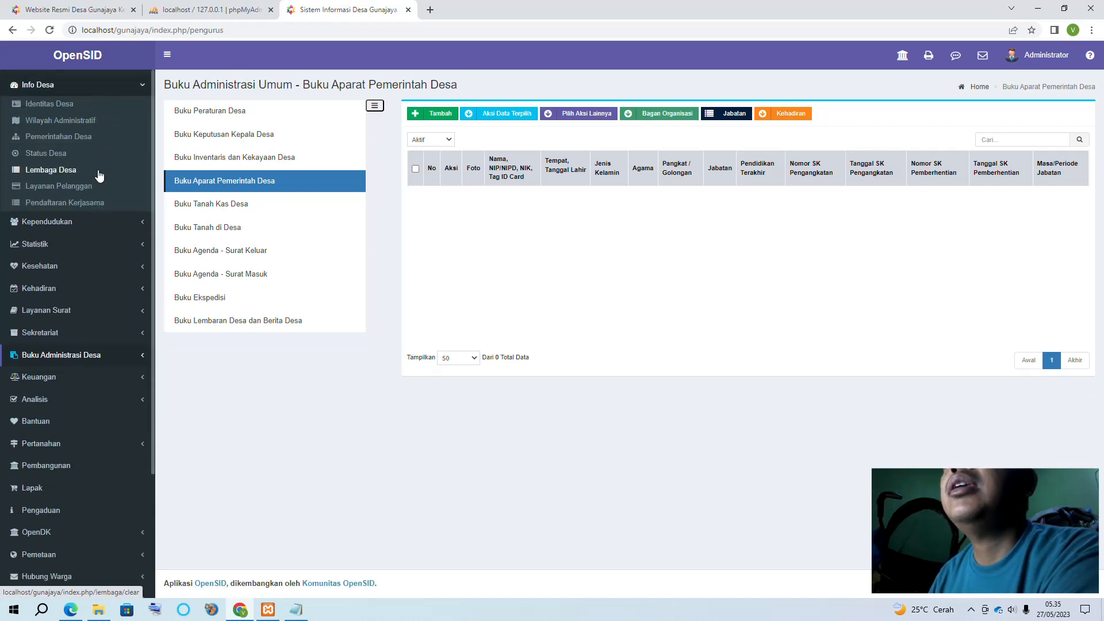
{"action": "left_click", "coordinate": [79, 139]}
{"action": "scroll", "coordinate": [79, 139], "scroll_direction": "down", "scroll_amount": 3}
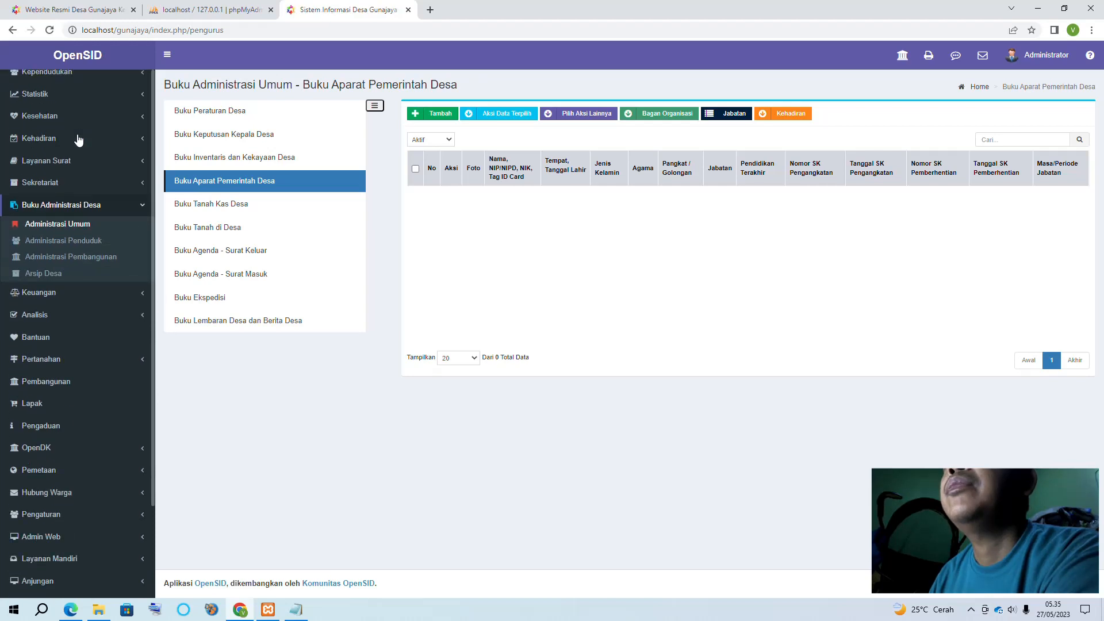
{"action": "scroll", "coordinate": [69, 225], "scroll_direction": "up", "scroll_amount": 2}
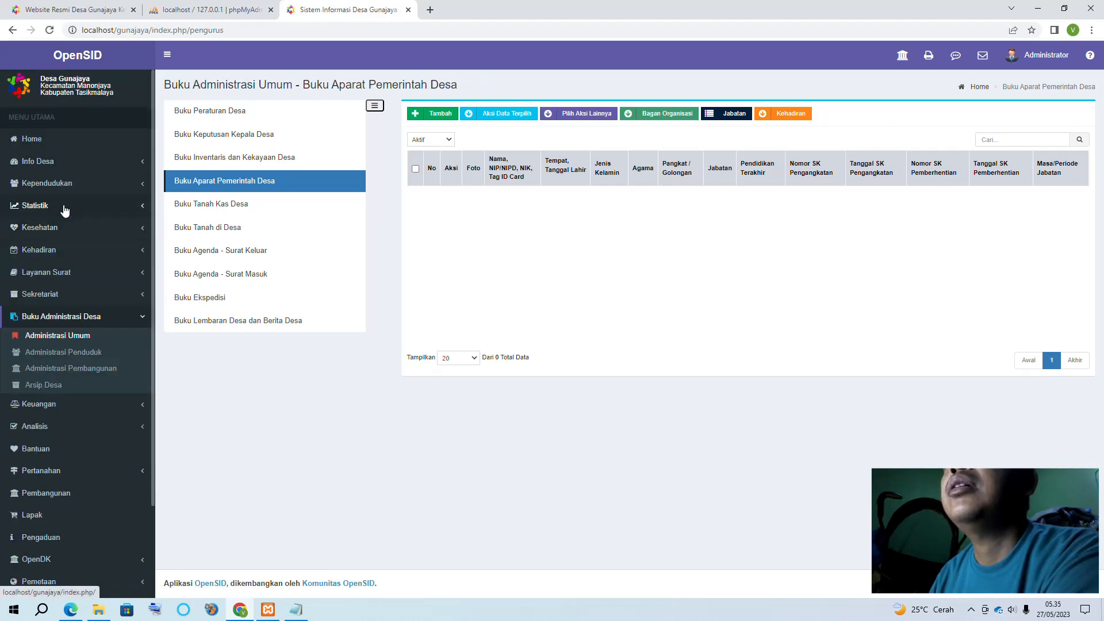
{"action": "left_click", "coordinate": [73, 161]}
{"action": "scroll", "coordinate": [74, 166], "scroll_direction": "down", "scroll_amount": 2}
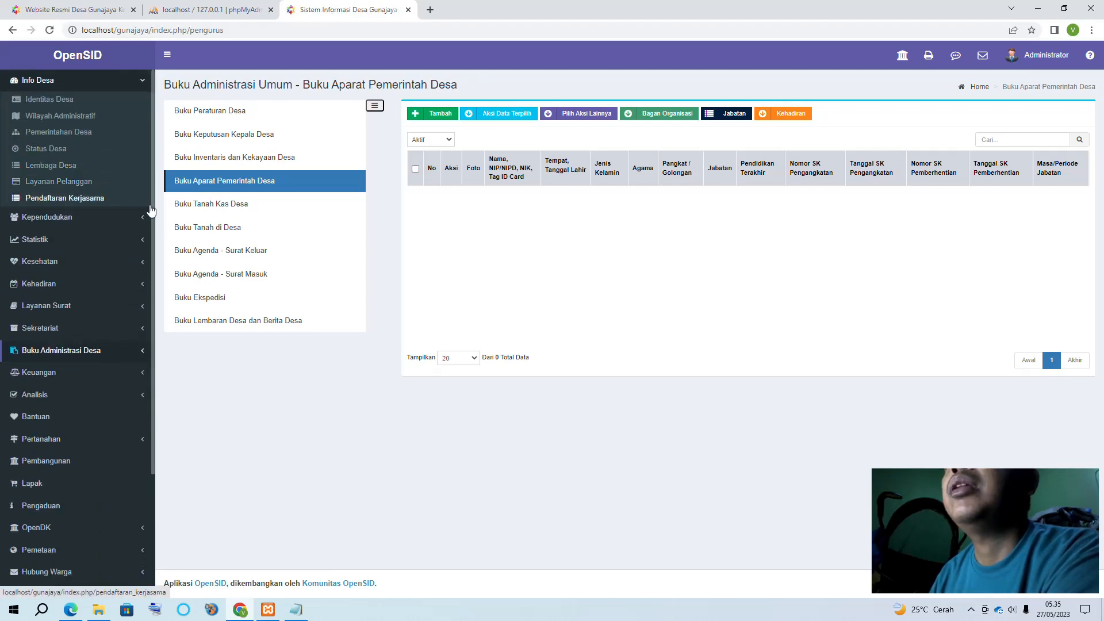
{"action": "scroll", "coordinate": [72, 213], "scroll_direction": "up", "scroll_amount": 2}
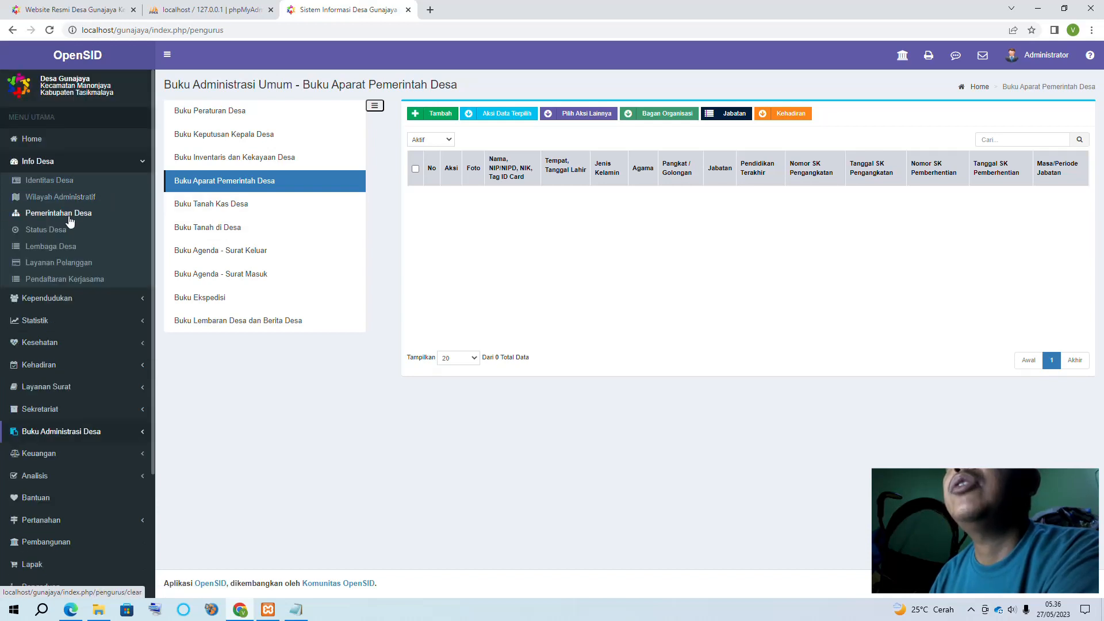
Open Status Desa showing 2023 IDM score 0.7632, status MAJU, target MANDIRI
{"action": "left_click", "coordinate": [48, 235]}
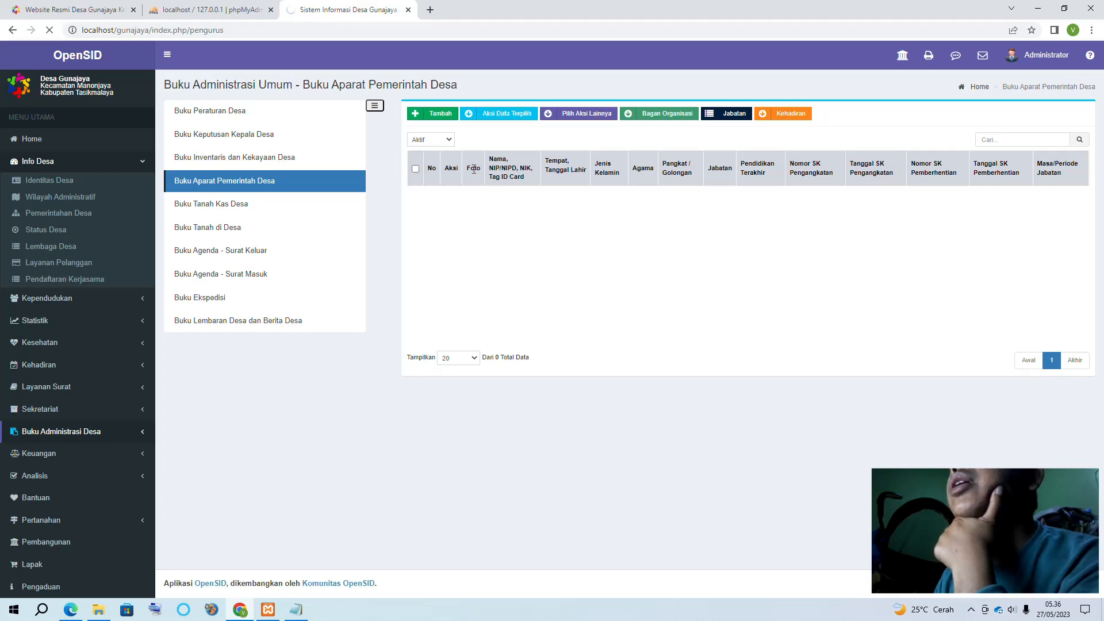
{"action": "left_click", "coordinate": [213, 10]}
{"action": "left_click", "coordinate": [308, 11]}
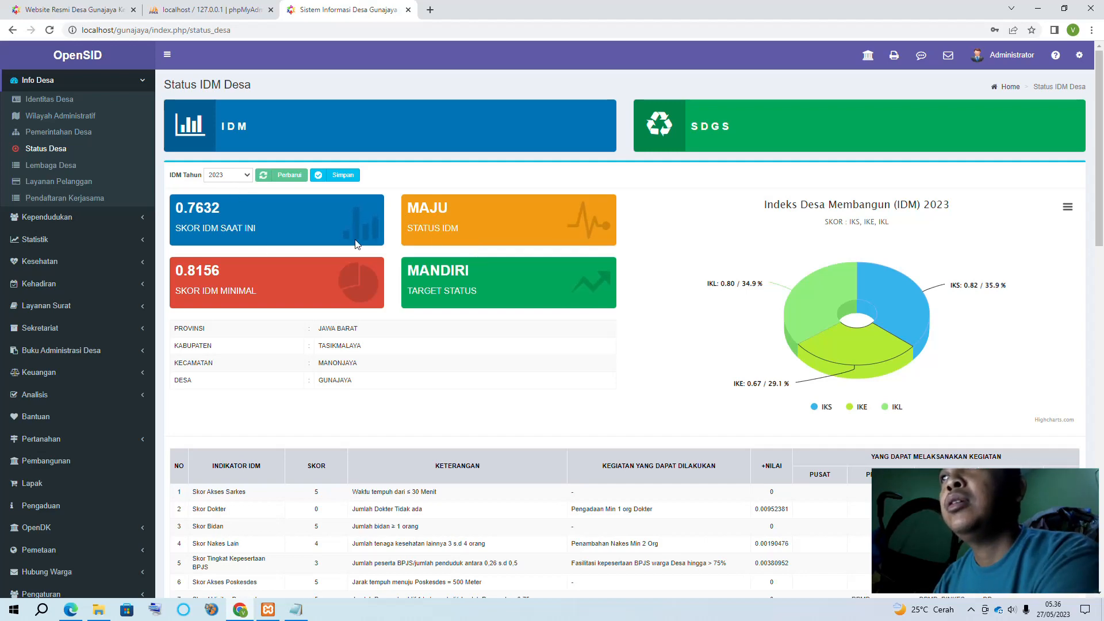
{"action": "scroll", "coordinate": [631, 259], "scroll_direction": "down", "scroll_amount": 12}
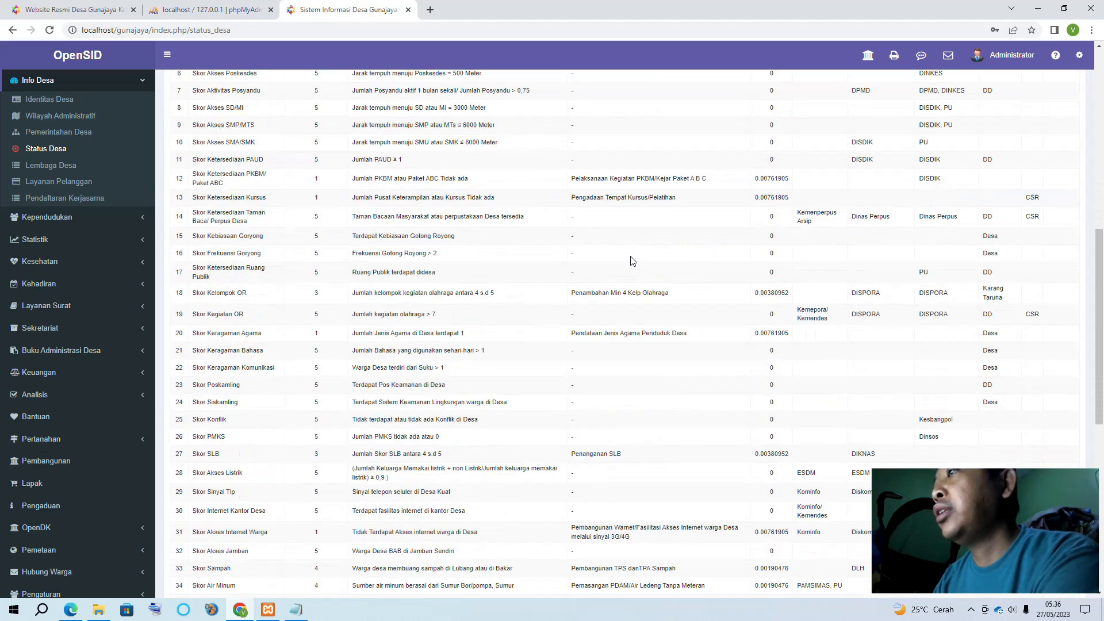
{"action": "scroll", "coordinate": [633, 260], "scroll_direction": "down", "scroll_amount": 5}
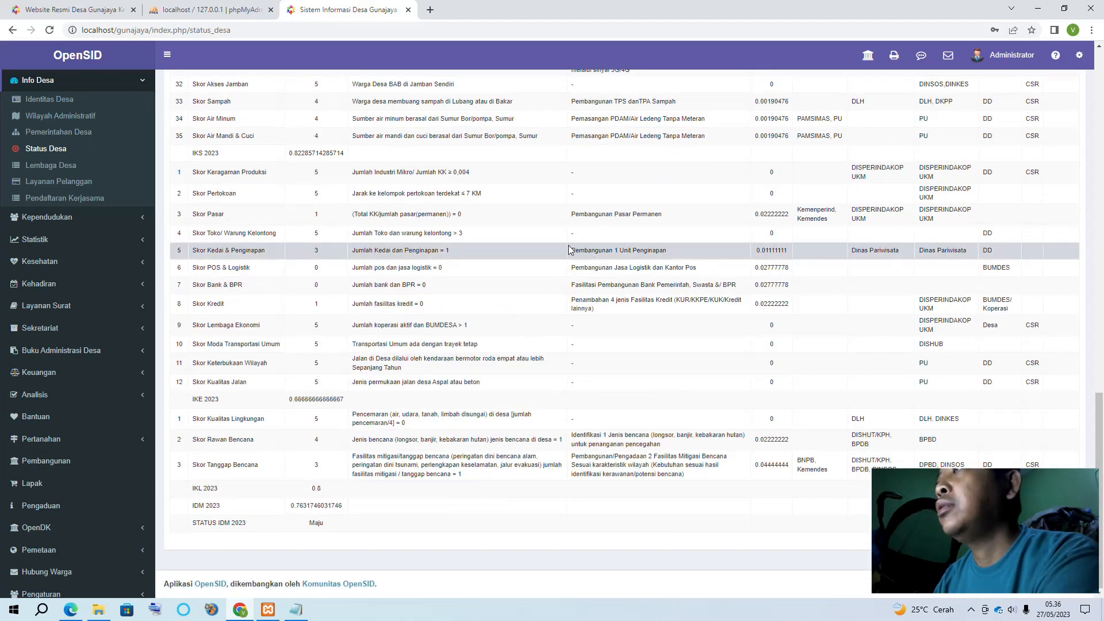
{"action": "triple_click", "coordinate": [496, 237]}
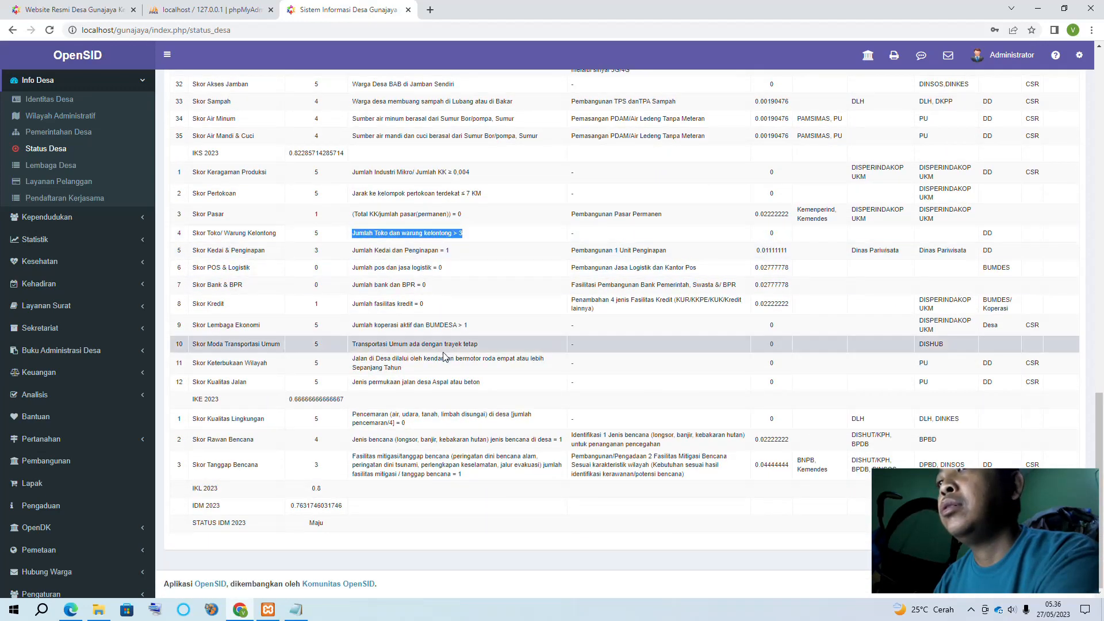
{"action": "scroll", "coordinate": [488, 359], "scroll_direction": "up", "scroll_amount": 6}
{"action": "scroll", "coordinate": [487, 359], "scroll_direction": "up", "scroll_amount": 10}
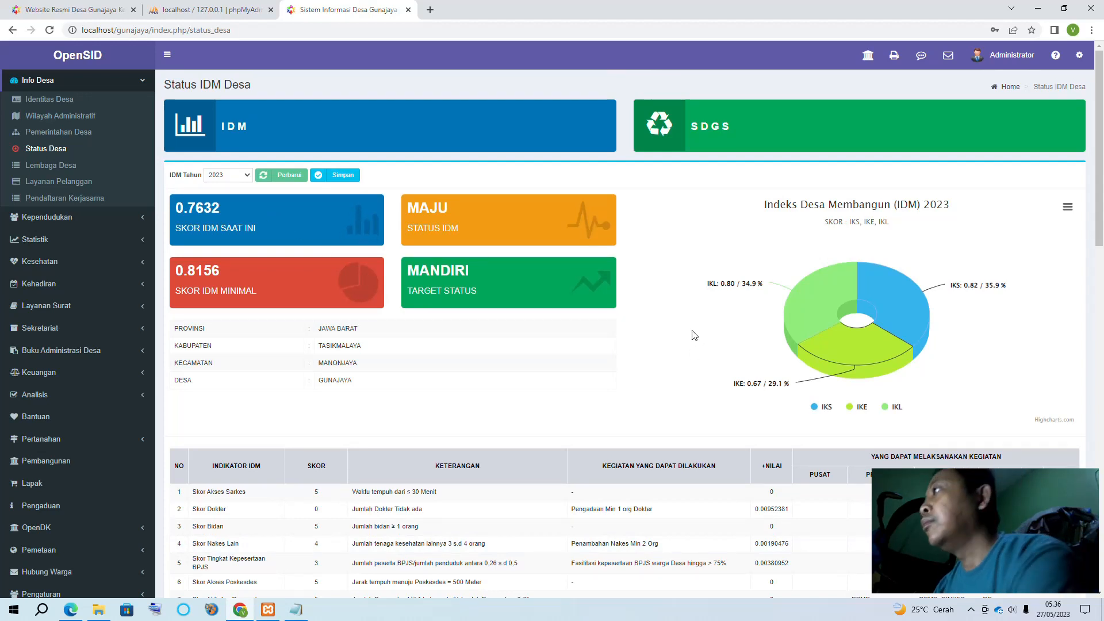
{"action": "left_click", "coordinate": [1068, 207]}
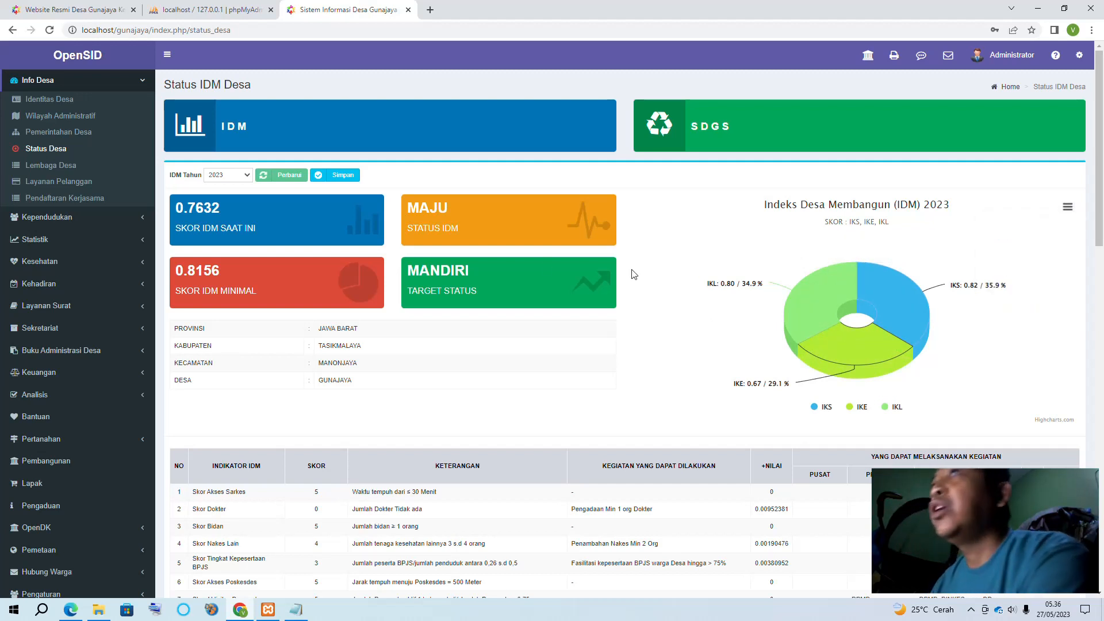
{"action": "left_click", "coordinate": [227, 124]}
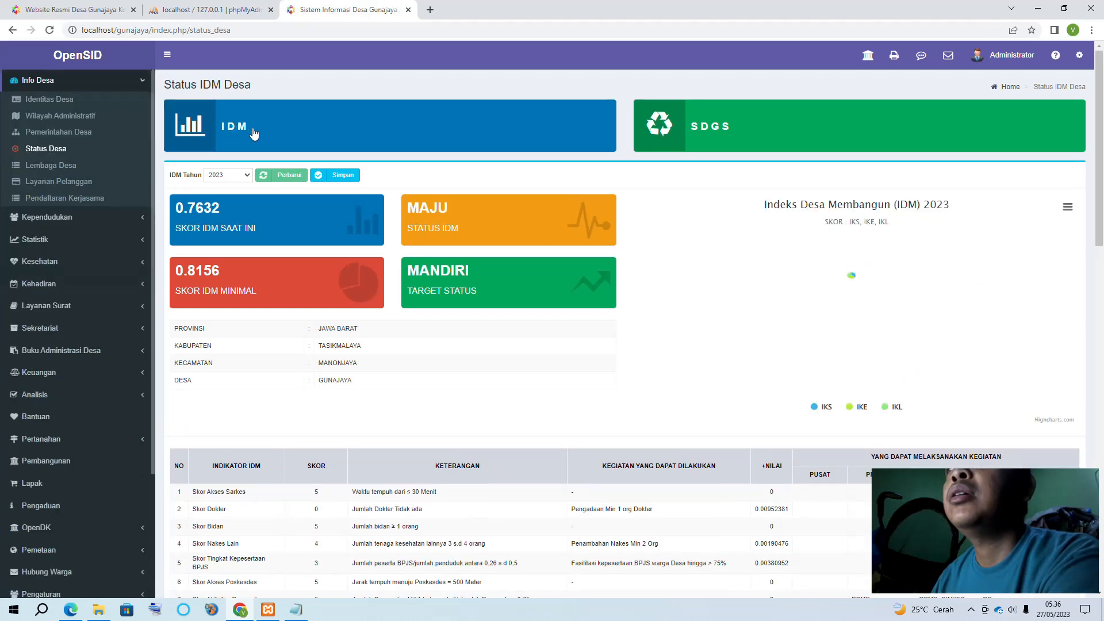
Refresh the SDGS status data with Perbarui, then switch back to the IDM view
{"action": "left_click", "coordinate": [718, 131]}
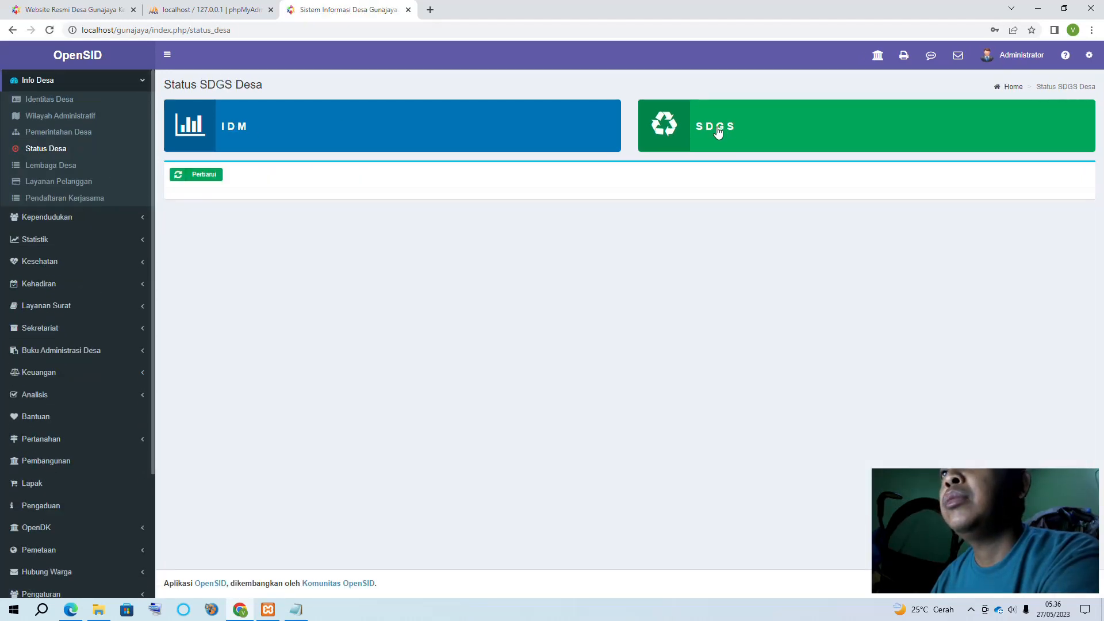
{"action": "left_click", "coordinate": [199, 175]}
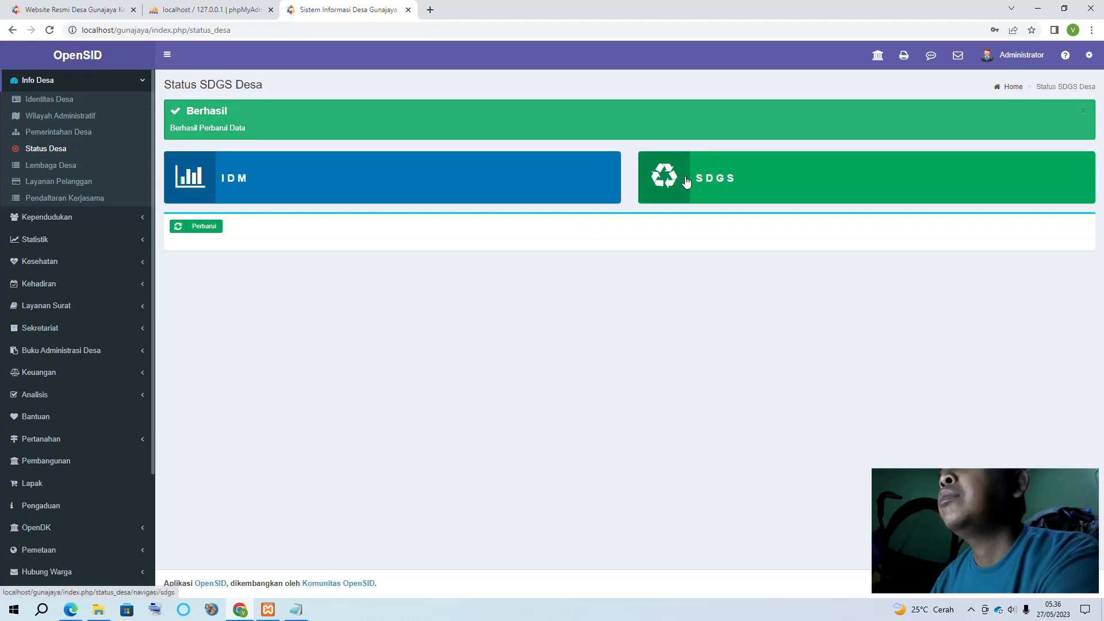
{"action": "left_click", "coordinate": [481, 187]}
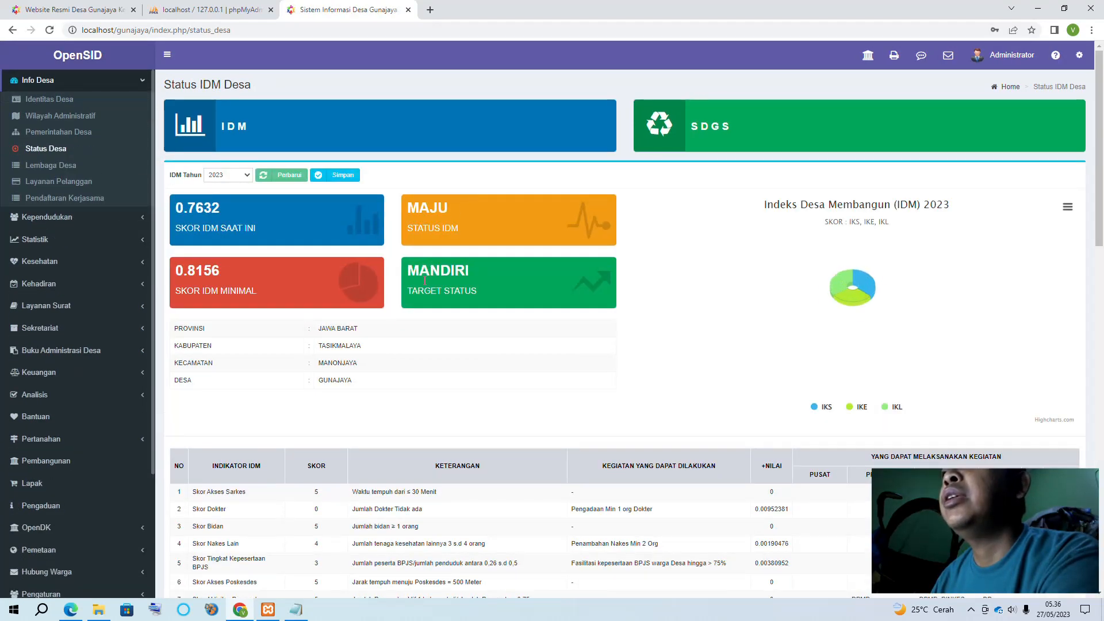
Scroll through the IDM indicator table, then go to the empty Lembaga Desa list
{"action": "scroll", "coordinate": [400, 324], "scroll_direction": "down", "scroll_amount": 4}
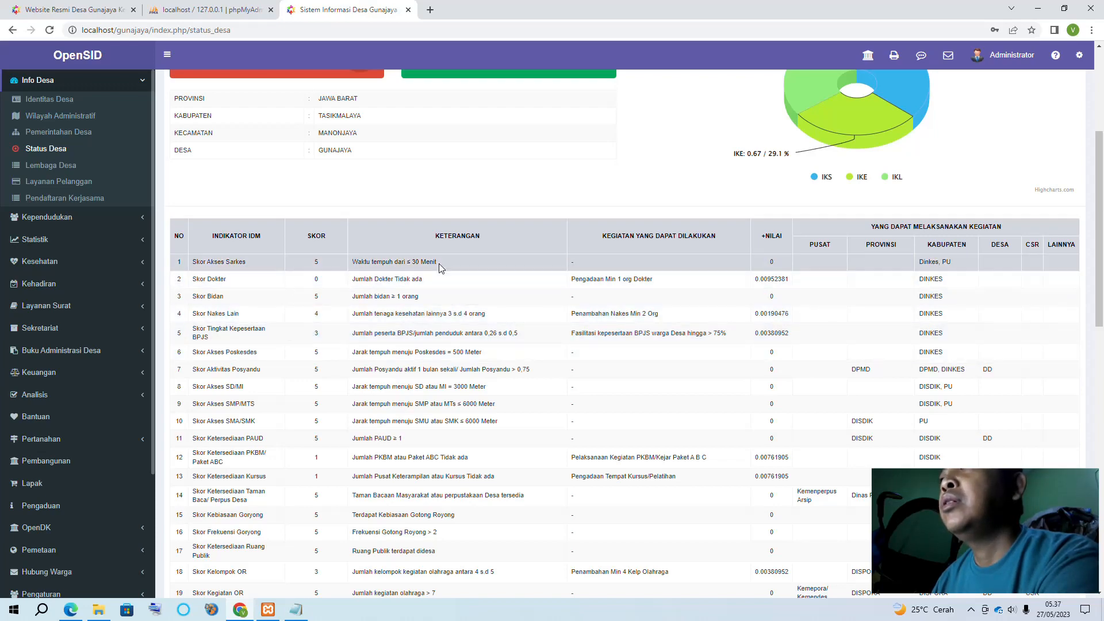
{"action": "scroll", "coordinate": [436, 260], "scroll_direction": "down", "scroll_amount": 13}
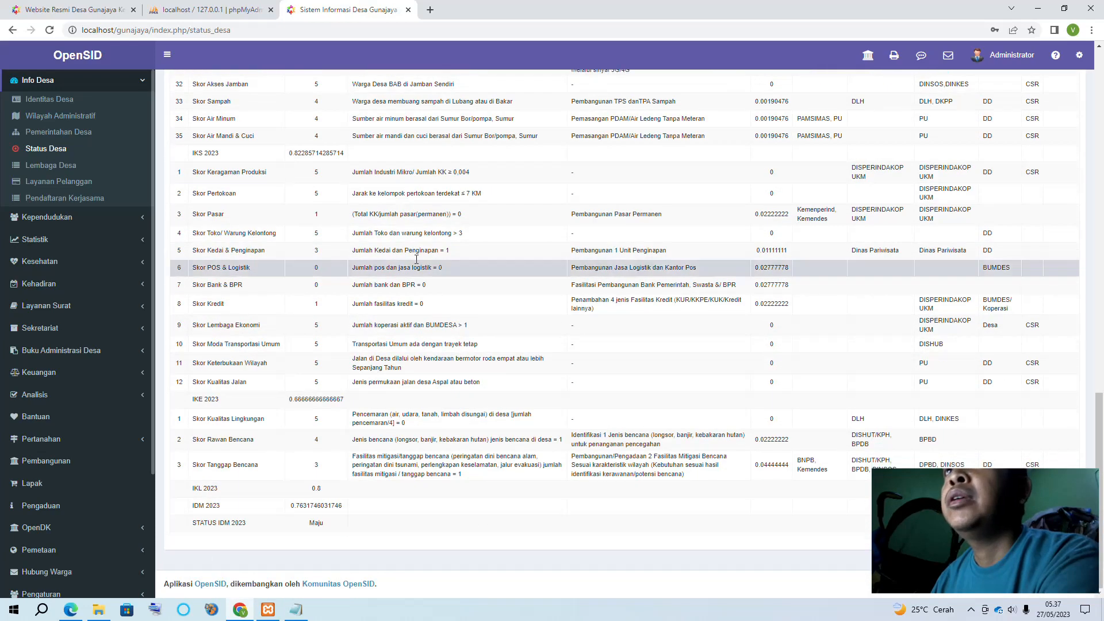
{"action": "scroll", "coordinate": [449, 357], "scroll_direction": "up", "scroll_amount": 5}
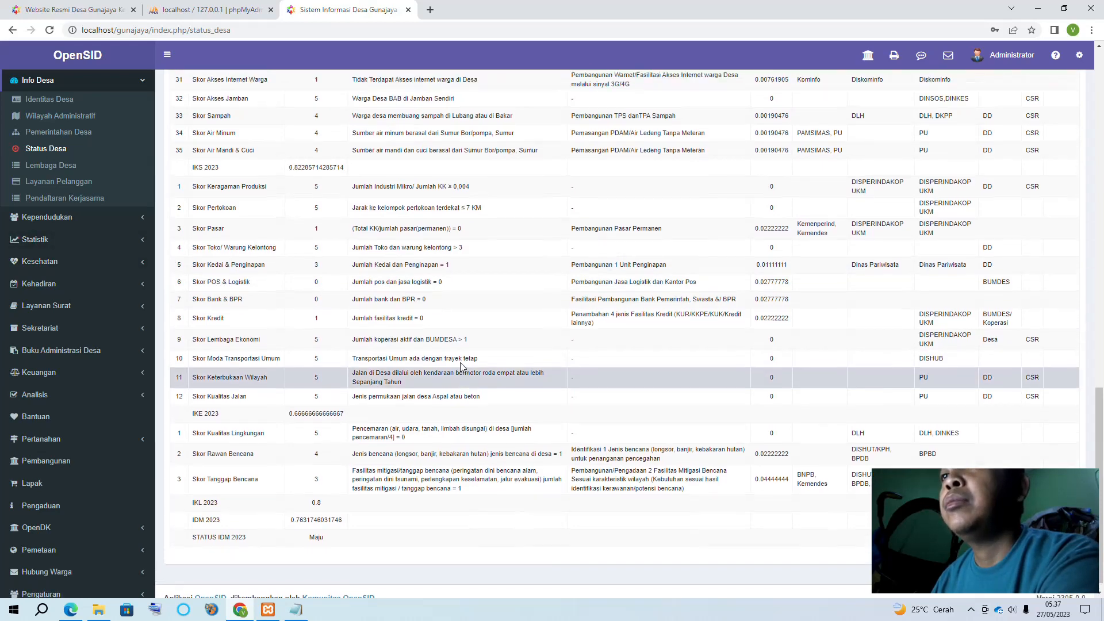
{"action": "scroll", "coordinate": [448, 352], "scroll_direction": "up", "scroll_amount": 4}
{"action": "scroll", "coordinate": [75, 190], "scroll_direction": "up", "scroll_amount": 2}
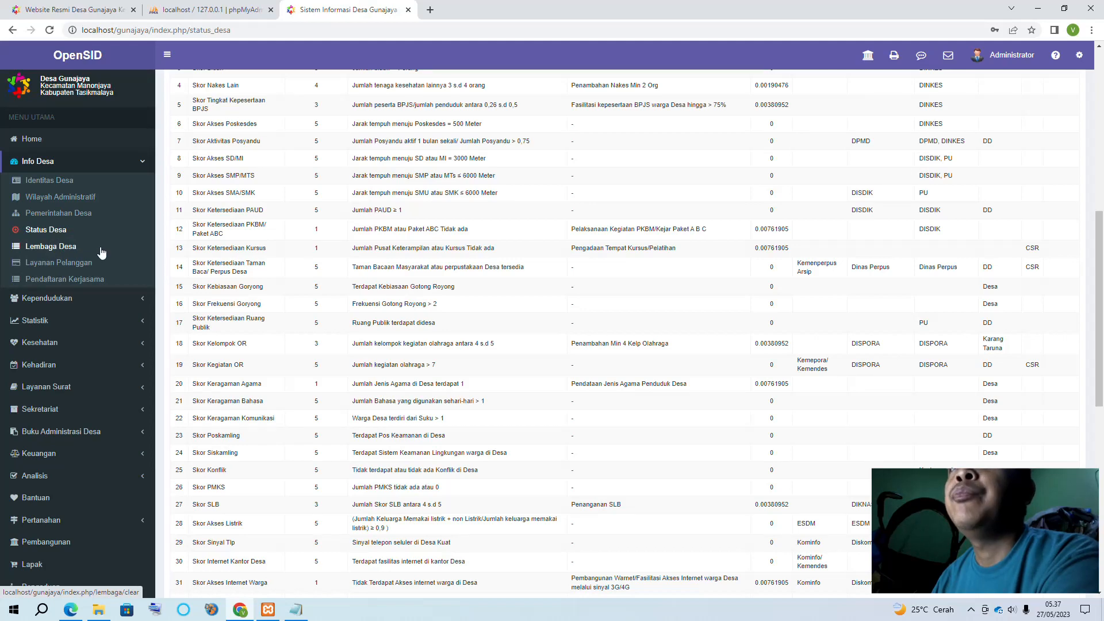
{"action": "left_click", "coordinate": [68, 249]}
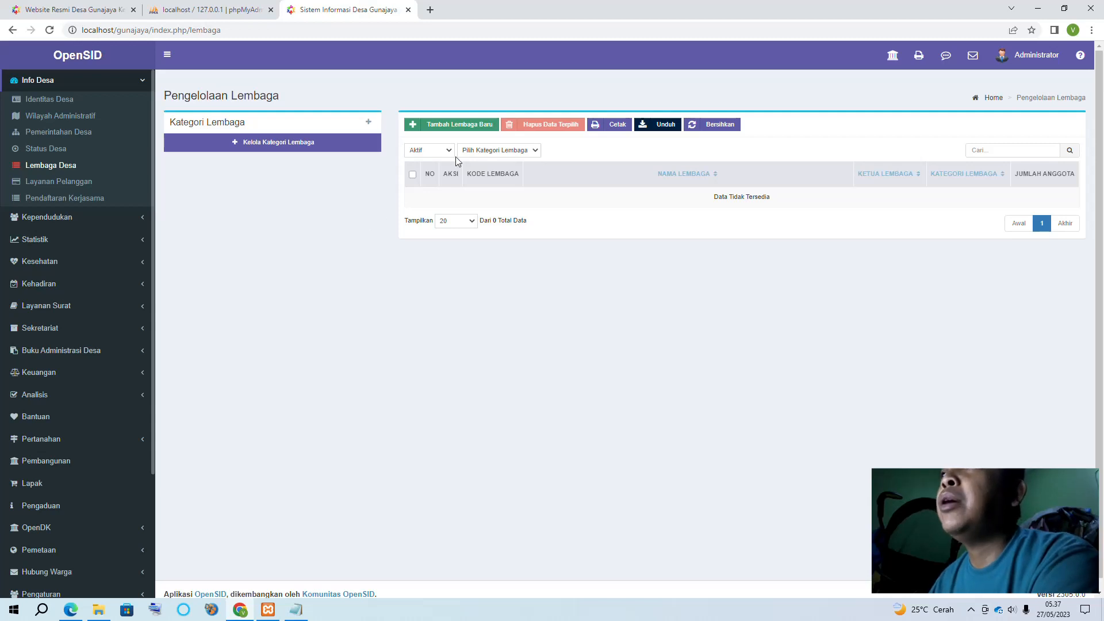
Try adding an institution, then open Kelola Kategori Lembaga and start a new category
{"action": "left_click", "coordinate": [458, 130]}
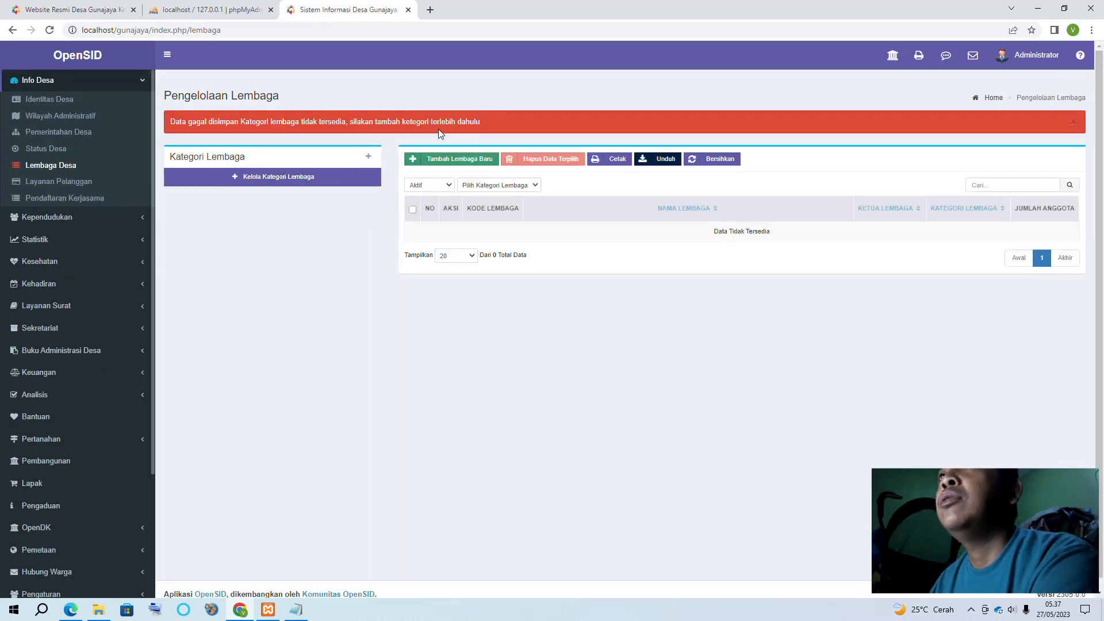
{"action": "left_click", "coordinate": [304, 151]}
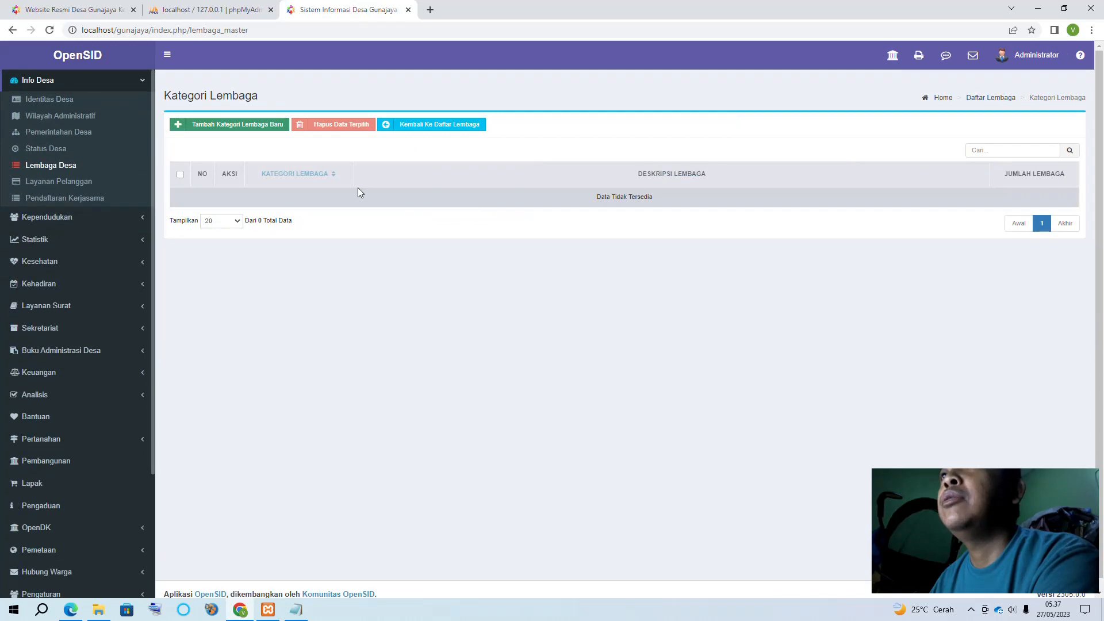
{"action": "left_click", "coordinate": [248, 133]}
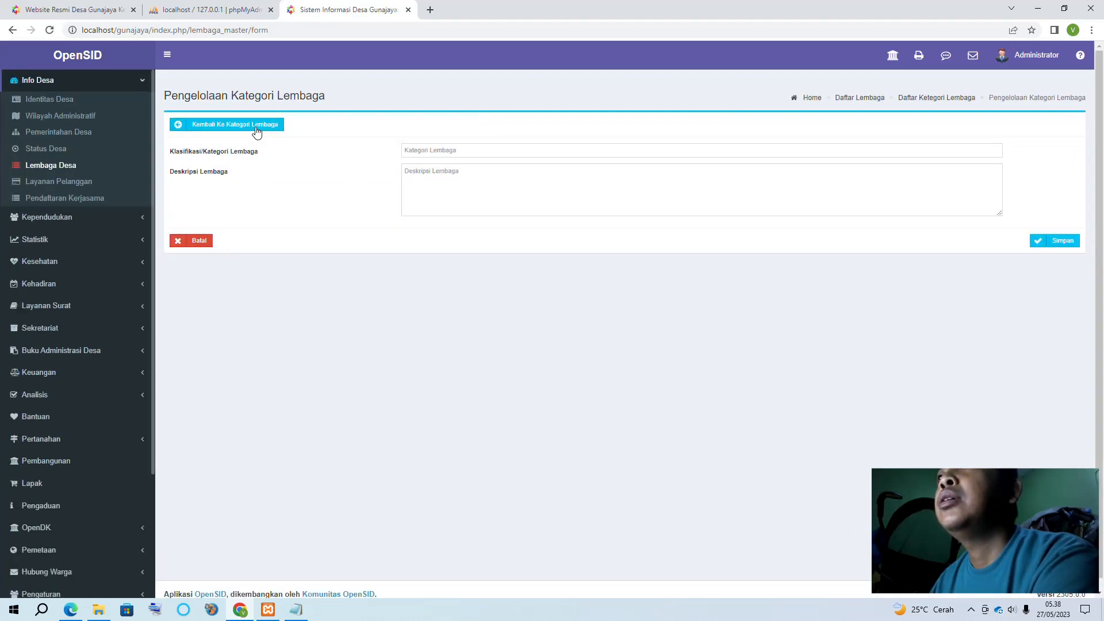
Save a new institution category 'MUI' with an empty description
{"action": "left_click", "coordinate": [424, 152]}
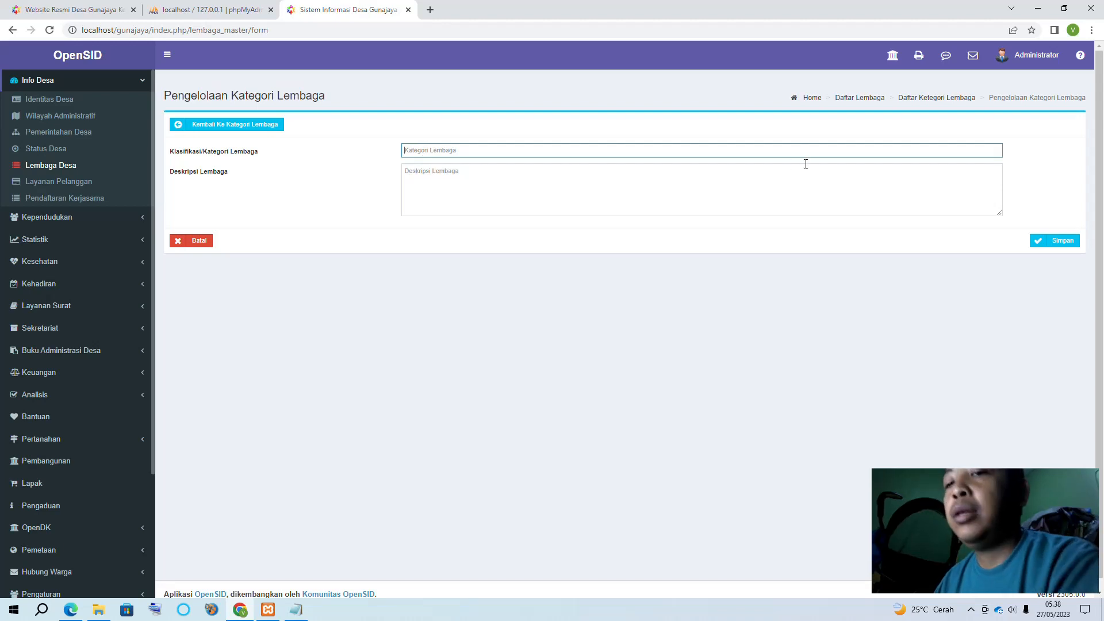
{"action": "type", "text": "MUI"}
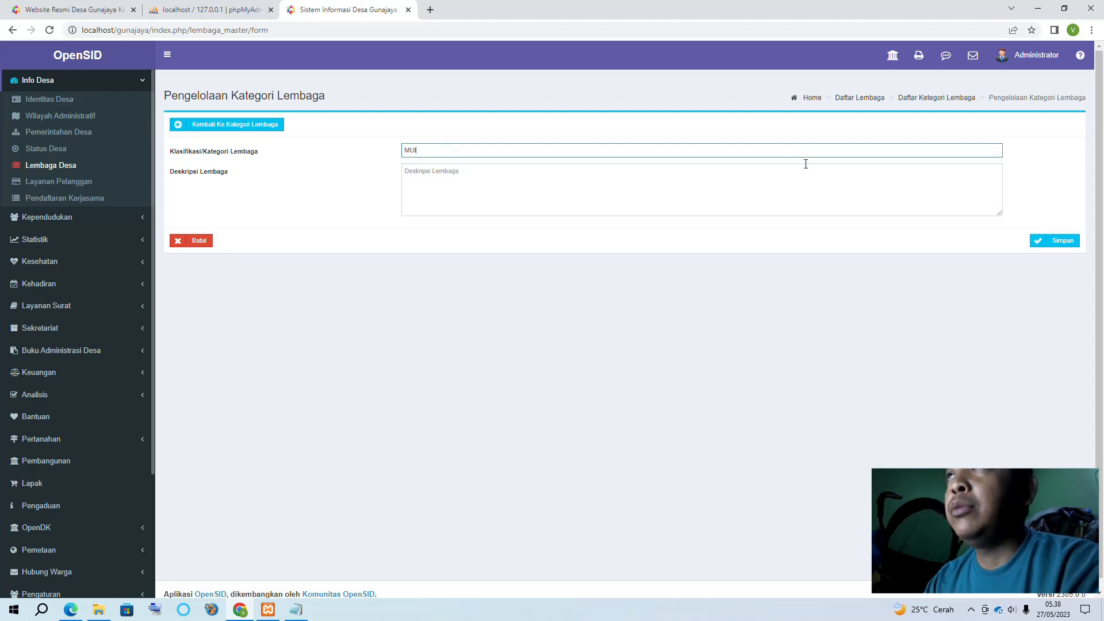
{"action": "left_click", "coordinate": [712, 194]}
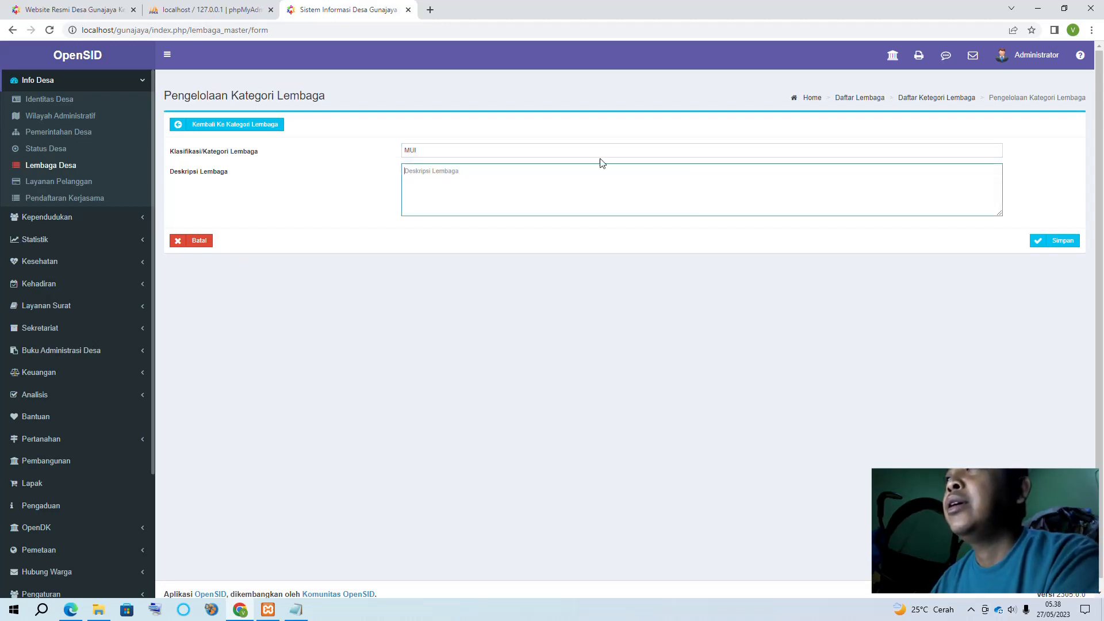
{"action": "left_click", "coordinate": [602, 141]}
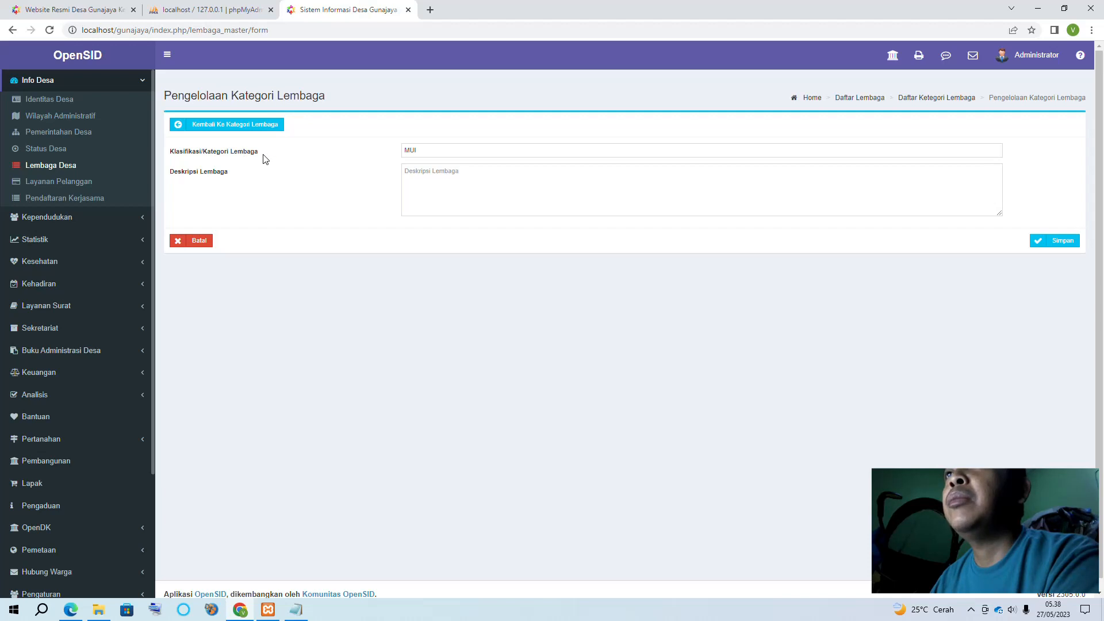
{"action": "left_click", "coordinate": [1058, 241]}
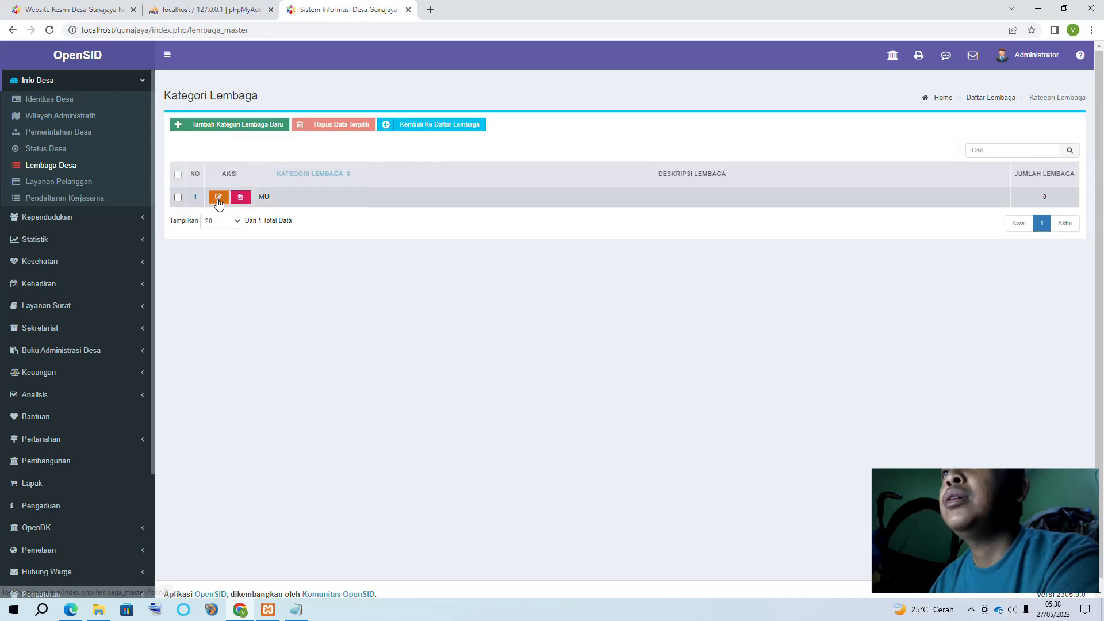
Go to Lembaga Desa and open the Tambah Lembaga Baru form
{"action": "left_click", "coordinate": [51, 166]}
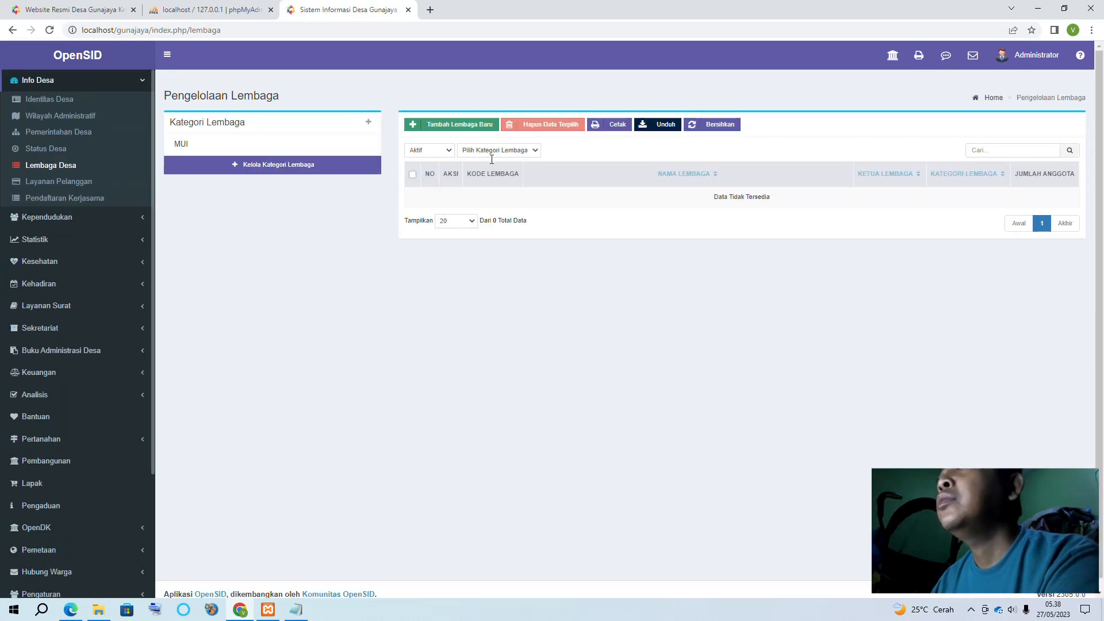
{"action": "left_click", "coordinate": [482, 127]}
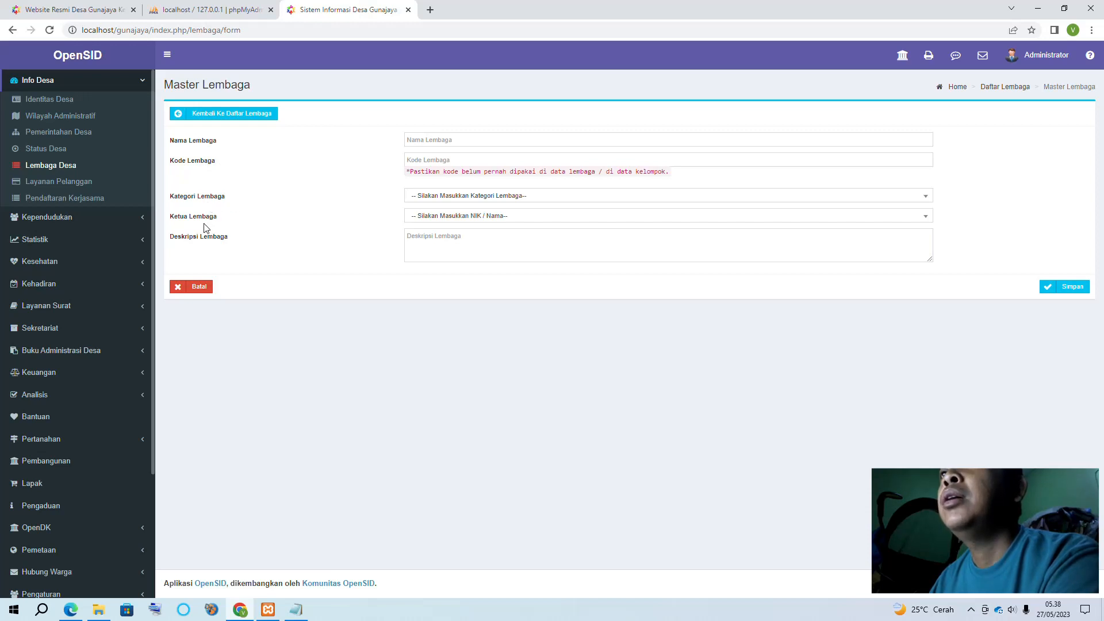
Assign the MUI category to the new institution and look through the leader list
{"action": "left_click", "coordinate": [477, 196]}
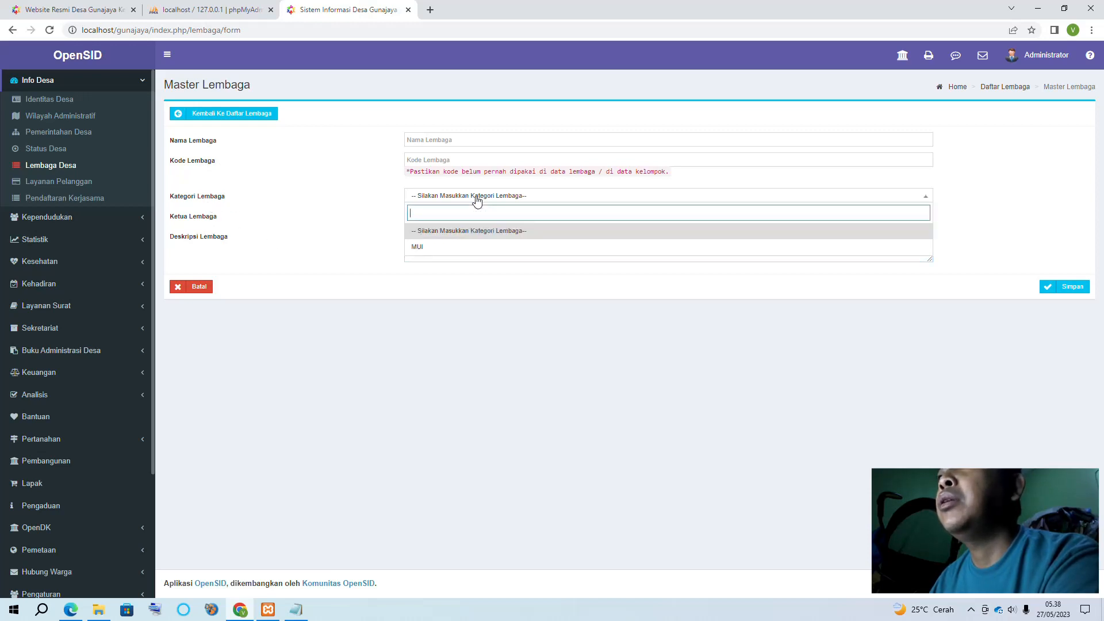
{"action": "left_click", "coordinate": [418, 248]}
{"action": "left_click", "coordinate": [437, 218]}
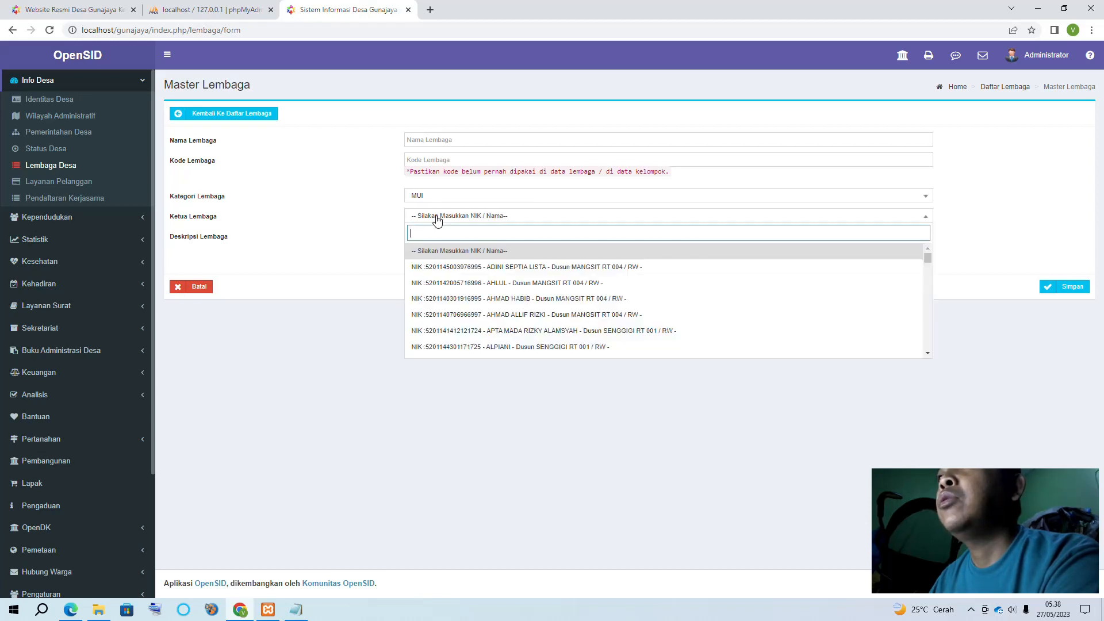
{"action": "scroll", "coordinate": [586, 285], "scroll_direction": "down", "scroll_amount": 10}
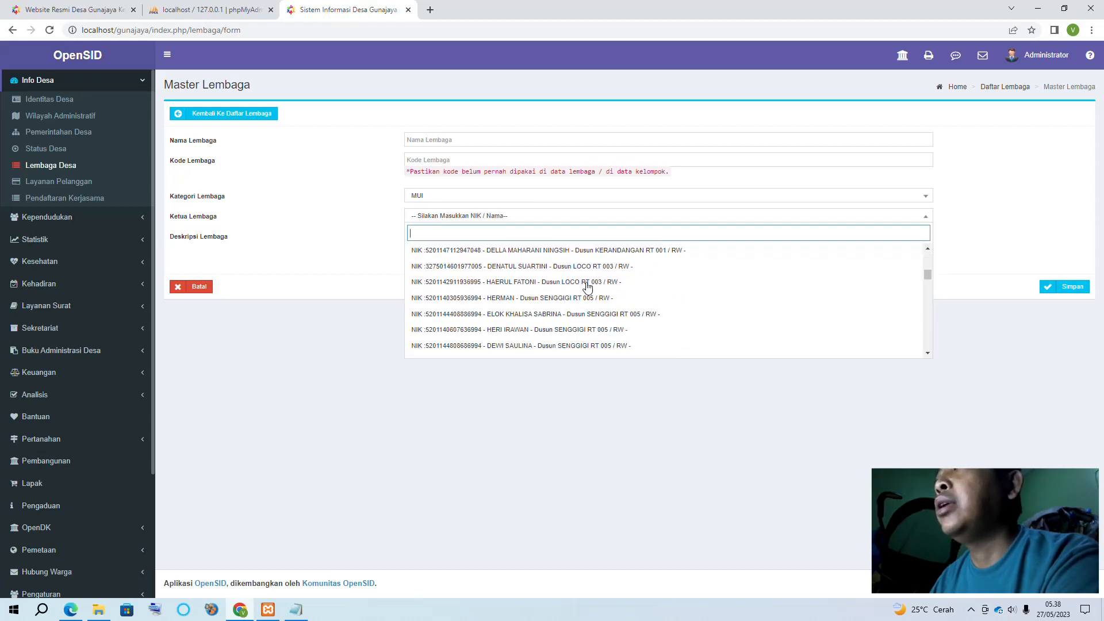
{"action": "scroll", "coordinate": [585, 284], "scroll_direction": "down", "scroll_amount": 3}
Enter name 'MUI' and code '-', choose the first resident as leader, and save
{"action": "left_click", "coordinate": [431, 139]}
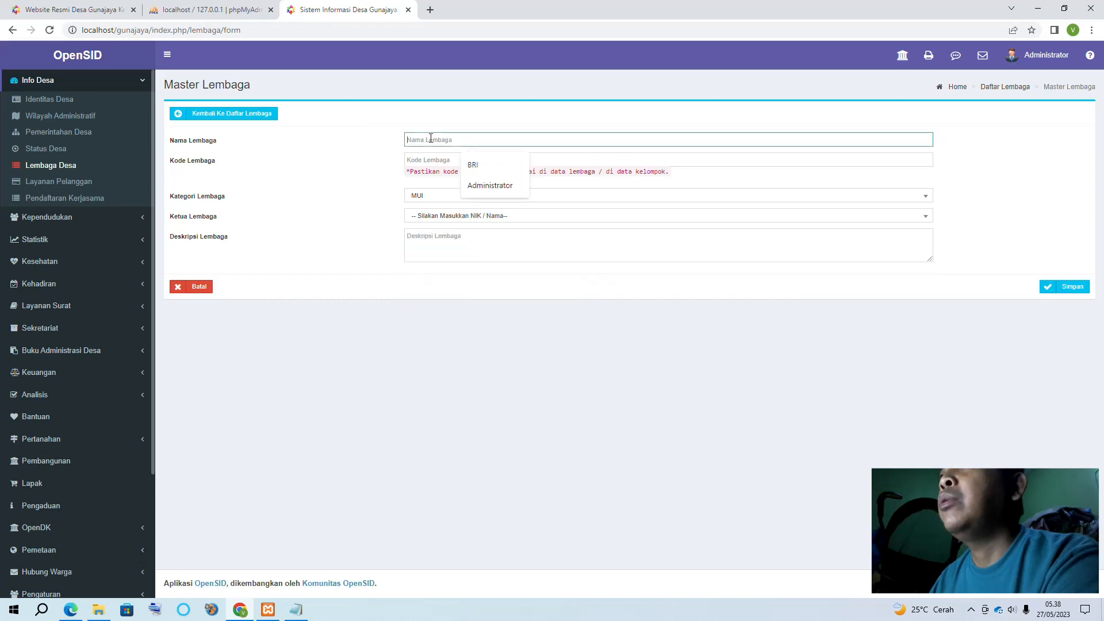
{"action": "type", "text": "mui"}
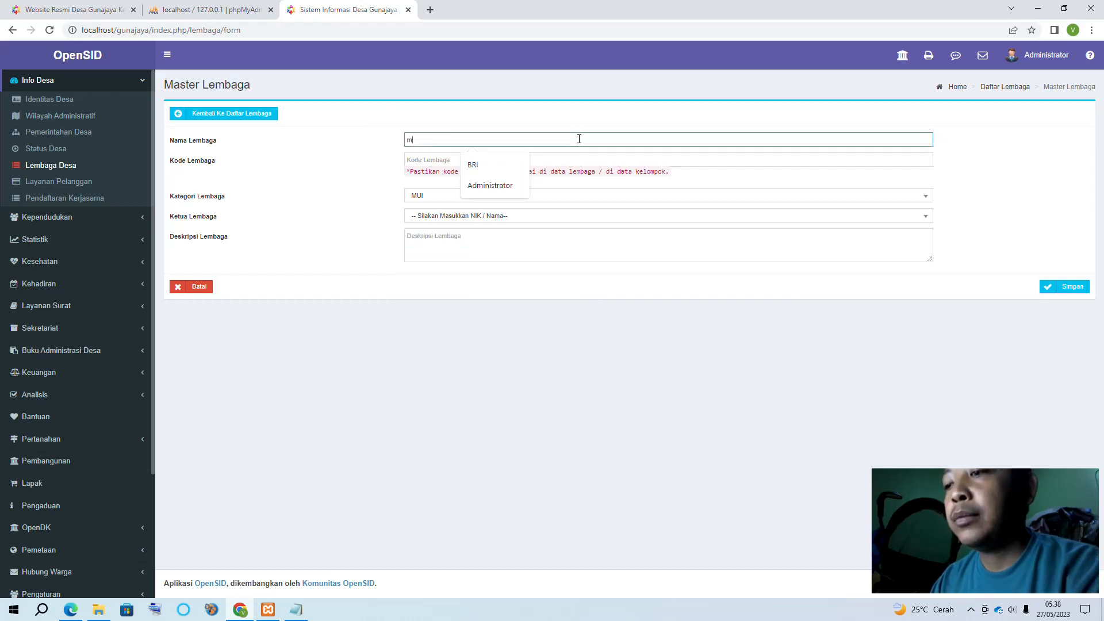
{"action": "key", "text": "BackSpace"}
{"action": "key", "text": "BackSpace"}
{"action": "key", "text": "BackSpace"}
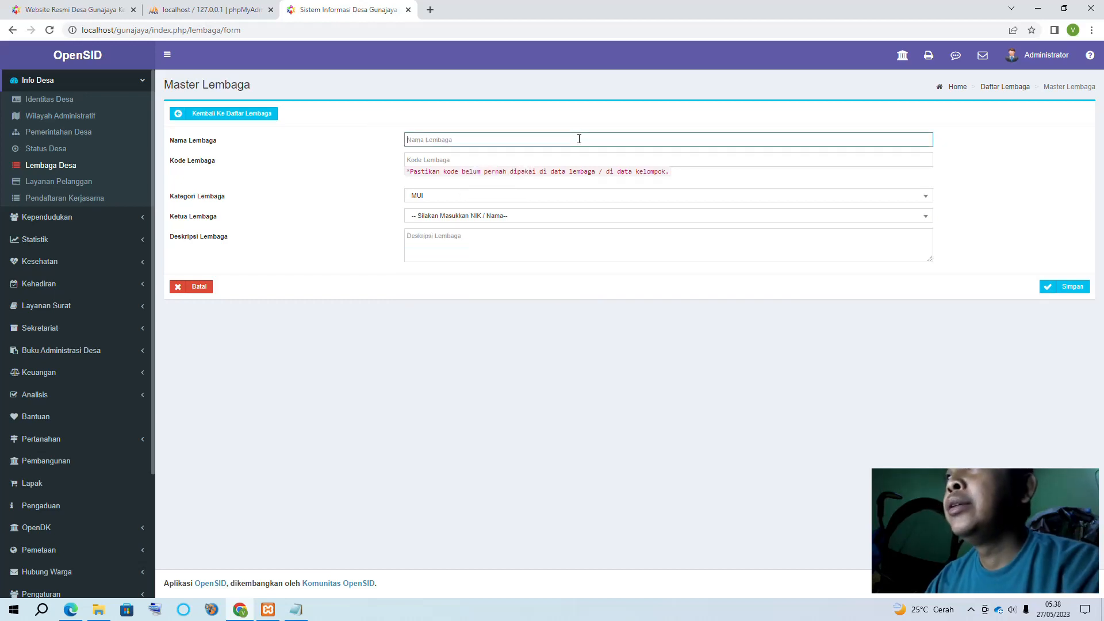
{"action": "type", "text": "MUI"}
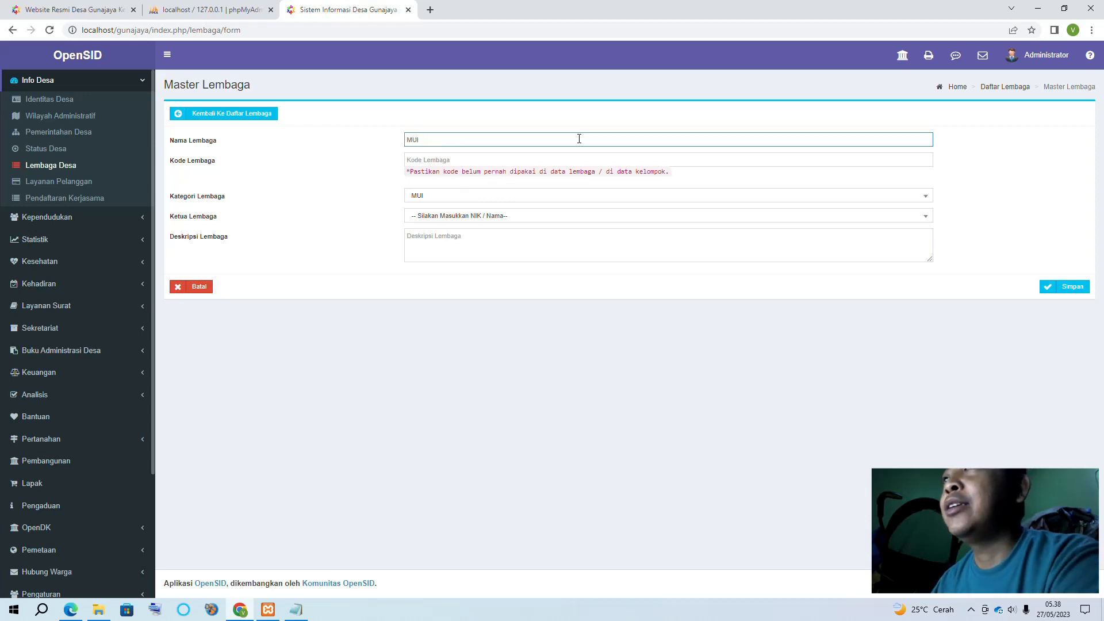
{"action": "left_click", "coordinate": [474, 159]}
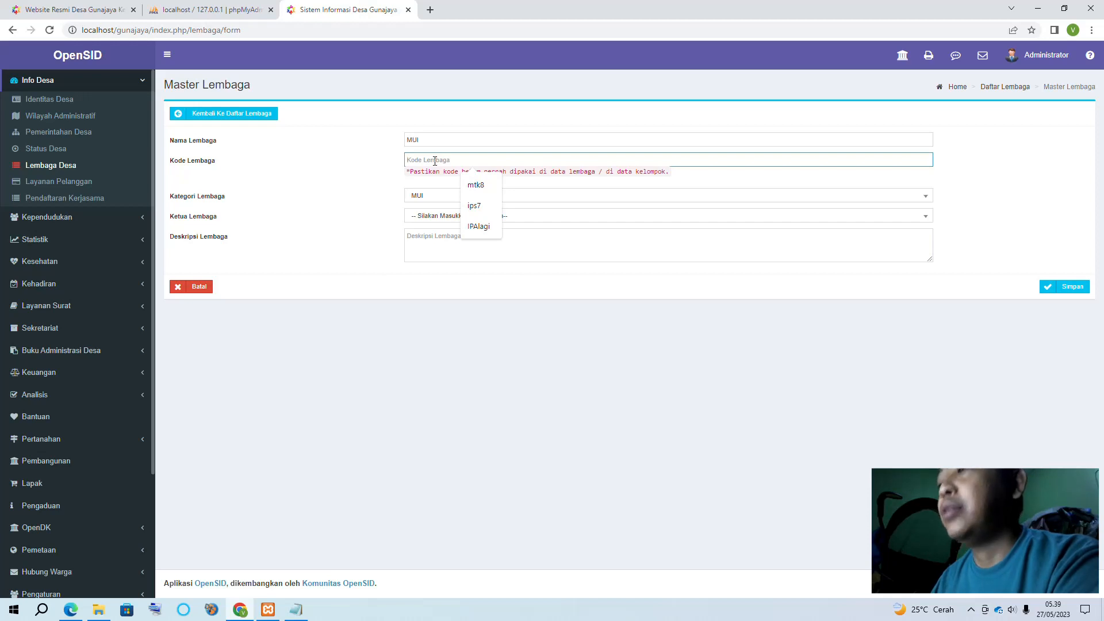
{"action": "type", "text": "-"}
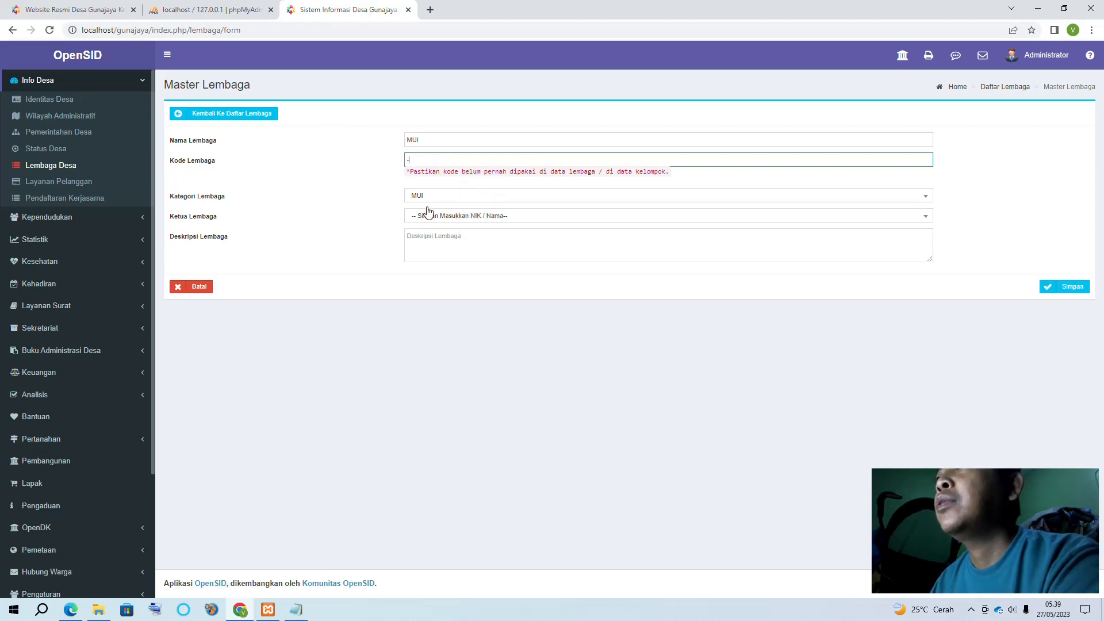
{"action": "left_click", "coordinate": [450, 219]}
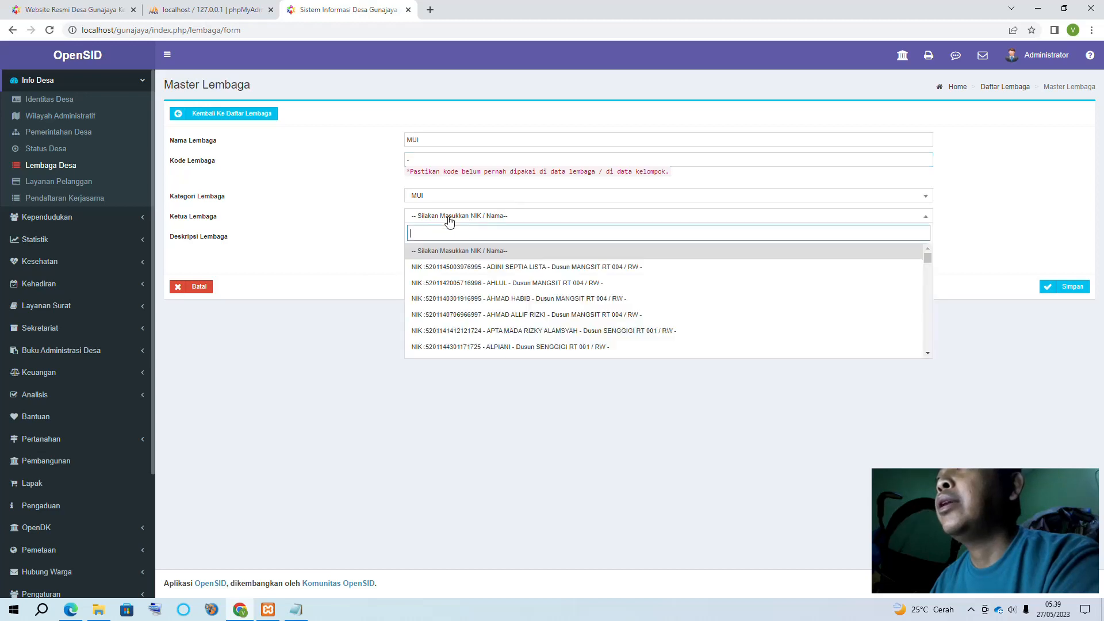
{"action": "left_click", "coordinate": [523, 269]}
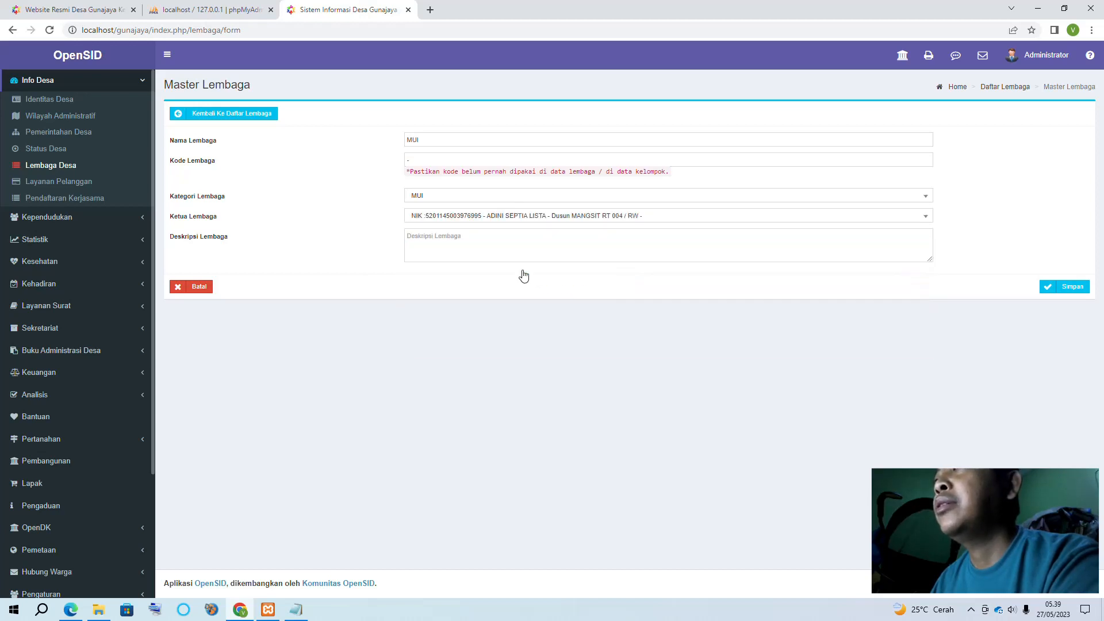
{"action": "left_click", "coordinate": [1068, 289]}
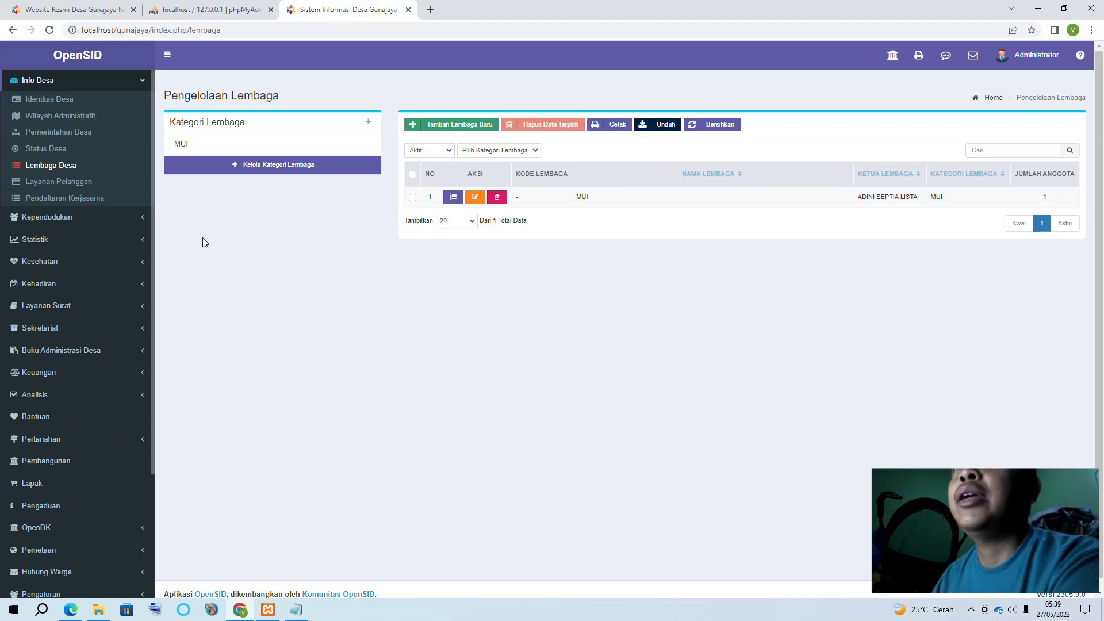
Open the Layanan Pelanggan page under Info Desa
{"action": "left_click", "coordinate": [64, 183]}
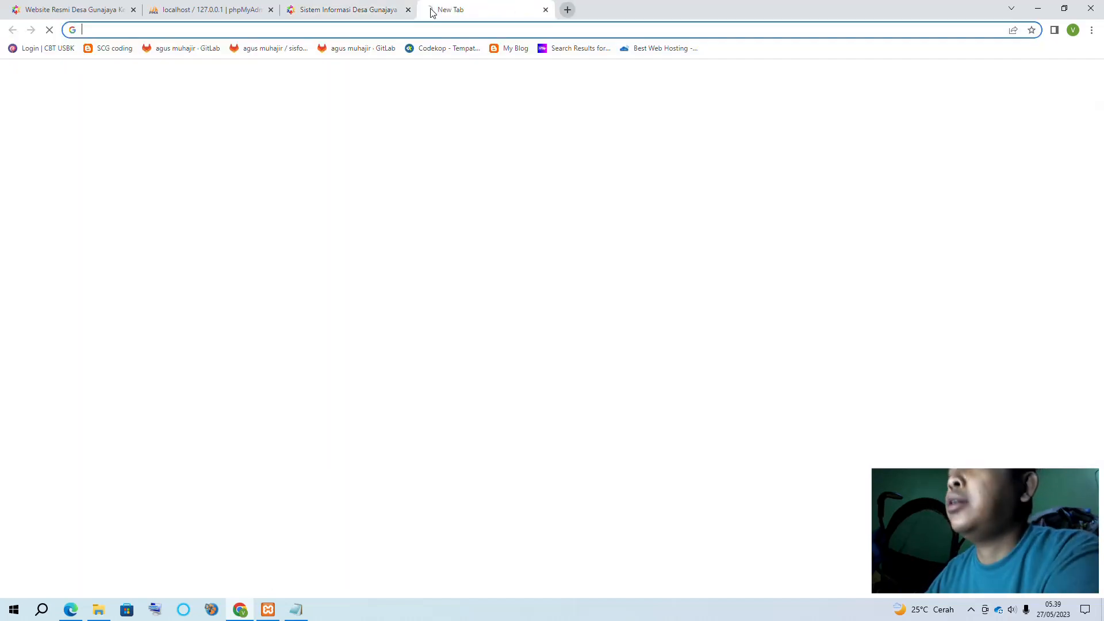
Load the 'OpenSID Desa - Siteman' demo login page in a new tab from the 'OP' suggestion
{"action": "left_click", "coordinate": [430, 10]}
{"action": "type", "text": "OP"}
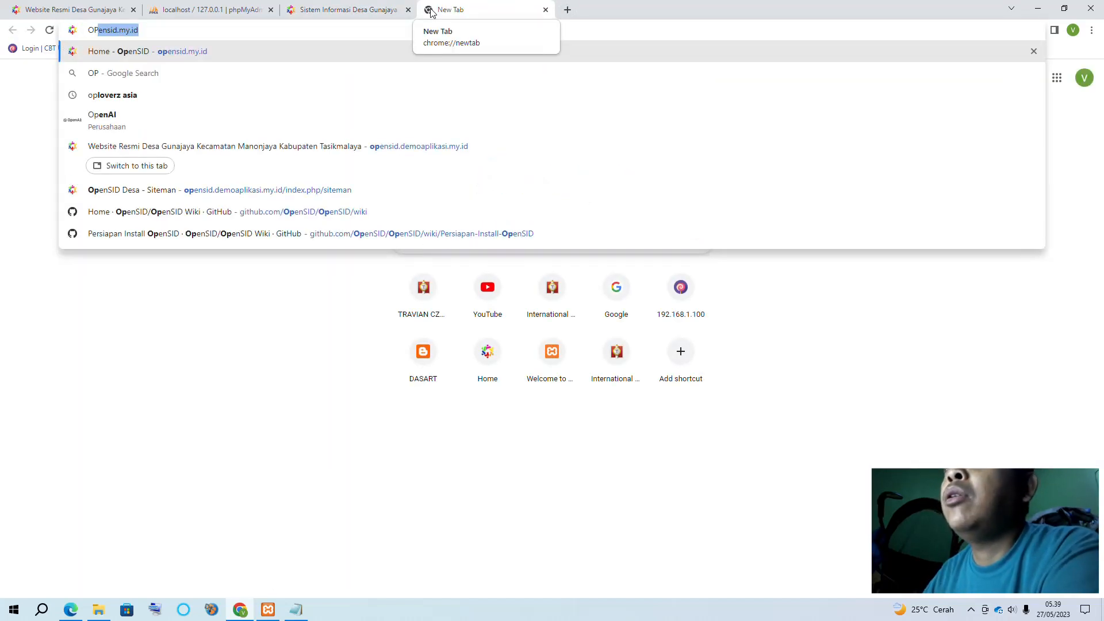
{"action": "left_click", "coordinate": [271, 194]}
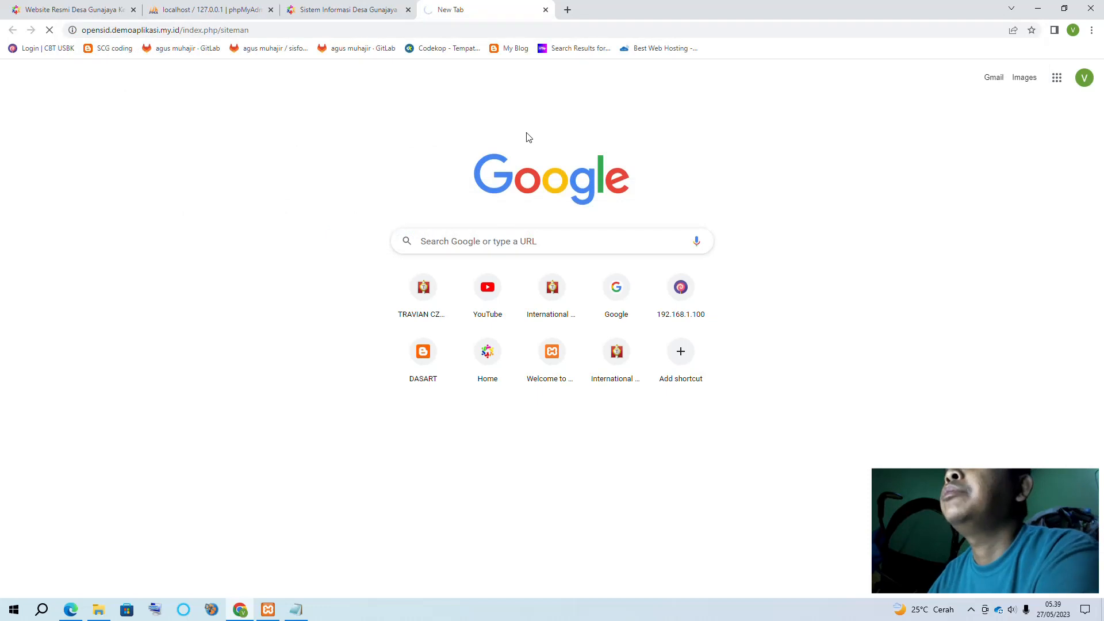
{"action": "left_click", "coordinate": [352, 10]}
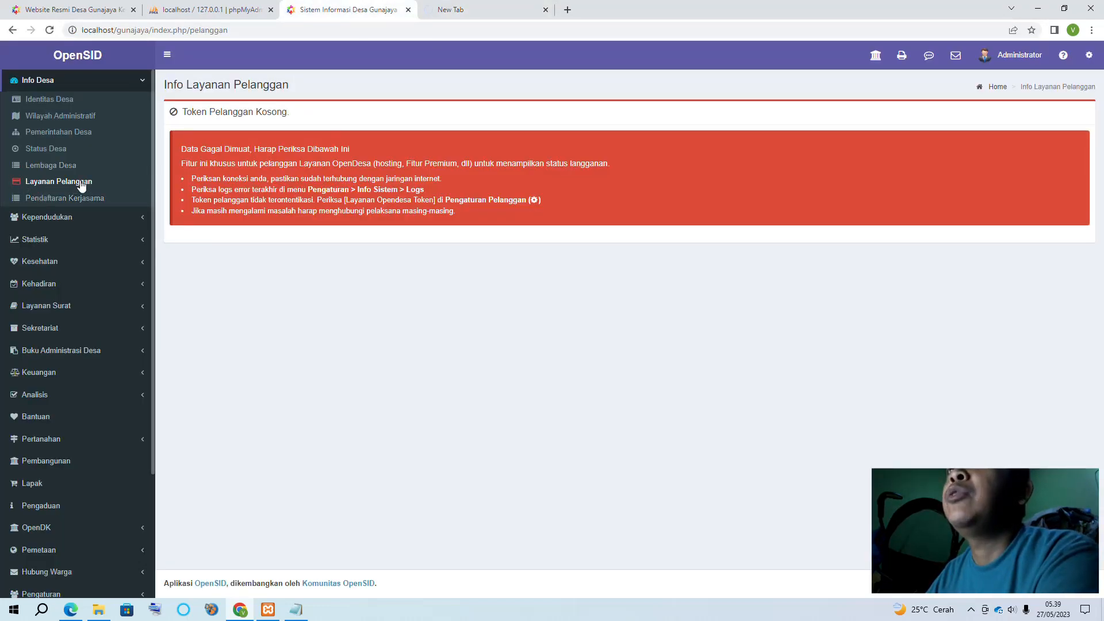
{"action": "left_click", "coordinate": [492, 10]}
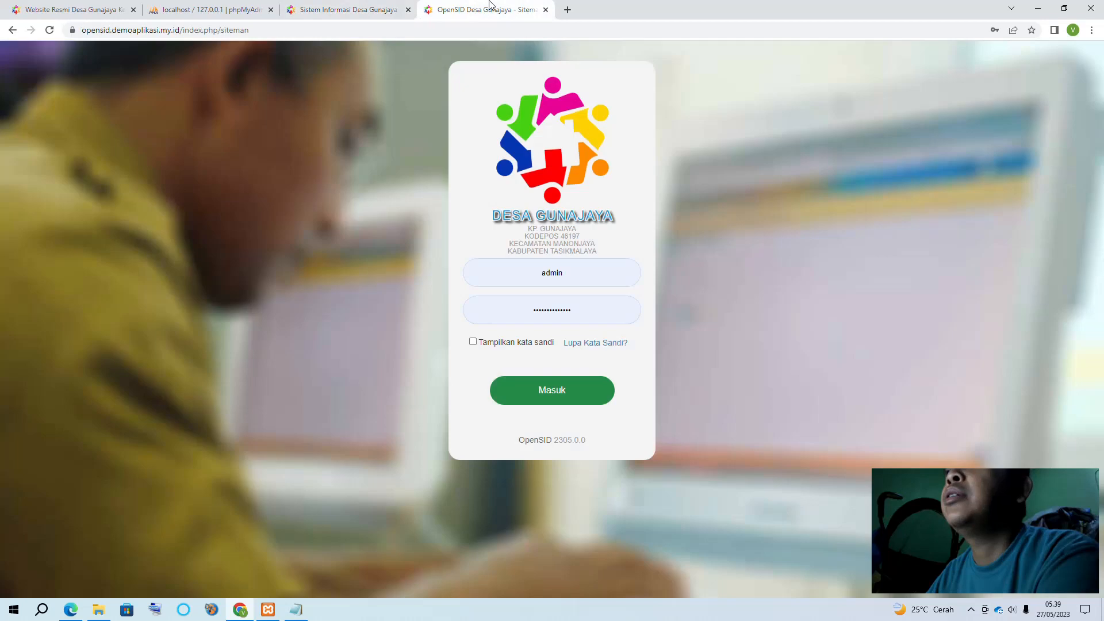
Attempt the demo login, then reveal and clear the password and try again empty
{"action": "left_click", "coordinate": [560, 389]}
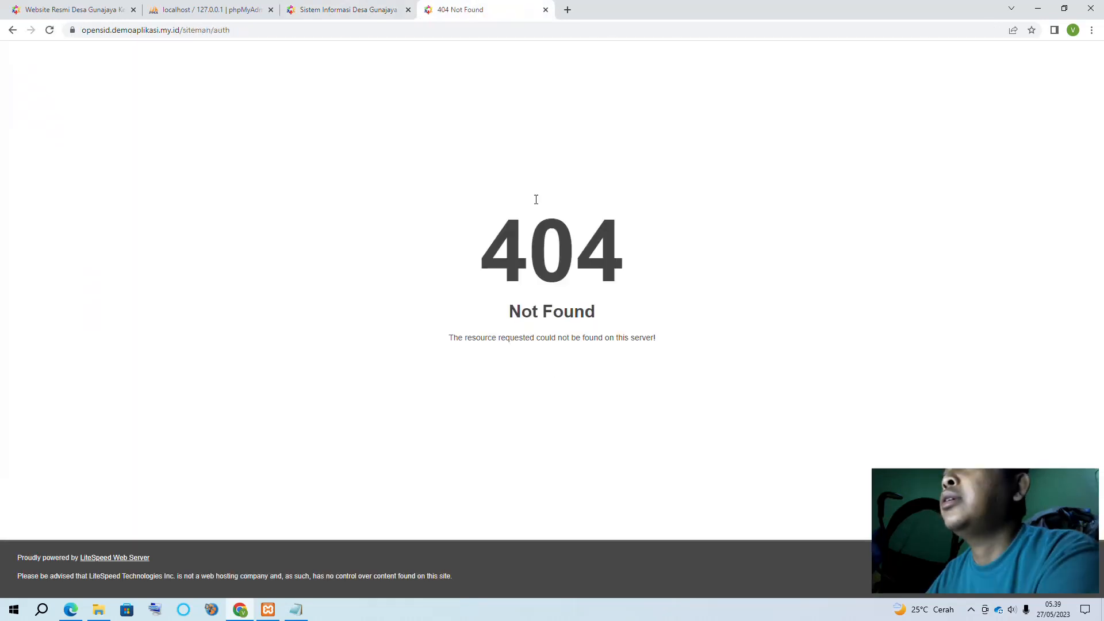
{"action": "left_click", "coordinate": [12, 29]}
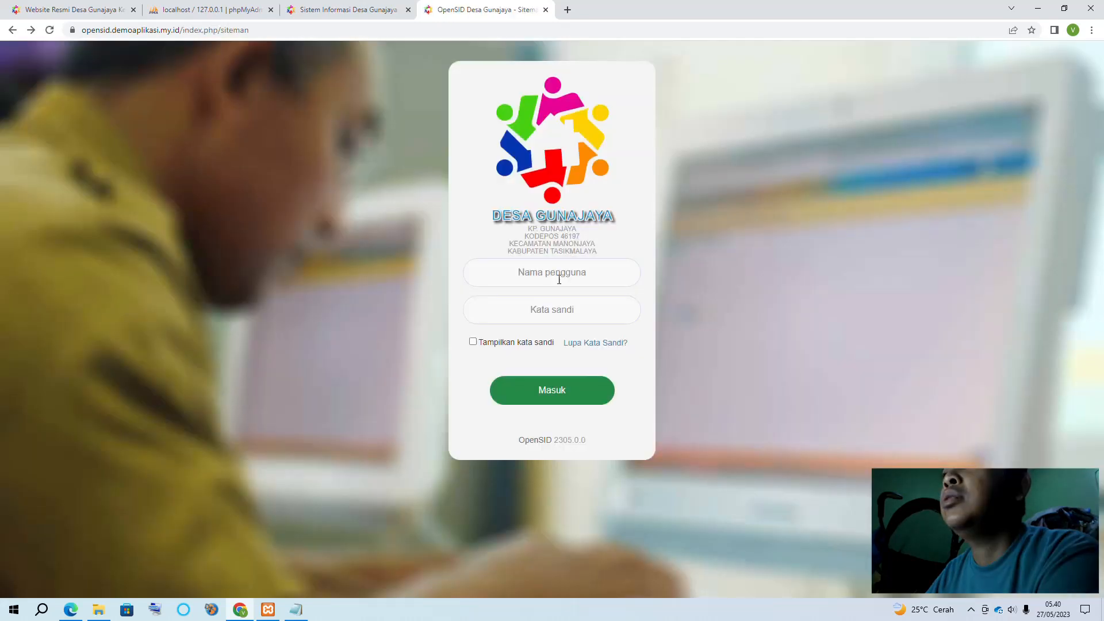
{"action": "left_click", "coordinate": [472, 343]}
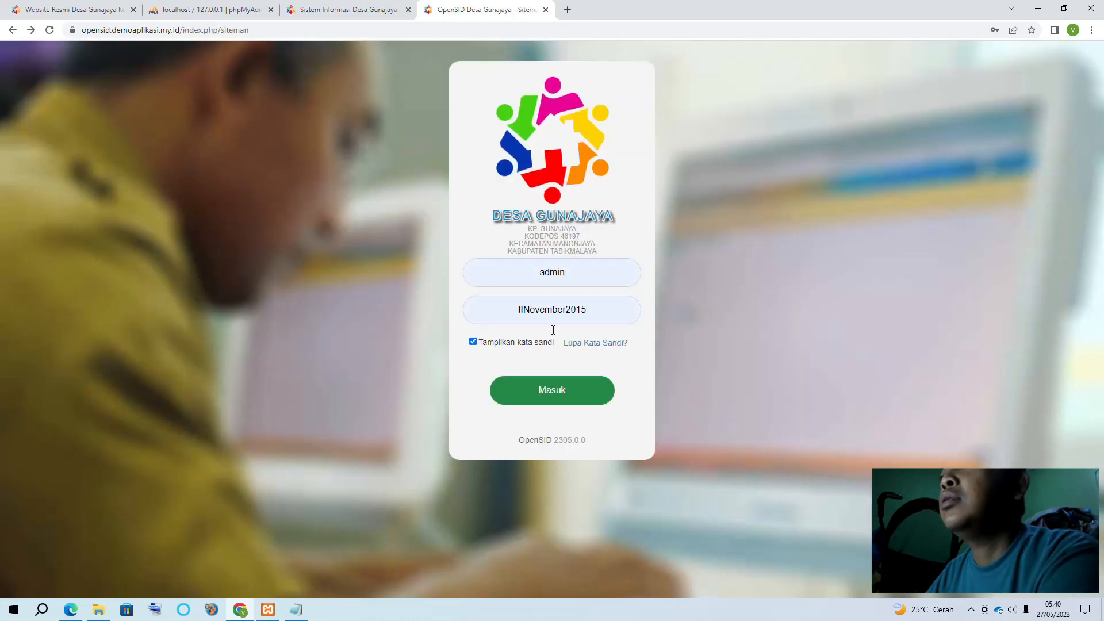
{"action": "left_click", "coordinate": [523, 311]}
{"action": "key", "text": "BackSpace"}
{"action": "key", "text": "BackSpace"}
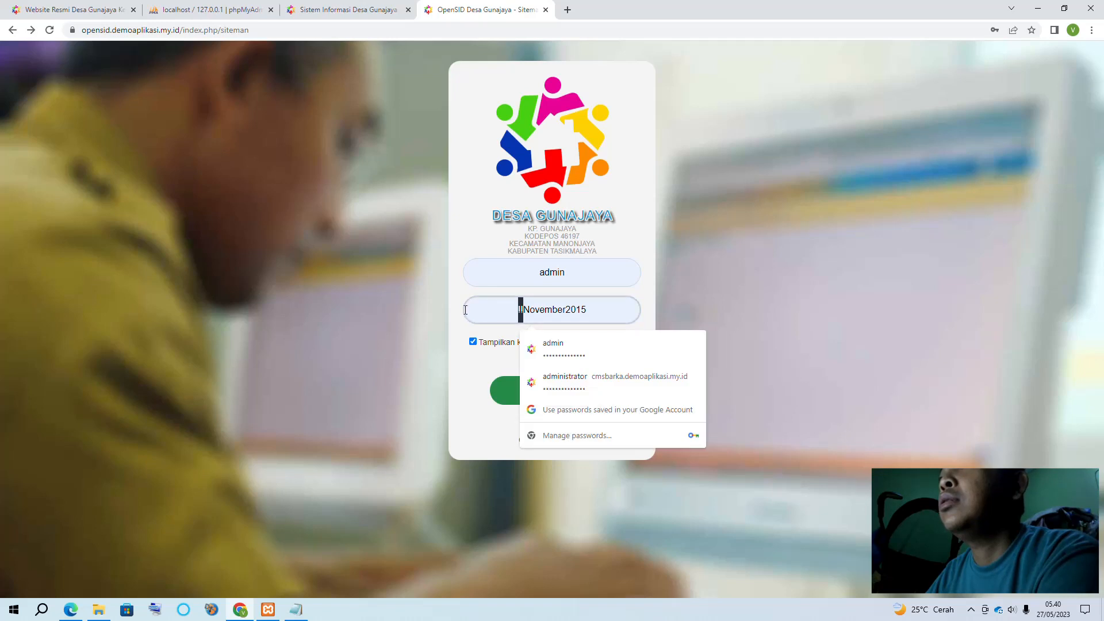
{"action": "type", "text": "02"}
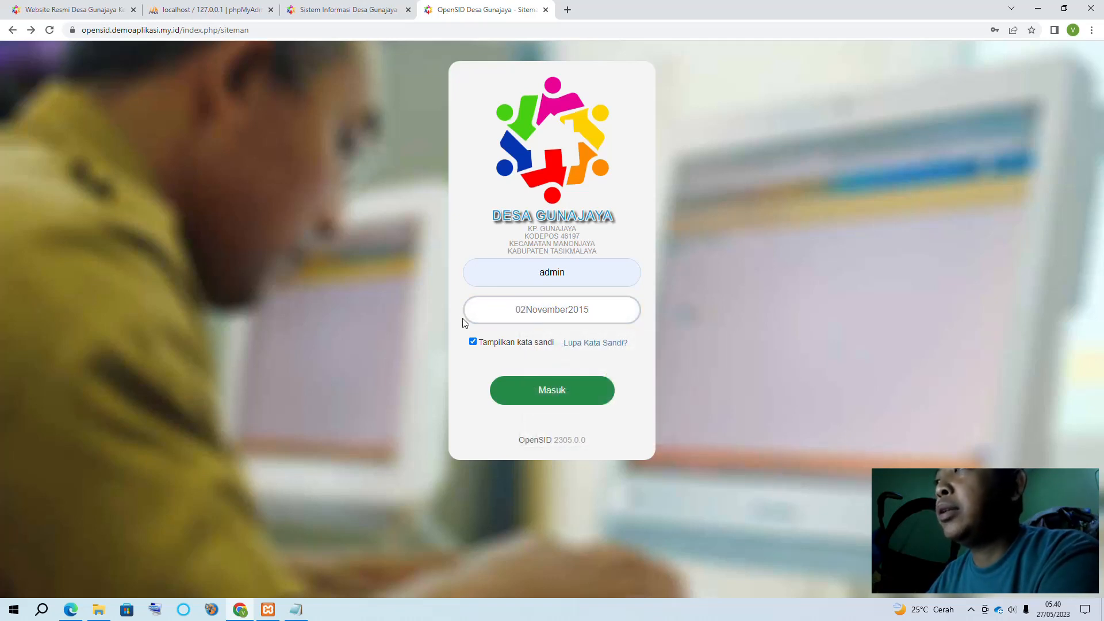
{"action": "key", "text": "ctrl+a"}
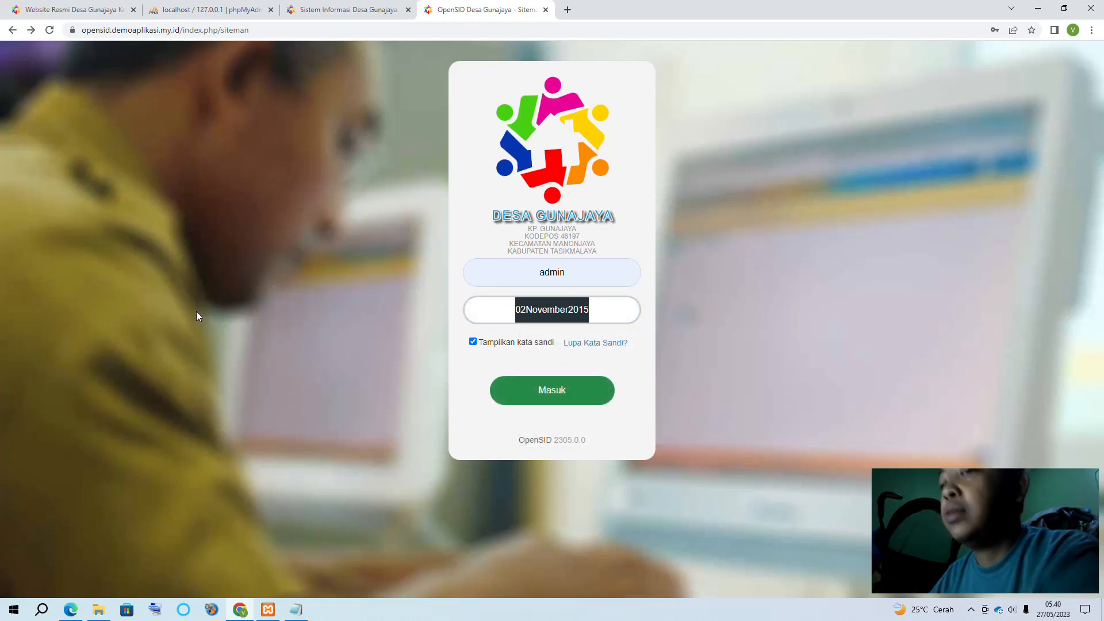
{"action": "type", "text": "SID"}
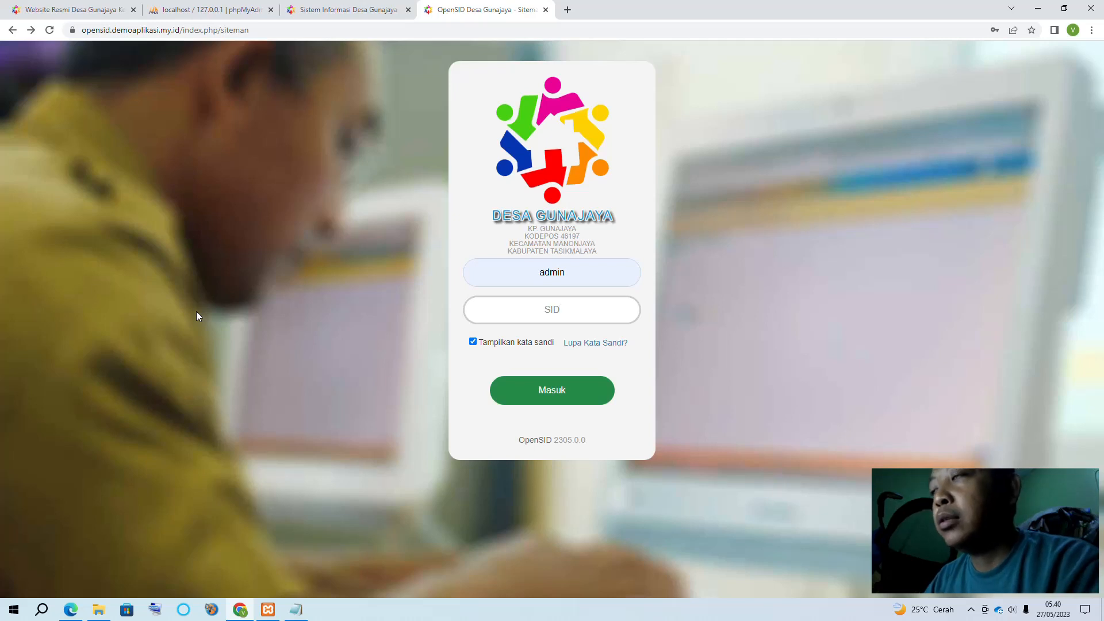
{"action": "key", "text": "BackSpace"}
{"action": "key", "text": "BackSpace"}
{"action": "key", "text": "BackSpace"}
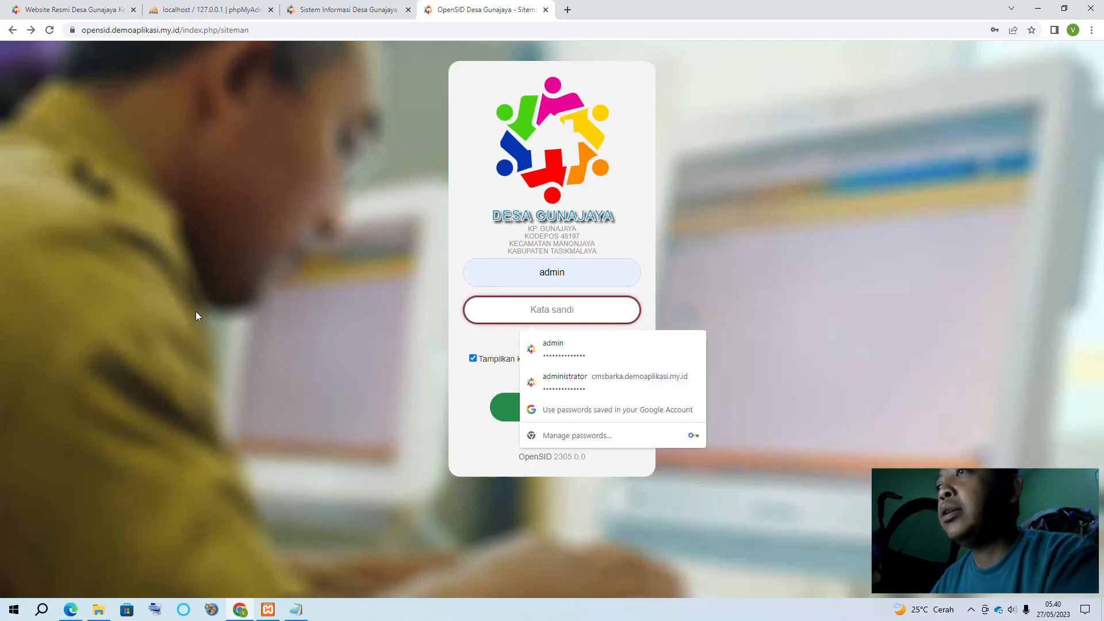
{"action": "left_click", "coordinate": [475, 338]}
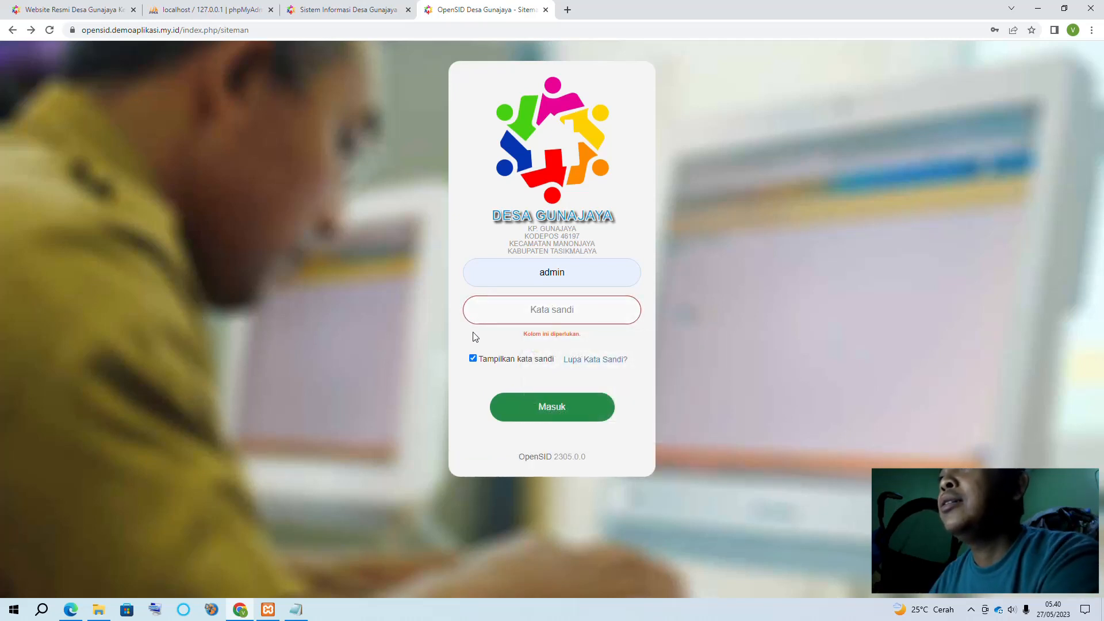
Follow Lupa Kata Sandi? to a 404 page, go back, and close the demo tab
{"action": "left_click", "coordinate": [586, 360]}
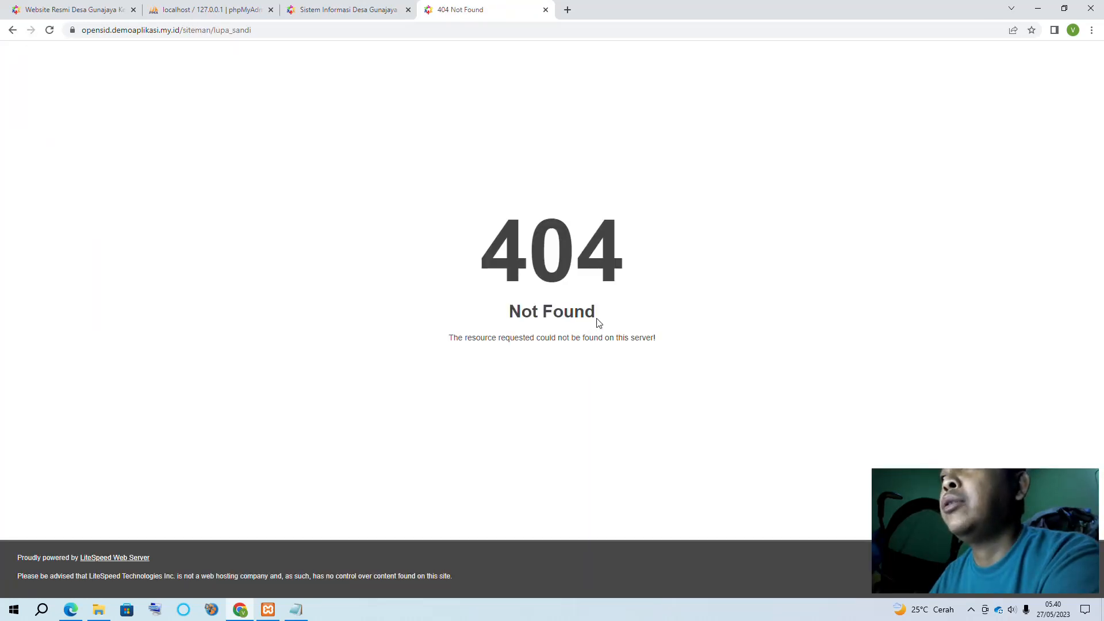
{"action": "left_click", "coordinate": [11, 30]}
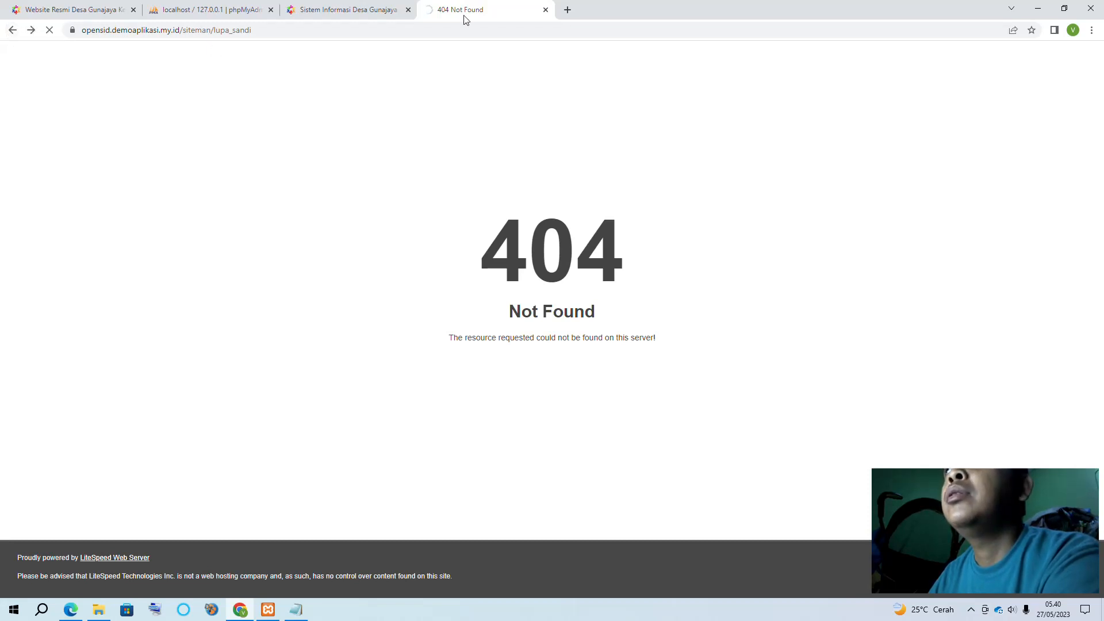
{"action": "left_click", "coordinate": [545, 10]}
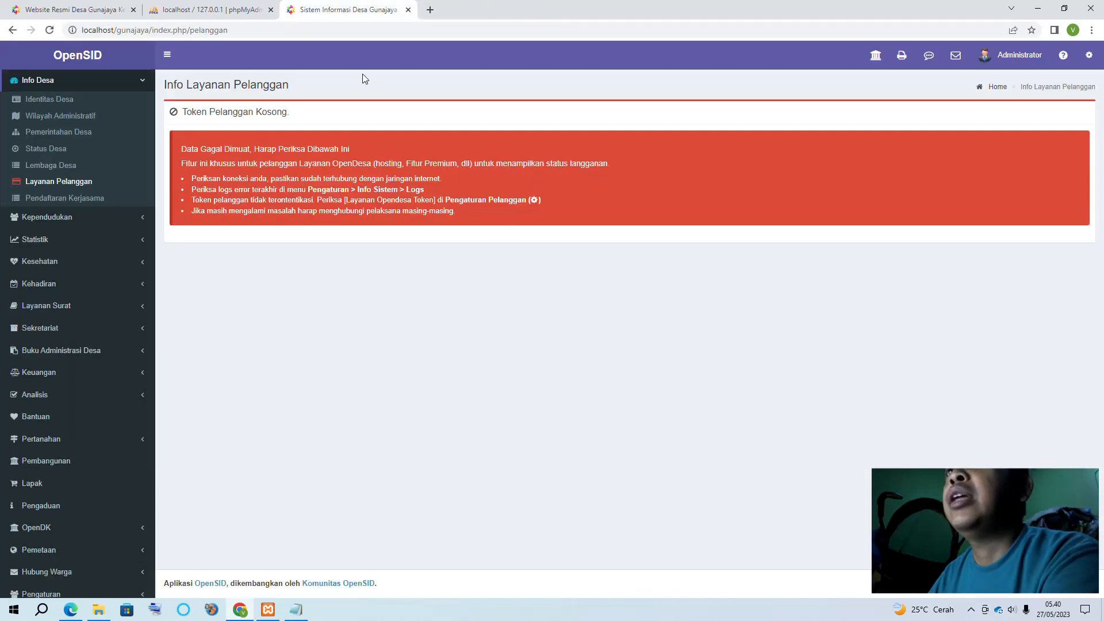
Open Pendaftaran Kerjasama under Info Desa
{"action": "left_click", "coordinate": [77, 210]}
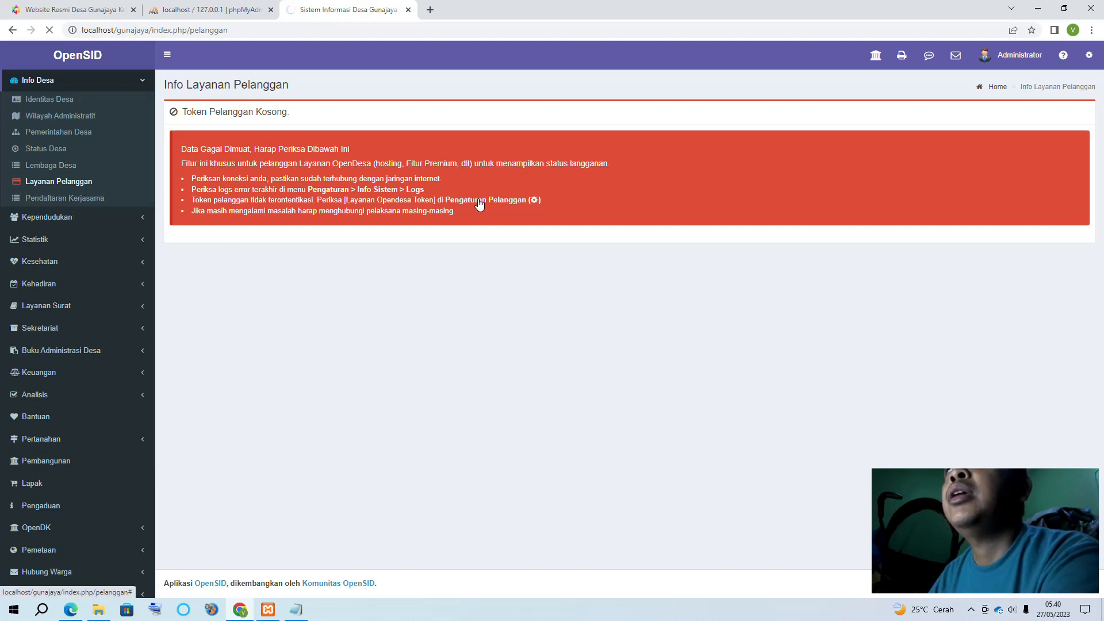
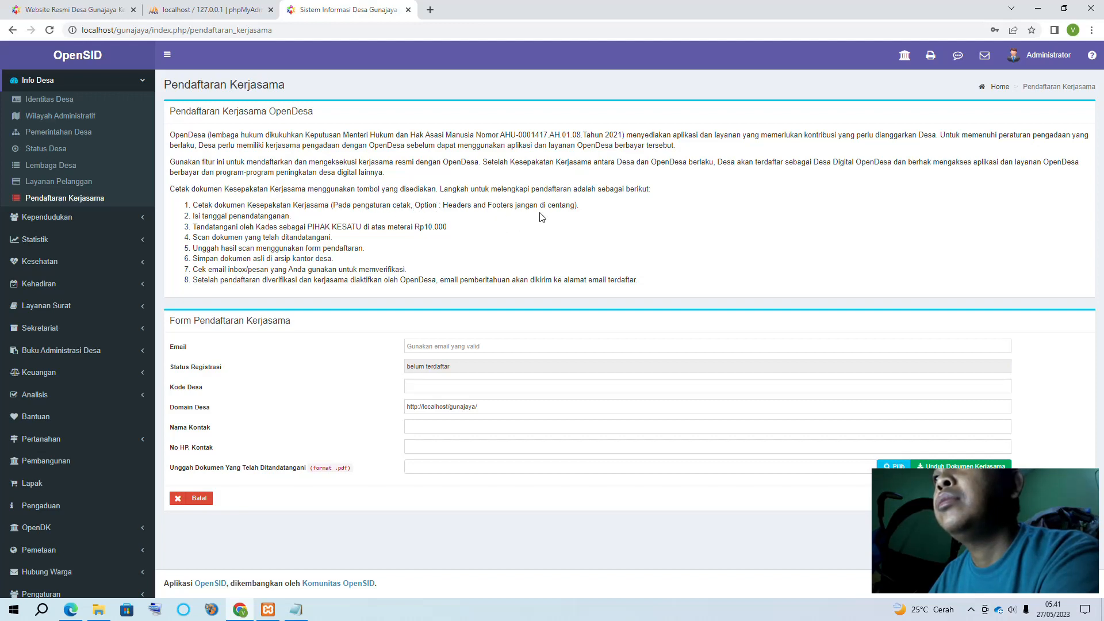
Step through the Email, Kode Desa, domain and contact name fields, then return to Email
{"action": "left_click", "coordinate": [419, 348]}
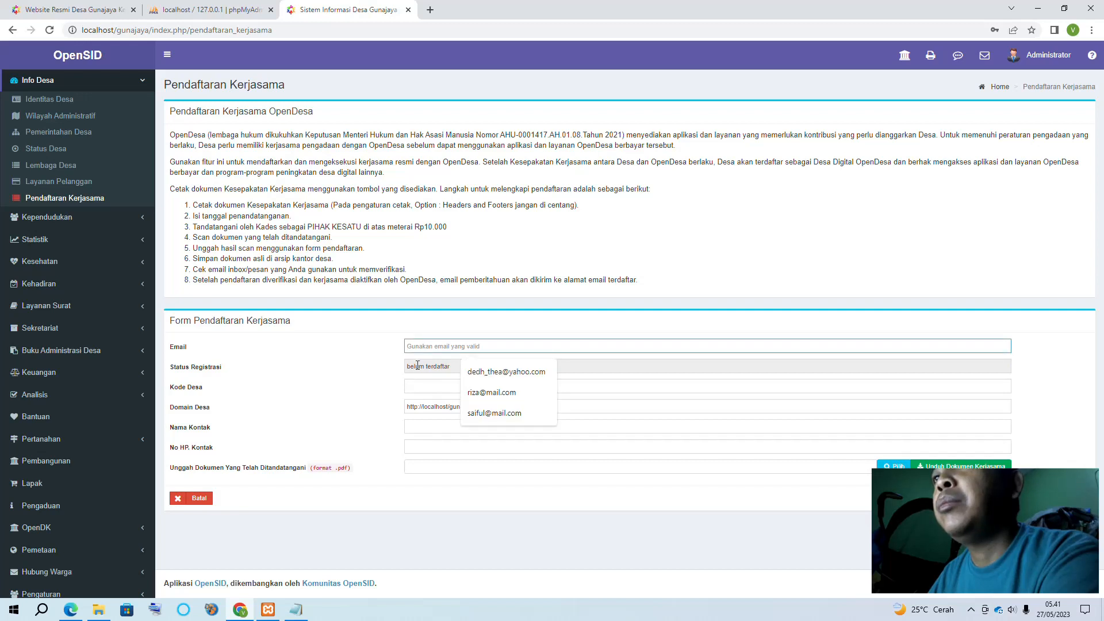
{"action": "triple_click", "coordinate": [417, 365]}
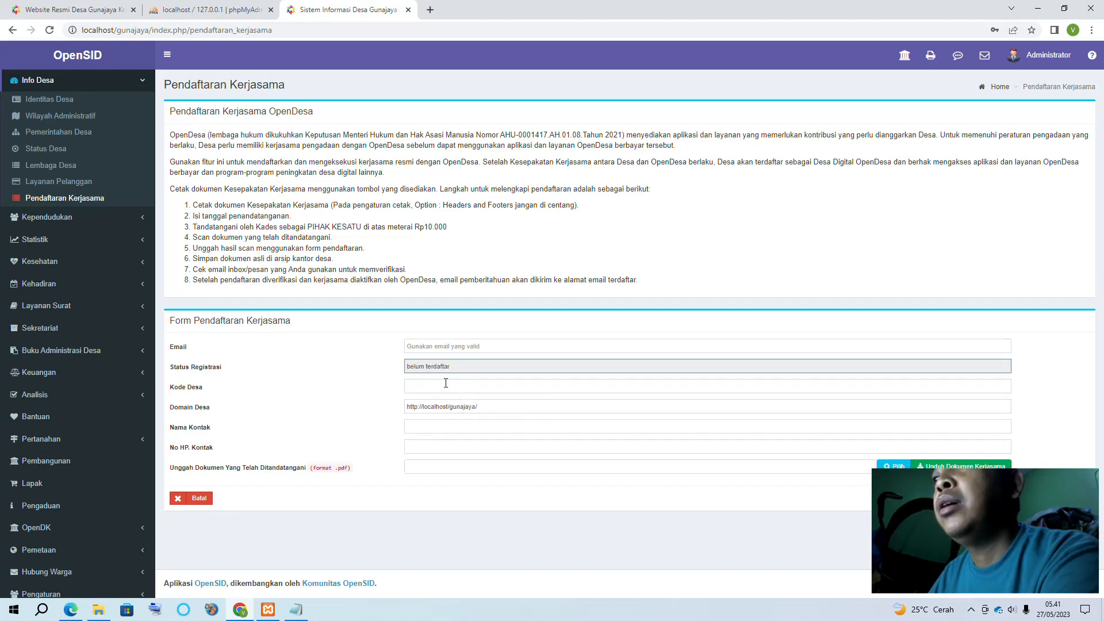
{"action": "left_click", "coordinate": [424, 387]}
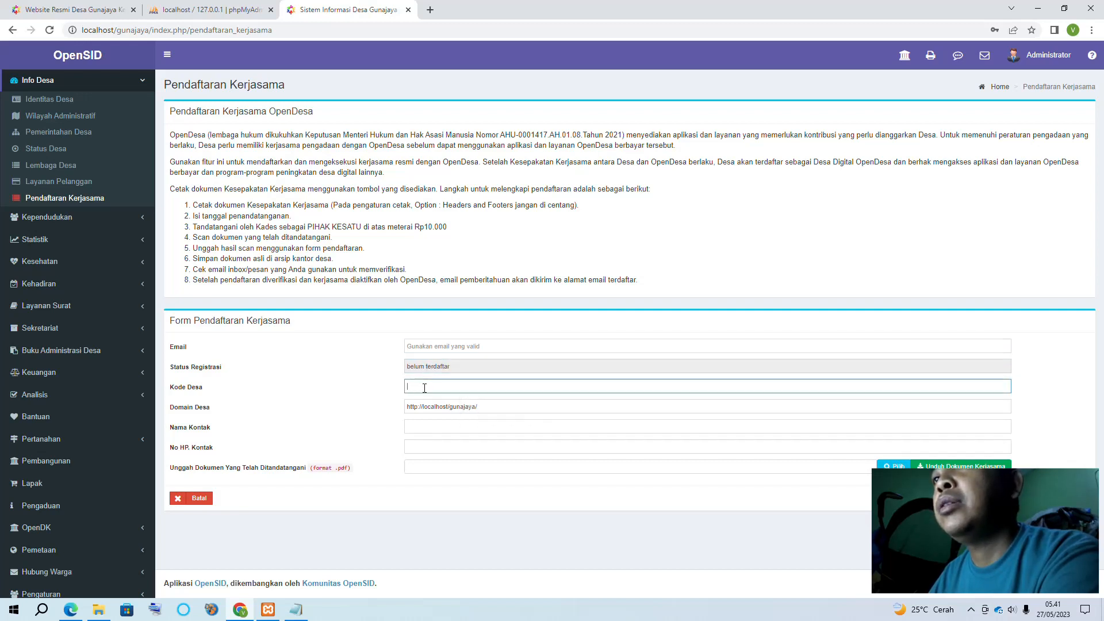
{"action": "triple_click", "coordinate": [437, 405]}
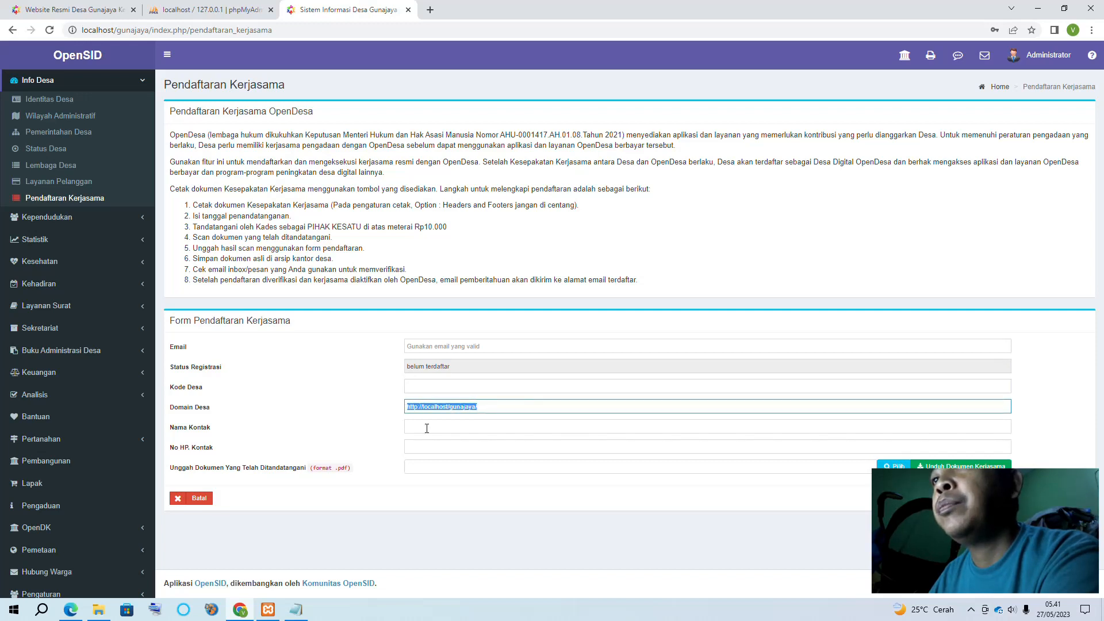
{"action": "left_click", "coordinate": [427, 428]}
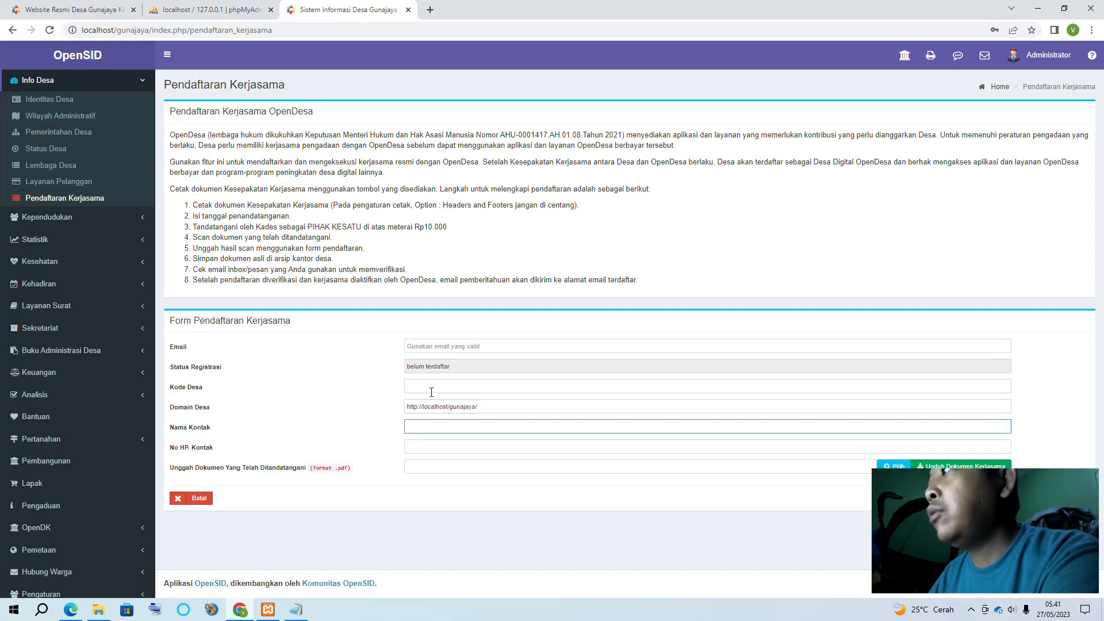
{"action": "left_click", "coordinate": [418, 344]}
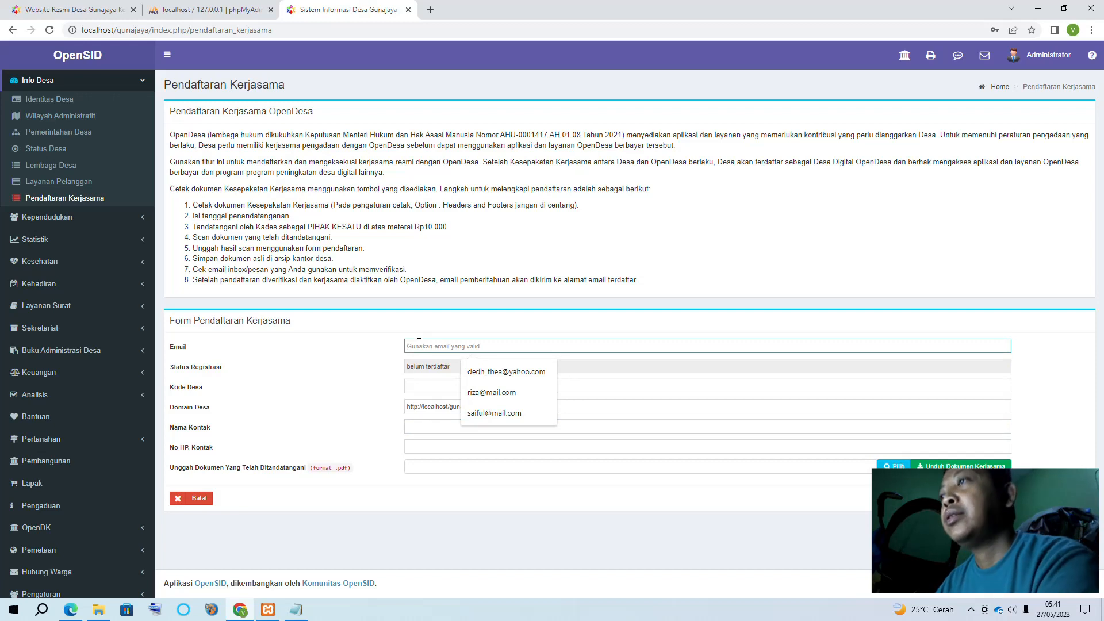
{"action": "left_click", "coordinate": [354, 328]}
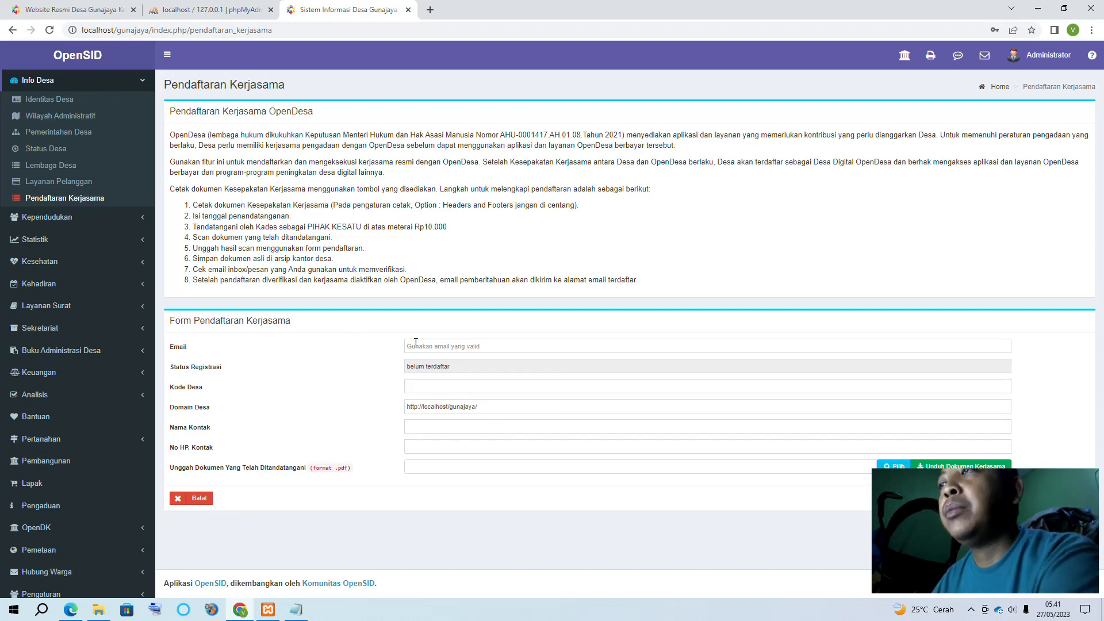
{"action": "left_click", "coordinate": [420, 345]}
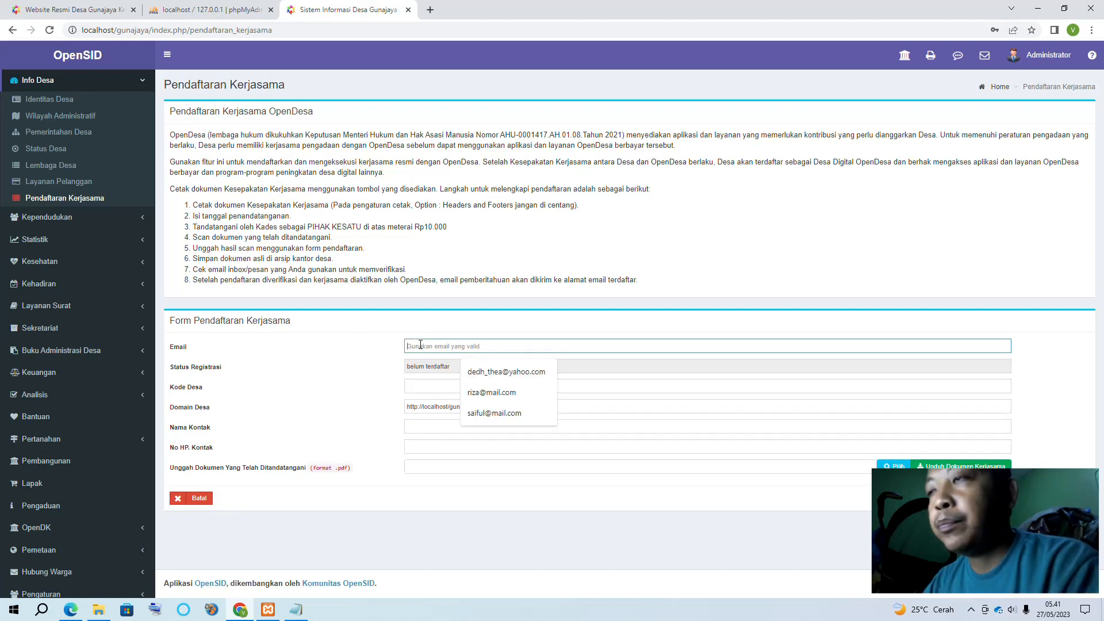
Enter the contact e-mail and the contact's name, moving on to the phone number field
{"action": "type", "text": "sudI"}
{"action": "key", "text": "BackSpace"}
{"action": "key", "text": "BackSpace"}
{"action": "key", "text": "BackSpace"}
{"action": "key", "text": "BackSpace"}
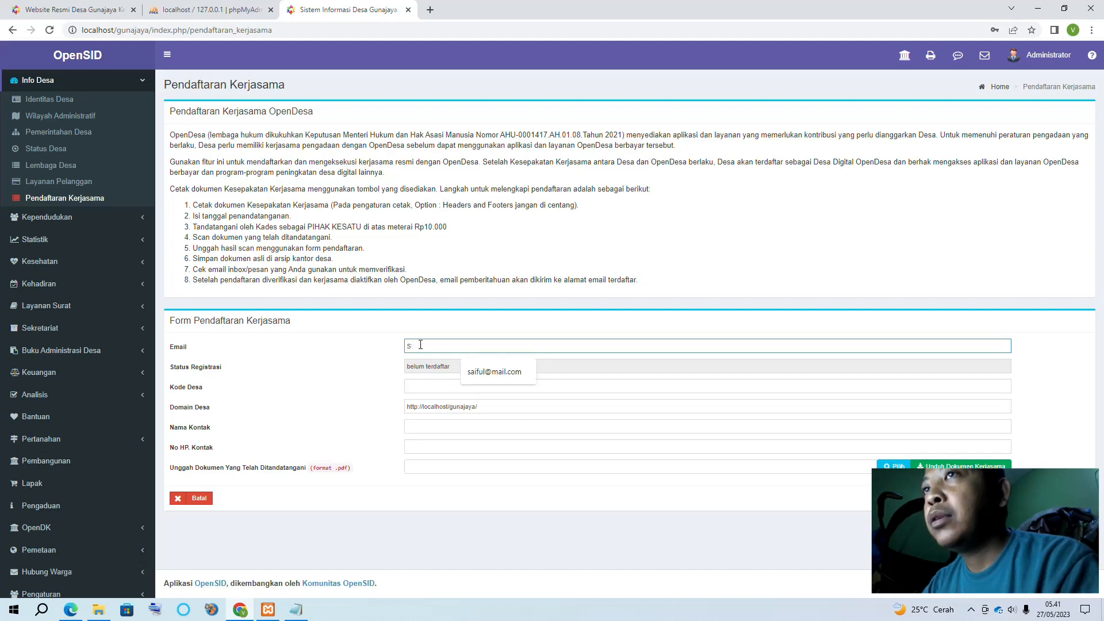
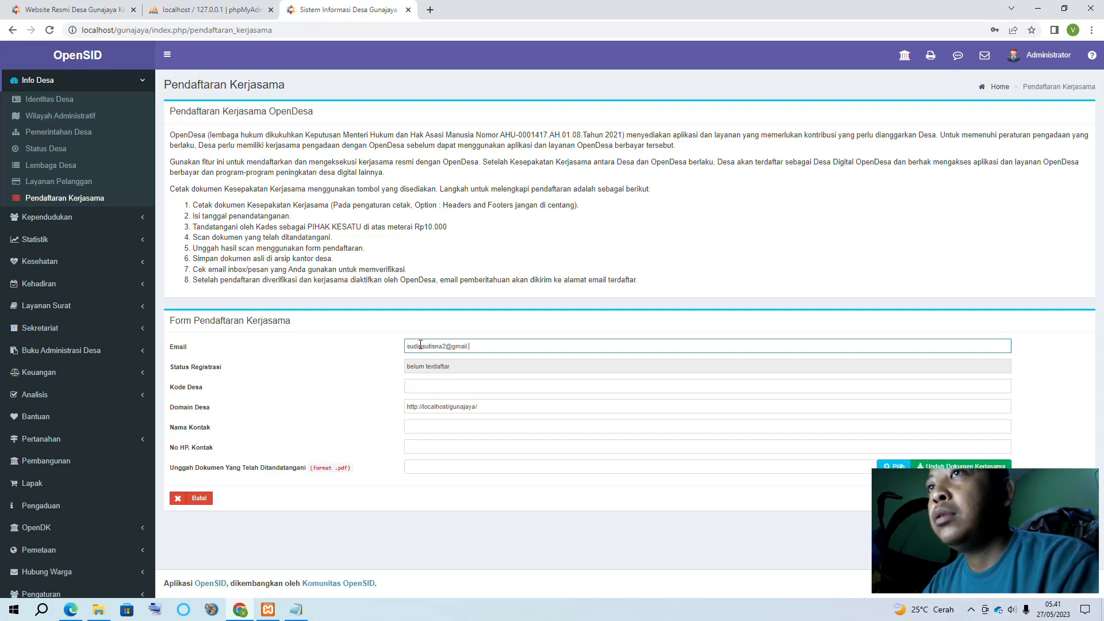
{"action": "key", "text": "Tab"}
{"action": "key", "text": "Tab"}
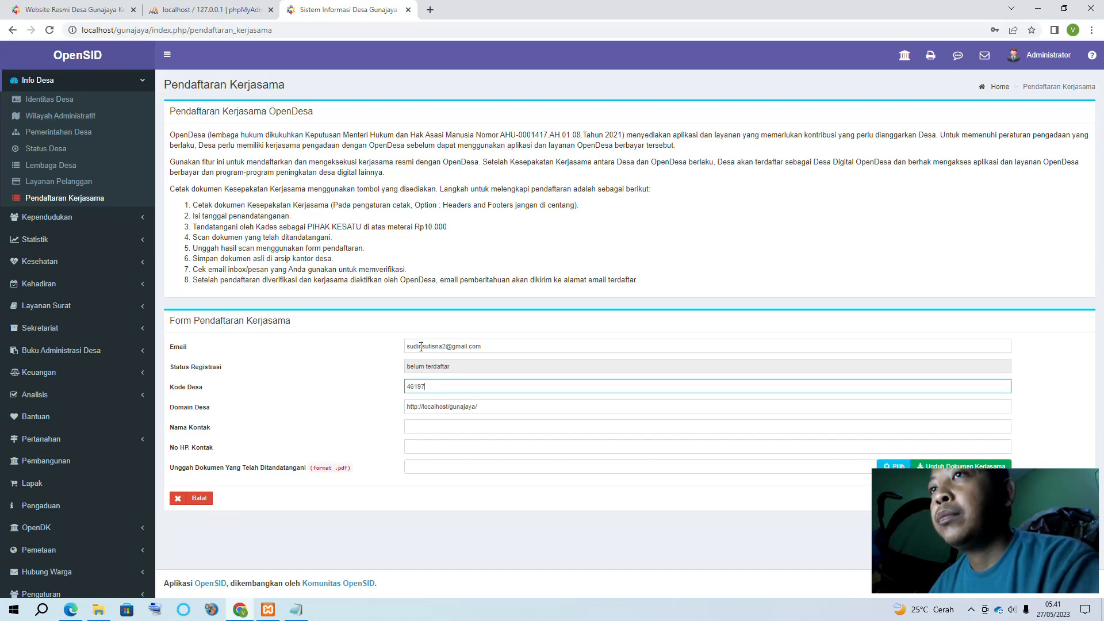
{"action": "left_click", "coordinate": [419, 429]}
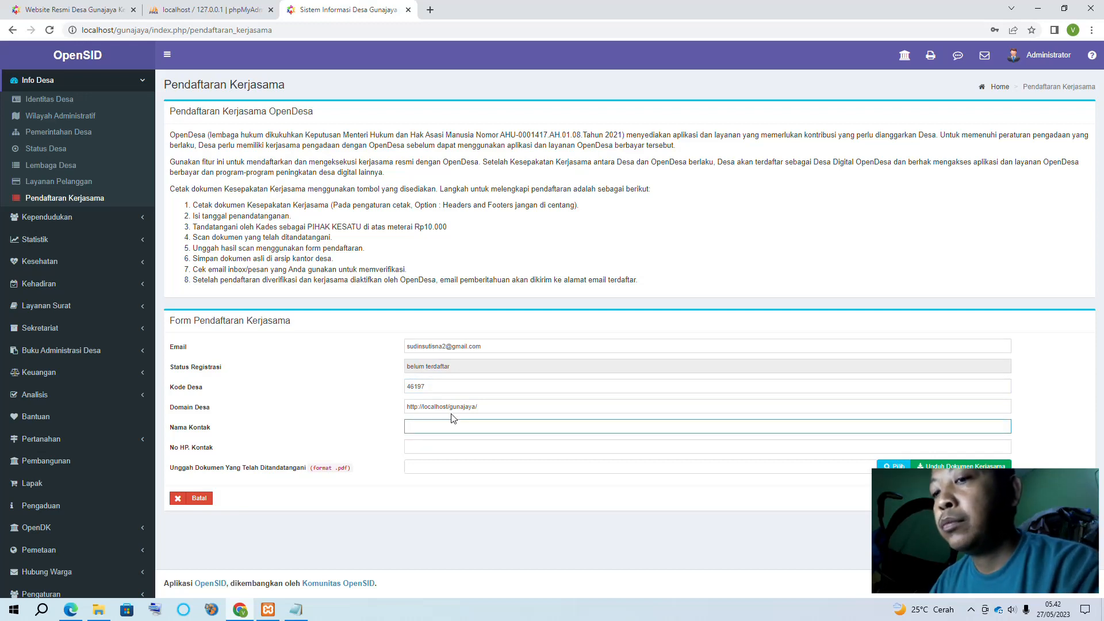
{"action": "type", "text": "Sudin"}
{"action": "key", "text": "Tab"}
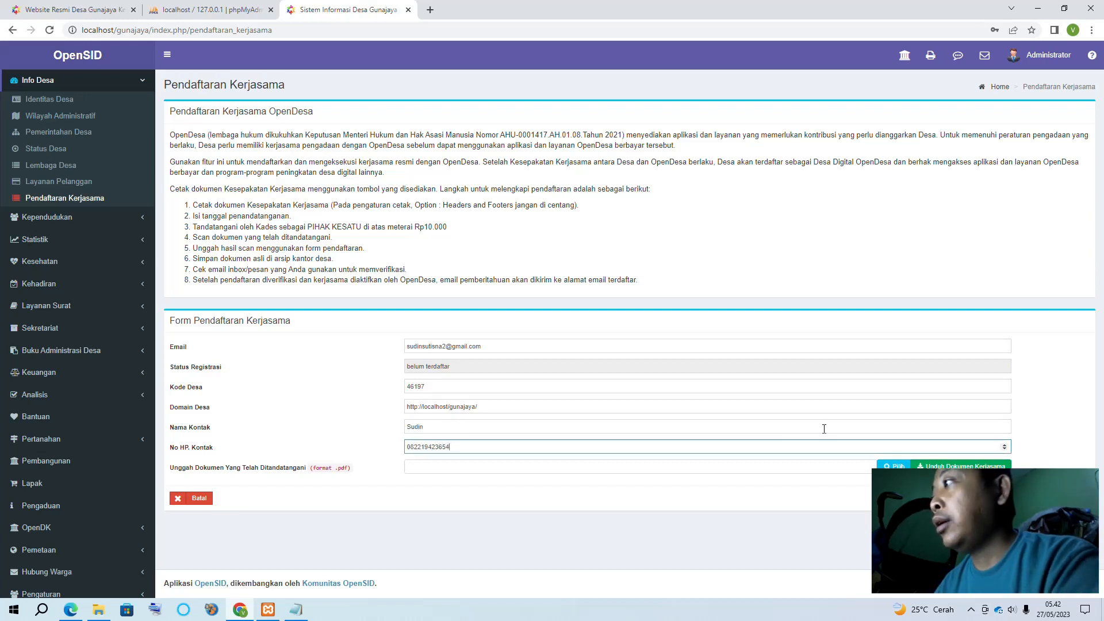
Open the cooperation agreement document for printing and scroll through its pages
{"action": "left_click", "coordinate": [943, 465]}
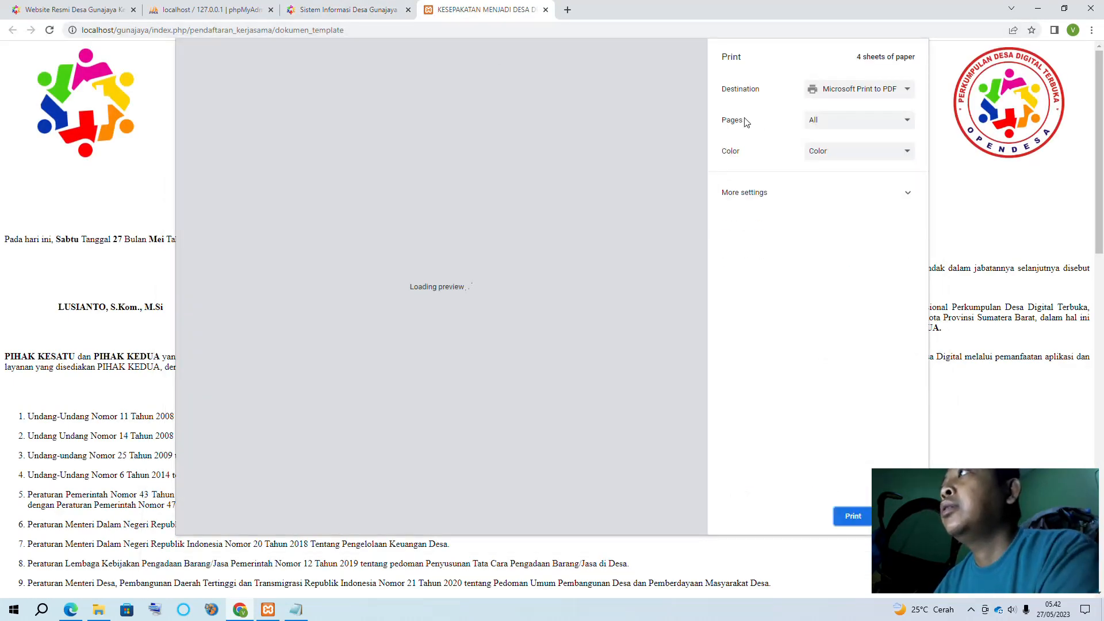
{"action": "scroll", "coordinate": [450, 261], "scroll_direction": "down", "scroll_amount": 4}
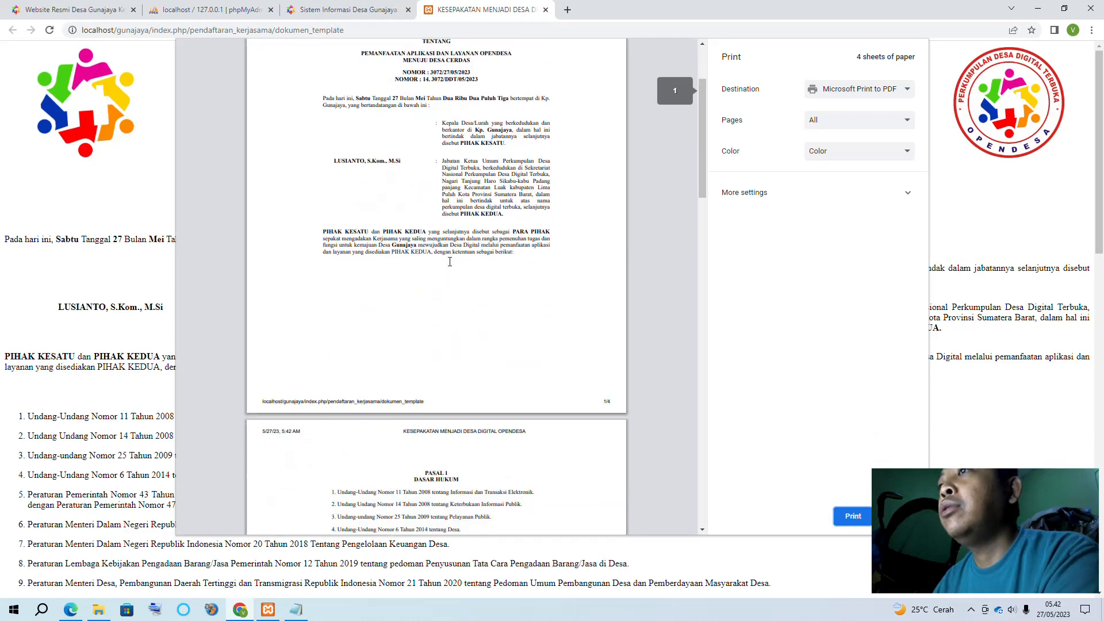
{"action": "scroll", "coordinate": [450, 262], "scroll_direction": "down", "scroll_amount": 2}
{"action": "scroll", "coordinate": [449, 262], "scroll_direction": "up", "scroll_amount": 6}
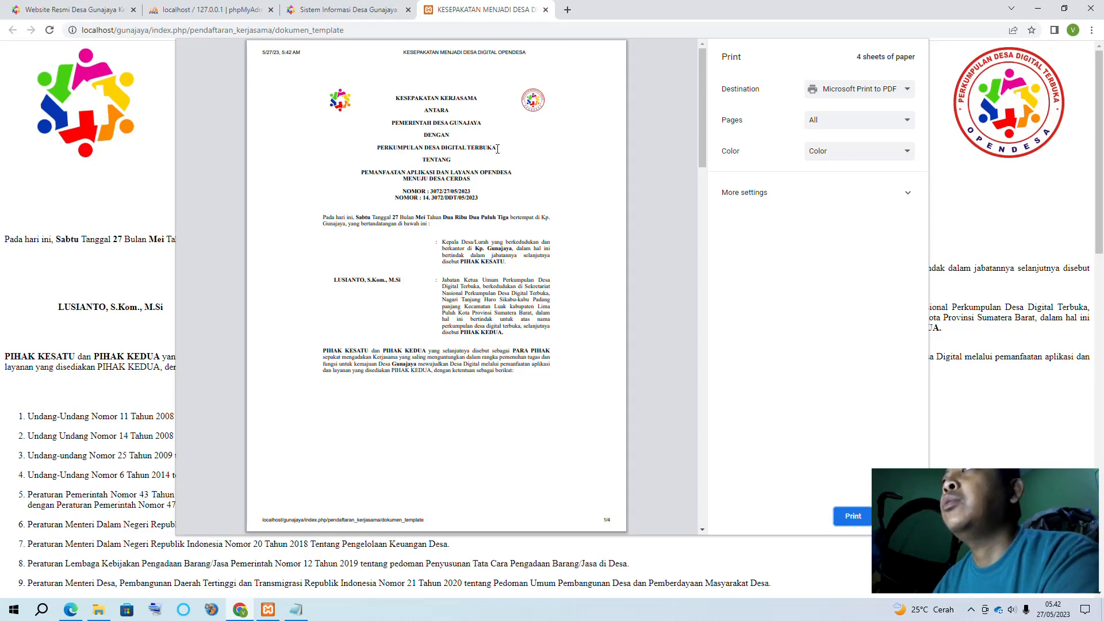
{"action": "scroll", "coordinate": [498, 149], "scroll_direction": "down", "scroll_amount": 20}
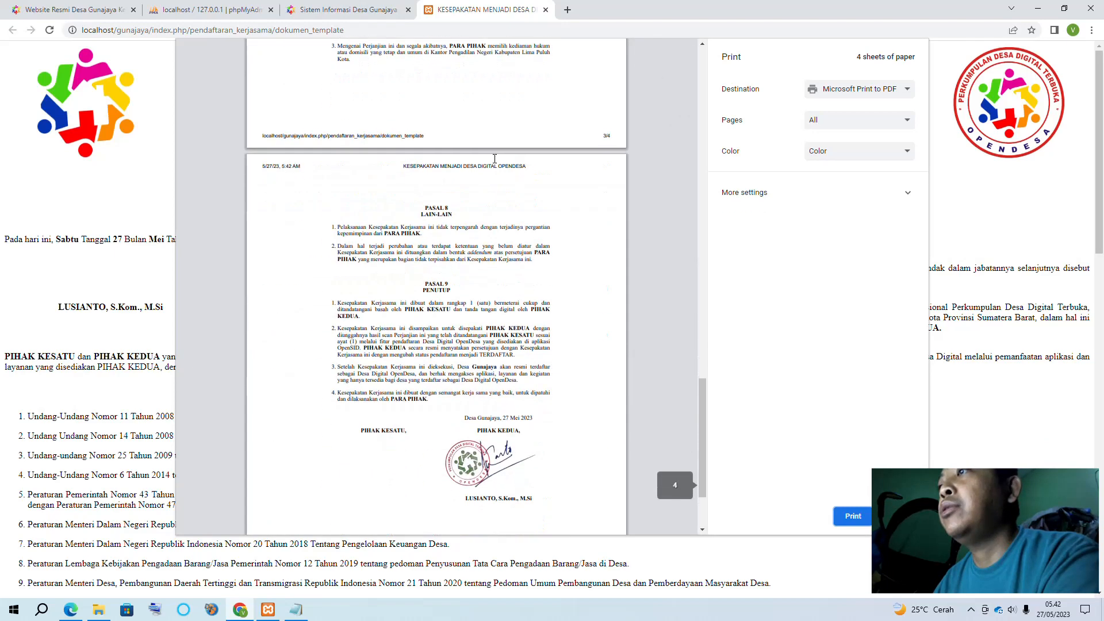
{"action": "scroll", "coordinate": [495, 158], "scroll_direction": "down", "scroll_amount": 2}
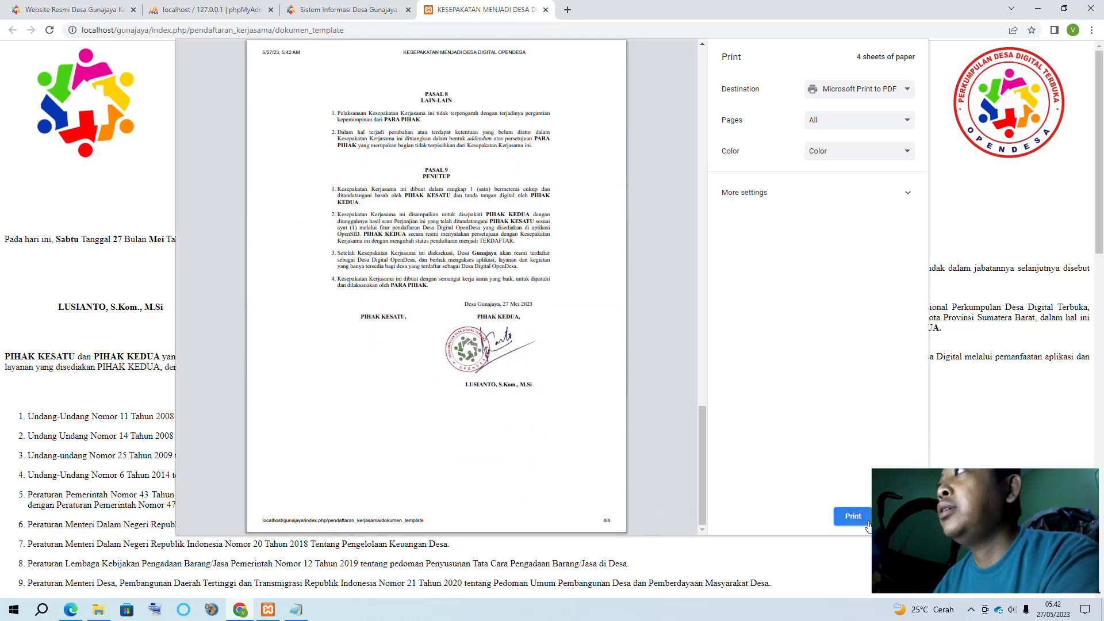
Save the agreement as a PDF named KESEPAKATAN MENJADI DESA DIGITAL OPENDESA in Pictures
{"action": "left_click", "coordinate": [866, 93]}
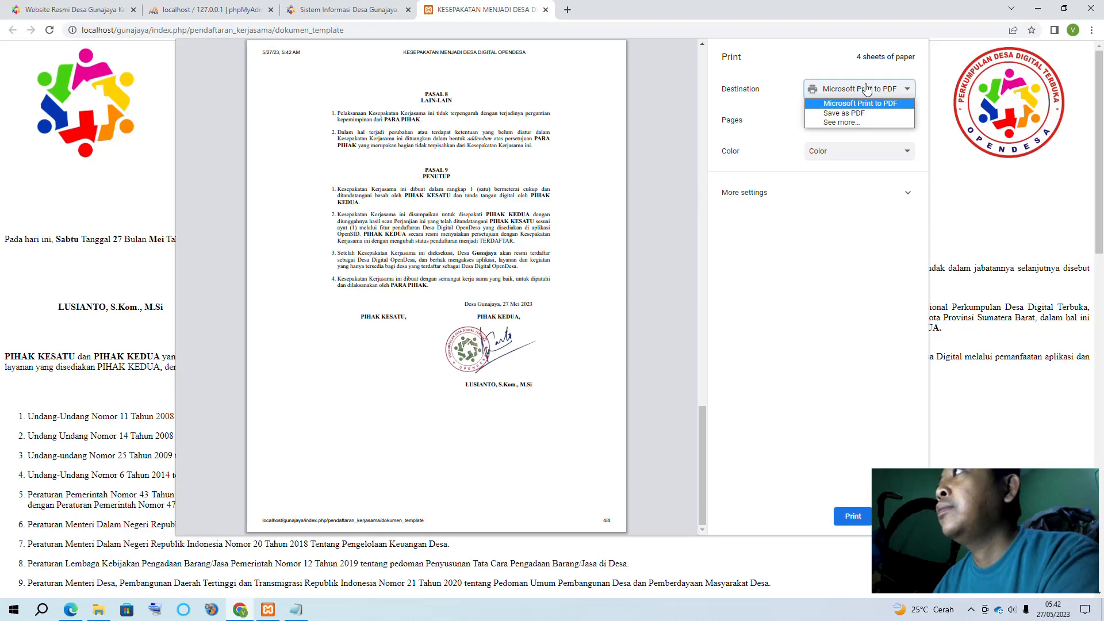
{"action": "left_click", "coordinate": [854, 114]}
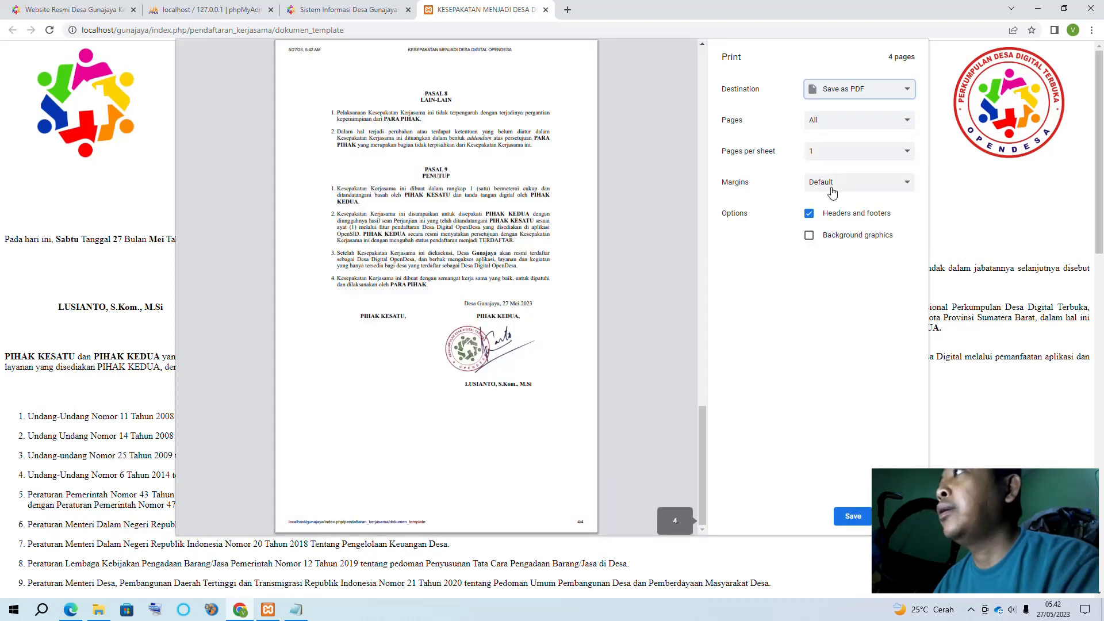
{"action": "left_click", "coordinate": [853, 516]}
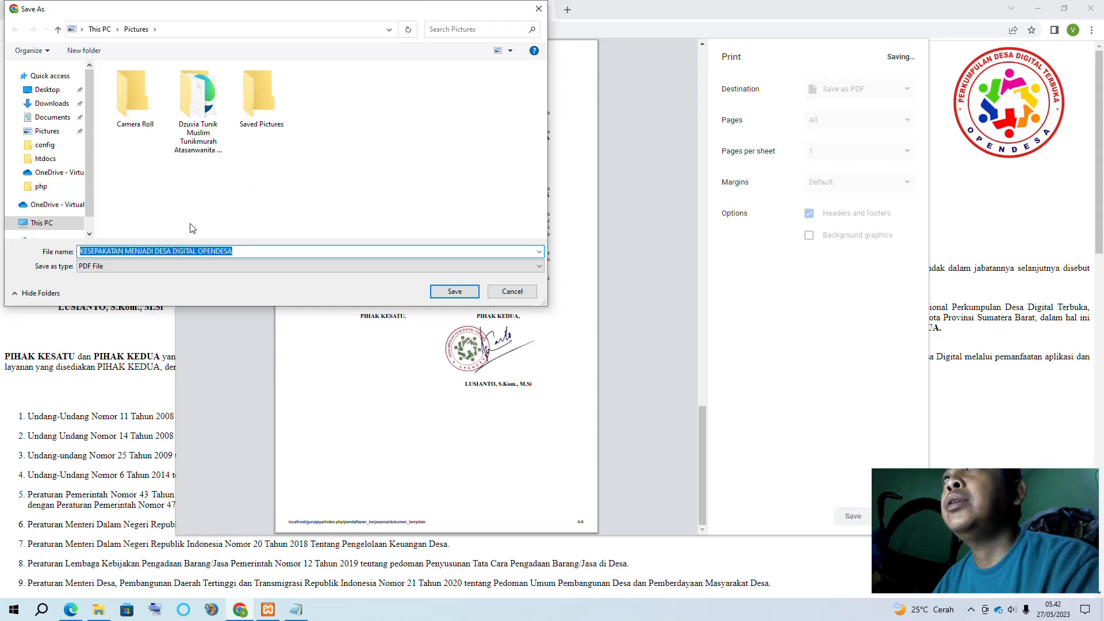
{"action": "left_click", "coordinate": [440, 294]}
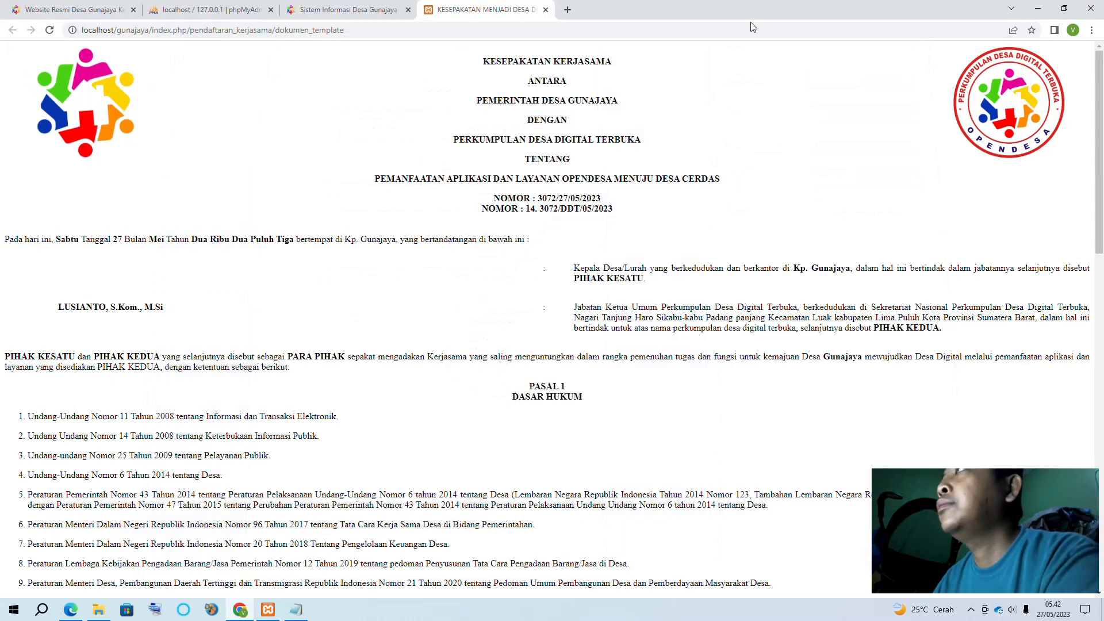
Return to the OpenSID registration page and close the extra agreement document tab
{"action": "left_click", "coordinate": [350, 9]}
{"action": "left_click", "coordinate": [469, 8]}
{"action": "left_click", "coordinate": [354, 7]}
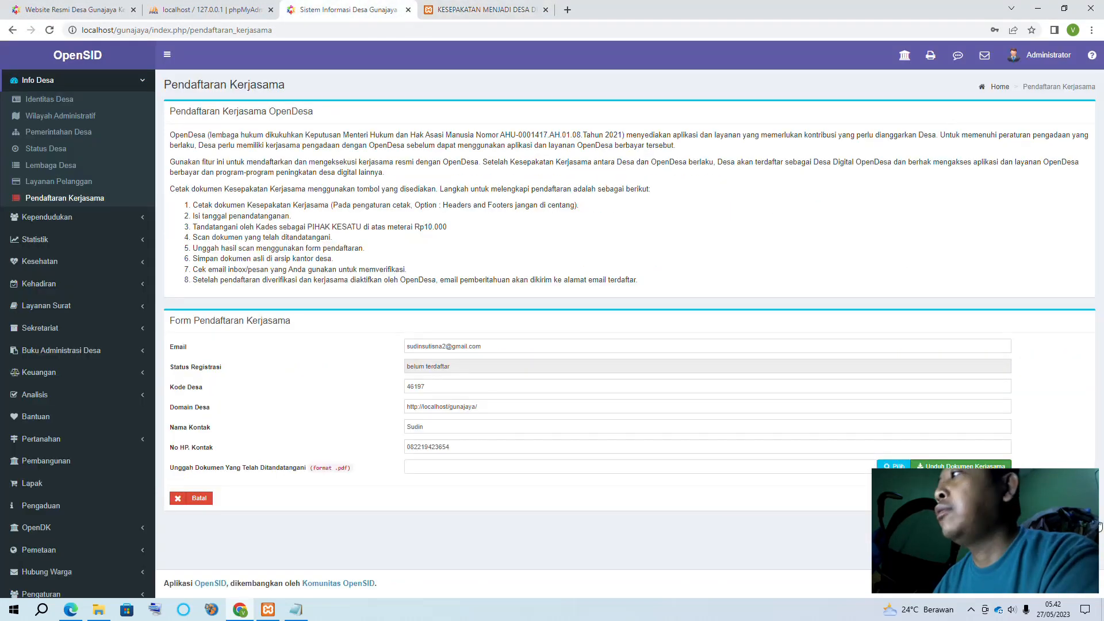
{"action": "left_click", "coordinate": [961, 465]}
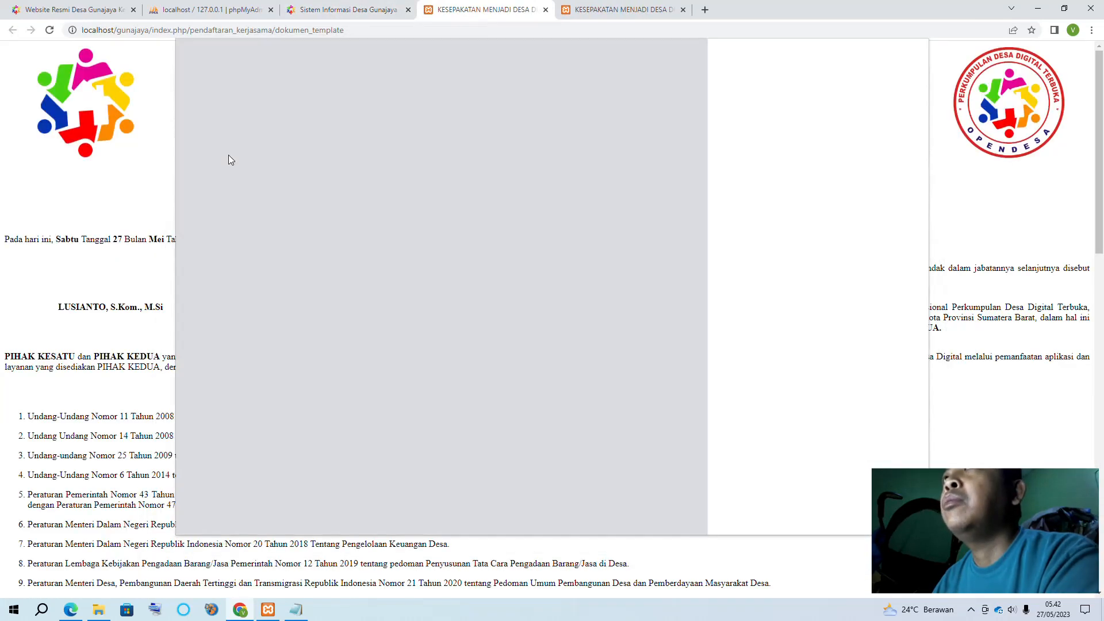
{"action": "left_click", "coordinate": [546, 10]}
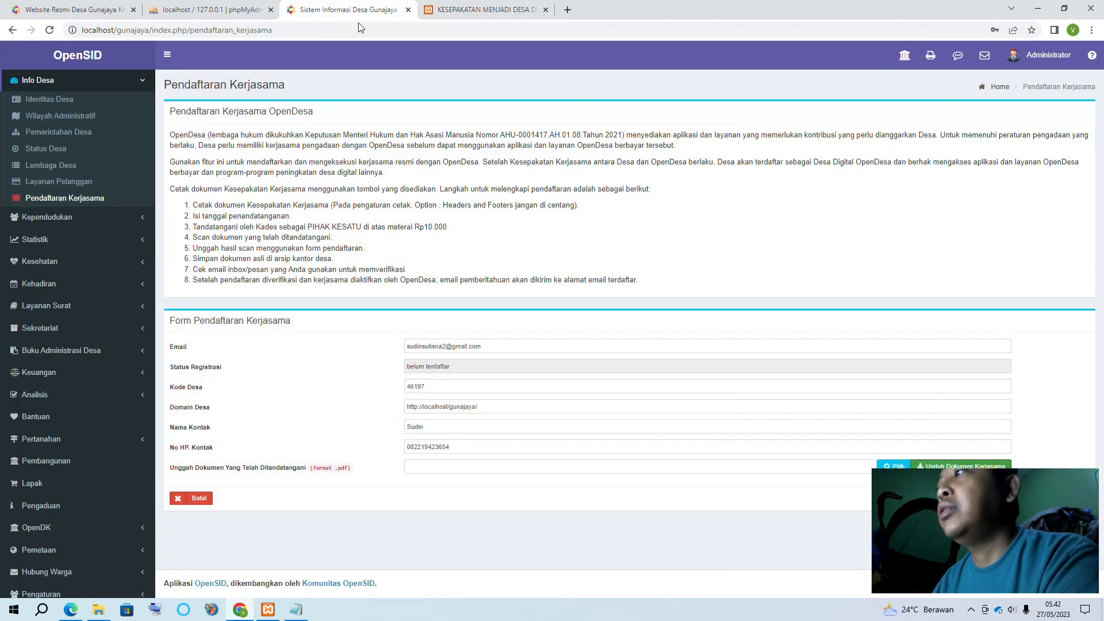
Attach KESEPAKATAN MENJADI DESA DIGITAL OPENDESA.pdf from Pictures as the signed document upload
{"action": "left_click", "coordinate": [421, 468]}
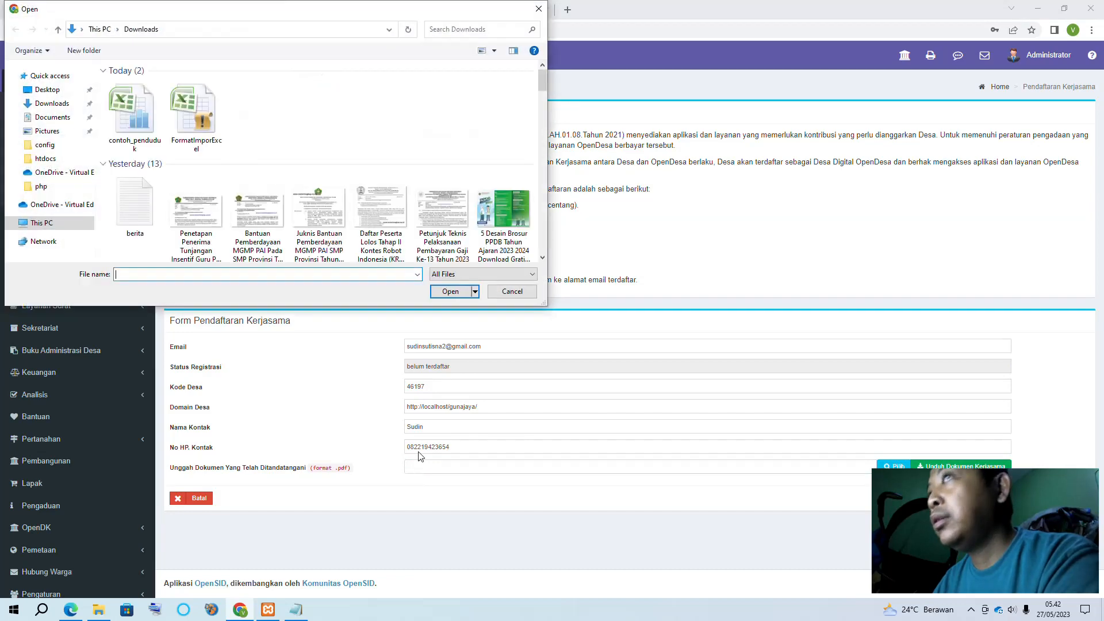
{"action": "left_click", "coordinate": [57, 133]}
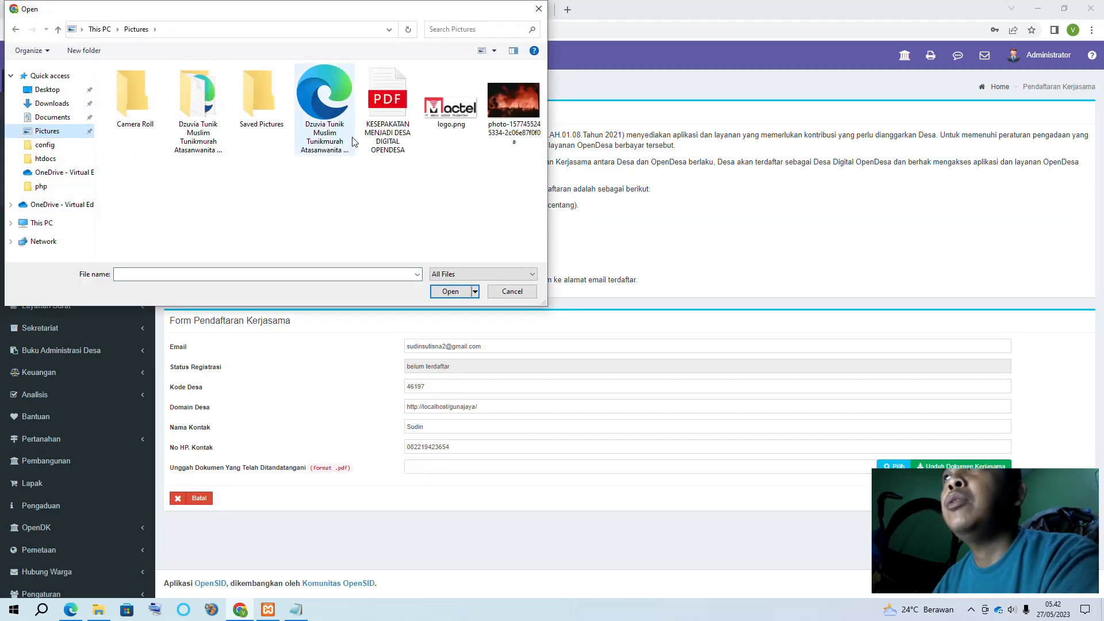
{"action": "left_click", "coordinate": [386, 127]}
{"action": "double_click", "coordinate": [386, 128]}
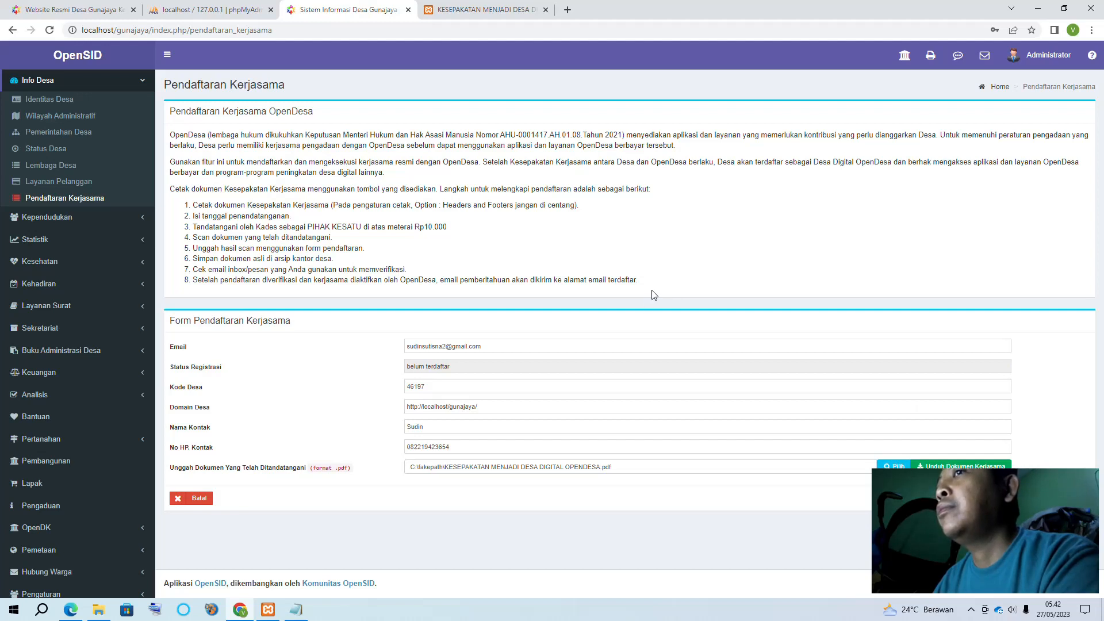
Back on Pendaftaran Kerjasama, re-enter the contact e-mail and move through Kode Desa, Nama Kontak and No HP. Kontak
{"action": "left_click", "coordinate": [61, 183]}
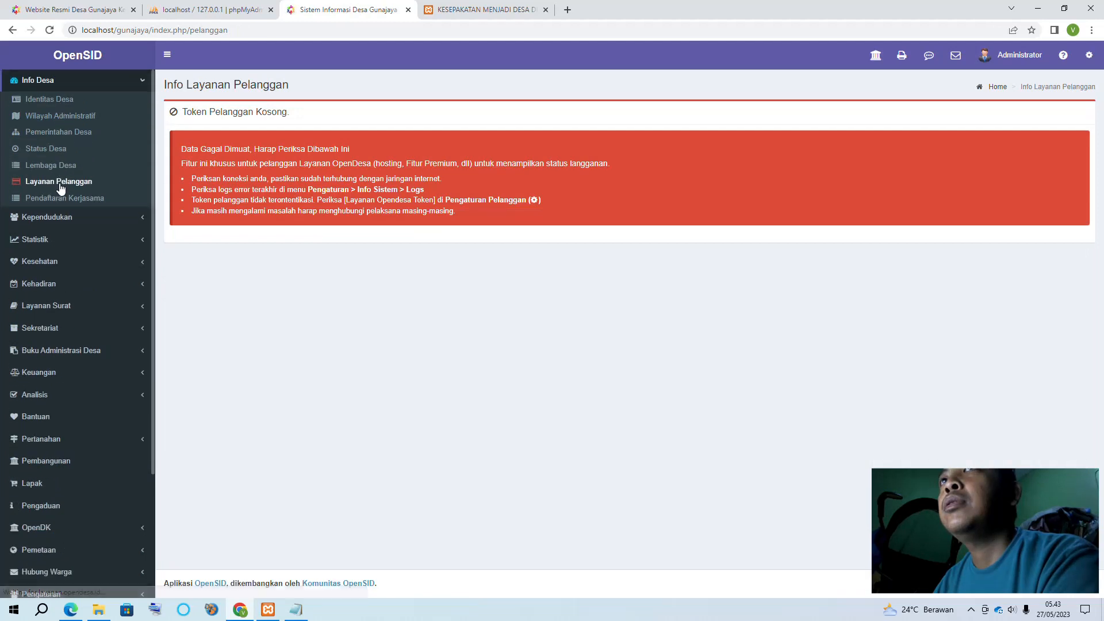
{"action": "left_click", "coordinate": [50, 199]}
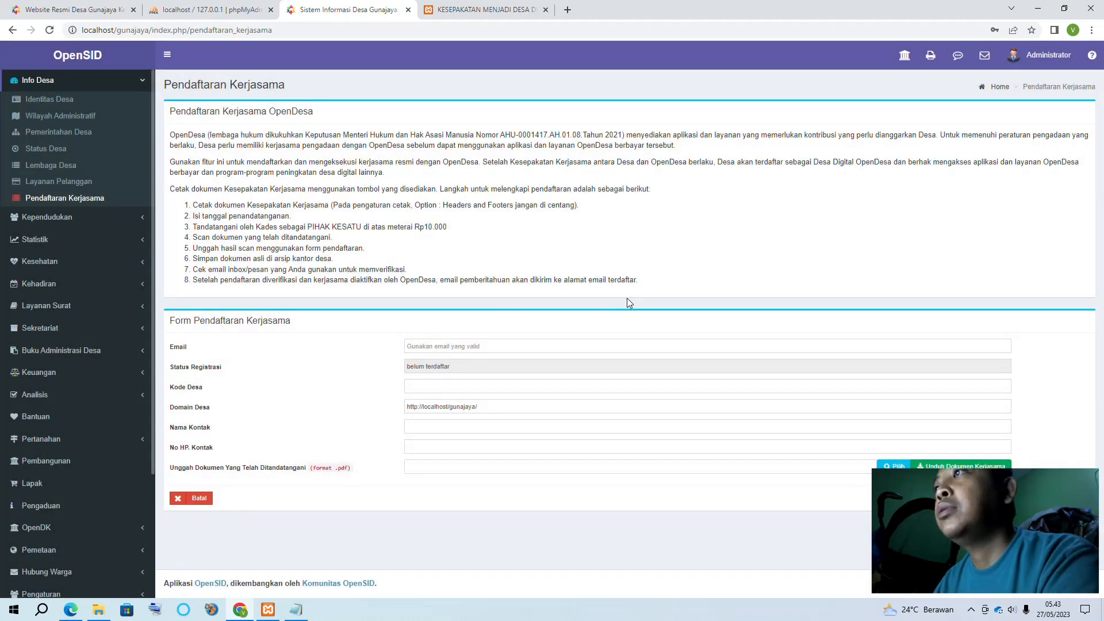
{"action": "left_click", "coordinate": [468, 348]}
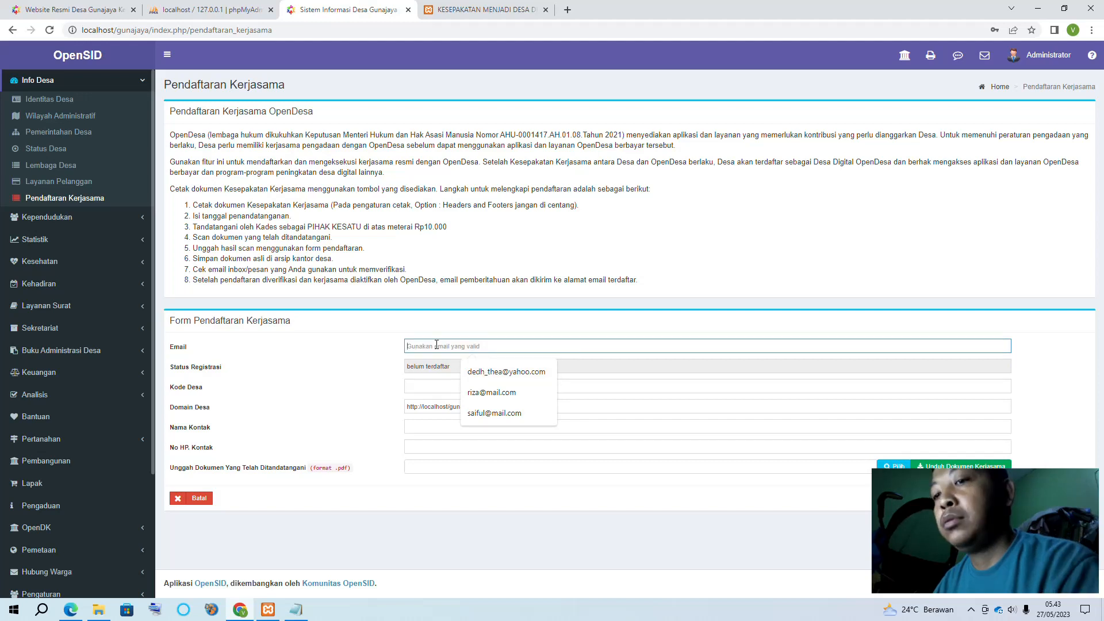
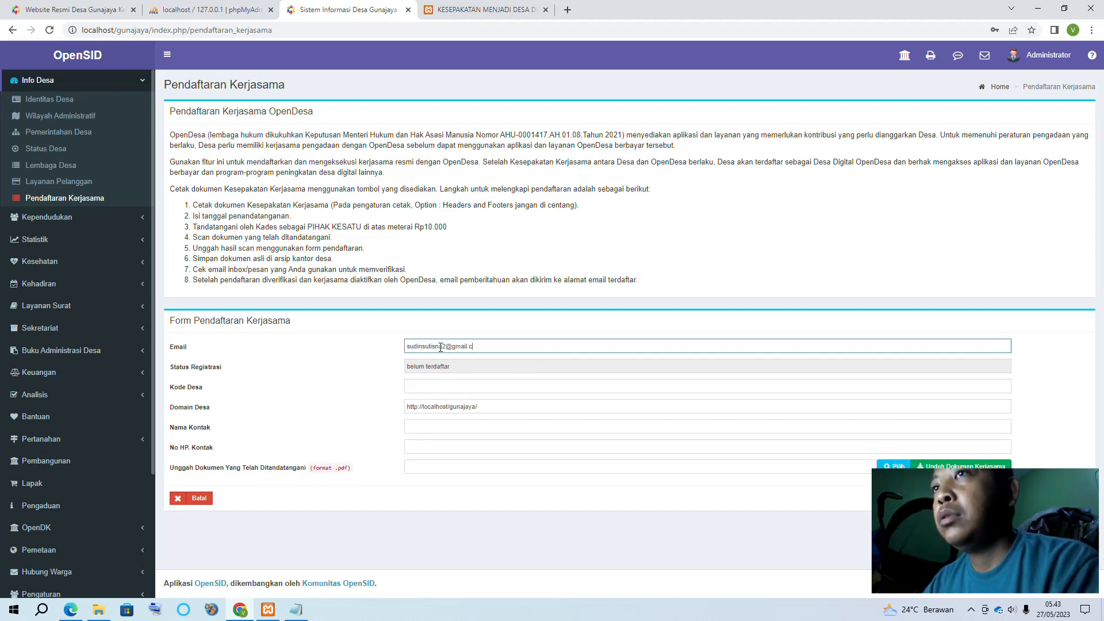
{"action": "key", "text": "Tab"}
{"action": "key", "text": "Tab"}
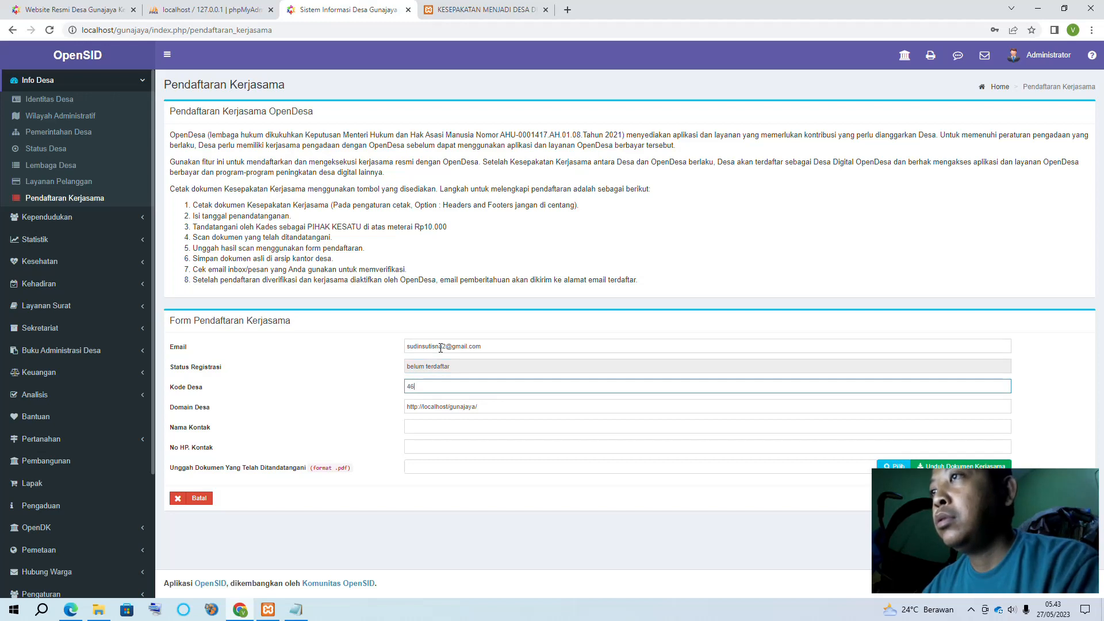
{"action": "left_click", "coordinate": [500, 409]}
{"action": "left_click", "coordinate": [436, 429]}
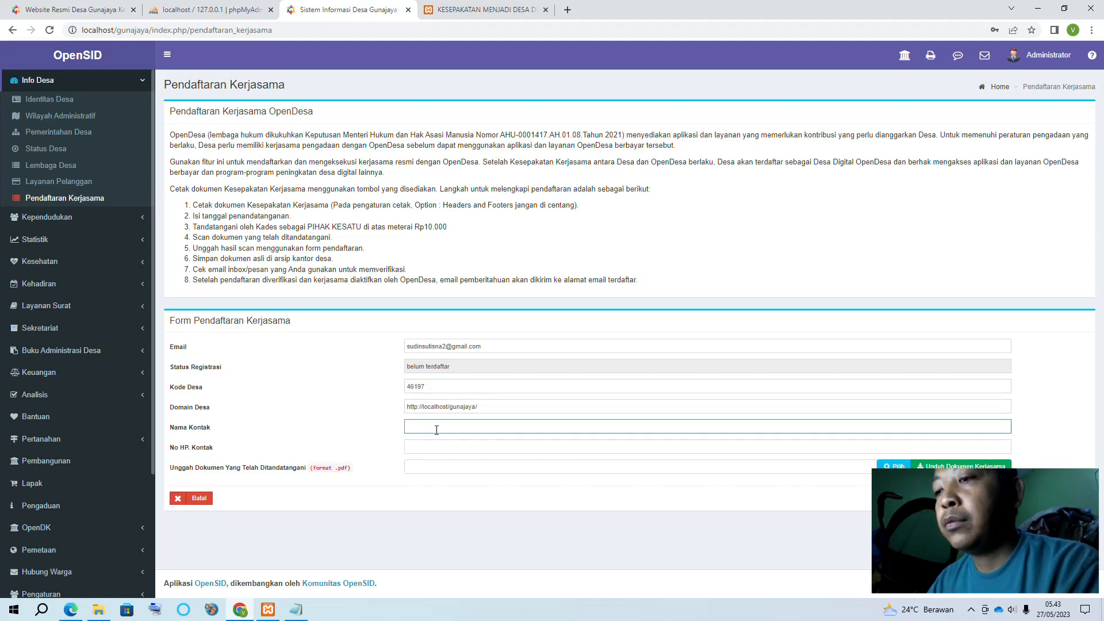
{"action": "key", "text": "Tab"}
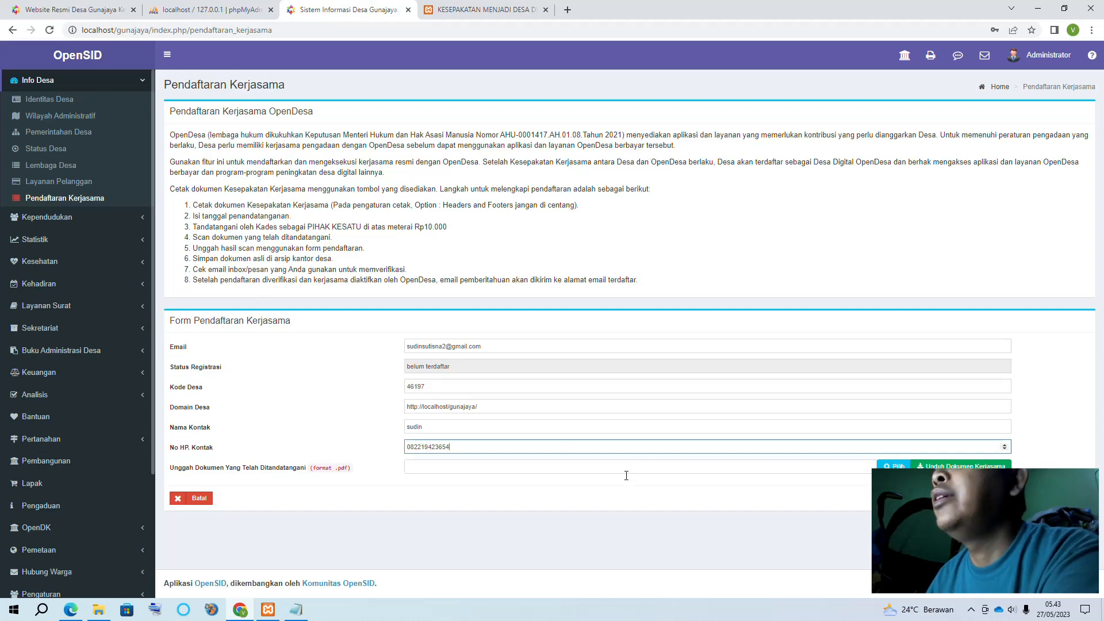
Re-attach the KESEPAKATAN MENJADI DESA DIGITAL OPENDESA PDF as the signed agreement upload
{"action": "left_click", "coordinate": [604, 465]}
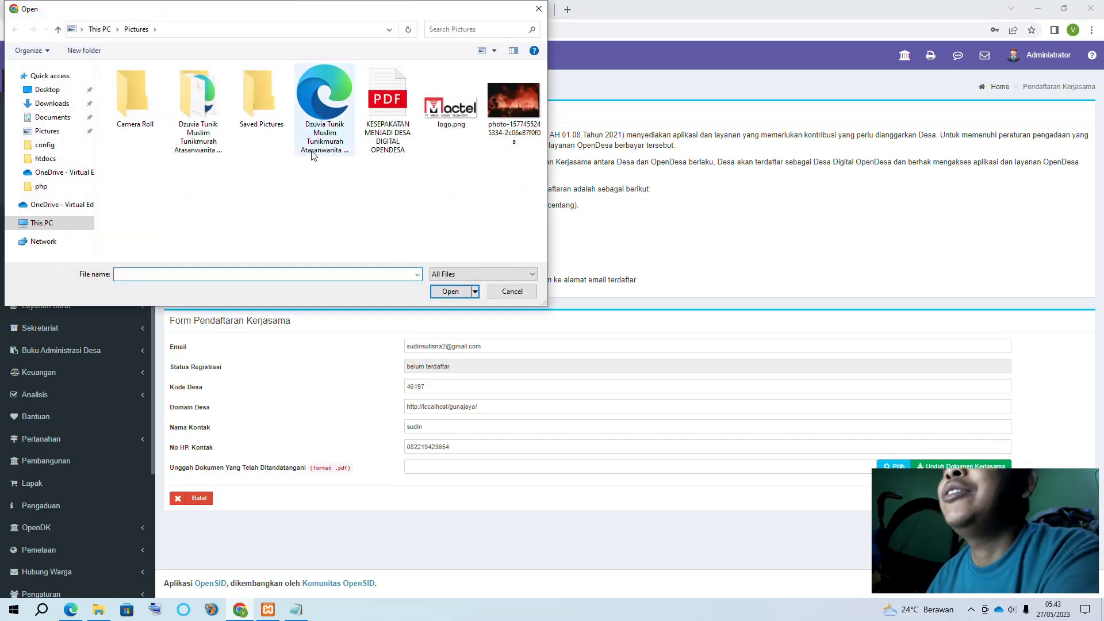
{"action": "double_click", "coordinate": [385, 134]}
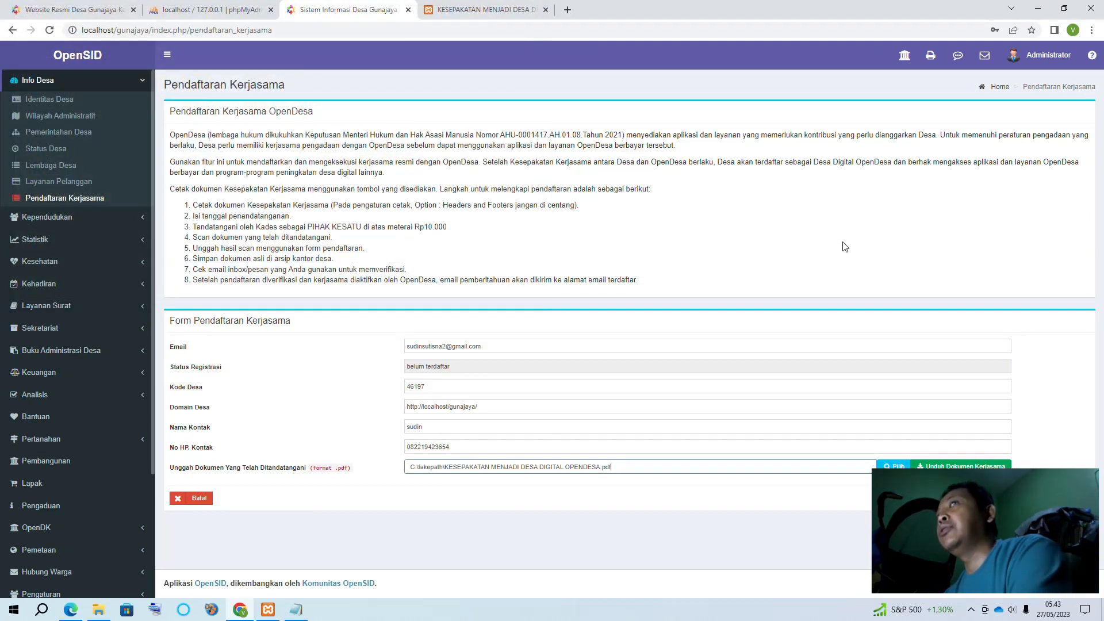
{"action": "left_click", "coordinate": [1068, 498]}
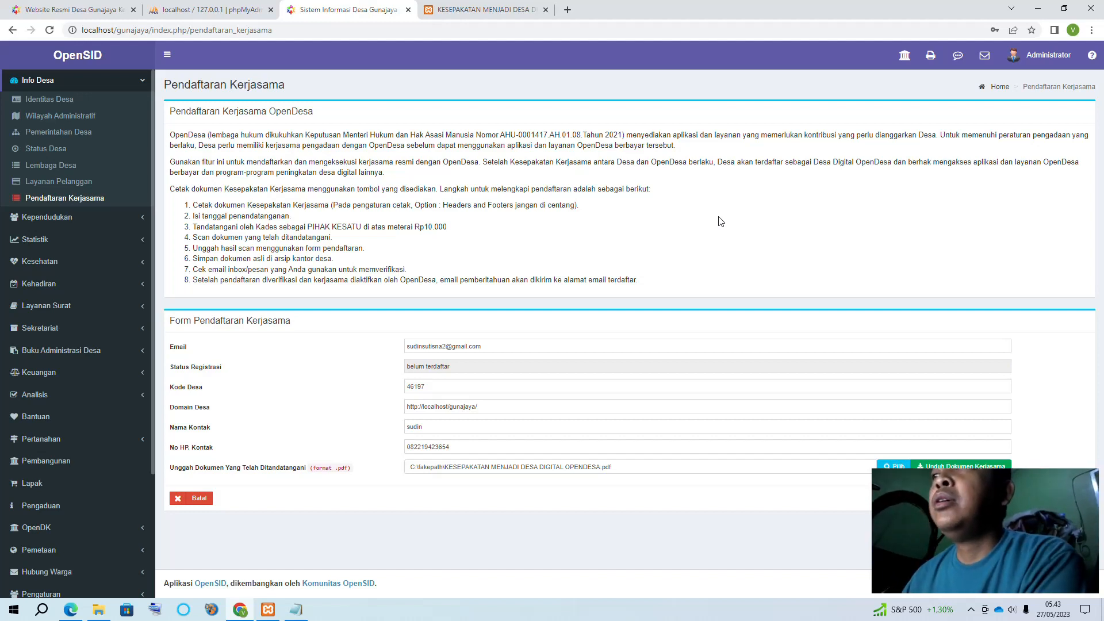
{"action": "left_click", "coordinate": [485, 348]}
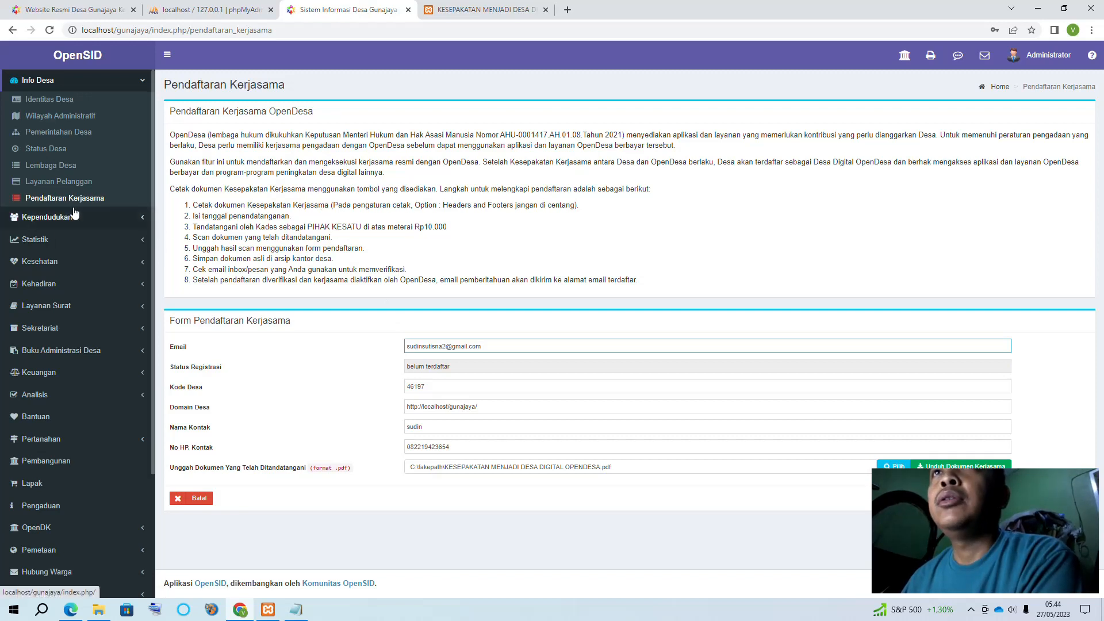
Collapse Info Desa in the sidebar, expand Kependudukan and open Penduduk
{"action": "scroll", "coordinate": [84, 193], "scroll_direction": "up", "scroll_amount": 2}
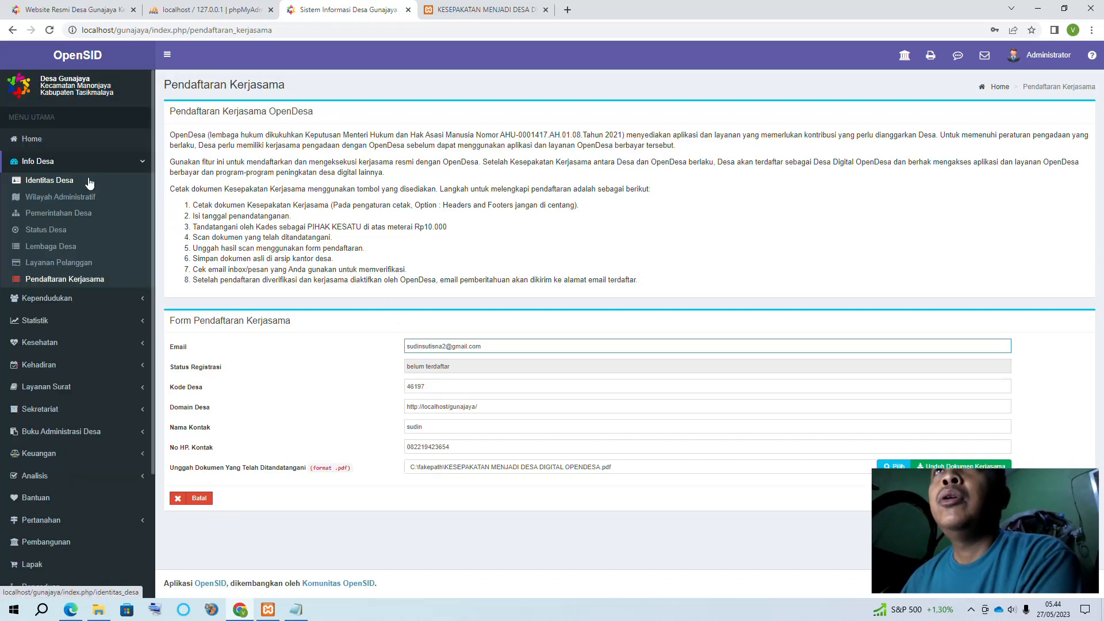
{"action": "left_click", "coordinate": [141, 168]}
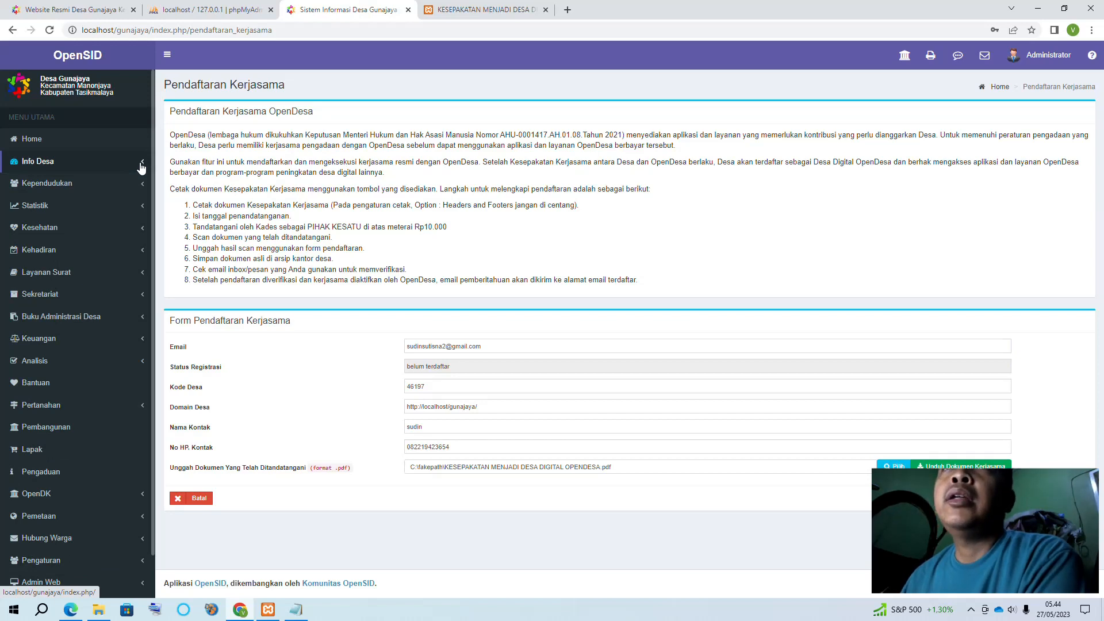
{"action": "left_click", "coordinate": [139, 190]}
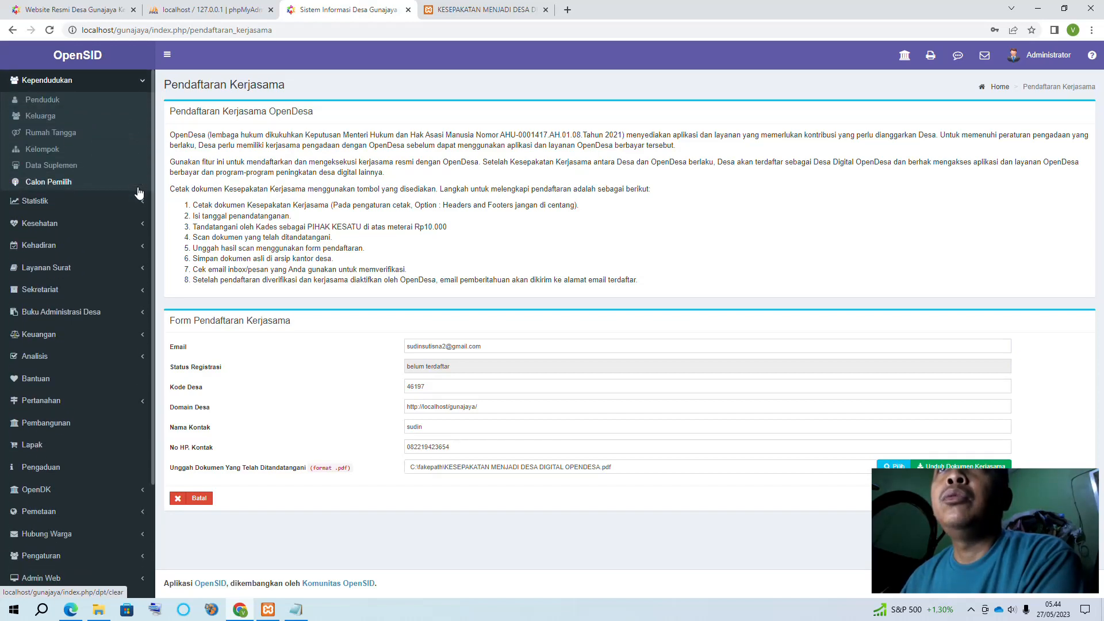
{"action": "scroll", "coordinate": [139, 192], "scroll_direction": "up", "scroll_amount": 2}
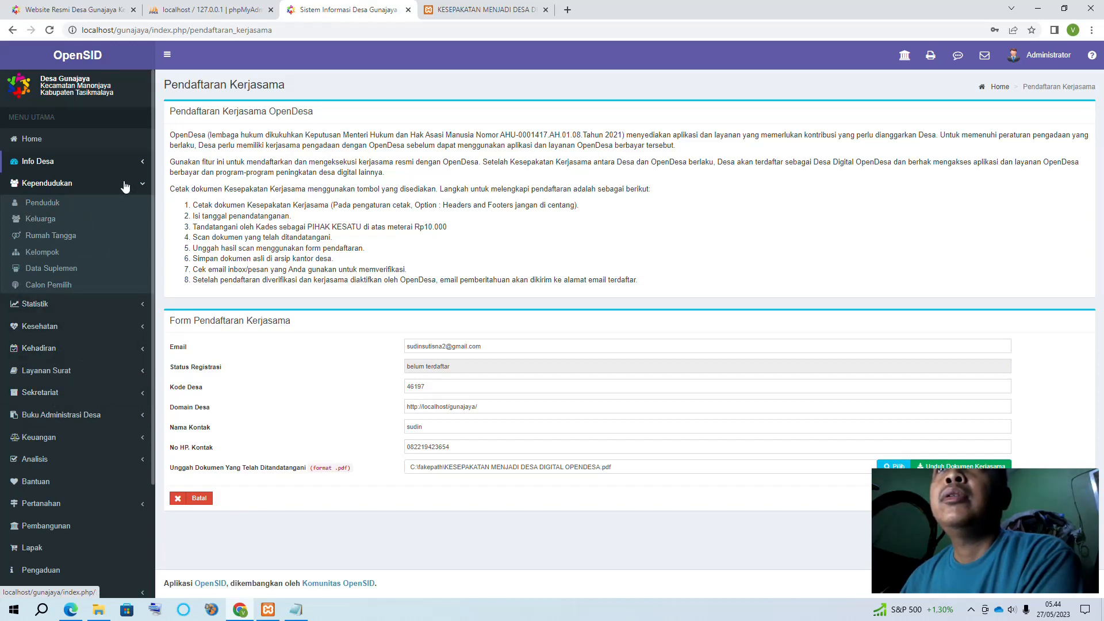
{"action": "left_click", "coordinate": [143, 189]}
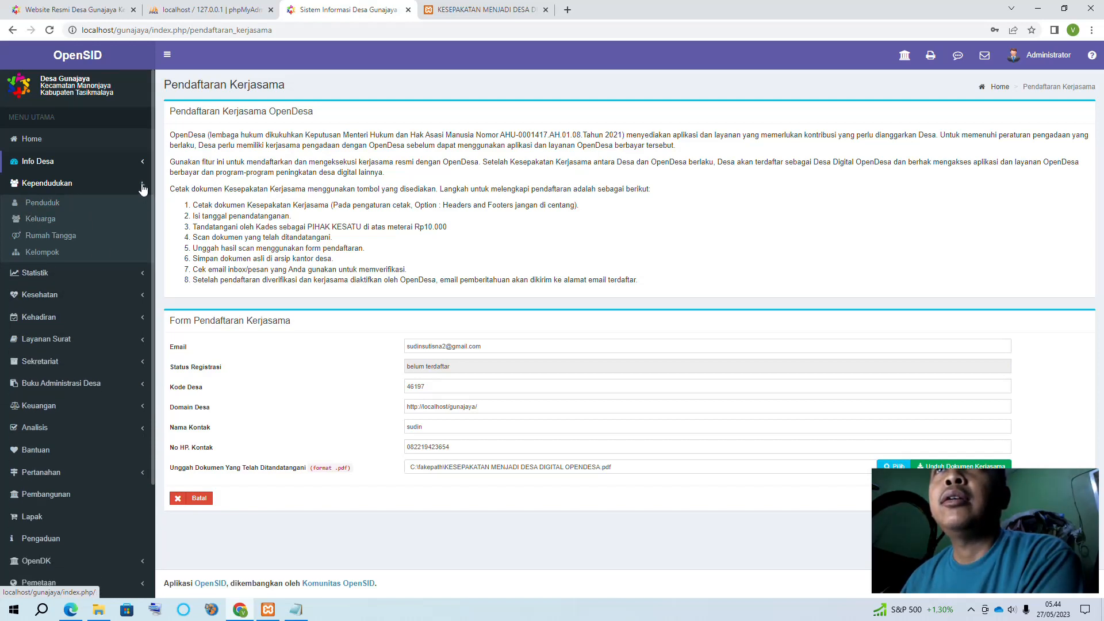
{"action": "left_click", "coordinate": [142, 187]}
{"action": "scroll", "coordinate": [141, 189], "scroll_direction": "down", "scroll_amount": 2}
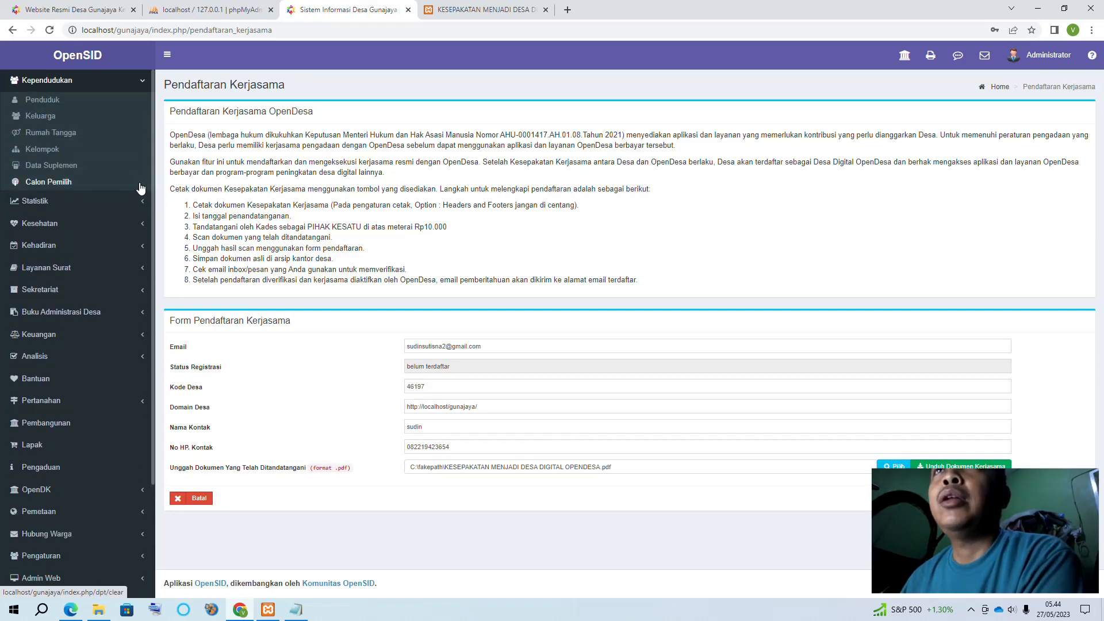
{"action": "scroll", "coordinate": [115, 184], "scroll_direction": "up", "scroll_amount": 2}
{"action": "left_click", "coordinate": [51, 208]}
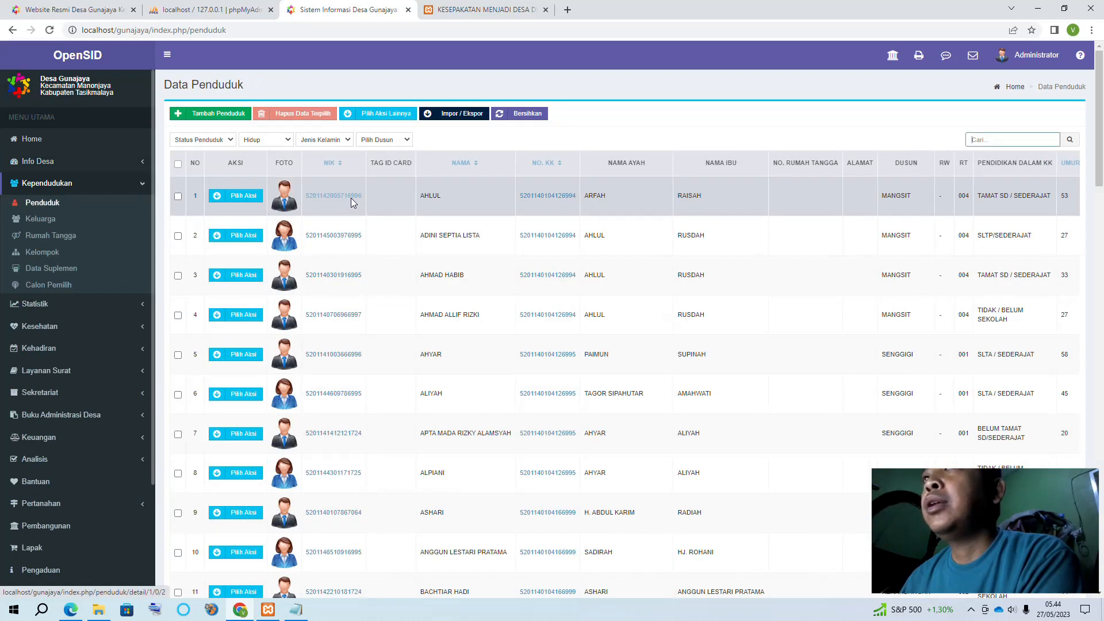
Scroll the Data Penduduk list and choose Unduh under Pilih Aksi Lainnya
{"action": "scroll", "coordinate": [571, 333], "scroll_direction": "down", "scroll_amount": 10}
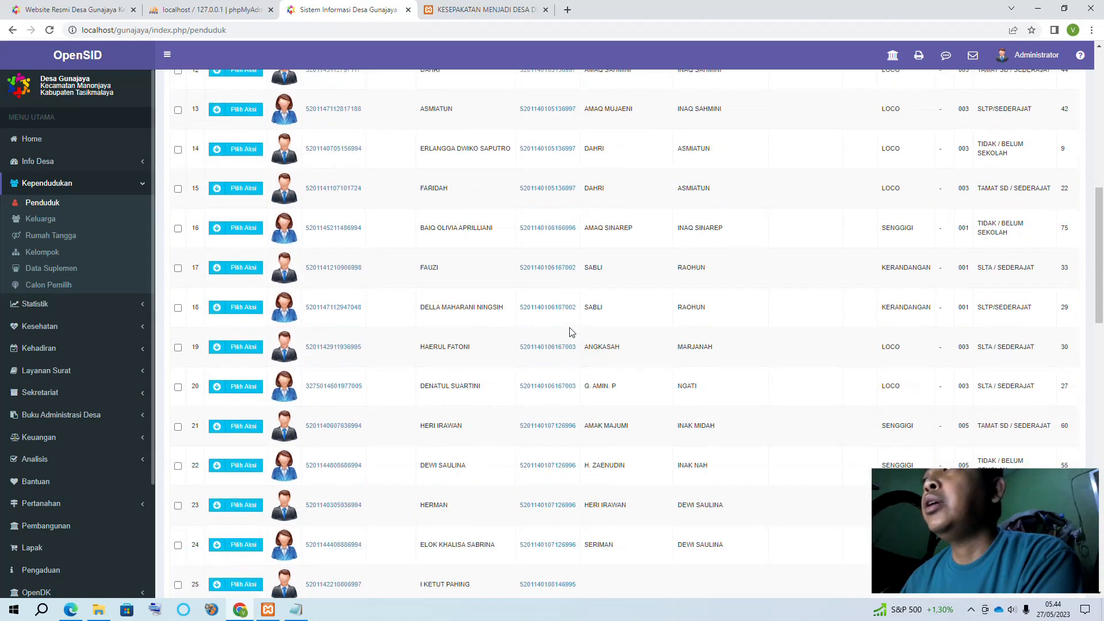
{"action": "scroll", "coordinate": [571, 332], "scroll_direction": "down", "scroll_amount": 10}
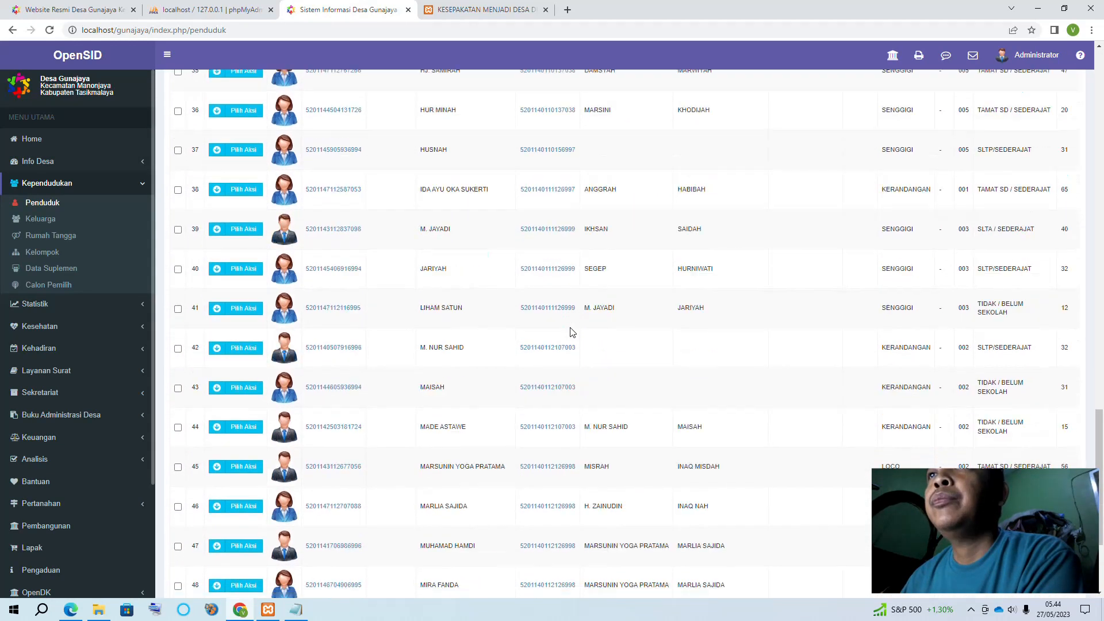
{"action": "scroll", "coordinate": [571, 333], "scroll_direction": "down", "scroll_amount": 4}
{"action": "scroll", "coordinate": [571, 332], "scroll_direction": "up", "scroll_amount": 12}
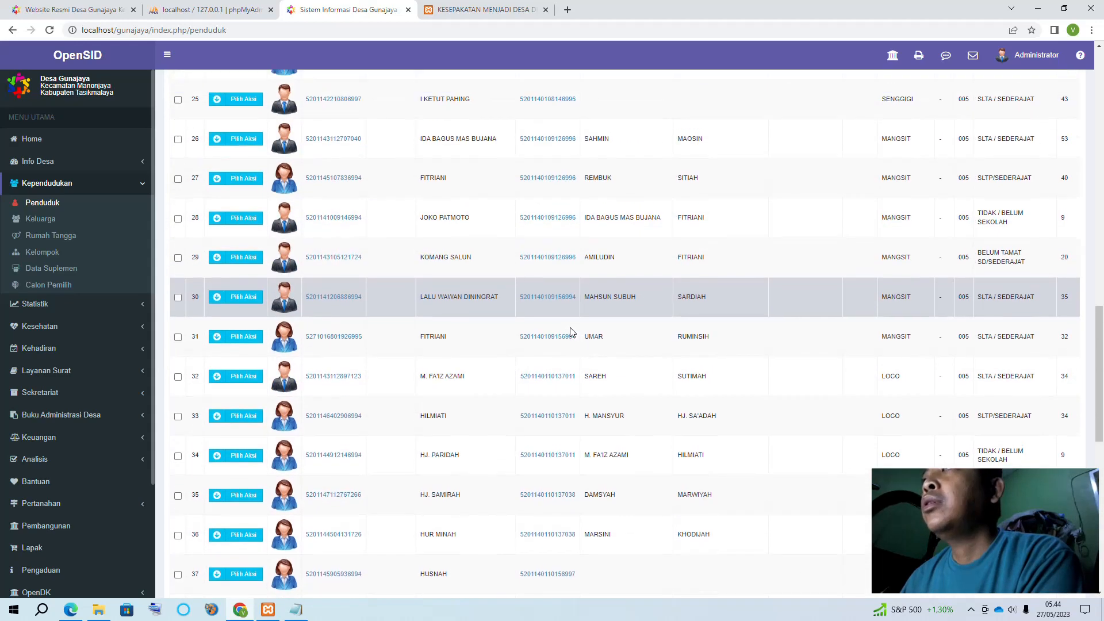
{"action": "scroll", "coordinate": [571, 332], "scroll_direction": "up", "scroll_amount": 18}
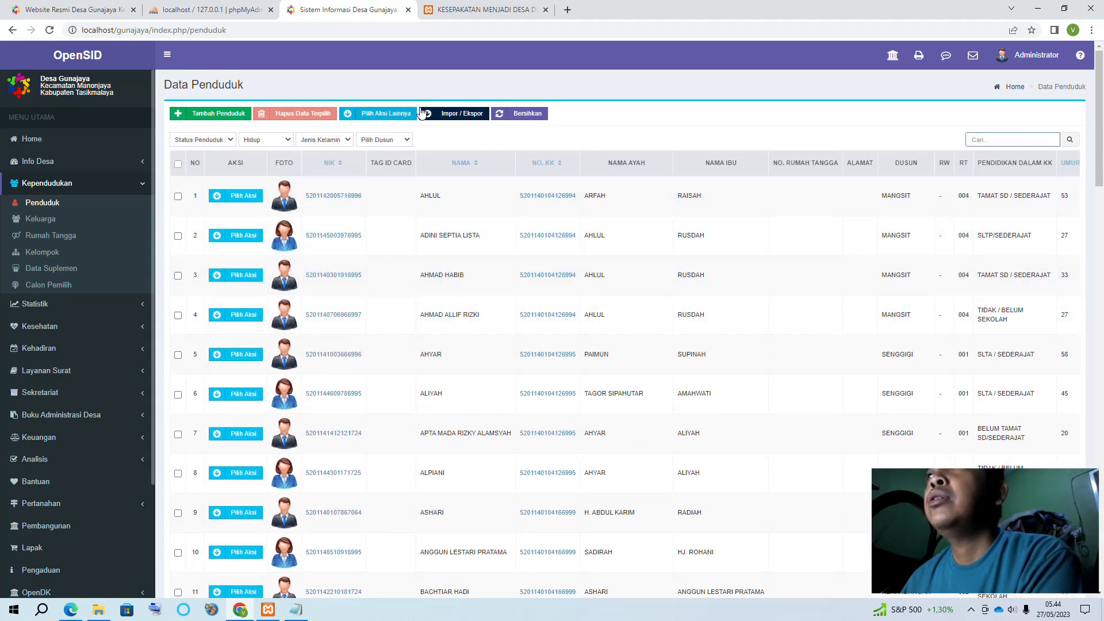
{"action": "left_click", "coordinate": [407, 120]}
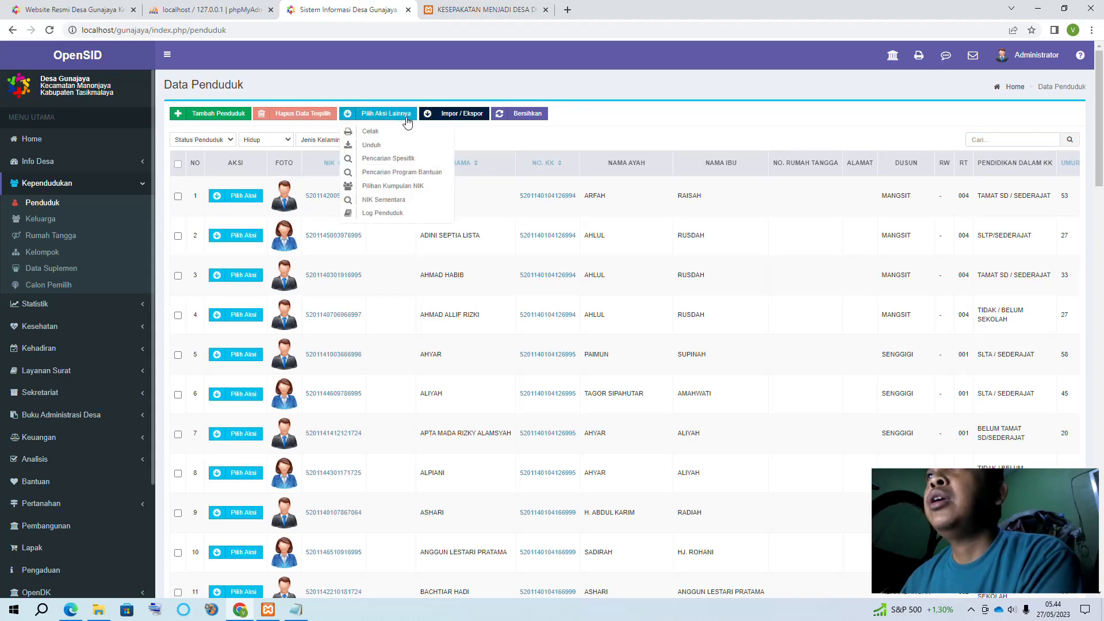
{"action": "left_click", "coordinate": [371, 146]}
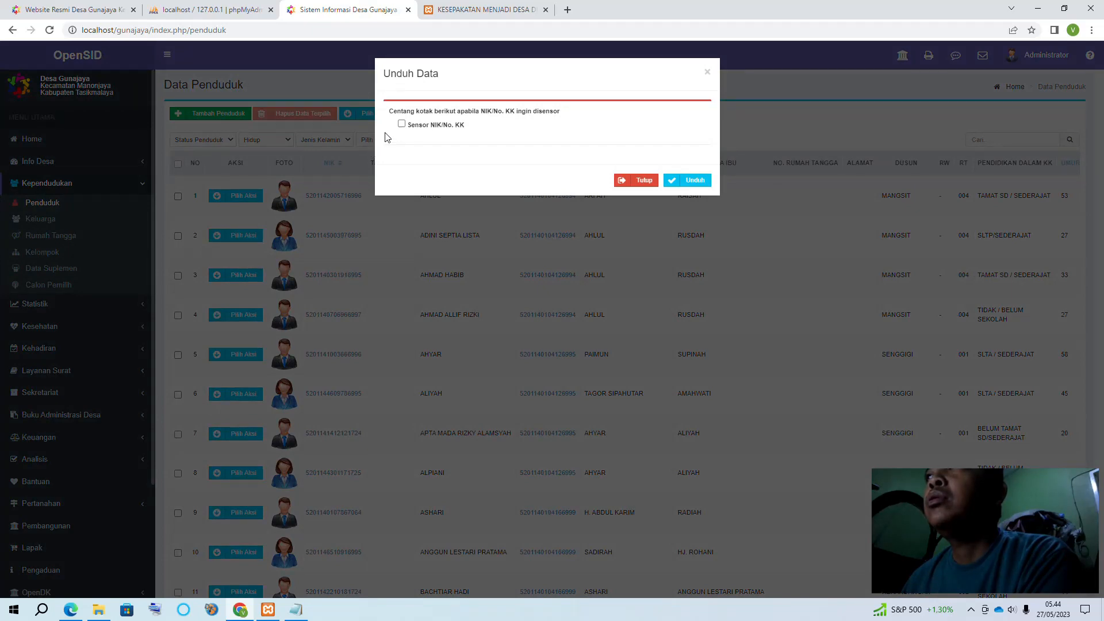
Close the Unduh dialog with Tutup and export via Impor / Ekspor > Ekspor Penduduk
{"action": "left_click", "coordinate": [640, 180]}
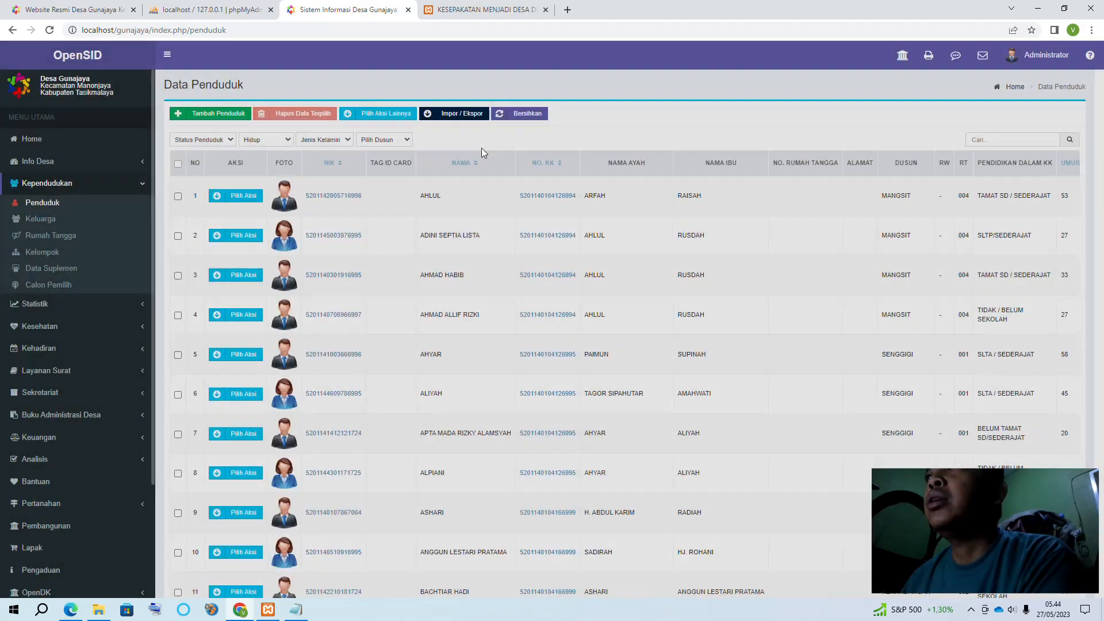
{"action": "left_click", "coordinate": [449, 117]}
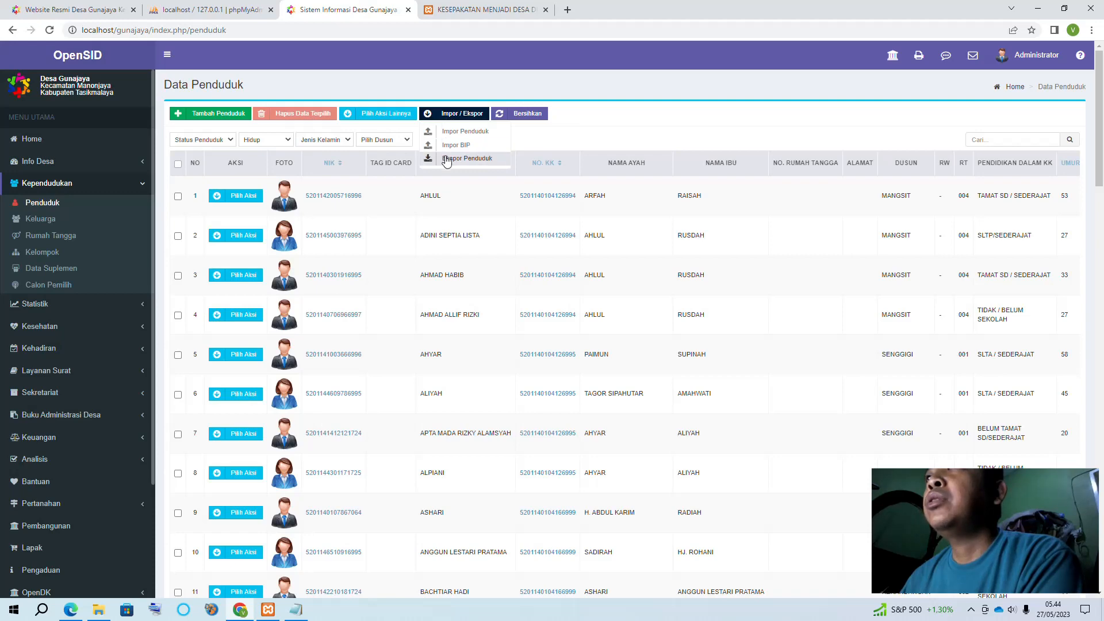
{"action": "left_click", "coordinate": [464, 158]}
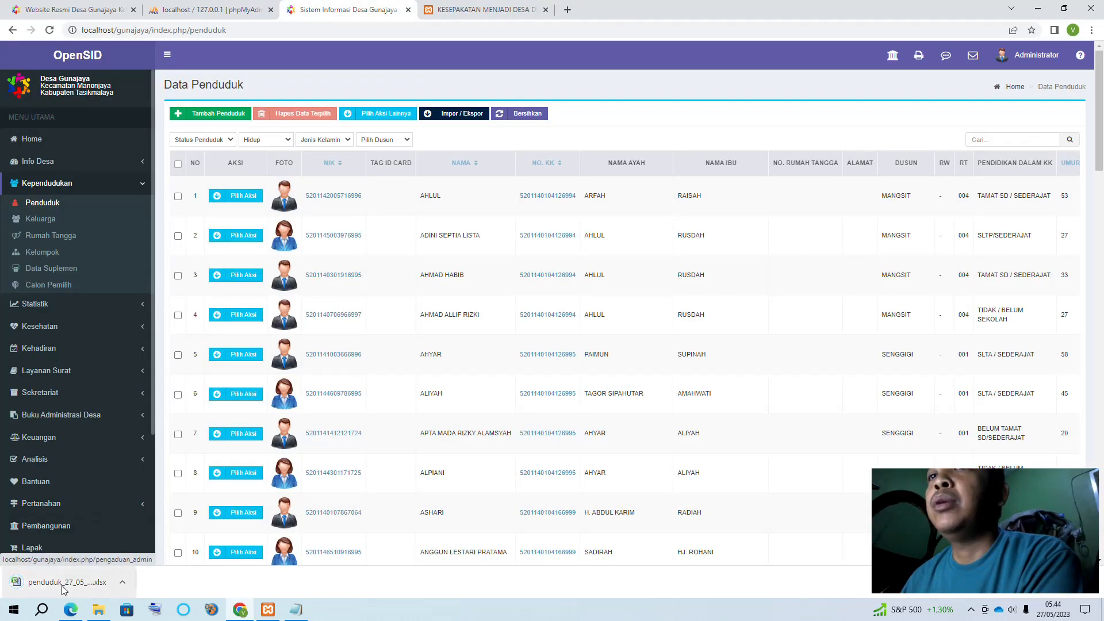
Open the exported penduduk_27_05_2023 spreadsheet and enter hamlet GUNAJAYA in B99
{"action": "left_click", "coordinate": [62, 586]}
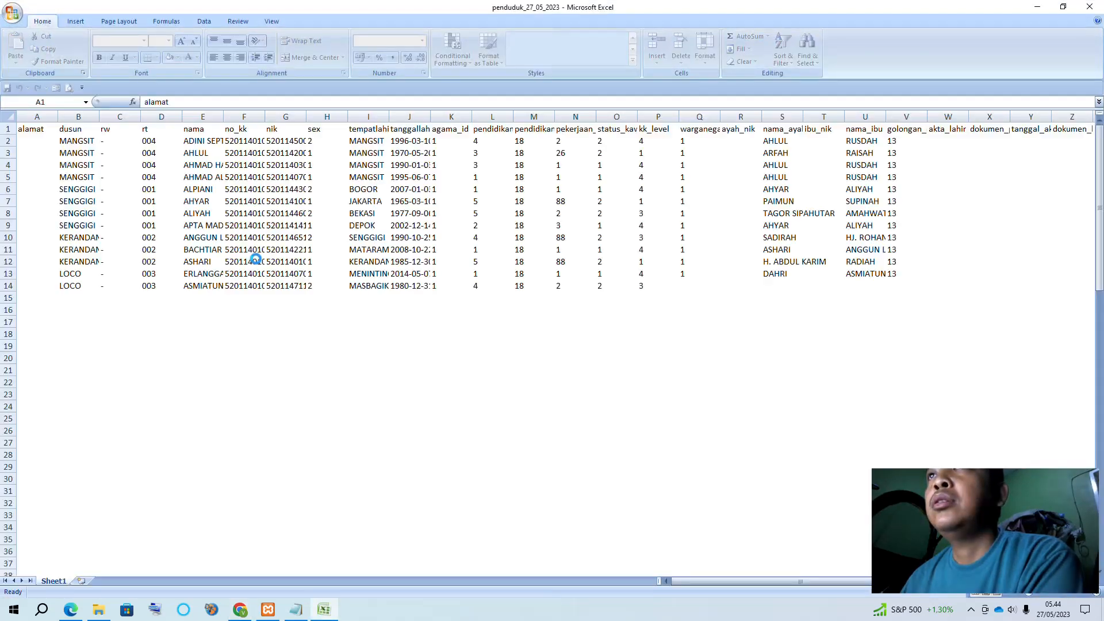
{"action": "scroll", "coordinate": [259, 259], "scroll_direction": "down", "scroll_amount": 11}
{"action": "scroll", "coordinate": [308, 398], "scroll_direction": "down", "scroll_amount": 16}
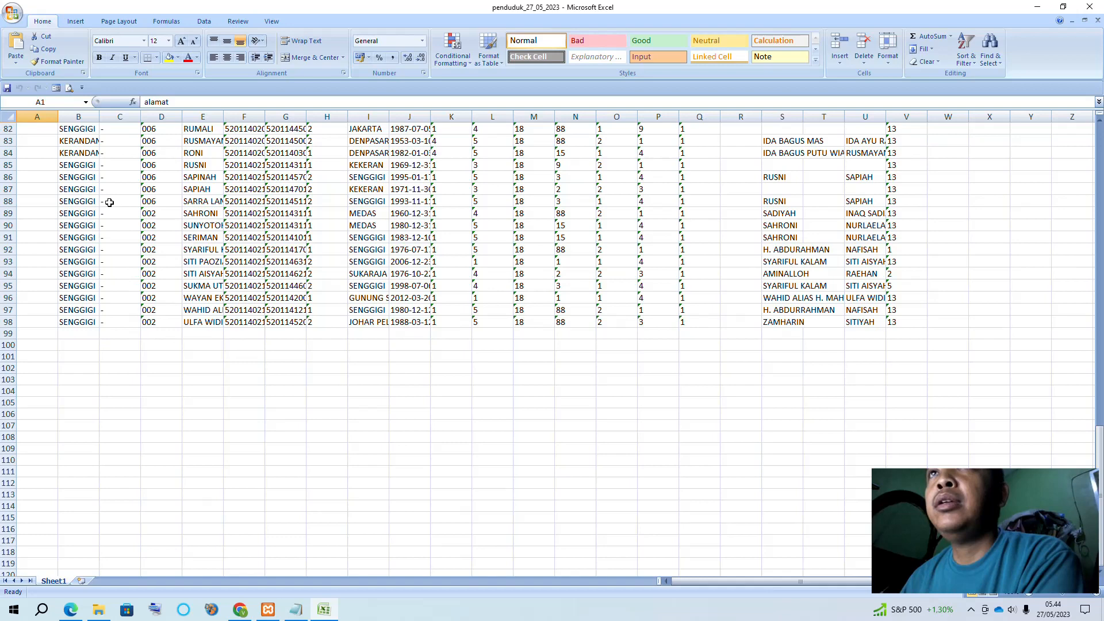
{"action": "double_click", "coordinate": [83, 333]}
{"action": "left_click_drag", "start_coordinate": [82, 382], "coordinate": [82, 354]}
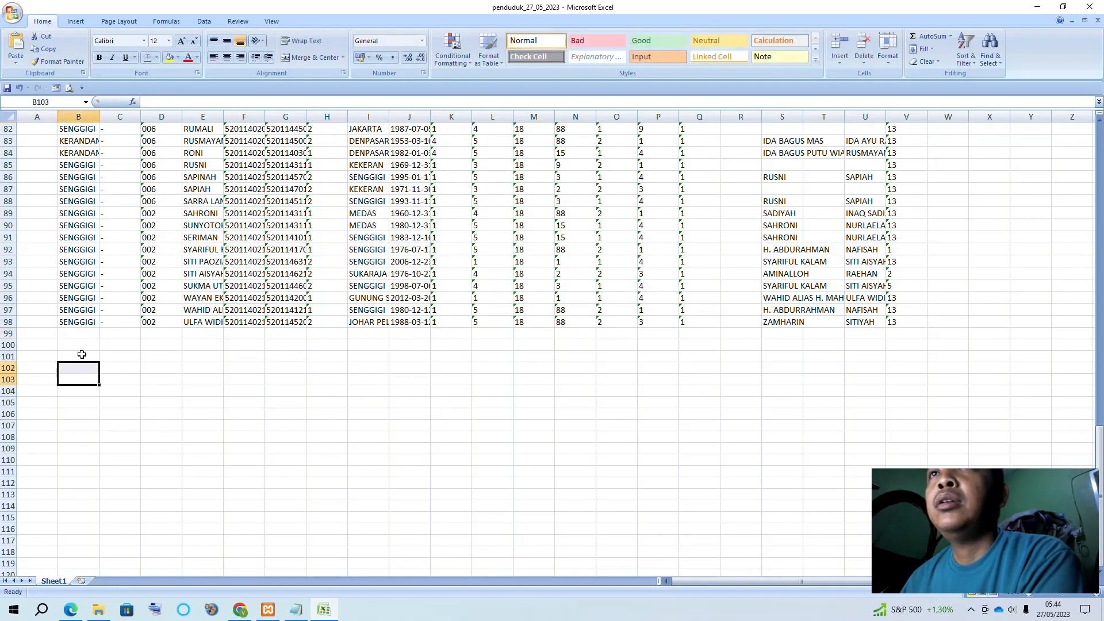
{"action": "left_click", "coordinate": [76, 309]}
{"action": "left_click", "coordinate": [67, 335]}
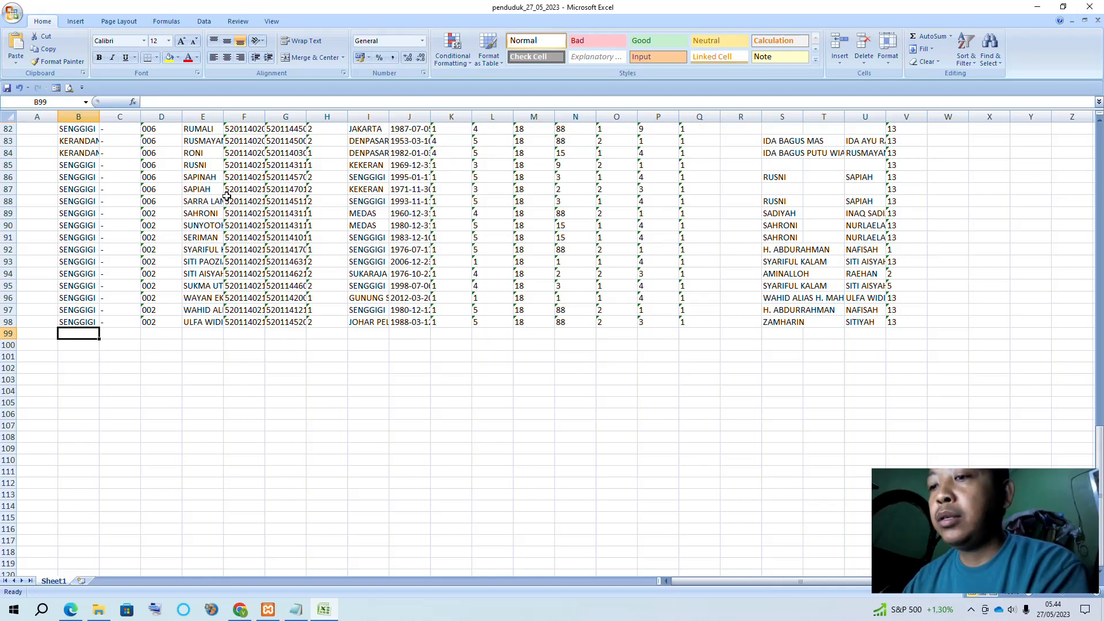
{"action": "type", "text": "GUNAJAYA"}
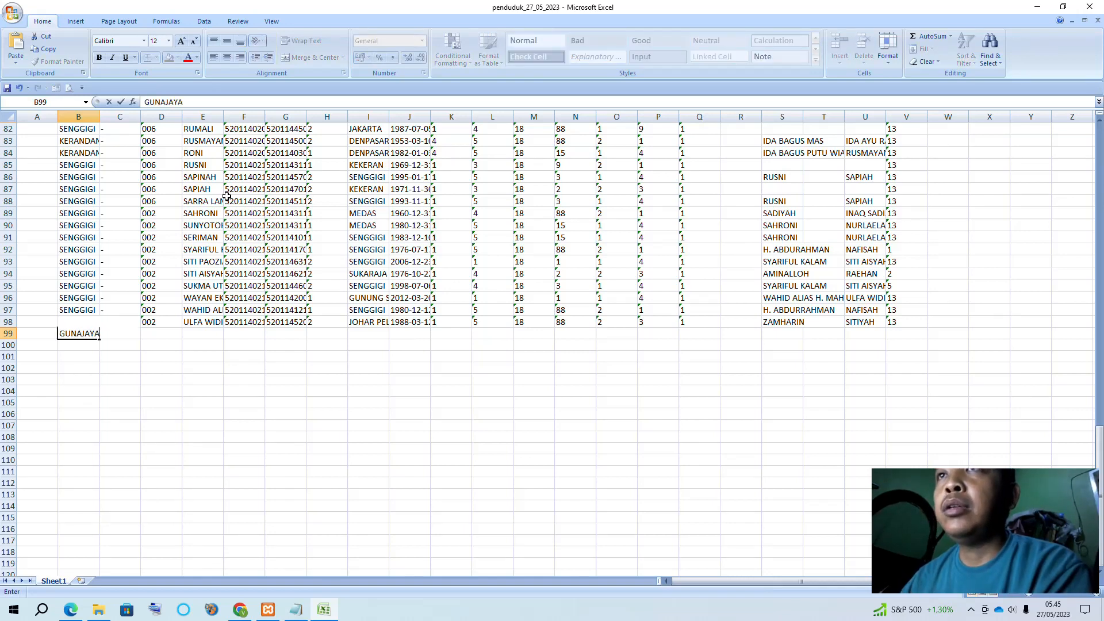
{"action": "key", "text": "Tab"}
{"action": "key", "text": "Tab"}
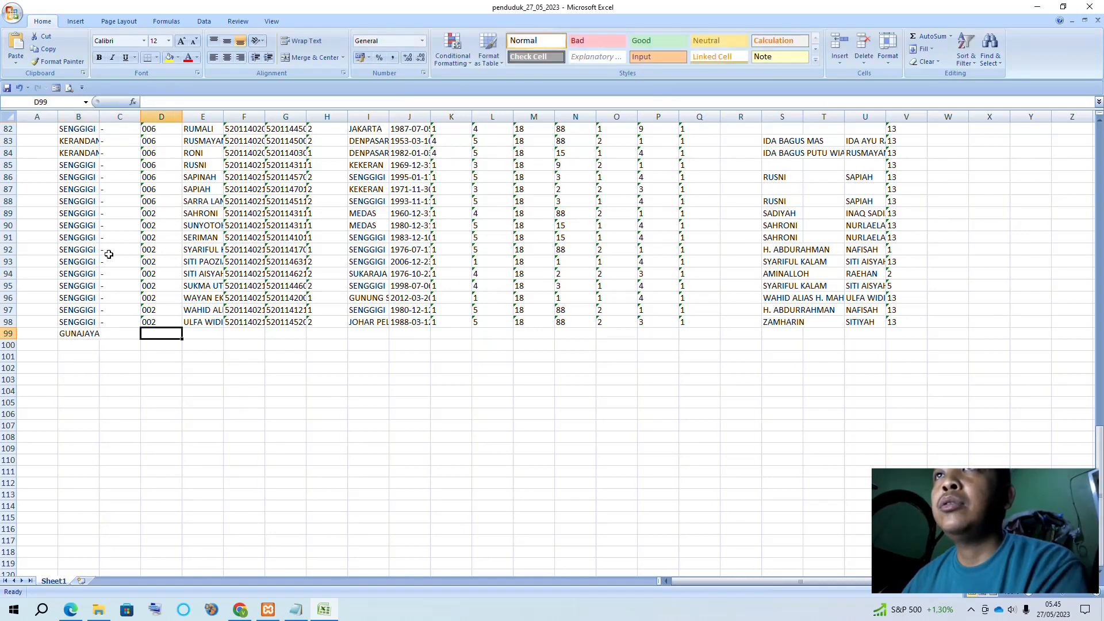
Enter RT 12 and the new resident's name in row 99, then check the column headers
{"action": "left_click", "coordinate": [151, 237]}
{"action": "left_click_drag", "start_coordinate": [1098, 449], "coordinate": [1064, 455]}
{"action": "type", "text": "1"}
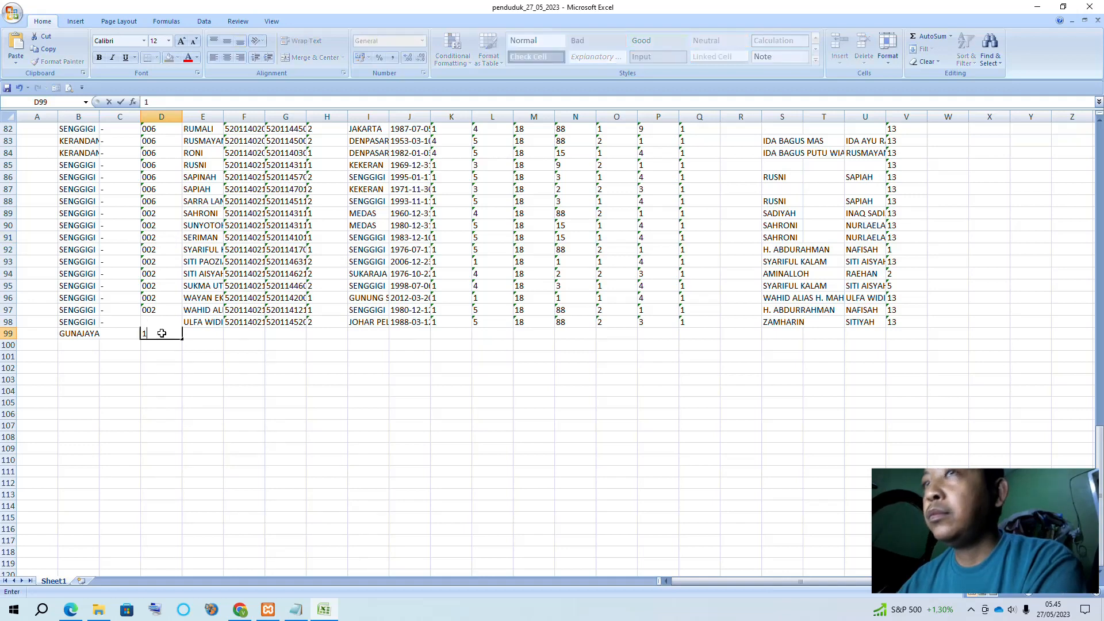
{"action": "type", "text": "2"}
{"action": "left_click", "coordinate": [214, 333]}
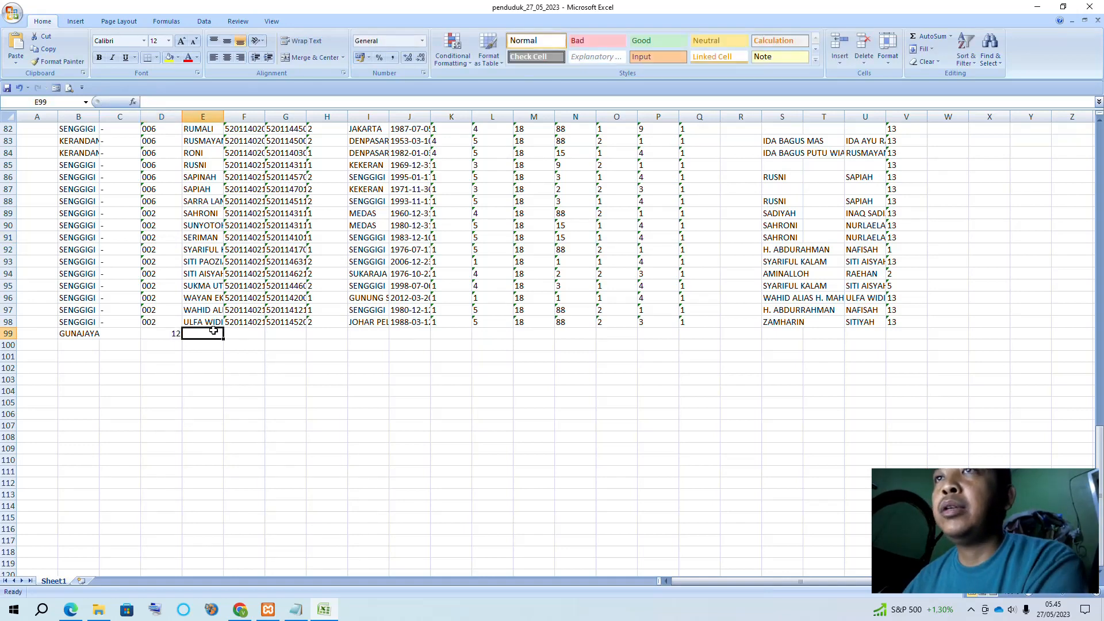
{"action": "type", "text": "didi"}
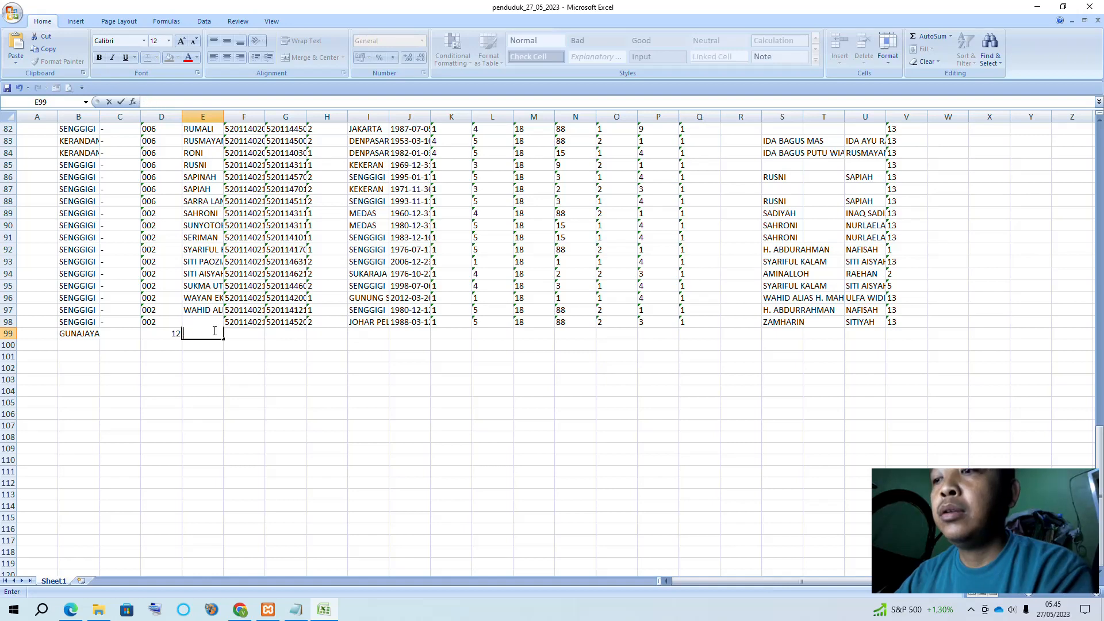
{"action": "type", "text": "N"}
{"action": "left_click", "coordinate": [244, 248]}
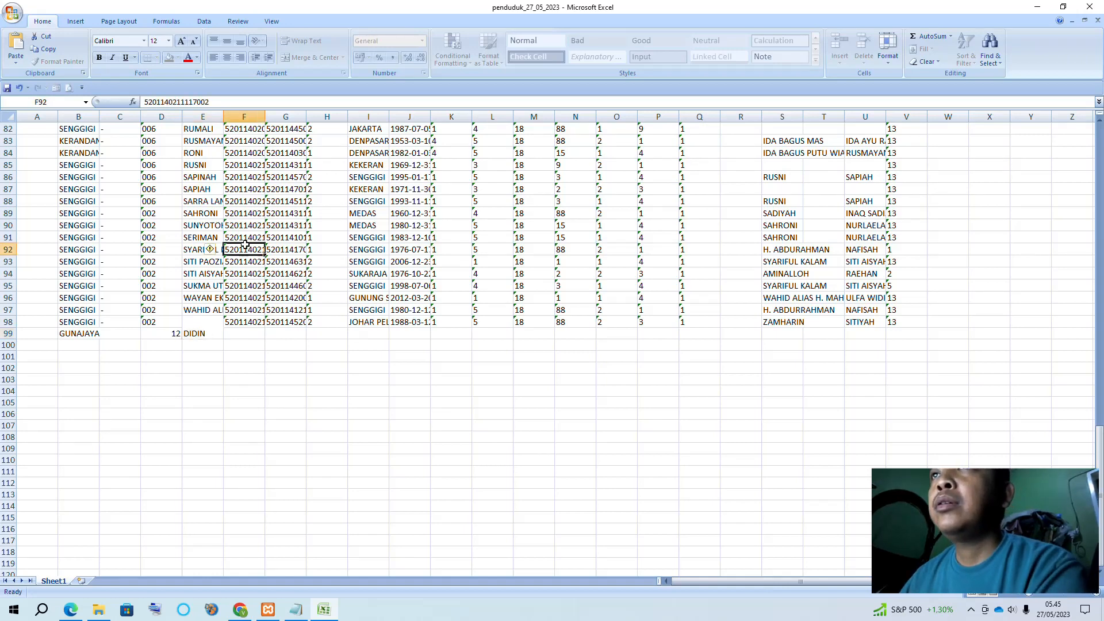
{"action": "scroll", "coordinate": [1014, 323], "scroll_direction": "up", "scroll_amount": 7}
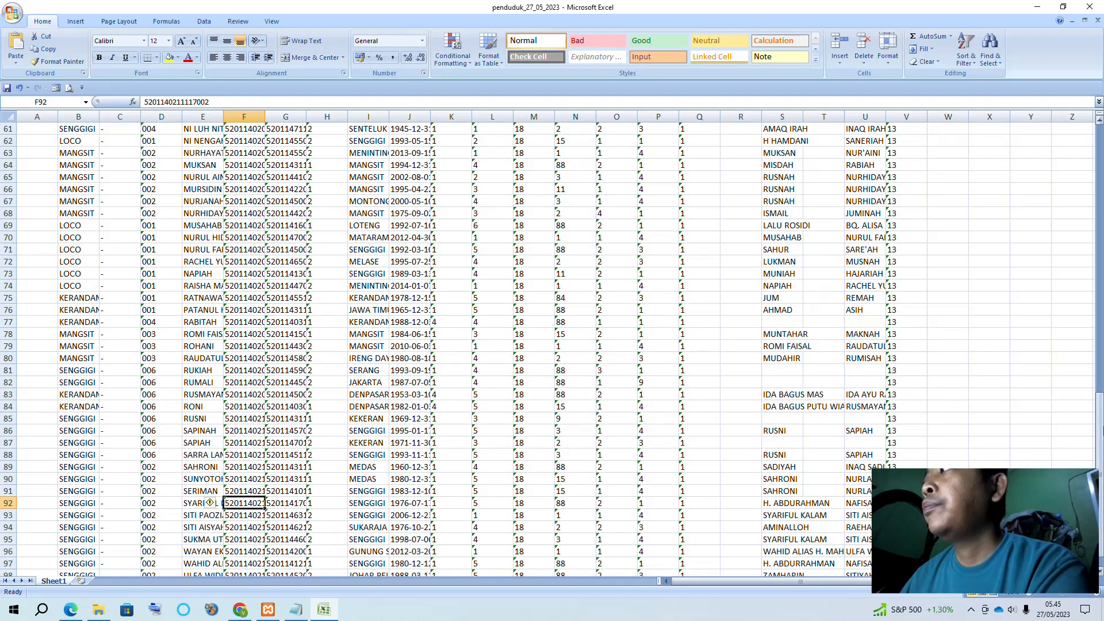
{"action": "left_click_drag", "start_coordinate": [1100, 429], "coordinate": [1100, 150]}
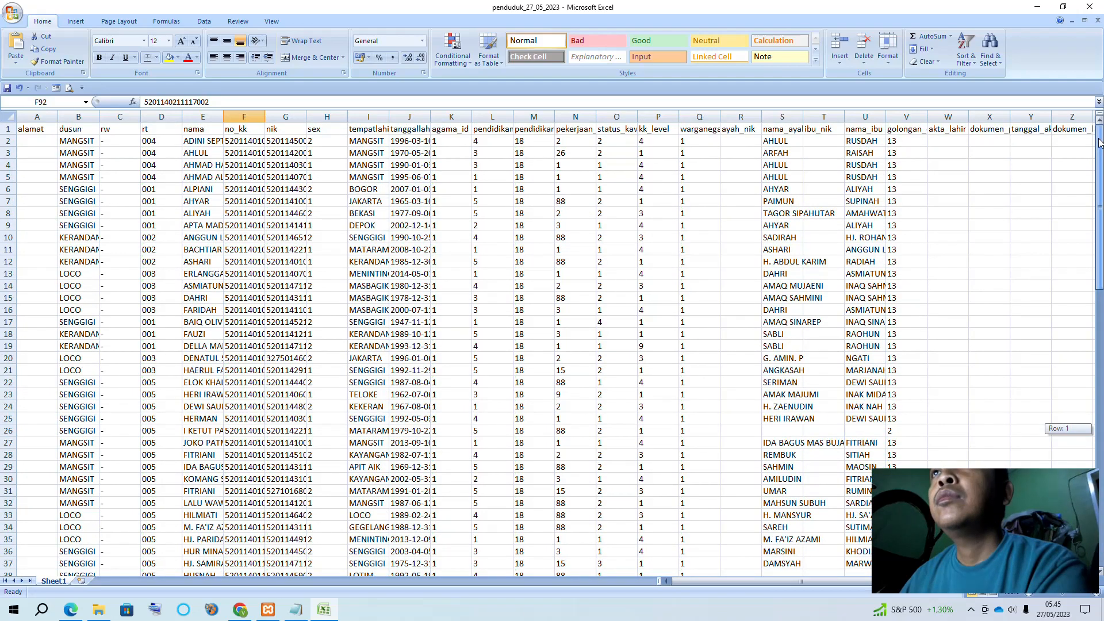
{"action": "left_click_drag", "start_coordinate": [1100, 144], "coordinate": [1100, 428]}
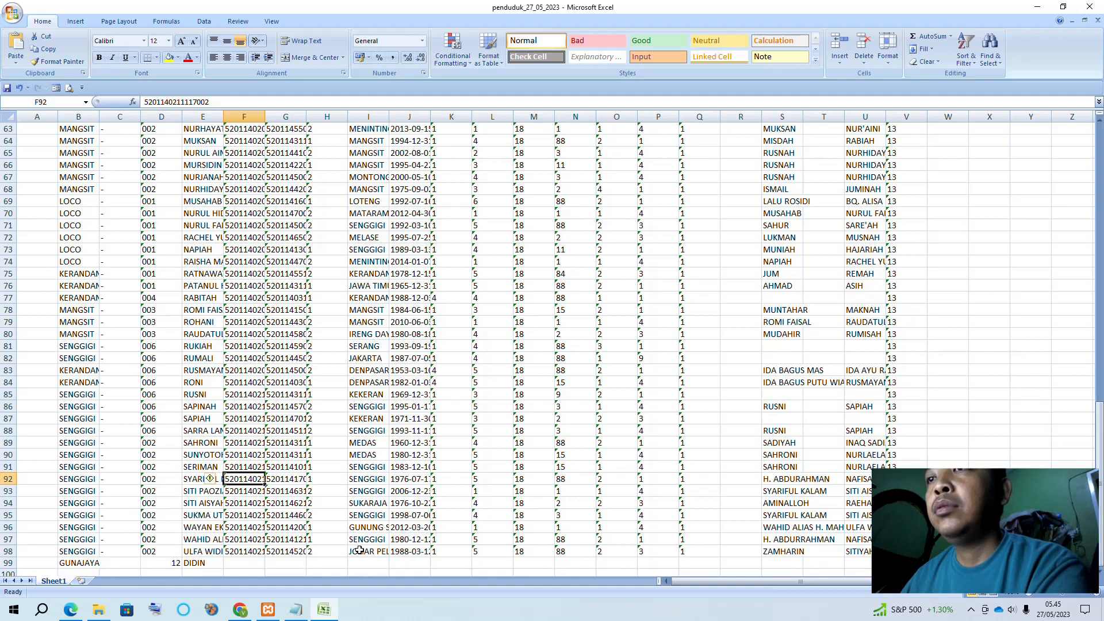
Enter the family card number in F99, stored as text with a leading apostrophe, and copy it
{"action": "left_click", "coordinate": [239, 562]}
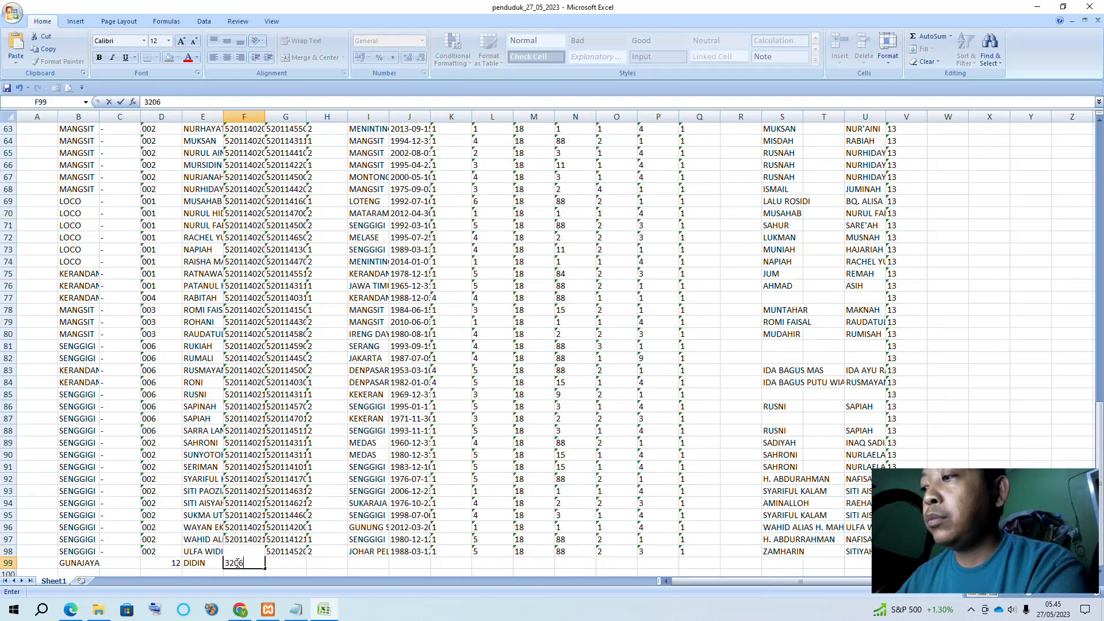
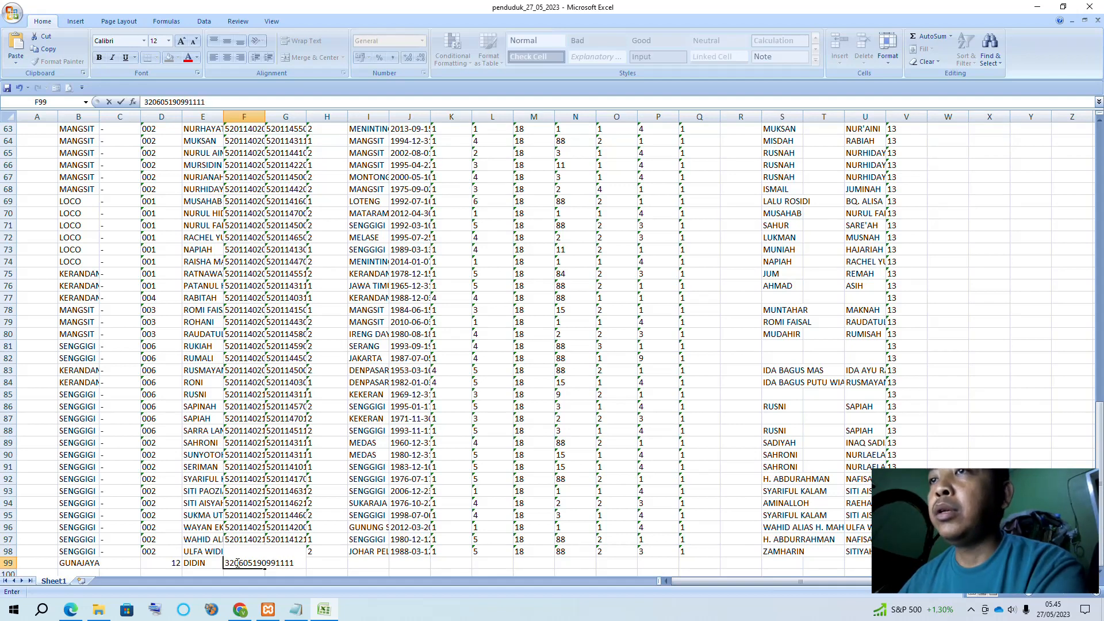
{"action": "left_click", "coordinate": [271, 482]}
{"action": "scroll", "coordinate": [271, 497], "scroll_direction": "down", "scroll_amount": 2}
{"action": "left_click", "coordinate": [245, 492]}
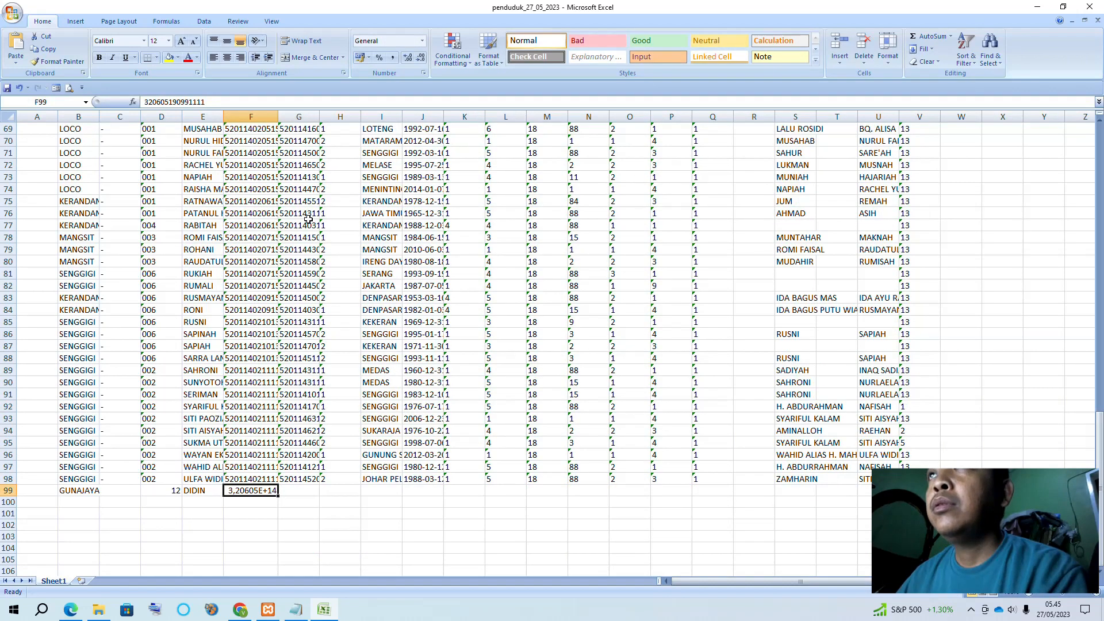
{"action": "left_click", "coordinate": [145, 102]}
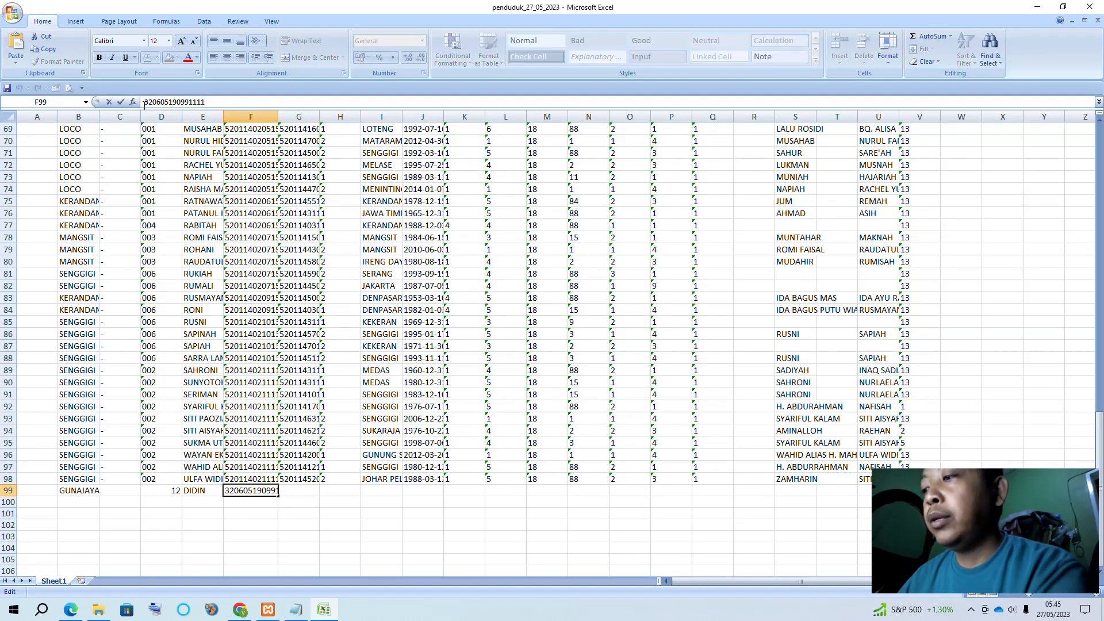
{"action": "type", "text": "'"}
{"action": "left_click", "coordinate": [209, 306]}
{"action": "left_click", "coordinate": [253, 493]}
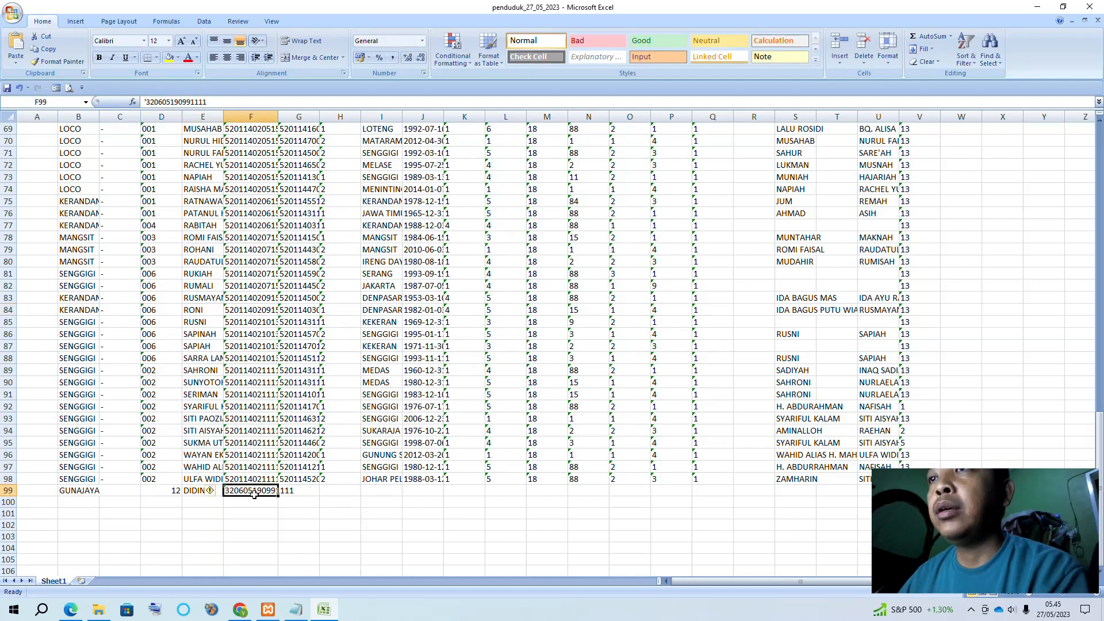
{"action": "key", "text": "ctrl+c"}
Paste the number as the NIK in G99 and enter birthplace TASIKMALAYA in I99
{"action": "left_click", "coordinate": [300, 490]}
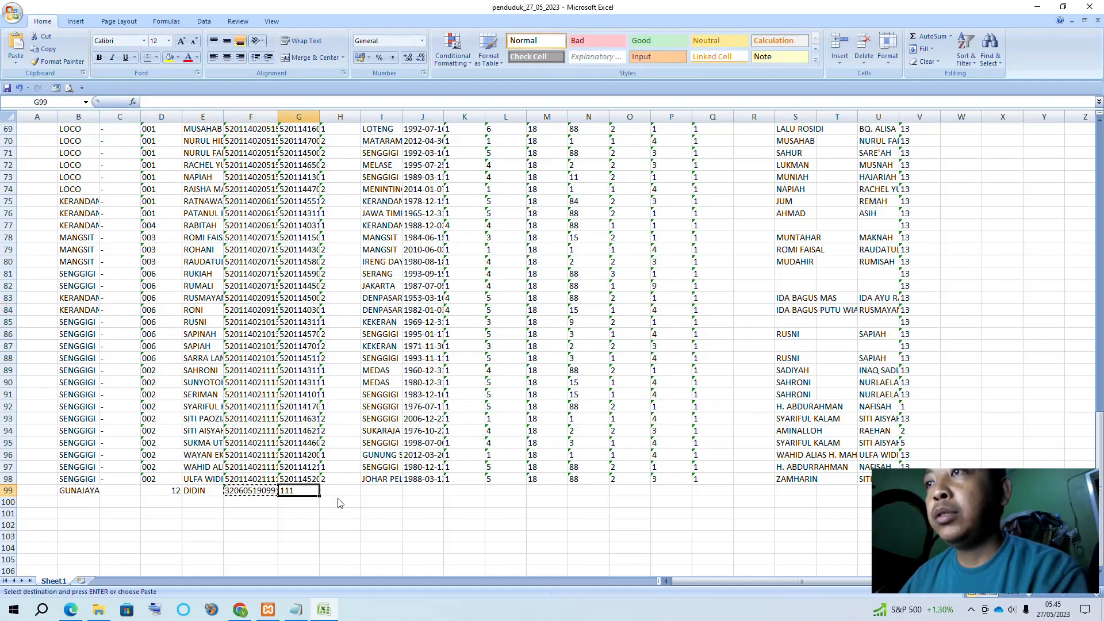
{"action": "key", "text": "ctrl+v"}
{"action": "left_click", "coordinate": [376, 489]}
{"action": "scroll", "coordinate": [377, 489], "scroll_direction": "up", "scroll_amount": 20}
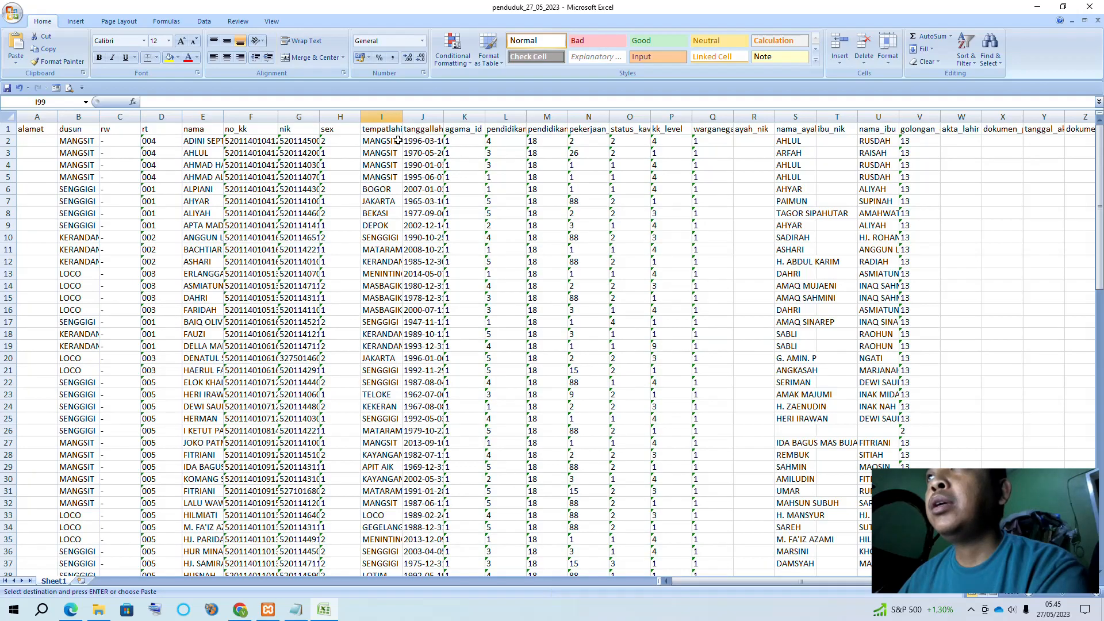
{"action": "scroll", "coordinate": [345, 476], "scroll_direction": "down", "scroll_amount": 20}
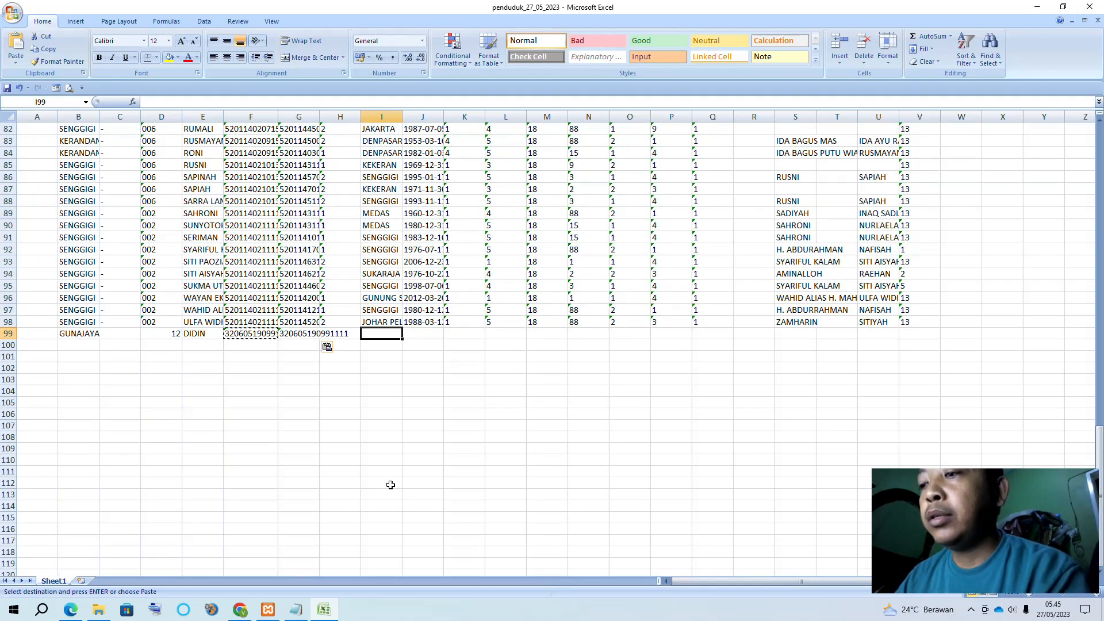
{"action": "type", "text": "TASIKMALAYA"}
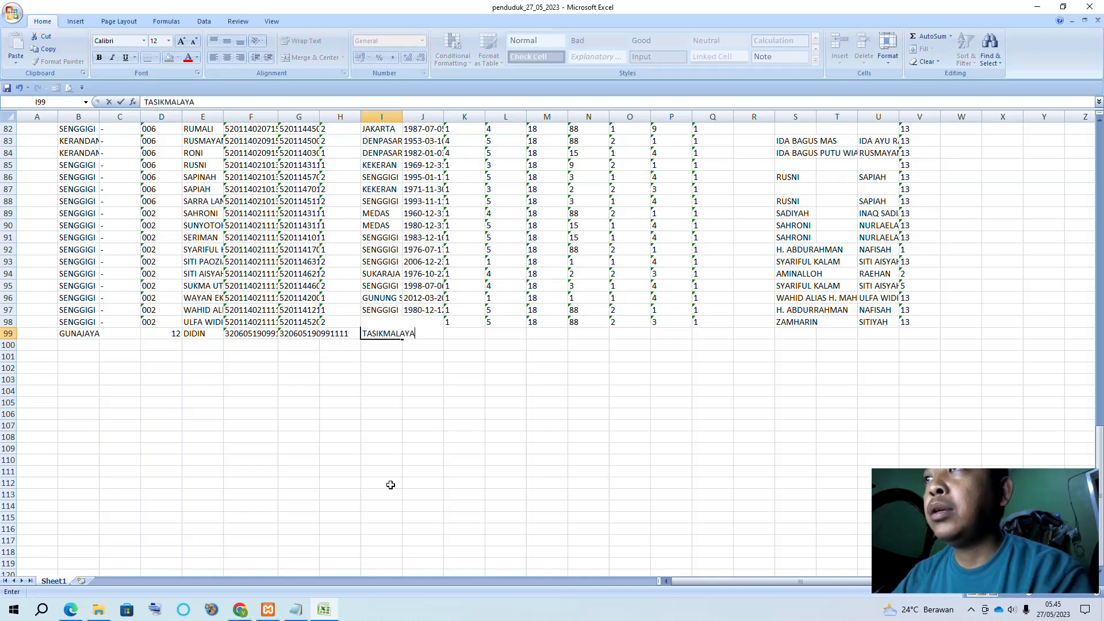
{"action": "key", "text": "Tab"}
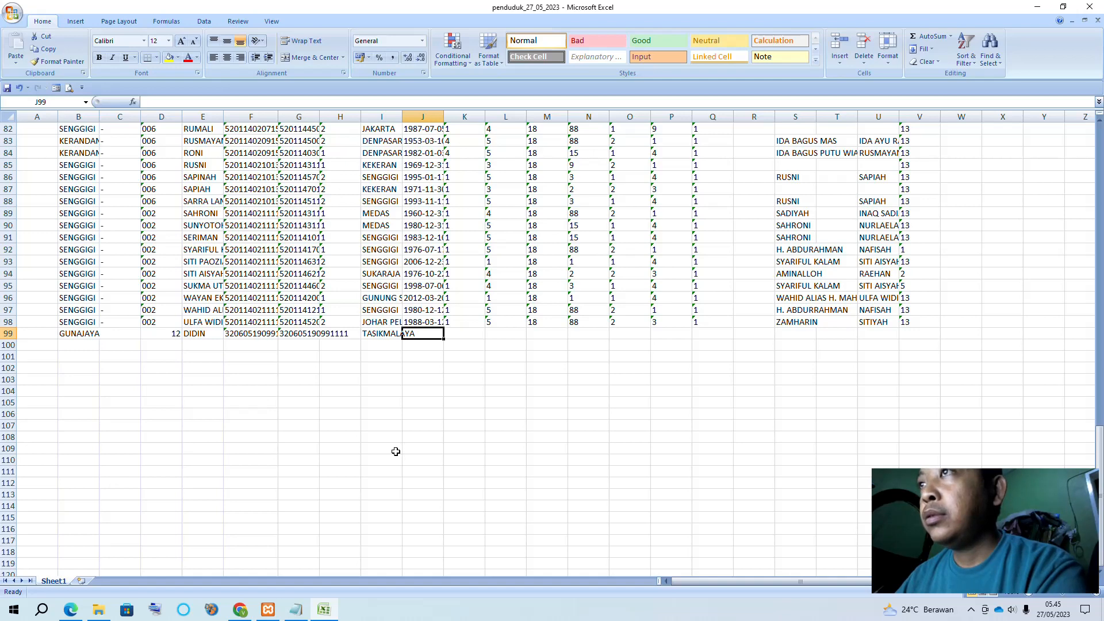
Enter birth date 20-02-2000 in J99, undoing a Format Painter attempt that turned it into 36576
{"action": "left_click", "coordinate": [427, 260]}
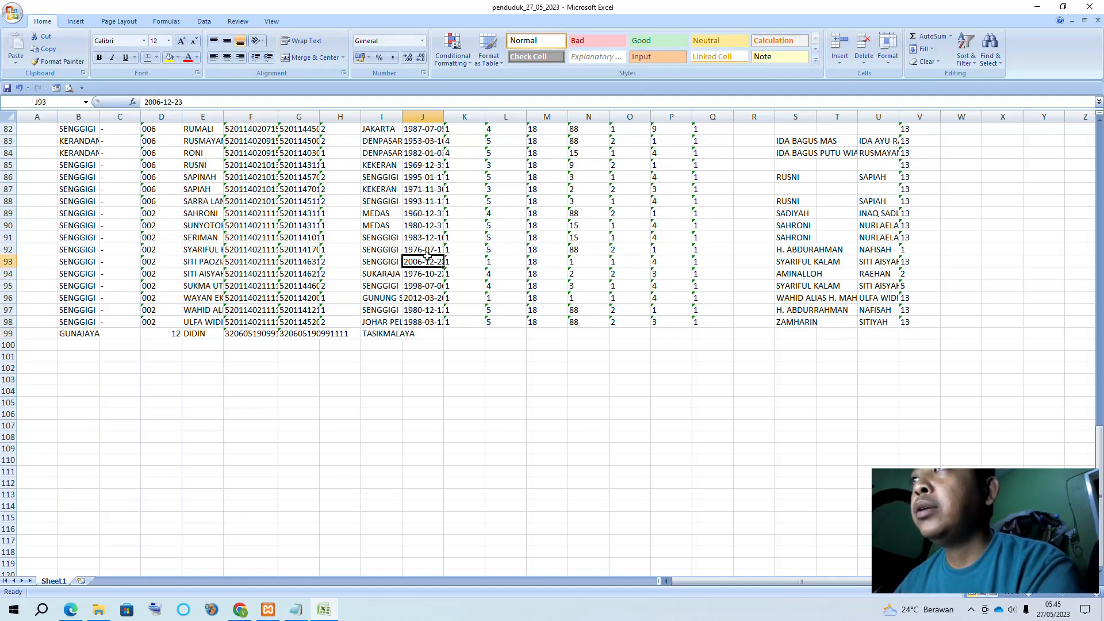
{"action": "double_click", "coordinate": [418, 333]}
{"action": "left_click", "coordinate": [421, 383]}
{"action": "left_click", "coordinate": [415, 334]}
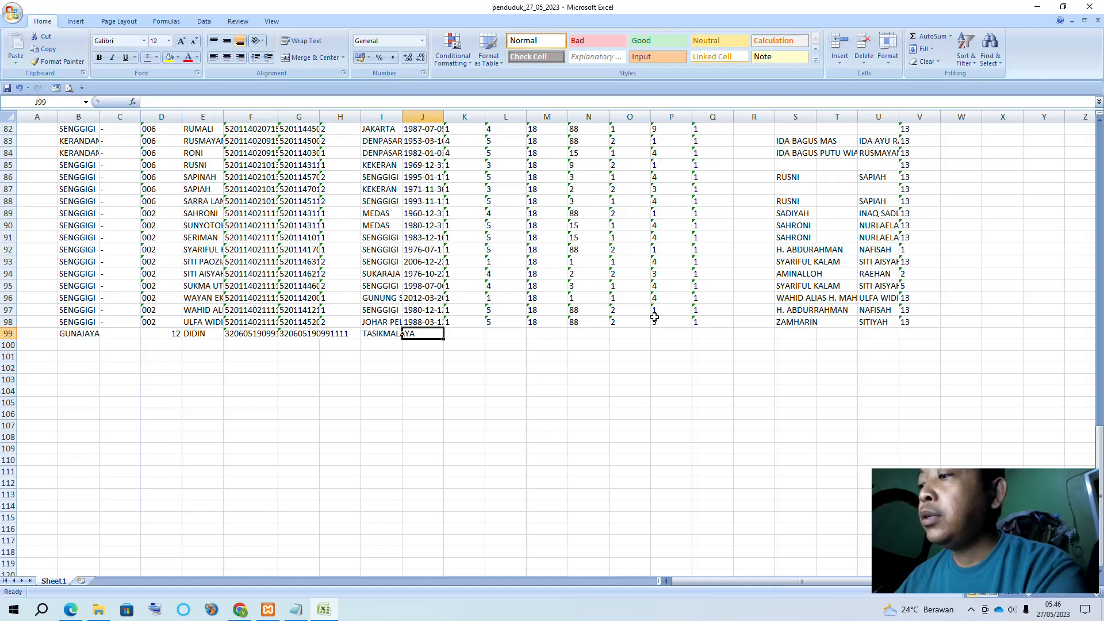
{"action": "type", "text": "20-02-2000"}
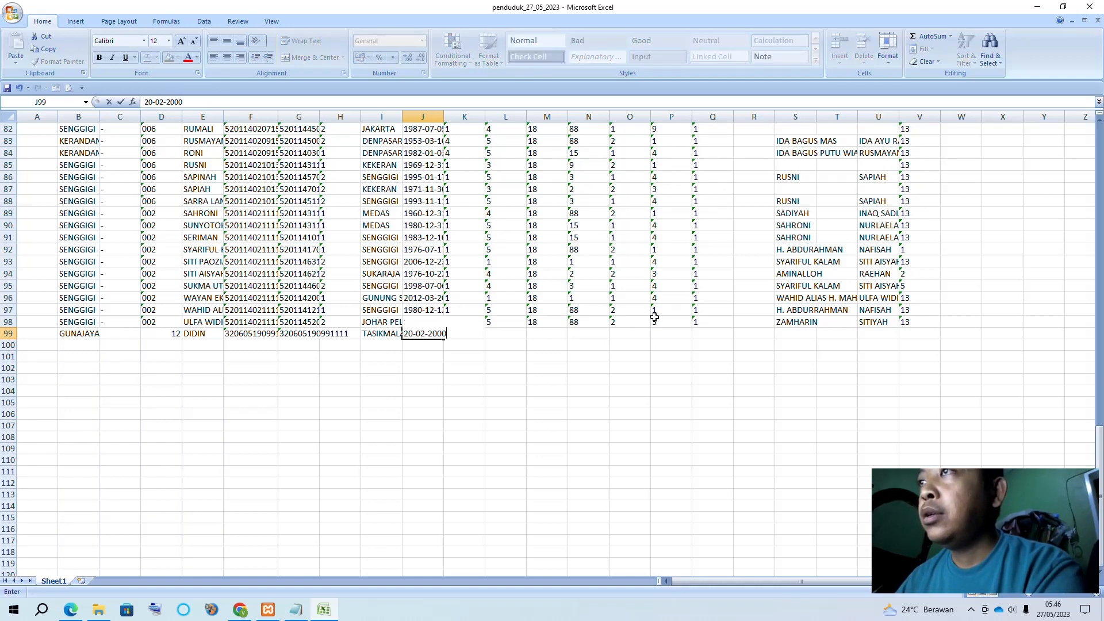
{"action": "key", "text": "Return"}
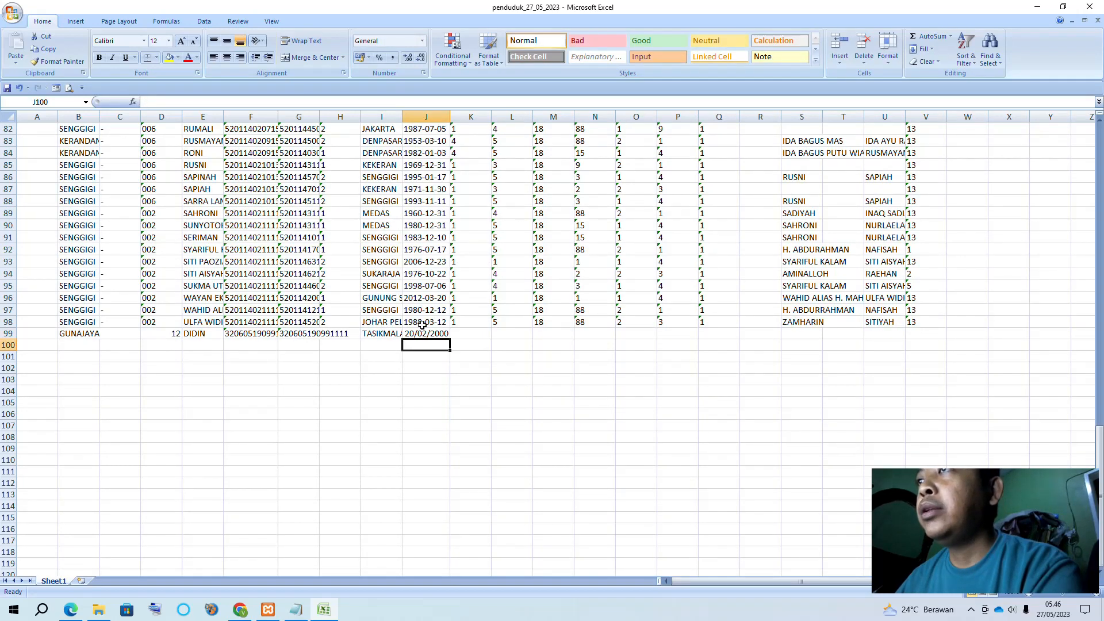
{"action": "left_click", "coordinate": [423, 332]}
{"action": "left_click", "coordinate": [424, 282]}
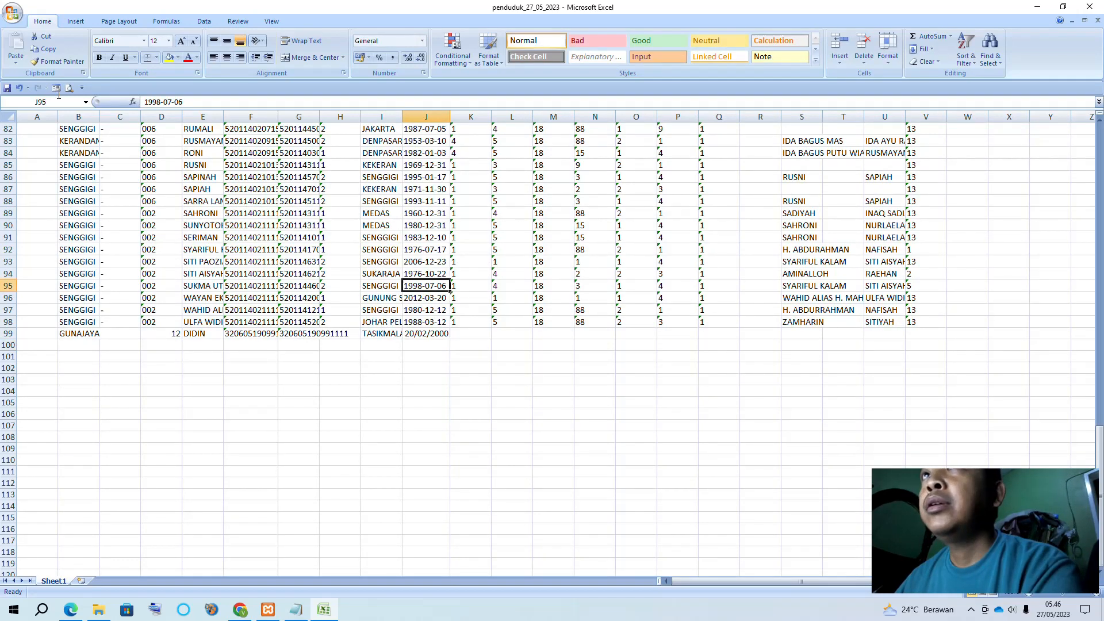
{"action": "left_click", "coordinate": [59, 61]}
{"action": "left_click", "coordinate": [424, 338]}
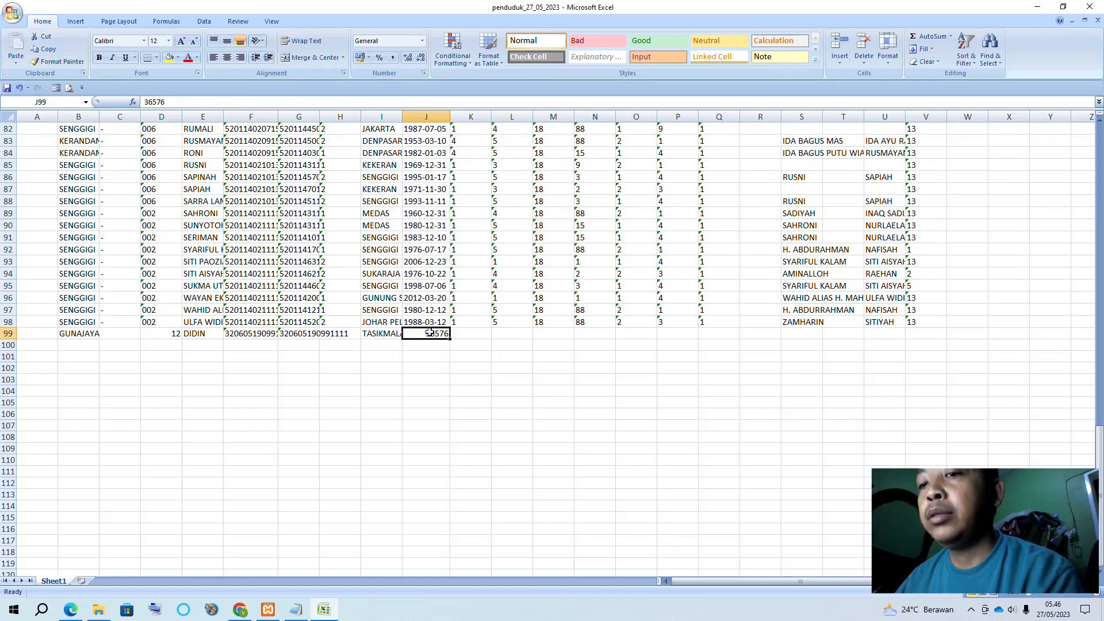
{"action": "key", "text": "ctrl+z"}
{"action": "left_click", "coordinate": [471, 413]}
{"action": "left_click", "coordinate": [426, 334]}
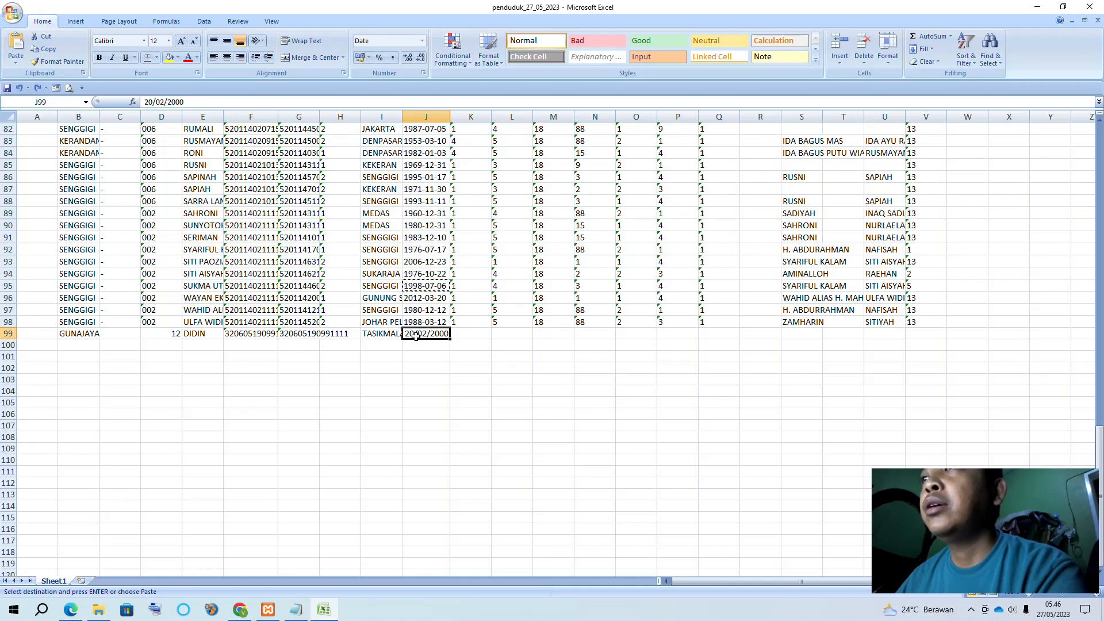
Format J99 with the 2001-03-14 year-month-day date type so it reads 2000-02-20
{"action": "left_click", "coordinate": [520, 379]}
{"action": "left_click", "coordinate": [430, 334]}
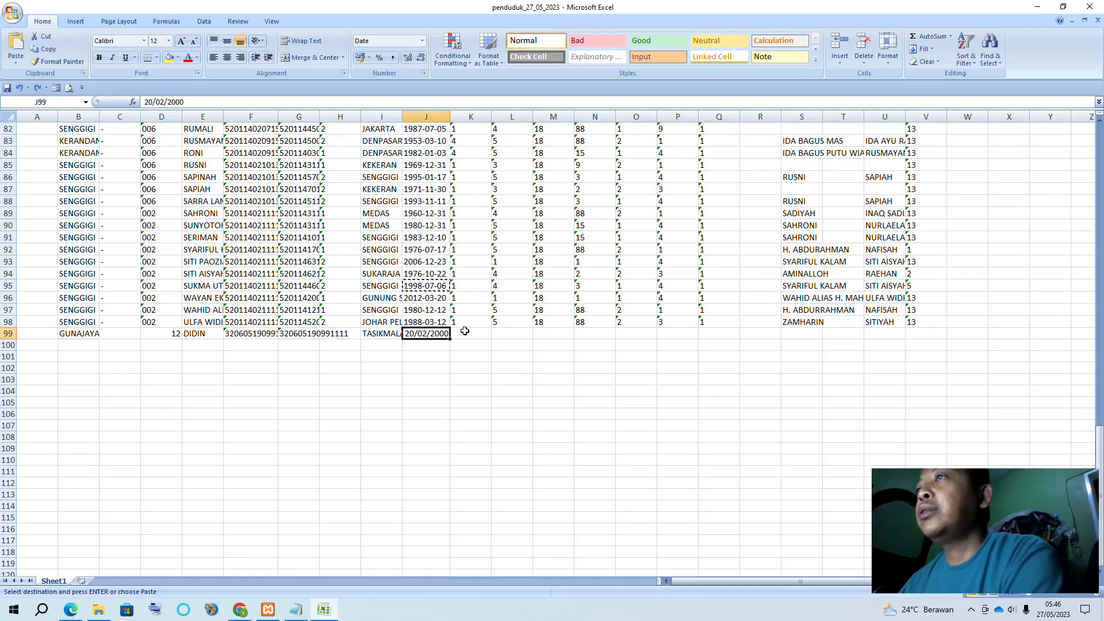
{"action": "left_click", "coordinate": [423, 72]}
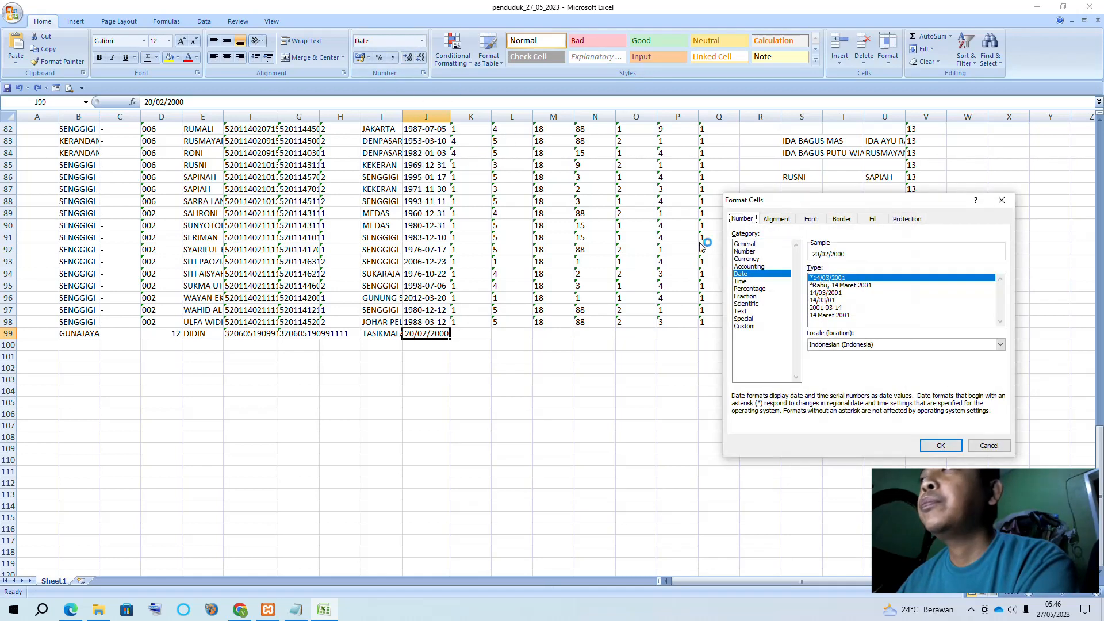
{"action": "left_click", "coordinate": [843, 308]}
{"action": "left_click", "coordinate": [941, 446]}
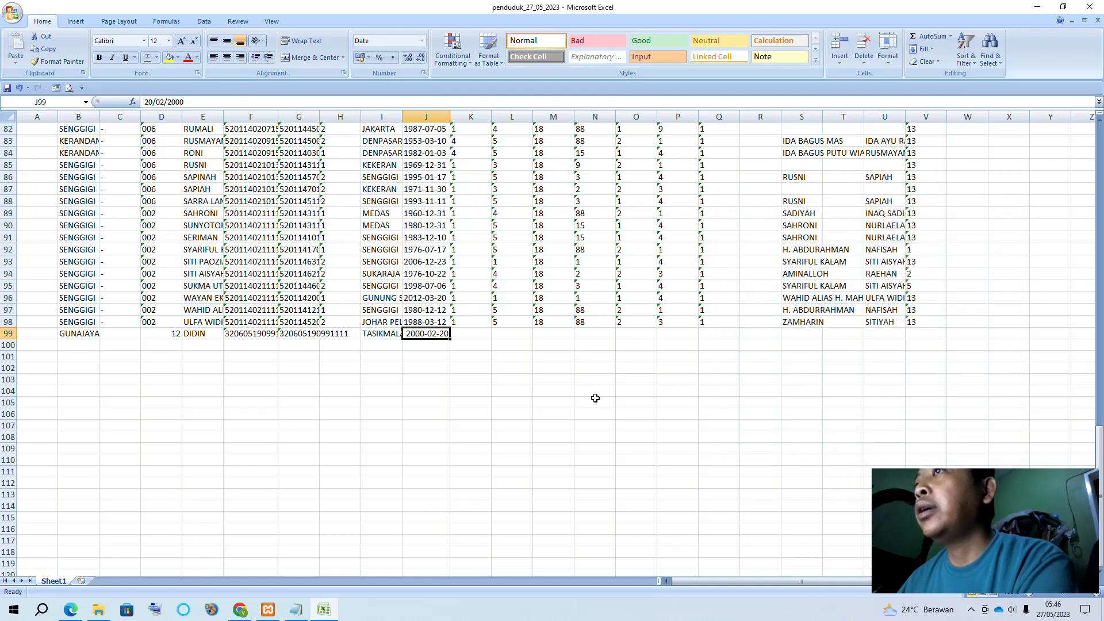
{"action": "left_click", "coordinate": [554, 395]}
Select row 98's code values across columns K–V for reuse in the new row
{"action": "left_click", "coordinate": [472, 333]}
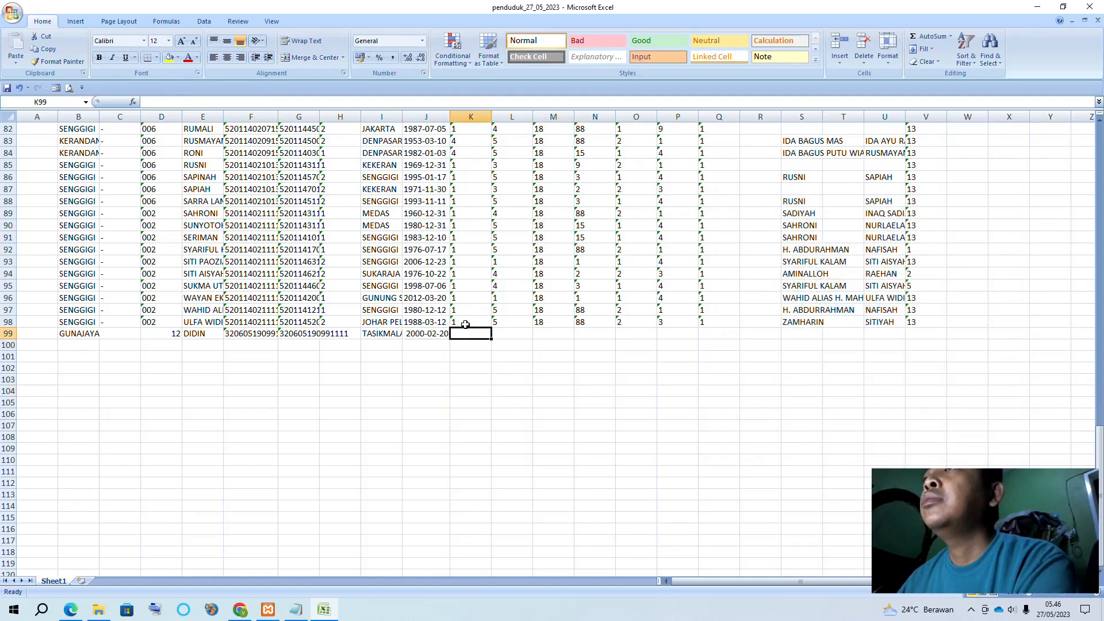
{"action": "left_click", "coordinate": [472, 320]}
{"action": "scroll", "coordinate": [475, 318], "scroll_direction": "up", "scroll_amount": 1}
{"action": "scroll", "coordinate": [475, 318], "scroll_direction": "up", "scroll_amount": 20}
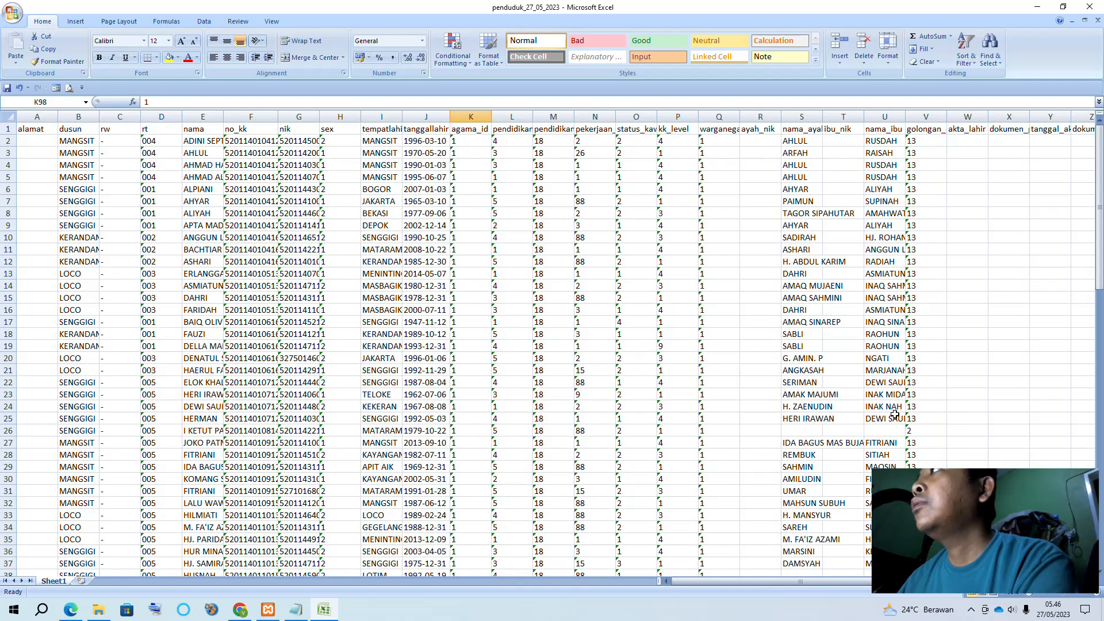
{"action": "left_click_drag", "start_coordinate": [901, 581], "coordinate": [668, 581]}
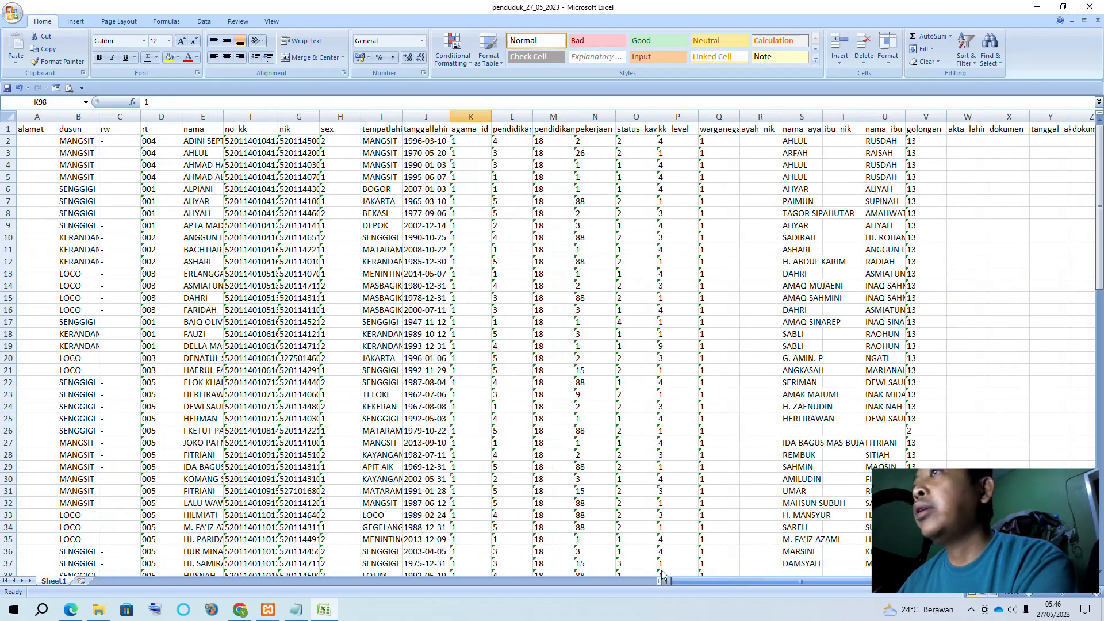
{"action": "scroll", "coordinate": [686, 482], "scroll_direction": "down", "scroll_amount": 20}
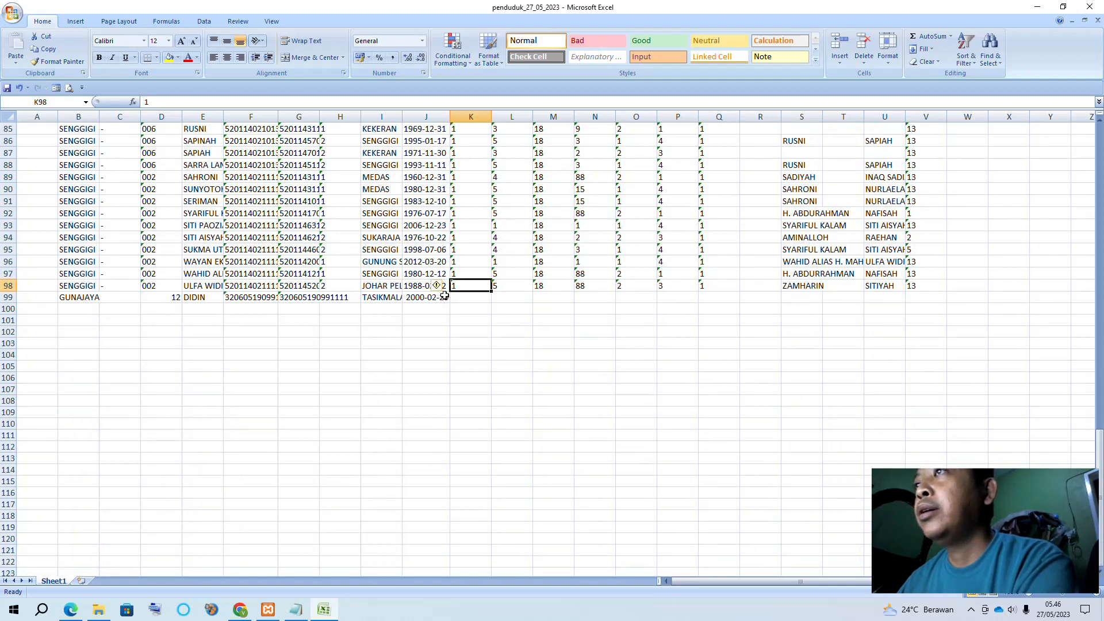
{"action": "left_click_drag", "start_coordinate": [461, 285], "coordinate": [910, 289]}
Paste row 98's K–V code values, including parent names, into the new resident's row 99
{"action": "key", "text": "ctrl+c"}
{"action": "left_click", "coordinate": [486, 302]}
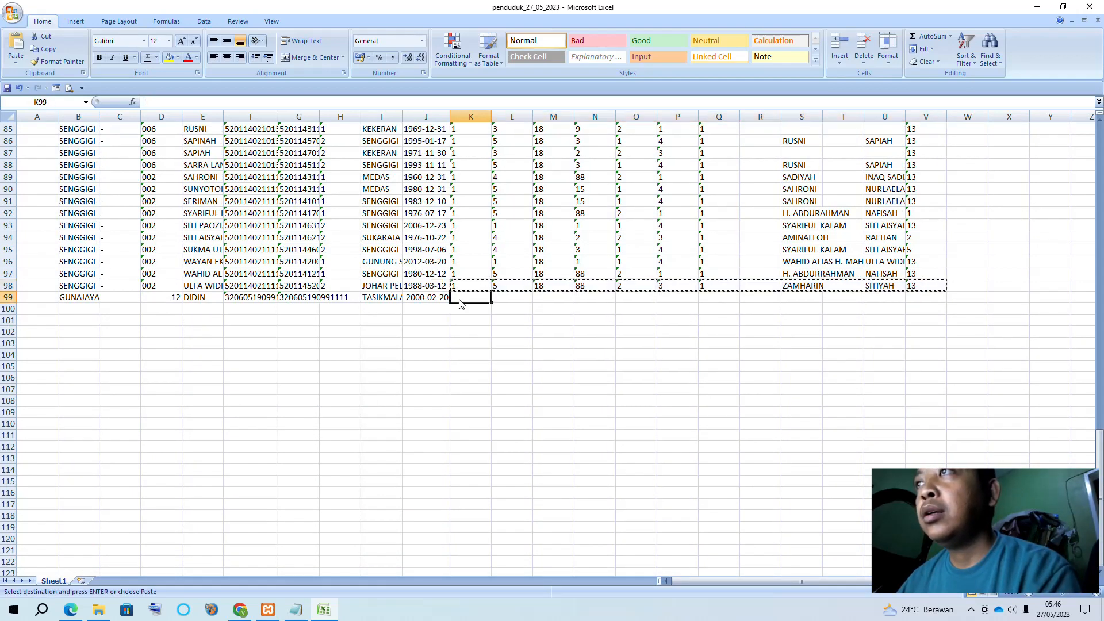
{"action": "key", "text": "ctrl+v"}
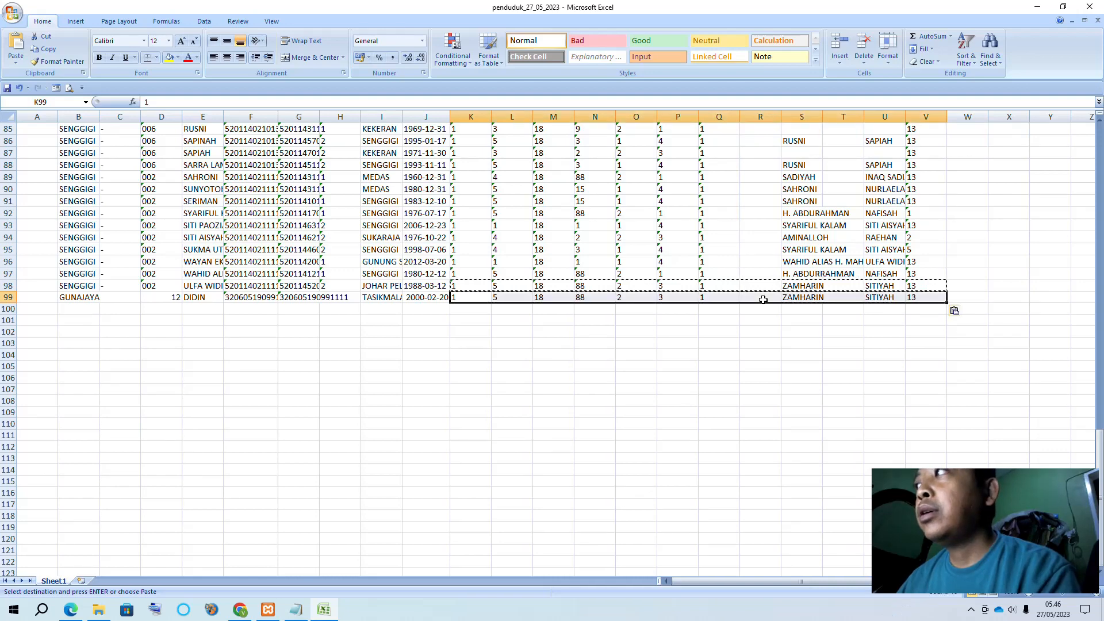
Copy the value 1 from AK98 into AK99, then scroll back to the sheet's start
{"action": "scroll", "coordinate": [51, 297], "scroll_direction": "right", "scroll_amount": 3}
{"action": "scroll", "coordinate": [51, 297], "scroll_direction": "right", "scroll_amount": 3}
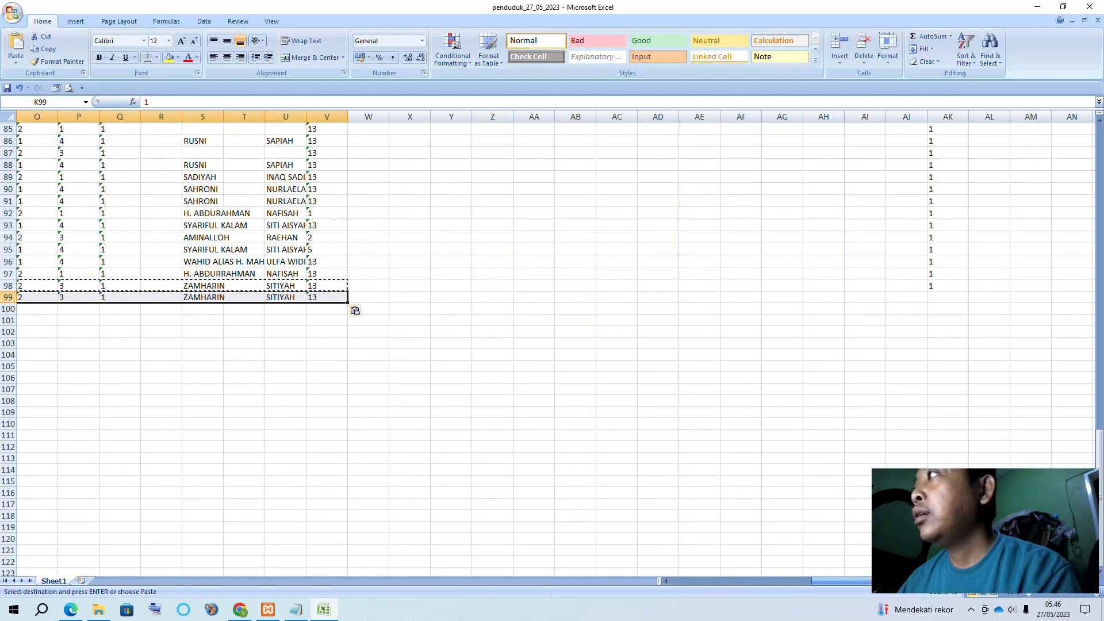
{"action": "left_click", "coordinate": [934, 284]}
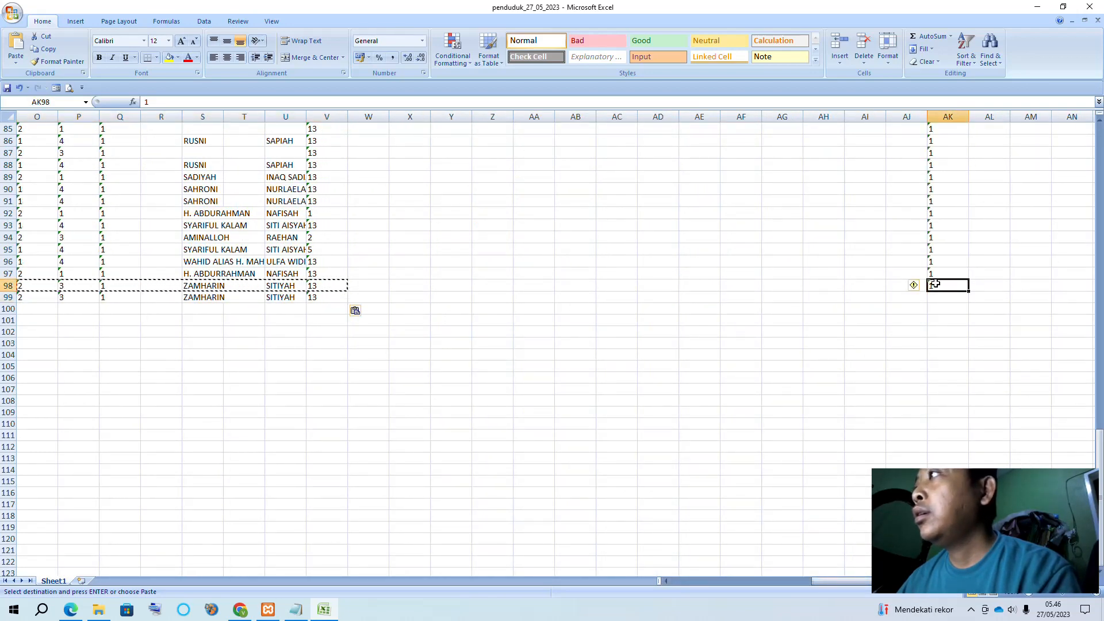
{"action": "key", "text": "ctrl+c"}
{"action": "left_click", "coordinate": [935, 305]}
{"action": "left_click", "coordinate": [936, 296]}
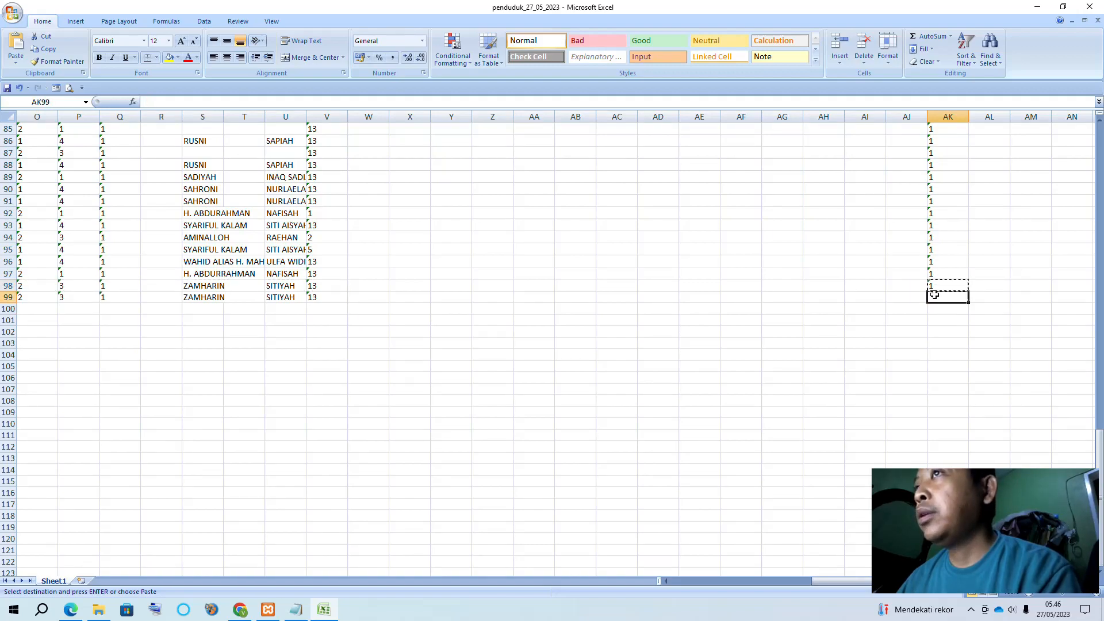
{"action": "key", "text": "ctrl+v"}
{"action": "left_click_drag", "start_coordinate": [840, 581], "coordinate": [585, 575]}
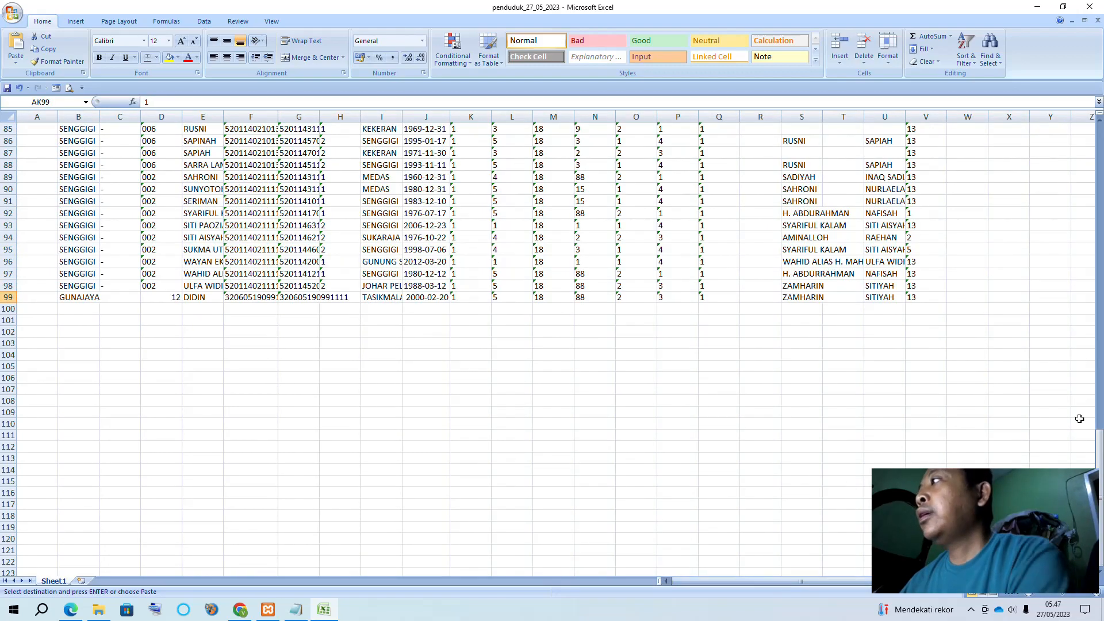
{"action": "scroll", "coordinate": [1075, 154], "scroll_direction": "up", "scroll_amount": 20}
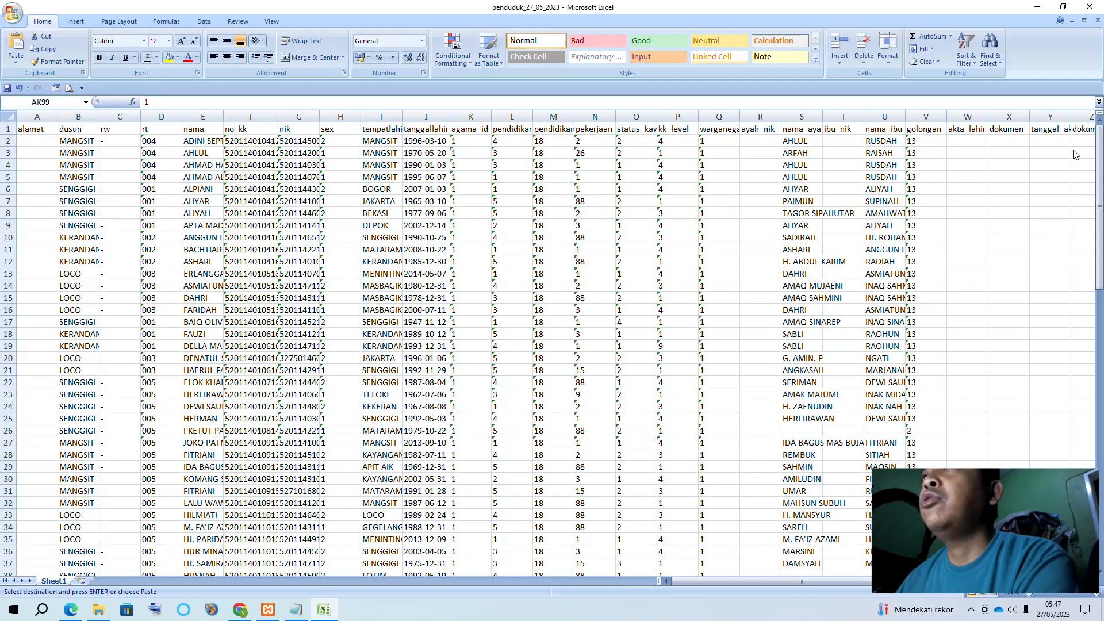
Select header row 1 of the resident worksheet
{"action": "left_click", "coordinate": [17, 130]}
{"action": "left_click_drag", "start_coordinate": [1100, 195], "coordinate": [1097, 145]}
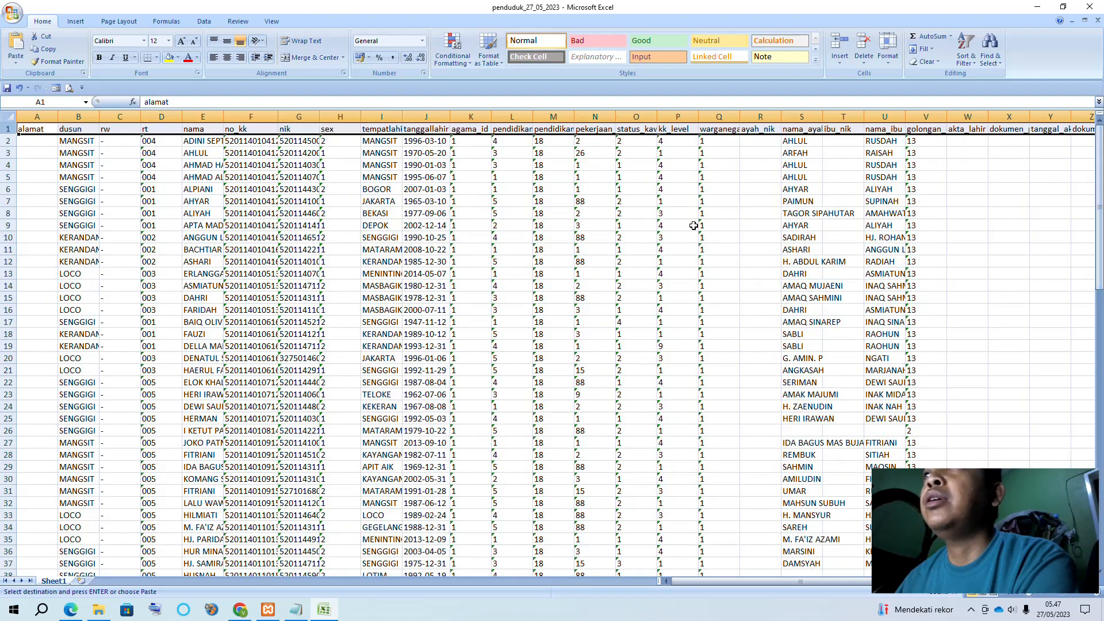
{"action": "left_click", "coordinate": [678, 237]}
{"action": "left_click", "coordinate": [9, 129]}
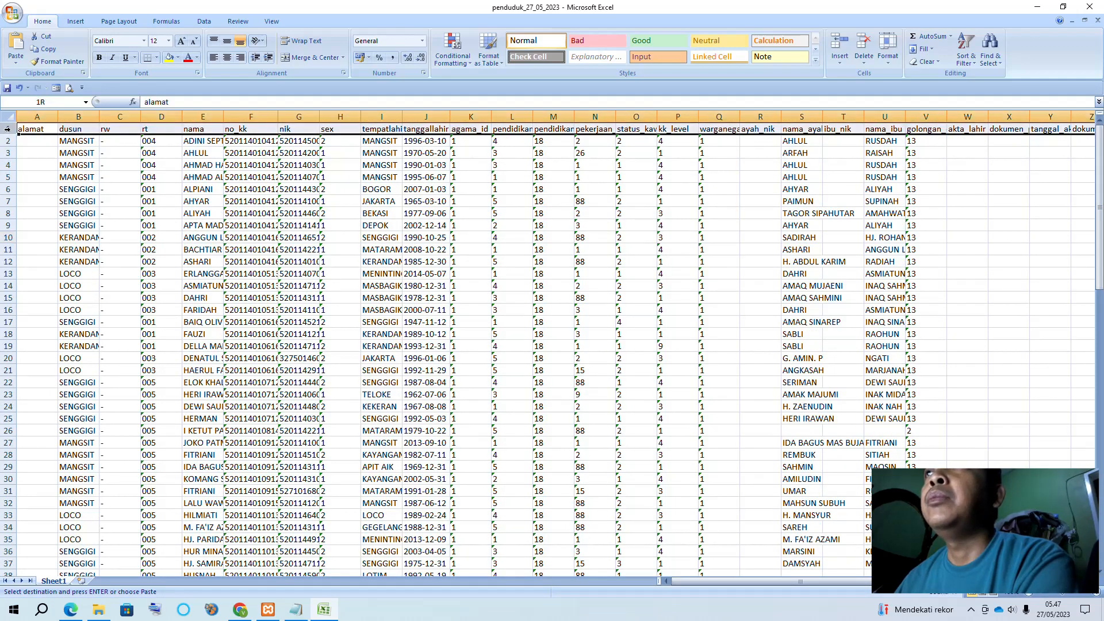
Split the sheet with View > Split, placing the bars below row 1 and after the nama column
{"action": "left_click", "coordinate": [239, 22]}
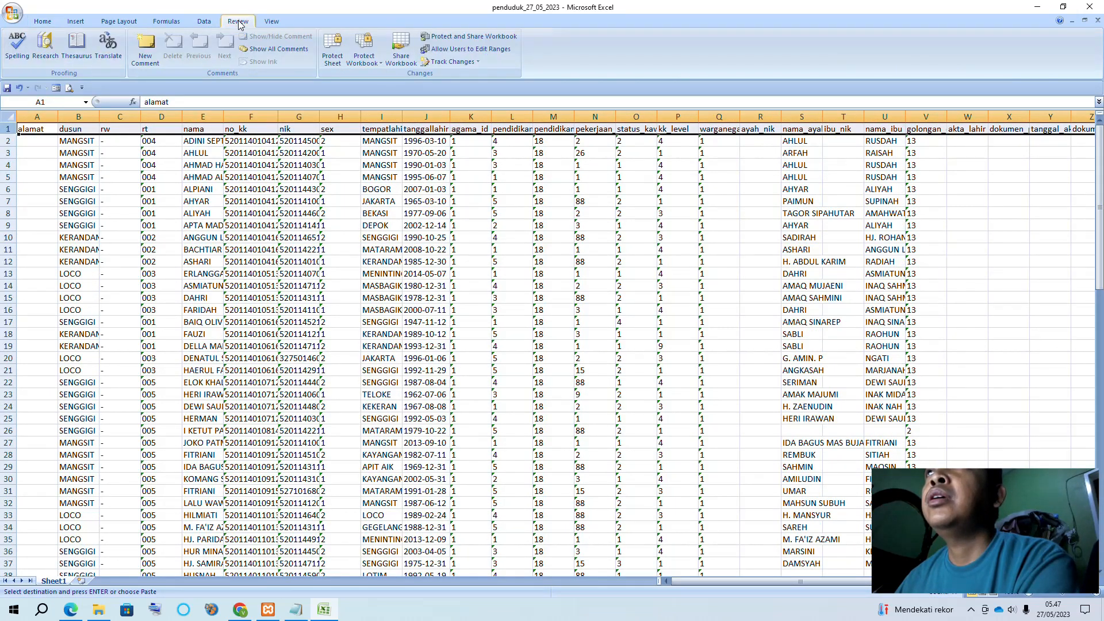
{"action": "left_click", "coordinate": [207, 22]}
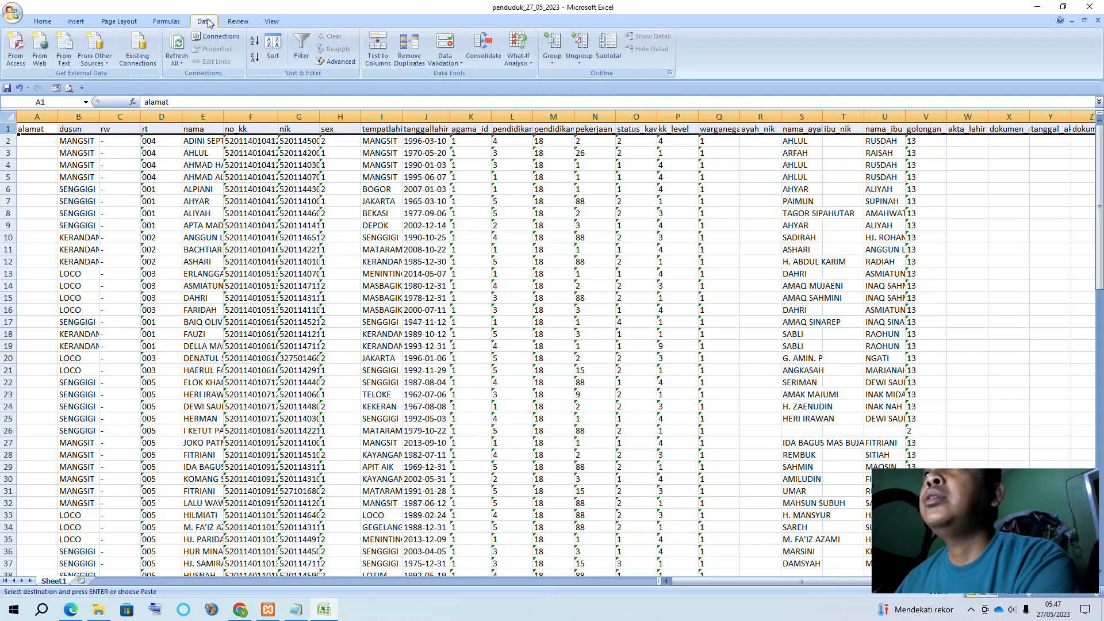
{"action": "left_click", "coordinate": [173, 22]}
{"action": "left_click", "coordinate": [121, 22]}
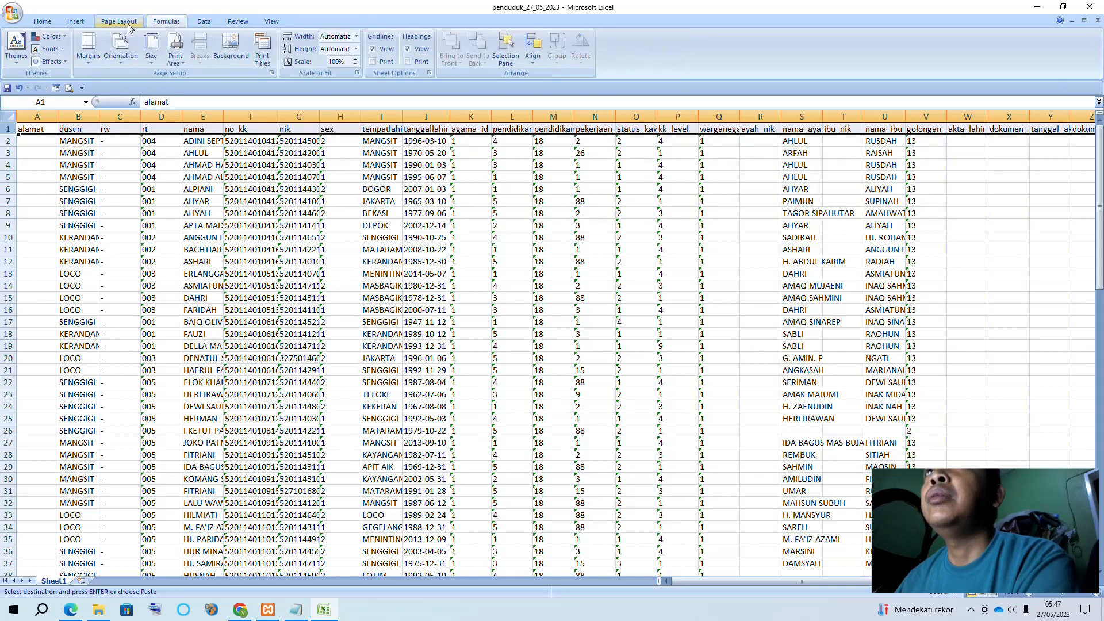
{"action": "left_click", "coordinate": [272, 22]}
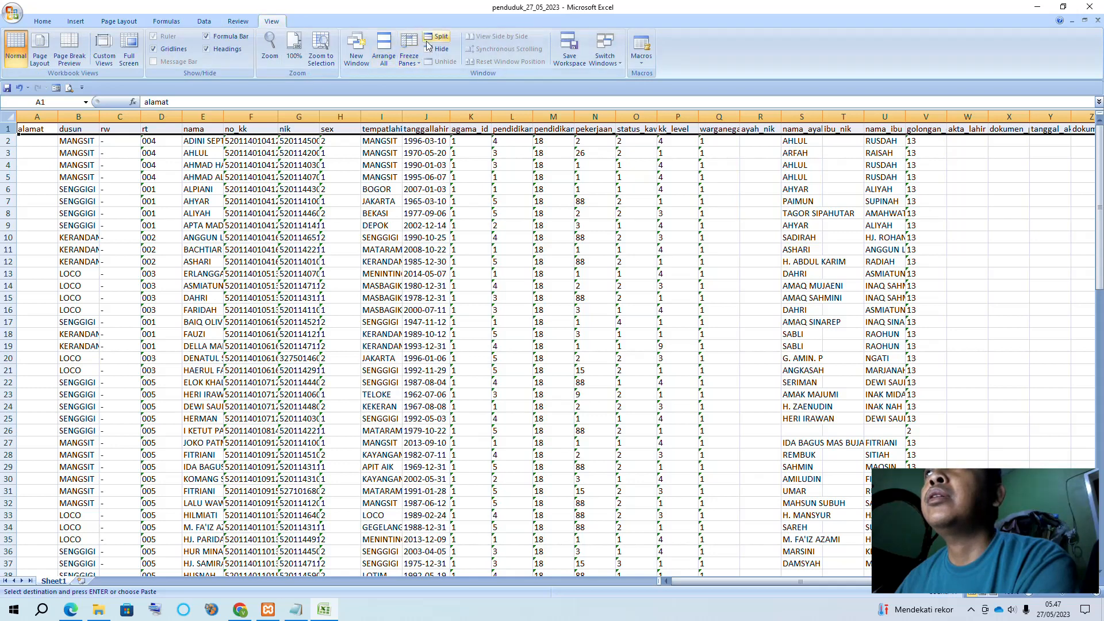
{"action": "left_click", "coordinate": [441, 37]}
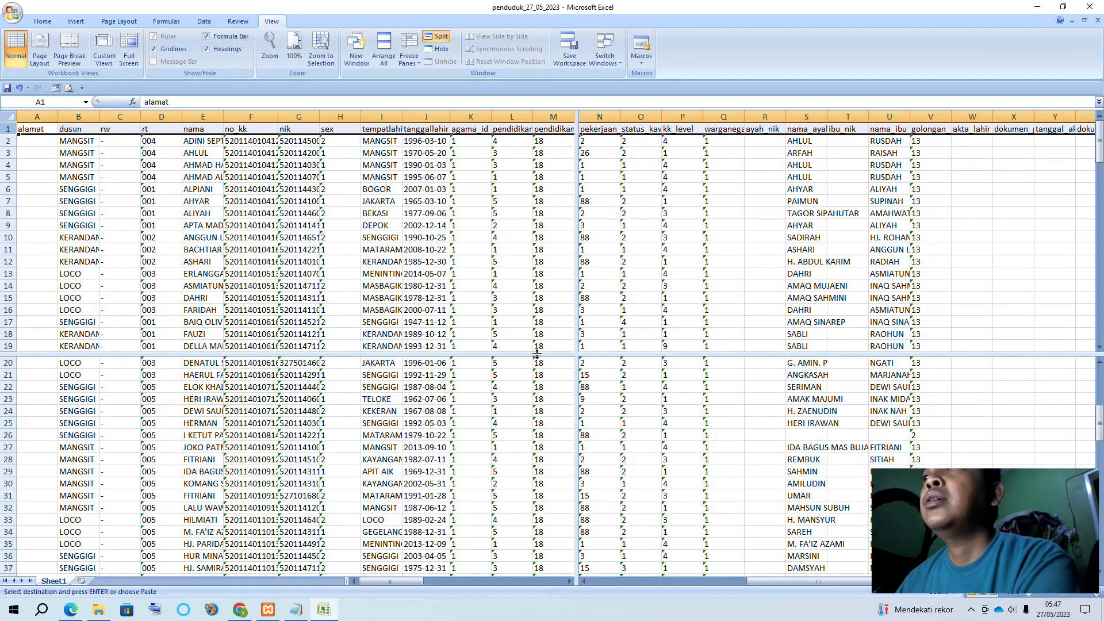
{"action": "left_click_drag", "start_coordinate": [536, 355], "coordinate": [538, 137]}
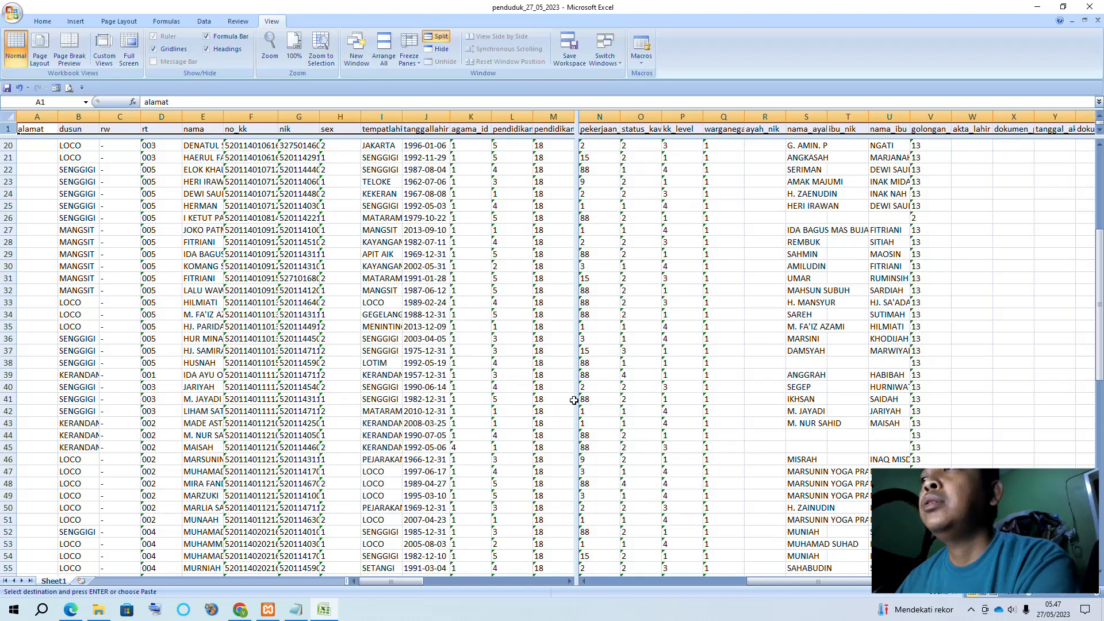
{"action": "left_click_drag", "start_coordinate": [576, 399], "coordinate": [237, 338]}
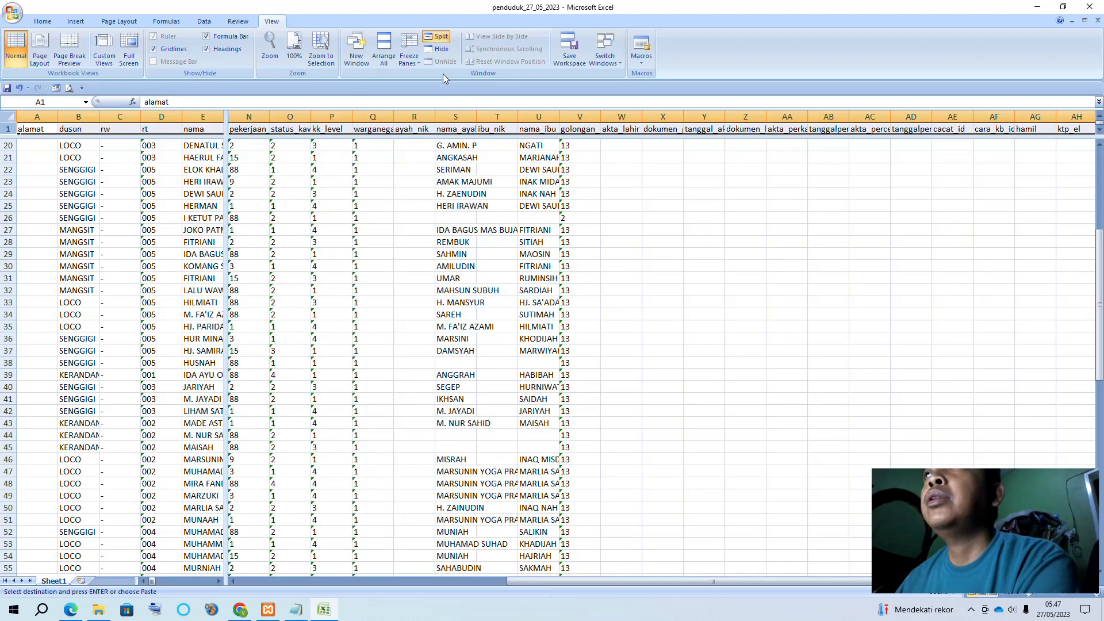
Freeze the panes at the split and browse down and across the resident rows
{"action": "left_click", "coordinate": [416, 63]}
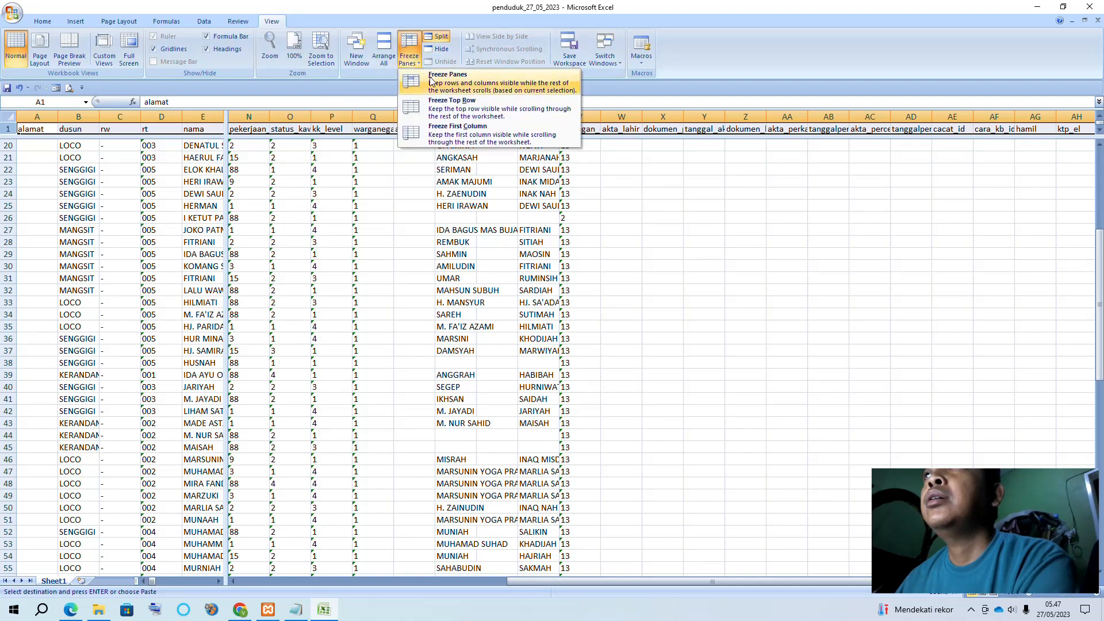
{"action": "left_click", "coordinate": [449, 82]}
{"action": "scroll", "coordinate": [595, 311], "scroll_direction": "down", "scroll_amount": 16}
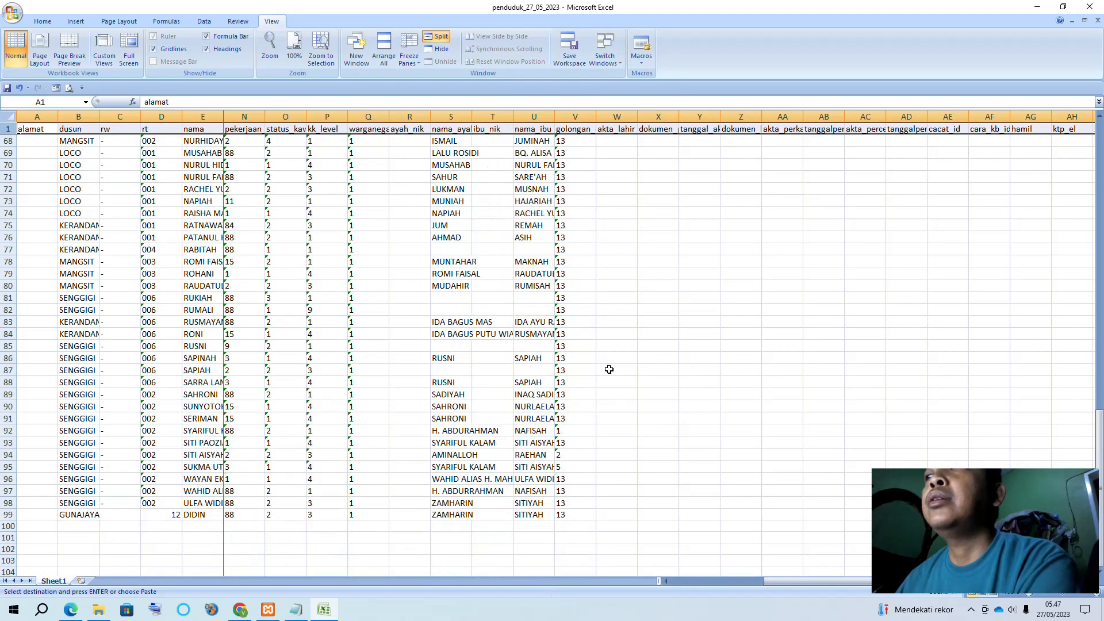
{"action": "left_click_drag", "start_coordinate": [779, 584], "coordinate": [646, 571]}
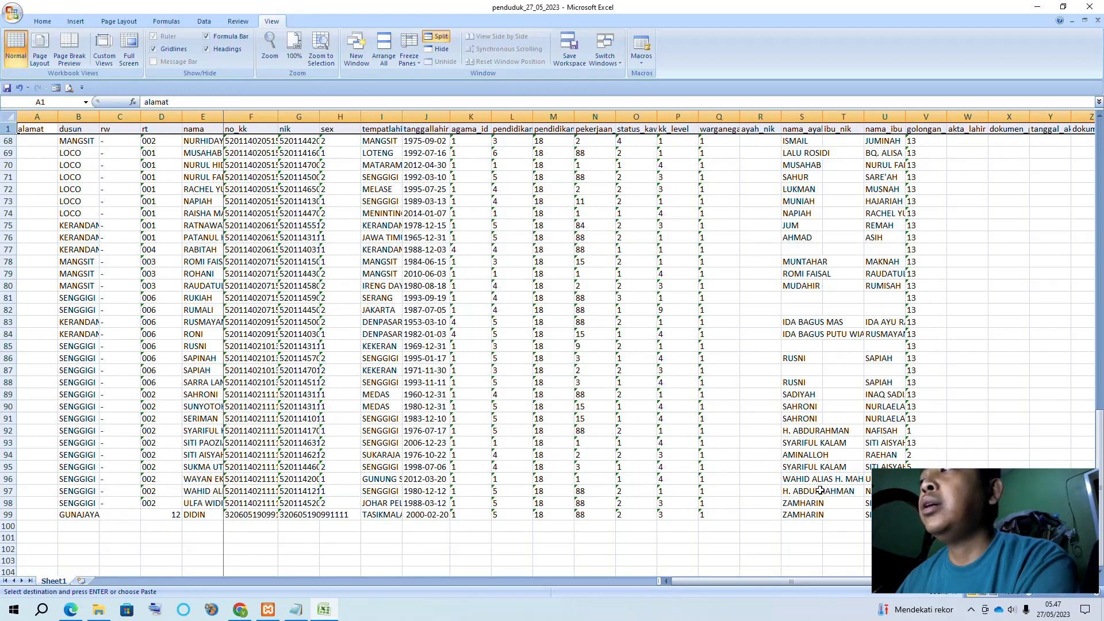
{"action": "scroll", "coordinate": [829, 569], "scroll_direction": "down", "scroll_amount": 3}
{"action": "scroll", "coordinate": [826, 569], "scroll_direction": "down", "scroll_amount": 3}
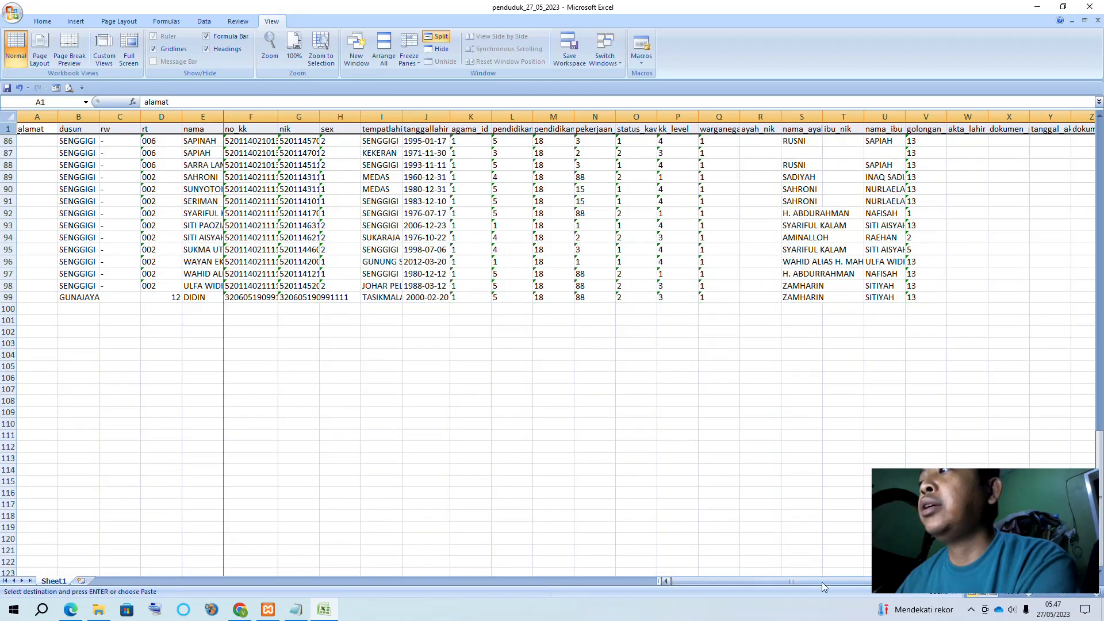
{"action": "left_click_drag", "start_coordinate": [717, 580], "coordinate": [868, 582]}
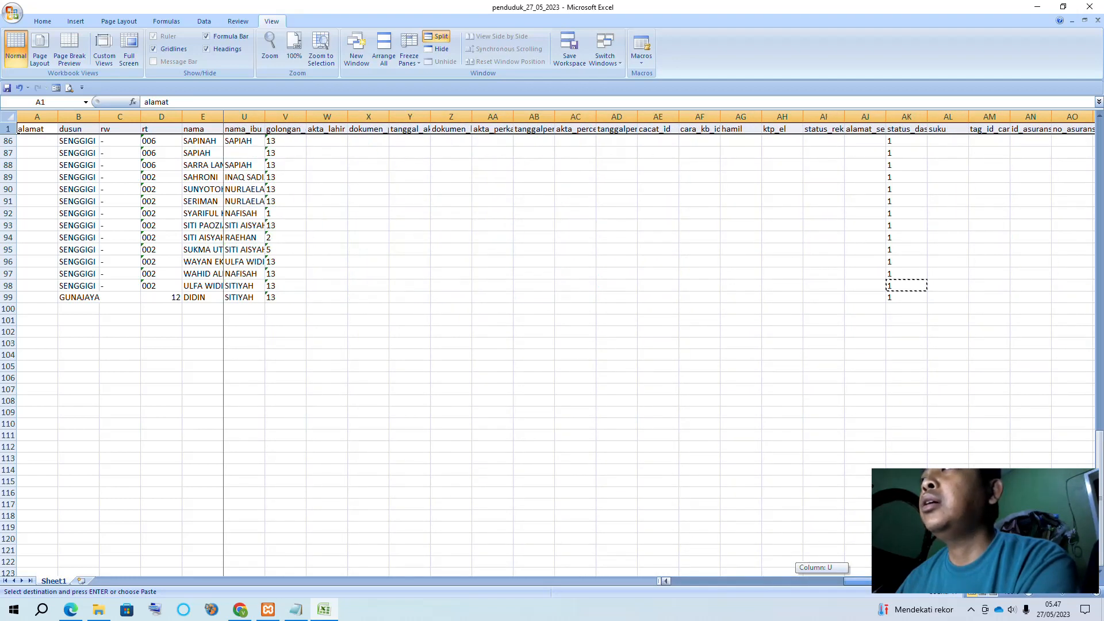
{"action": "scroll", "coordinate": [387, 240], "scroll_direction": "up", "scroll_amount": 8}
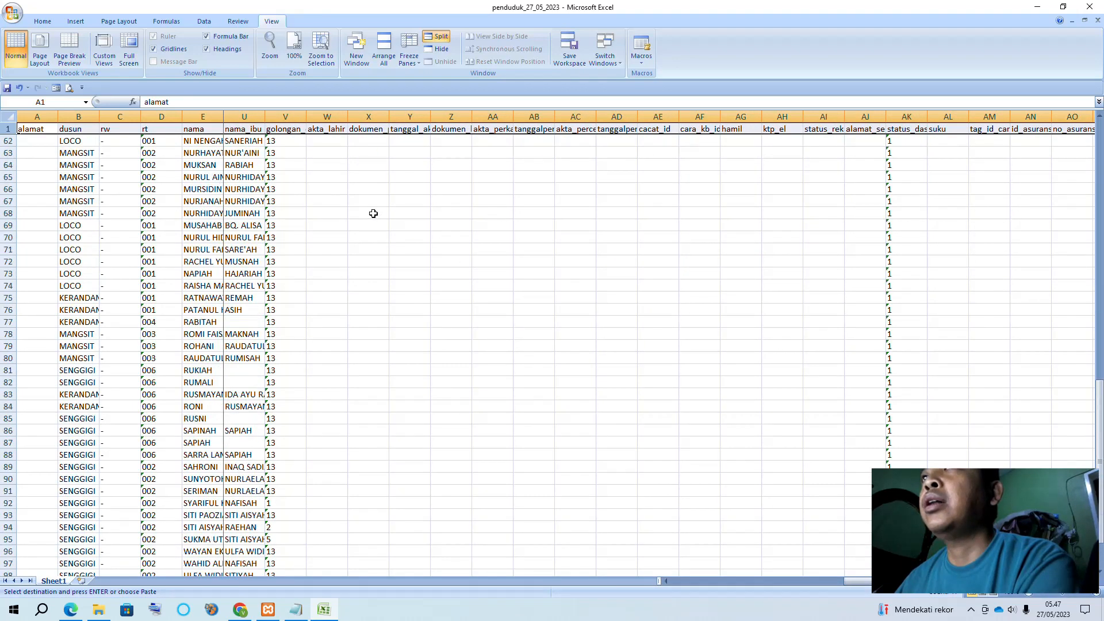
{"action": "scroll", "coordinate": [373, 213], "scroll_direction": "down", "scroll_amount": 9}
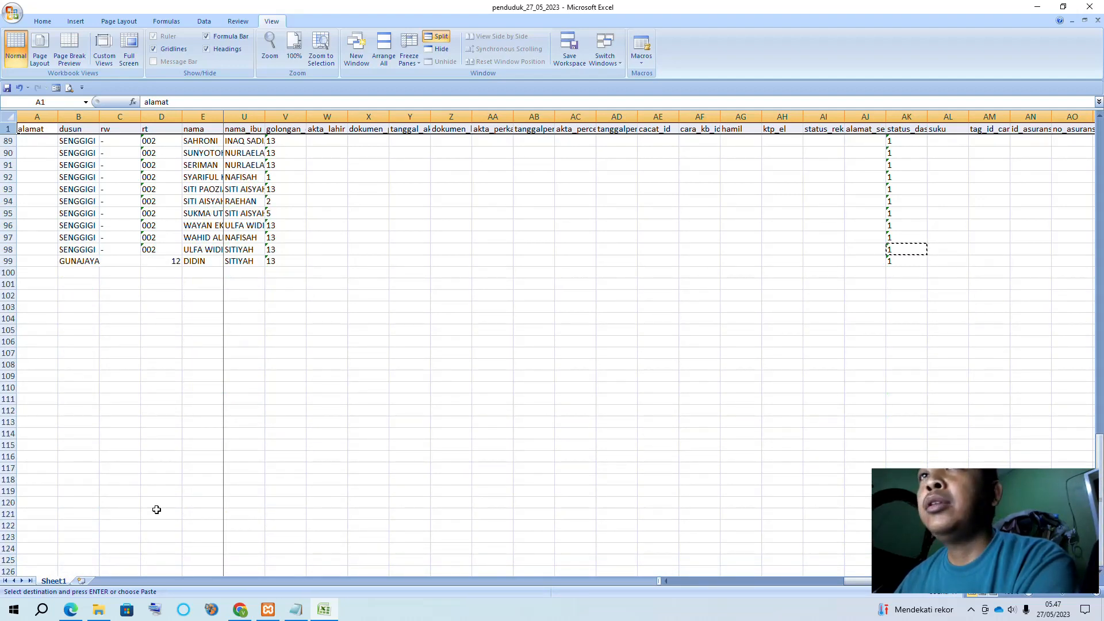
{"action": "scroll", "coordinate": [591, 333], "scroll_direction": "up", "scroll_amount": 20}
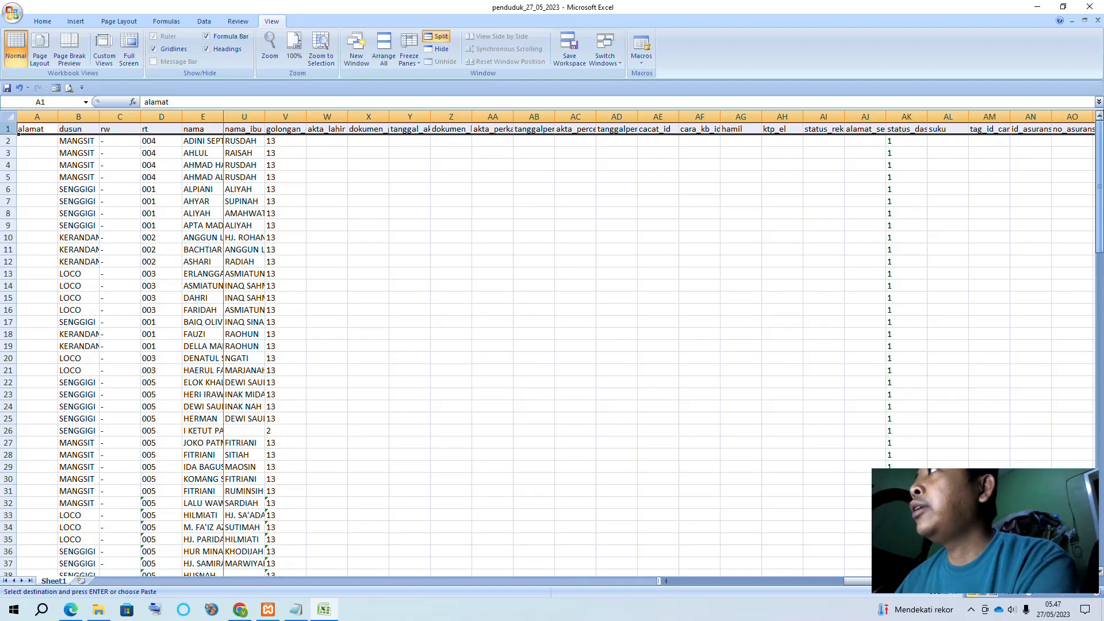
{"action": "scroll", "coordinate": [401, 399], "scroll_direction": "down", "scroll_amount": 20}
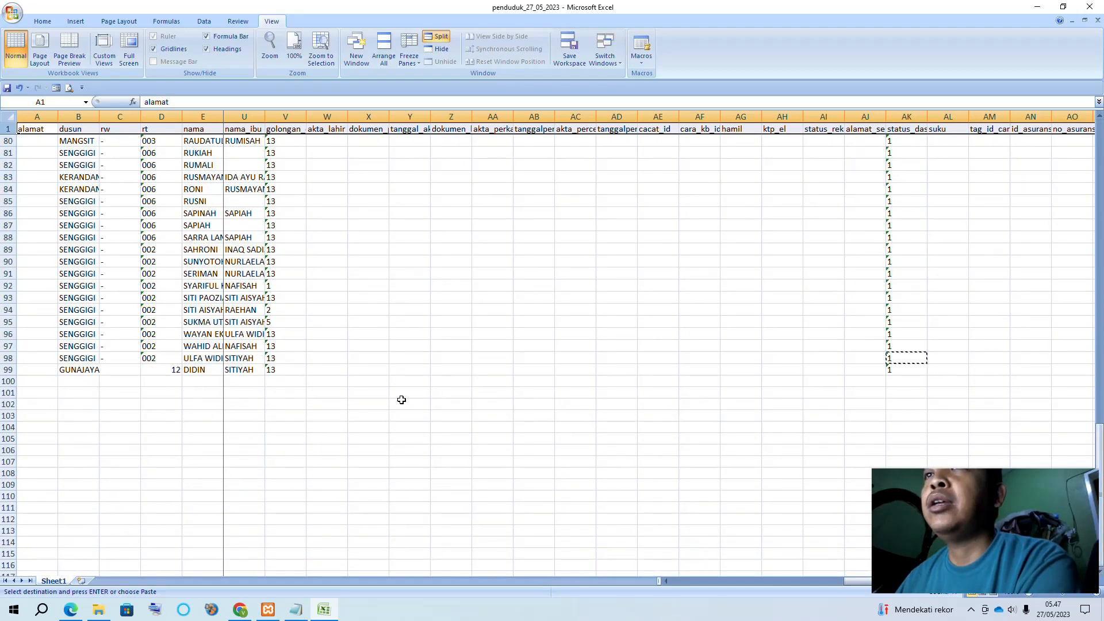
{"action": "left_click_drag", "start_coordinate": [855, 580], "coordinate": [771, 570]}
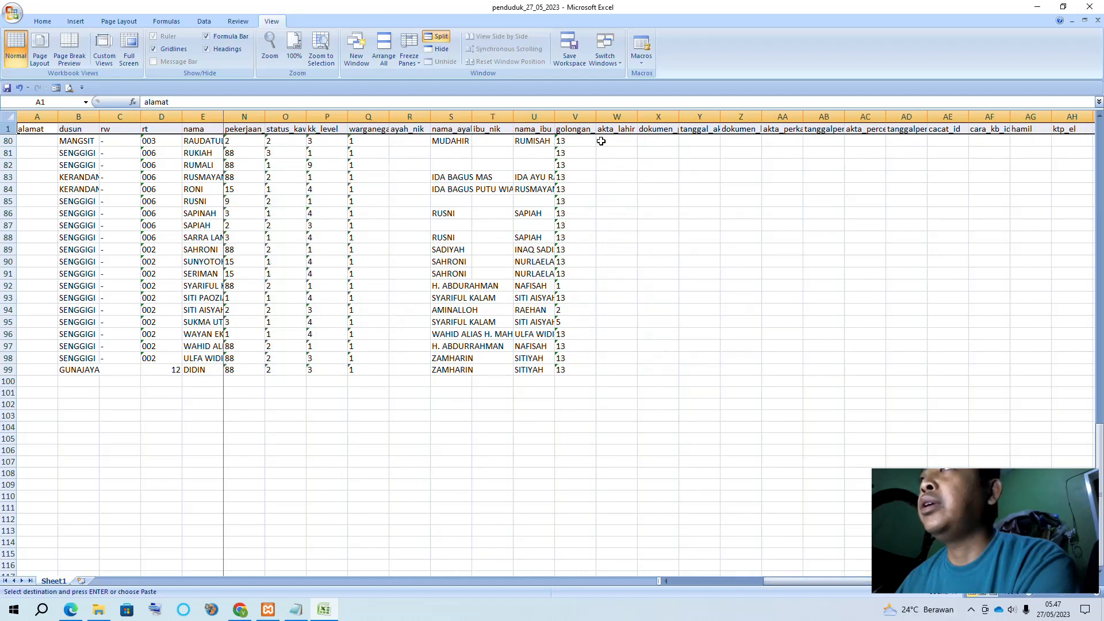
Compare golongan_darah_id values in V99, V94 and V74, then go to Downloads in File Explorer
{"action": "left_click", "coordinate": [592, 370]}
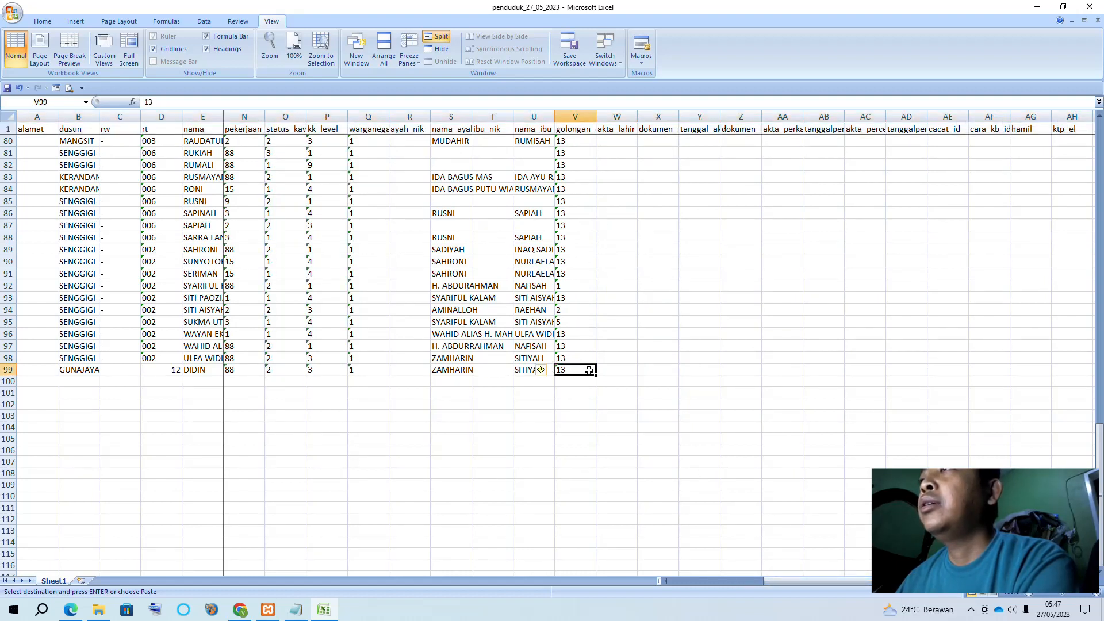
{"action": "left_click", "coordinate": [572, 310]}
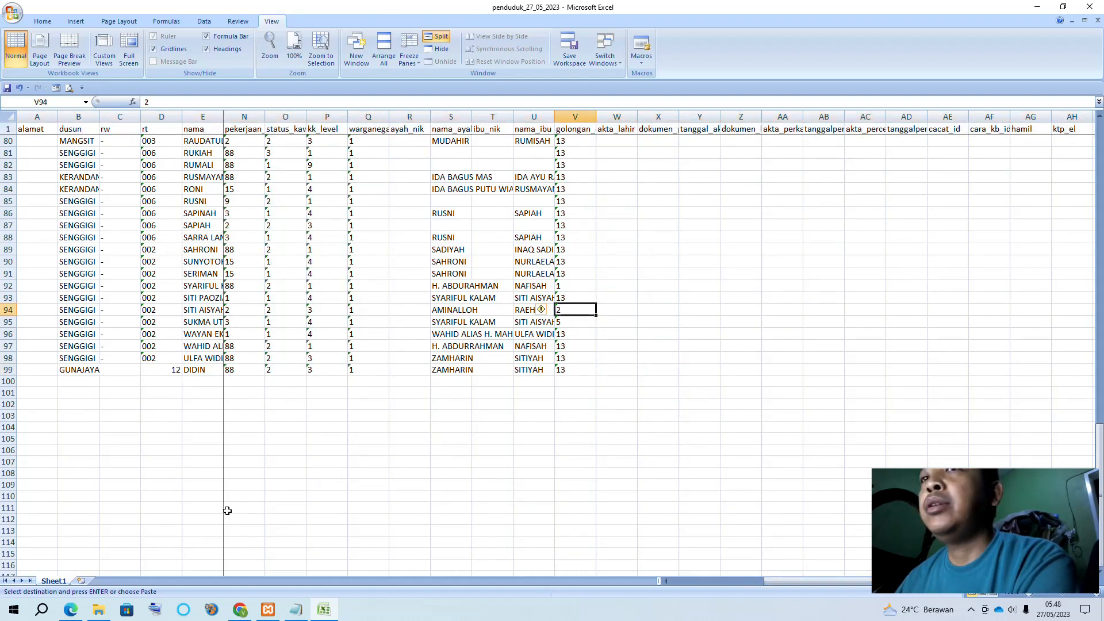
{"action": "scroll", "coordinate": [609, 184], "scroll_direction": "up", "scroll_amount": 5}
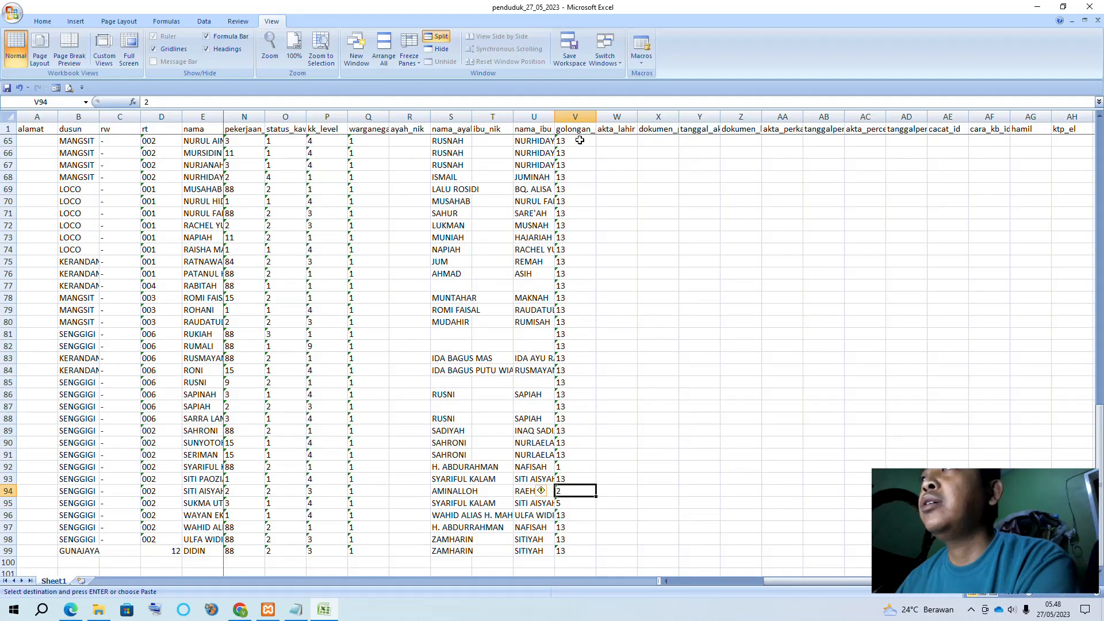
{"action": "left_click", "coordinate": [581, 130]}
{"action": "left_click", "coordinate": [573, 247]}
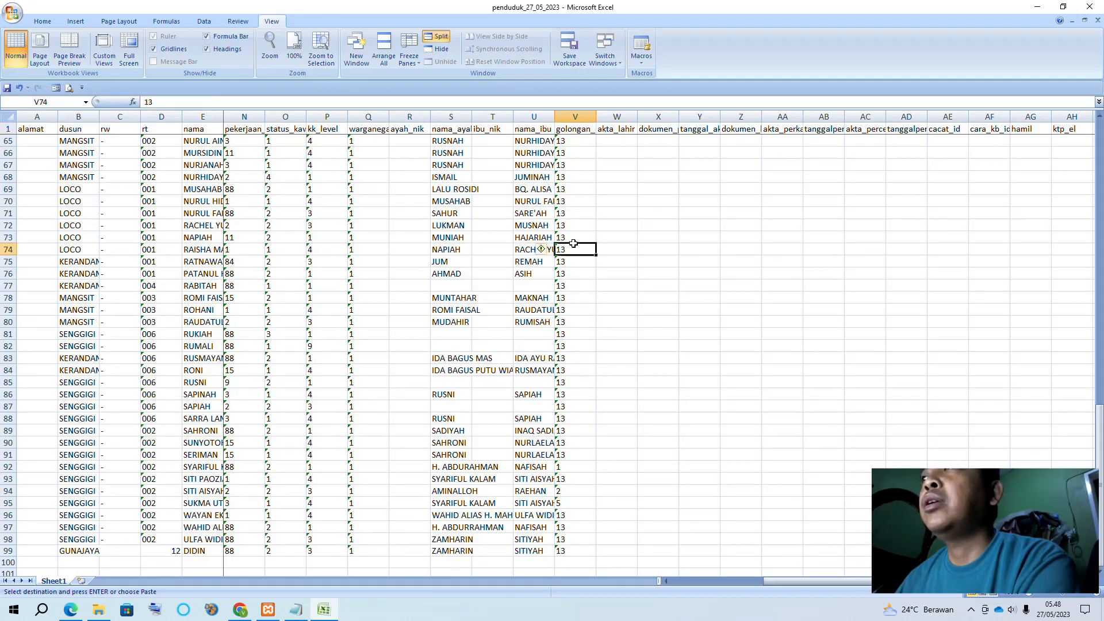
{"action": "left_click", "coordinate": [127, 610]}
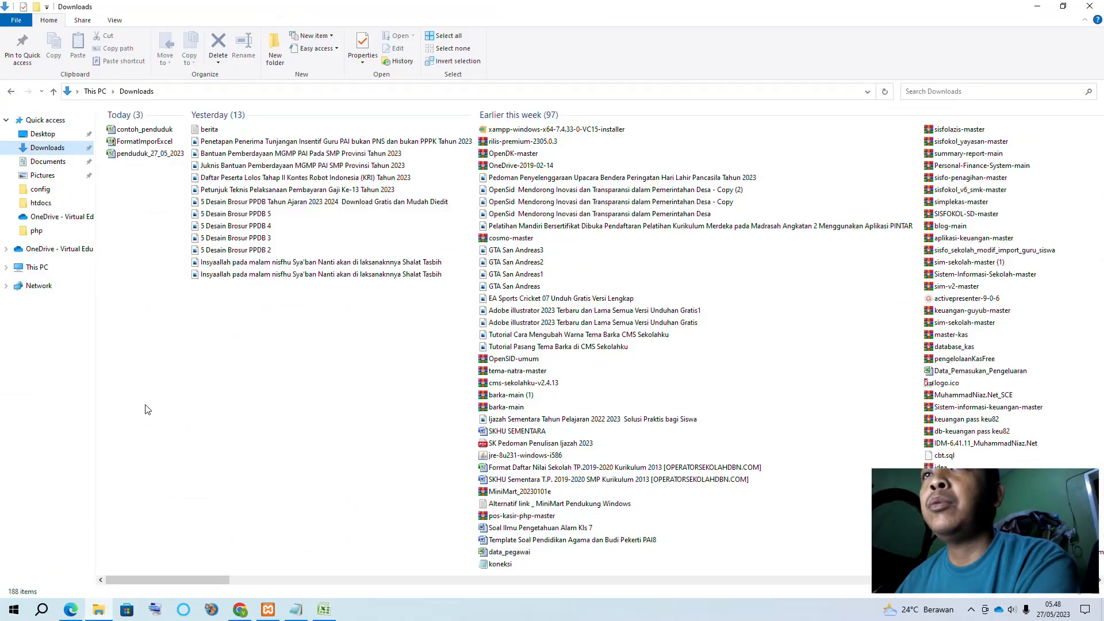
Open the FormatImporExcel template and look over its Kode Data sheet
{"action": "double_click", "coordinate": [142, 143]}
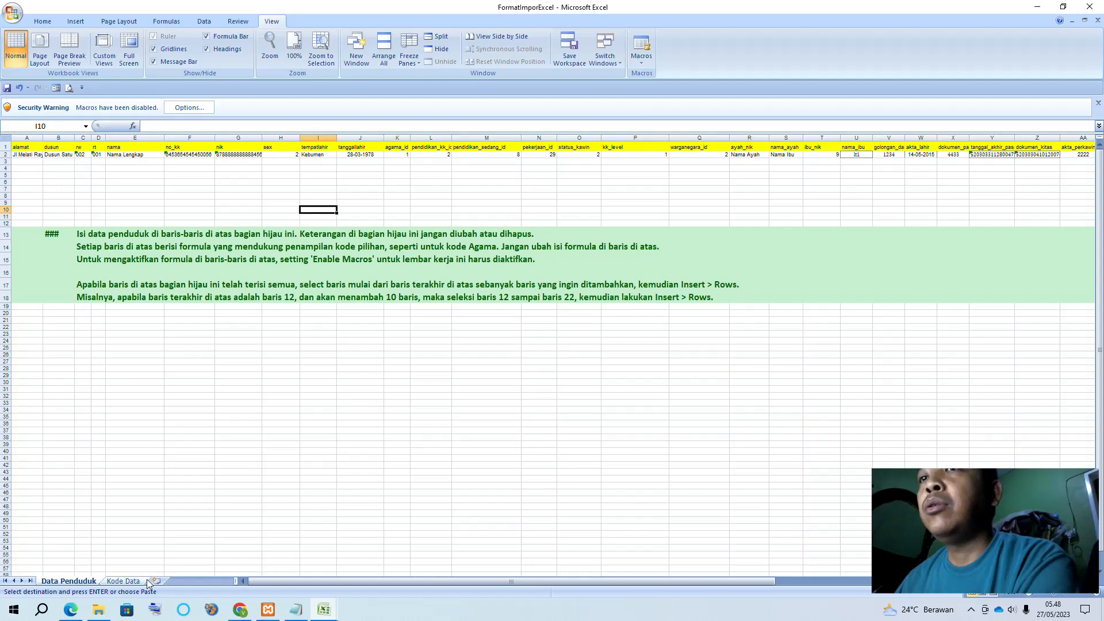
{"action": "left_click", "coordinate": [127, 581]}
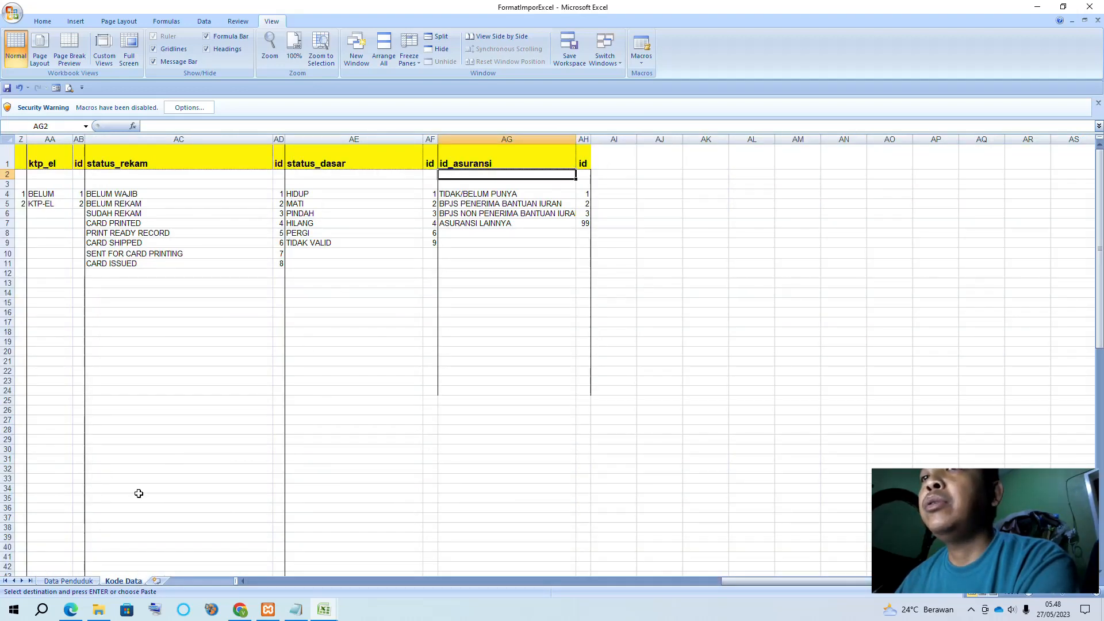
{"action": "left_click", "coordinate": [71, 580]}
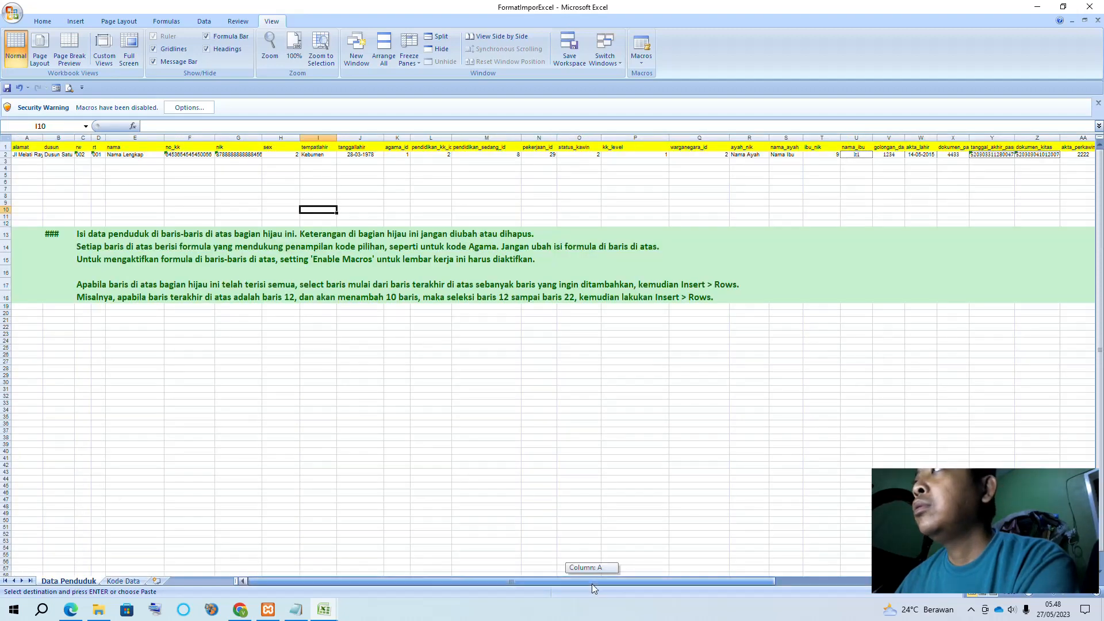
Check the golongan_darah_id codes in column V, then close penduduk_27_05_2023 to reach the save prompt
{"action": "left_click_drag", "start_coordinate": [592, 584], "coordinate": [735, 584]}
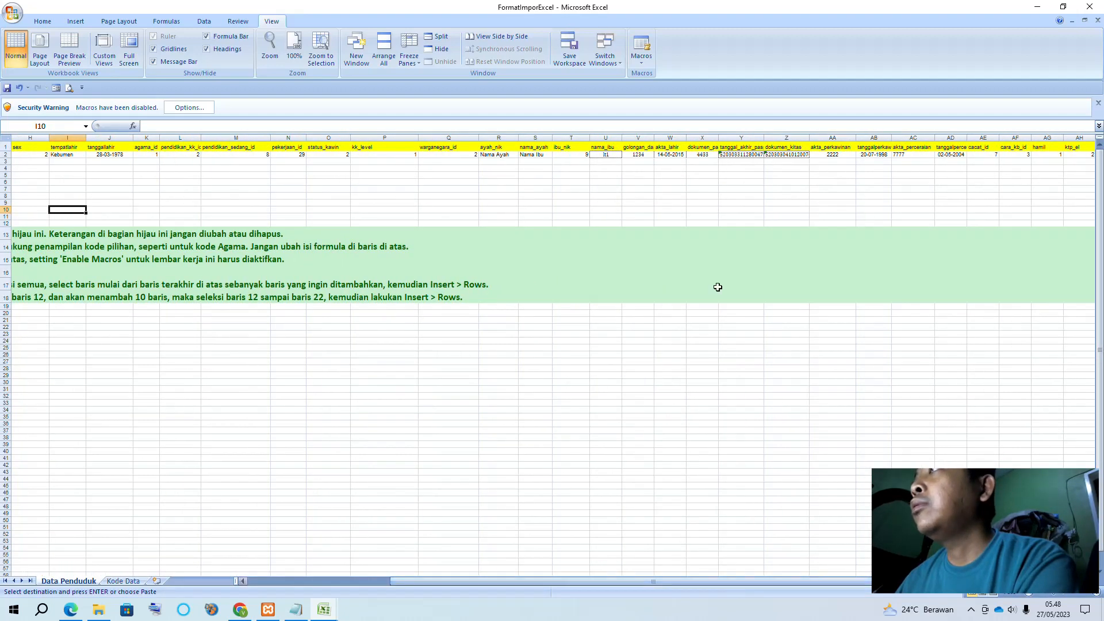
{"action": "left_click", "coordinate": [637, 154]}
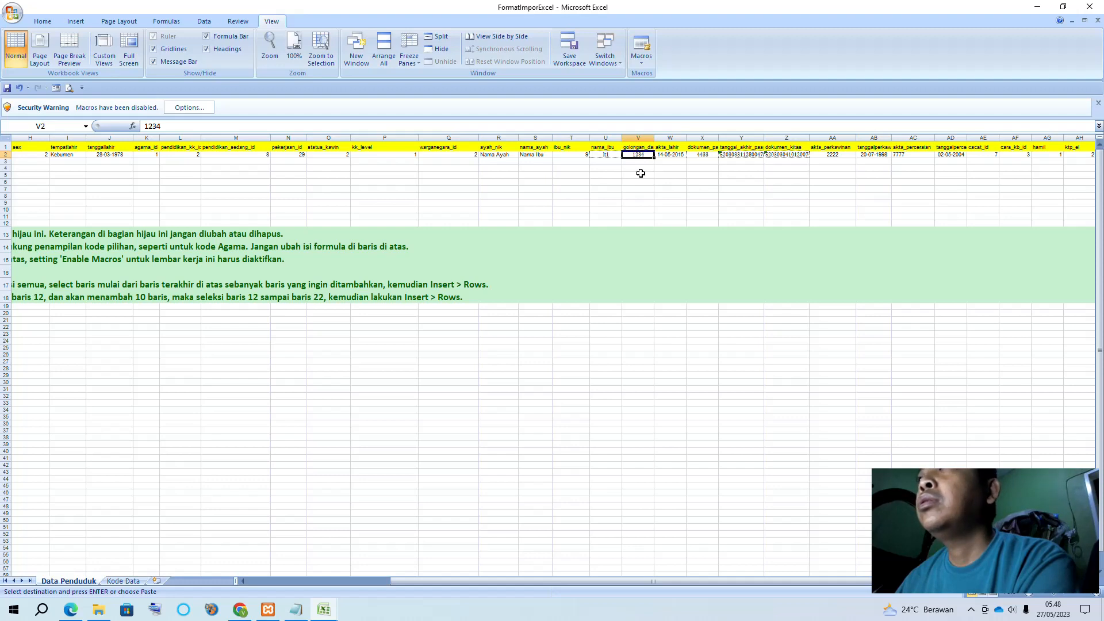
{"action": "left_click", "coordinate": [640, 167]}
{"action": "left_click", "coordinate": [636, 146]}
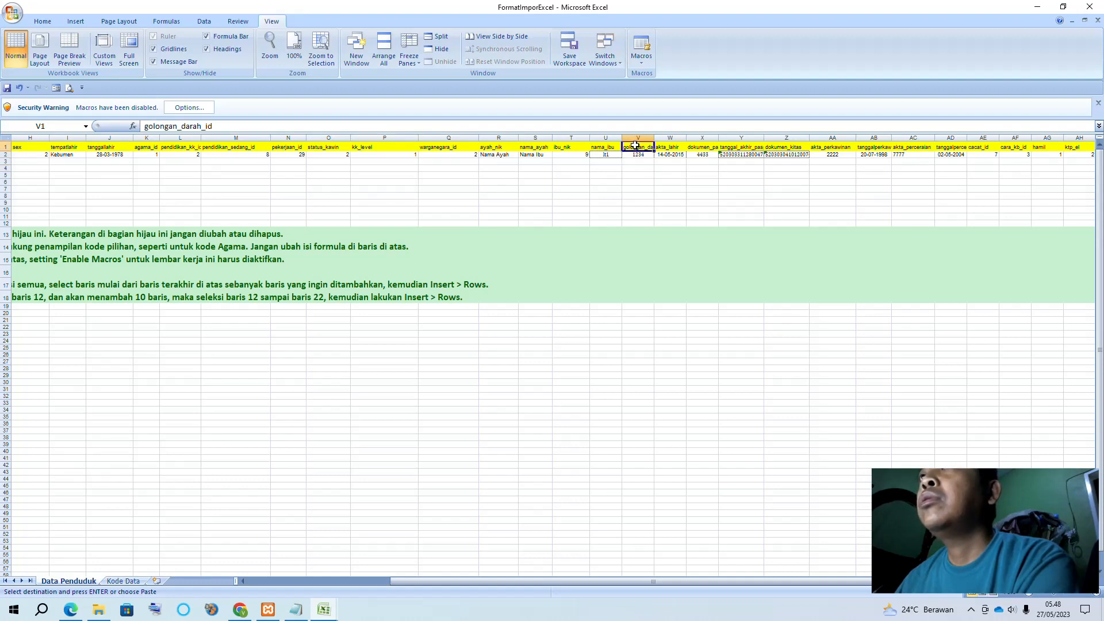
{"action": "key", "text": "ctrl+Tab"}
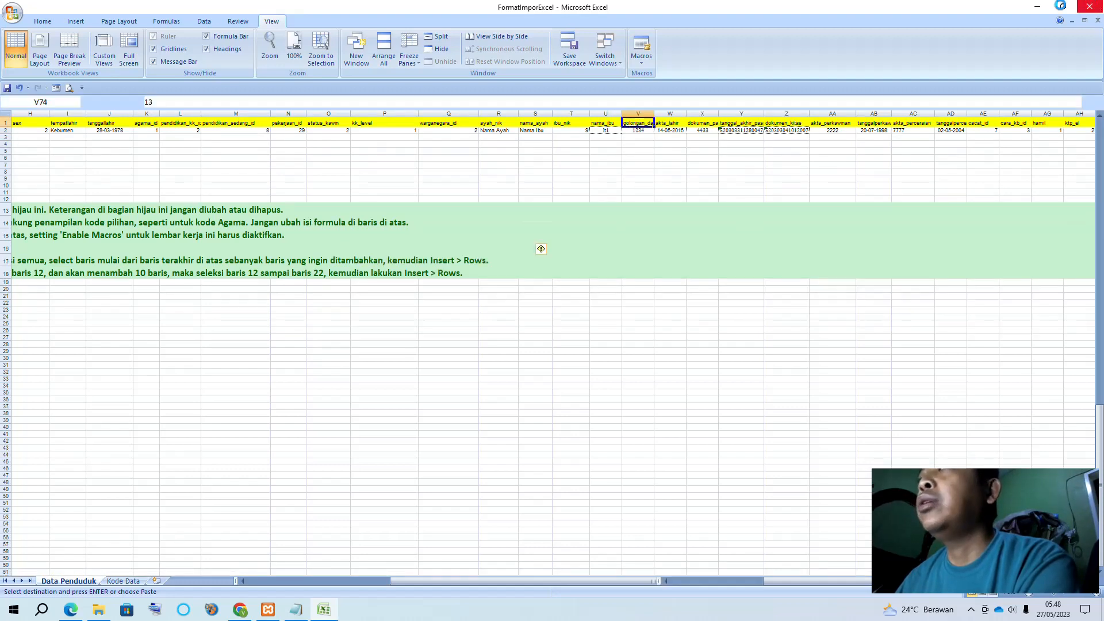
{"action": "left_click", "coordinate": [1090, 7]}
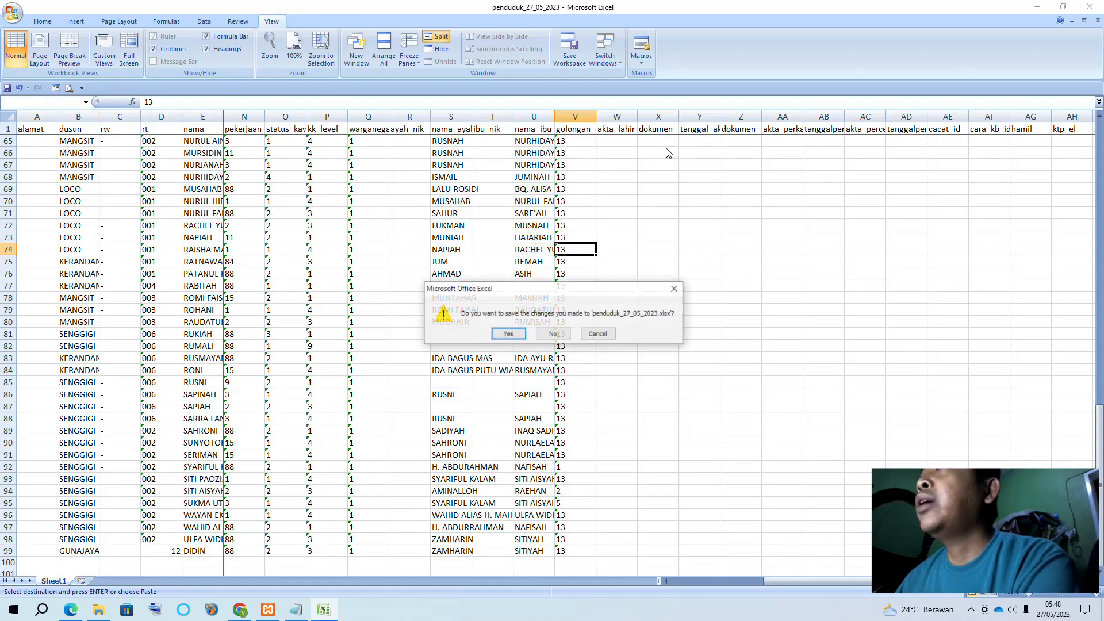
Save penduduk_27_05_2023 and go to Impor Penduduk from OpenSID's Impor / Ekspor menu
{"action": "left_click", "coordinate": [509, 337]}
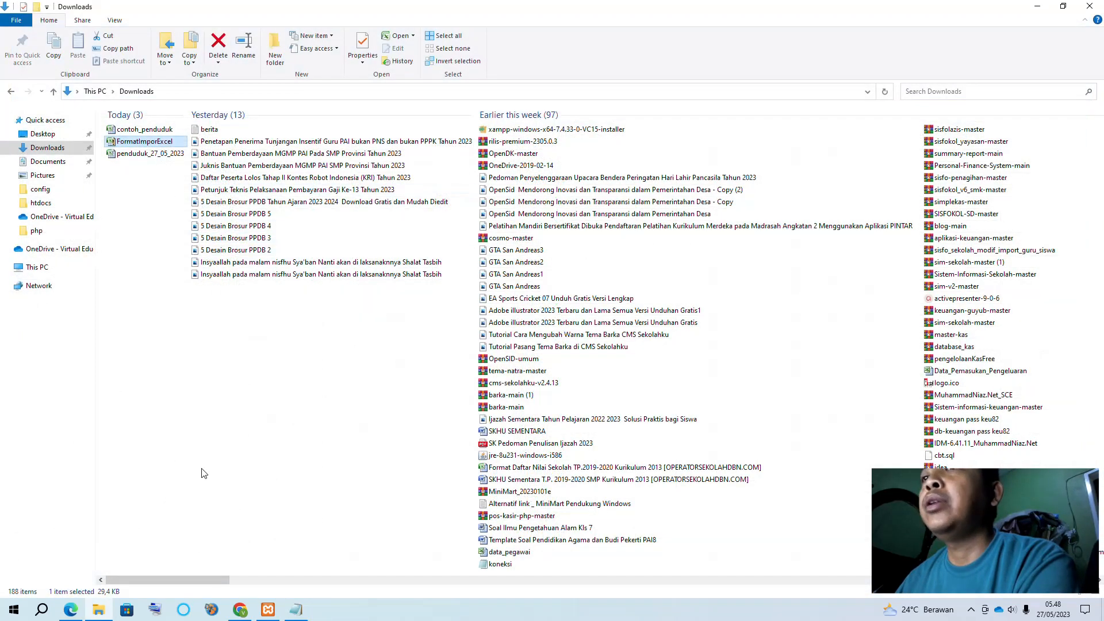
{"action": "left_click", "coordinate": [240, 610]}
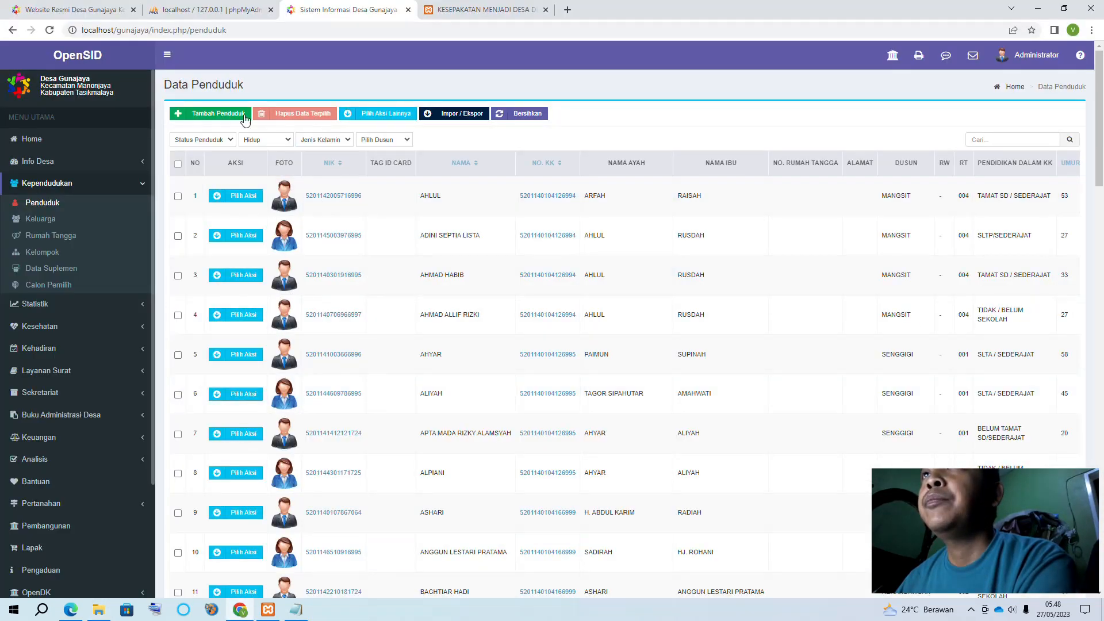
{"action": "left_click", "coordinate": [458, 115]}
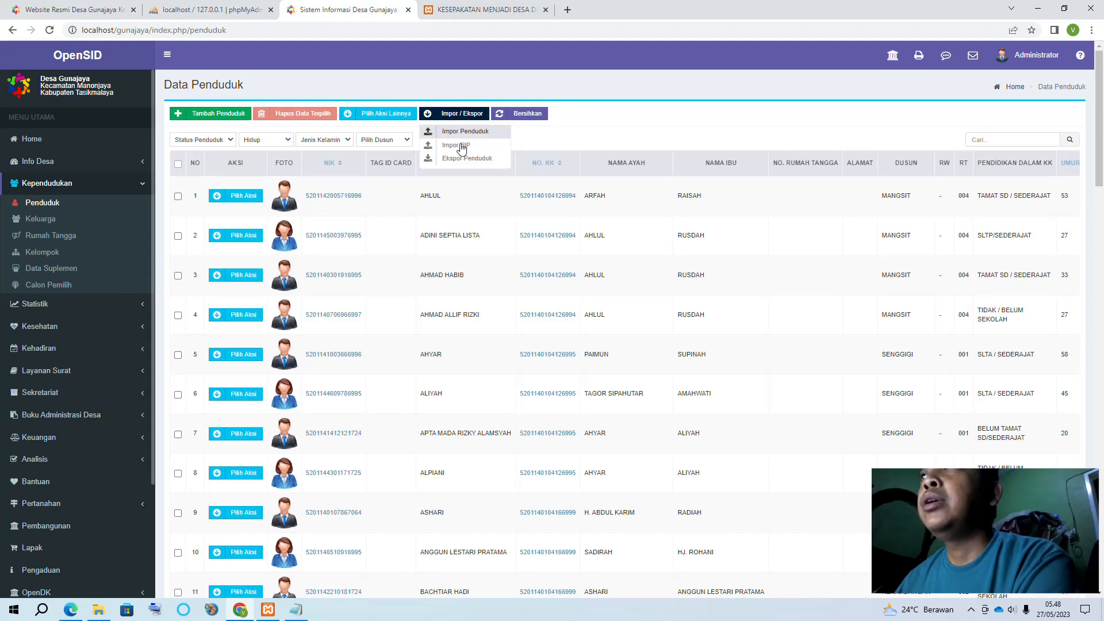
{"action": "left_click", "coordinate": [466, 133]}
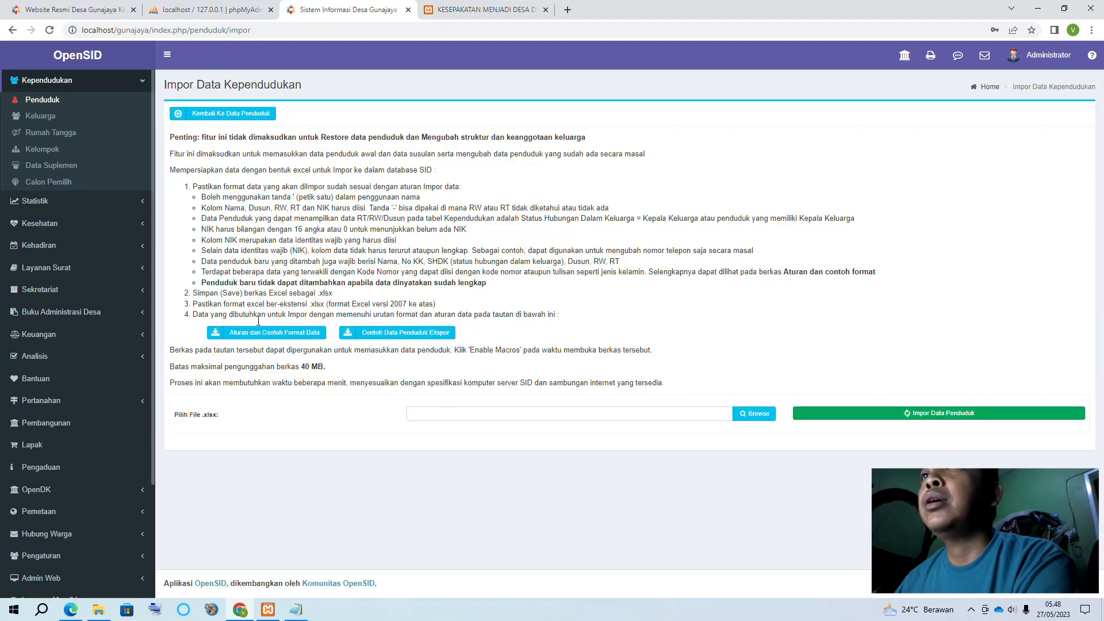
Upload Downloads\penduduk_27_05_2023.xlsx and run Impor Data Penduduk
{"action": "left_click", "coordinate": [709, 420]}
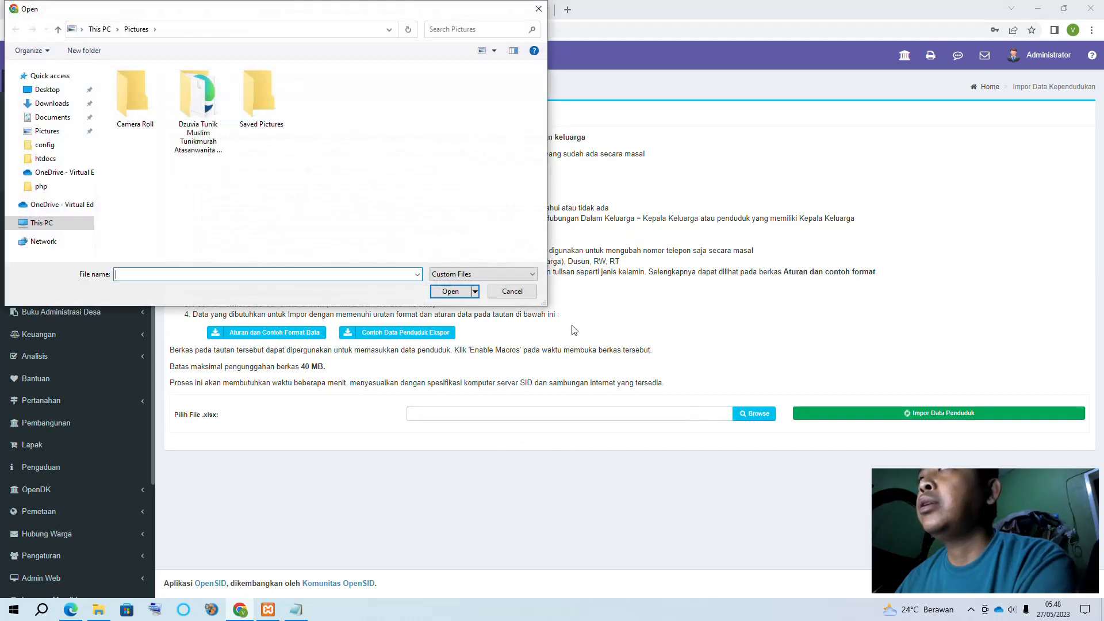
{"action": "left_click", "coordinate": [59, 106]}
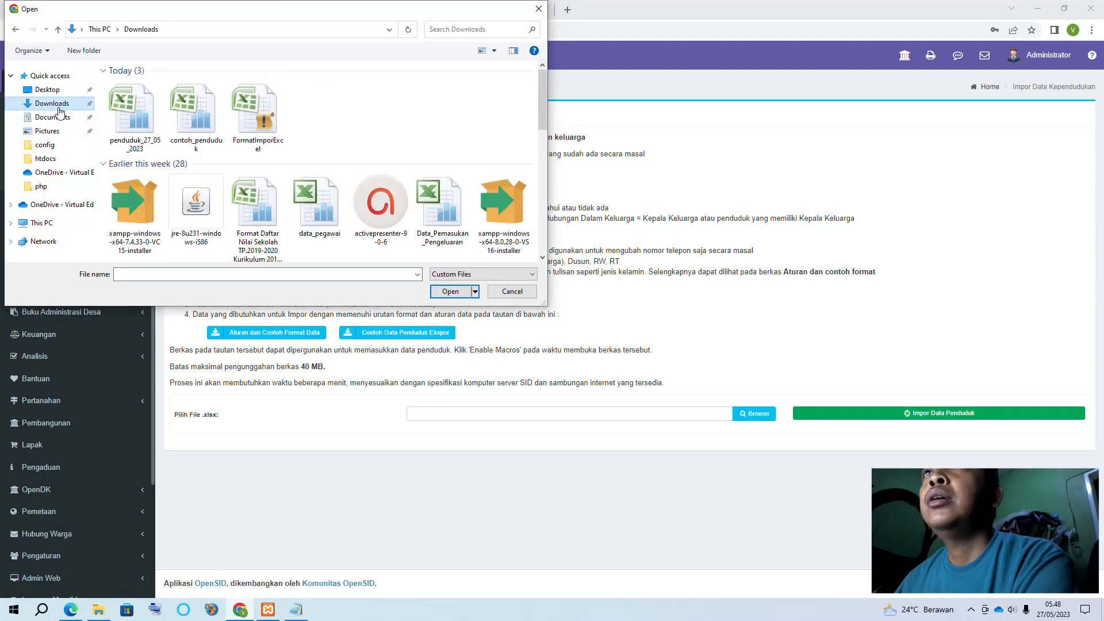
{"action": "left_click", "coordinate": [135, 110]}
{"action": "left_click", "coordinate": [438, 290]}
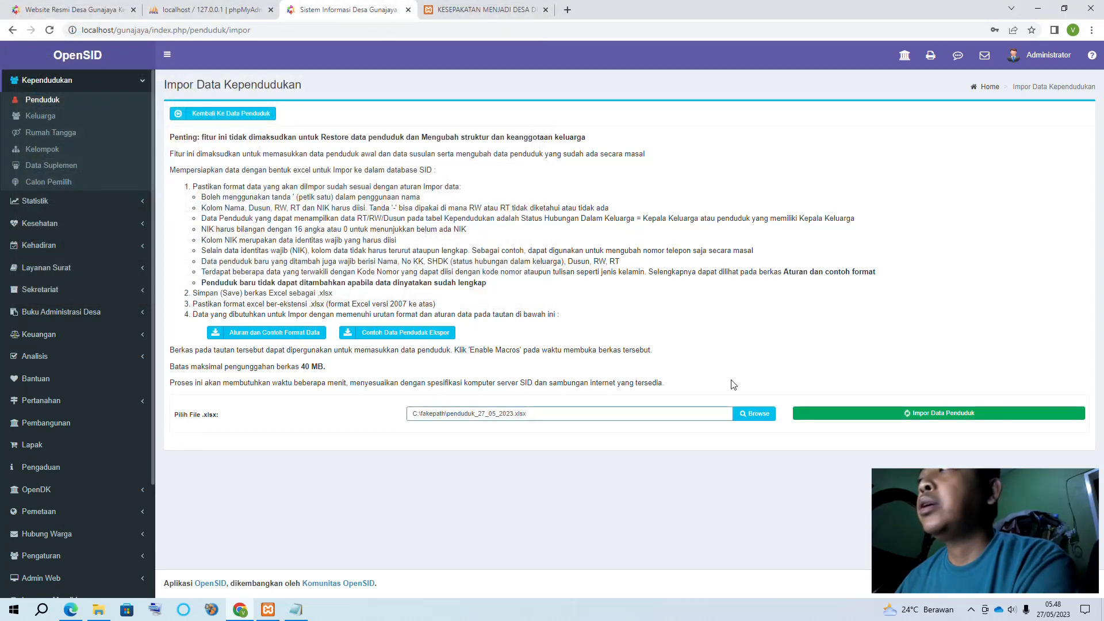
{"action": "left_click", "coordinate": [940, 413]}
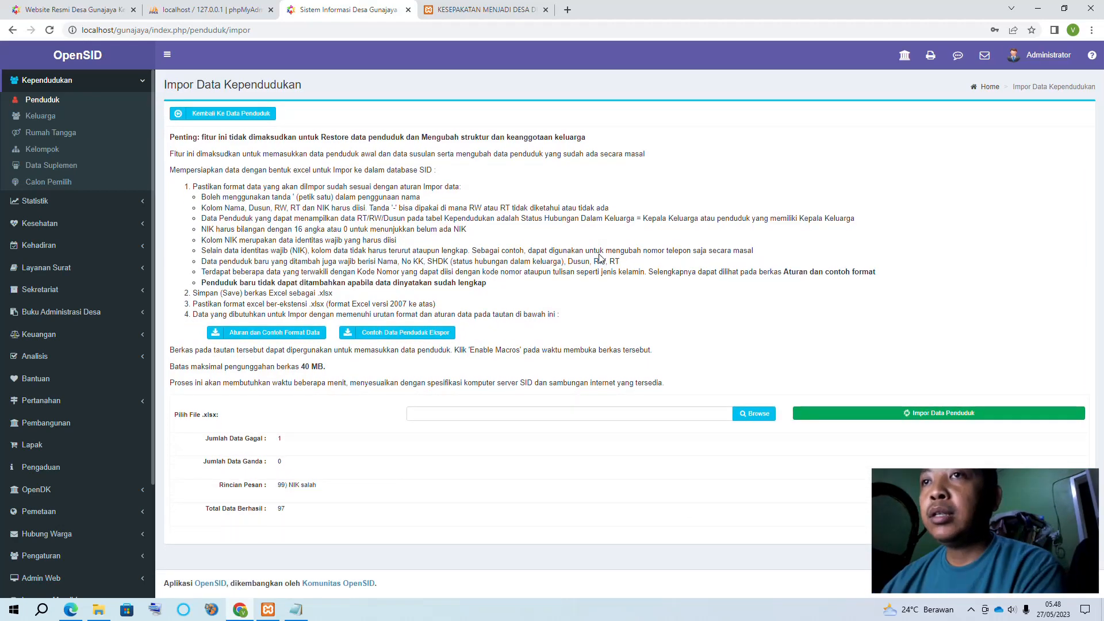
Review the result (97 imported, row 99 rejected for invalid NIK), revisit the resident list, then go to Downloads
{"action": "left_click", "coordinate": [242, 613]}
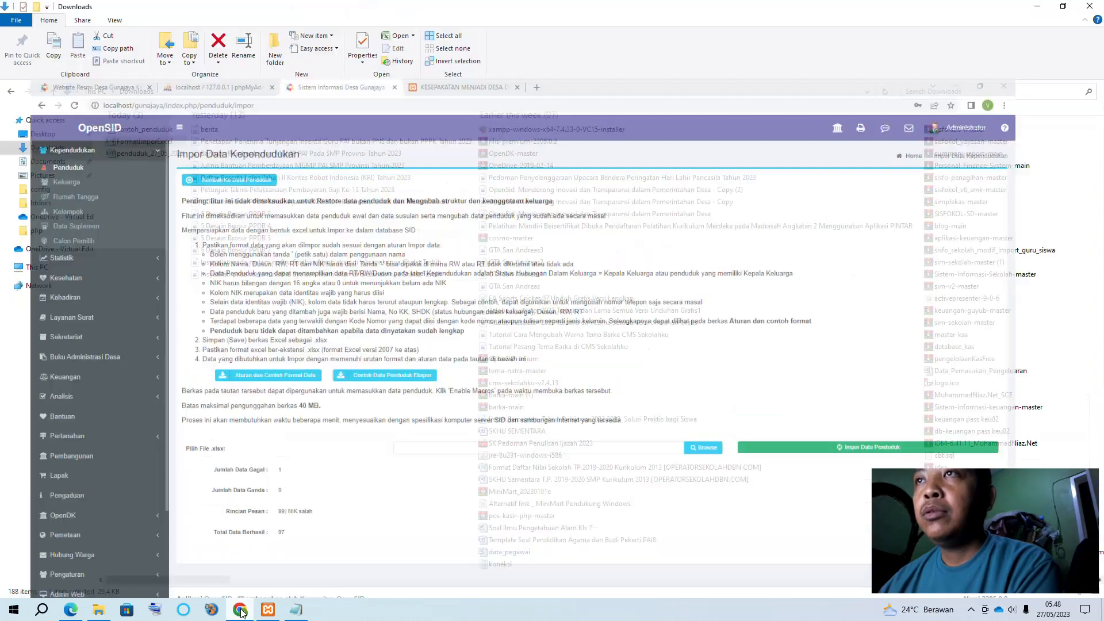
{"action": "left_click", "coordinate": [243, 614]}
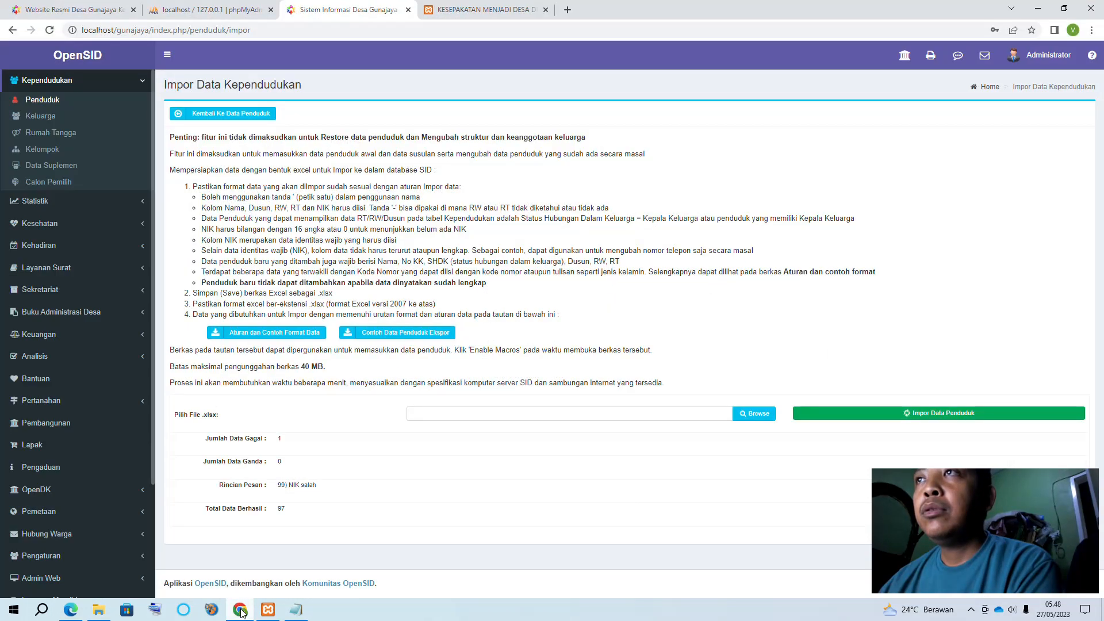
{"action": "left_click", "coordinate": [243, 613]}
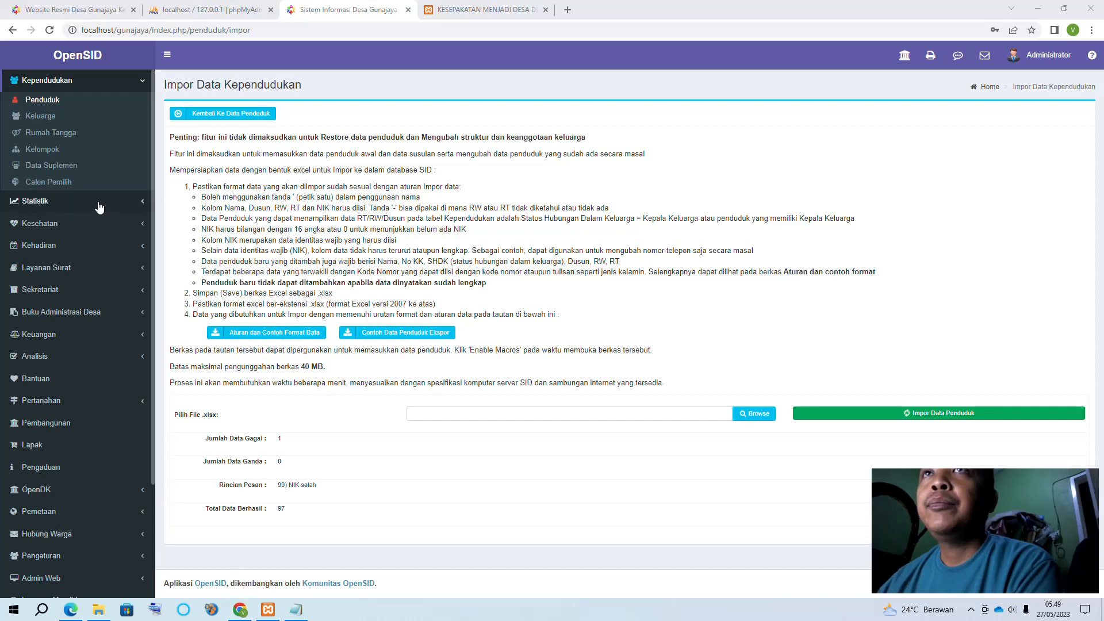
{"action": "scroll", "coordinate": [98, 207], "scroll_direction": "up", "scroll_amount": 2}
{"action": "left_click", "coordinate": [63, 207]}
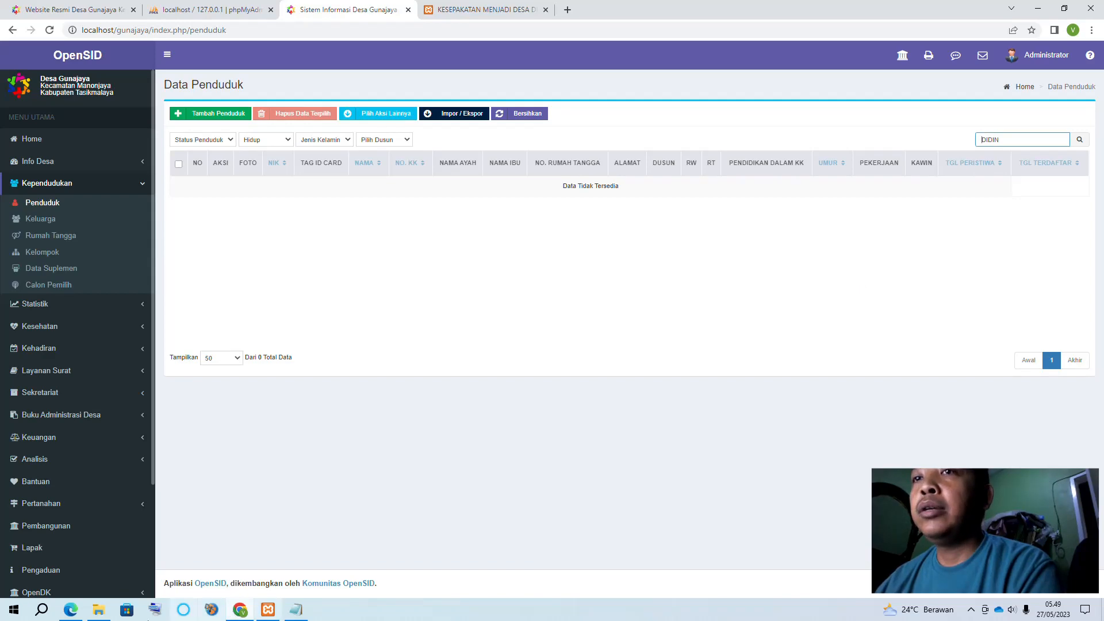
{"action": "left_click", "coordinate": [98, 610]}
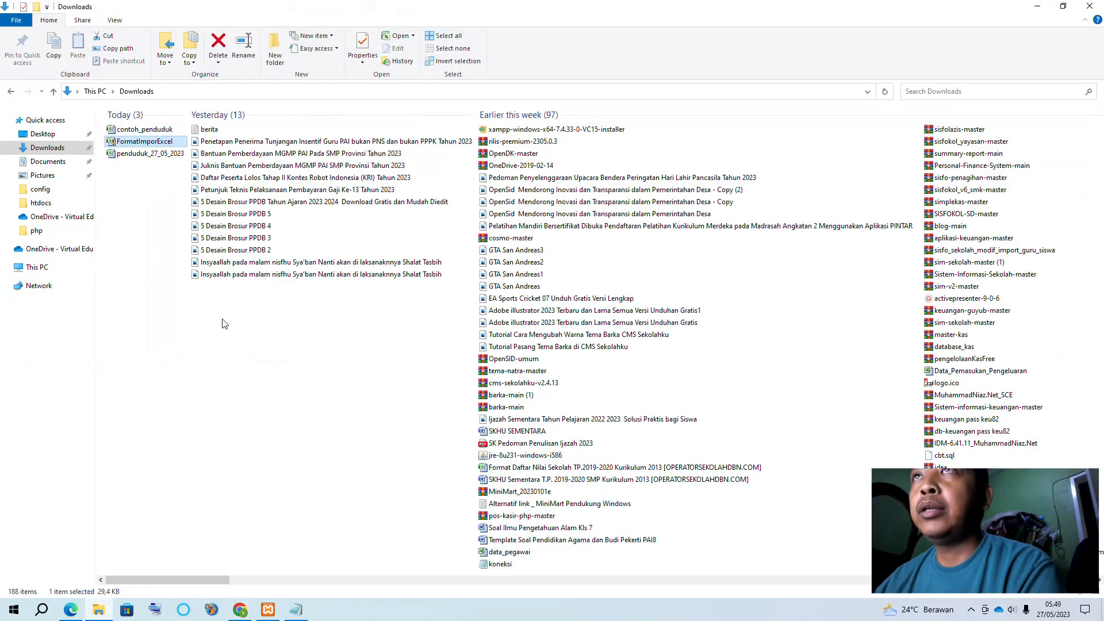
Open penduduk_27_05_2023 and copy row 98's family card number and NIK (F98:G98) into row 99
{"action": "left_click", "coordinate": [158, 129]}
{"action": "left_click", "coordinate": [140, 156]}
{"action": "double_click", "coordinate": [140, 157]}
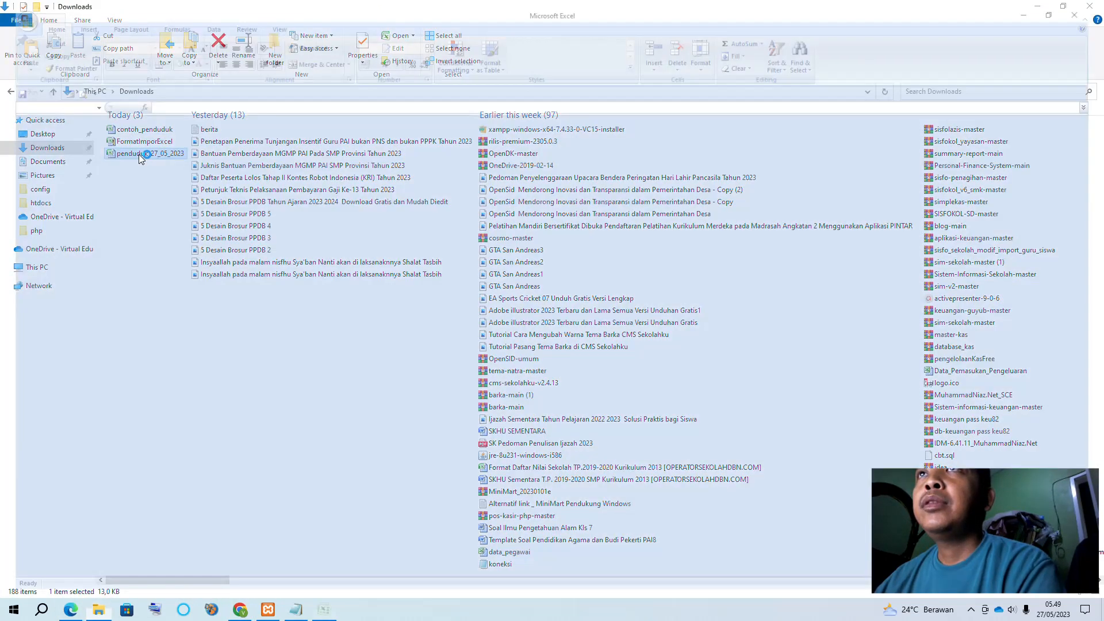
{"action": "scroll", "coordinate": [605, 525], "scroll_direction": "down", "scroll_amount": 6}
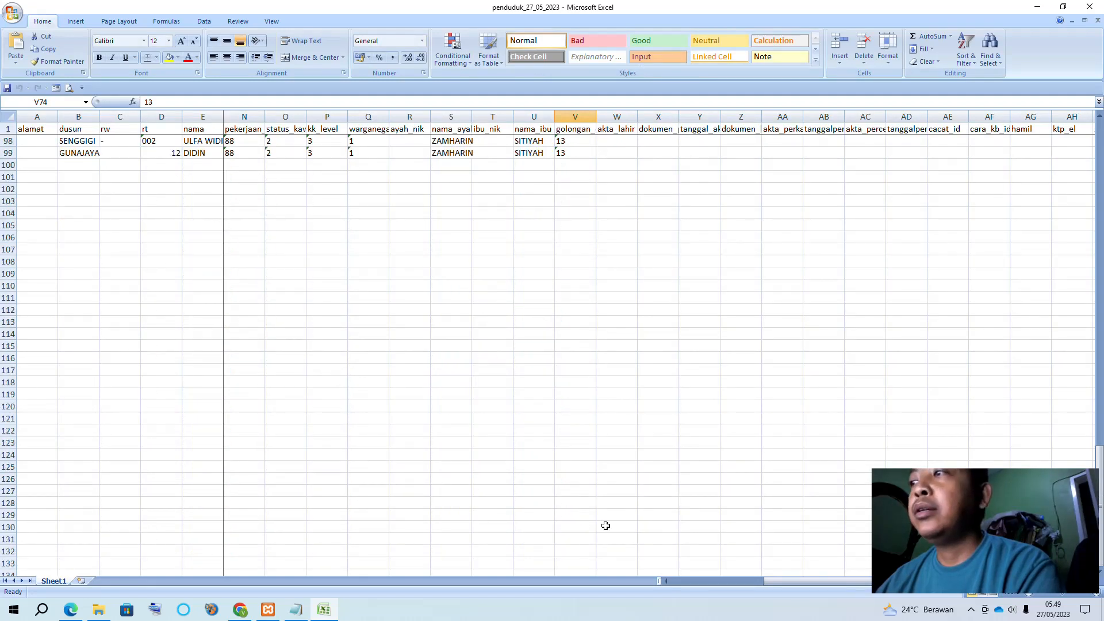
{"action": "left_click_drag", "start_coordinate": [771, 582], "coordinate": [614, 574]}
{"action": "scroll", "coordinate": [315, 358], "scroll_direction": "up", "scroll_amount": 6}
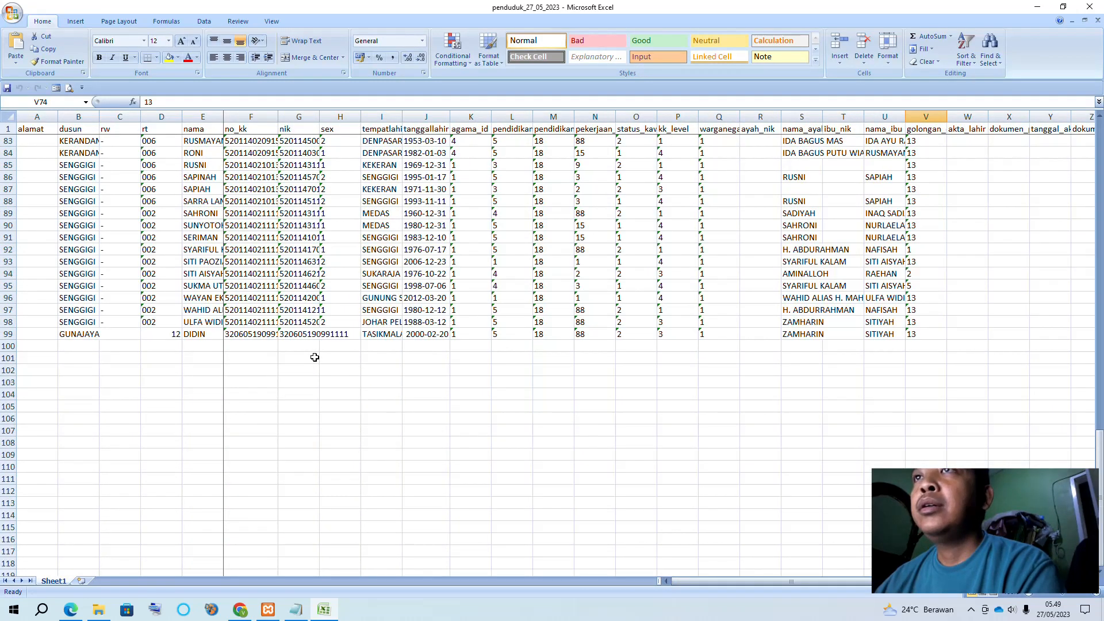
{"action": "left_click", "coordinate": [253, 358]}
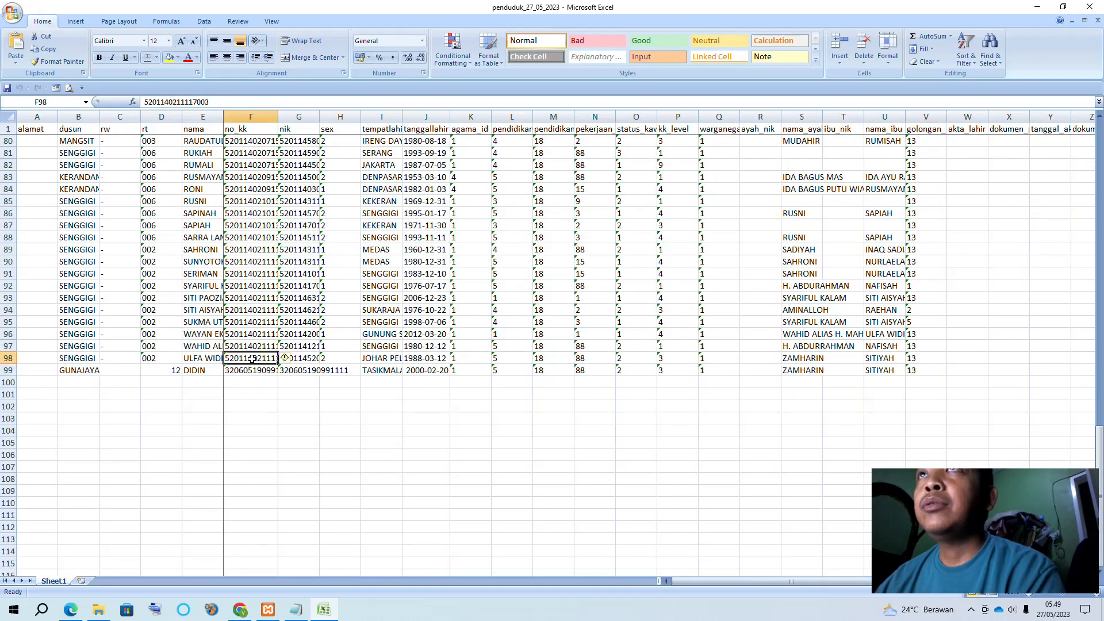
{"action": "left_click", "coordinate": [312, 359]}
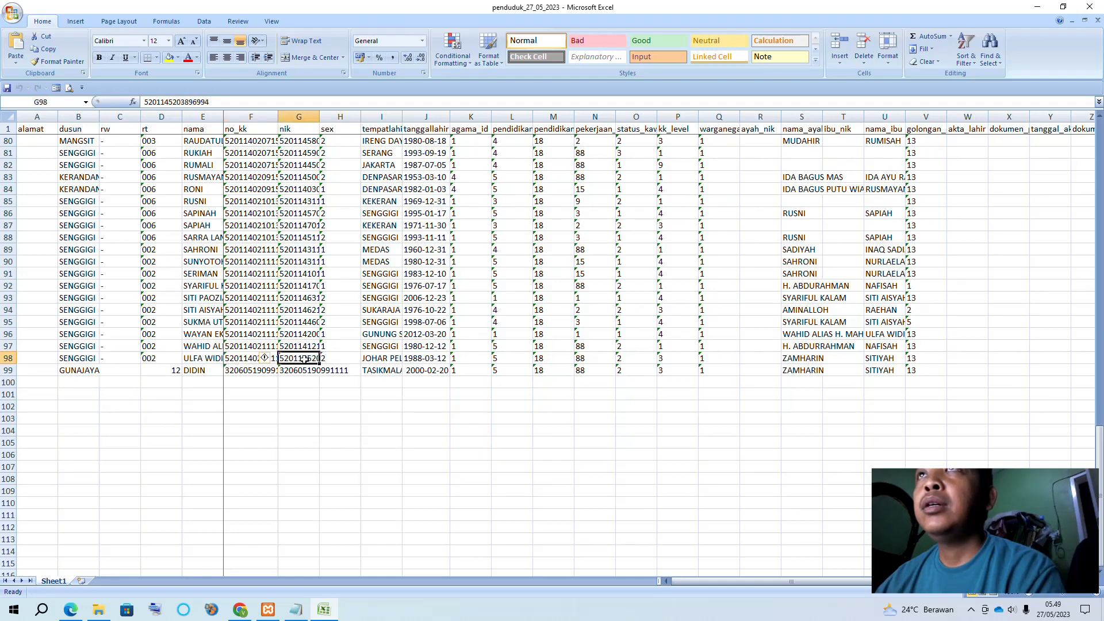
{"action": "left_click_drag", "start_coordinate": [246, 357], "coordinate": [314, 379]}
Change F99's last digit to 4 and G99's last digit to 5, then save and close
{"action": "left_click", "coordinate": [264, 371]}
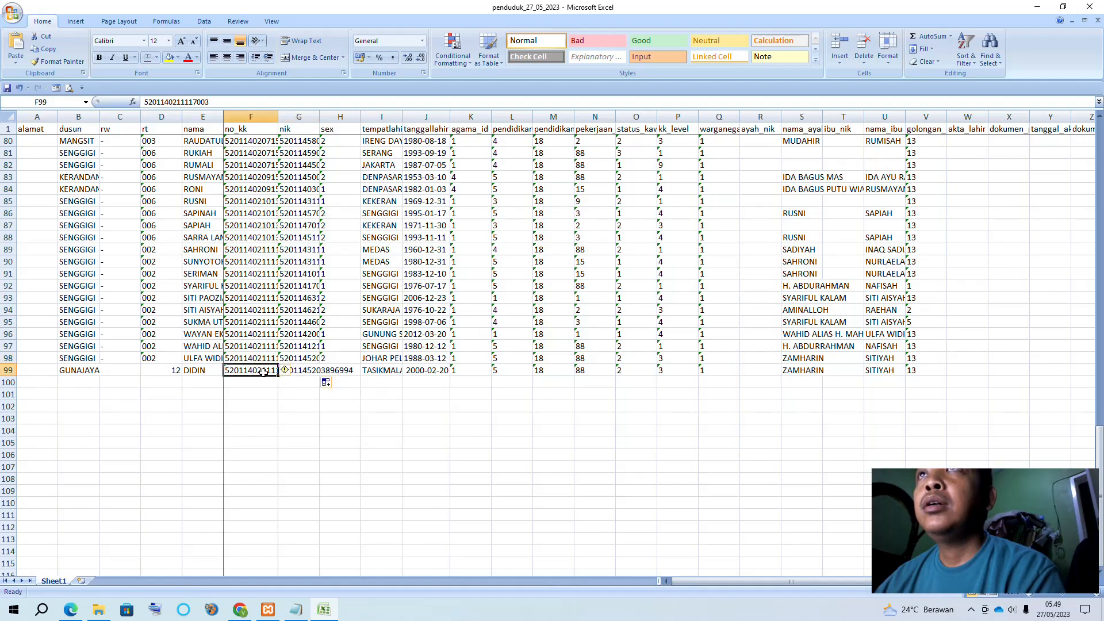
{"action": "left_click", "coordinate": [207, 102]}
{"action": "key", "text": "BackSpace"}
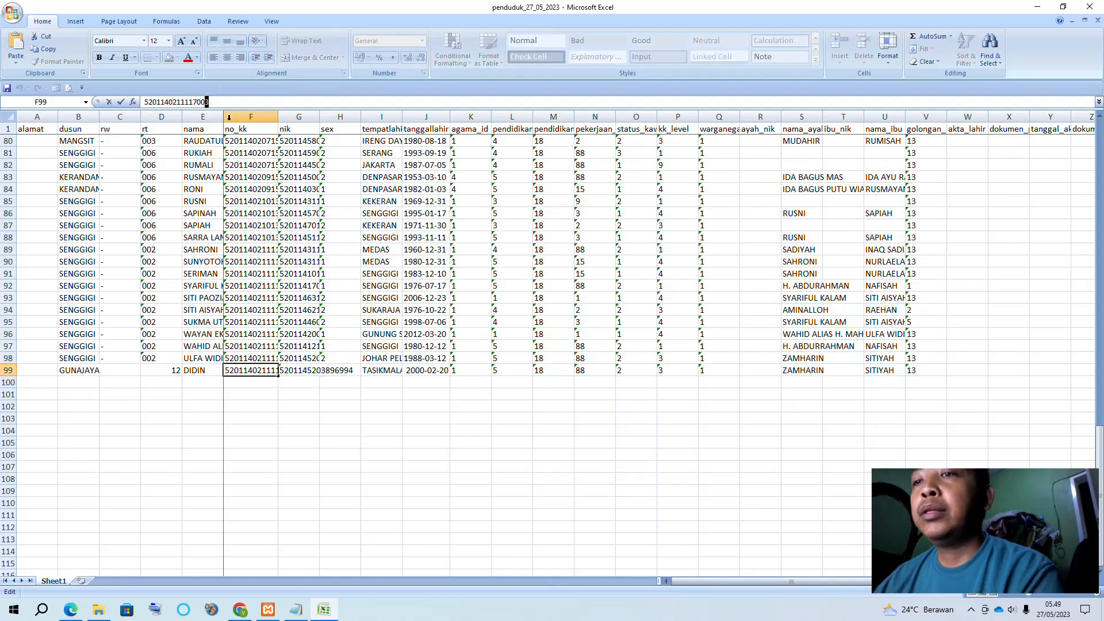
{"action": "type", "text": "4"}
{"action": "left_click", "coordinate": [292, 367]}
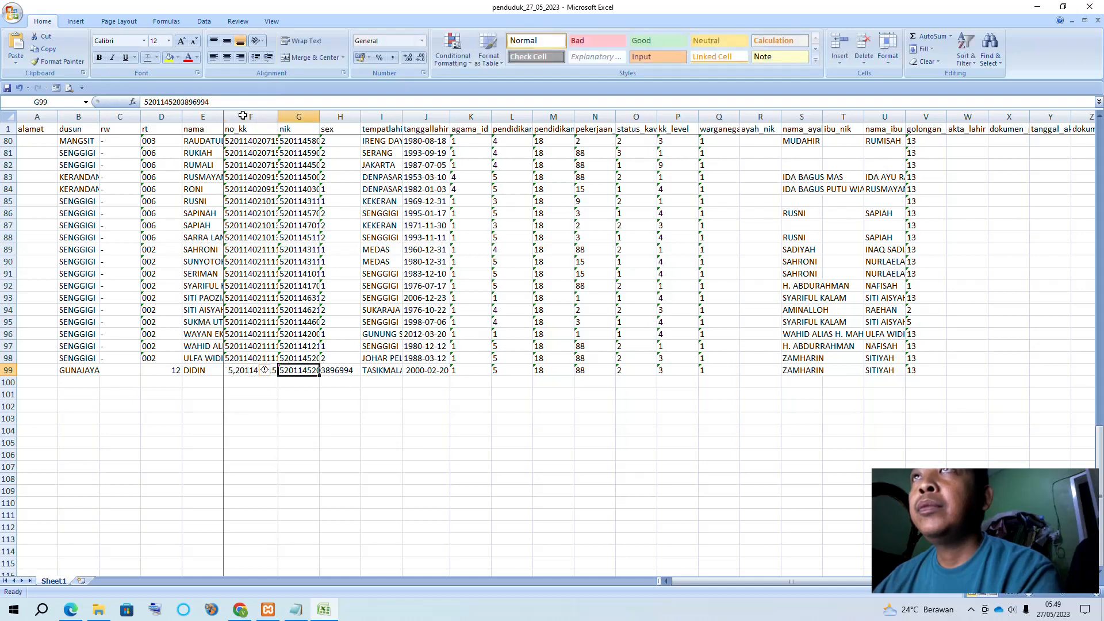
{"action": "left_click", "coordinate": [211, 101]}
{"action": "key", "text": "BackSpace"}
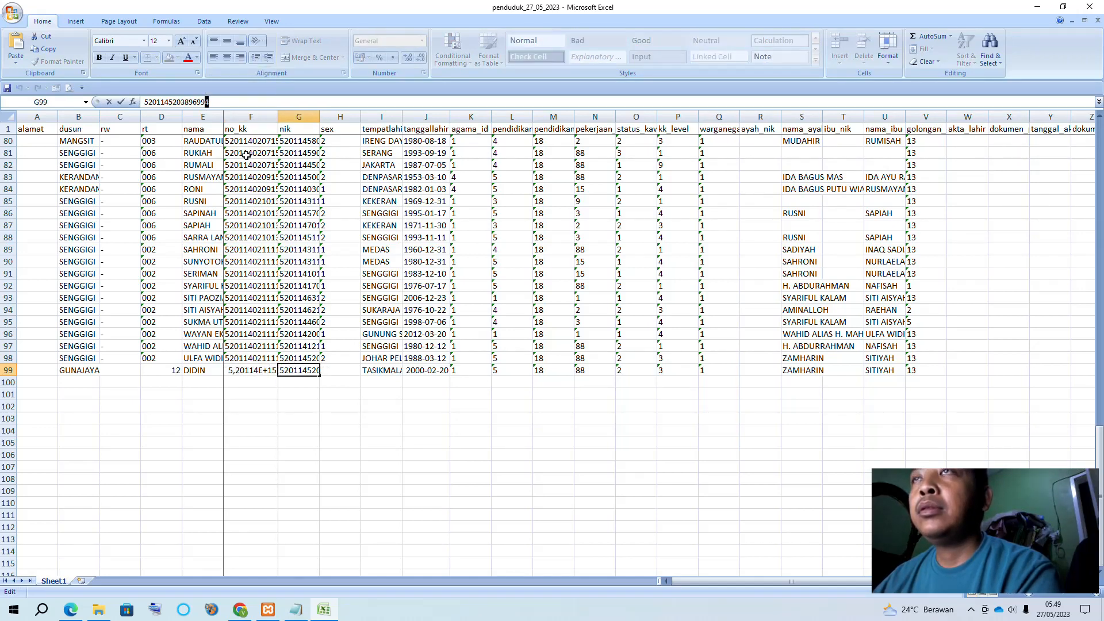
{"action": "type", "text": "5"}
{"action": "left_click", "coordinate": [360, 464]}
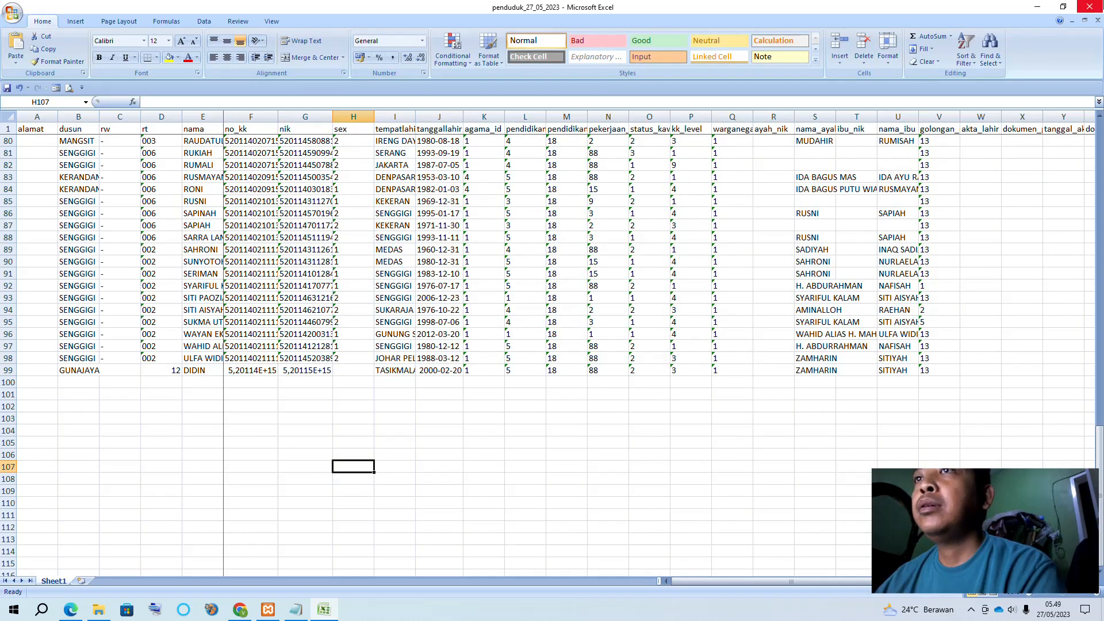
{"action": "left_click", "coordinate": [1089, 6]}
{"action": "left_click", "coordinate": [508, 336]}
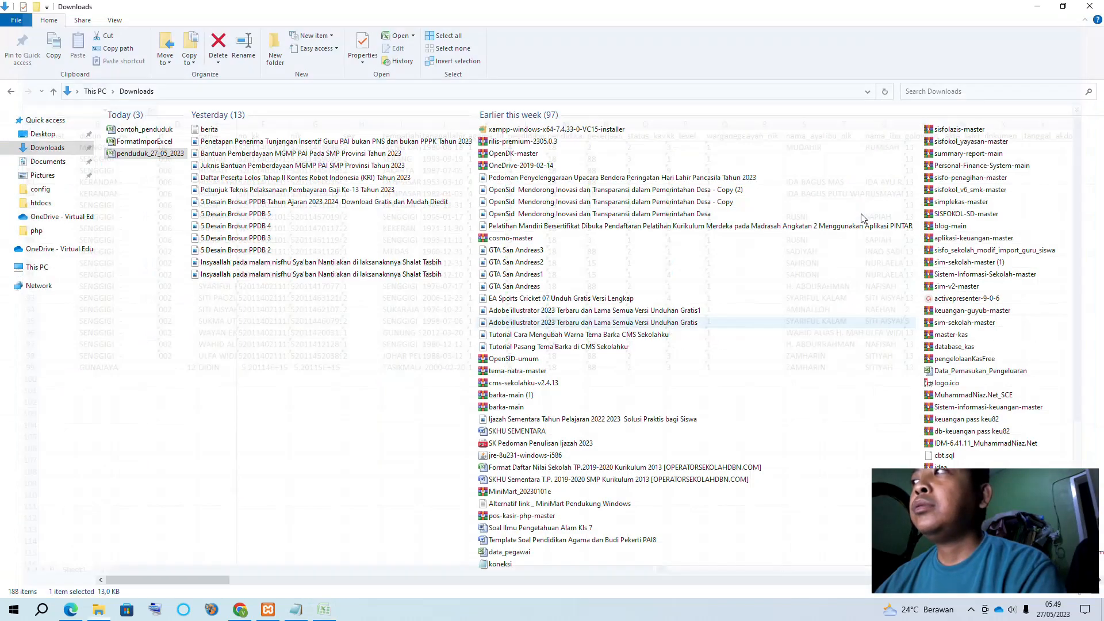
Back in OpenSID, reload the resident list and import penduduk_27_05_2023.xlsx through Impor Penduduk
{"action": "left_click", "coordinate": [240, 610]}
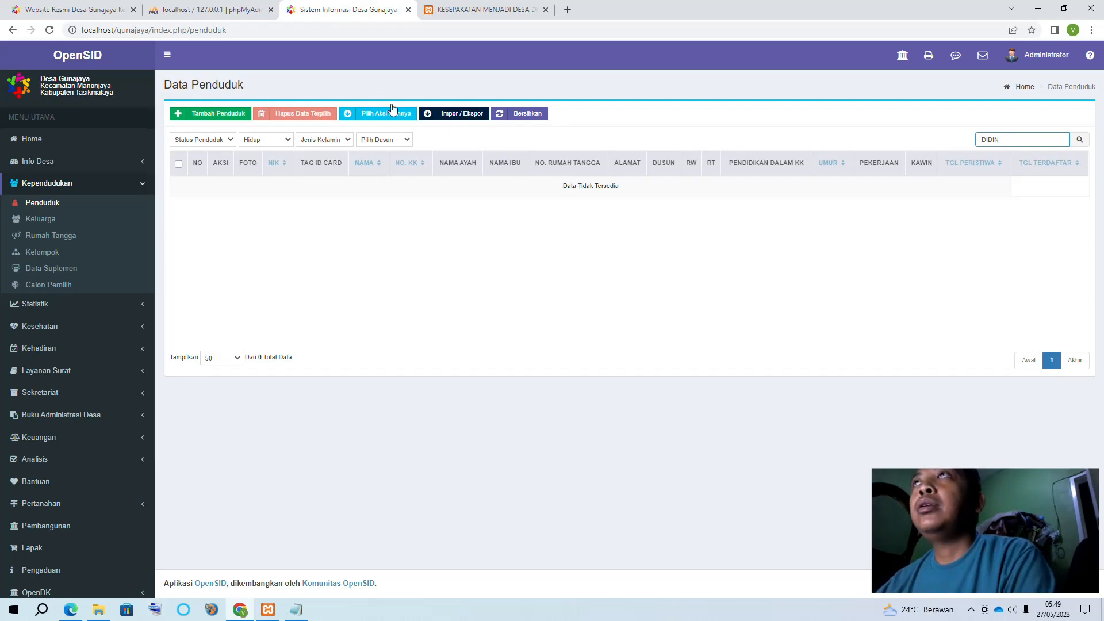
{"action": "left_click", "coordinate": [458, 114]}
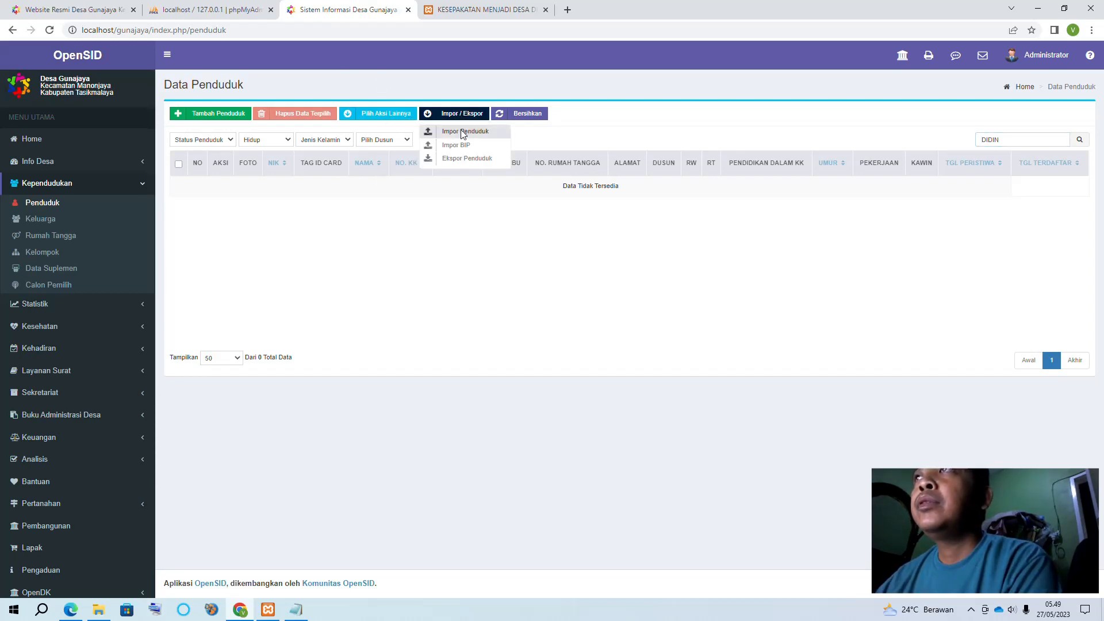
{"action": "left_click", "coordinate": [46, 207]}
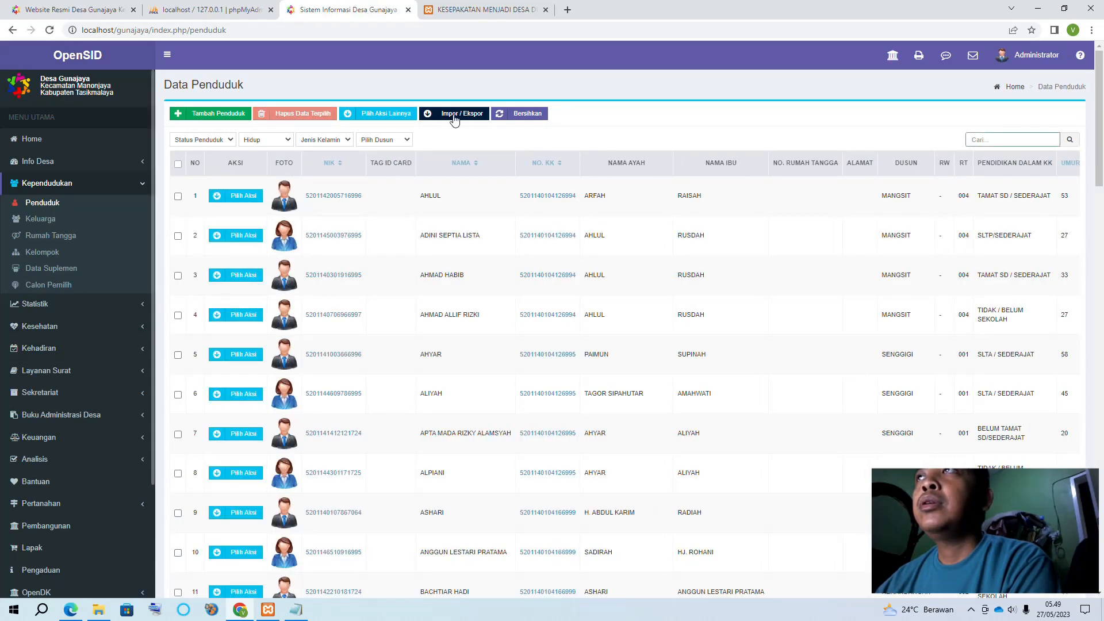
{"action": "left_click", "coordinate": [454, 114]}
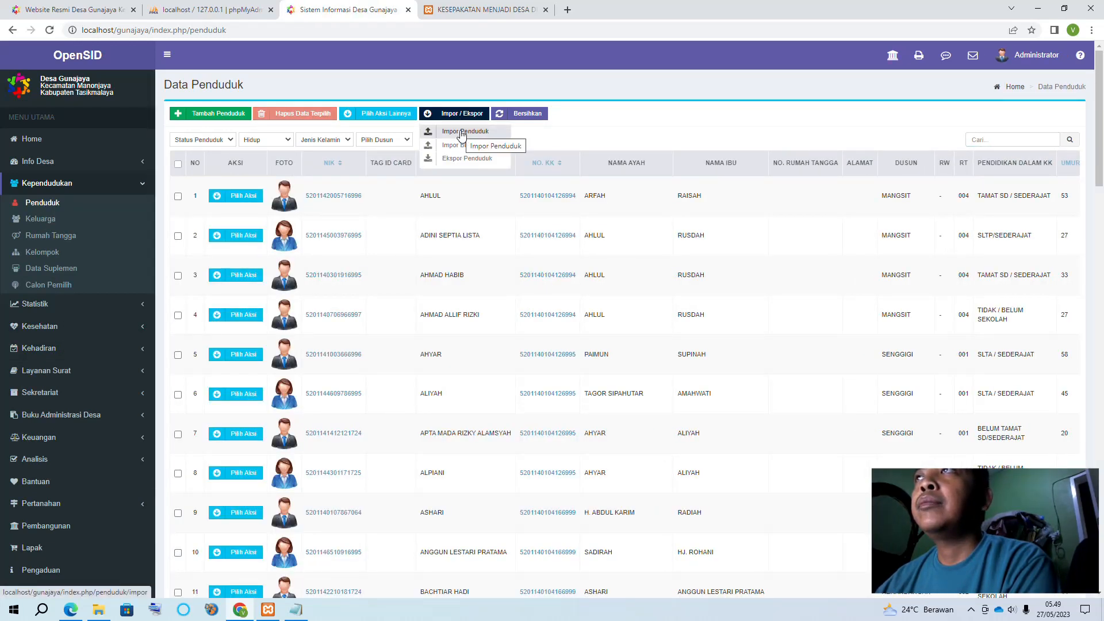
{"action": "left_click", "coordinate": [462, 133]}
{"action": "left_click", "coordinate": [518, 410]}
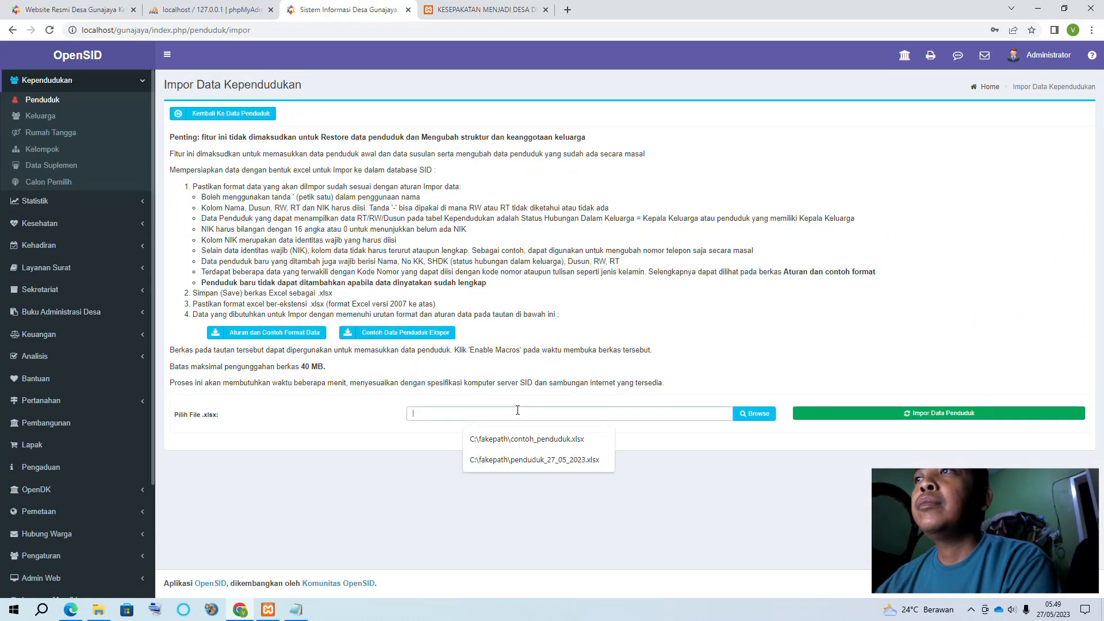
{"action": "left_click", "coordinate": [142, 126]}
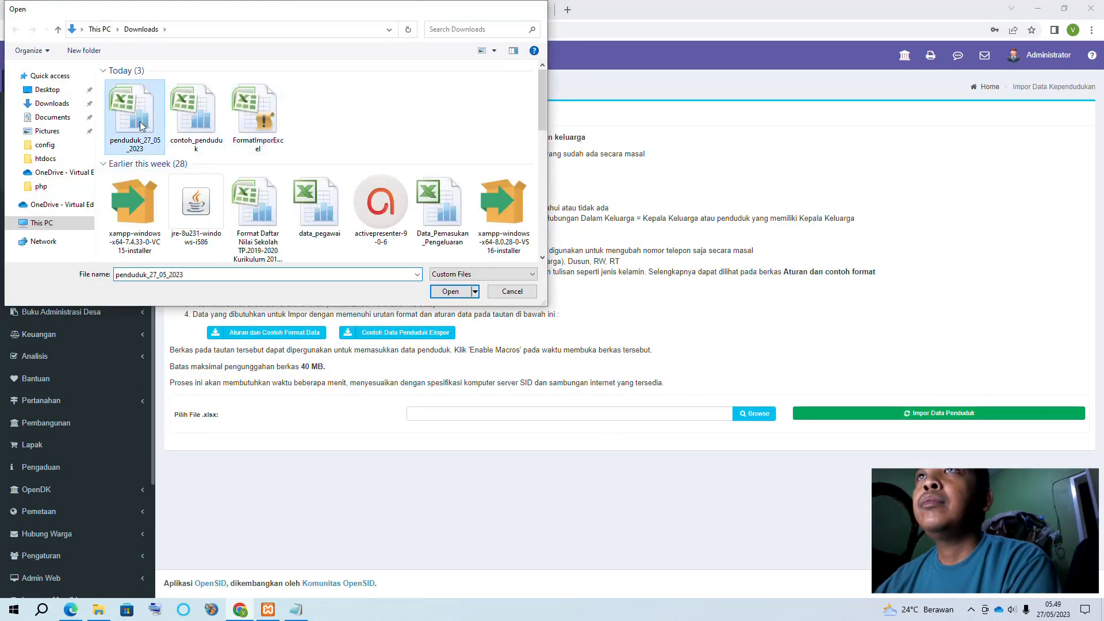
{"action": "double_click", "coordinate": [142, 126]}
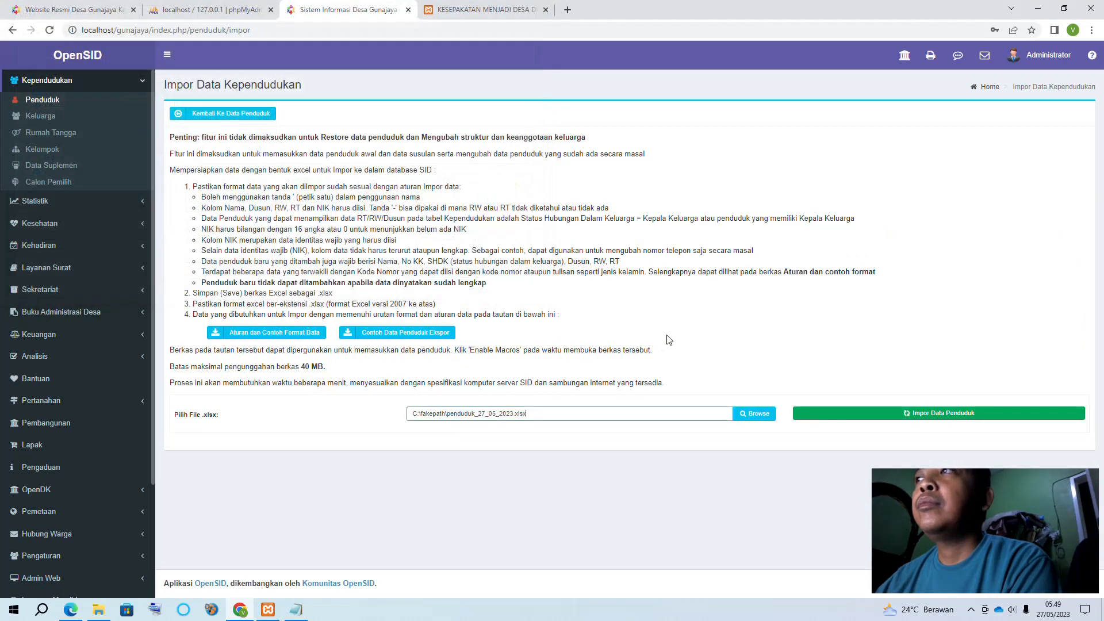
{"action": "left_click", "coordinate": [900, 416]}
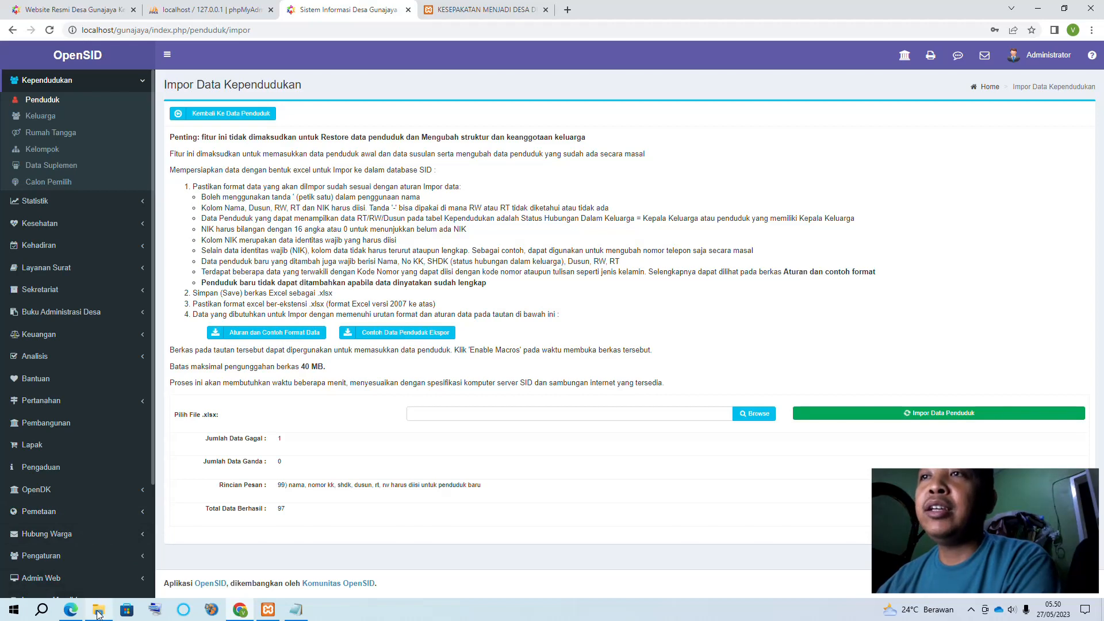
Open penduduk_27_05_2023 from Downloads and re-enter row 99's RT with a leading '0
{"action": "mouse_move", "coordinate": [99, 614]}
{"action": "left_click", "coordinate": [99, 561]}
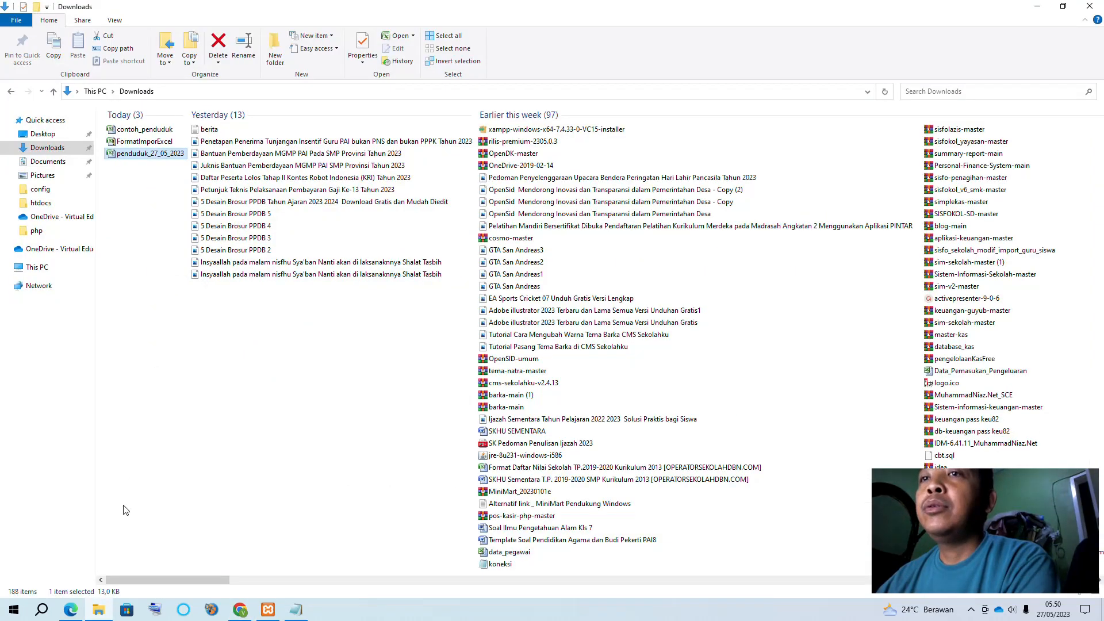
{"action": "double_click", "coordinate": [135, 154]}
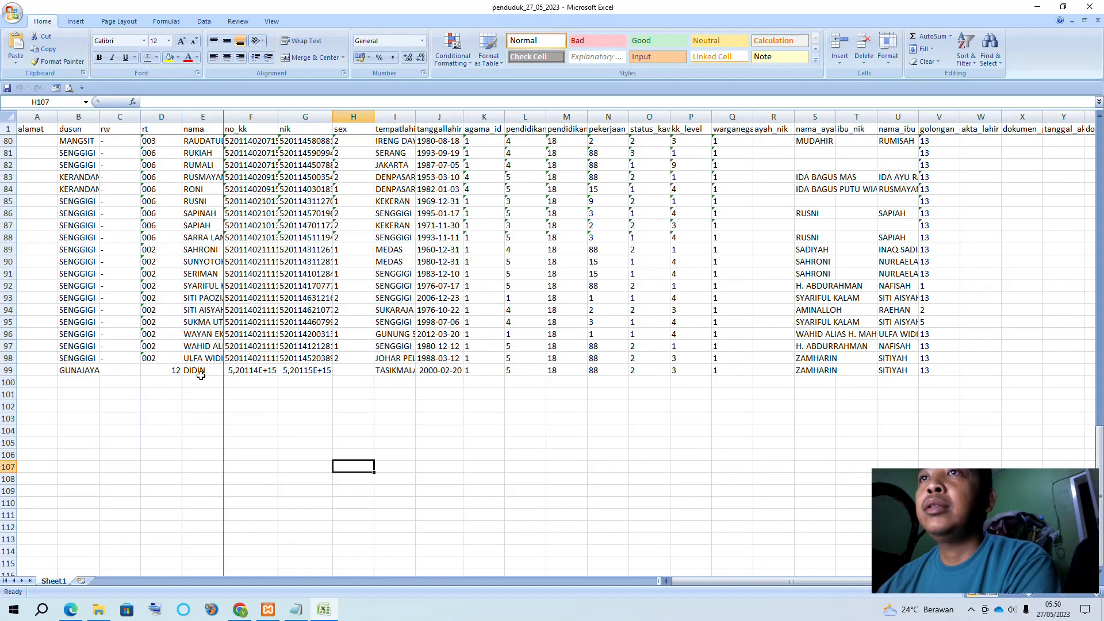
{"action": "left_click", "coordinate": [201, 375]}
{"action": "left_click", "coordinate": [172, 372]}
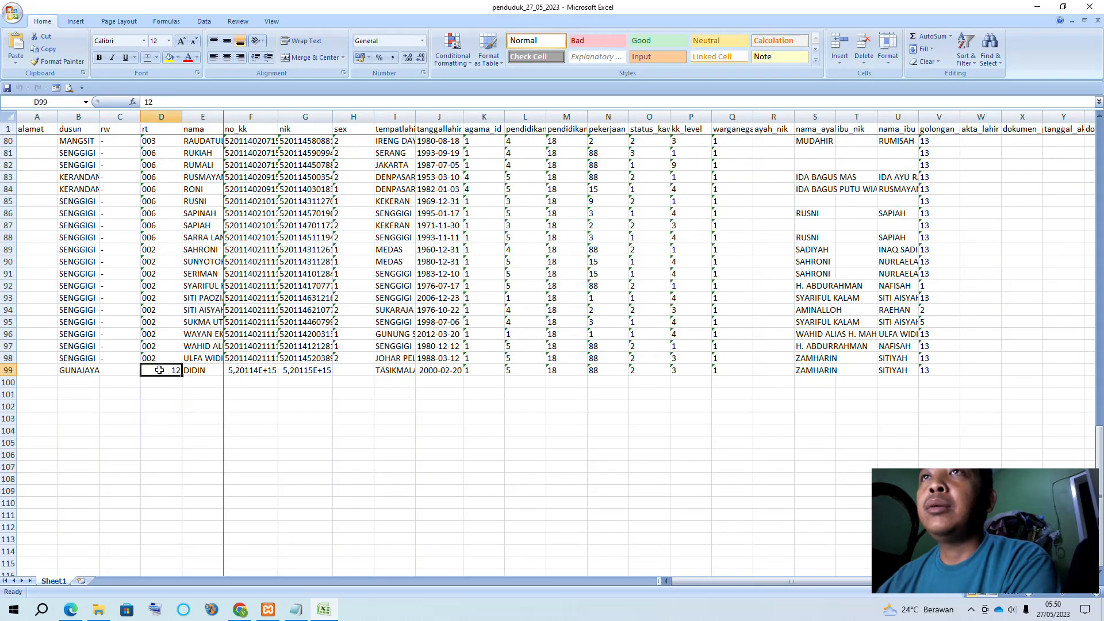
{"action": "double_click", "coordinate": [159, 370]}
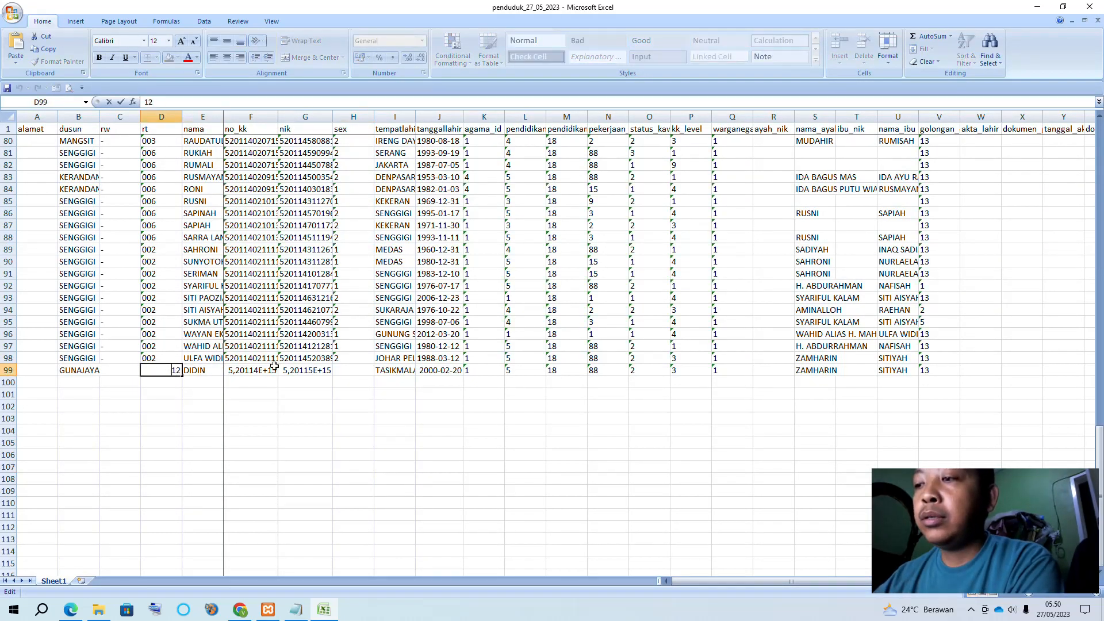
{"action": "type", "text": "'0"}
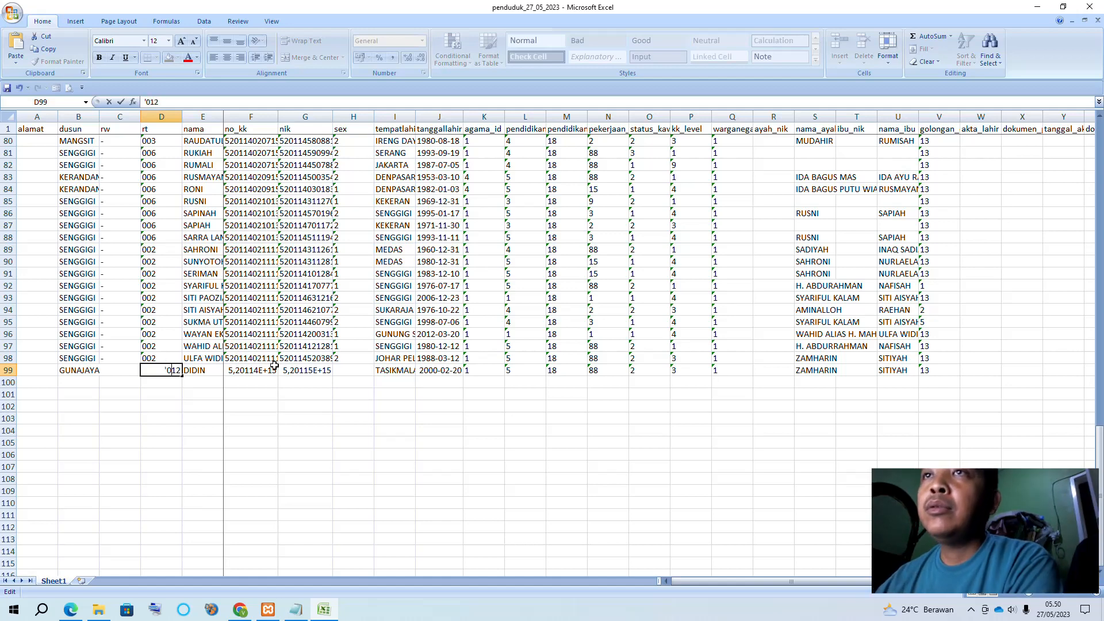
{"action": "left_click_drag", "start_coordinate": [164, 441], "coordinate": [166, 433]}
Fill B99 with hamlet SENGGIGI and D99 with the next RT, 003
{"action": "left_click", "coordinate": [171, 356]}
{"action": "left_click", "coordinate": [90, 358]}
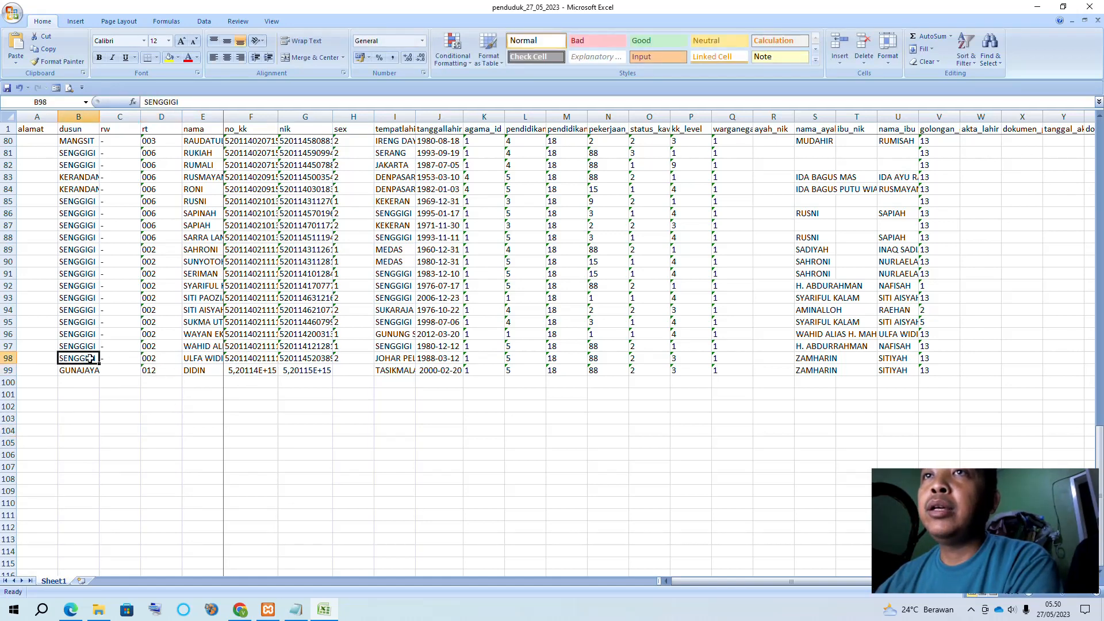
{"action": "left_click_drag", "start_coordinate": [99, 364], "coordinate": [106, 375]}
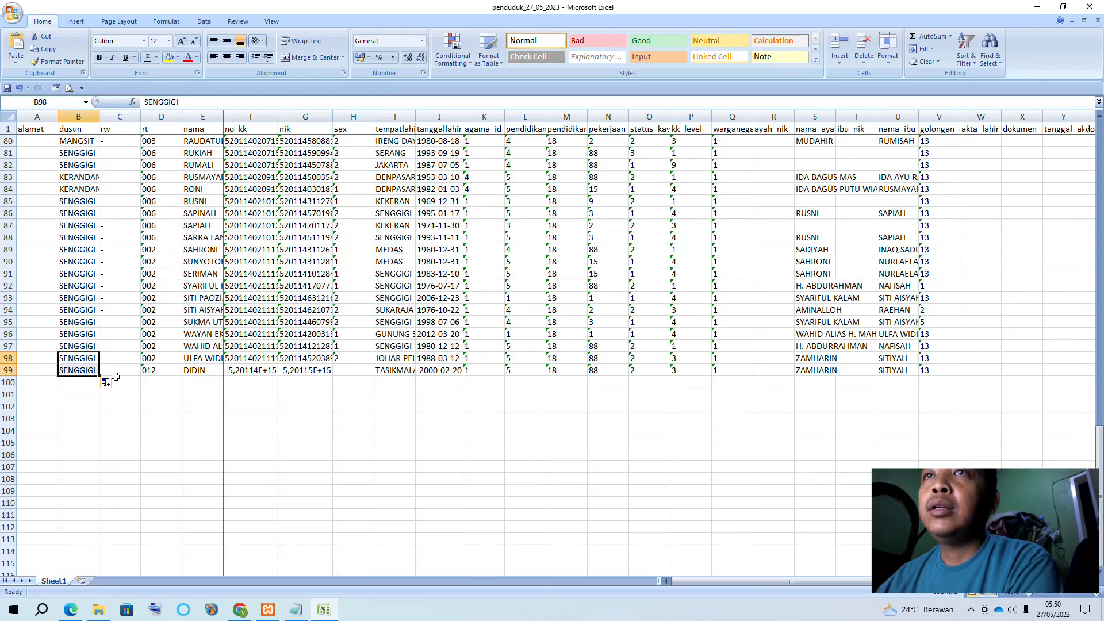
{"action": "left_click", "coordinate": [161, 359]}
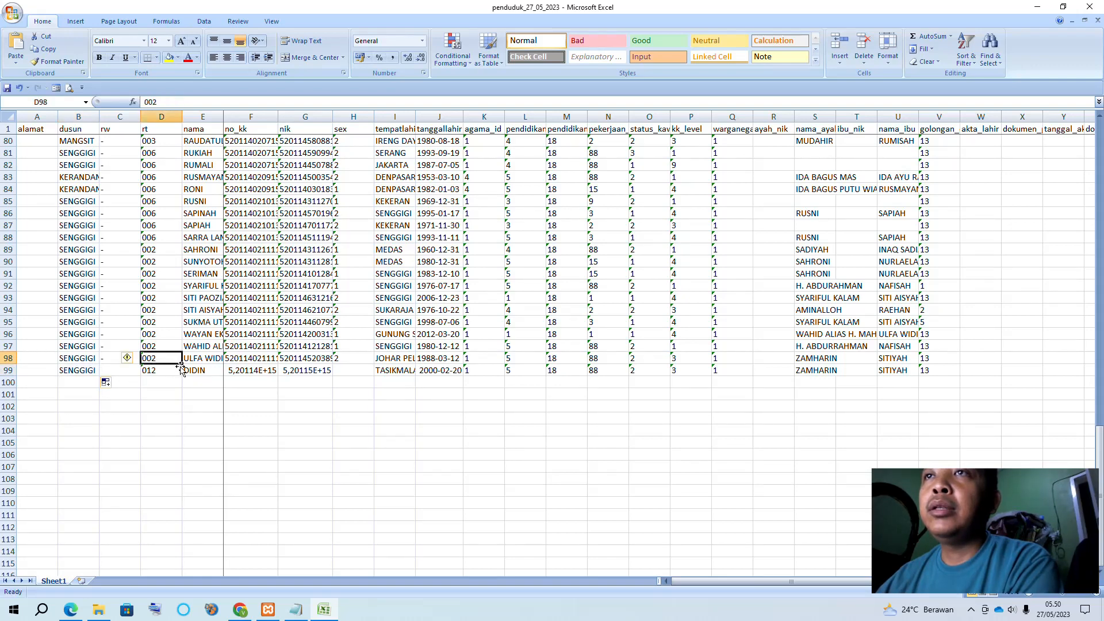
{"action": "left_click_drag", "start_coordinate": [180, 368], "coordinate": [181, 377]}
Compare the family card numbers in F97–F99 and try copying F97's number into F99
{"action": "left_click", "coordinate": [247, 418]}
{"action": "left_click", "coordinate": [246, 371]}
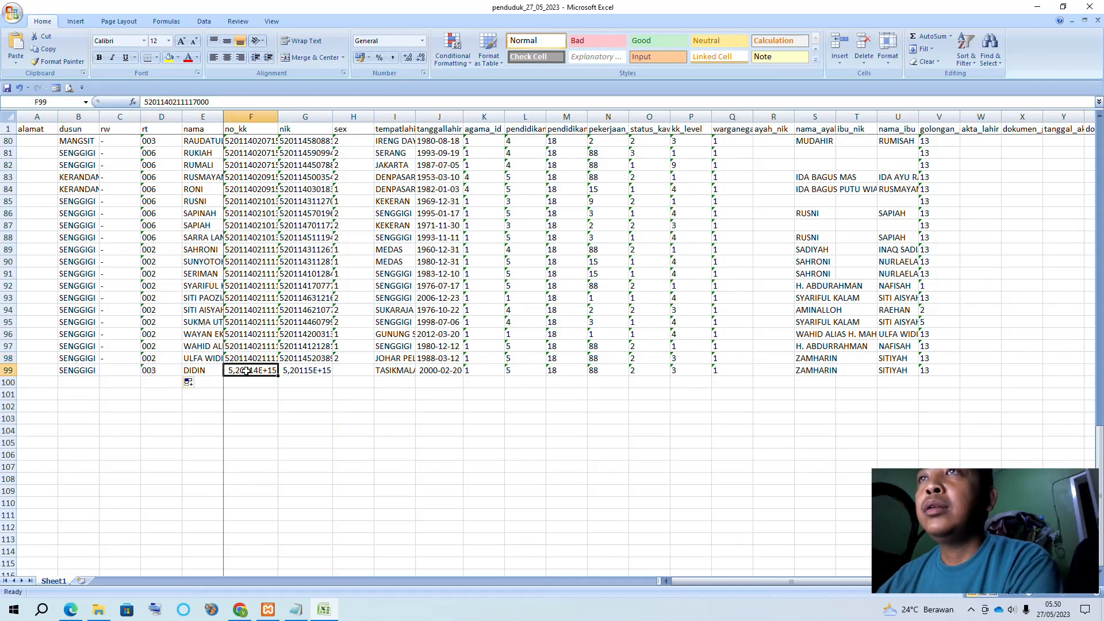
{"action": "left_click", "coordinate": [249, 357]}
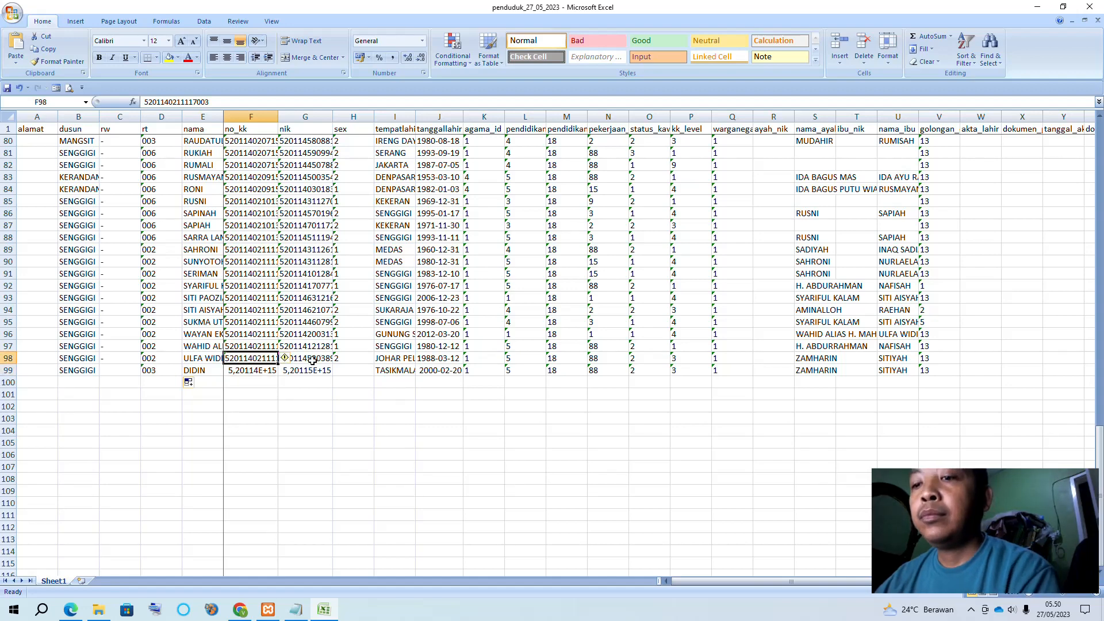
{"action": "left_click", "coordinate": [265, 371]}
{"action": "left_click_drag", "start_coordinate": [209, 102], "coordinate": [60, 106]}
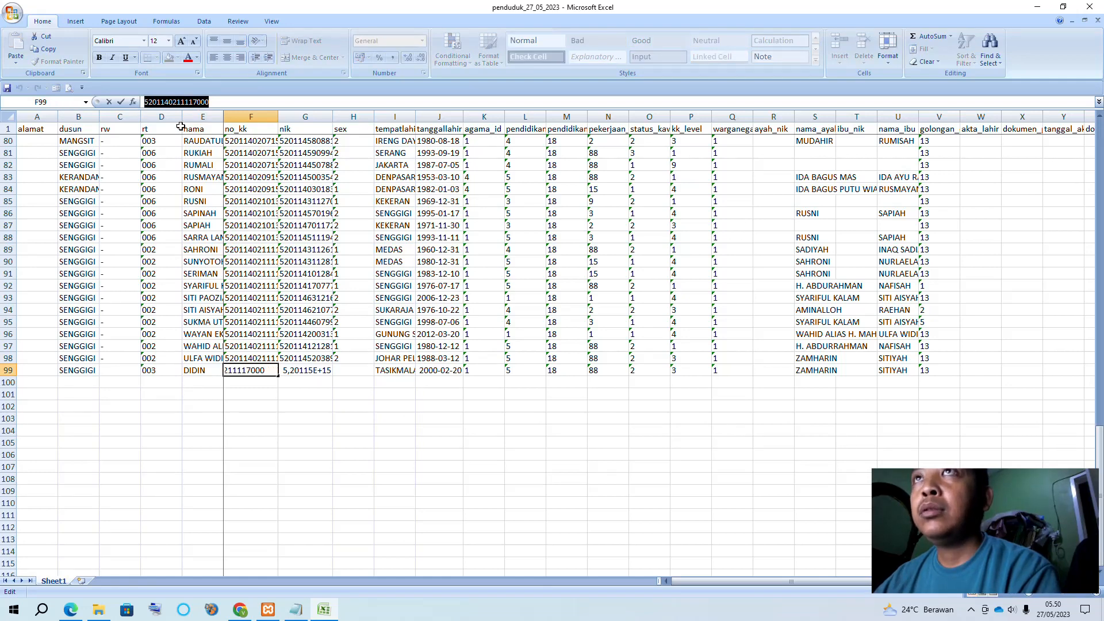
{"action": "left_click", "coordinate": [258, 346]}
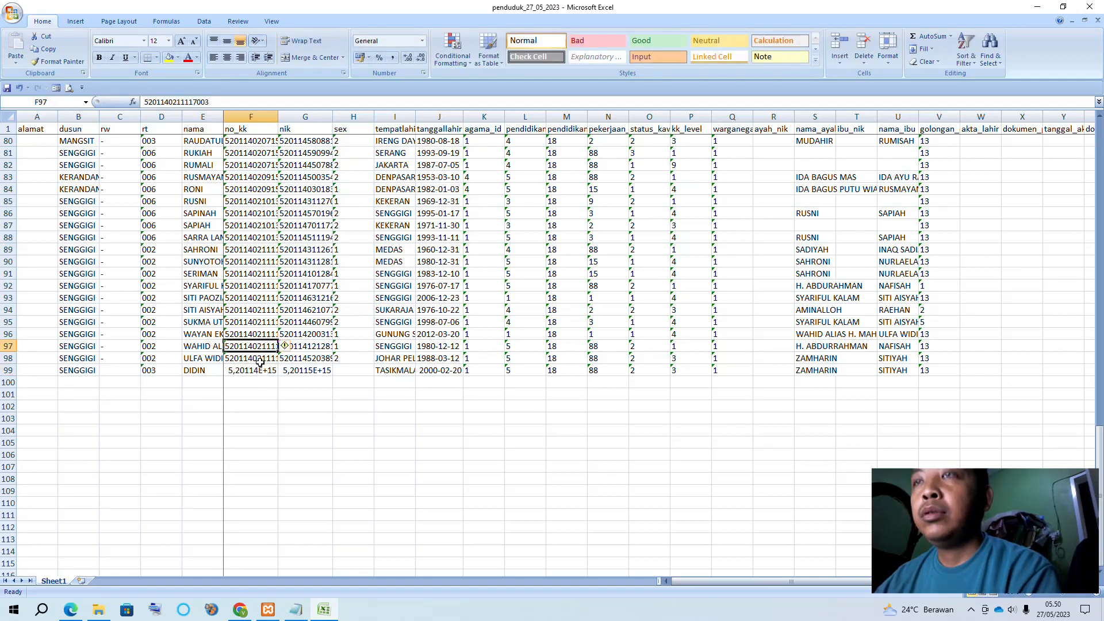
{"action": "key", "text": "ctrl+c"}
{"action": "left_click", "coordinate": [261, 361]}
{"action": "key", "text": "Down"}
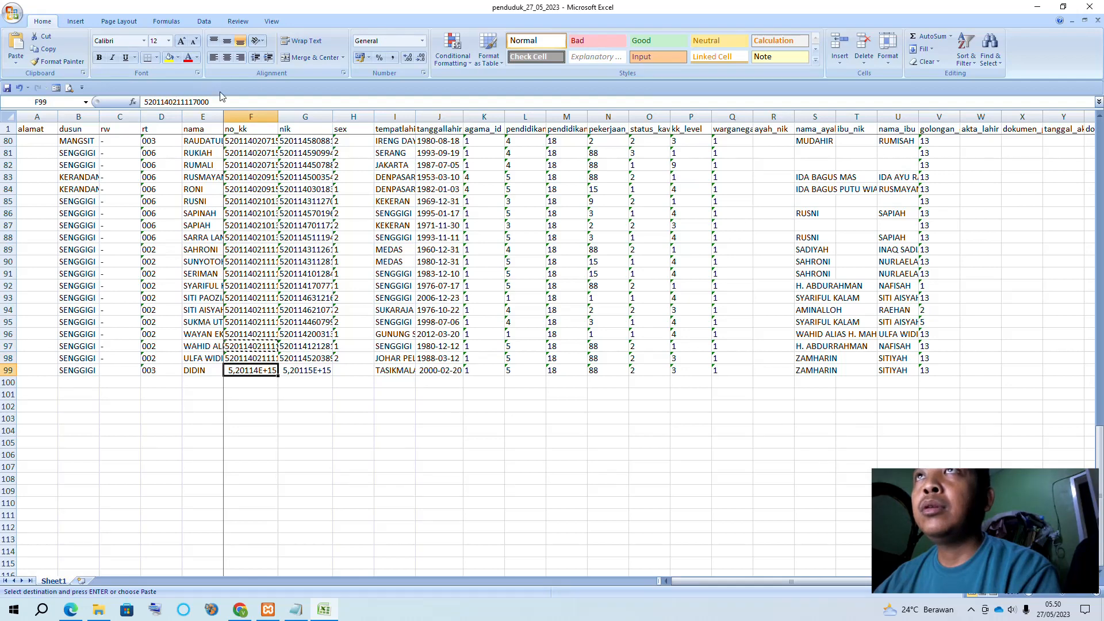
{"action": "left_click_drag", "start_coordinate": [221, 102], "coordinate": [98, 104]}
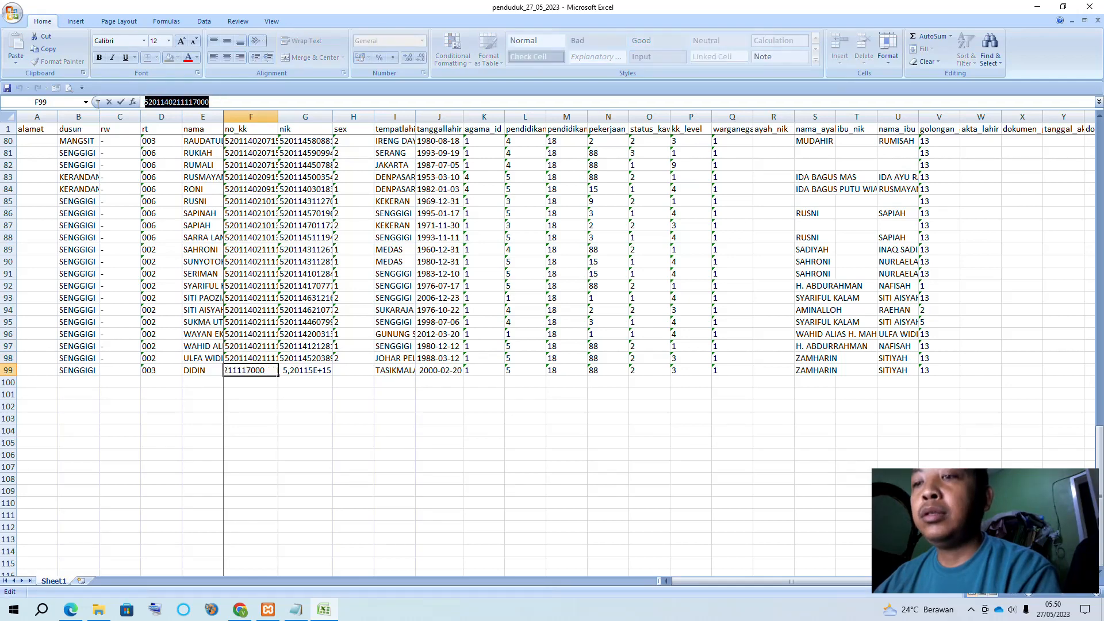
{"action": "key", "text": "Return"}
Copy F98's family card number into F99 and remove its last digit
{"action": "left_click", "coordinate": [252, 358]}
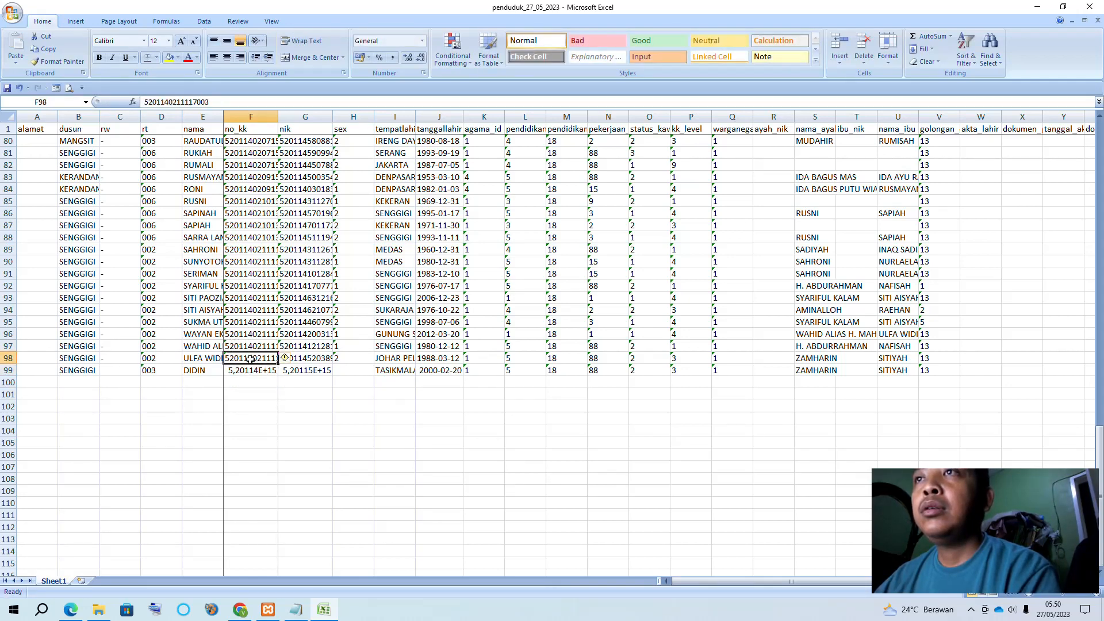
{"action": "key", "text": "ctrl+c"}
{"action": "left_click", "coordinate": [251, 371]}
{"action": "key", "text": "ctrl+v"}
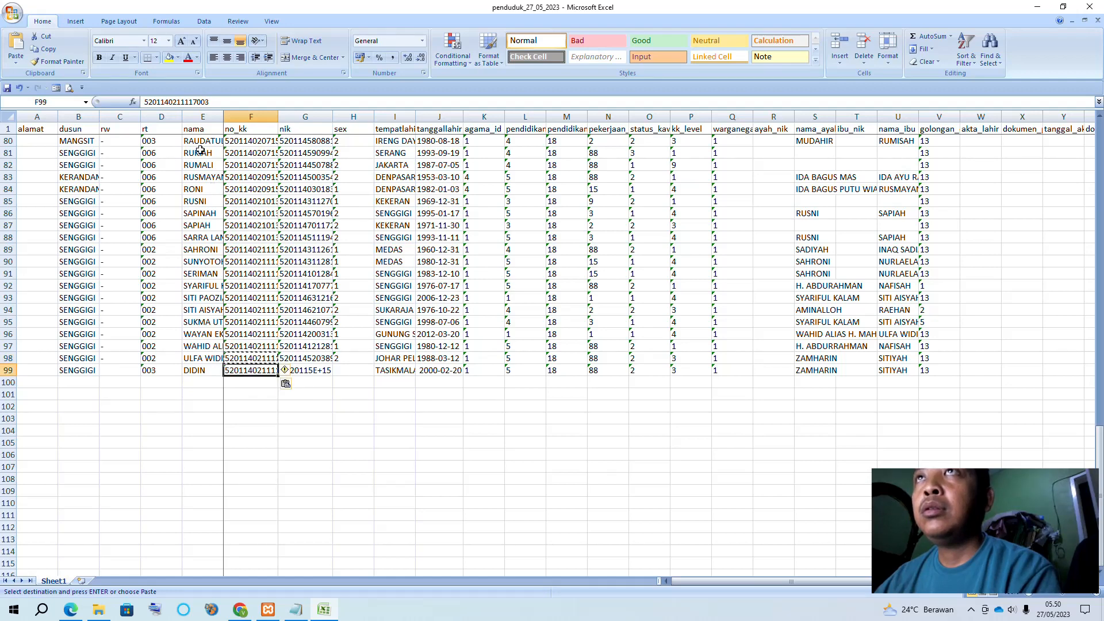
{"action": "left_click", "coordinate": [214, 105]}
{"action": "key", "text": "BackSpace"}
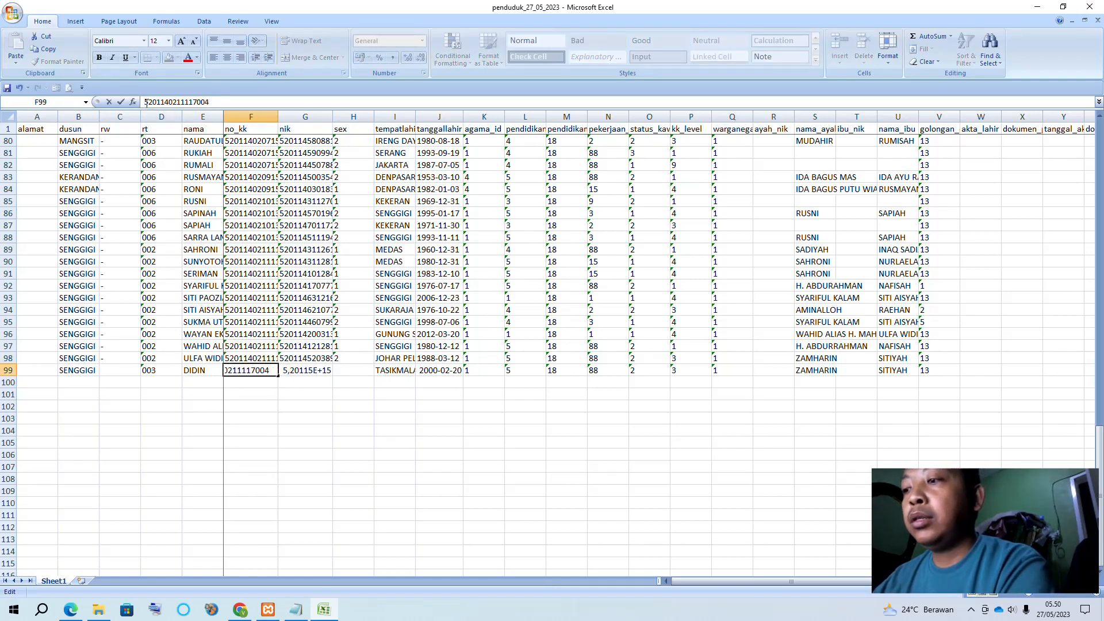
{"action": "key", "text": "Return"}
Copy G98's NIK into G99 and change its last digit to 5
{"action": "left_click", "coordinate": [305, 355]}
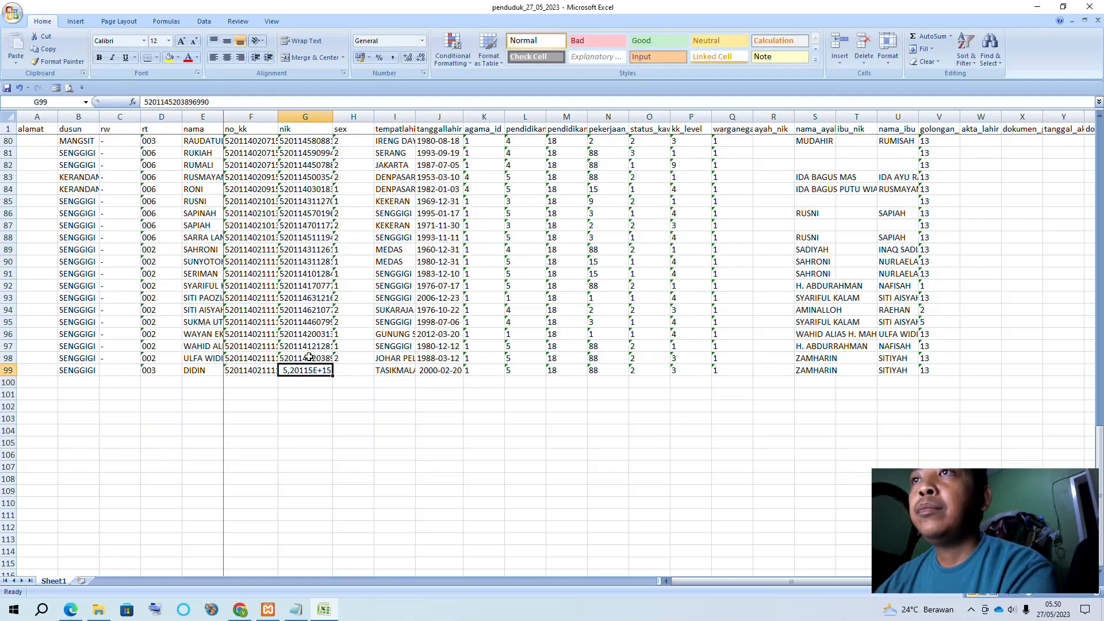
{"action": "key", "text": "ctrl+c"}
{"action": "left_click", "coordinate": [305, 370]}
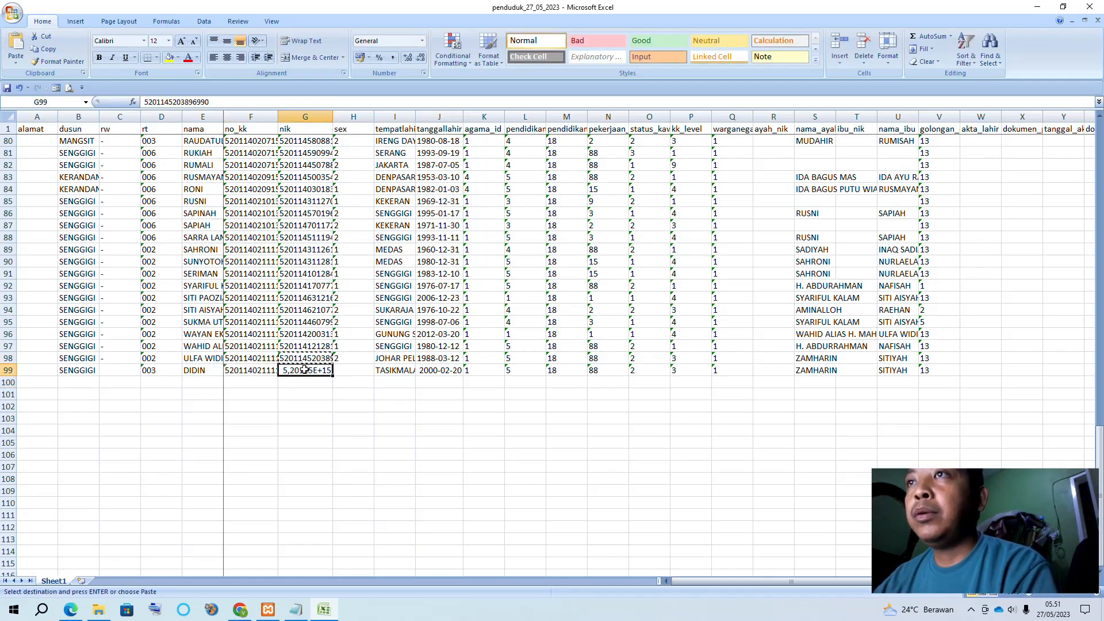
{"action": "key", "text": "ctrl+v"}
{"action": "left_click", "coordinate": [220, 101]}
{"action": "key", "text": "BackSpace"}
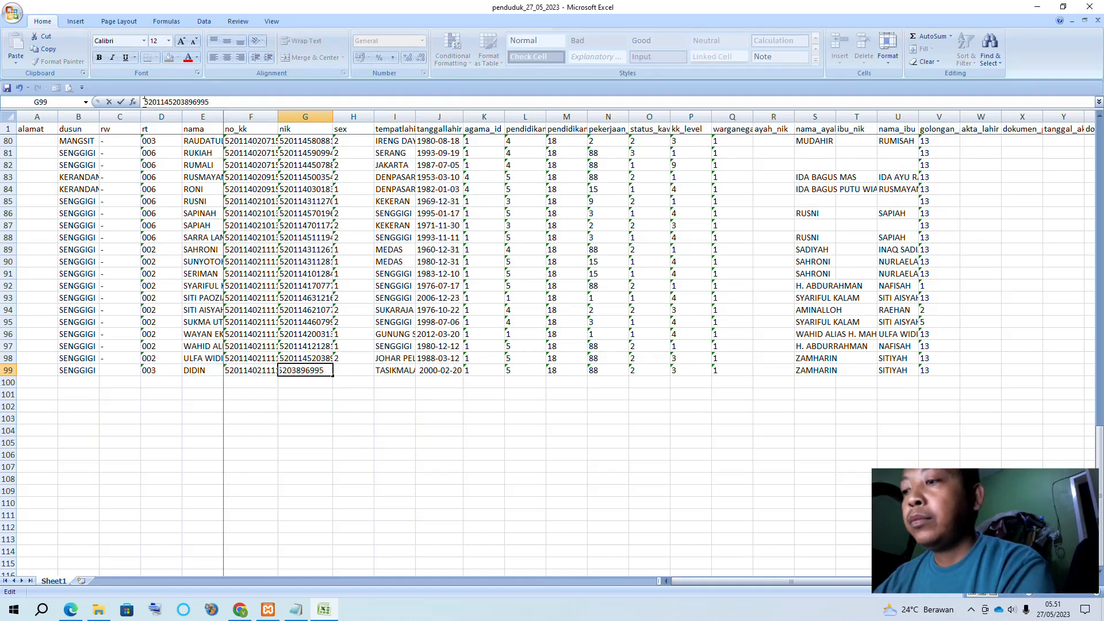
{"action": "type", "text": "5"}
{"action": "left_click", "coordinate": [320, 403]}
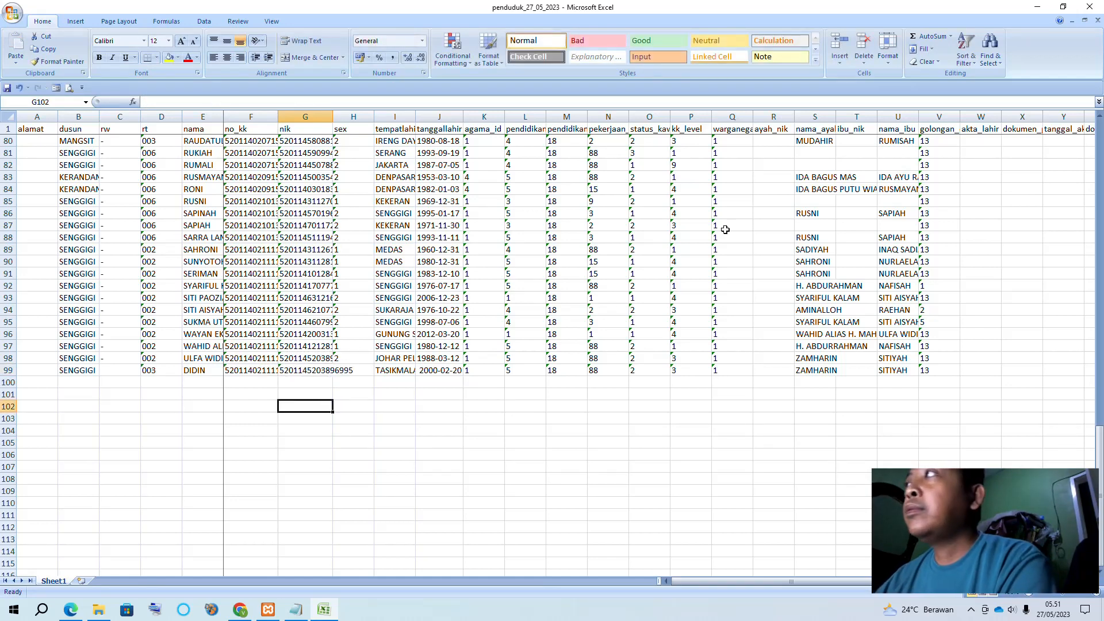
Save and close the workbook, then start choosing the import file again in OpenSID
{"action": "left_click", "coordinate": [1090, 6]}
{"action": "left_click", "coordinate": [510, 334]}
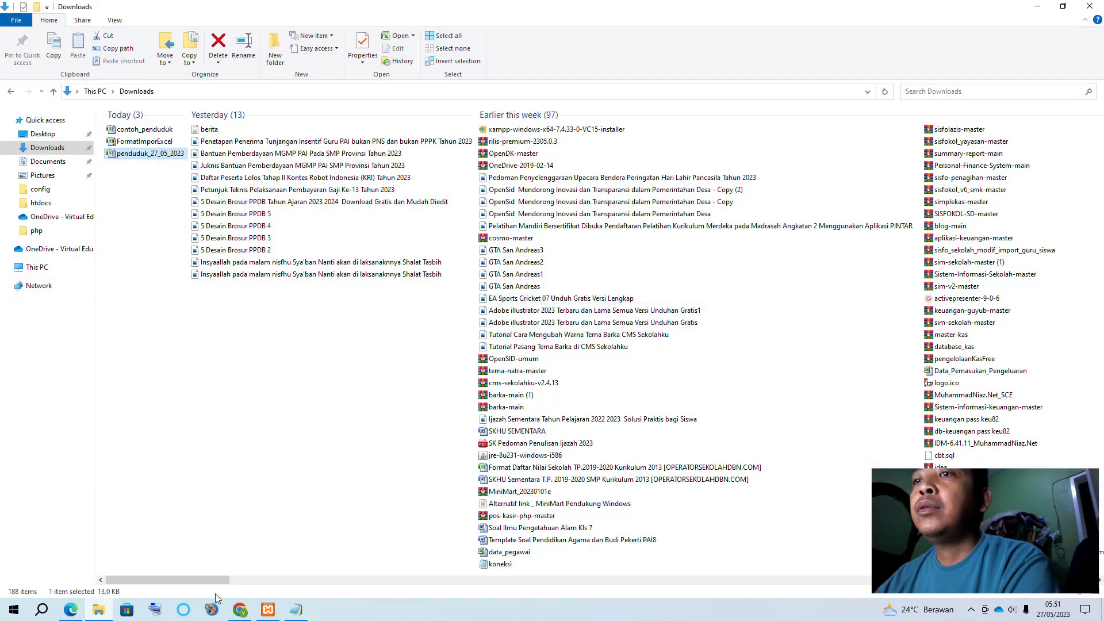
{"action": "left_click", "coordinate": [241, 608]}
{"action": "left_click", "coordinate": [503, 416]}
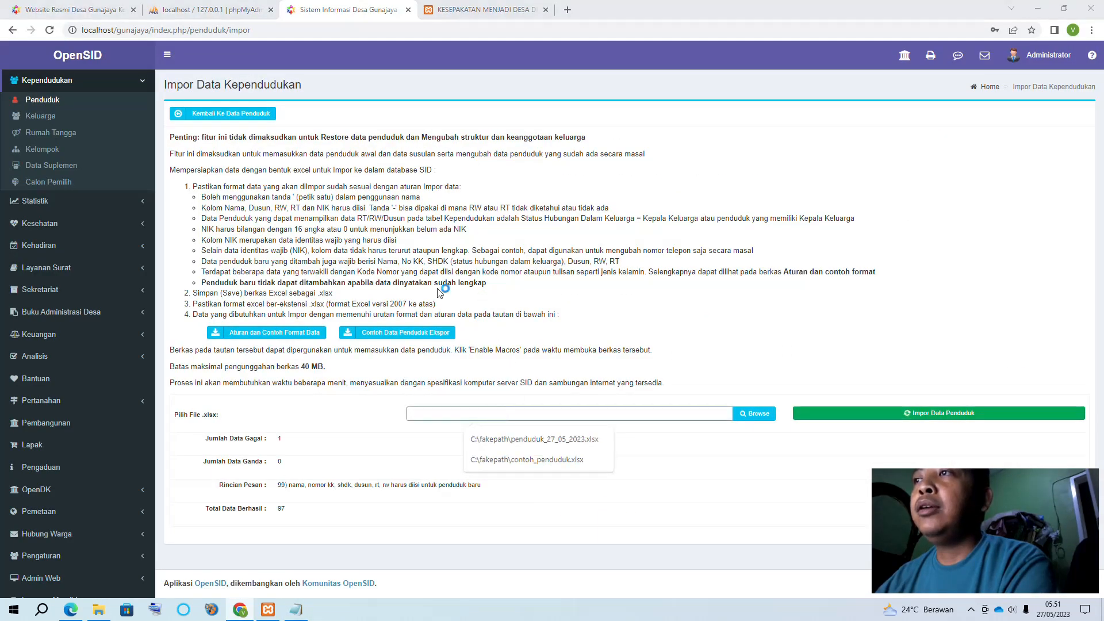
Re-import the corrected penduduk_27_05_2023.xlsx through Impor Data Penduduk
{"action": "left_click", "coordinate": [138, 132]}
{"action": "double_click", "coordinate": [138, 131]}
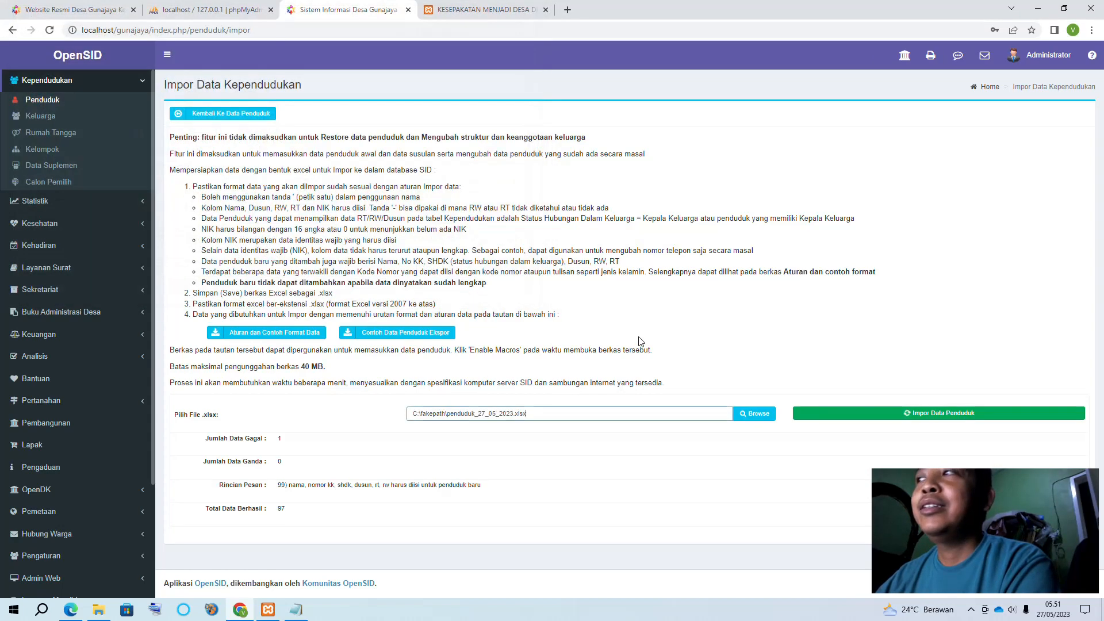
{"action": "left_click", "coordinate": [823, 419]}
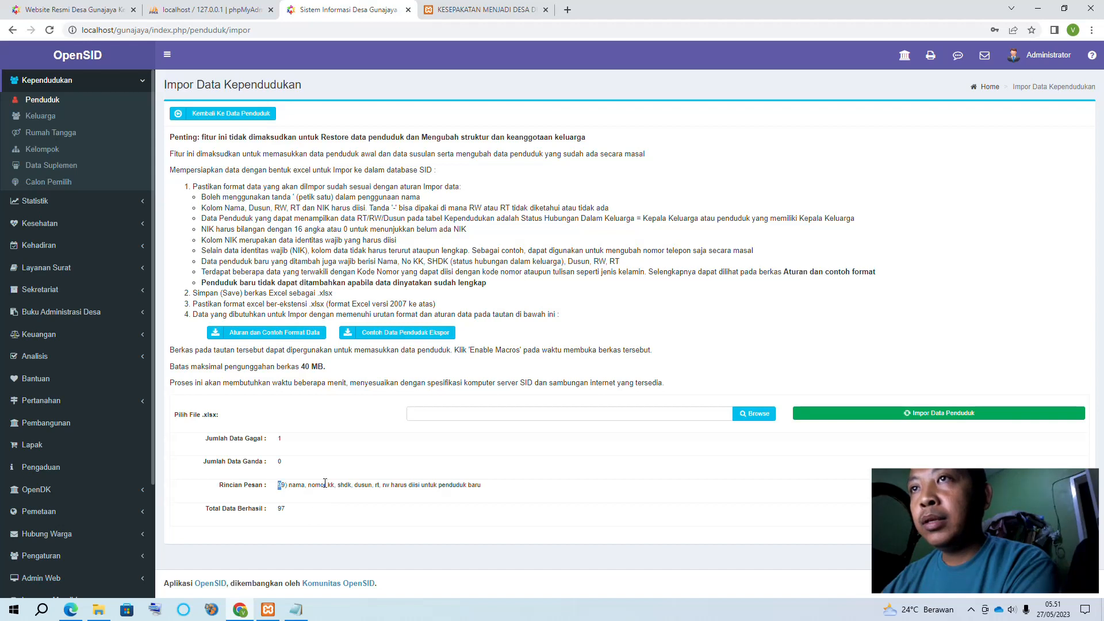
Review the row 99 rejection in the Rincian Pesan results, then minimize Chrome
{"action": "left_click_drag", "start_coordinate": [325, 483], "coordinate": [335, 484]}
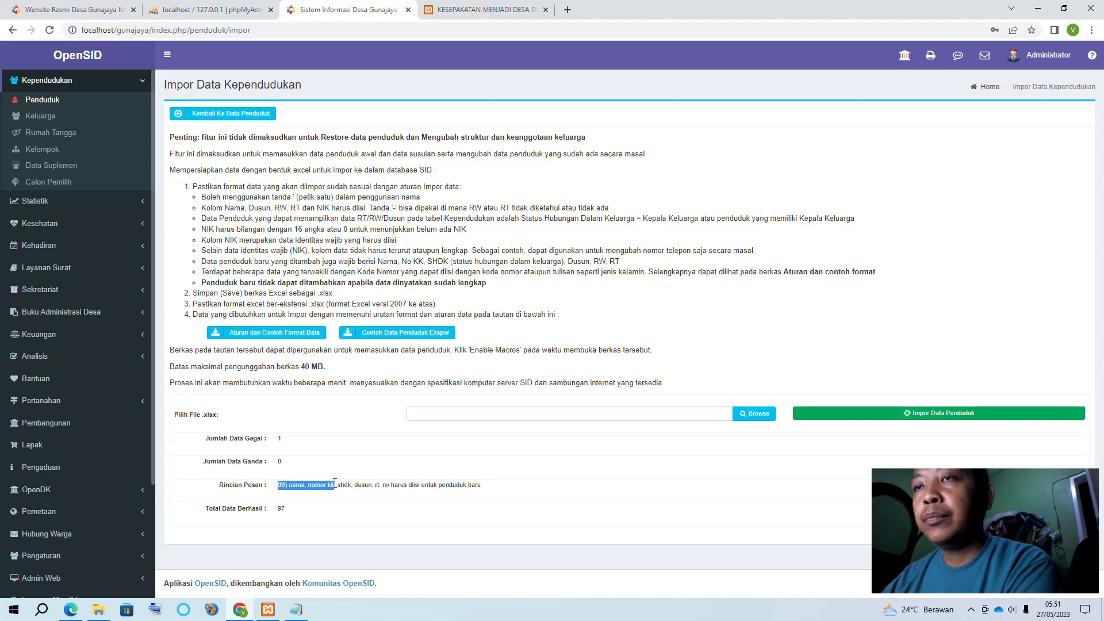
{"action": "left_click", "coordinate": [297, 493]}
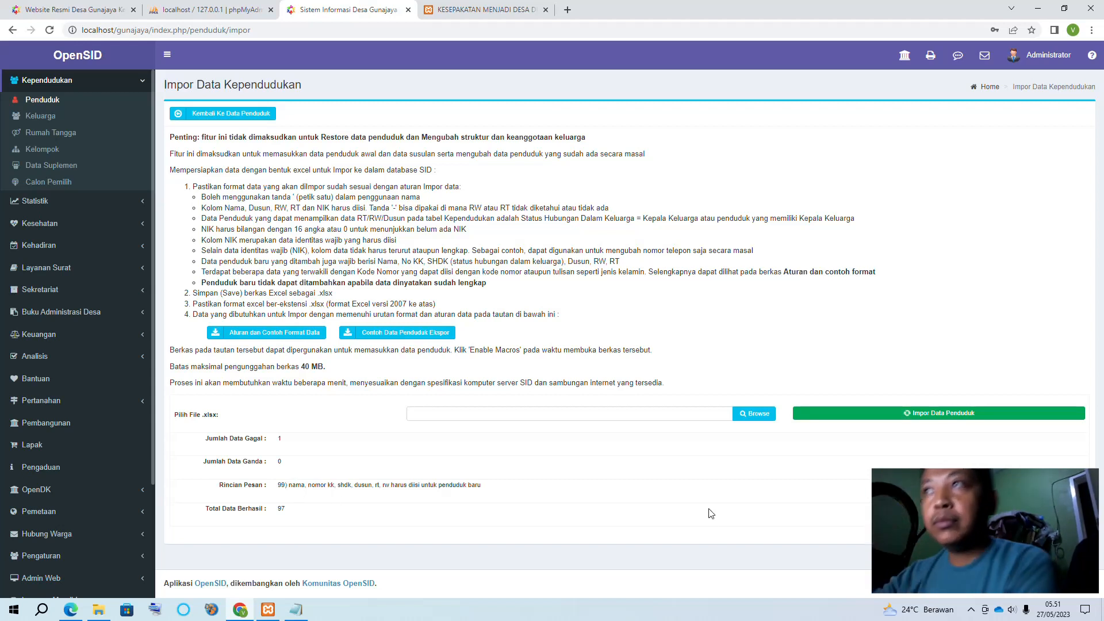
{"action": "left_click", "coordinate": [240, 611]}
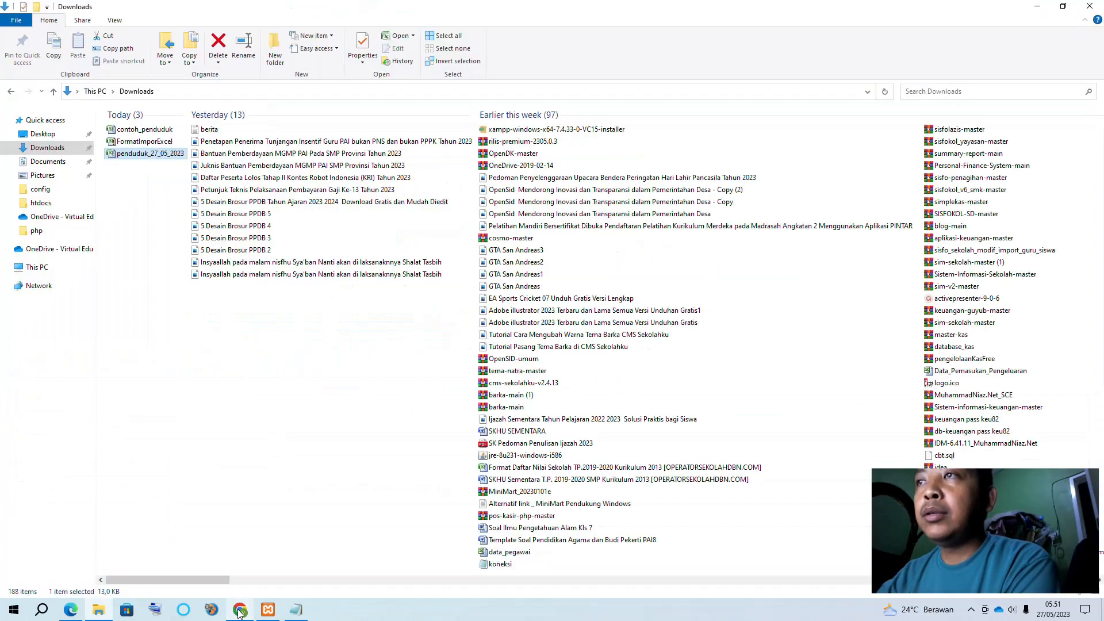
Open the contoh_penduduk and penduduk_27_05_2023 workbooks from Downloads
{"action": "left_click", "coordinate": [138, 154]}
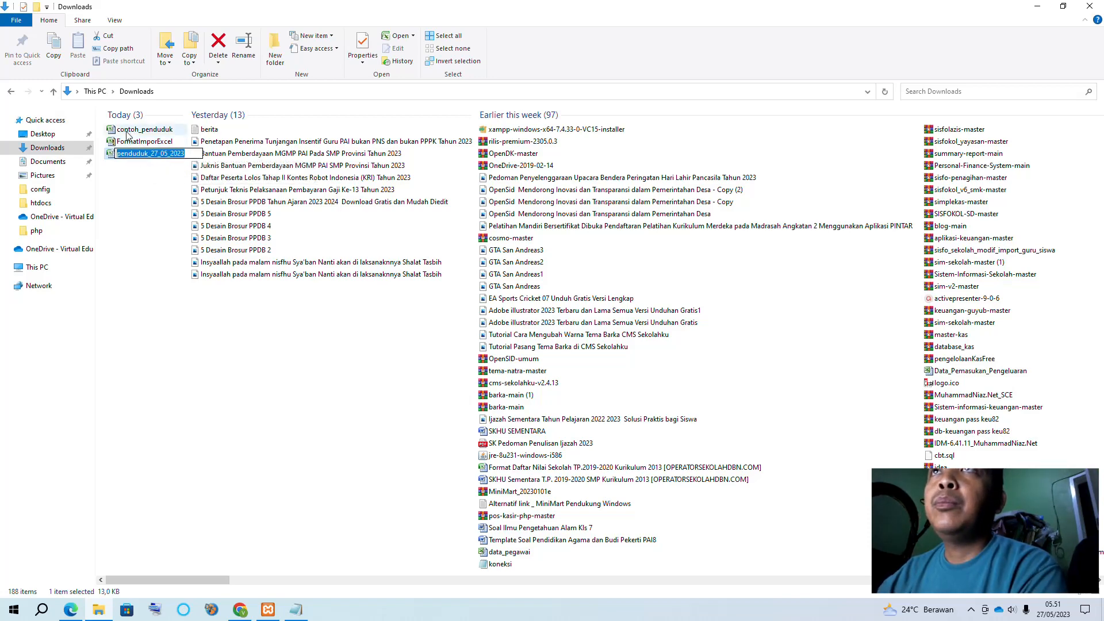
{"action": "double_click", "coordinate": [133, 130]}
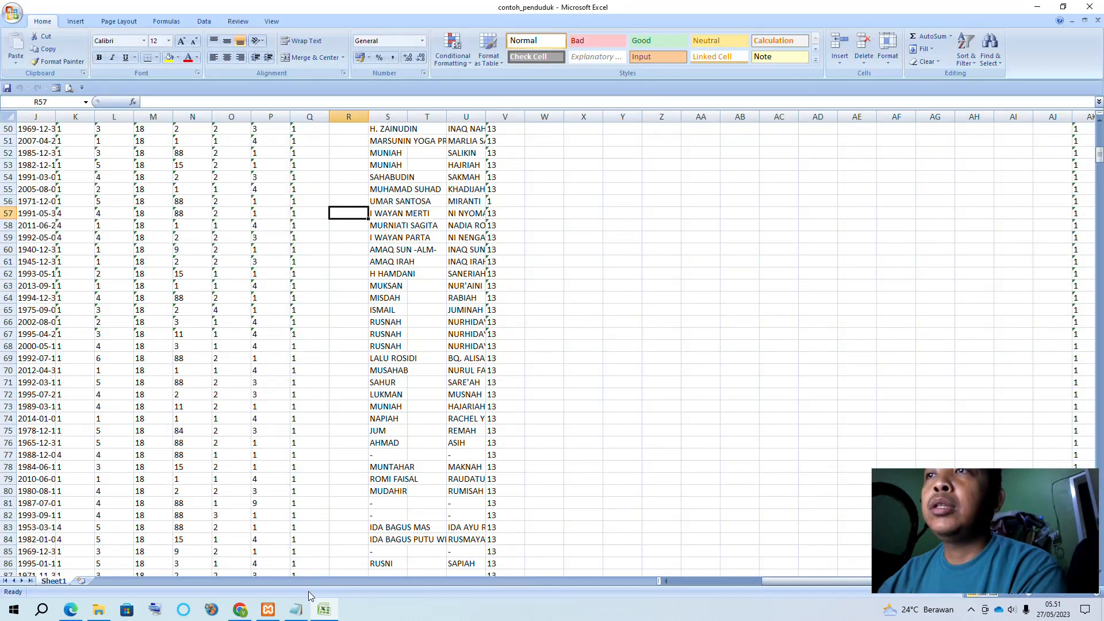
{"action": "left_click", "coordinate": [719, 581]}
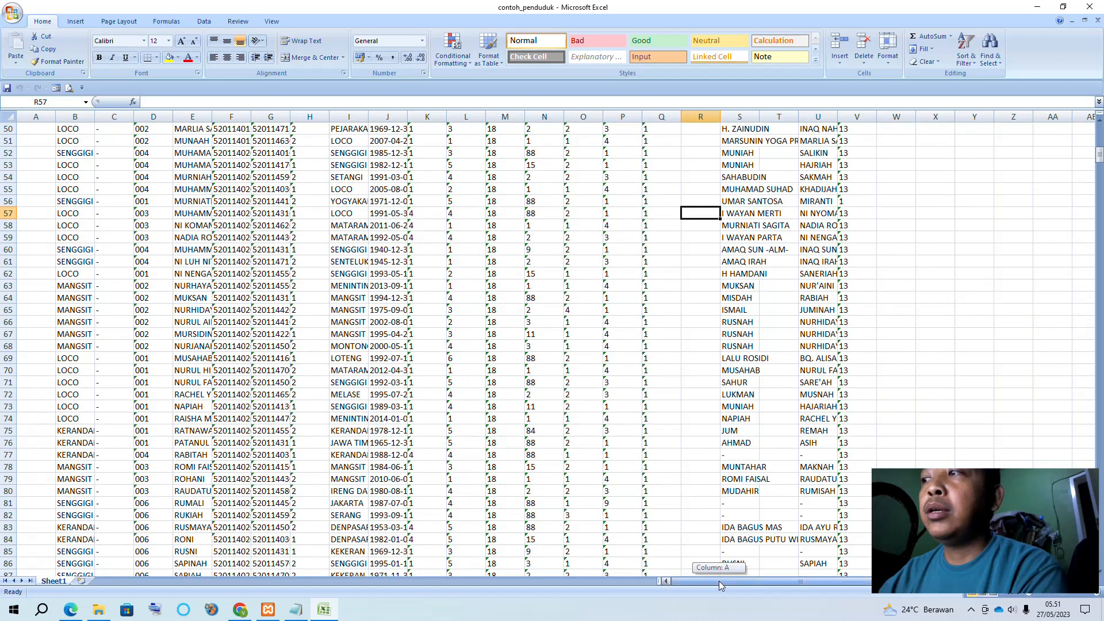
{"action": "left_click", "coordinate": [98, 610]}
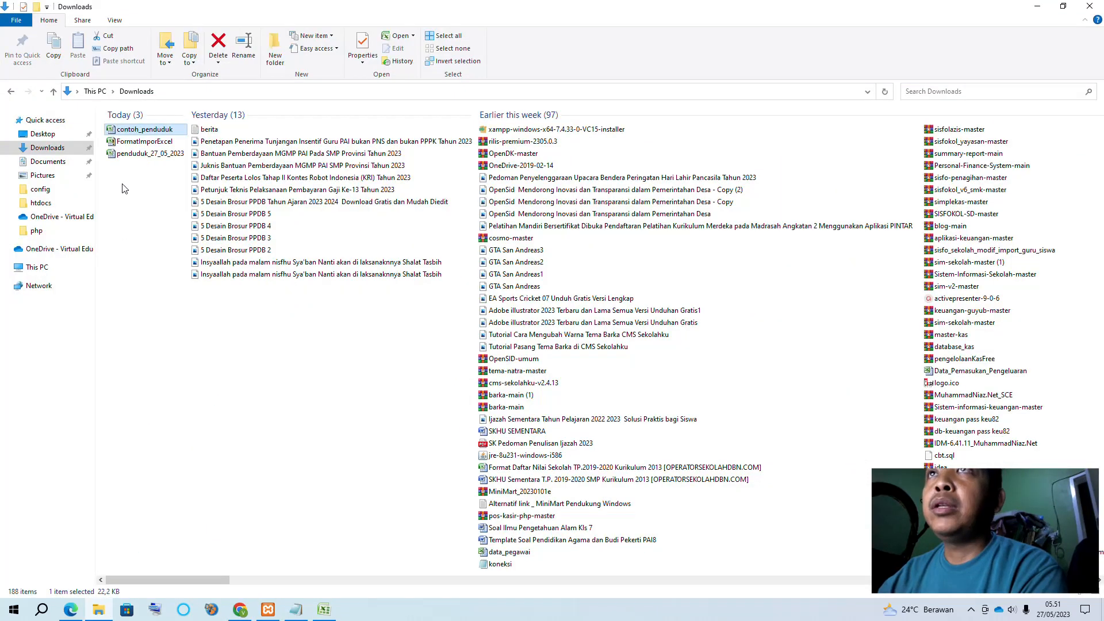
{"action": "double_click", "coordinate": [128, 154]}
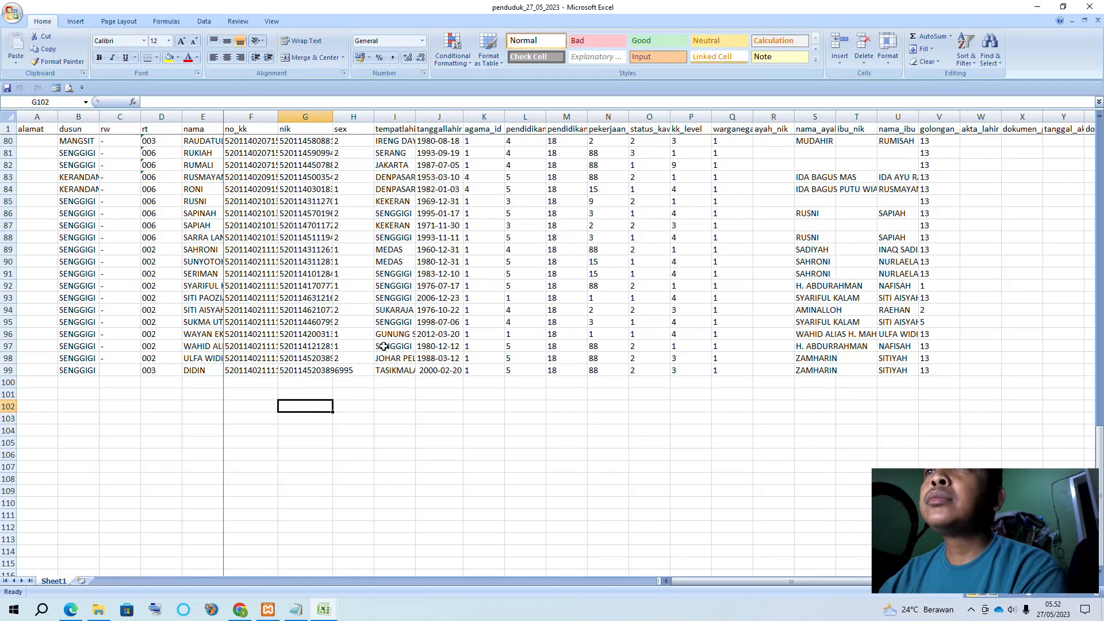
{"action": "scroll", "coordinate": [89, 370], "scroll_direction": "up", "scroll_amount": 19}
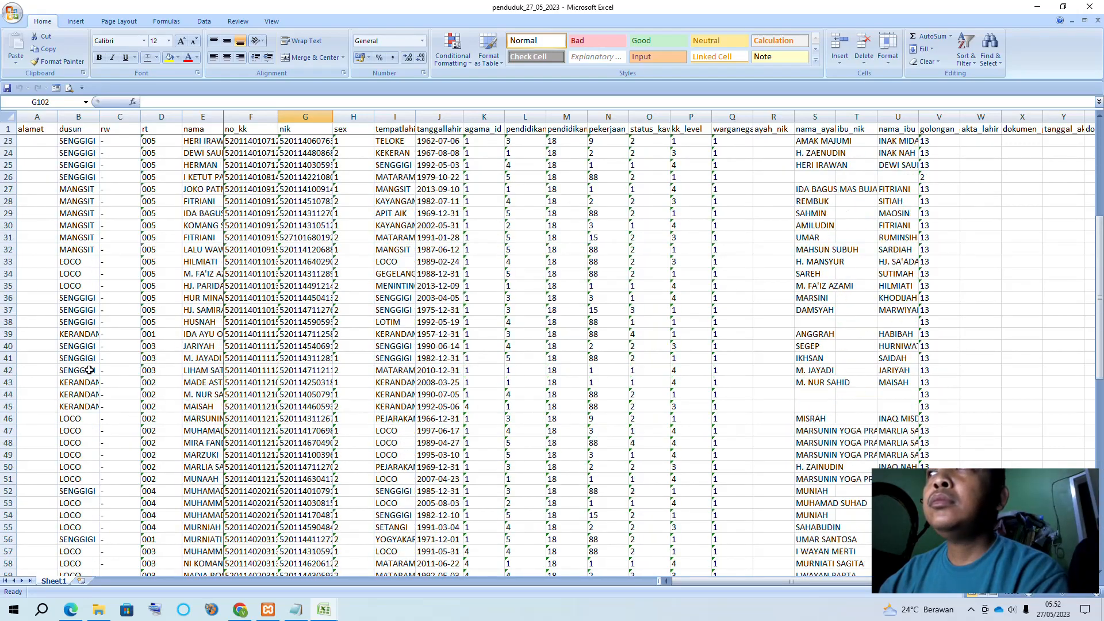
{"action": "scroll", "coordinate": [89, 371], "scroll_direction": "down", "scroll_amount": 20}
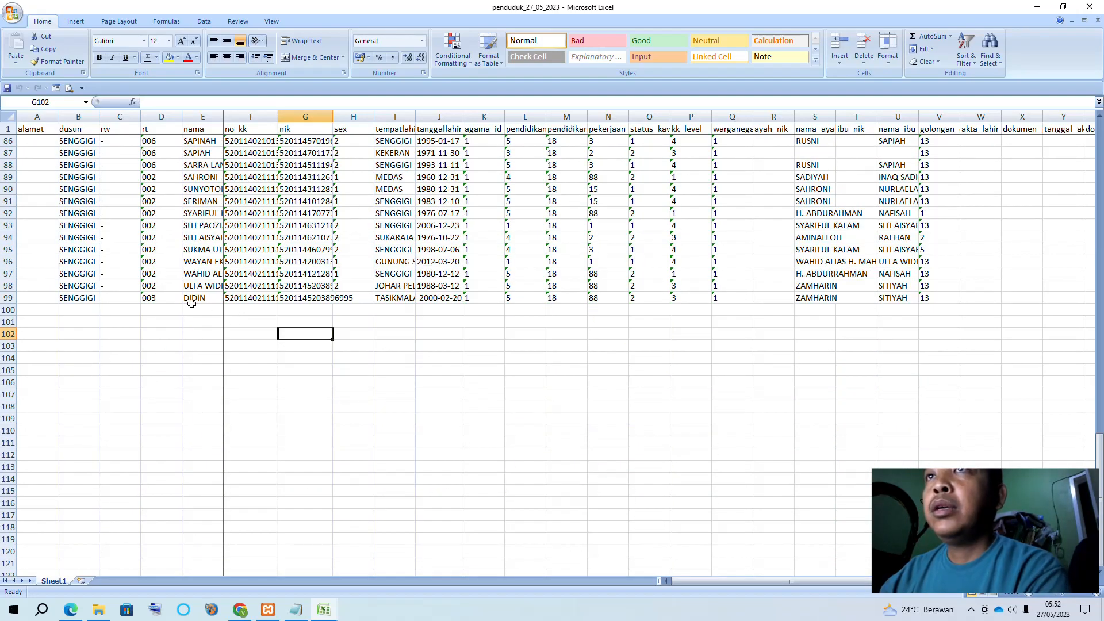
{"action": "left_click", "coordinate": [172, 299]}
{"action": "left_click_drag", "start_coordinate": [58, 299], "coordinate": [207, 298]}
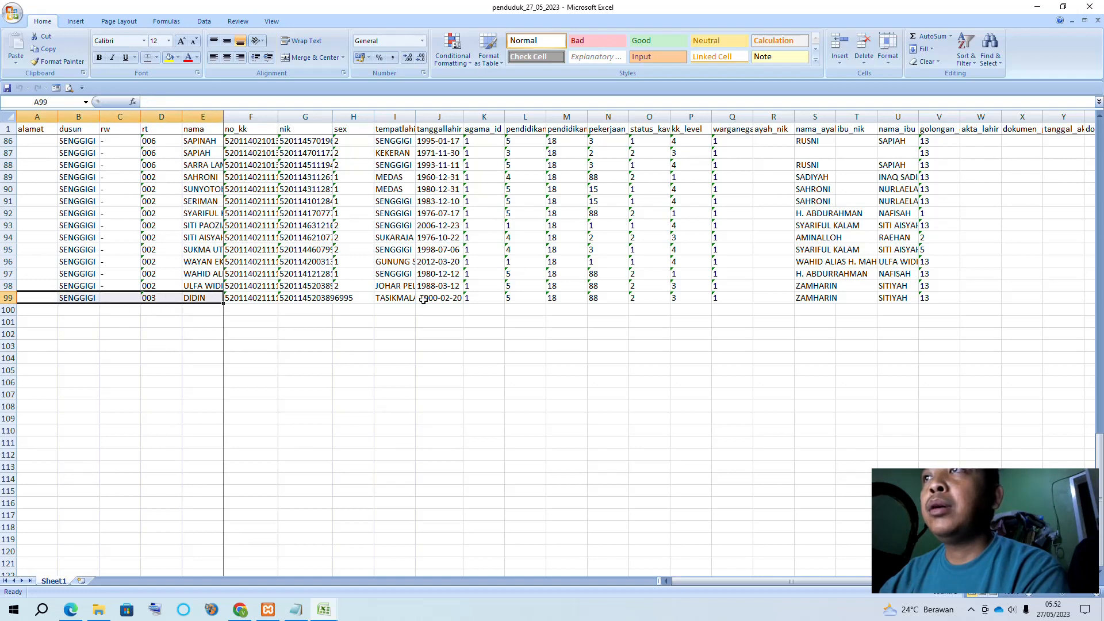
{"action": "left_click", "coordinate": [391, 298]}
{"action": "left_click", "coordinate": [459, 296]}
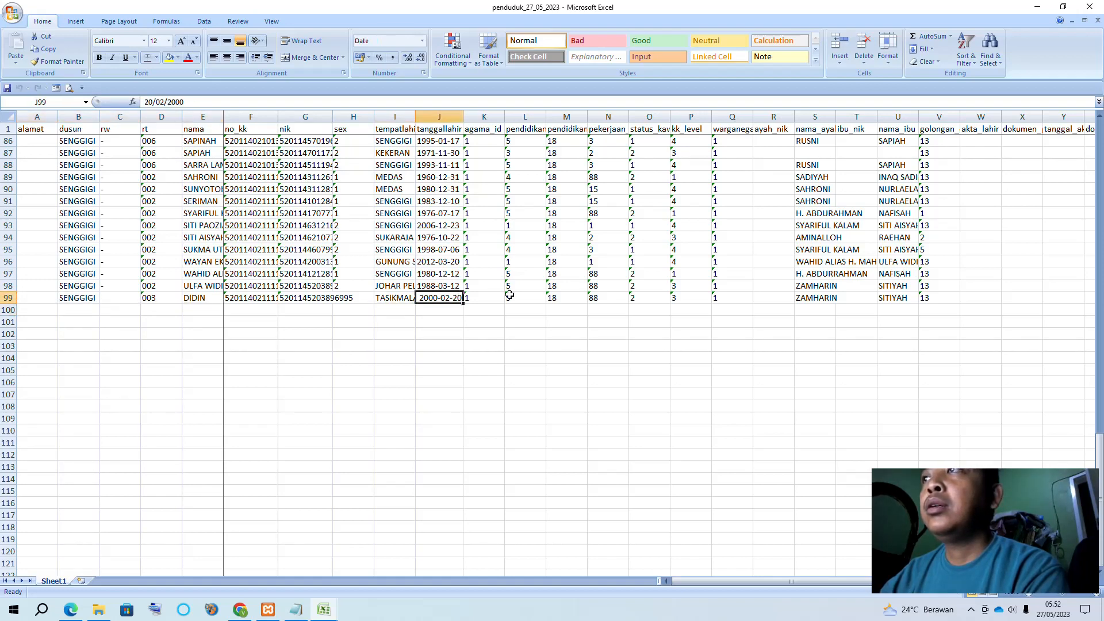
{"action": "left_click", "coordinate": [534, 296]}
{"action": "left_click", "coordinate": [602, 296]}
{"action": "left_click", "coordinate": [397, 291]}
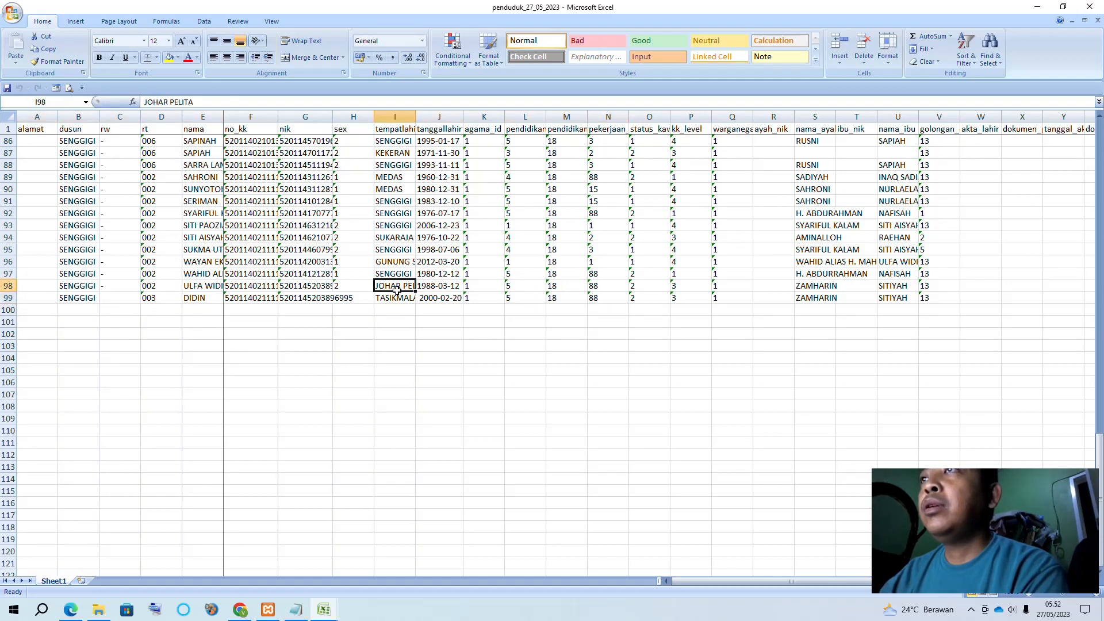
{"action": "left_click", "coordinate": [393, 261]}
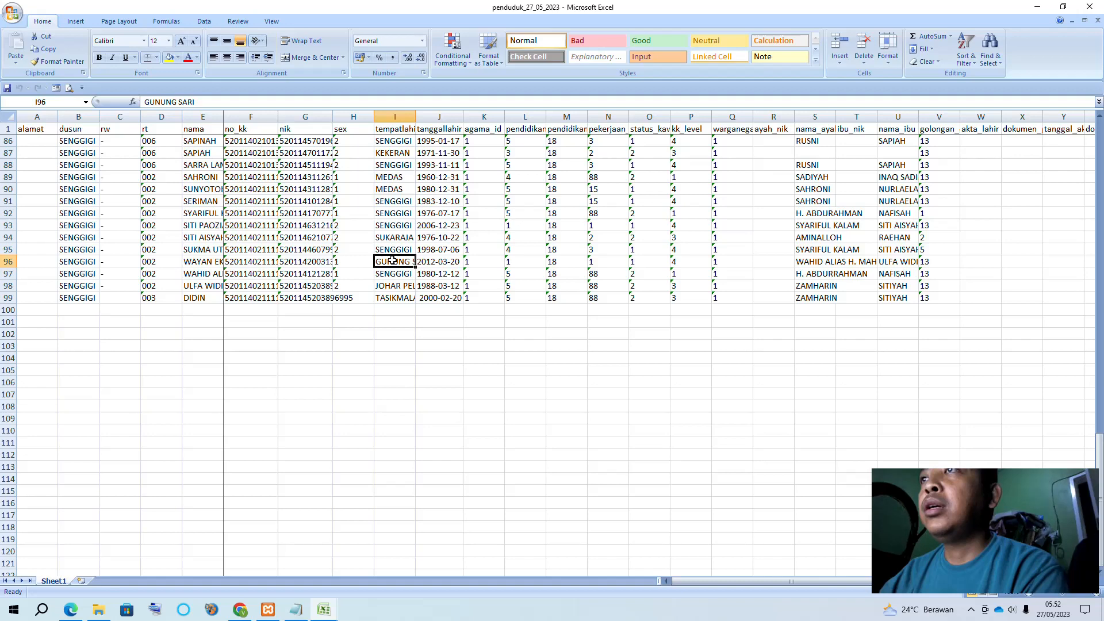
{"action": "left_click", "coordinate": [440, 297]}
{"action": "left_click", "coordinate": [496, 295]}
{"action": "left_click", "coordinate": [576, 298]}
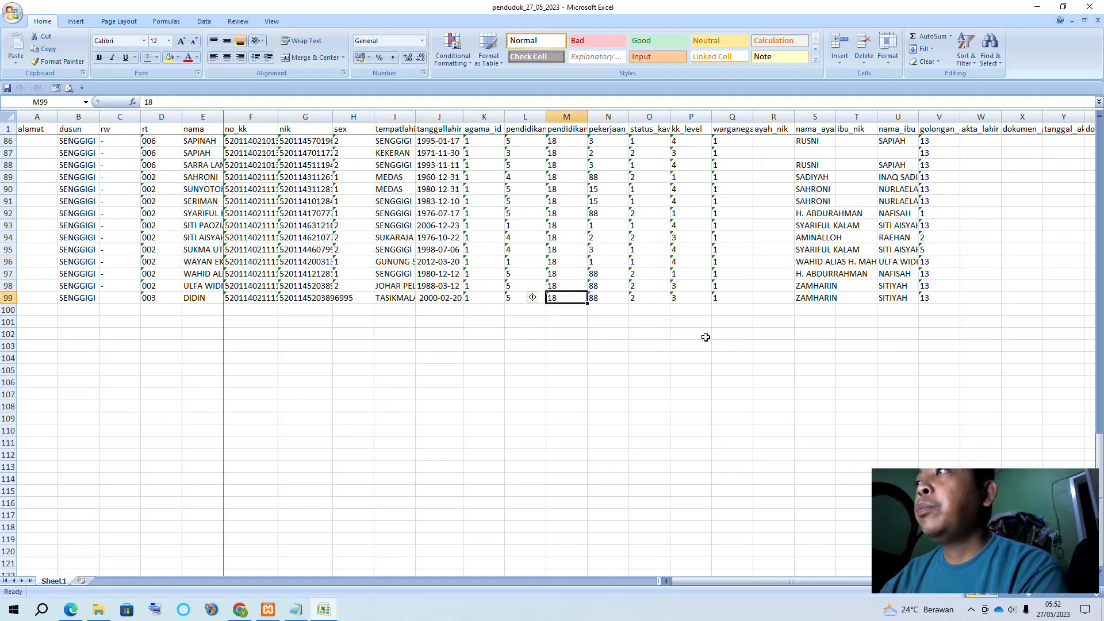
{"action": "left_click_drag", "start_coordinate": [744, 582], "coordinate": [953, 594]}
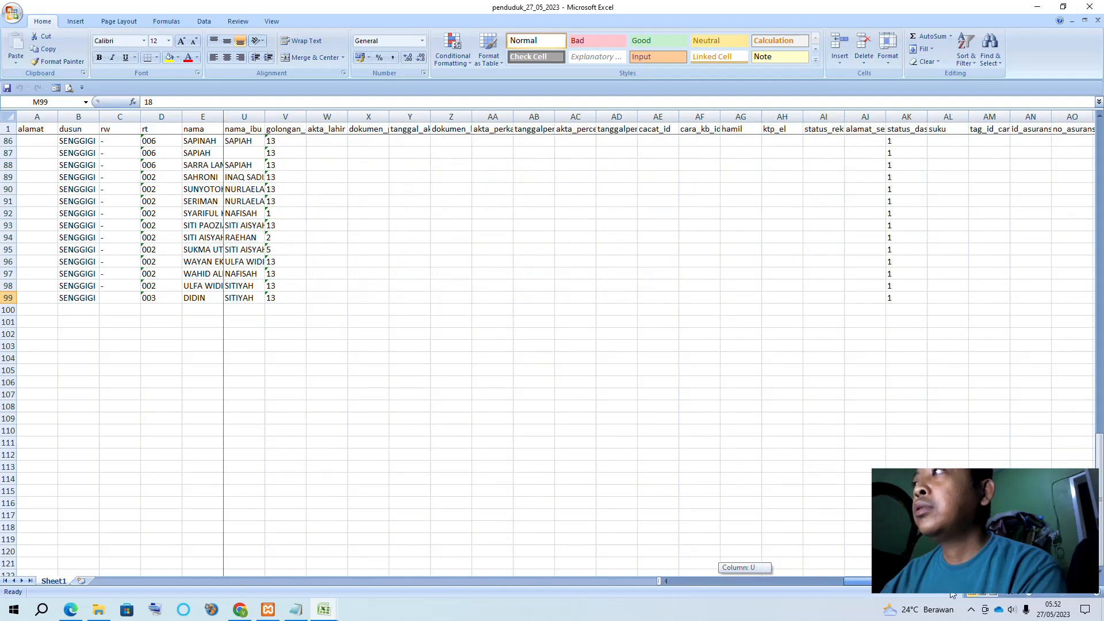
{"action": "left_click_drag", "start_coordinate": [1053, 595], "coordinate": [387, 537]}
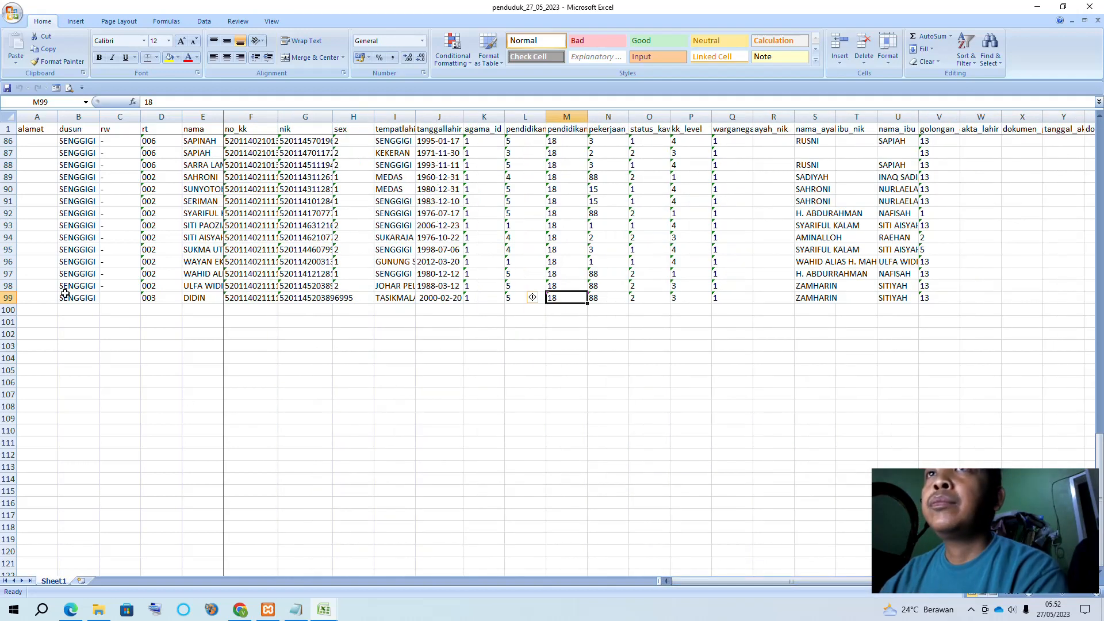
Select DIDIN's entire row 99 and copy it with Ctrl+C
{"action": "left_click", "coordinate": [8, 298]}
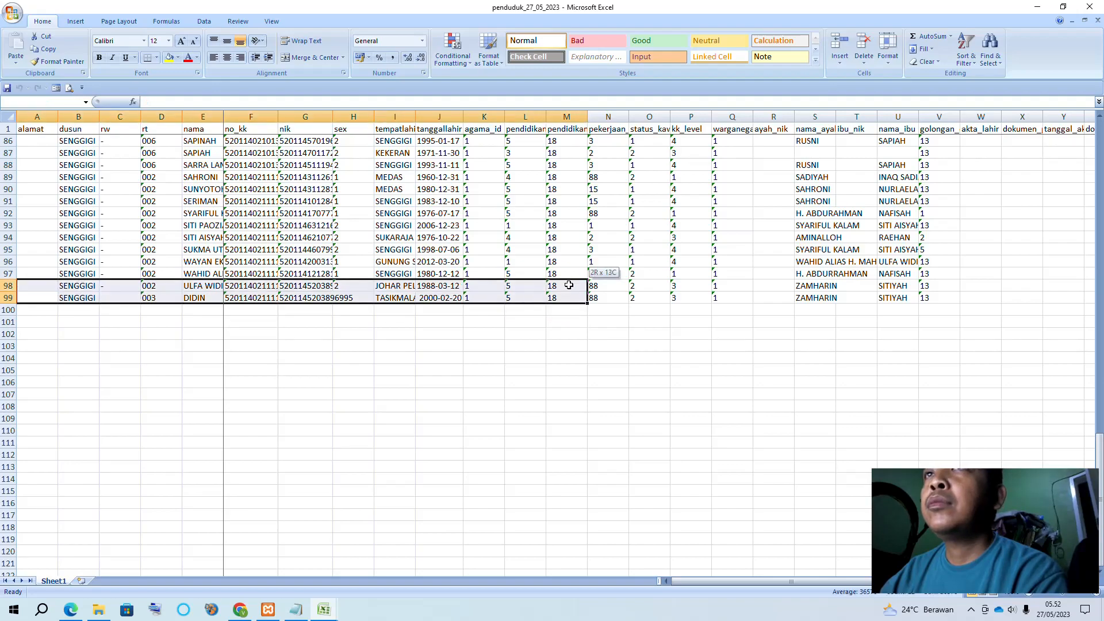
{"action": "scroll", "coordinate": [265, 316], "scroll_direction": "up", "scroll_amount": 20}
{"action": "scroll", "coordinate": [265, 316], "scroll_direction": "down", "scroll_amount": 20}
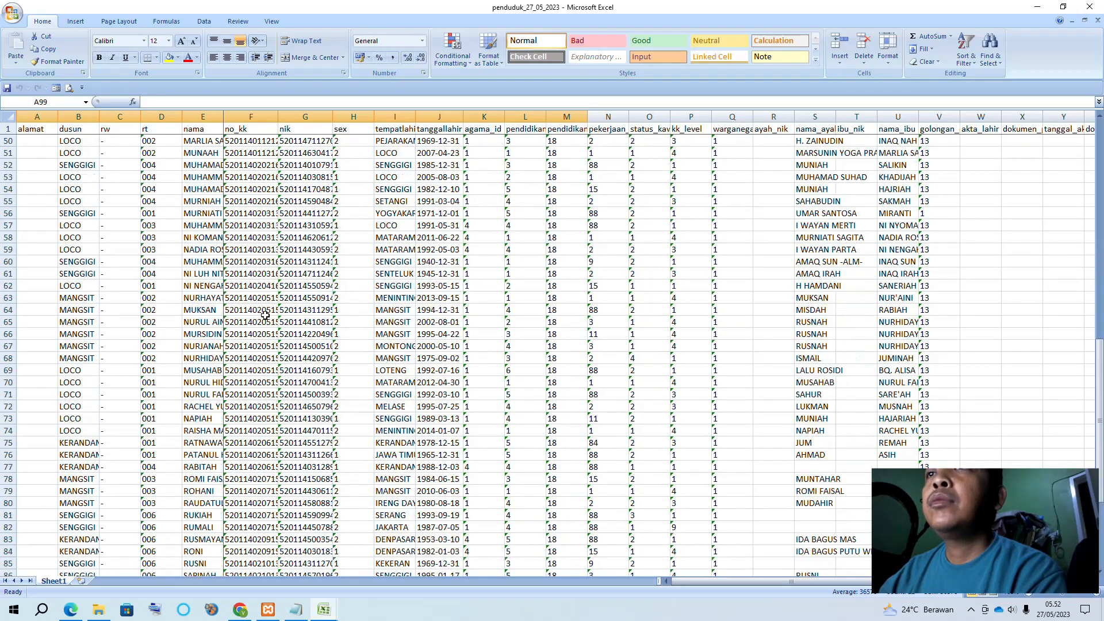
{"action": "left_click_drag", "start_coordinate": [78, 358], "coordinate": [87, 346]}
{"action": "left_click_drag", "start_coordinate": [32, 298], "coordinate": [954, 302]}
{"action": "key", "text": "ctrl+c"}
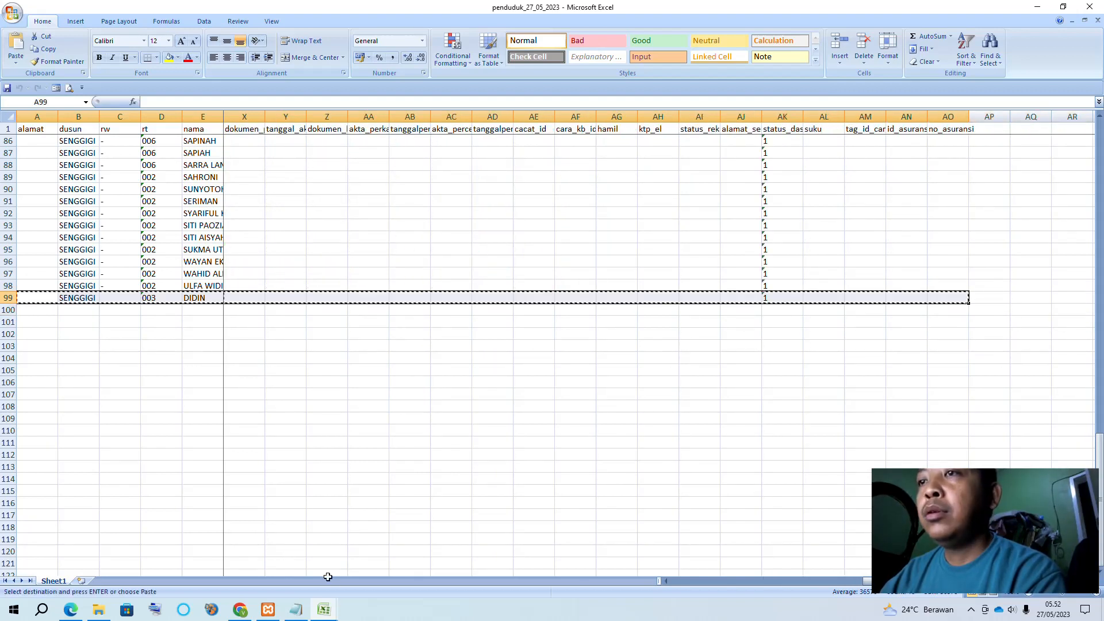
{"action": "mouse_move", "coordinate": [324, 610]}
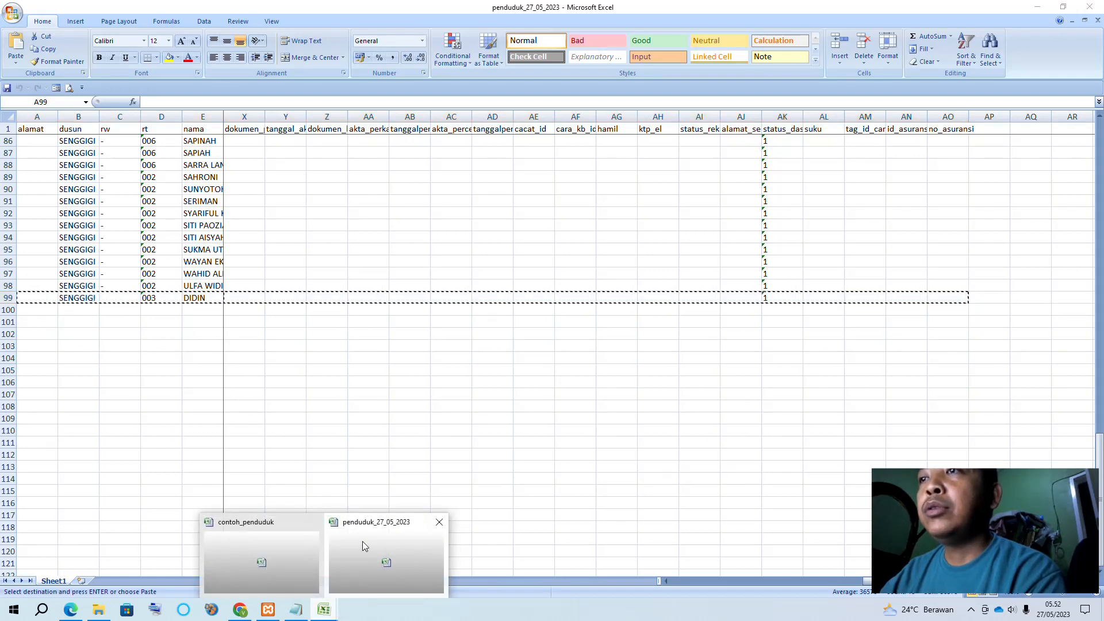
Open FormatImporExcel from Downloads and enable its macro content via the Security Warning
{"action": "left_click", "coordinate": [275, 568]}
{"action": "left_click", "coordinate": [106, 615]}
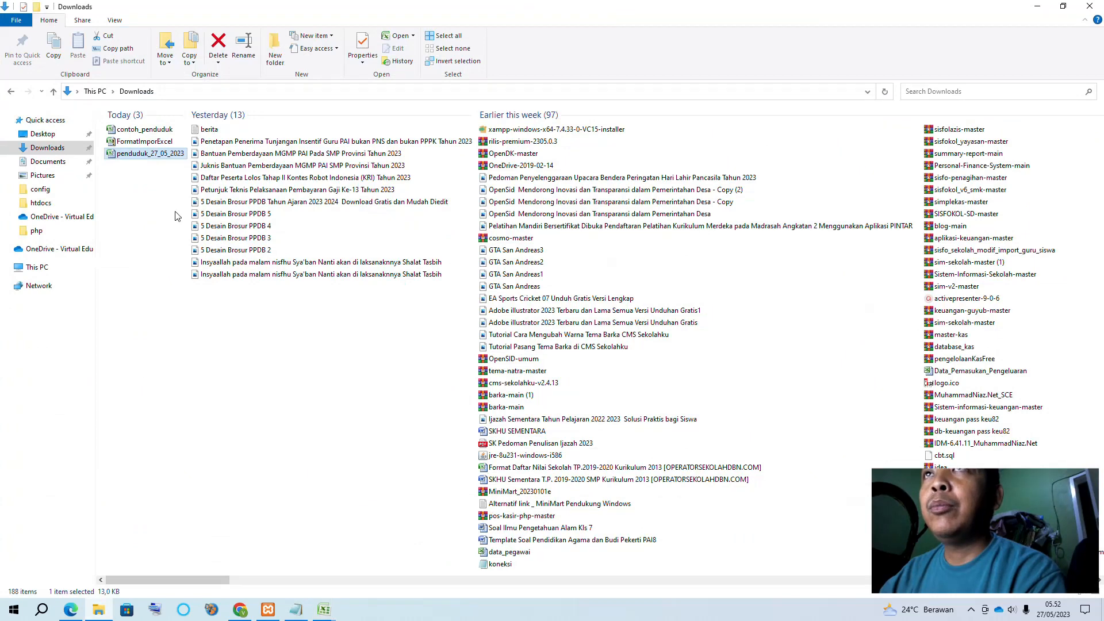
{"action": "double_click", "coordinate": [139, 143]}
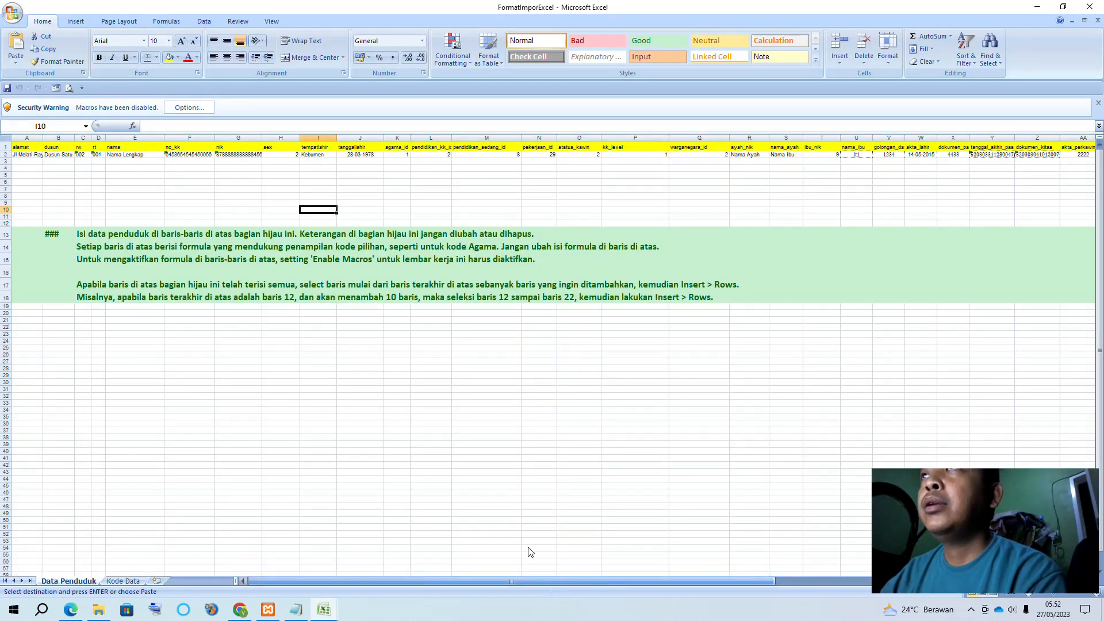
{"action": "left_click", "coordinate": [18, 153]}
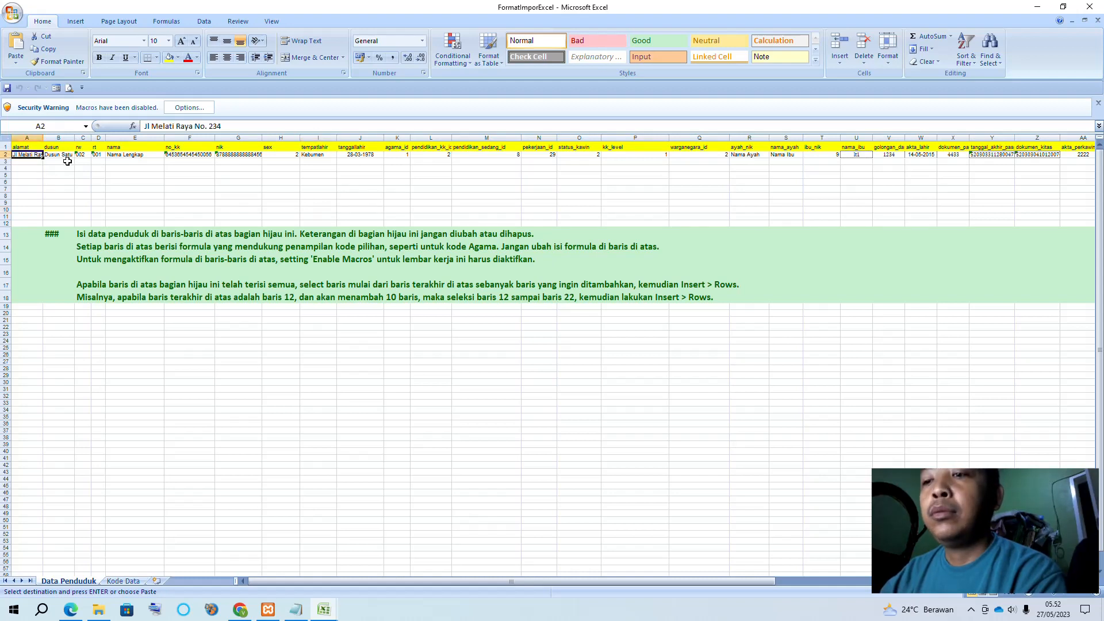
{"action": "left_click", "coordinate": [190, 107]}
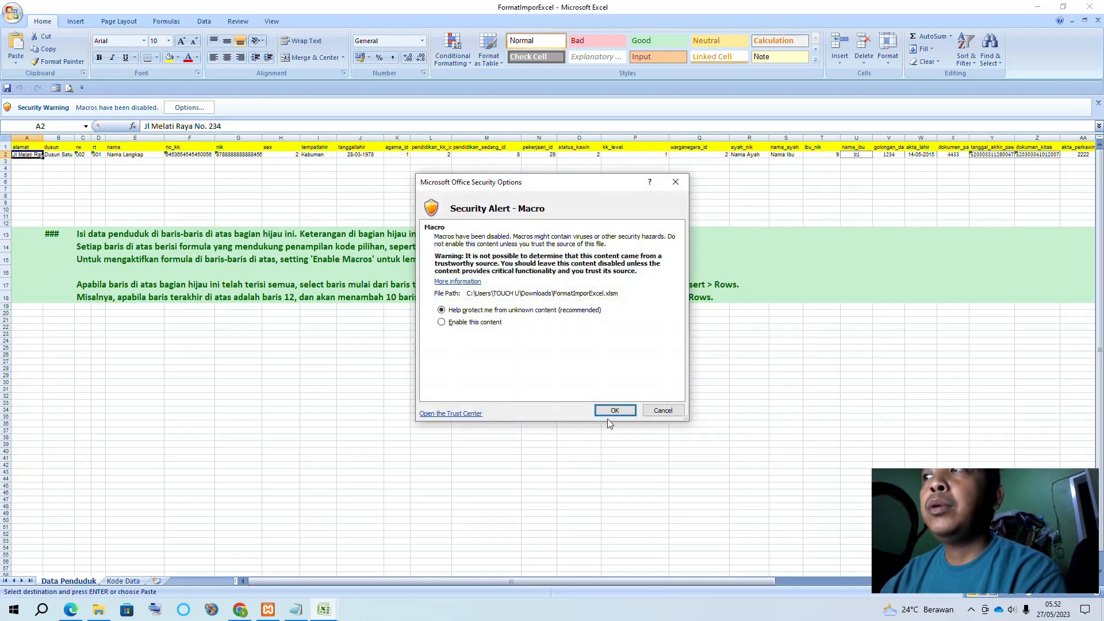
{"action": "left_click", "coordinate": [469, 323]}
{"action": "left_click", "coordinate": [614, 411]}
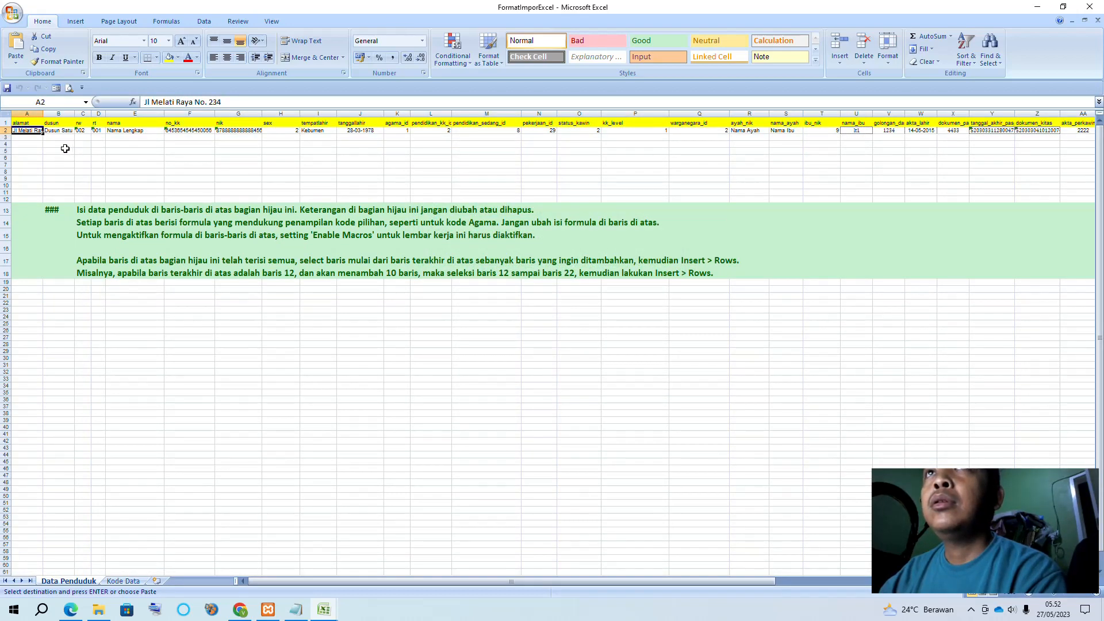
Paste DIDIN's record over the sample row 2 and return to OpenSID
{"action": "key", "text": "ctrl+v"}
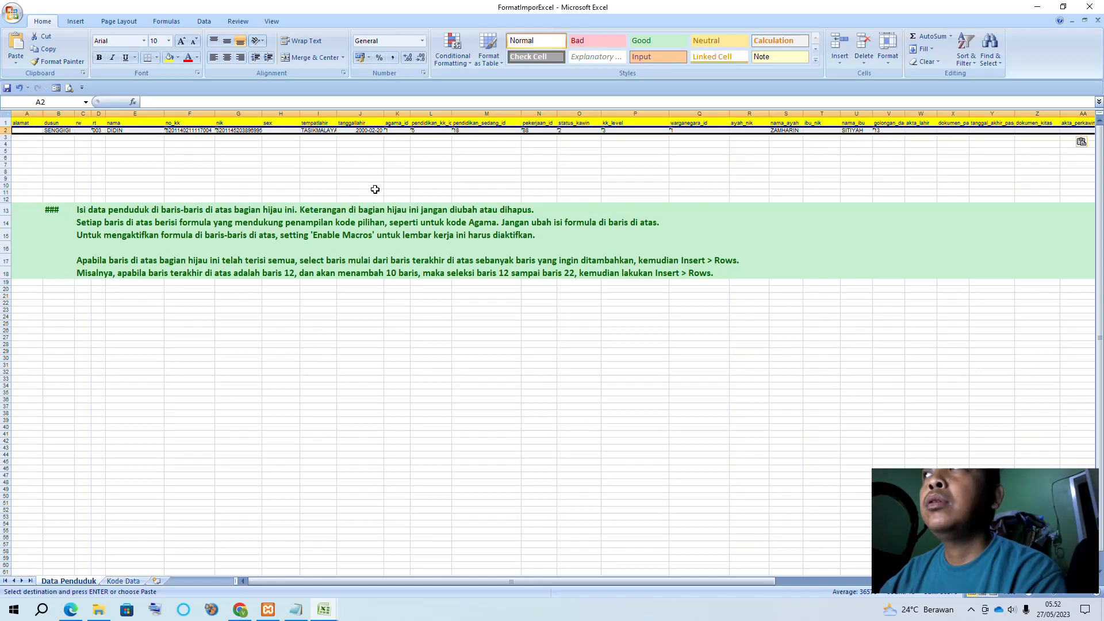
{"action": "left_click", "coordinate": [487, 199]}
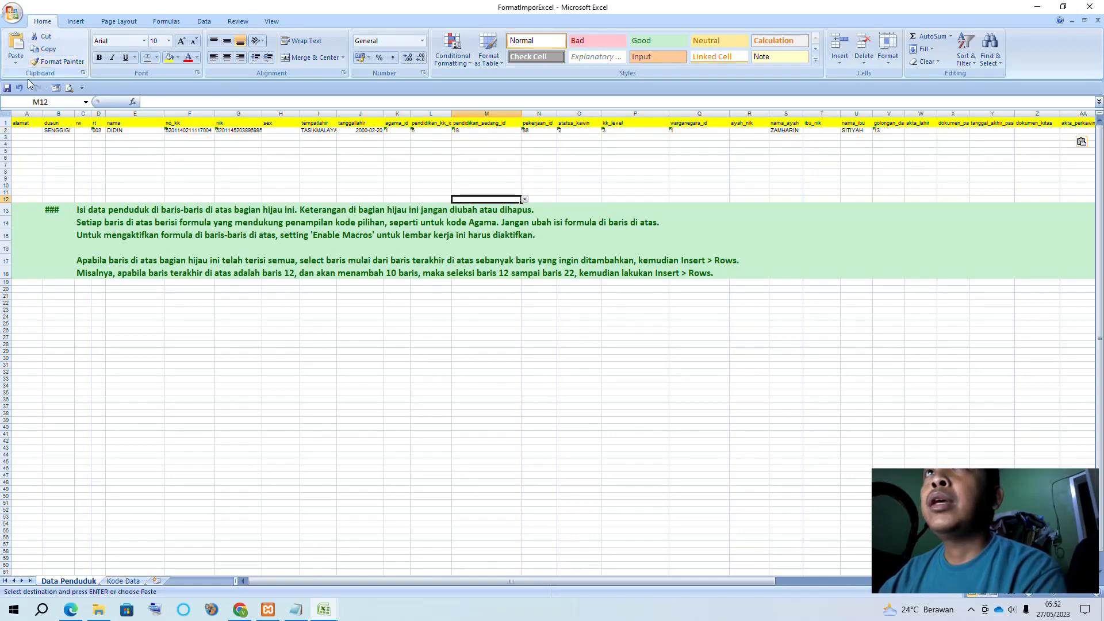
{"action": "left_click", "coordinate": [239, 609]}
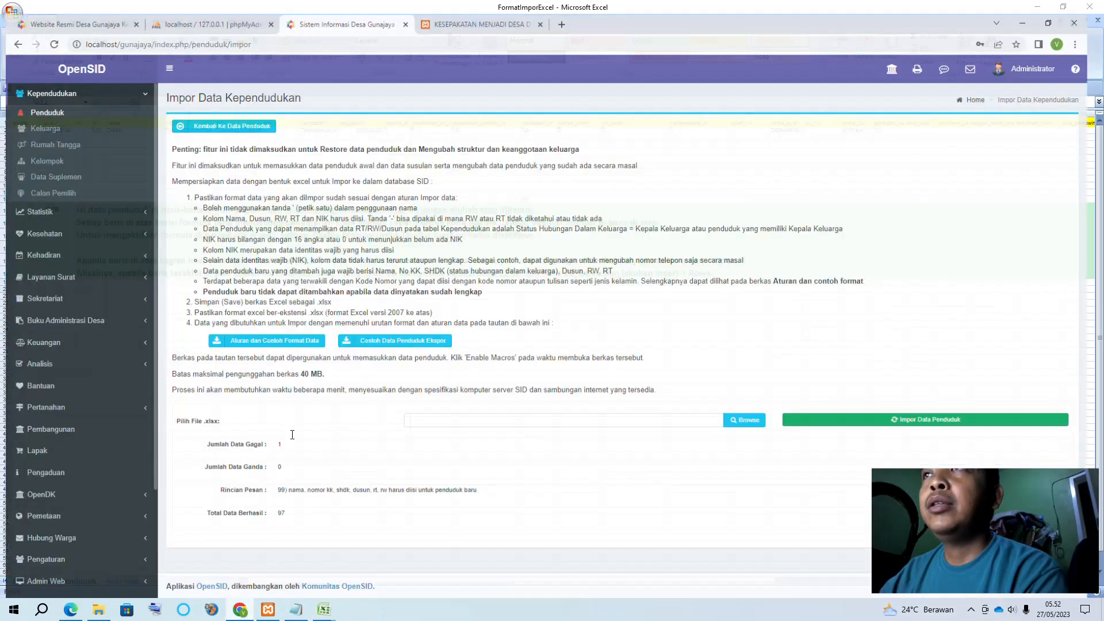
Import the FormatImporExcel file into OpenSID and review the result
{"action": "left_click", "coordinate": [687, 415]}
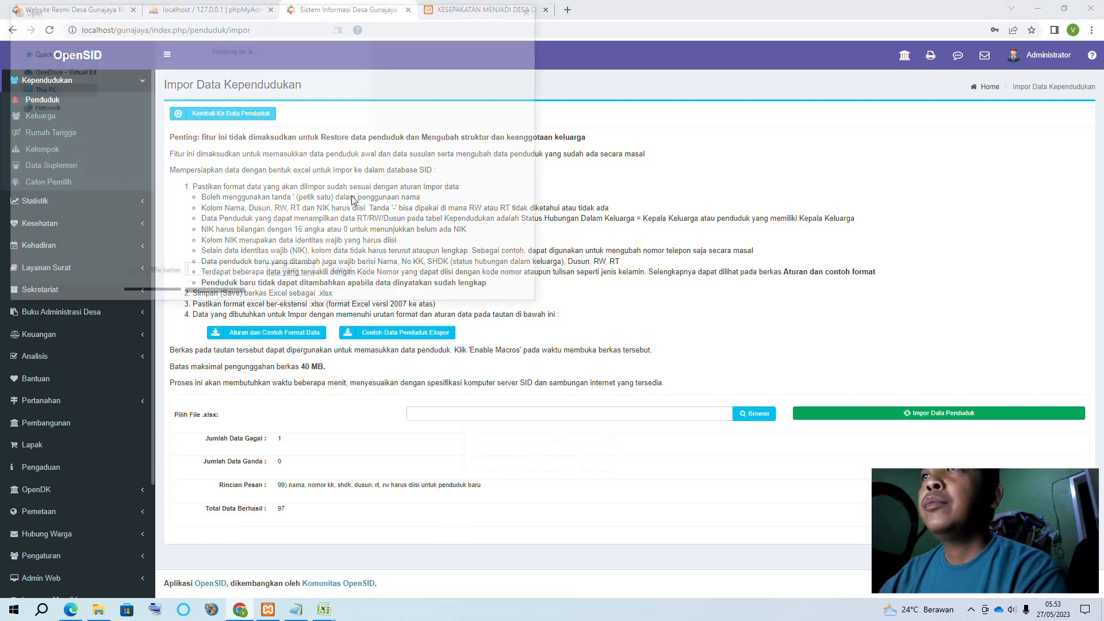
{"action": "double_click", "coordinate": [135, 112]}
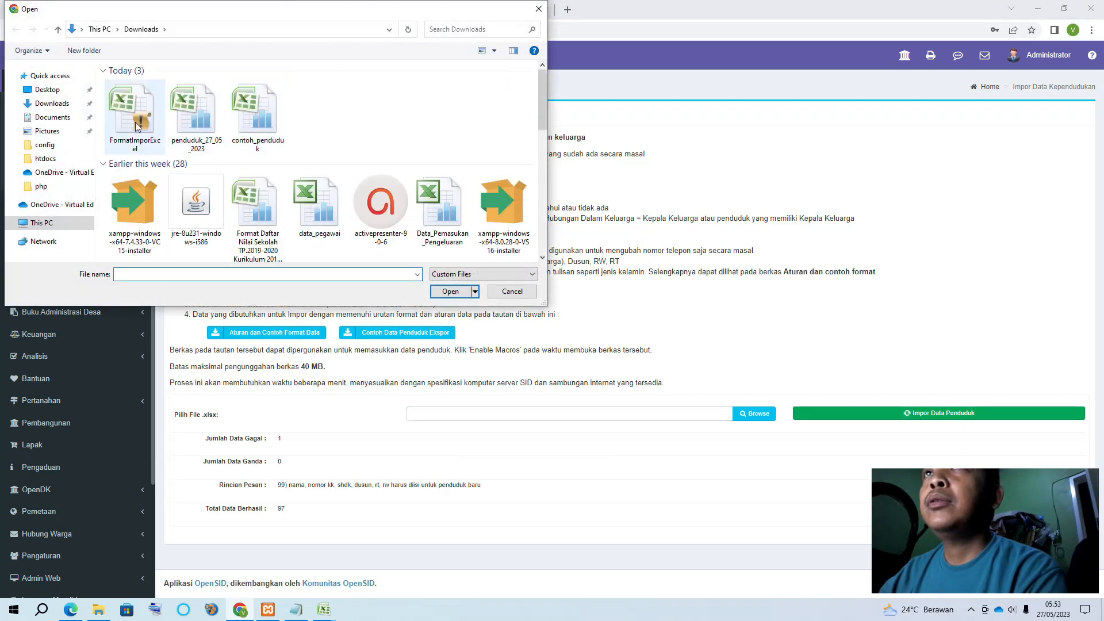
{"action": "left_click", "coordinate": [881, 415]}
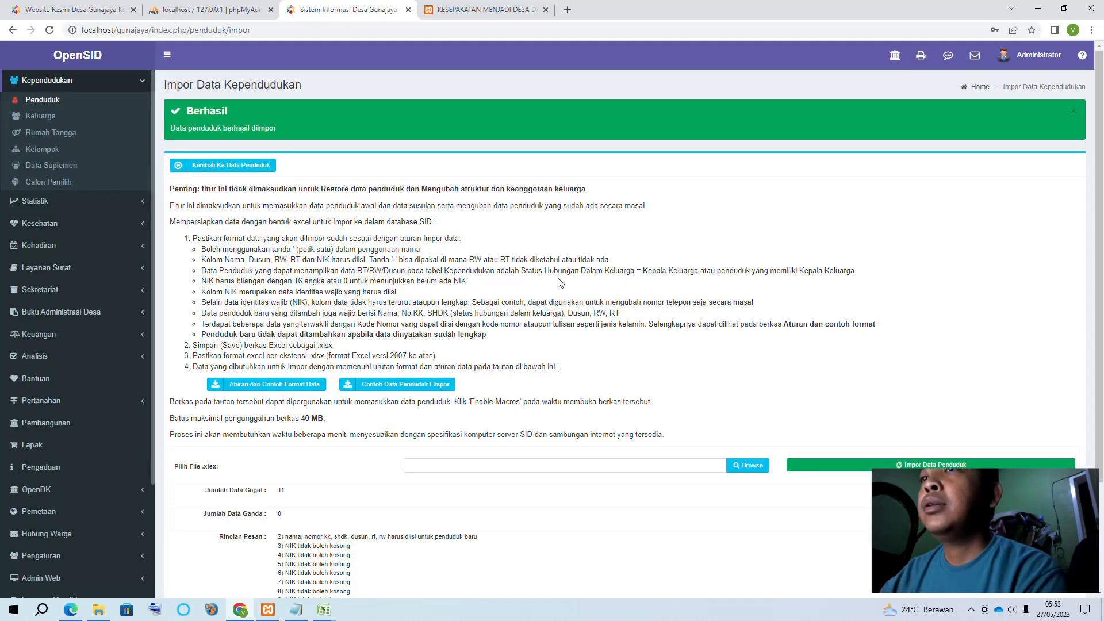
{"action": "scroll", "coordinate": [558, 279], "scroll_direction": "down", "scroll_amount": 3}
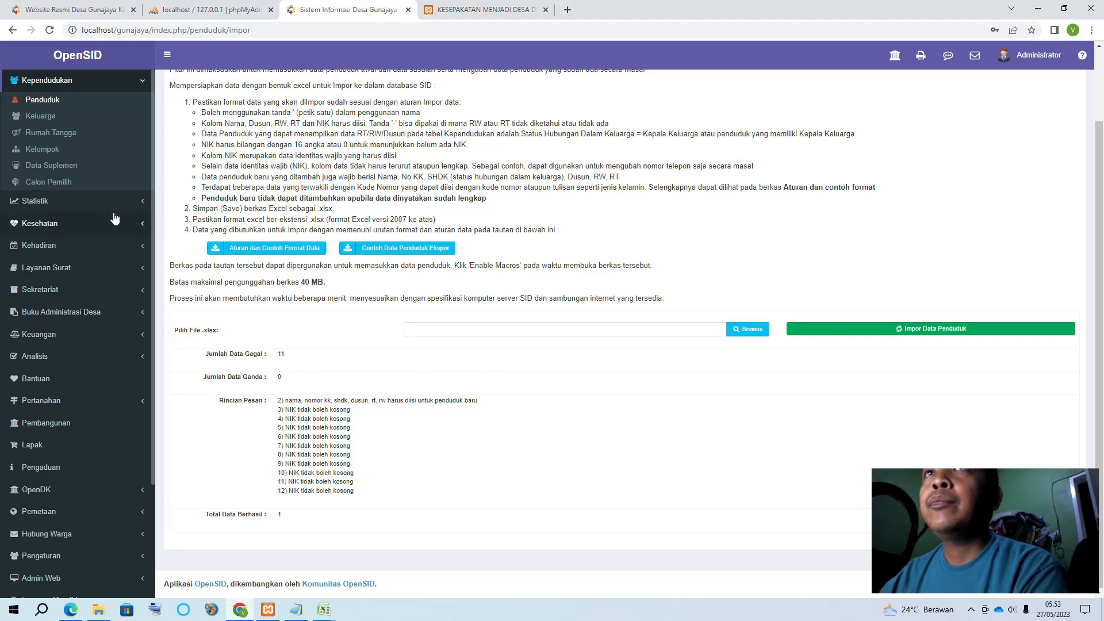
{"action": "scroll", "coordinate": [51, 206], "scroll_direction": "up", "scroll_amount": 2}
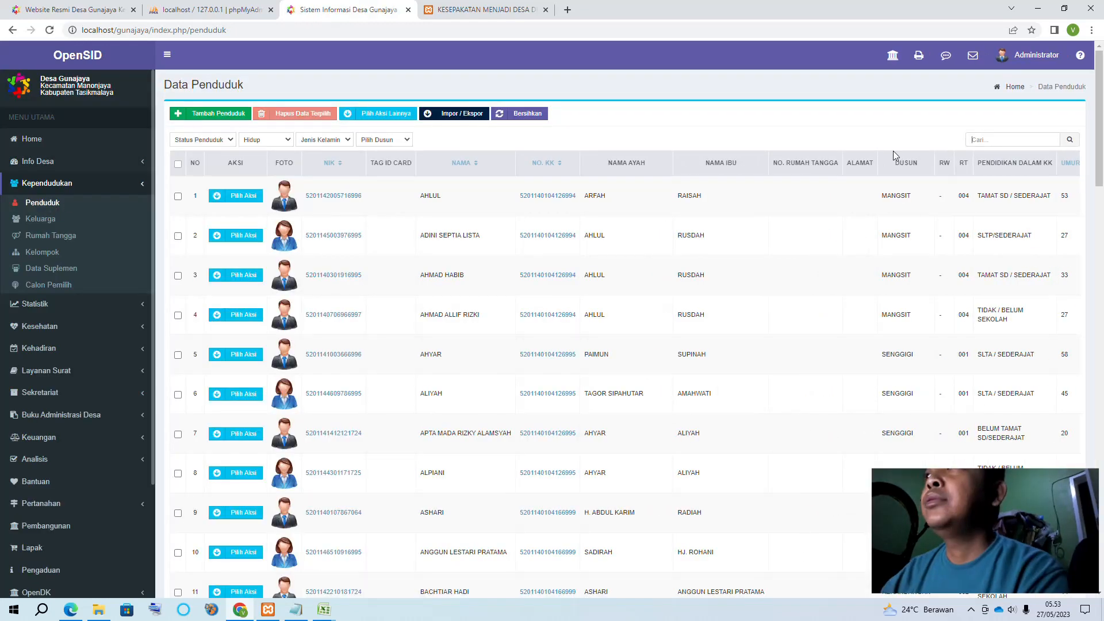
Search the resident list for DIDIN, which returns 'Data Tidak Tersedia'
{"action": "left_click", "coordinate": [1006, 140]}
{"action": "type", "text": "DIDI"}
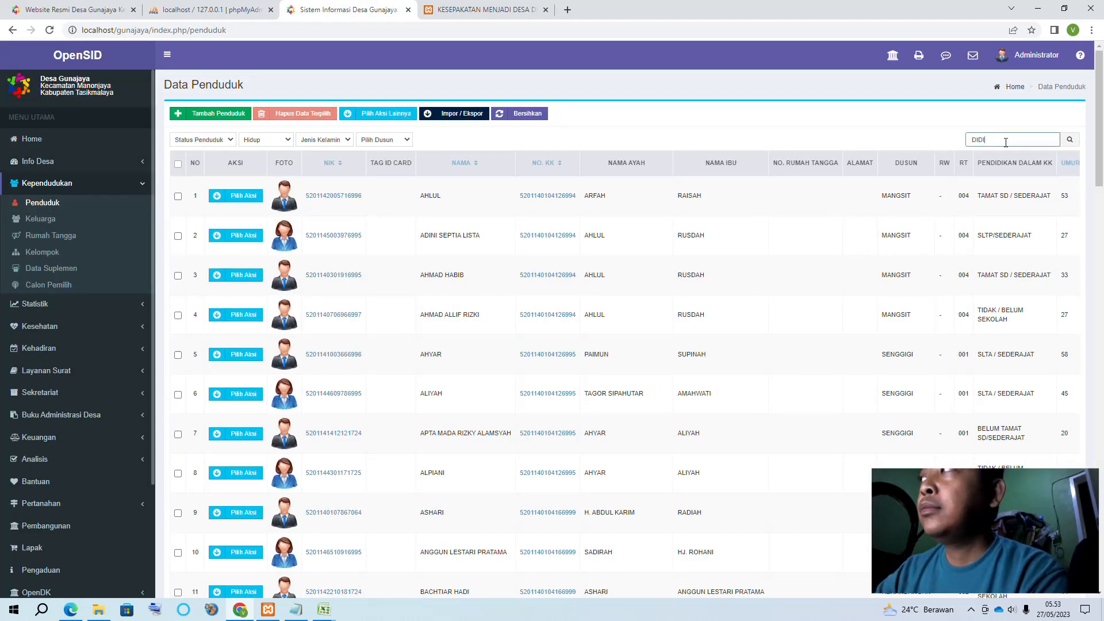
{"action": "type", "text": "N"}
{"action": "key", "text": "Return"}
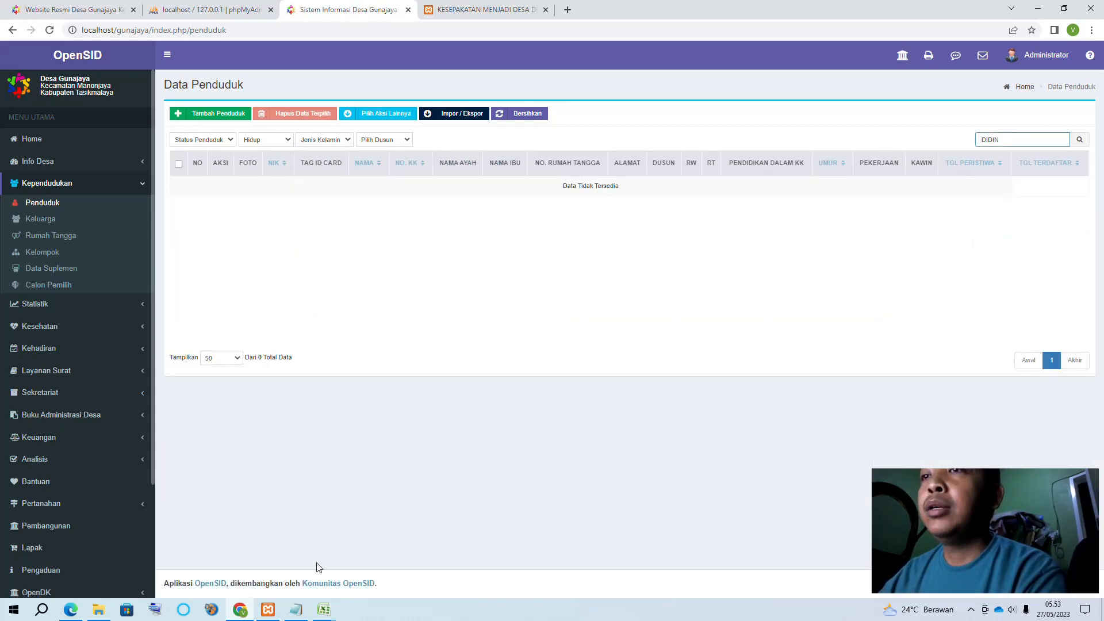
{"action": "left_click", "coordinate": [327, 613]}
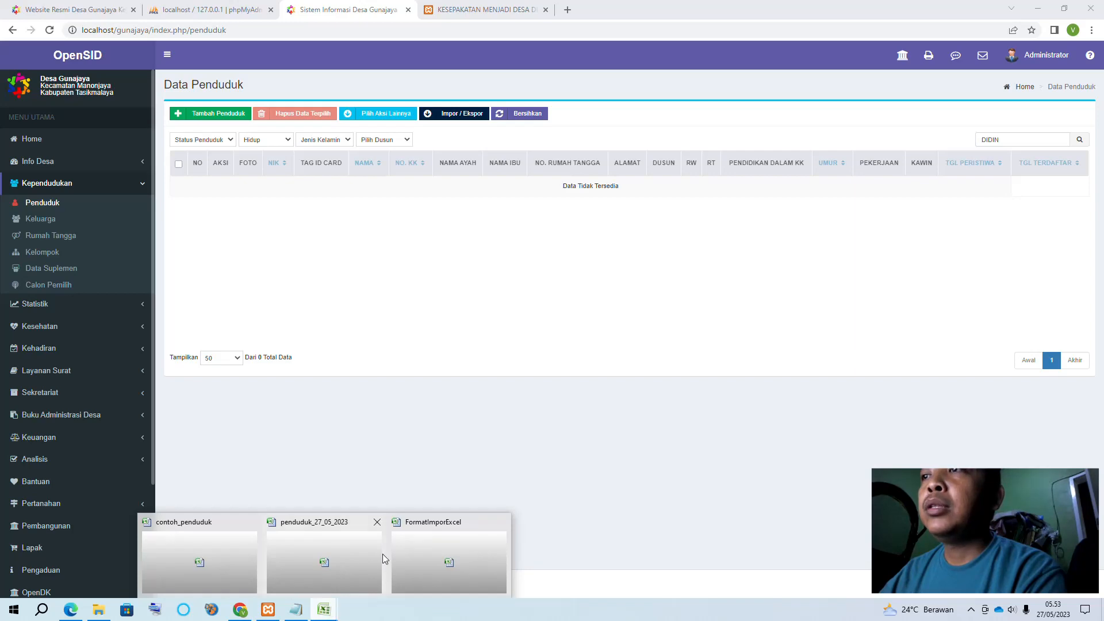
Paste DIDIN's row as values only into row 99 of contoh_penduduk
{"action": "left_click", "coordinate": [208, 541]}
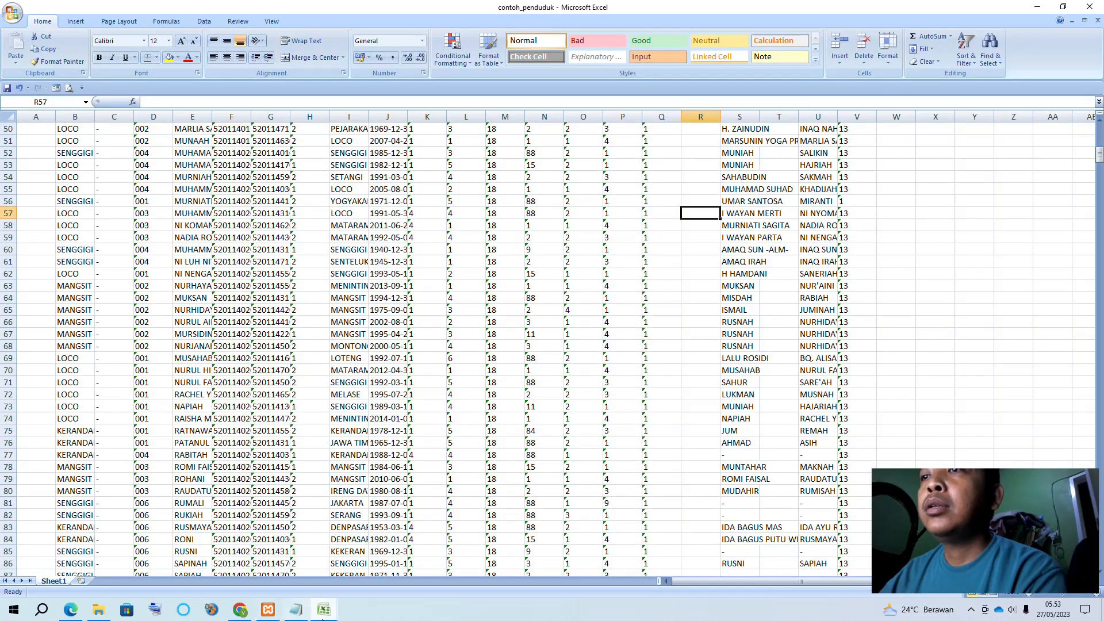
{"action": "mouse_move", "coordinate": [323, 616]}
{"action": "left_click", "coordinate": [341, 537]}
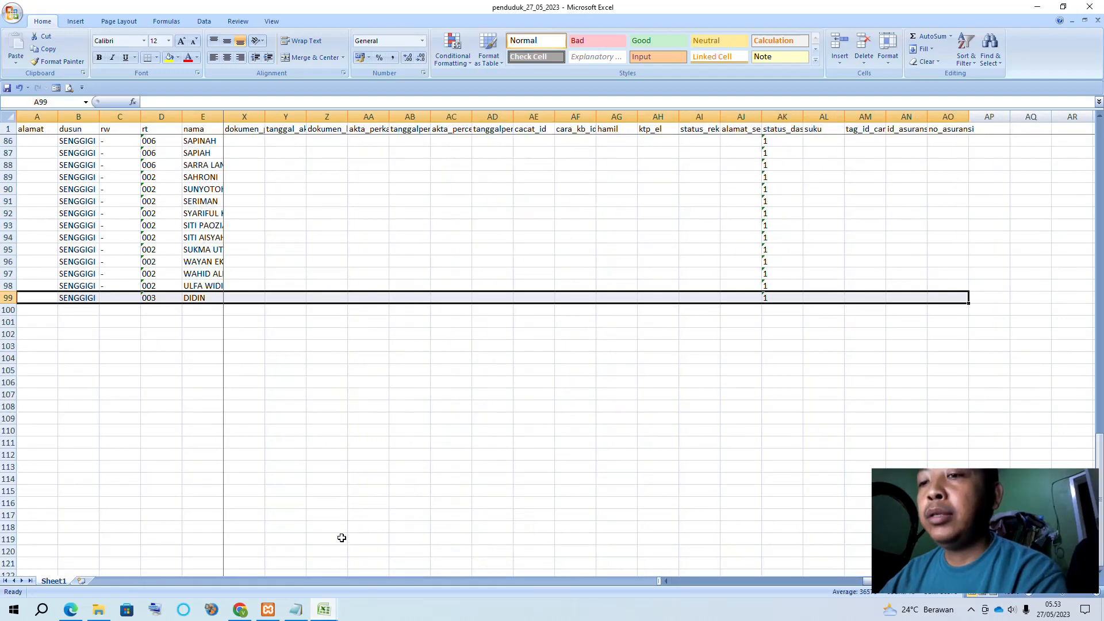
{"action": "left_click", "coordinate": [201, 554]}
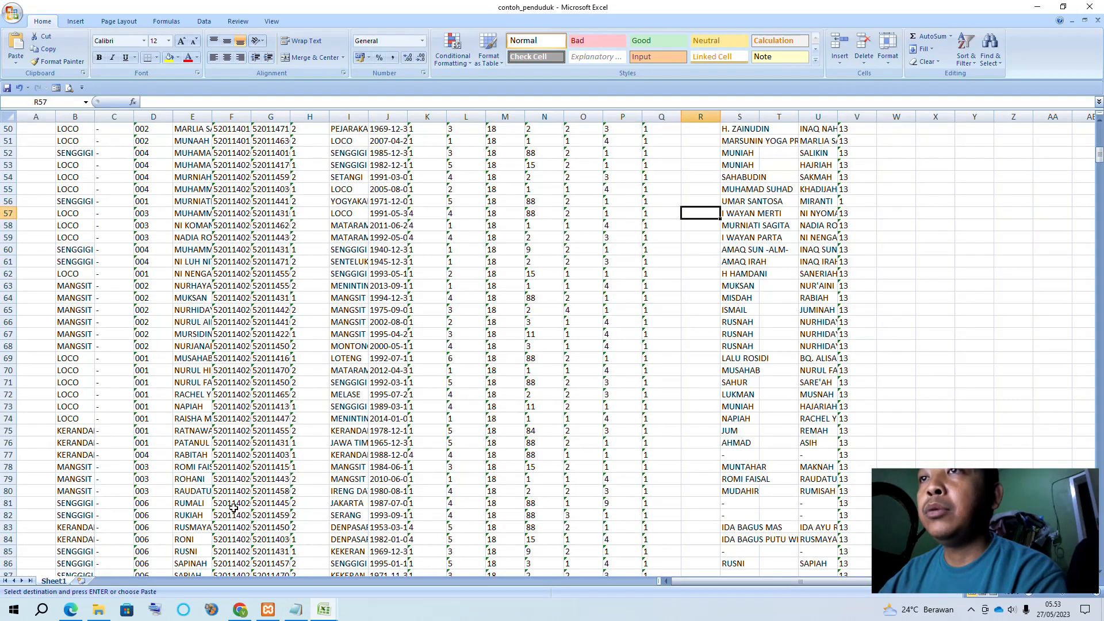
{"action": "right_click", "coordinate": [39, 396]}
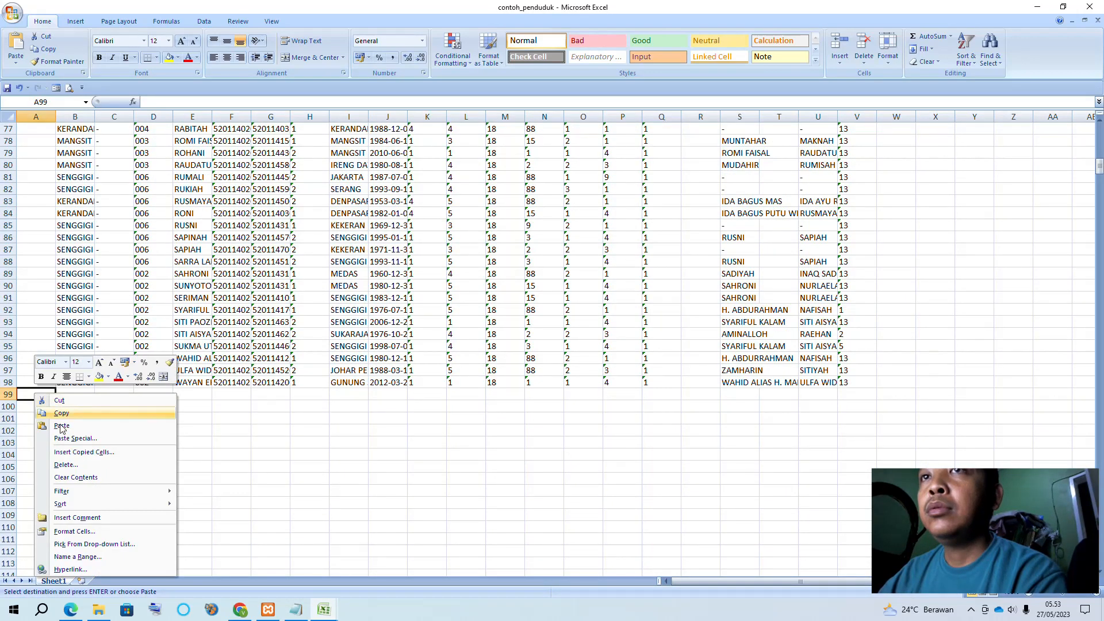
{"action": "left_click", "coordinate": [72, 439]}
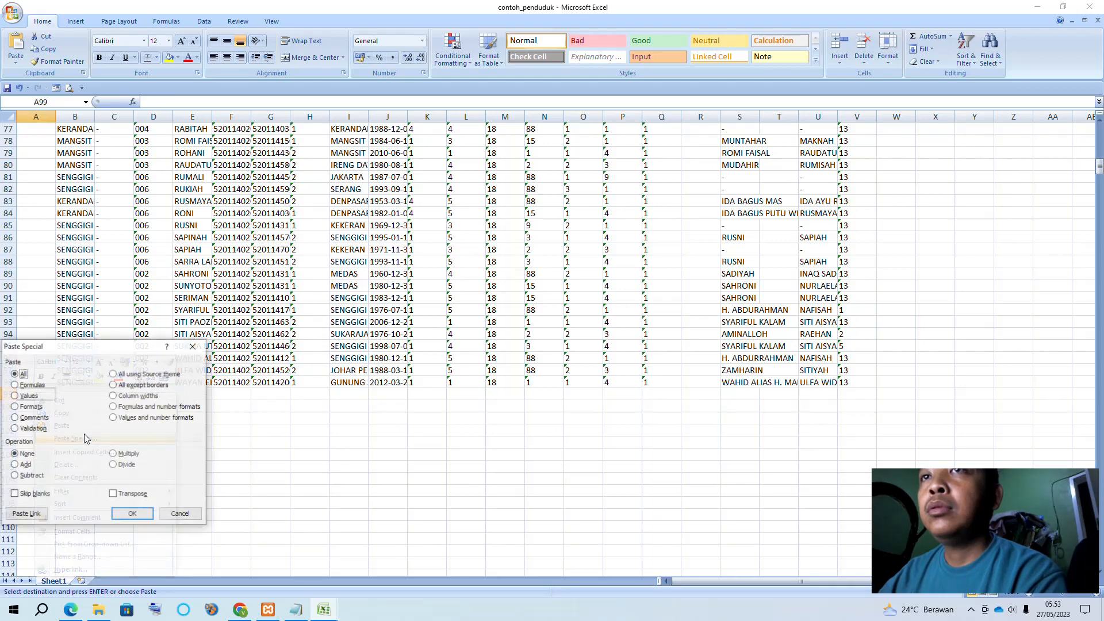
{"action": "left_click", "coordinate": [28, 396]}
{"action": "left_click", "coordinate": [132, 515]}
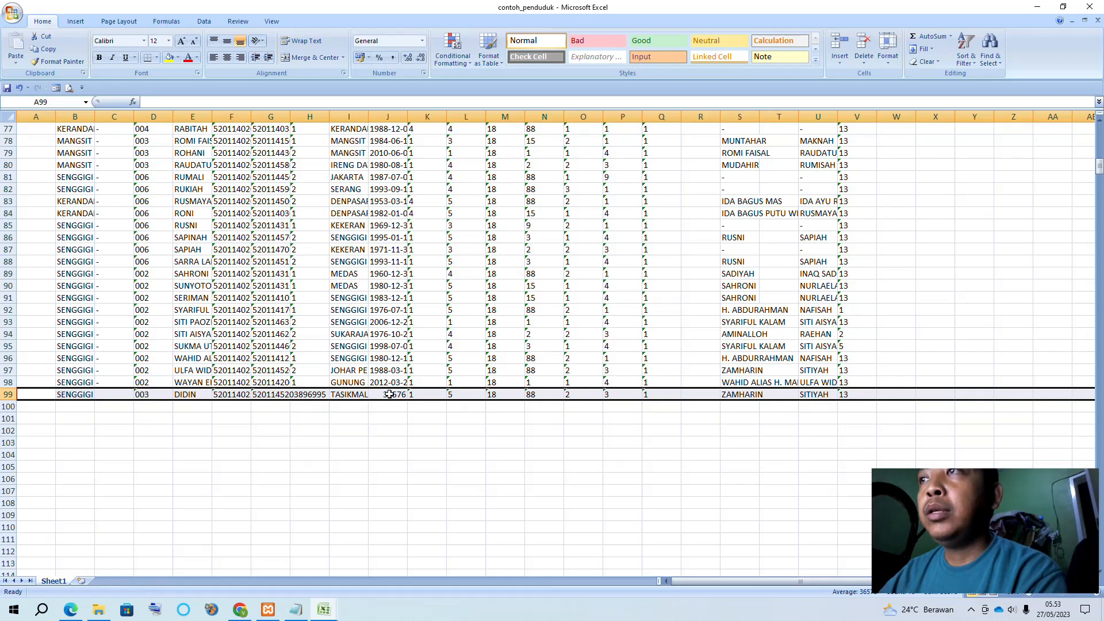
Fill J98's date format into J99, correct it to 2000-03-21, and close both workbooks
{"action": "left_click", "coordinate": [389, 394]}
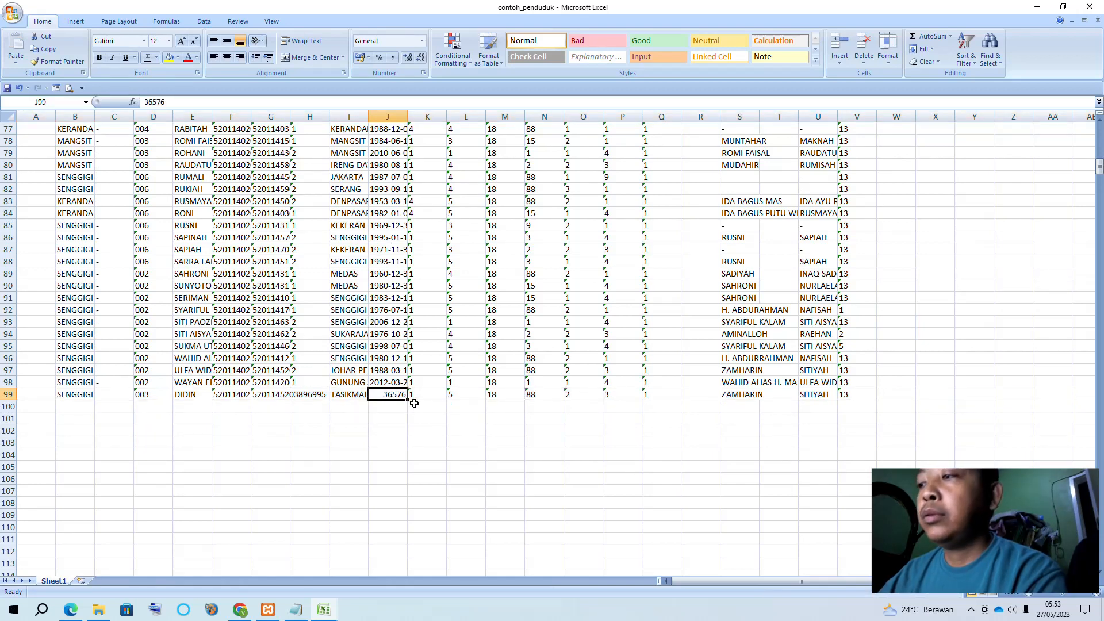
{"action": "left_click", "coordinate": [405, 384]}
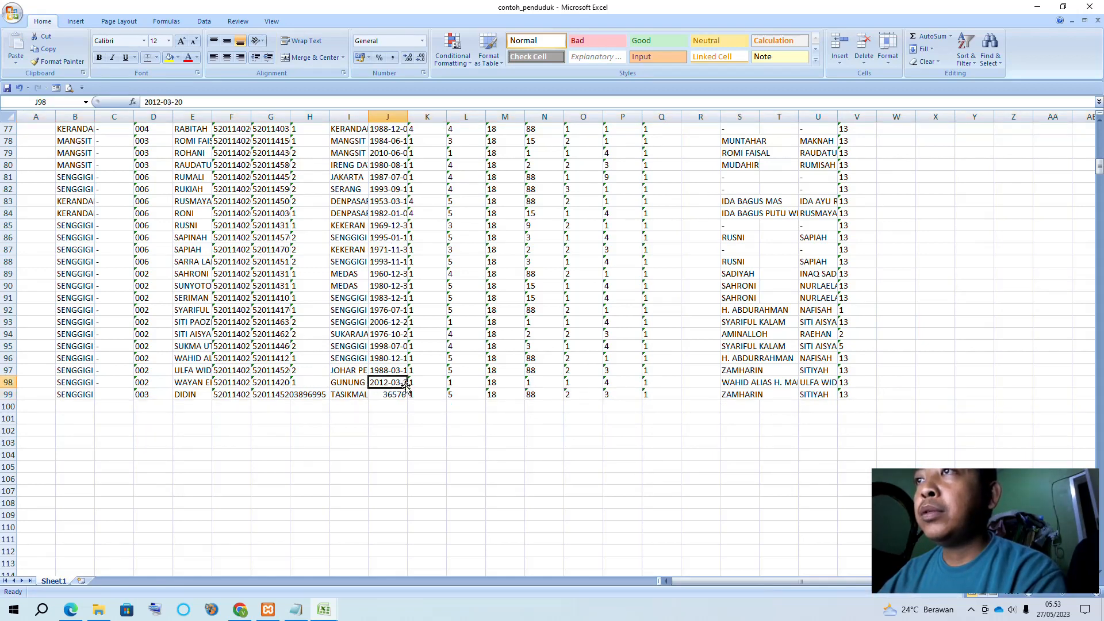
{"action": "left_click_drag", "start_coordinate": [406, 384], "coordinate": [407, 400]}
{"action": "left_click", "coordinate": [410, 429]}
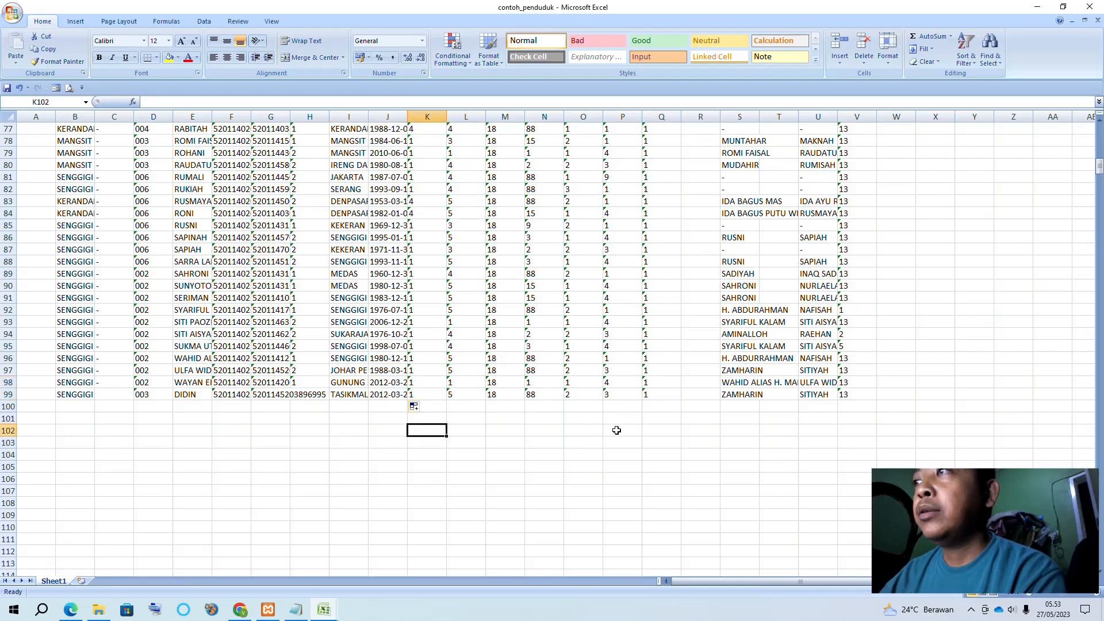
{"action": "double_click", "coordinate": [391, 394]}
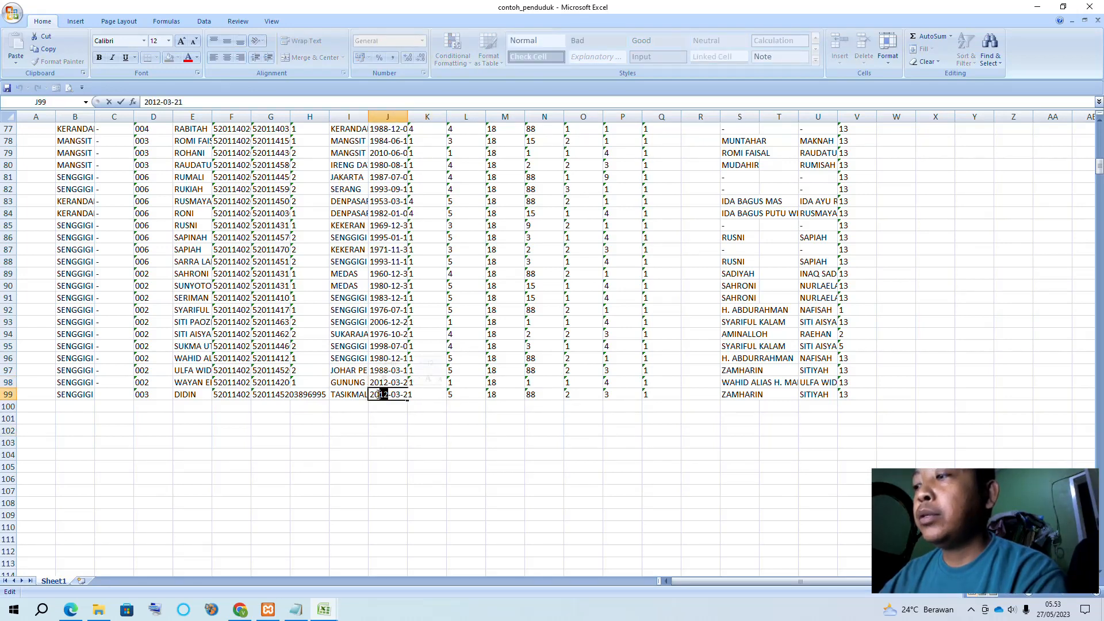
{"action": "type", "text": "00"}
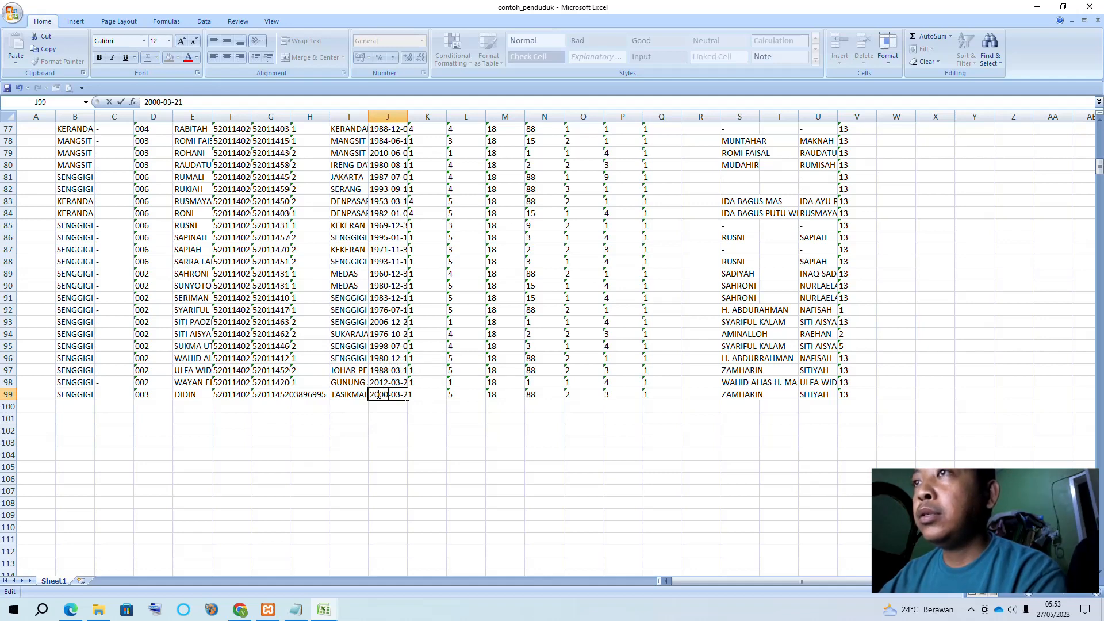
{"action": "left_click", "coordinate": [423, 441]}
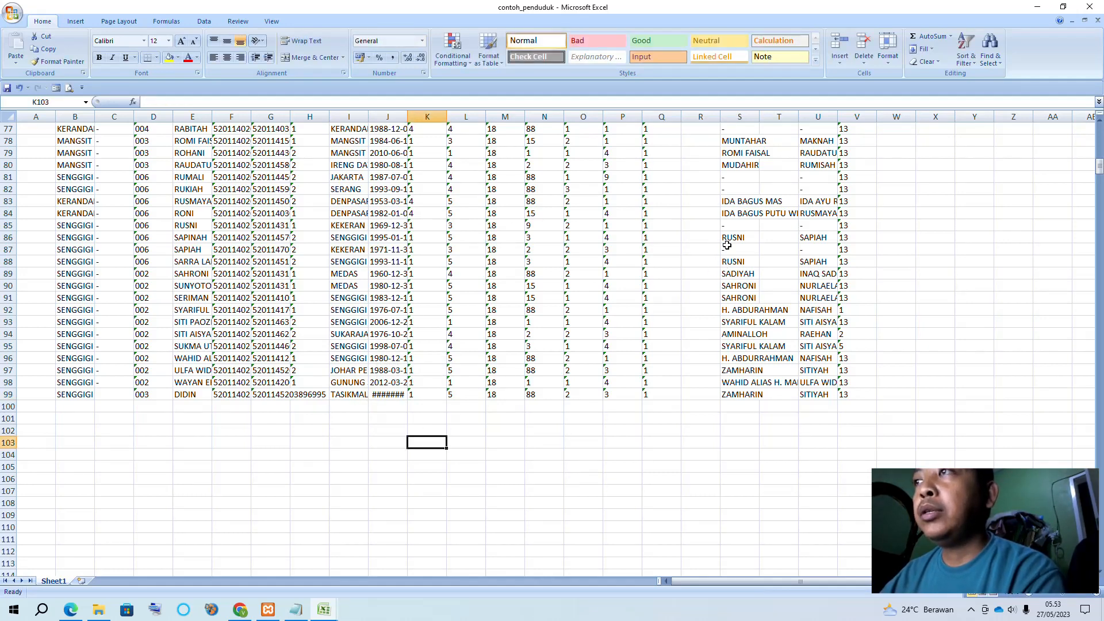
{"action": "left_click", "coordinate": [1092, 7]}
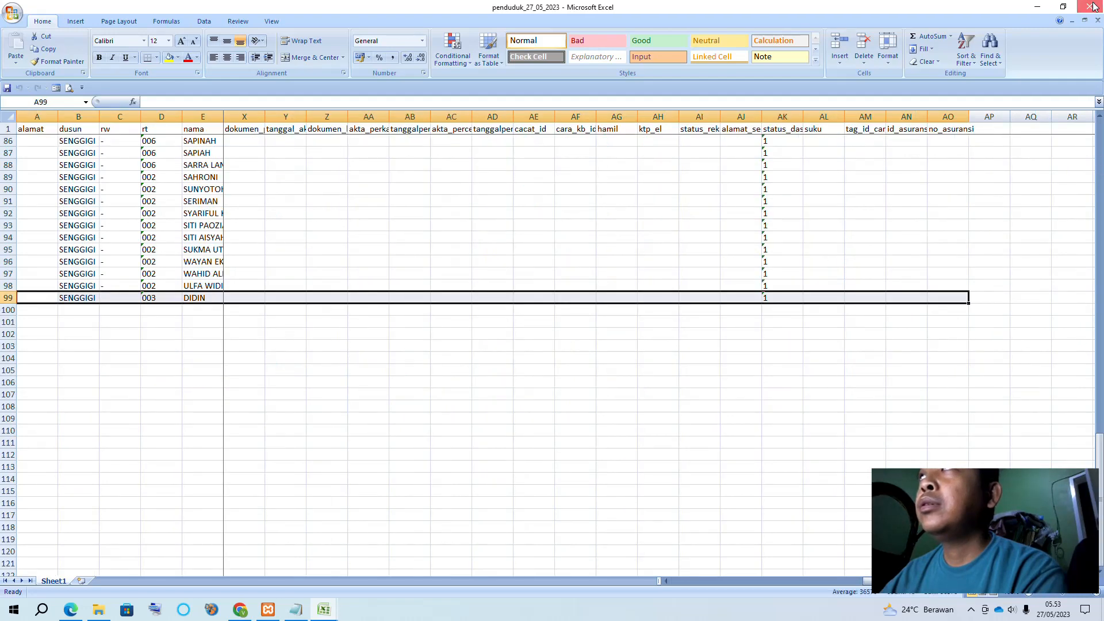
{"action": "left_click", "coordinate": [1092, 7]}
Import contoh_penduduk via Impor / Ekspor > Impor Penduduk, yielding 97 imported and one rejected
{"action": "left_click", "coordinate": [1092, 7]}
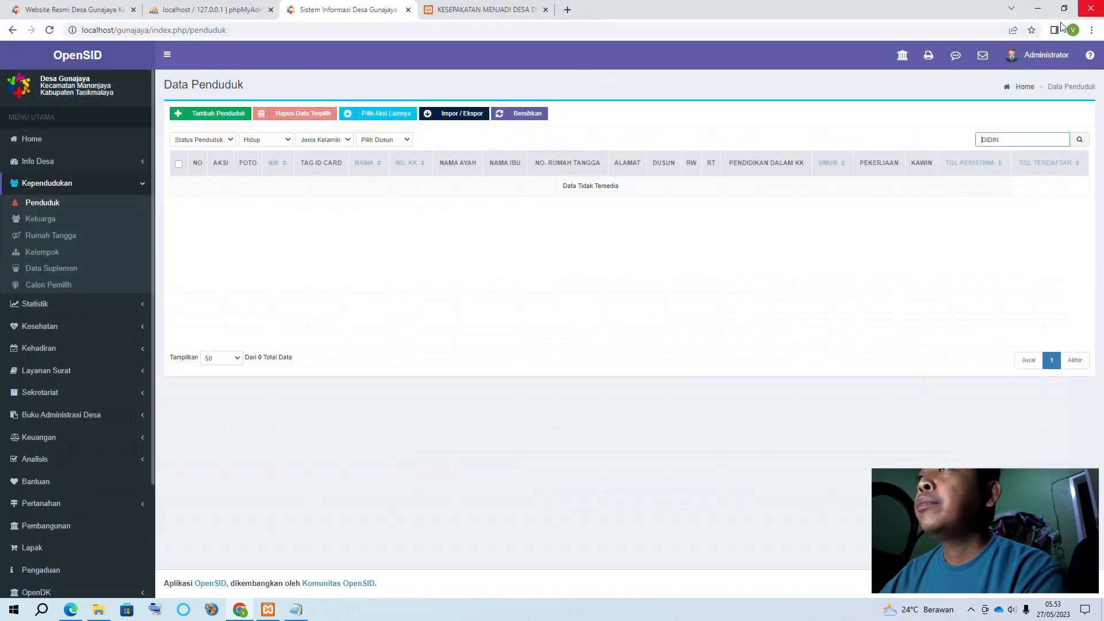
{"action": "left_click", "coordinate": [459, 114]}
{"action": "left_click", "coordinate": [461, 132]}
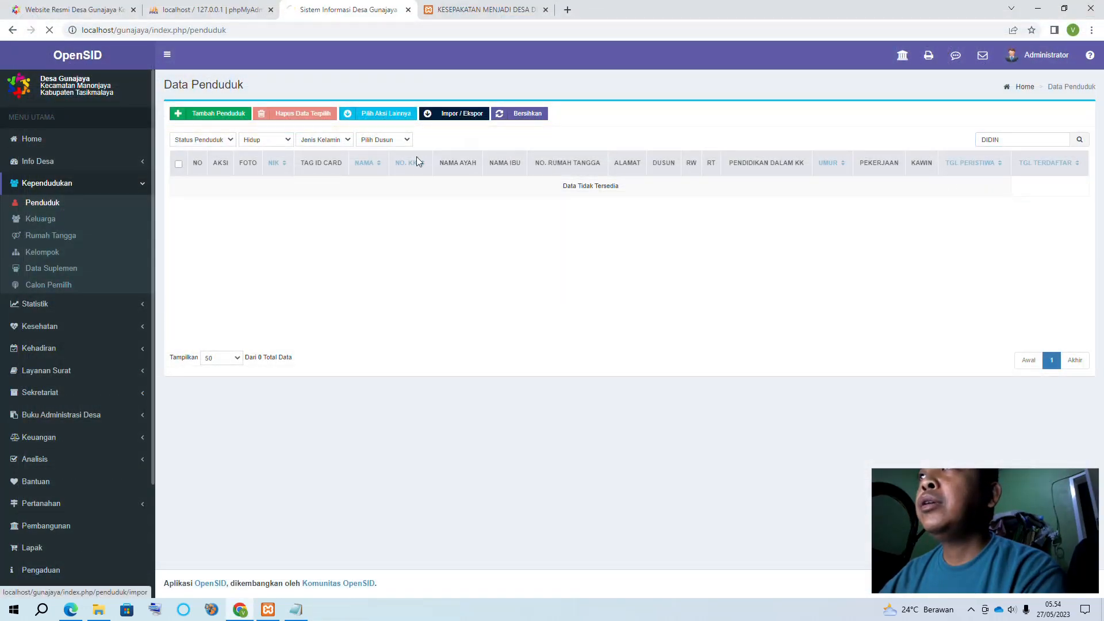
{"action": "left_click", "coordinate": [479, 411]}
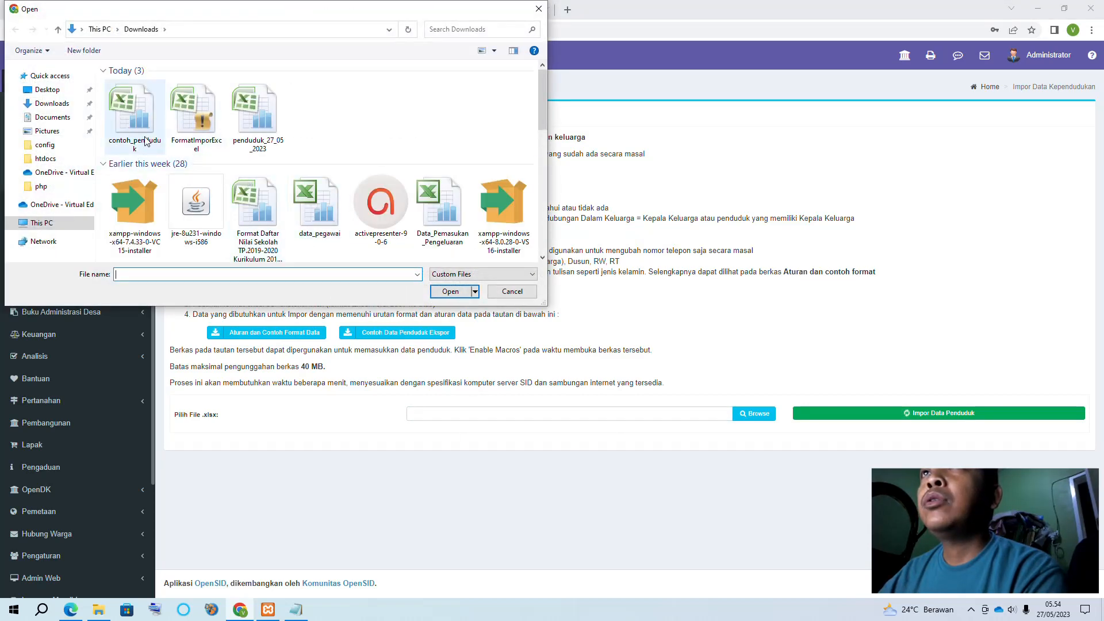
{"action": "double_click", "coordinate": [145, 141]}
{"action": "left_click", "coordinate": [857, 413]}
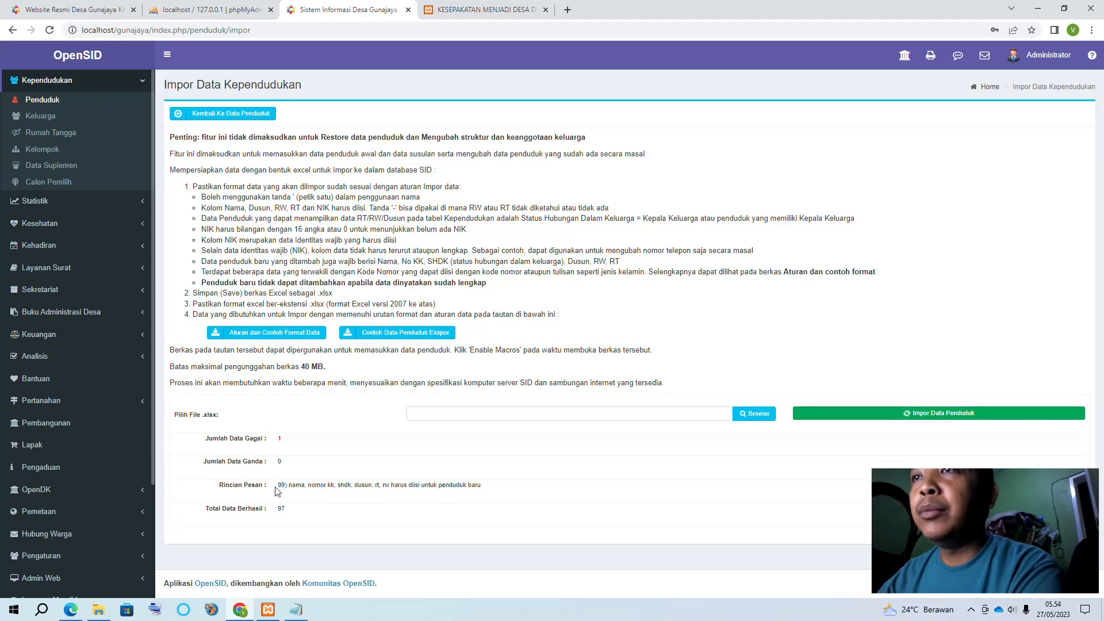
{"action": "scroll", "coordinate": [125, 270], "scroll_direction": "up", "scroll_amount": 2}
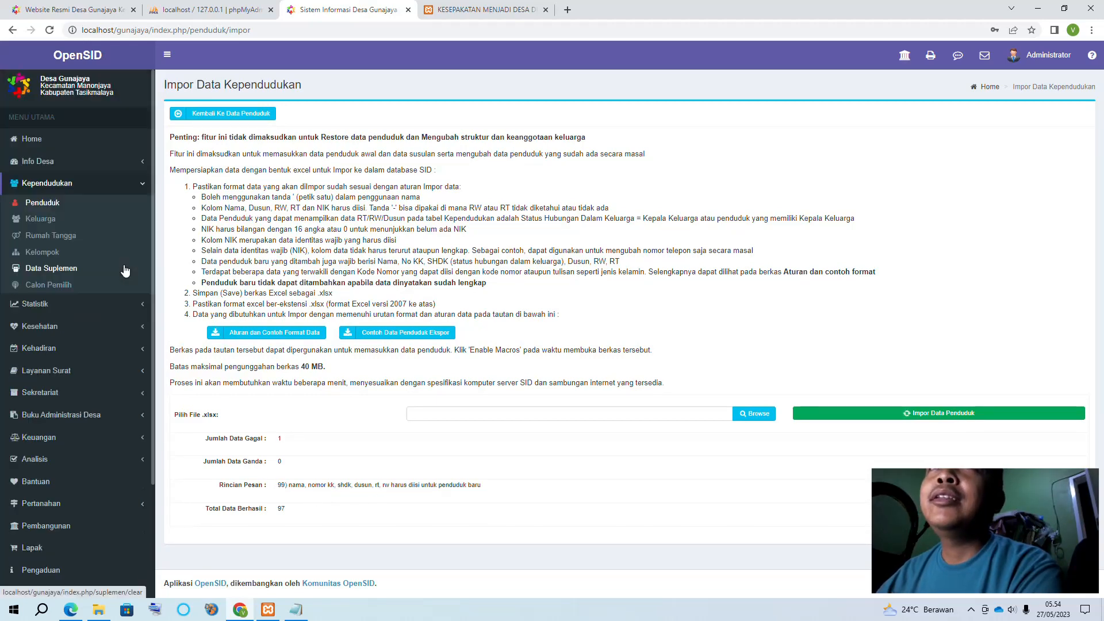
Return to the refreshed resident list and open the Keluarga family list
{"action": "left_click", "coordinate": [218, 114]}
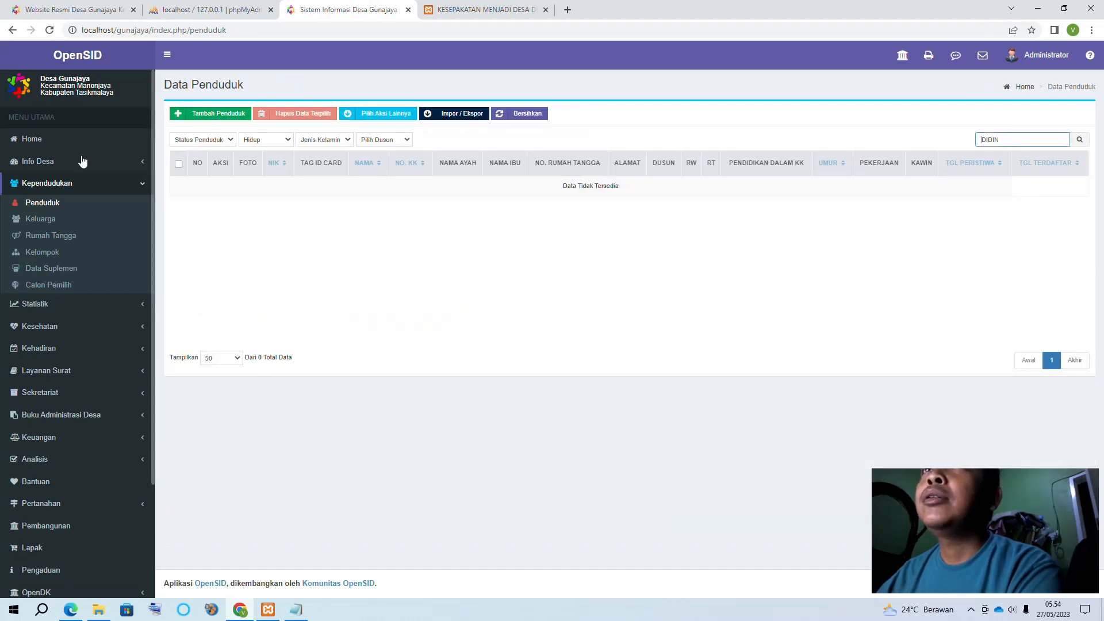
{"action": "left_click", "coordinate": [43, 209]}
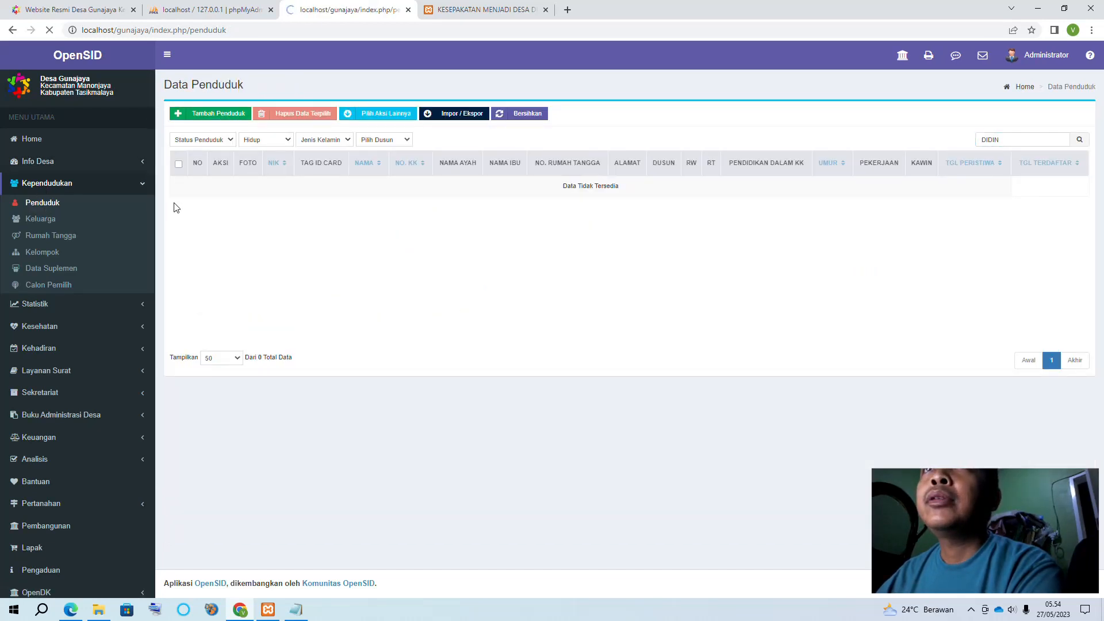
{"action": "left_click", "coordinate": [47, 225]}
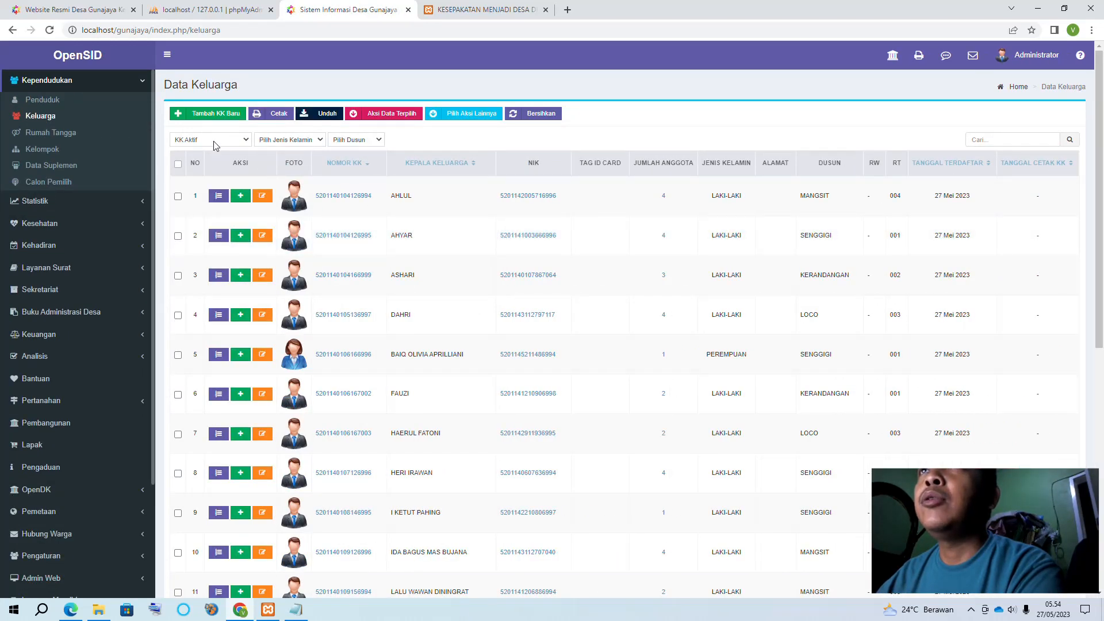
Filter families by KK Hilang/Pindah/Mati, then KK Kosong, then No. KK Sementara (0 results)
{"action": "left_click", "coordinate": [215, 144]}
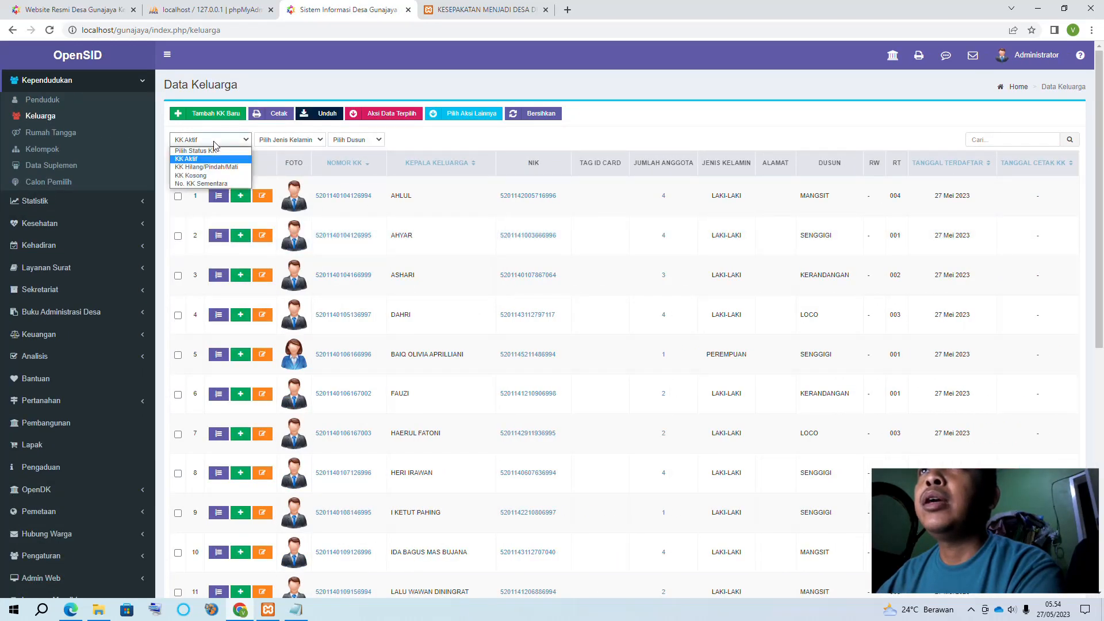
{"action": "left_click", "coordinate": [201, 167]}
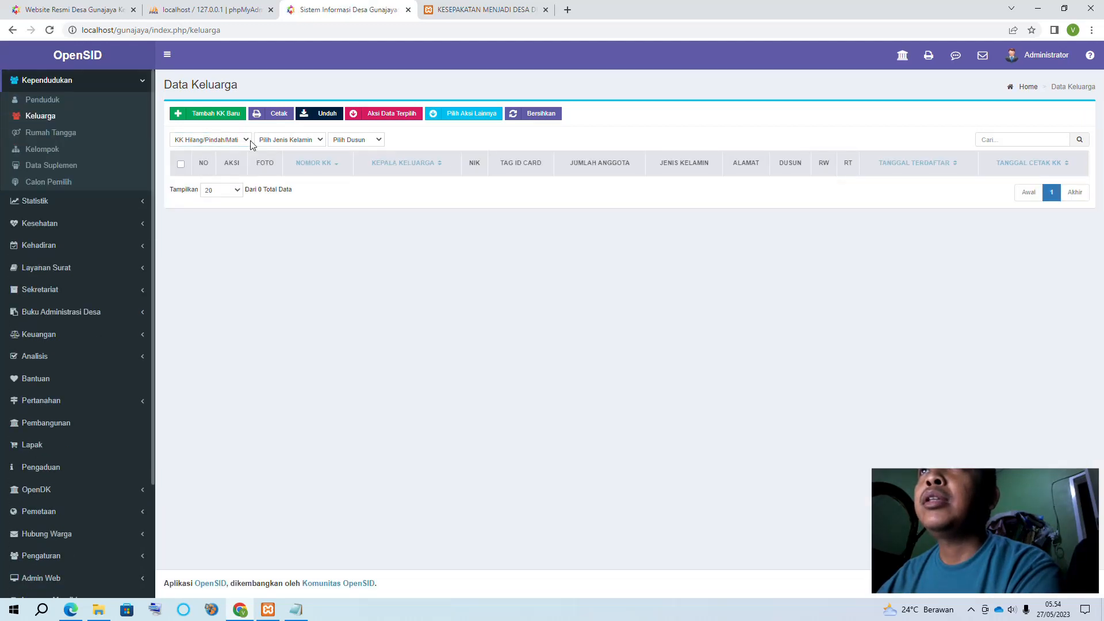
{"action": "left_click", "coordinate": [232, 144]}
{"action": "left_click", "coordinate": [208, 176]}
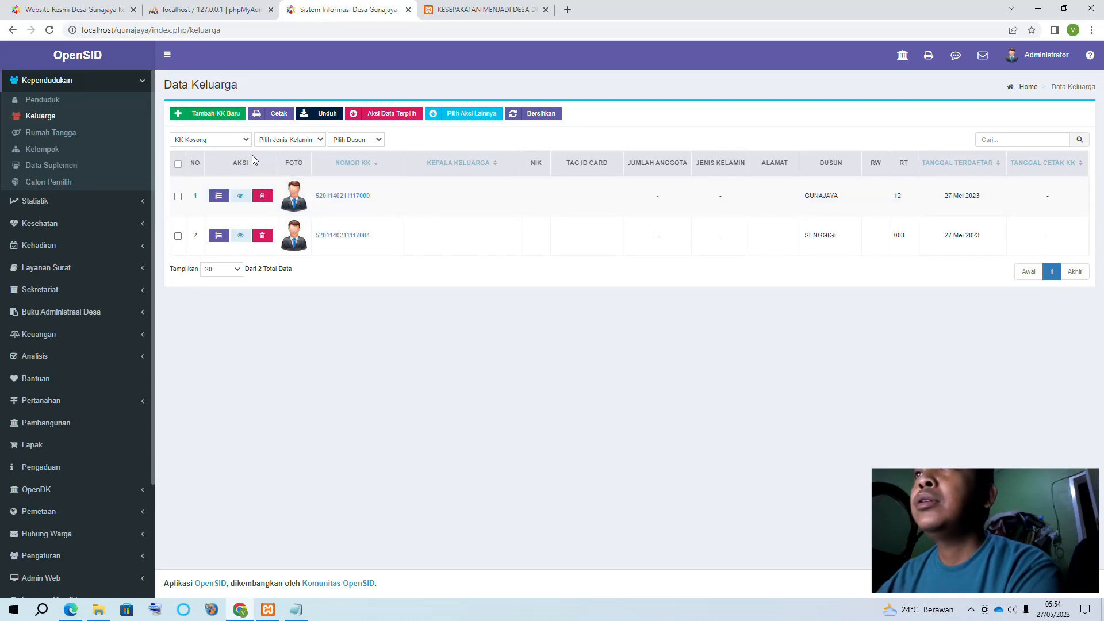
{"action": "left_click", "coordinate": [221, 146]}
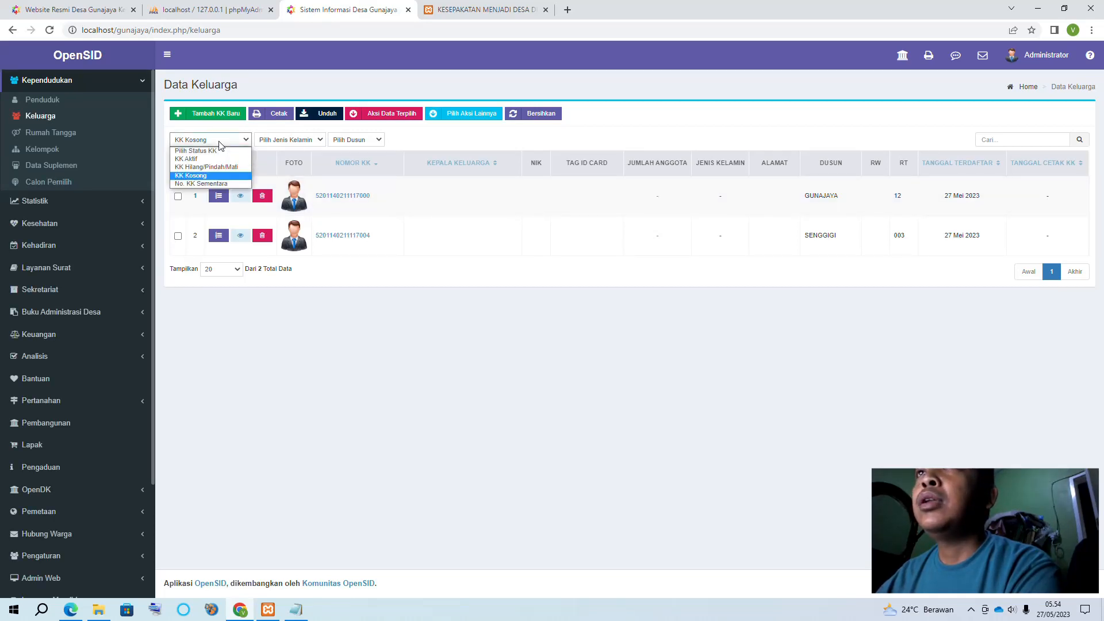
{"action": "left_click", "coordinate": [204, 185]}
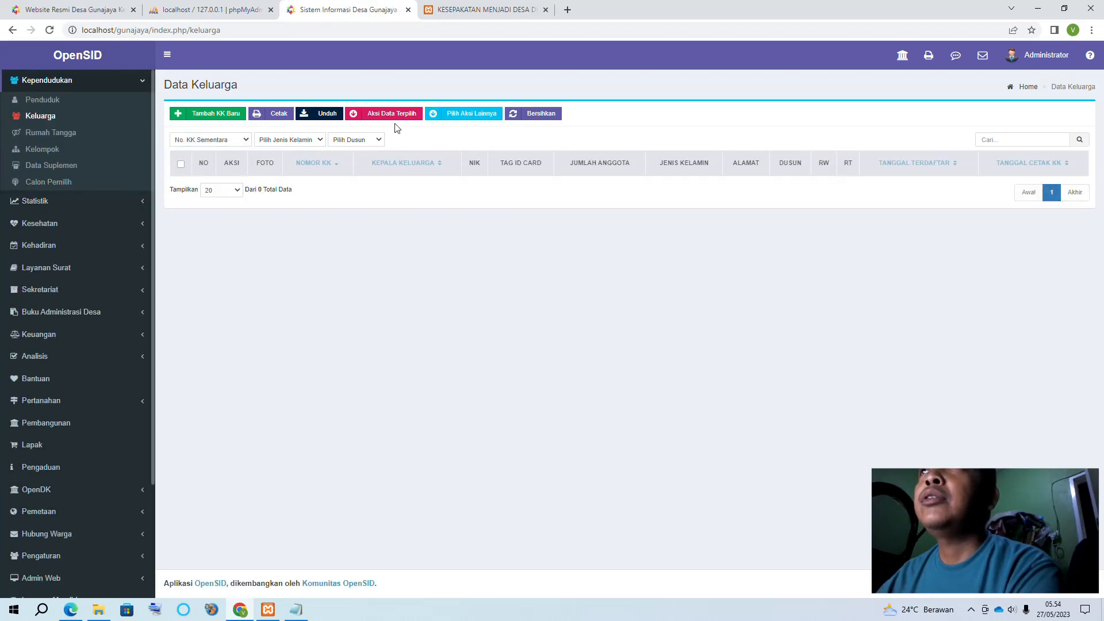
Open the Pilihan Kumpulan KK dialog and close it without saving
{"action": "left_click", "coordinate": [466, 115]}
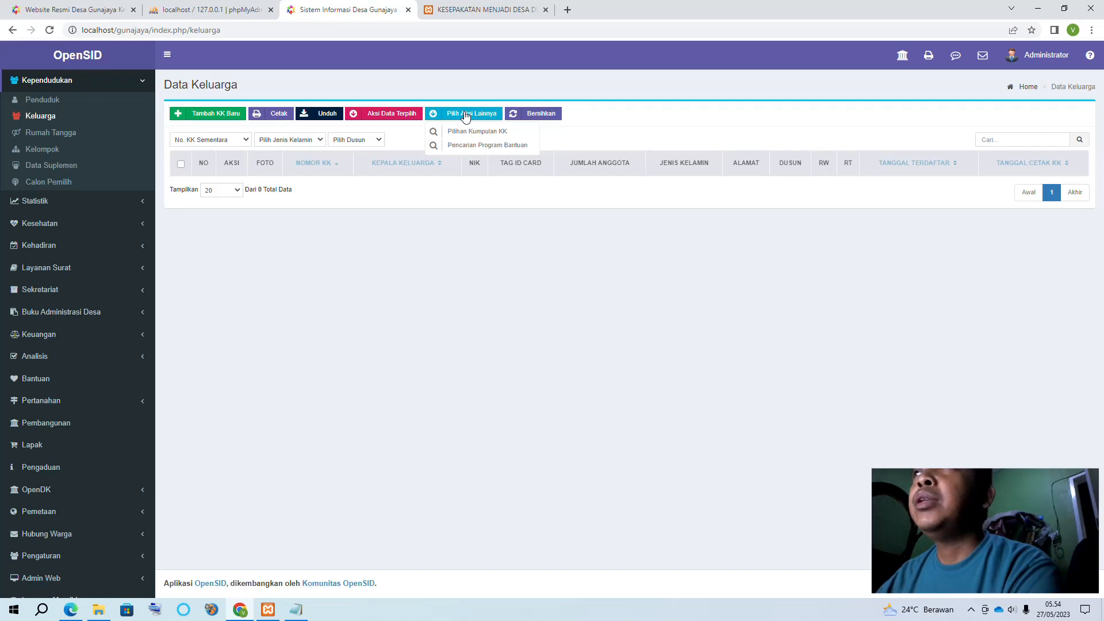
{"action": "left_click", "coordinate": [463, 133]}
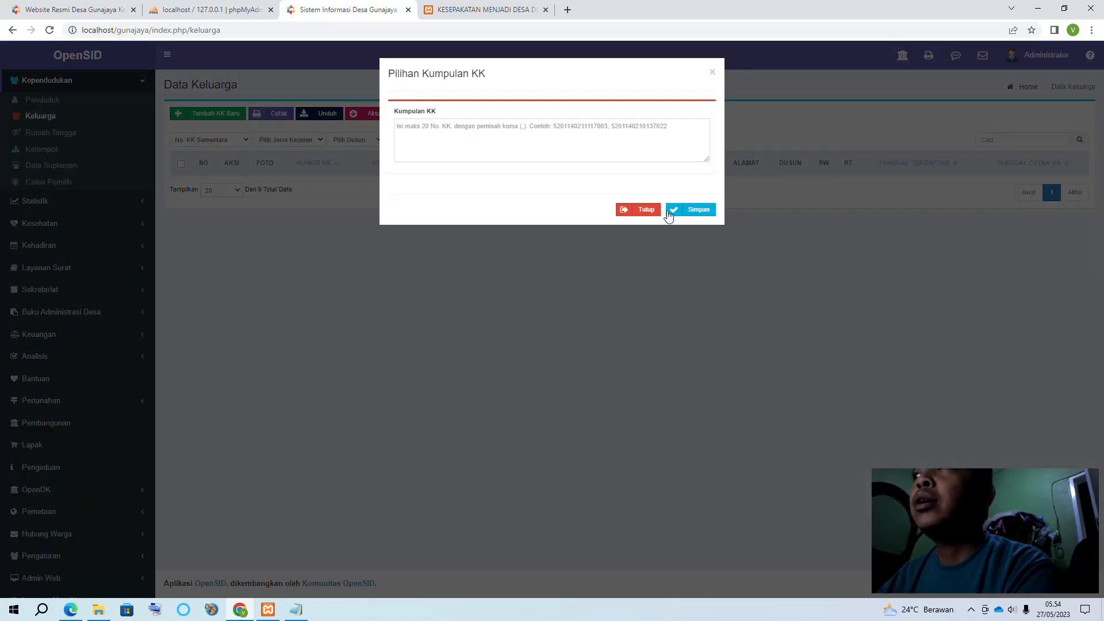
{"action": "left_click", "coordinate": [637, 210]}
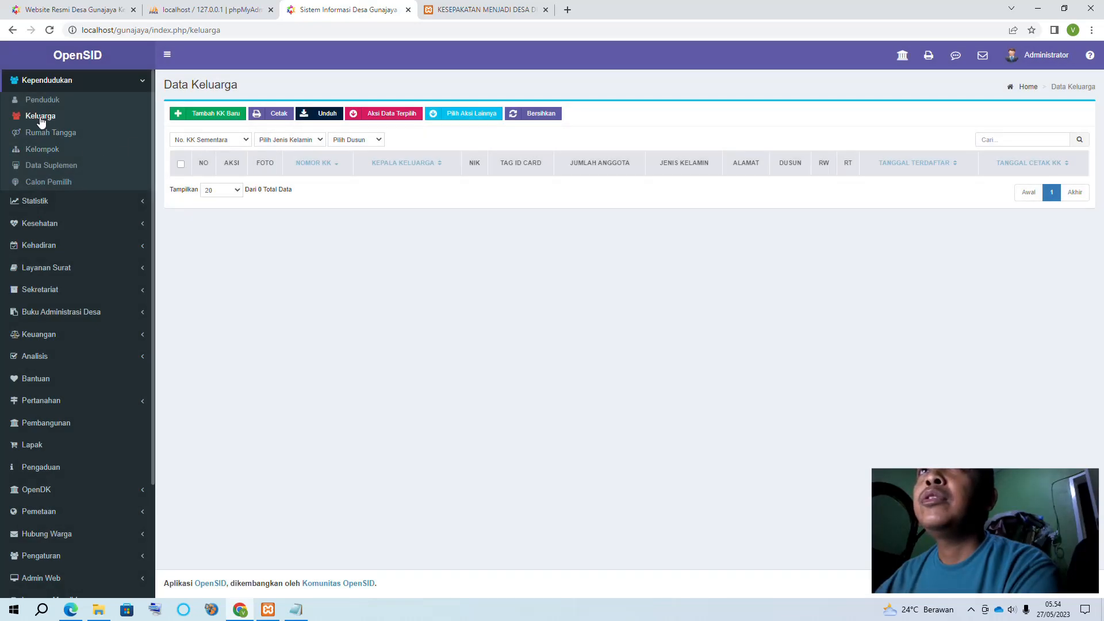
Reload the family list, view the KK collection chooser, and clear the checked rows with Bersihkan
{"action": "left_click", "coordinate": [40, 118]}
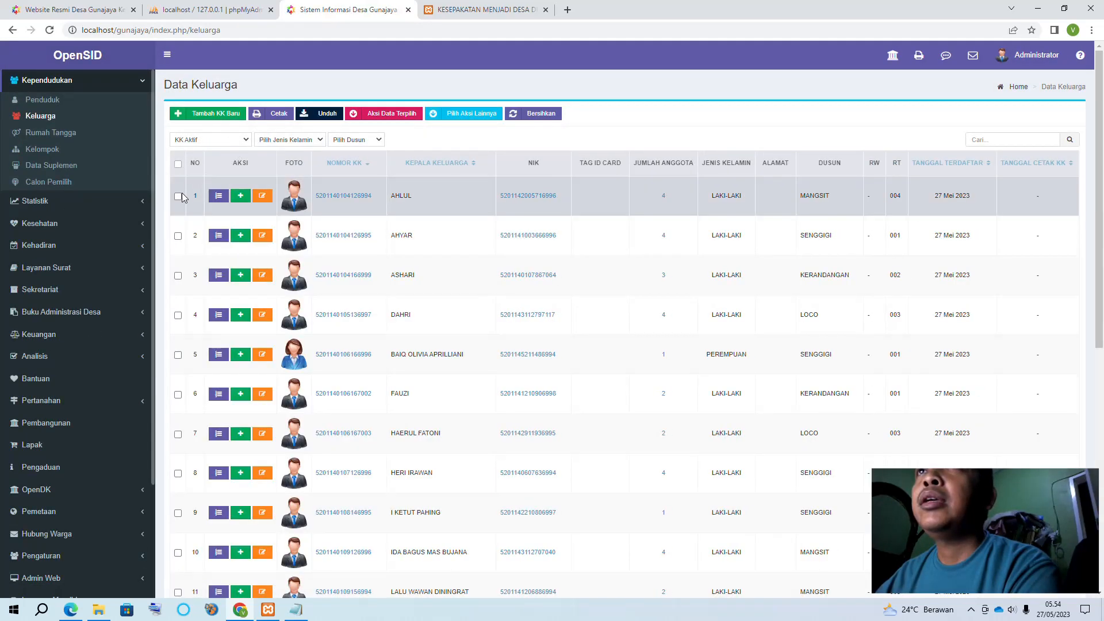
{"action": "left_click", "coordinate": [452, 114]}
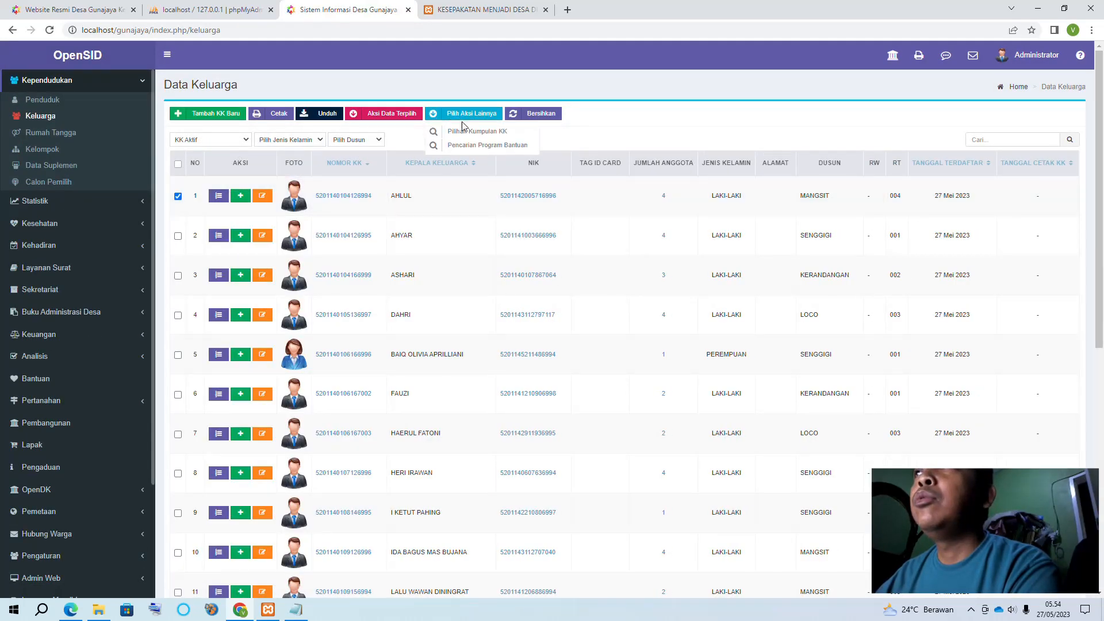
{"action": "left_click", "coordinate": [485, 134]}
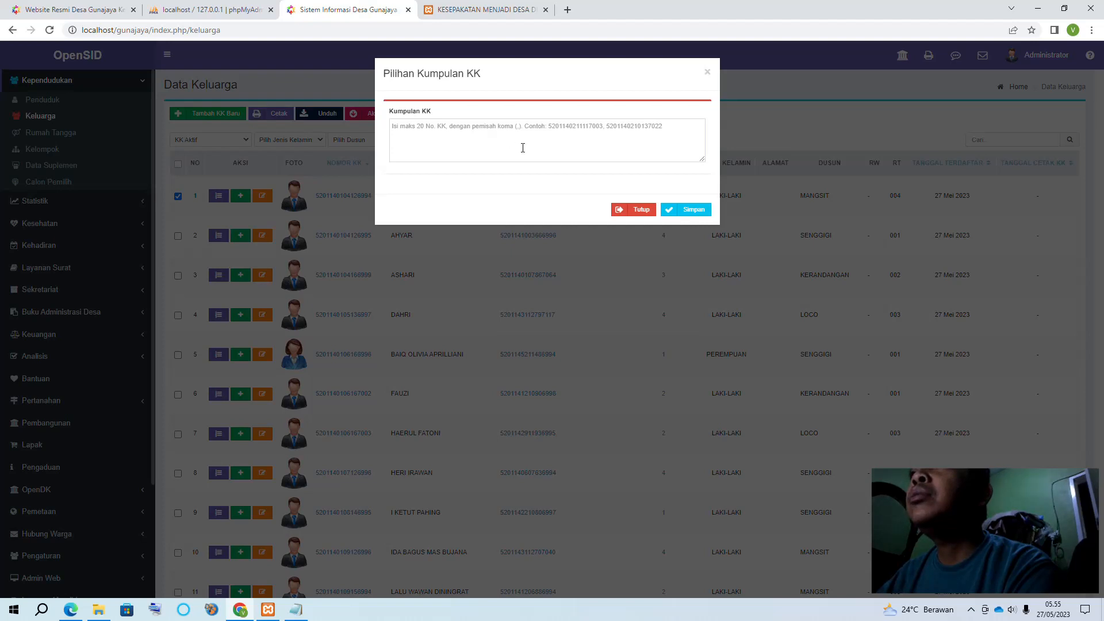
{"action": "left_click", "coordinate": [638, 209]}
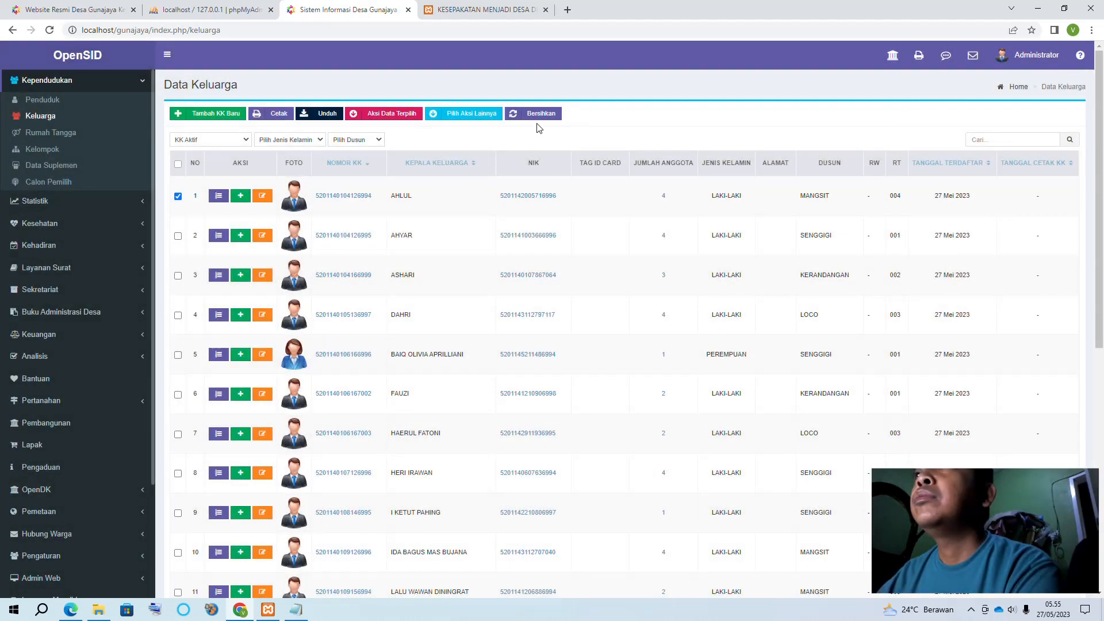
{"action": "left_click", "coordinate": [539, 118]}
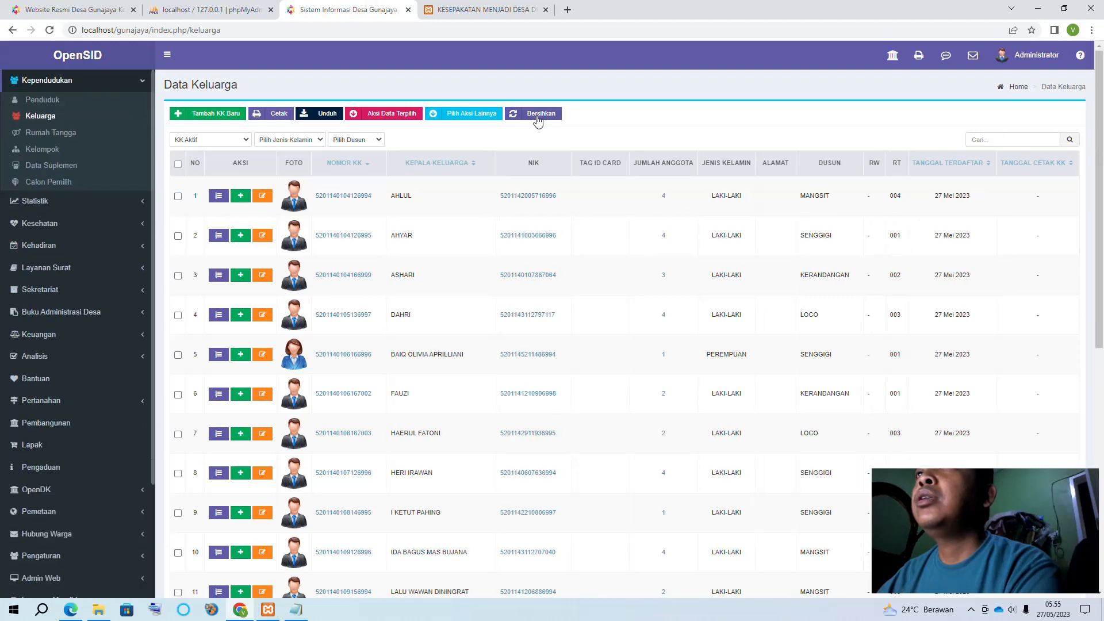
Dismiss the Unduh dialog and start Tambah KK Baru > Tambah Penduduk Masuk
{"action": "left_click", "coordinate": [328, 114]}
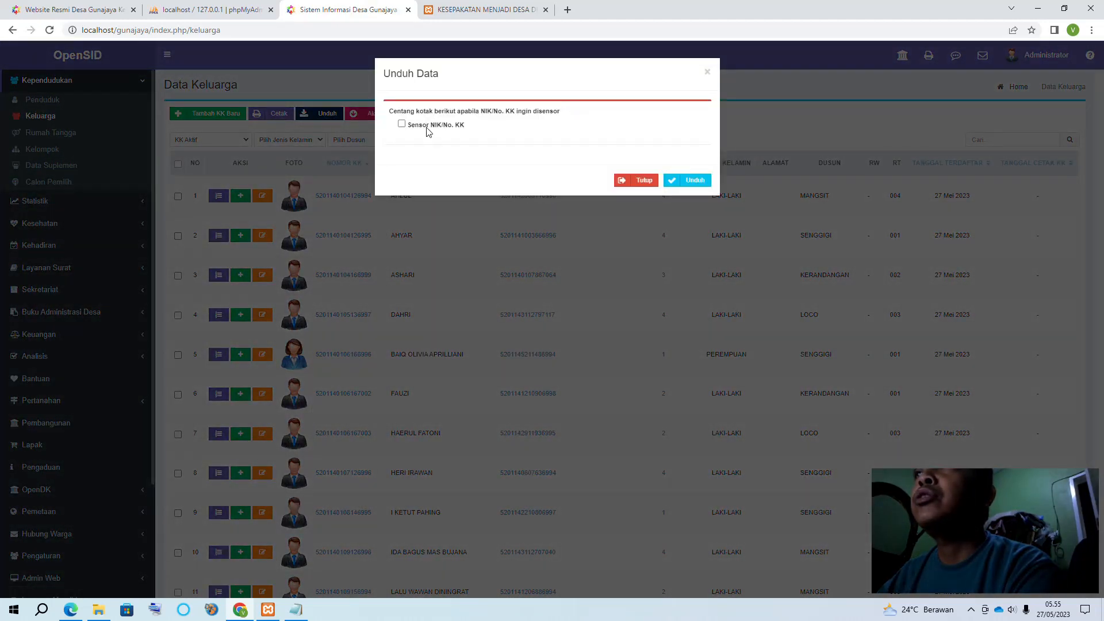
{"action": "left_click", "coordinate": [636, 180]}
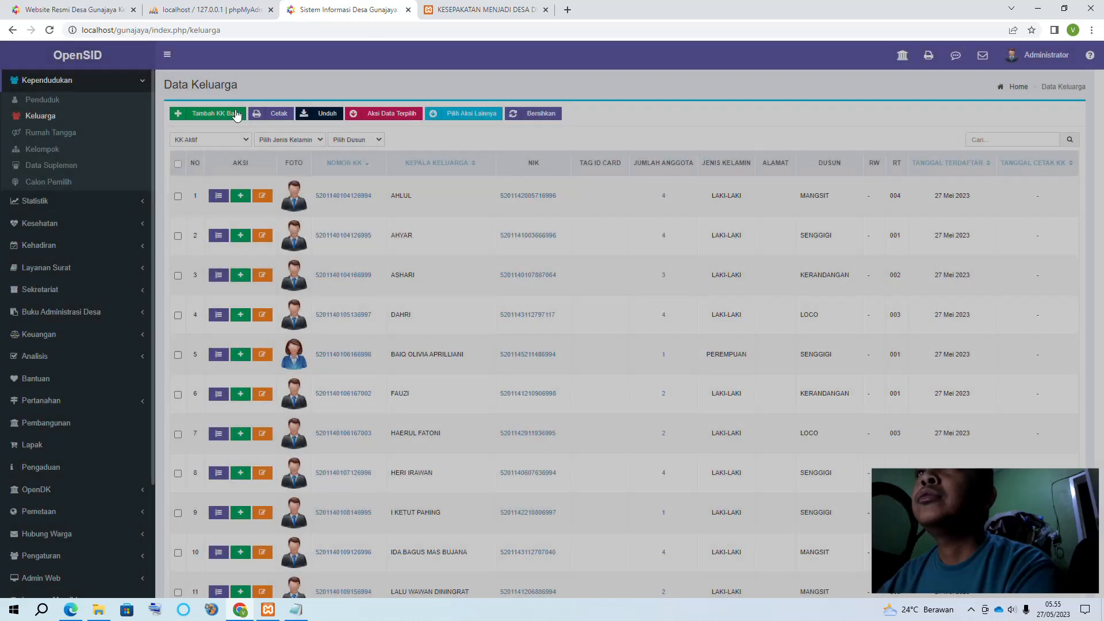
{"action": "left_click", "coordinate": [222, 116]}
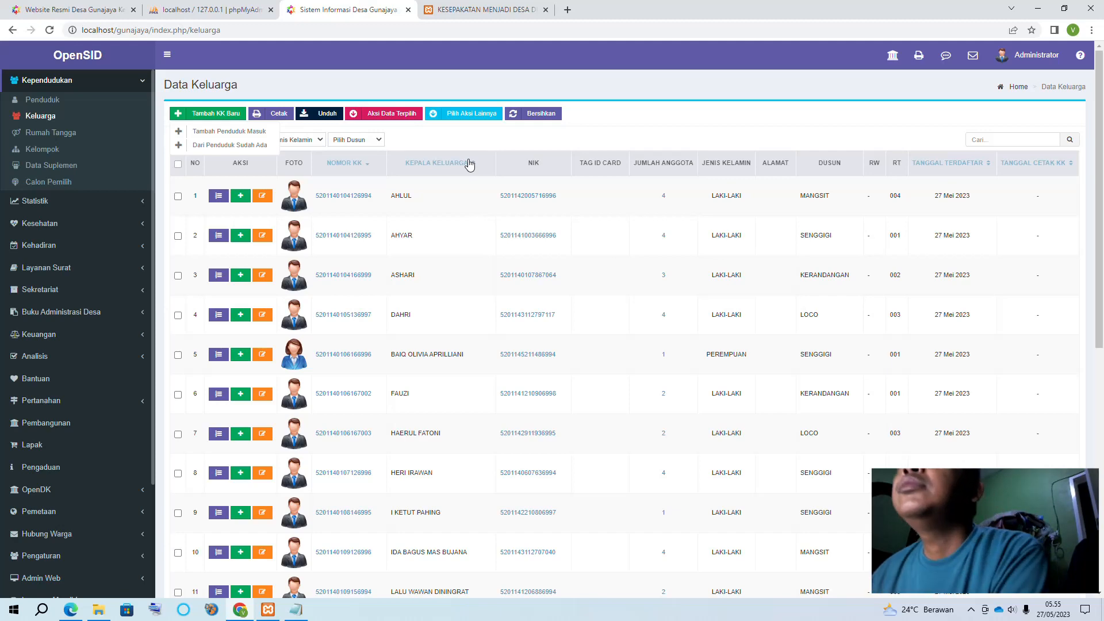
{"action": "left_click", "coordinate": [249, 132]}
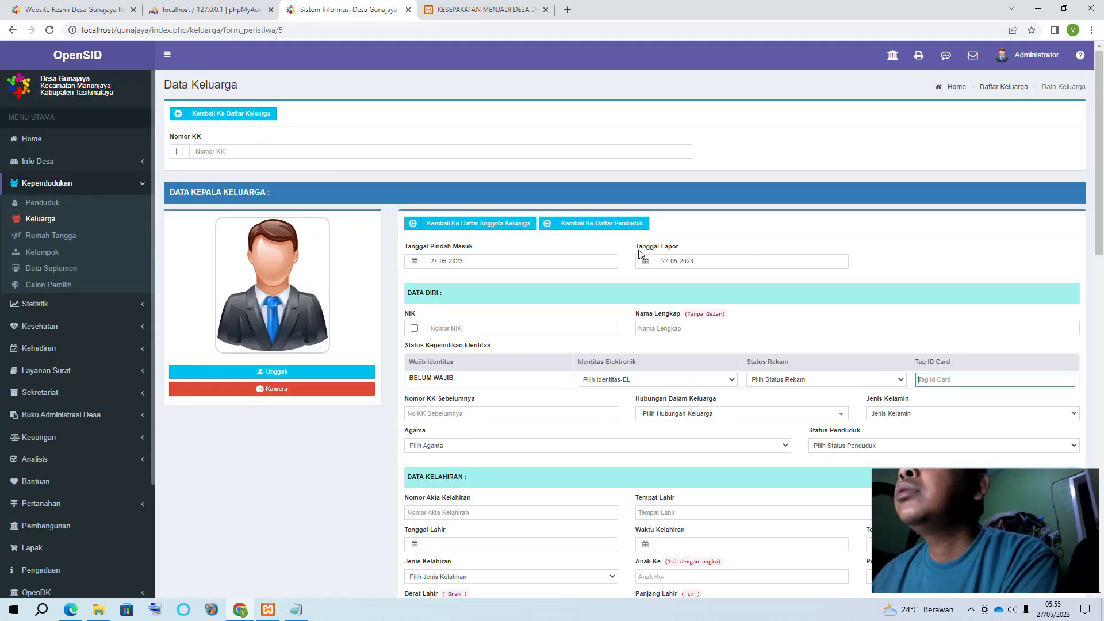
Scroll through the blank Tambah Penduduk Masuk form and view the Pendidikan Dalam KK choices
{"action": "scroll", "coordinate": [639, 254], "scroll_direction": "down", "scroll_amount": 4}
{"action": "scroll", "coordinate": [639, 253], "scroll_direction": "up", "scroll_amount": 4}
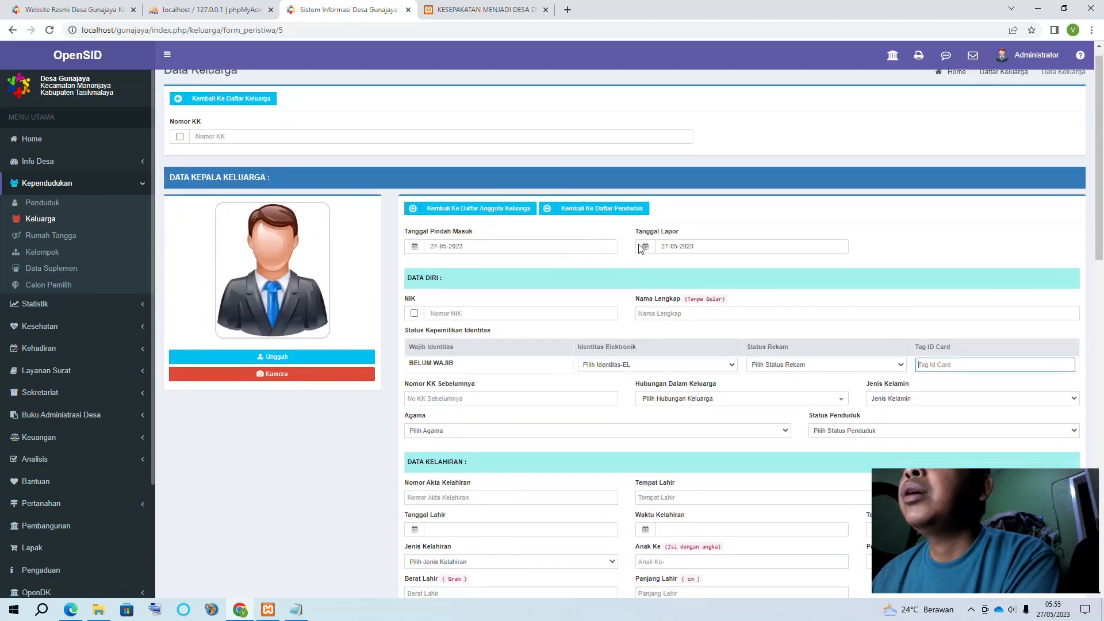
{"action": "scroll", "coordinate": [641, 248], "scroll_direction": "down", "scroll_amount": 7}
{"action": "left_click", "coordinate": [513, 273]}
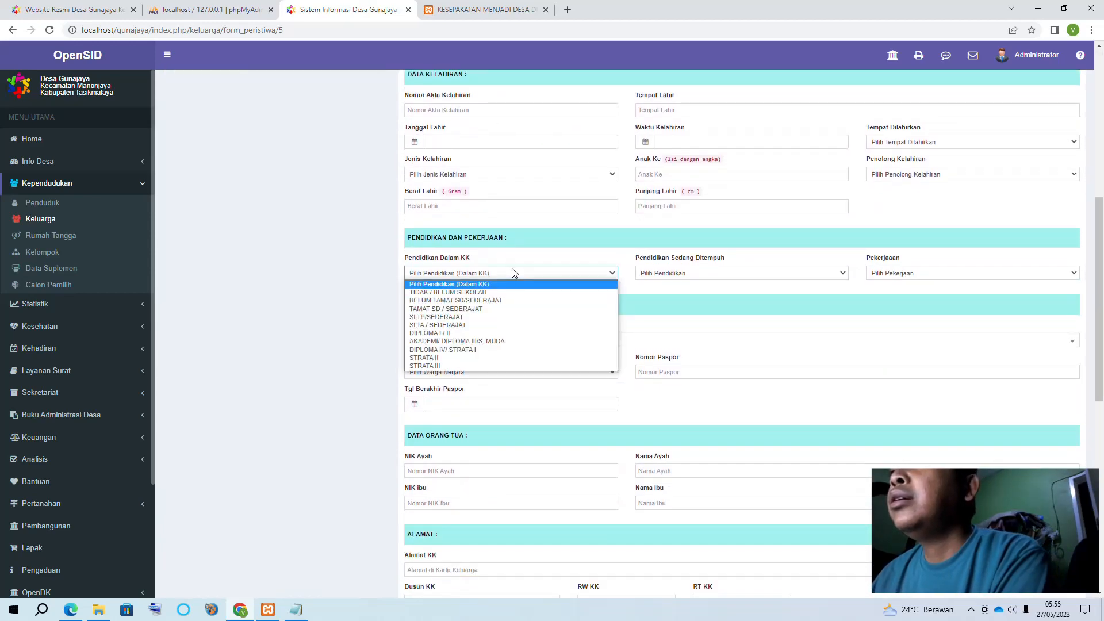
{"action": "scroll", "coordinate": [707, 301], "scroll_direction": "down", "scroll_amount": 9}
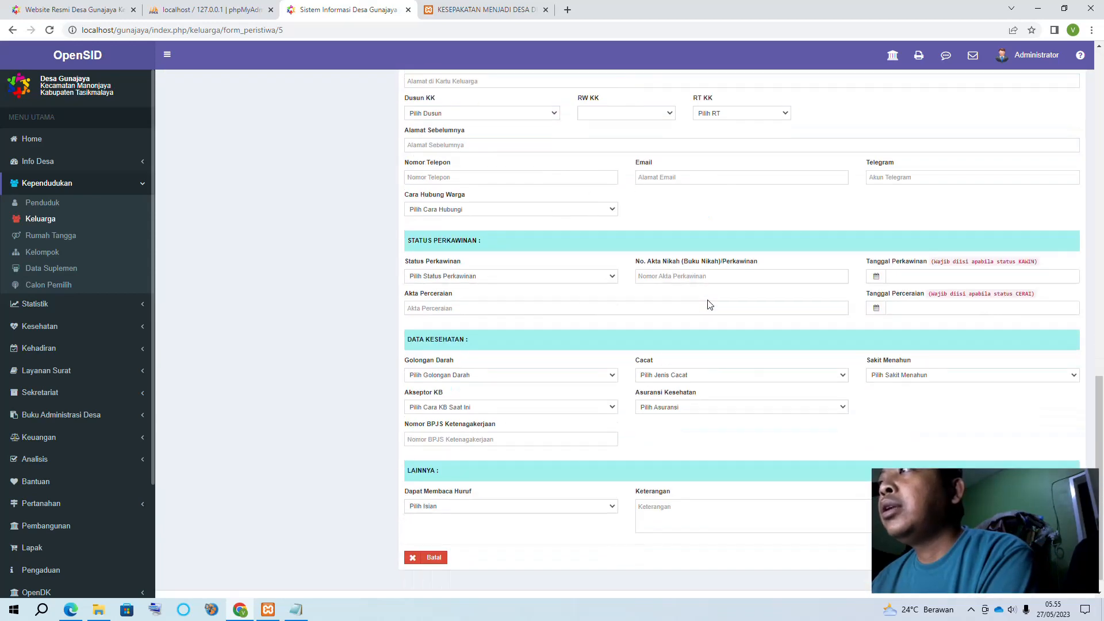
{"action": "scroll", "coordinate": [653, 288], "scroll_direction": "up", "scroll_amount": 8}
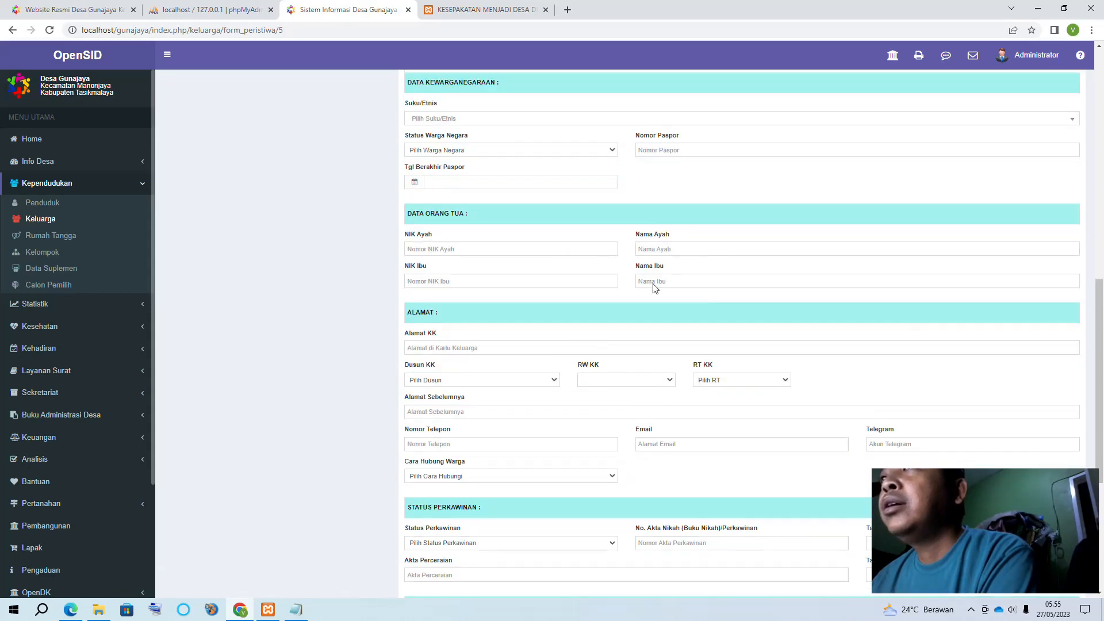
{"action": "scroll", "coordinate": [577, 275], "scroll_direction": "up", "scroll_amount": 7}
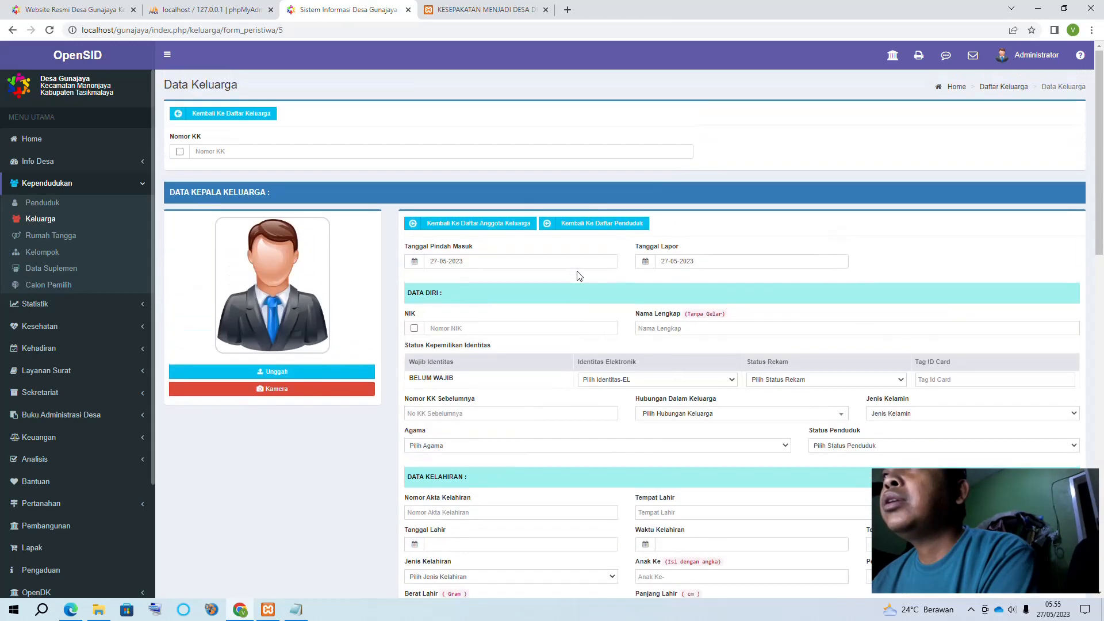
{"action": "scroll", "coordinate": [579, 275], "scroll_direction": "down", "scroll_amount": 1}
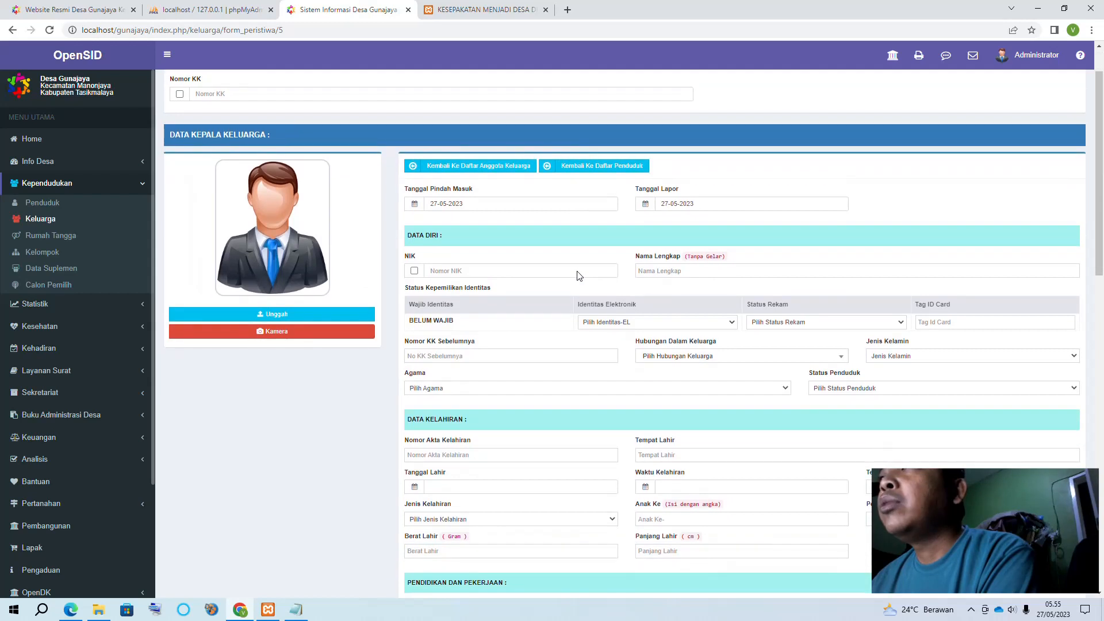
Add a household in Rumah Tangga with an existing resident as Kepala Rumah Tangga and save it
{"action": "left_click", "coordinate": [68, 242]}
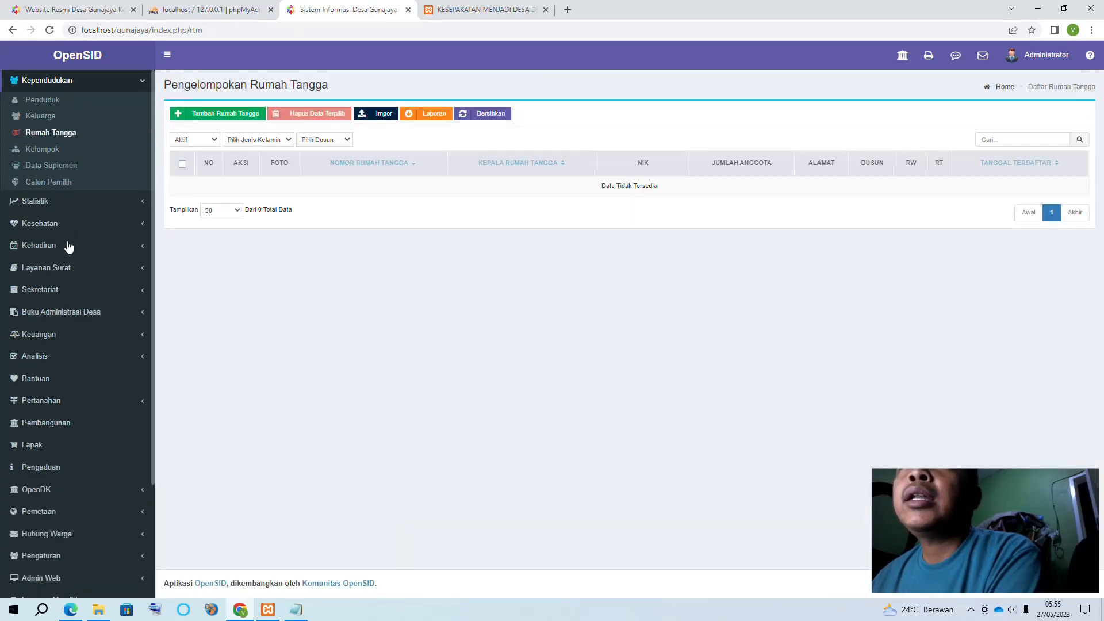
{"action": "left_click", "coordinate": [214, 116]}
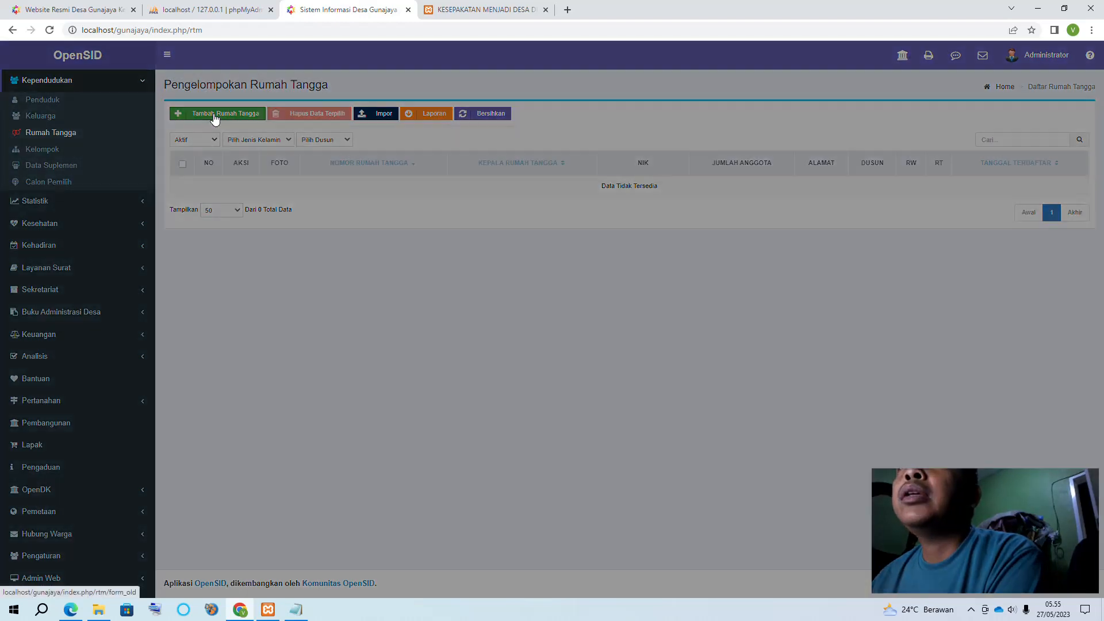
{"action": "left_click", "coordinate": [433, 119]}
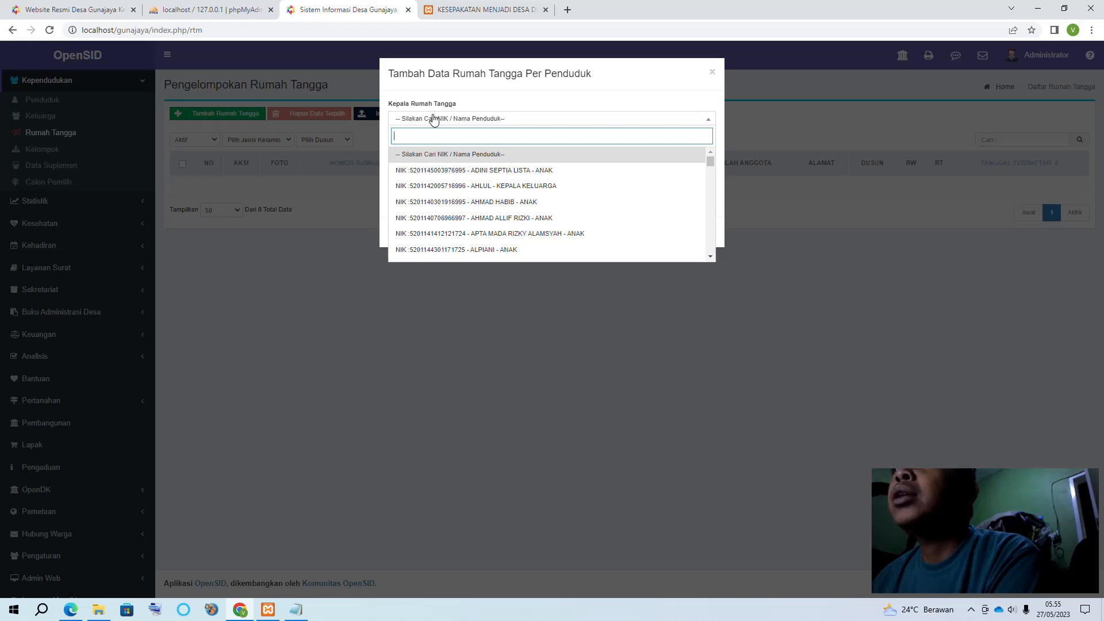
{"action": "left_click", "coordinate": [505, 172]}
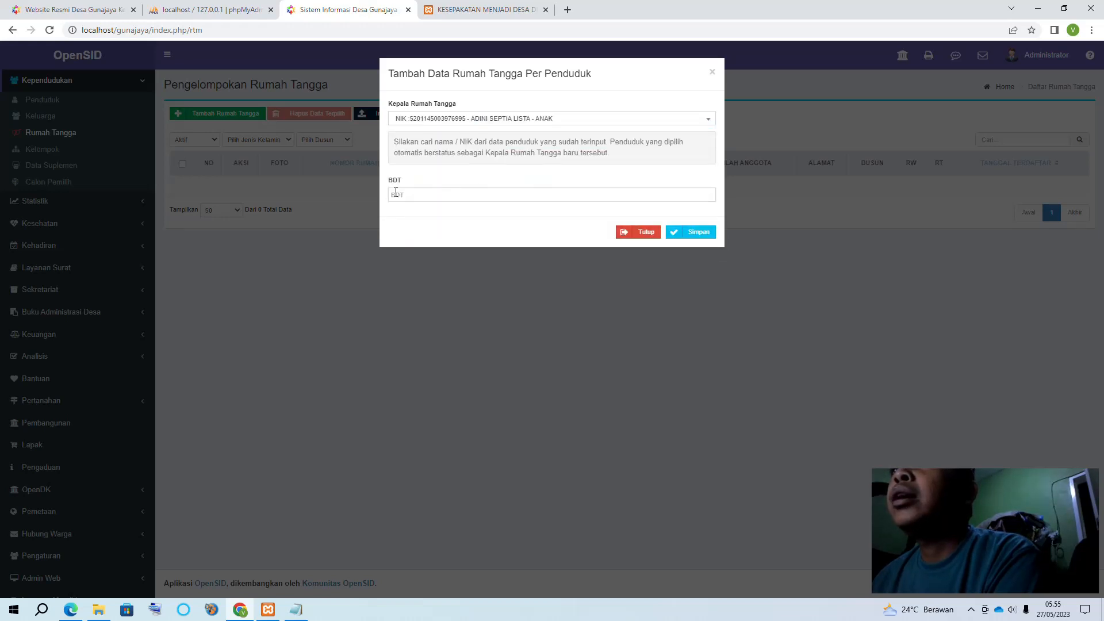
{"action": "left_click", "coordinate": [396, 194]}
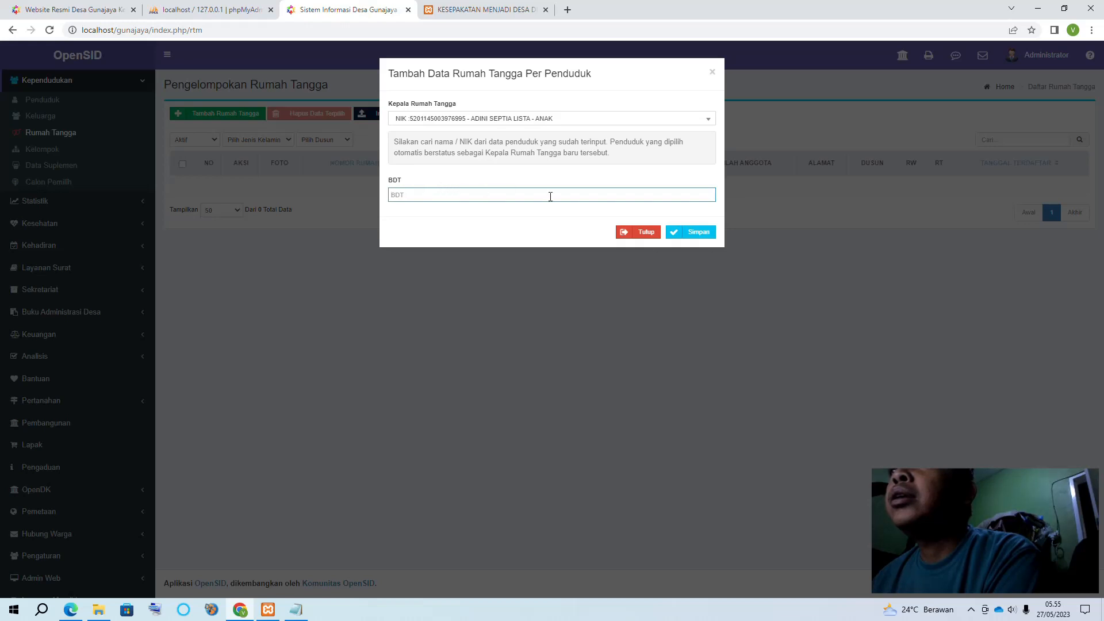
{"action": "left_click", "coordinate": [697, 233]}
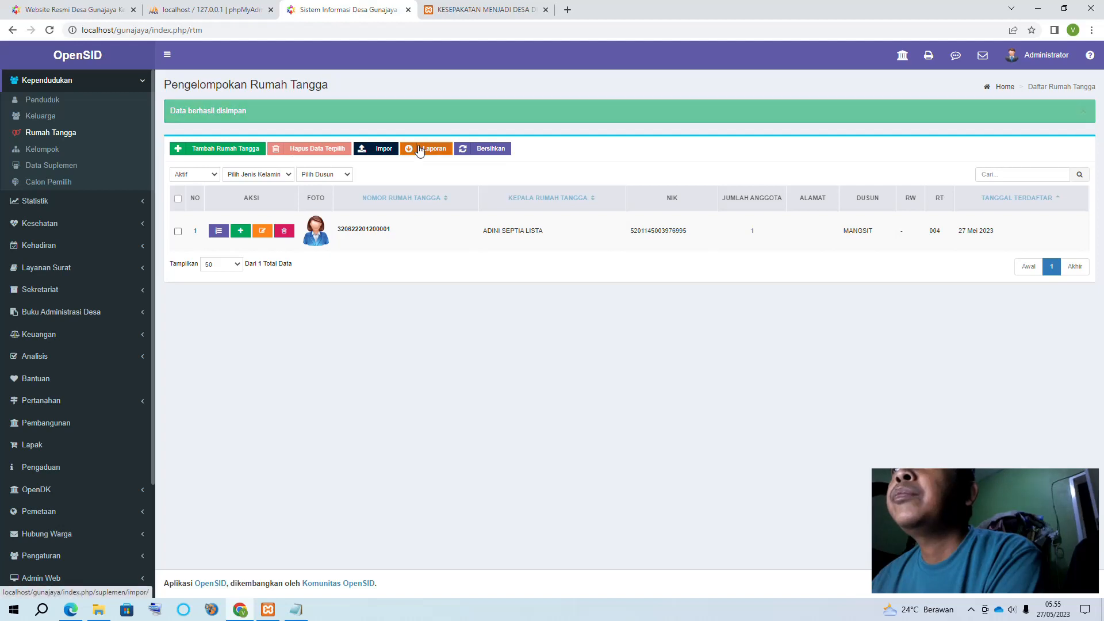
Download the sample household import template FormatImporRTM.xlsx and open it in Excel
{"action": "left_click", "coordinate": [390, 118]}
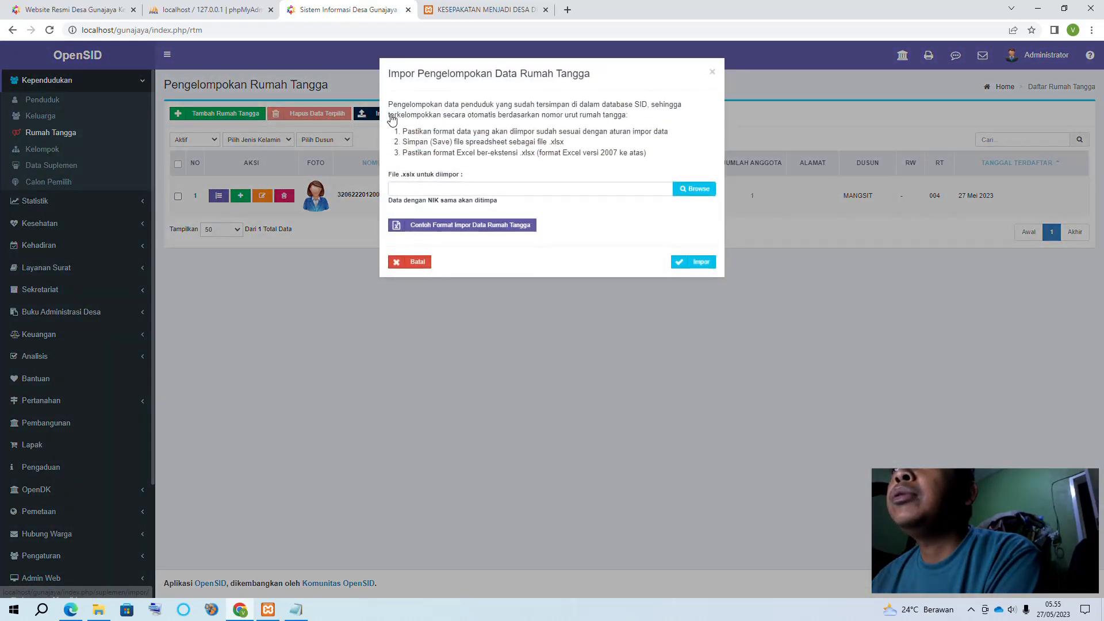
{"action": "left_click", "coordinate": [452, 234]}
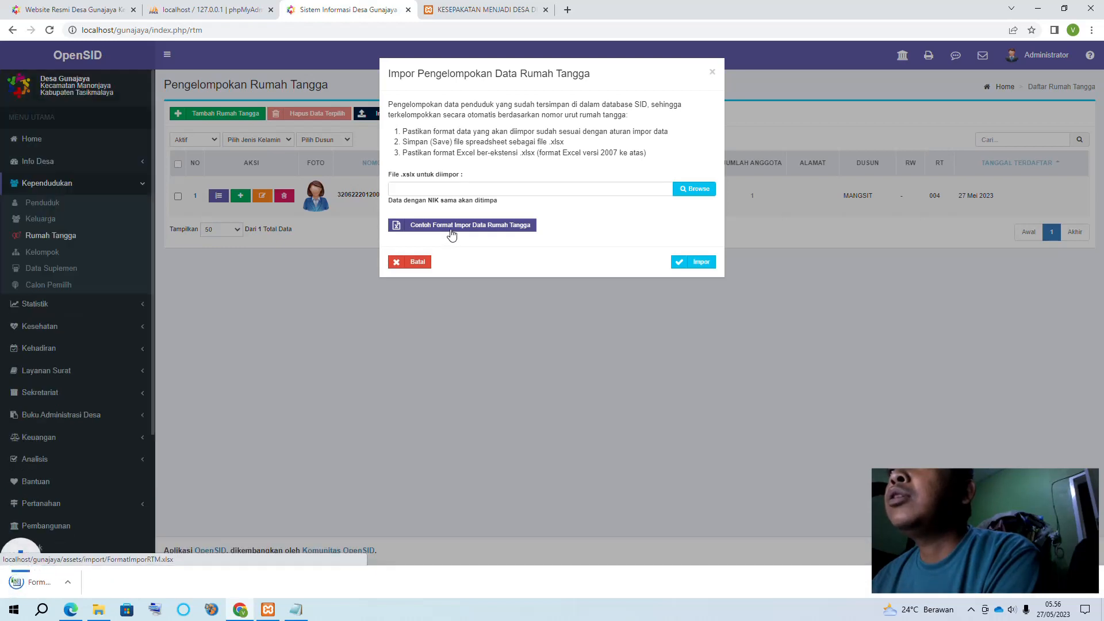
{"action": "left_click", "coordinate": [69, 582]}
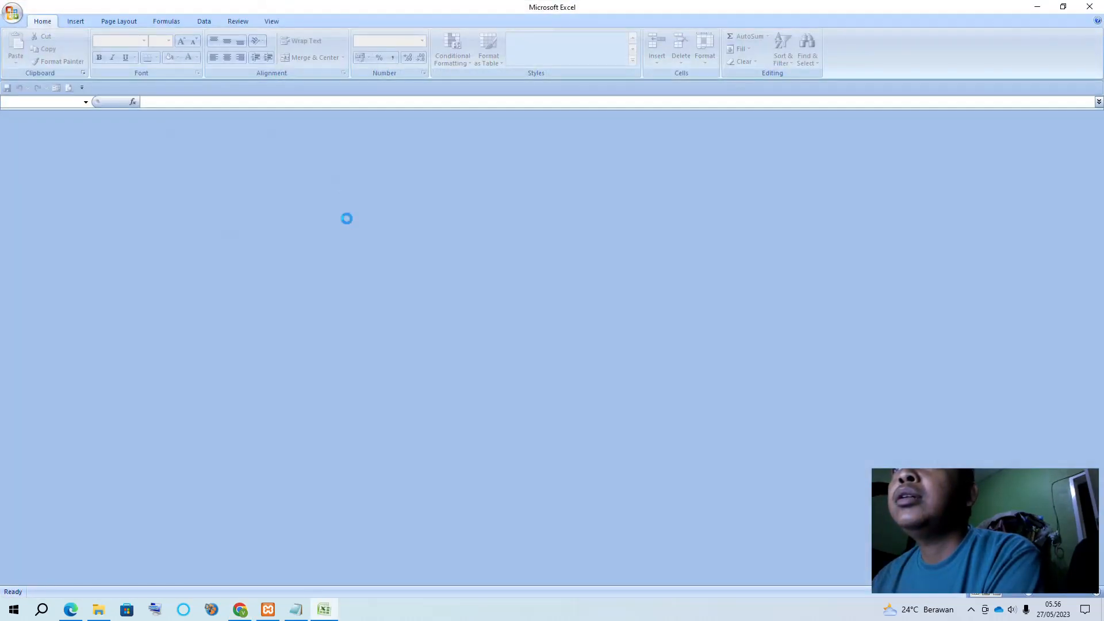
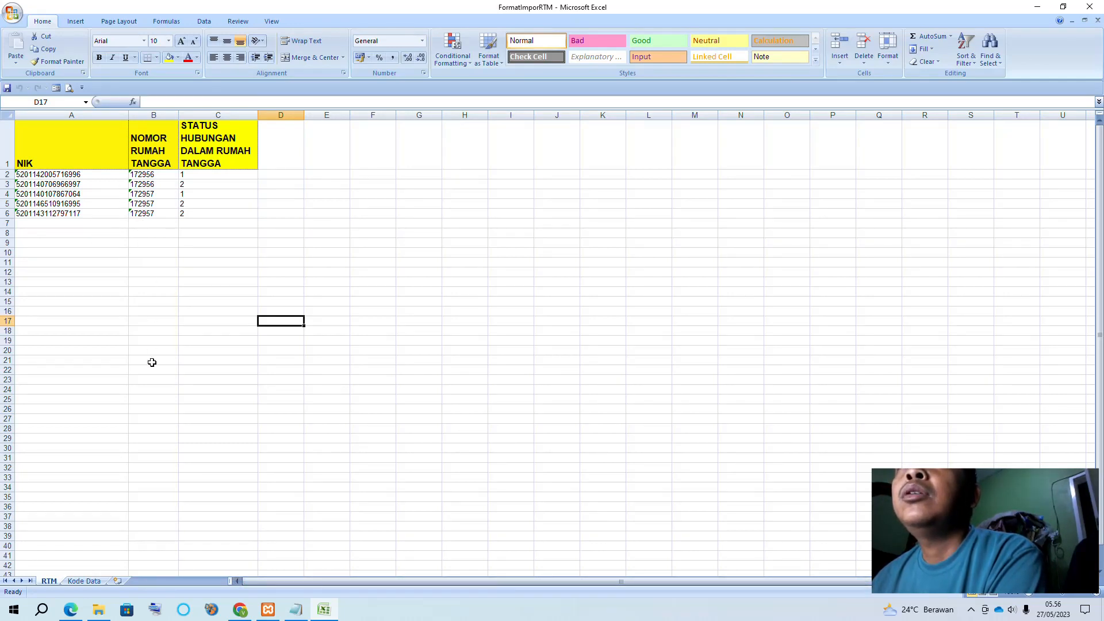
Review the Kode Data reference sheet and RTM sheet, then close the FormatImporRTM workbook
{"action": "left_click", "coordinate": [85, 582]}
{"action": "left_click", "coordinate": [48, 581]}
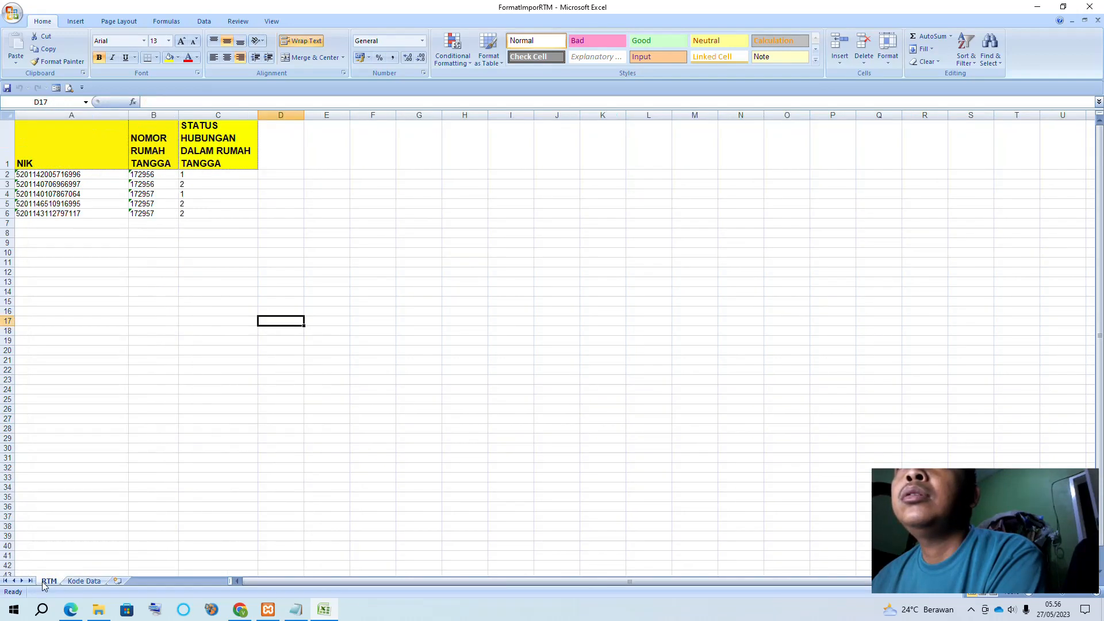
{"action": "left_click", "coordinate": [1093, 6]}
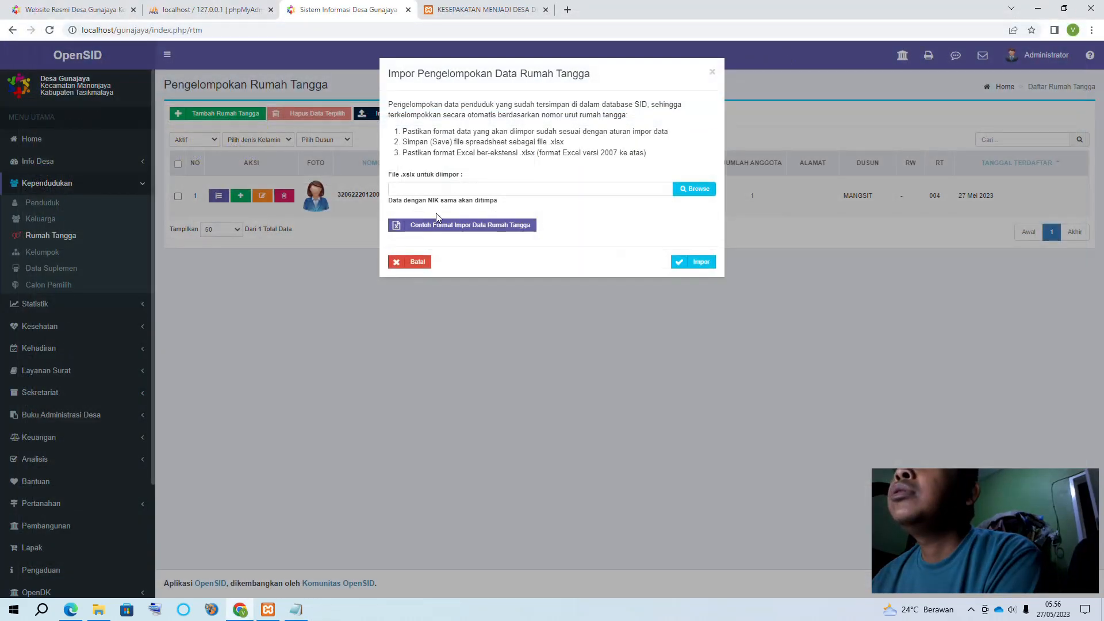
Import FormatImporRTM.xlsx into household grouping and return to the Rumah Tangga list
{"action": "left_click", "coordinate": [695, 189]}
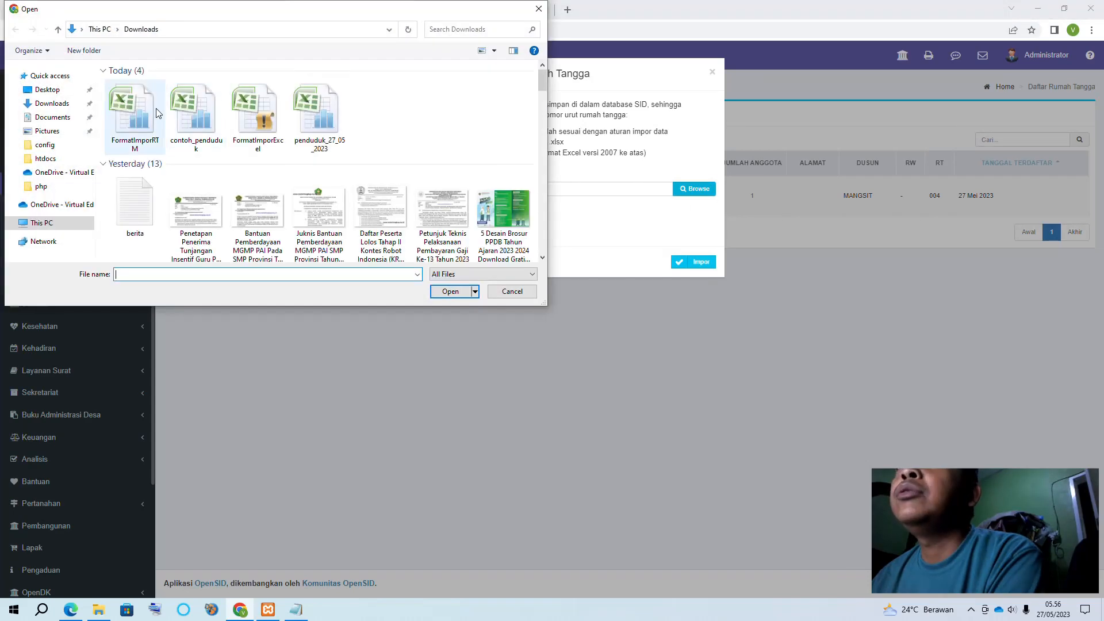
{"action": "double_click", "coordinate": [138, 108]}
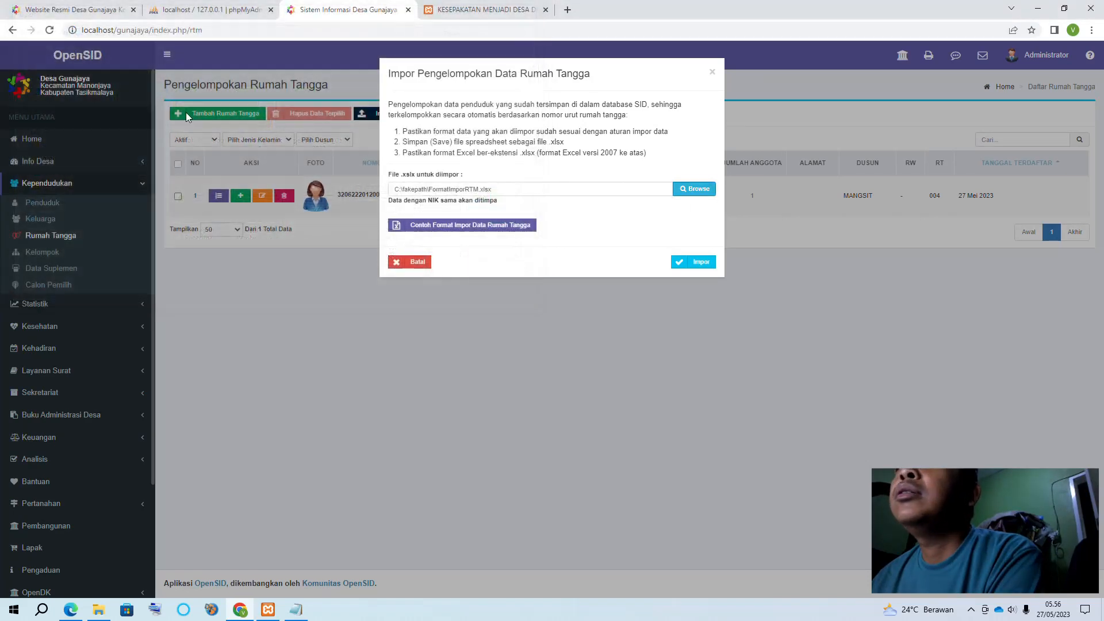
{"action": "left_click", "coordinate": [701, 263]}
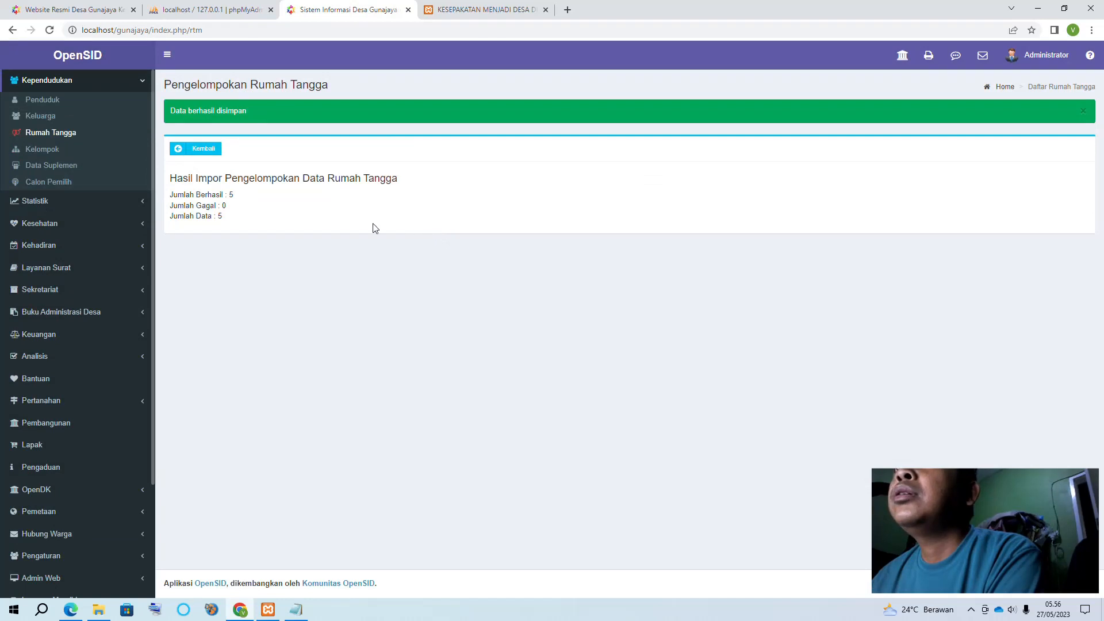
{"action": "left_click", "coordinate": [53, 133]}
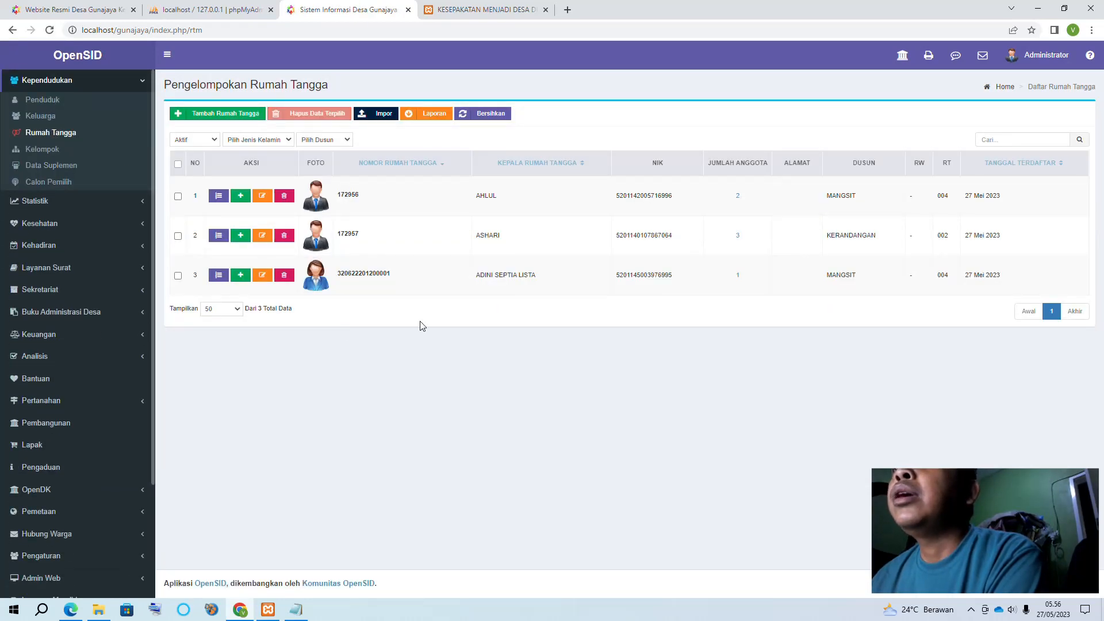
Open Kelompok, its Kelola Kategori Kelompok list, and the blank Tambah Kategori form
{"action": "left_click", "coordinate": [64, 151]}
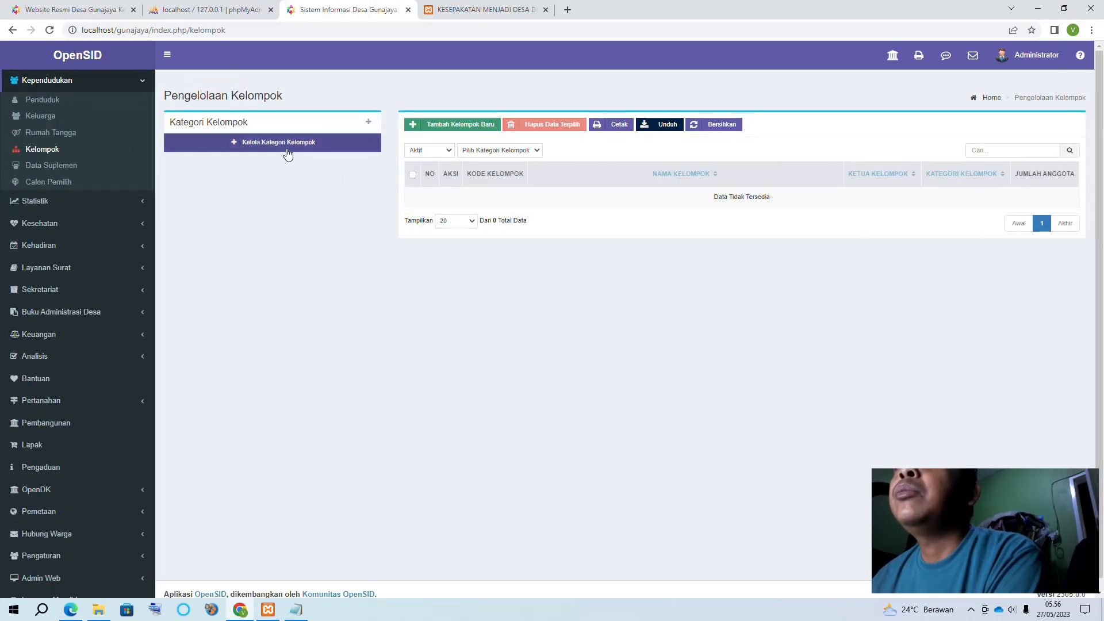
{"action": "left_click", "coordinate": [51, 151]}
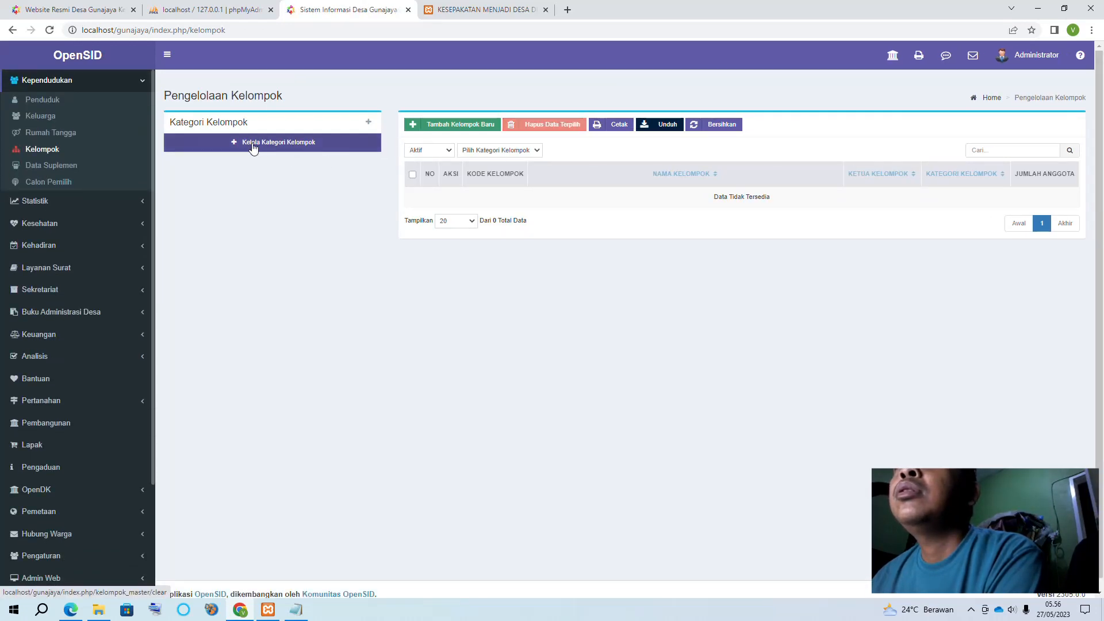
{"action": "left_click", "coordinate": [253, 148]}
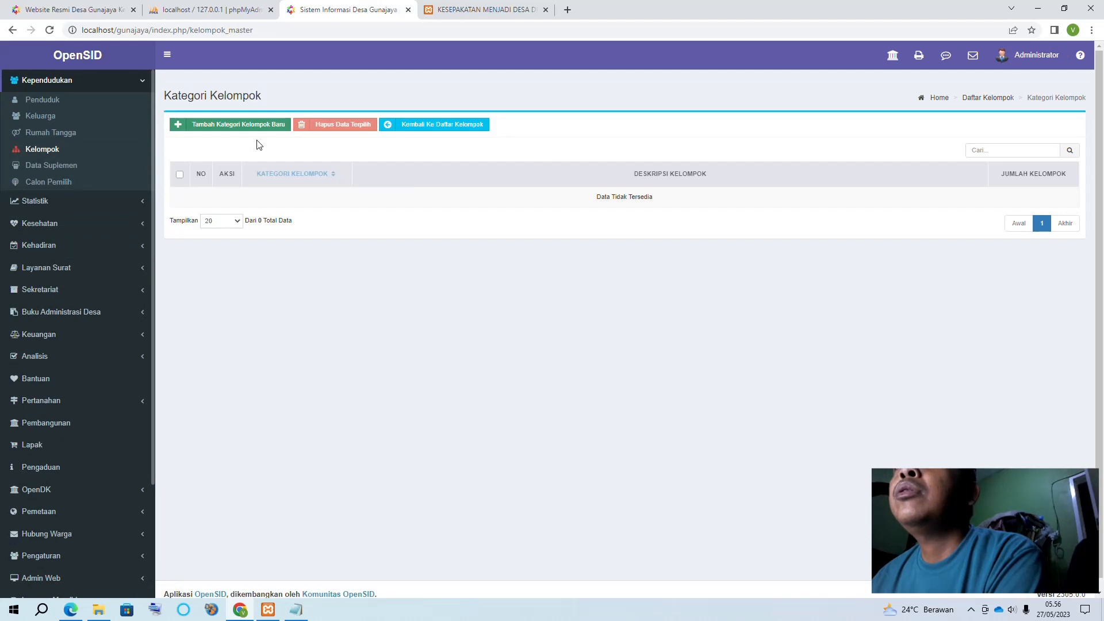
{"action": "left_click", "coordinate": [237, 128]}
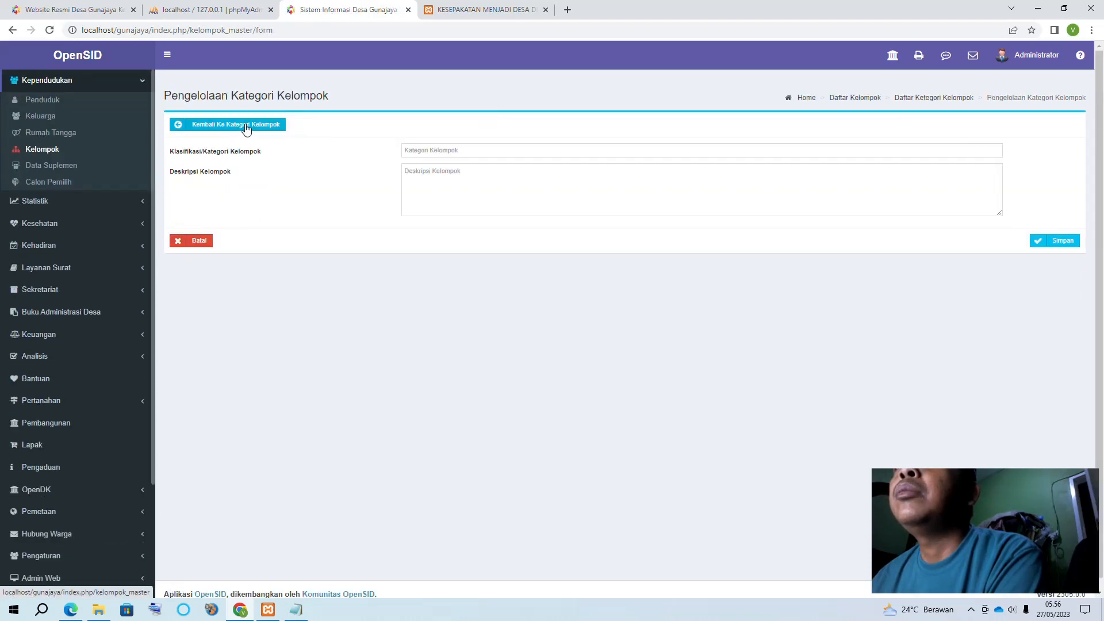
{"action": "left_click", "coordinate": [479, 148]}
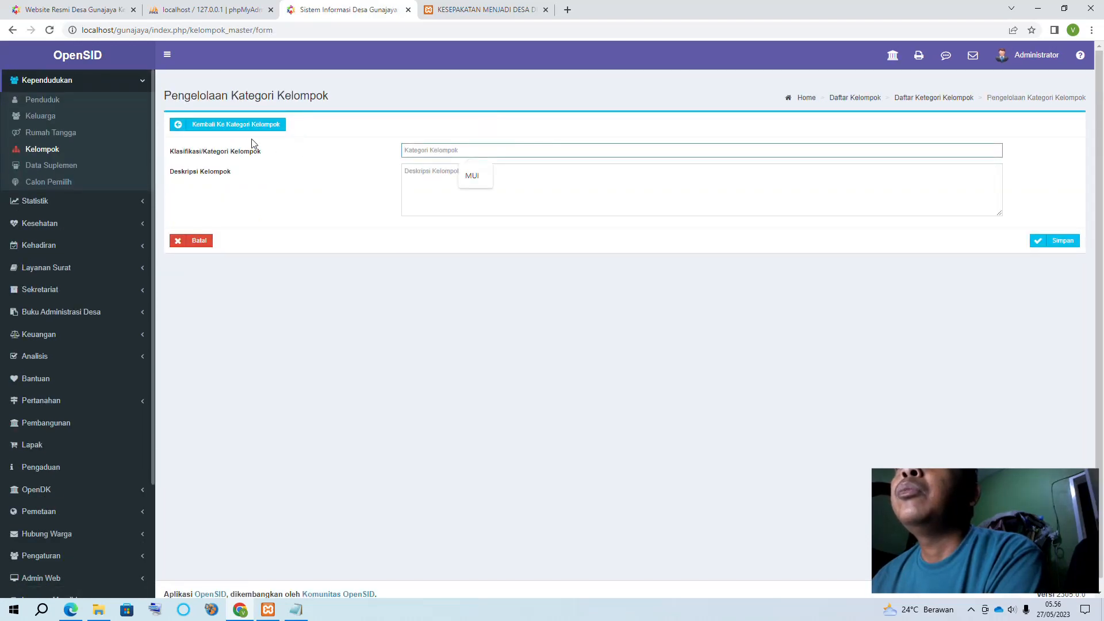
View the new Data Suplemen form's Sasaran options, then bring up the Calon Pemilih list
{"action": "left_click", "coordinate": [57, 165]}
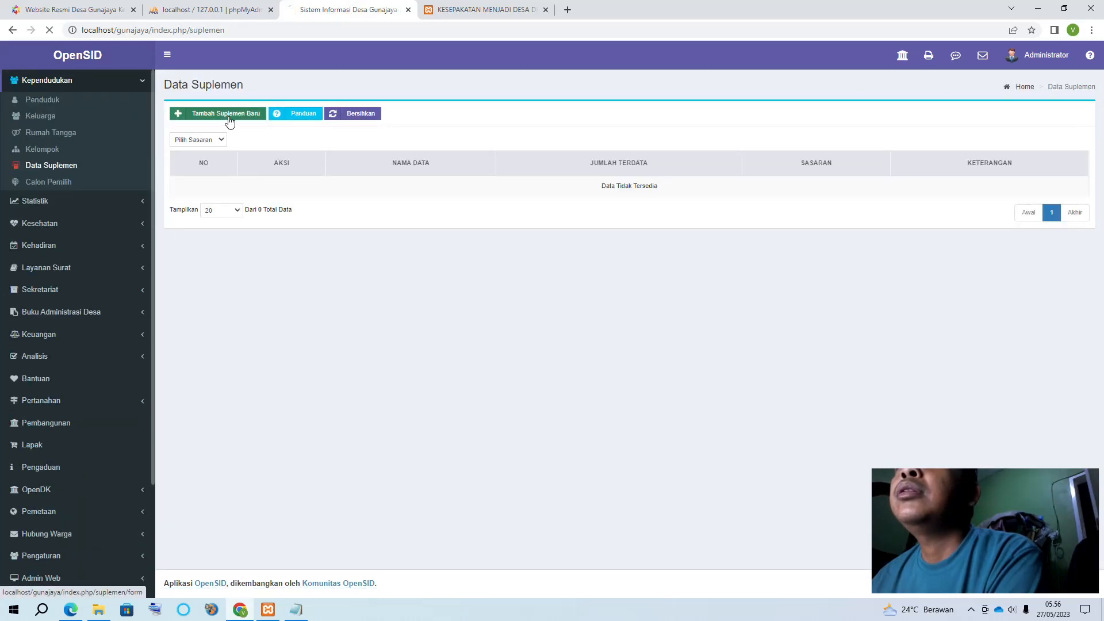
{"action": "left_click", "coordinate": [230, 118]}
{"action": "left_click", "coordinate": [452, 143]}
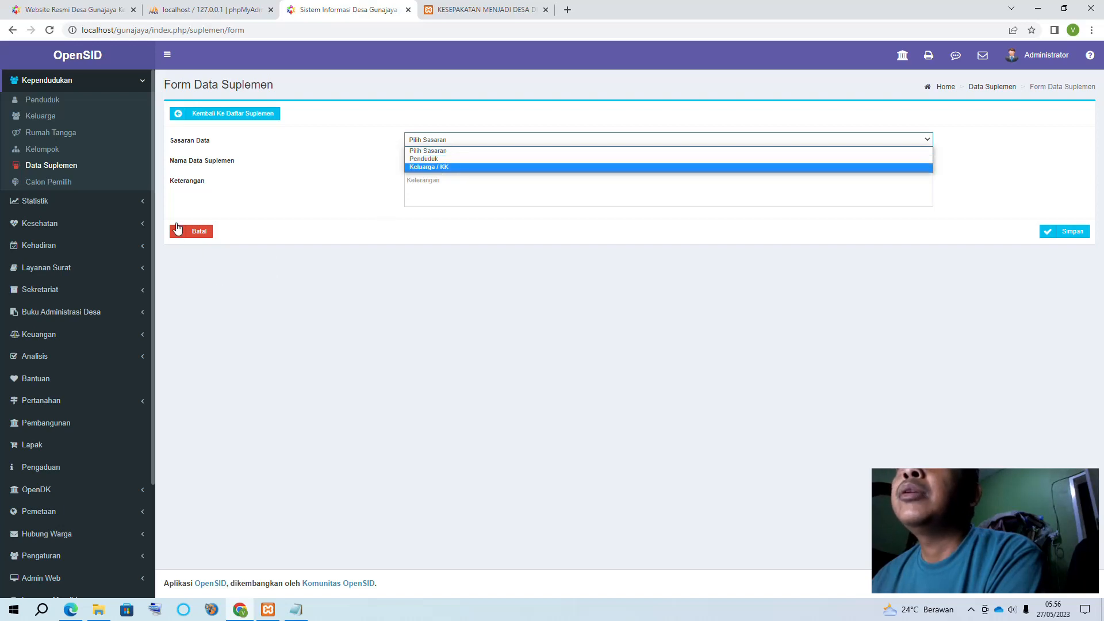
{"action": "left_click", "coordinate": [46, 183]}
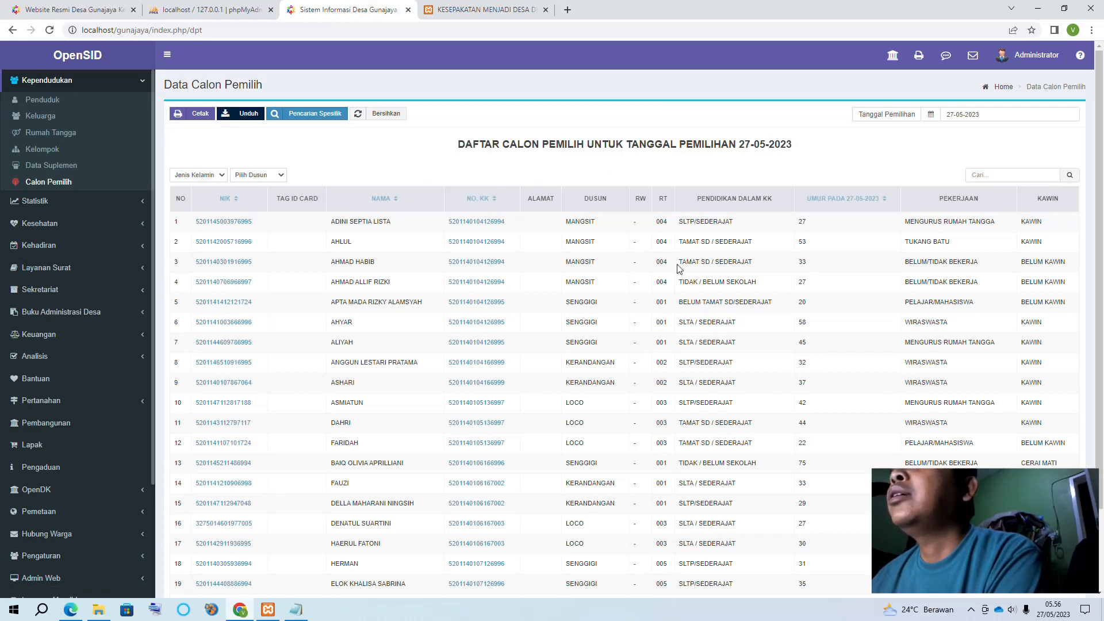
Set the Tanggal Pemilihan date to 04-07-2024 using the calendar
{"action": "scroll", "coordinate": [678, 269], "scroll_direction": "down", "scroll_amount": 3}
{"action": "scroll", "coordinate": [803, 364], "scroll_direction": "up", "scroll_amount": 3}
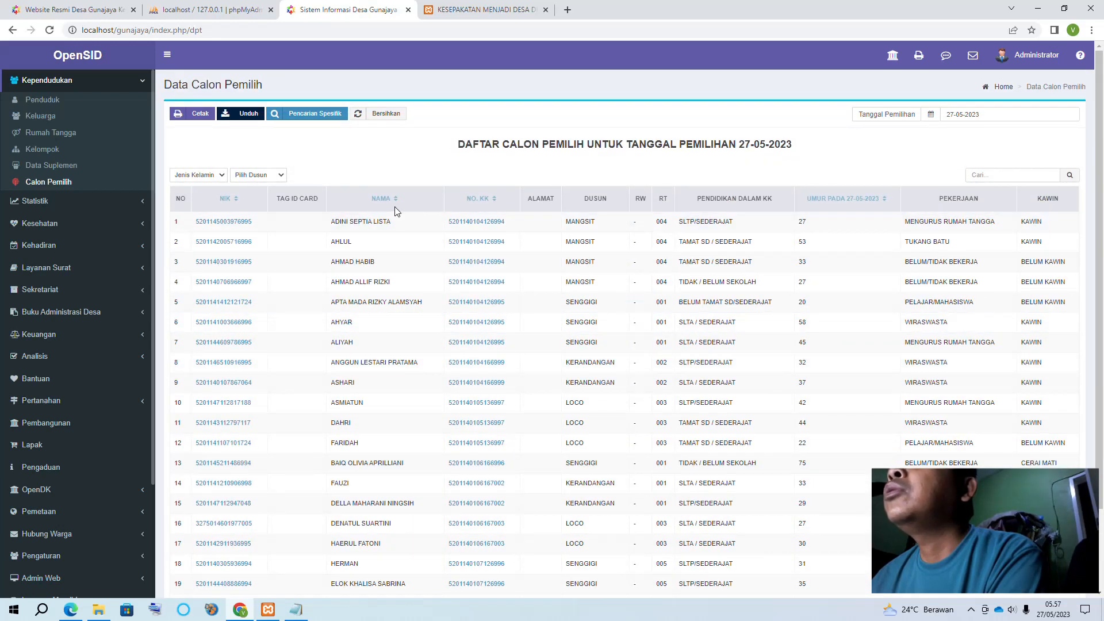
{"action": "left_click", "coordinate": [1018, 114]}
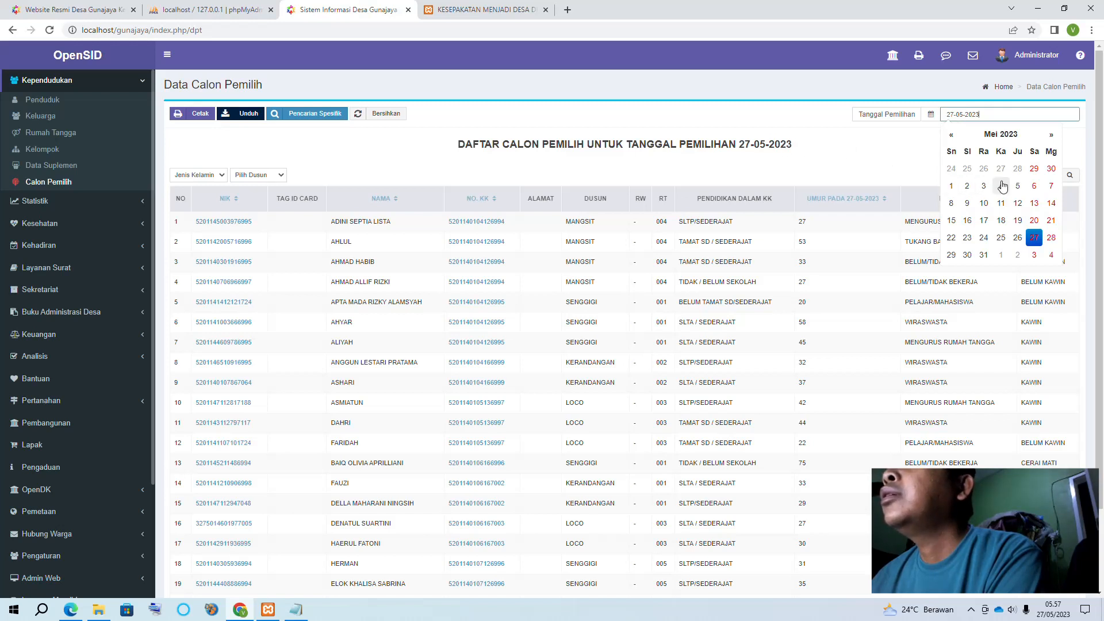
{"action": "left_click", "coordinate": [1047, 136]}
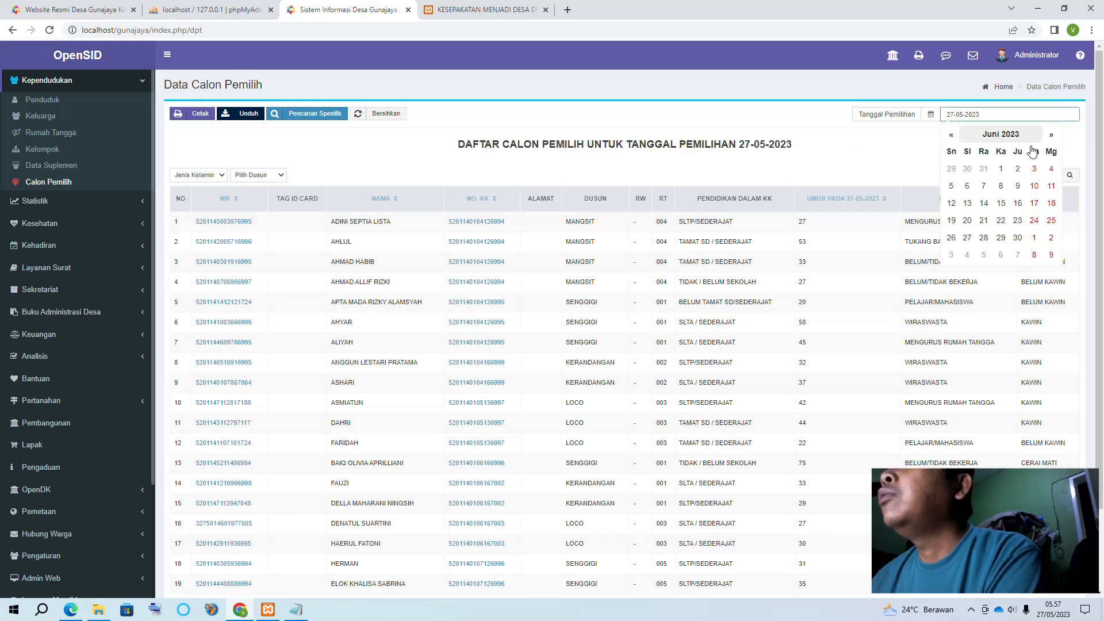
{"action": "left_click", "coordinate": [1008, 135]}
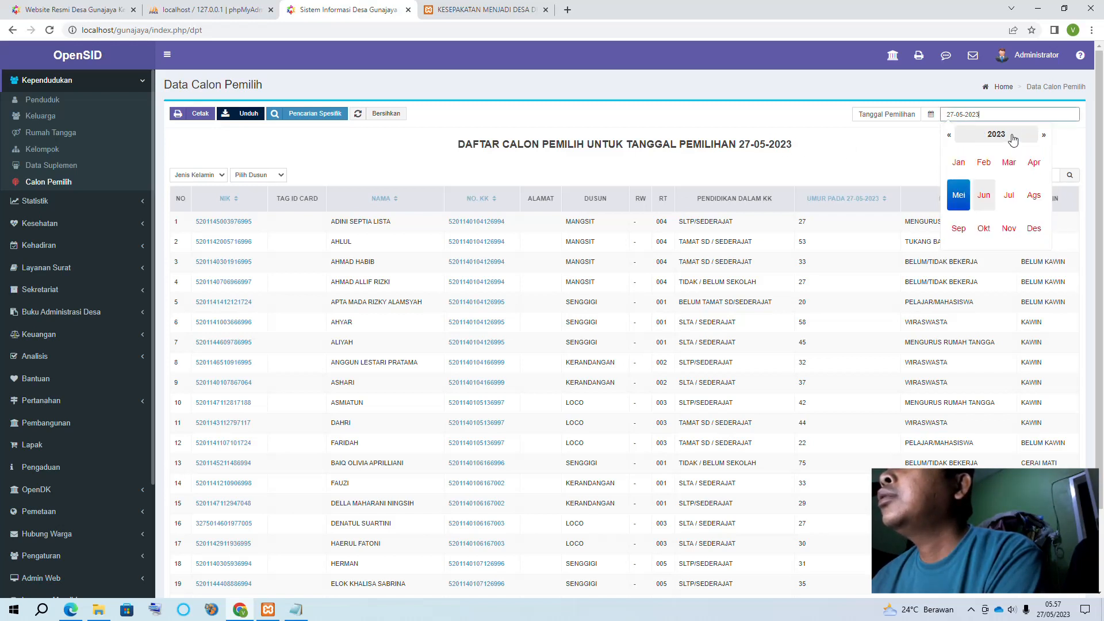
{"action": "left_click", "coordinate": [1044, 135]}
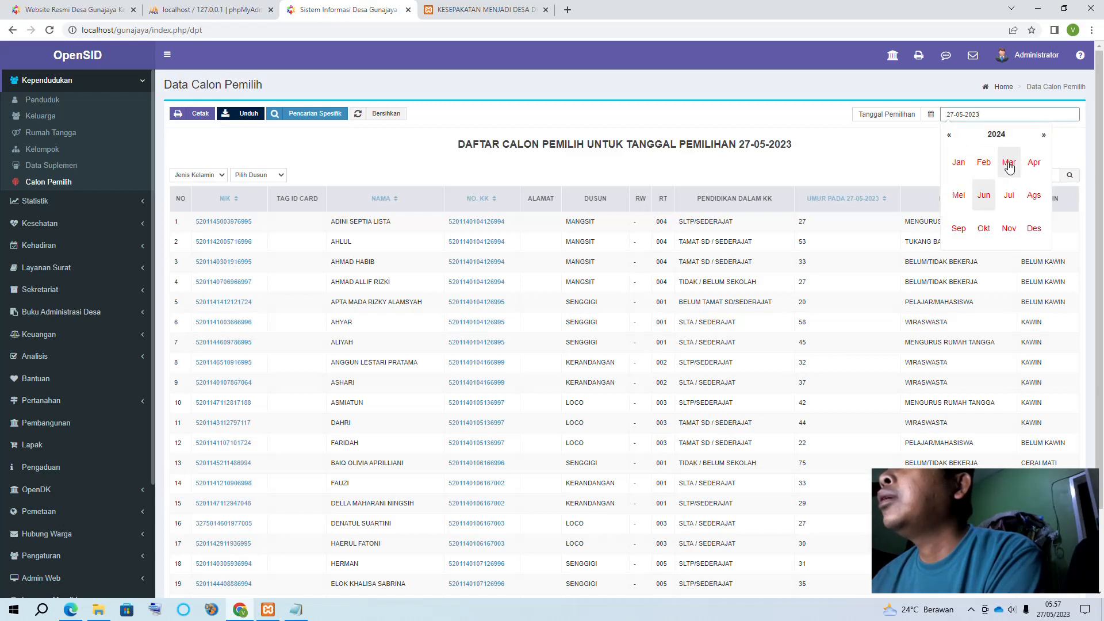
{"action": "left_click", "coordinate": [1007, 196]}
{"action": "left_click", "coordinate": [1001, 190]}
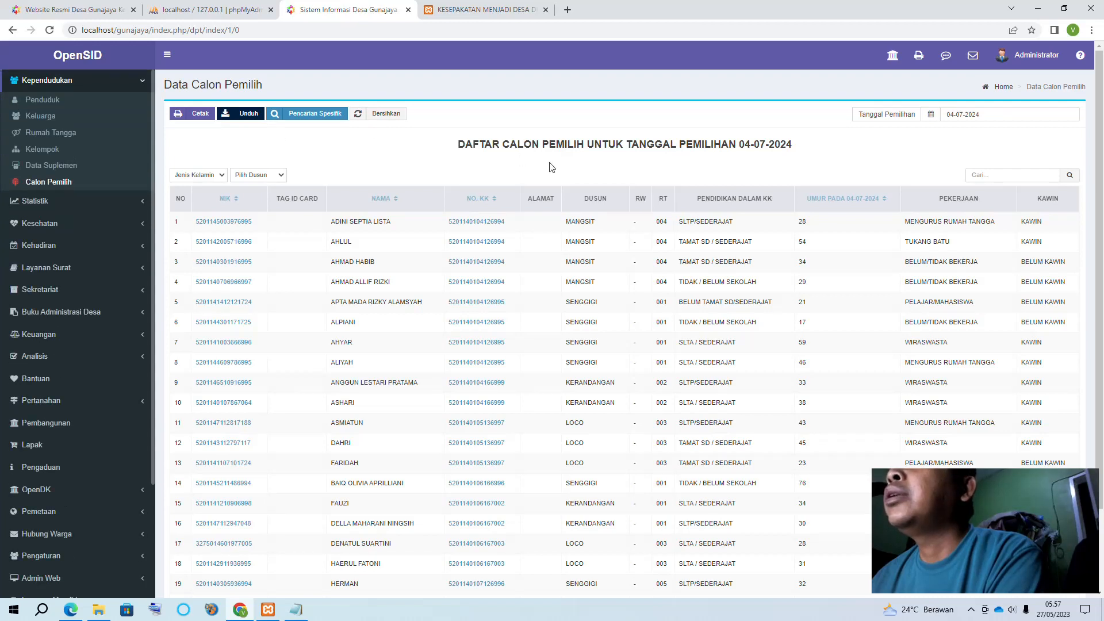
Collapse the population section in the sidebar and bring up the screen recorder's controls
{"action": "scroll", "coordinate": [92, 202], "scroll_direction": "up", "scroll_amount": 2}
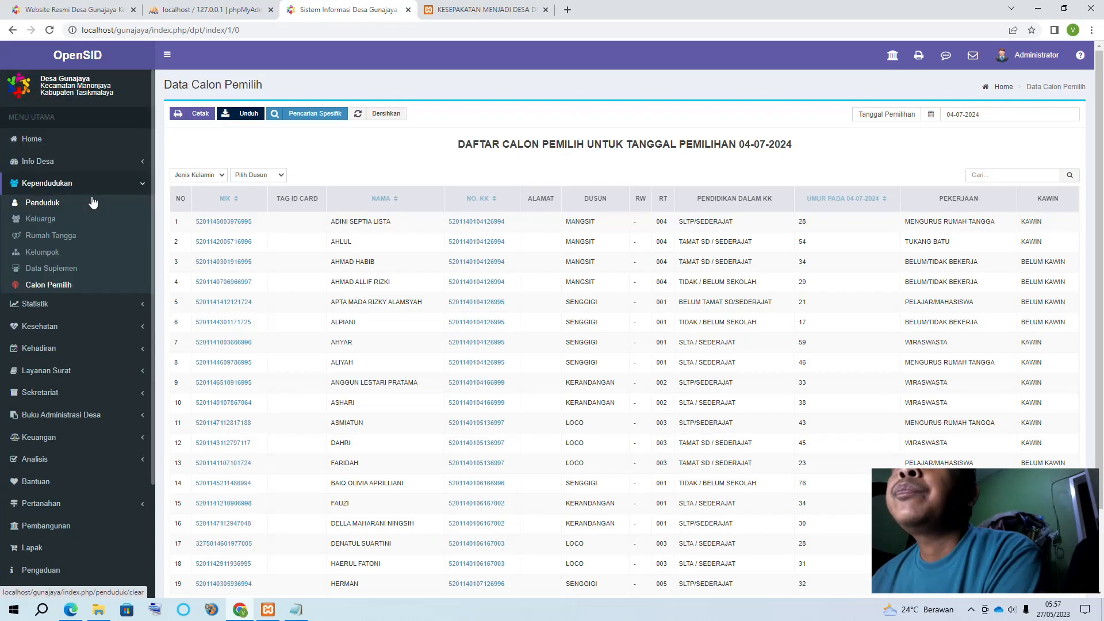
{"action": "left_click", "coordinate": [141, 187]}
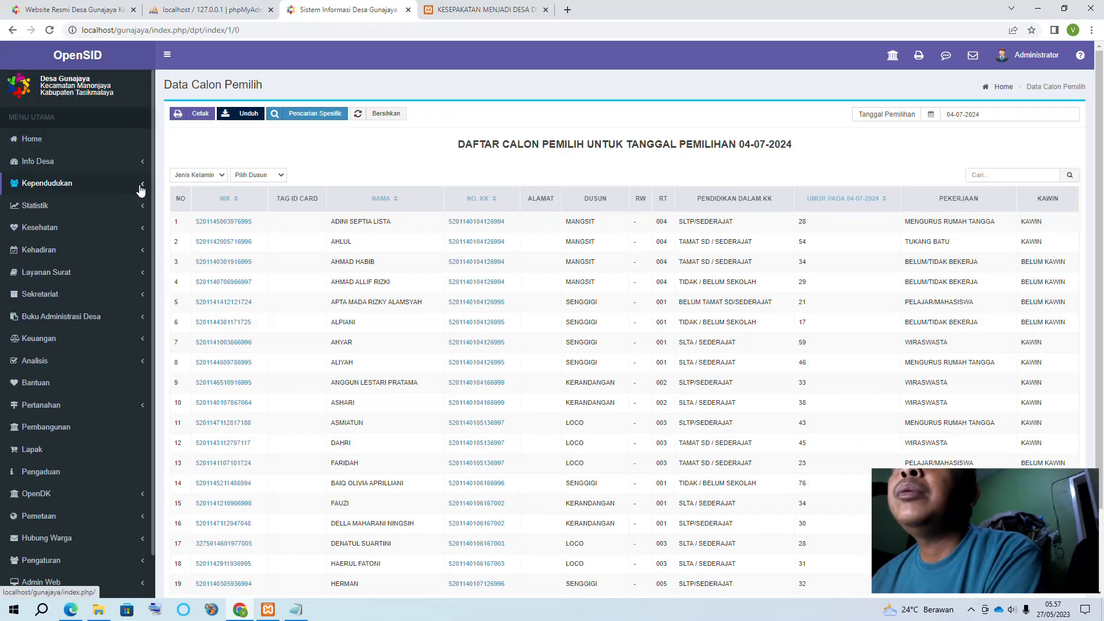
{"action": "left_click", "coordinate": [66, 184]}
{"action": "scroll", "coordinate": [69, 184], "scroll_direction": "down", "scroll_amount": 2}
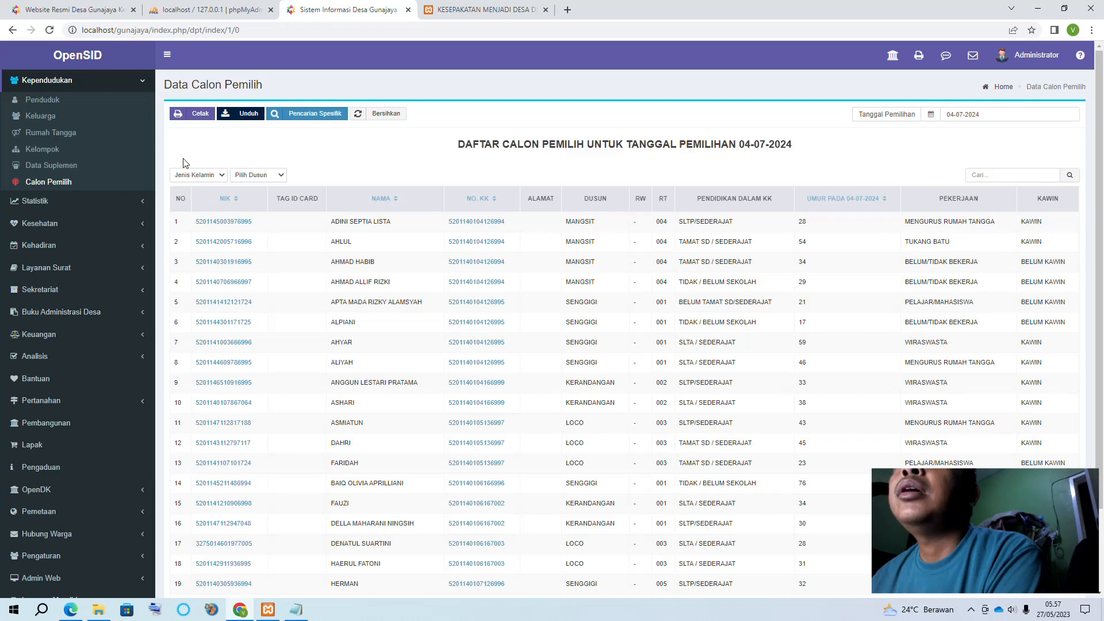
{"action": "scroll", "coordinate": [126, 195], "scroll_direction": "up", "scroll_amount": 2}
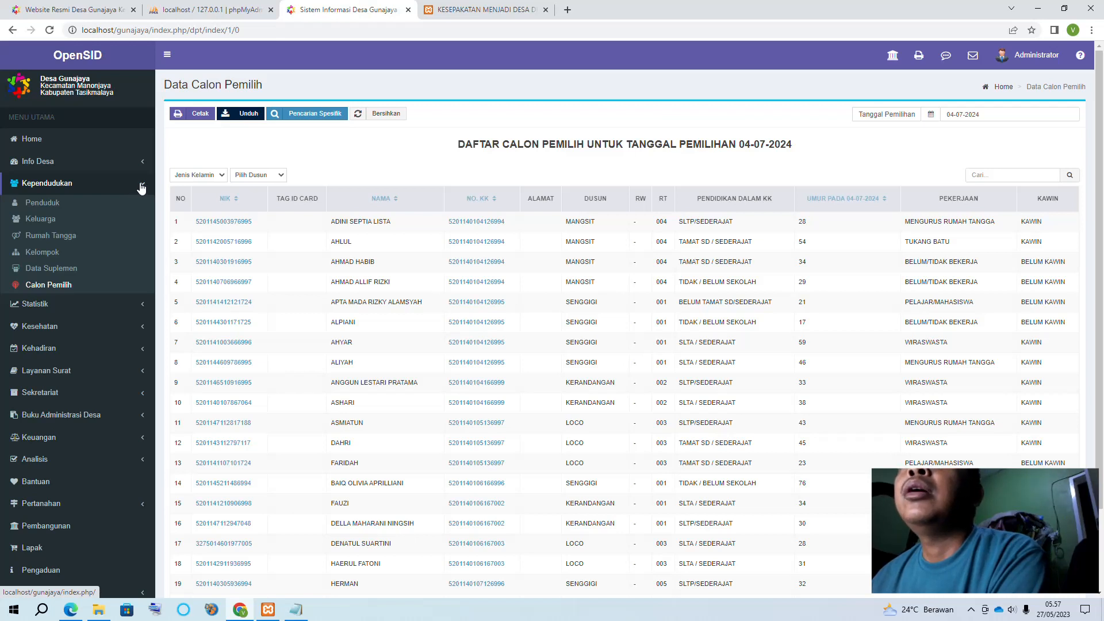
{"action": "left_click", "coordinate": [142, 187]}
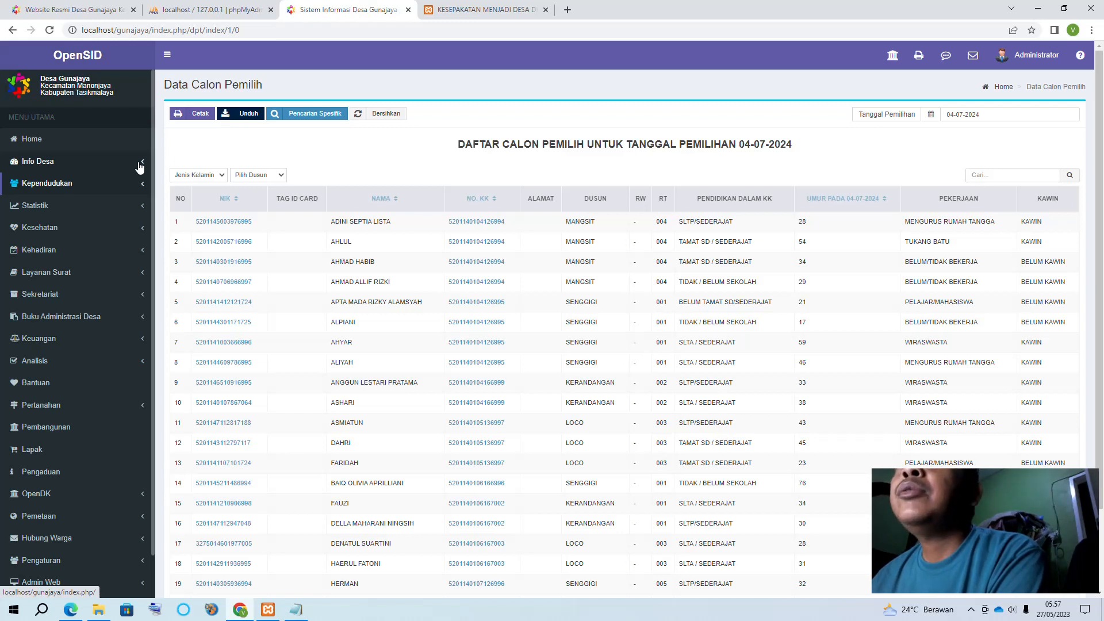
{"action": "left_click", "coordinate": [972, 610]}
{"action": "left_click", "coordinate": [972, 566]}
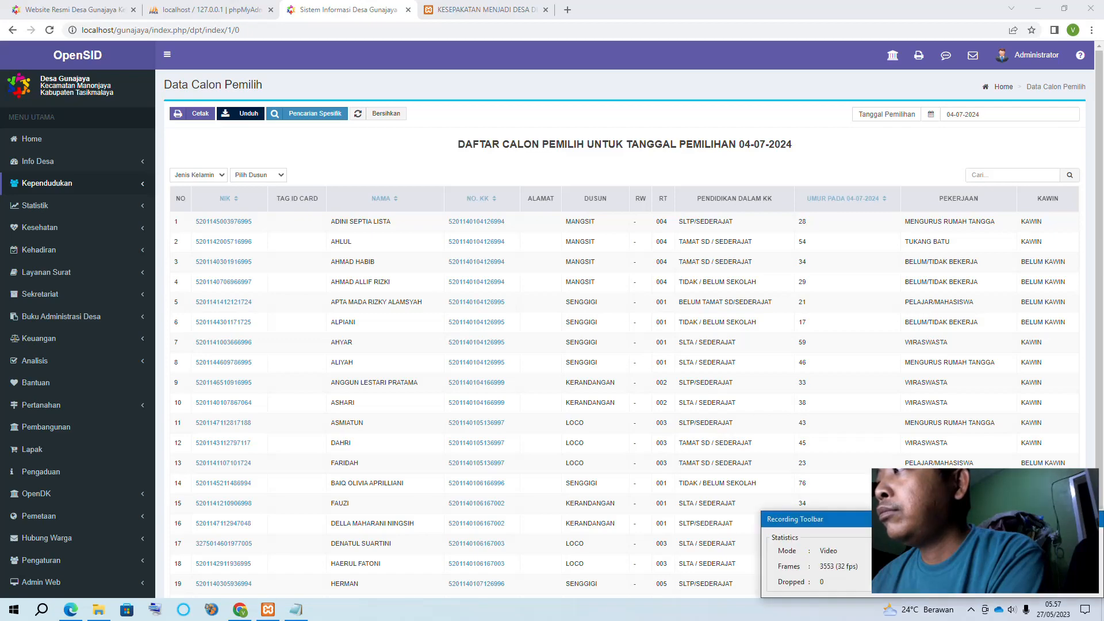